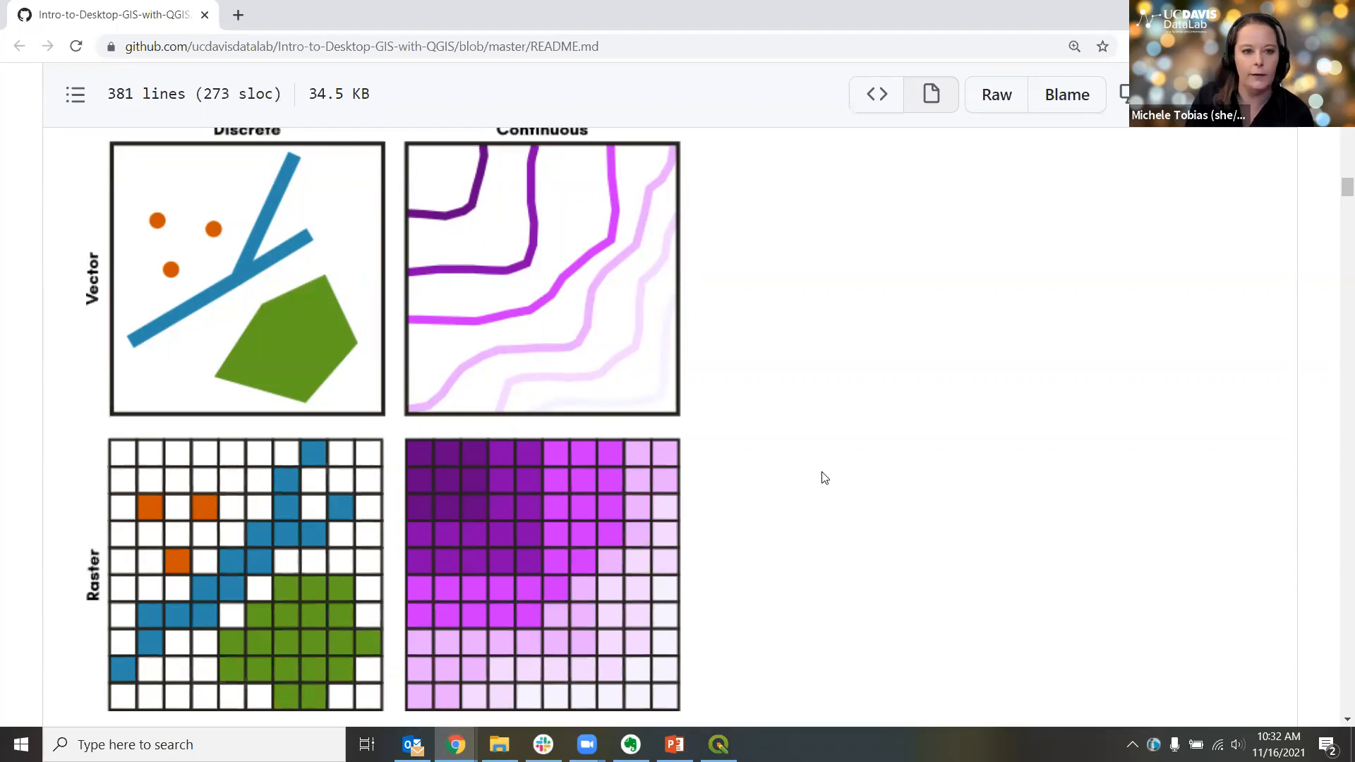
Step: Reduce the page zoom one level and review the README from the vector and raster diagram through the Download data section
key("ctrl+minus")
scroll(824, 481, "up", 1)
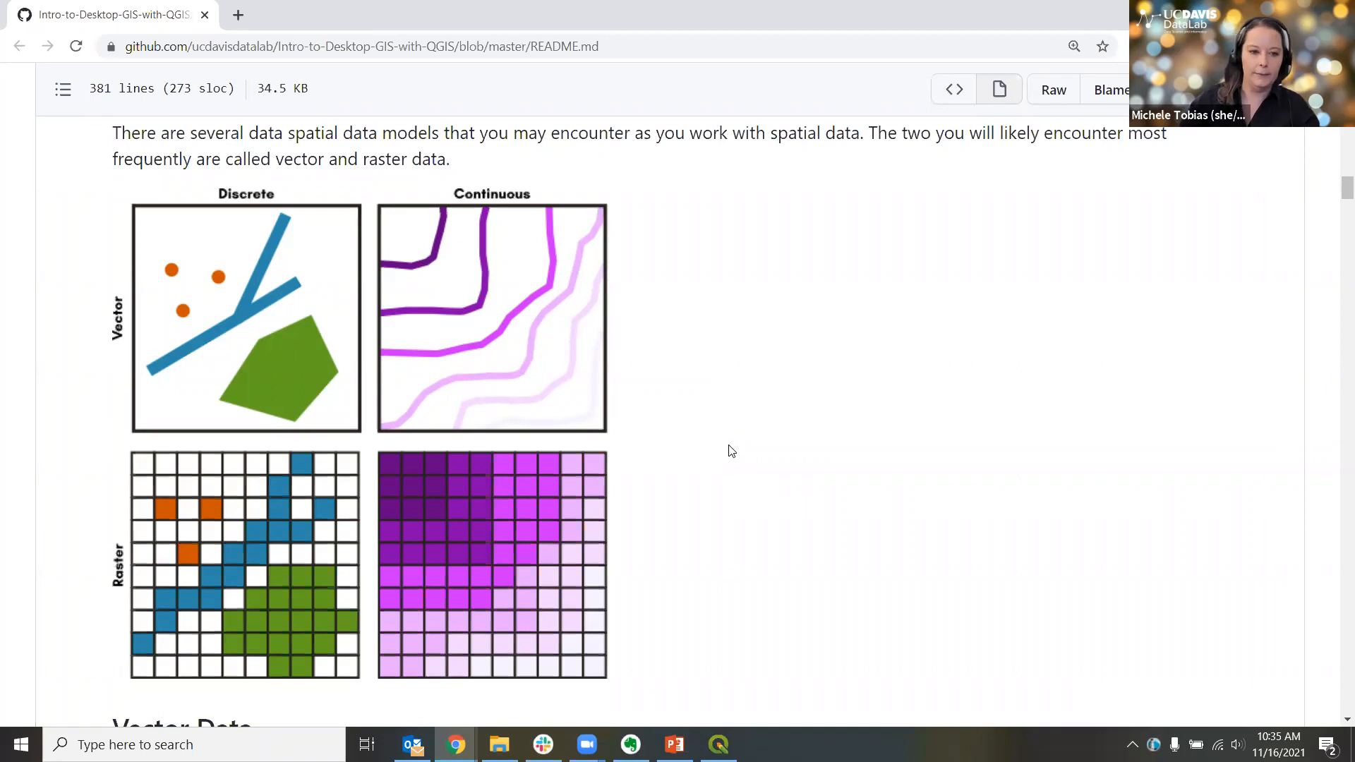
scroll(730, 464, "down", 7)
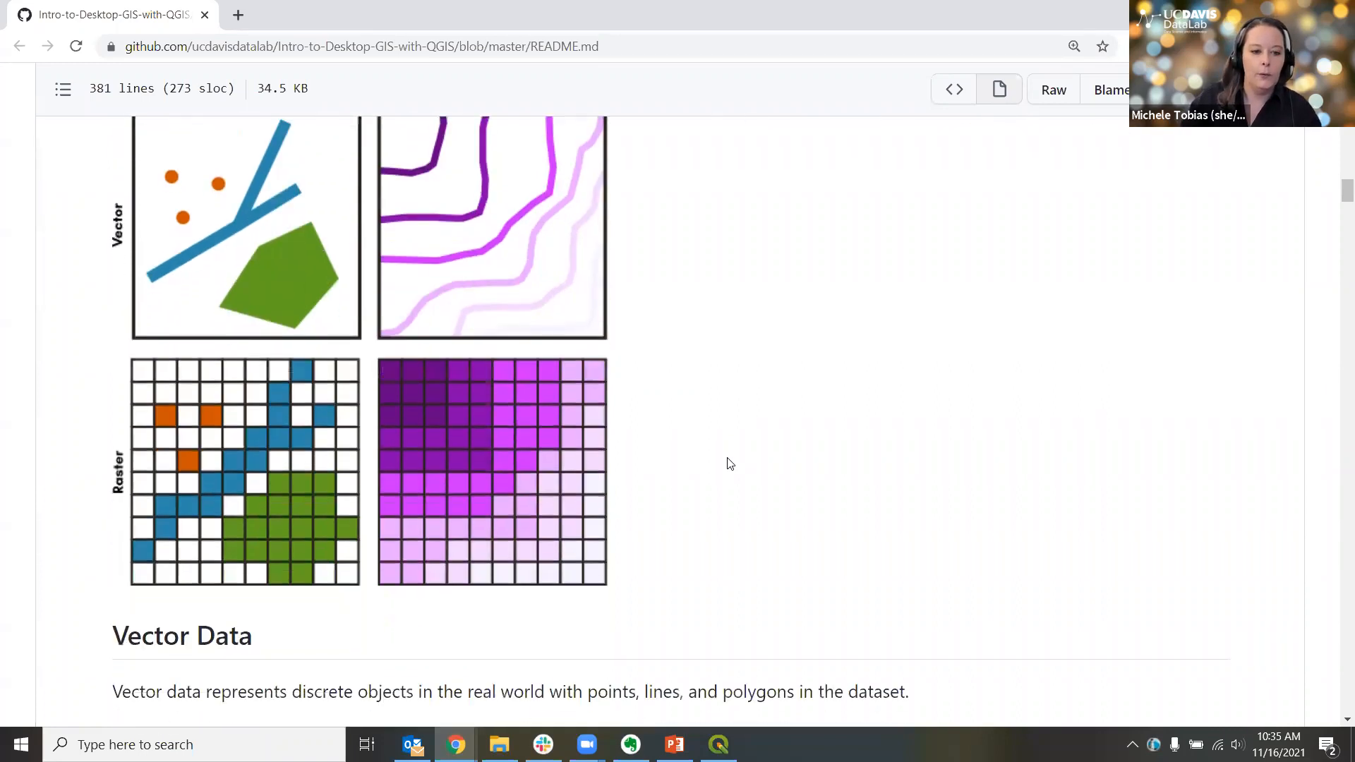
scroll(729, 463, "down", 2)
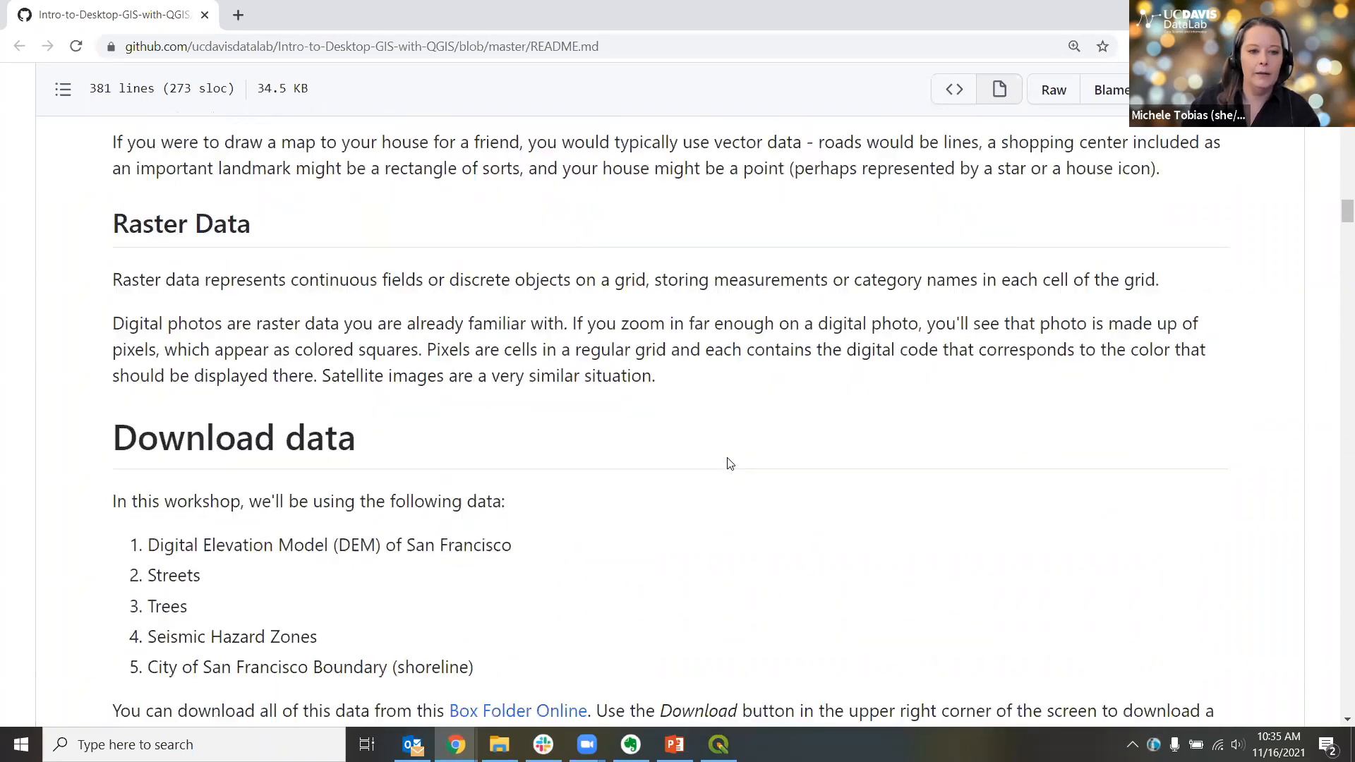
scroll(692, 480, "down", 3)
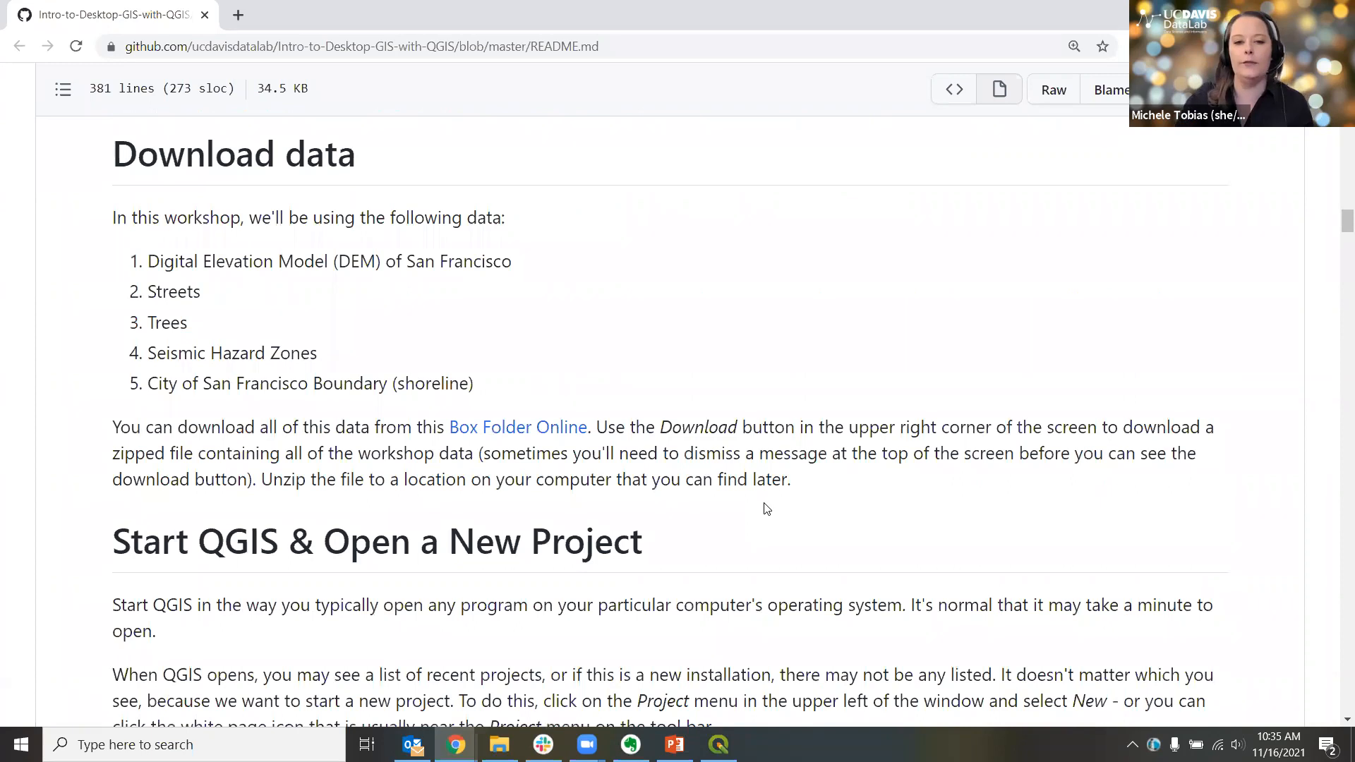
scroll(742, 463, "up", 11)
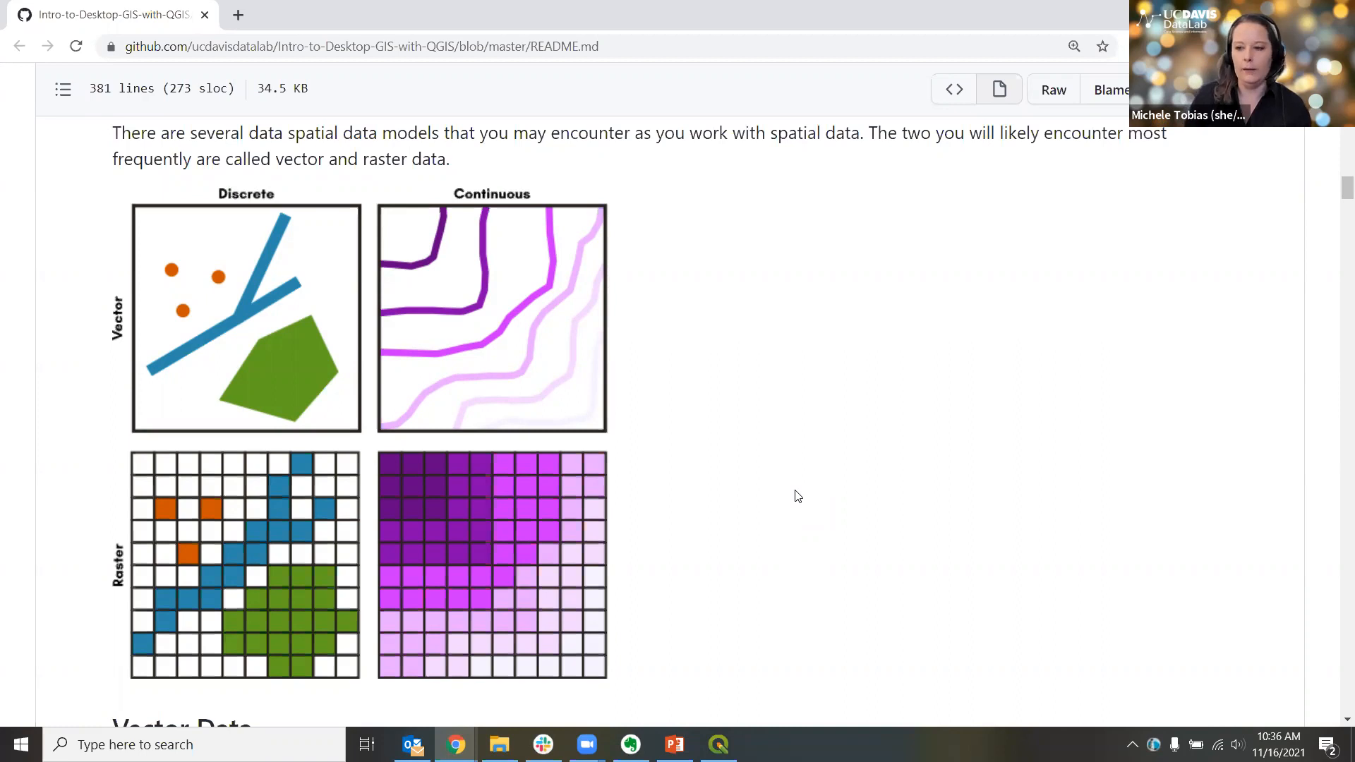
Step: Close the open Outlook window while keeping the workshop README on screen
left_click(413, 745)
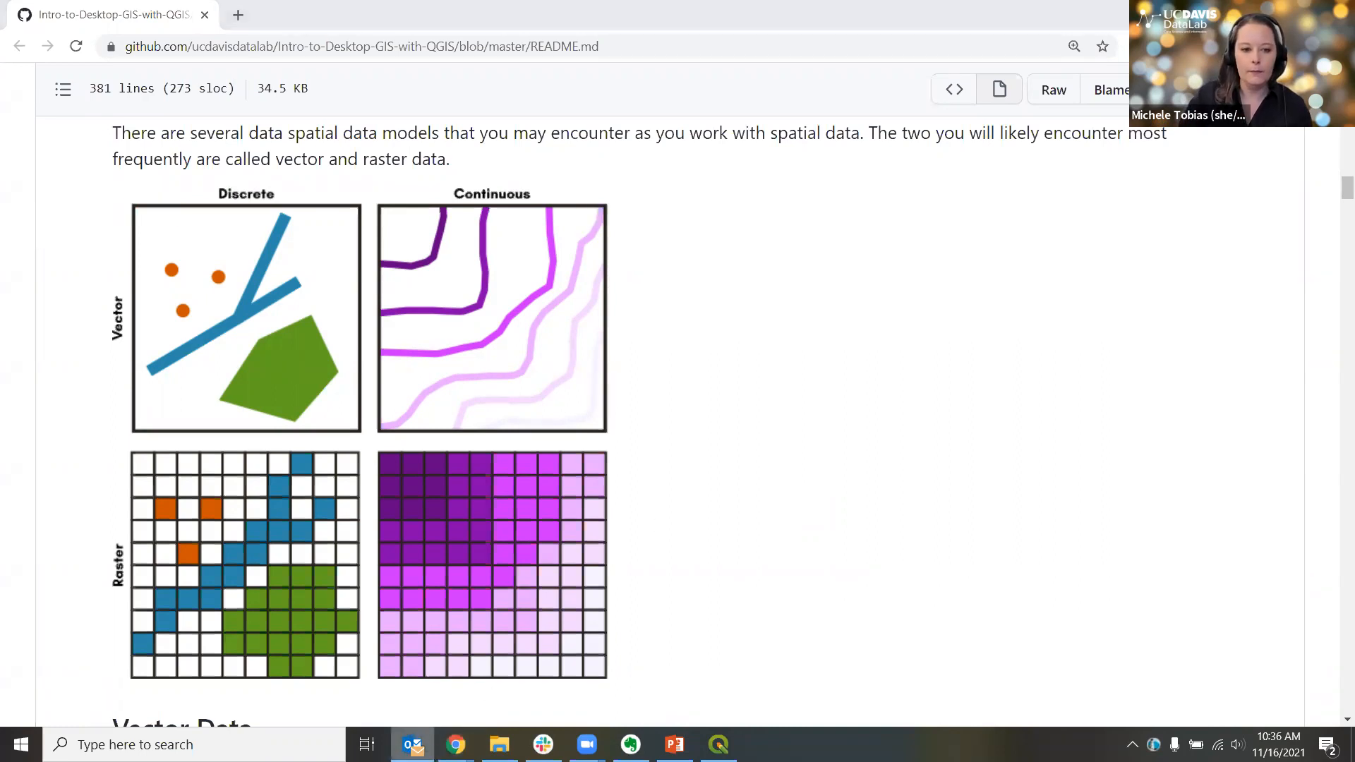
right_click(413, 745)
left_click(391, 713)
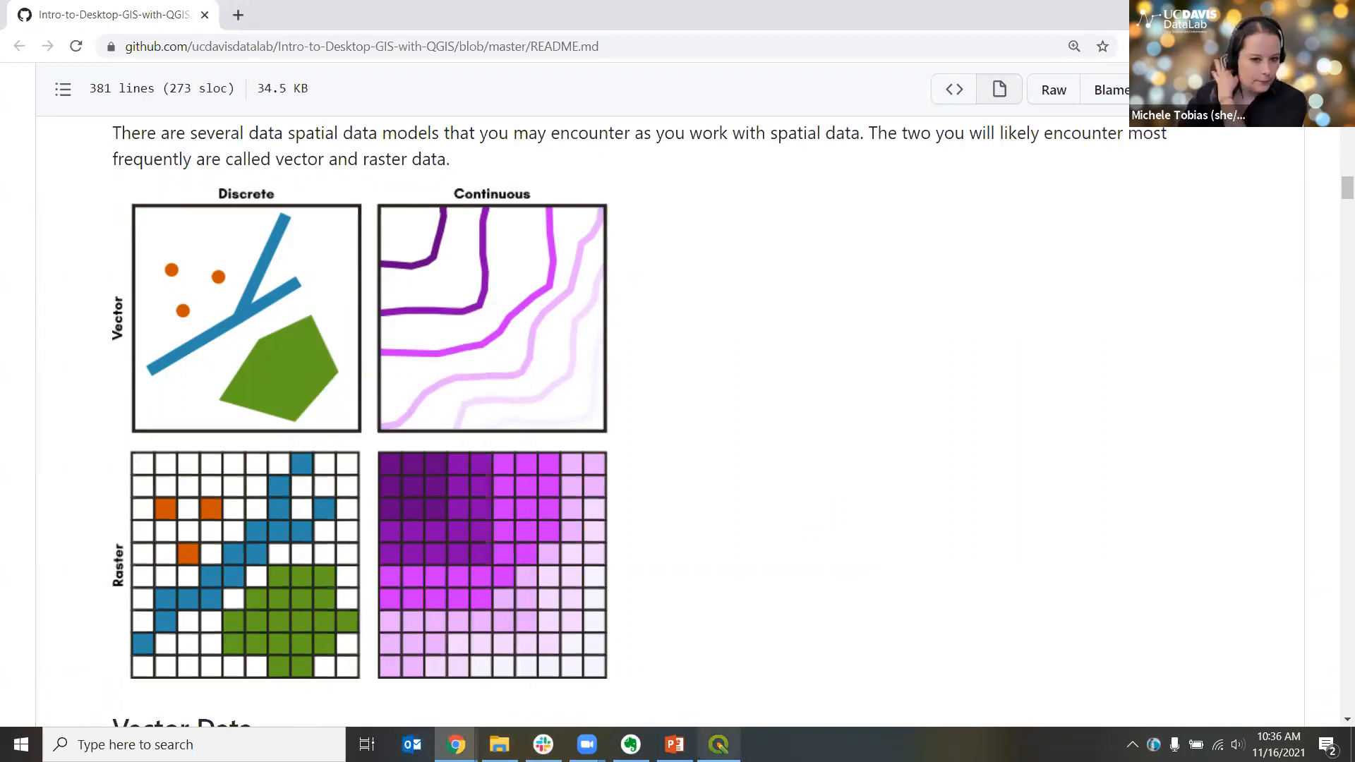
mouse_move(718, 745)
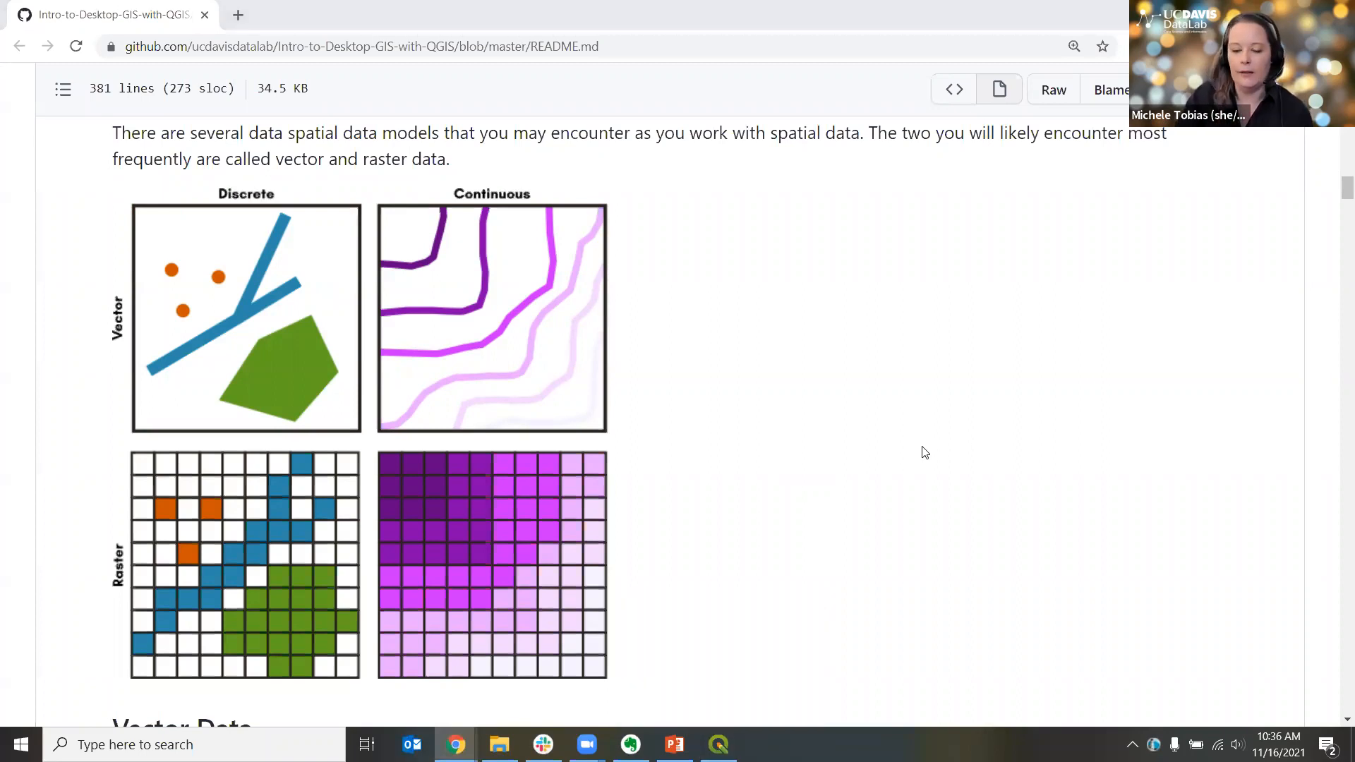
Step: Read the Vector Data, Raster Data and Download data sections of the workshop README
scroll(924, 452, "down", 1)
scroll(924, 453, "down", 10)
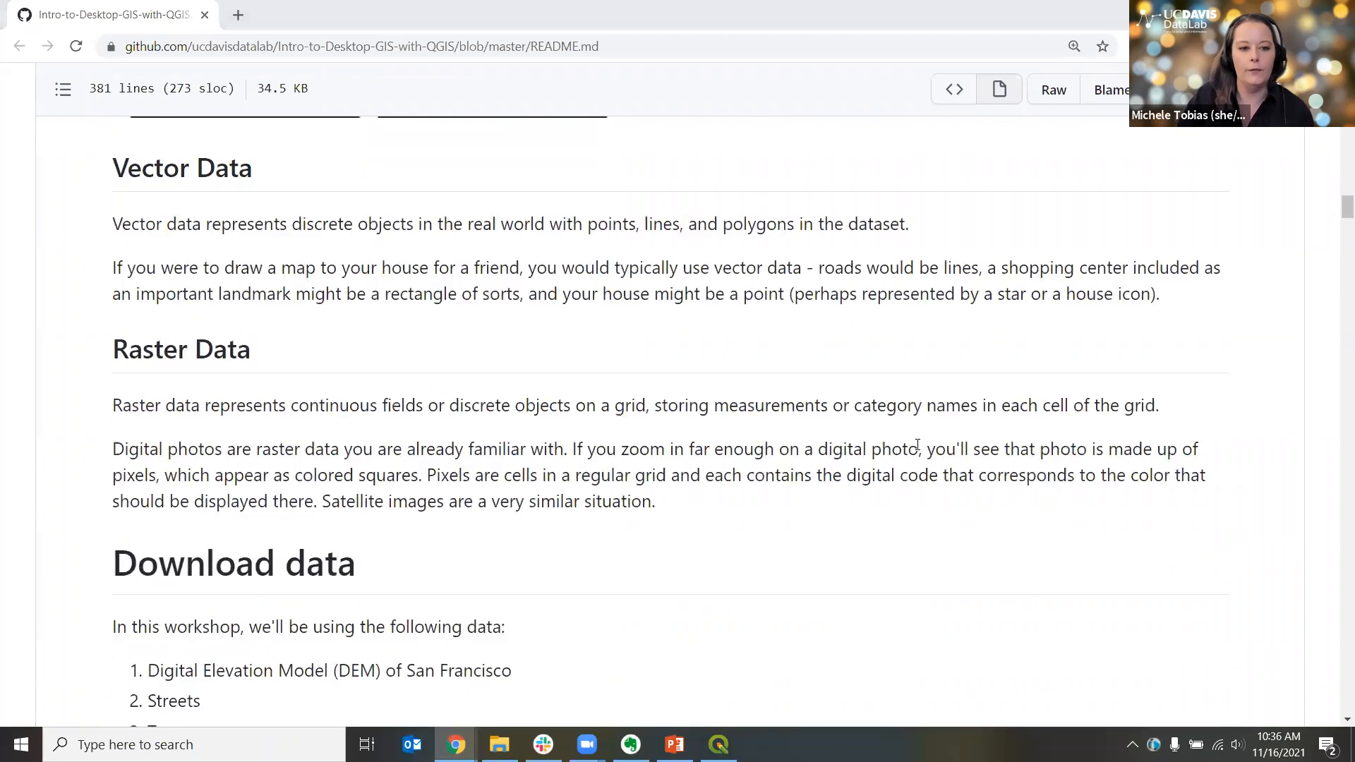
scroll(917, 444, "down", 4)
scroll(918, 444, "up", 2)
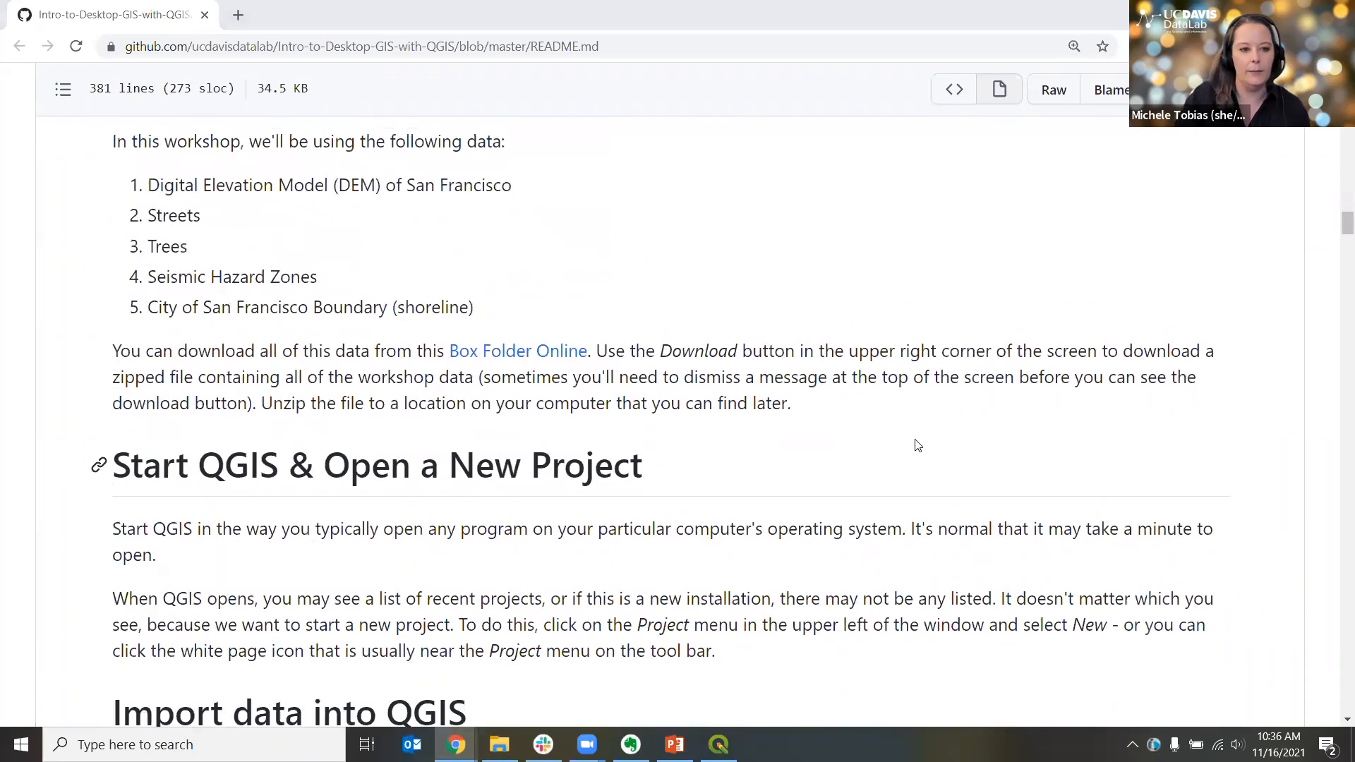
scroll(916, 444, "up", 6)
scroll(916, 445, "down", 1)
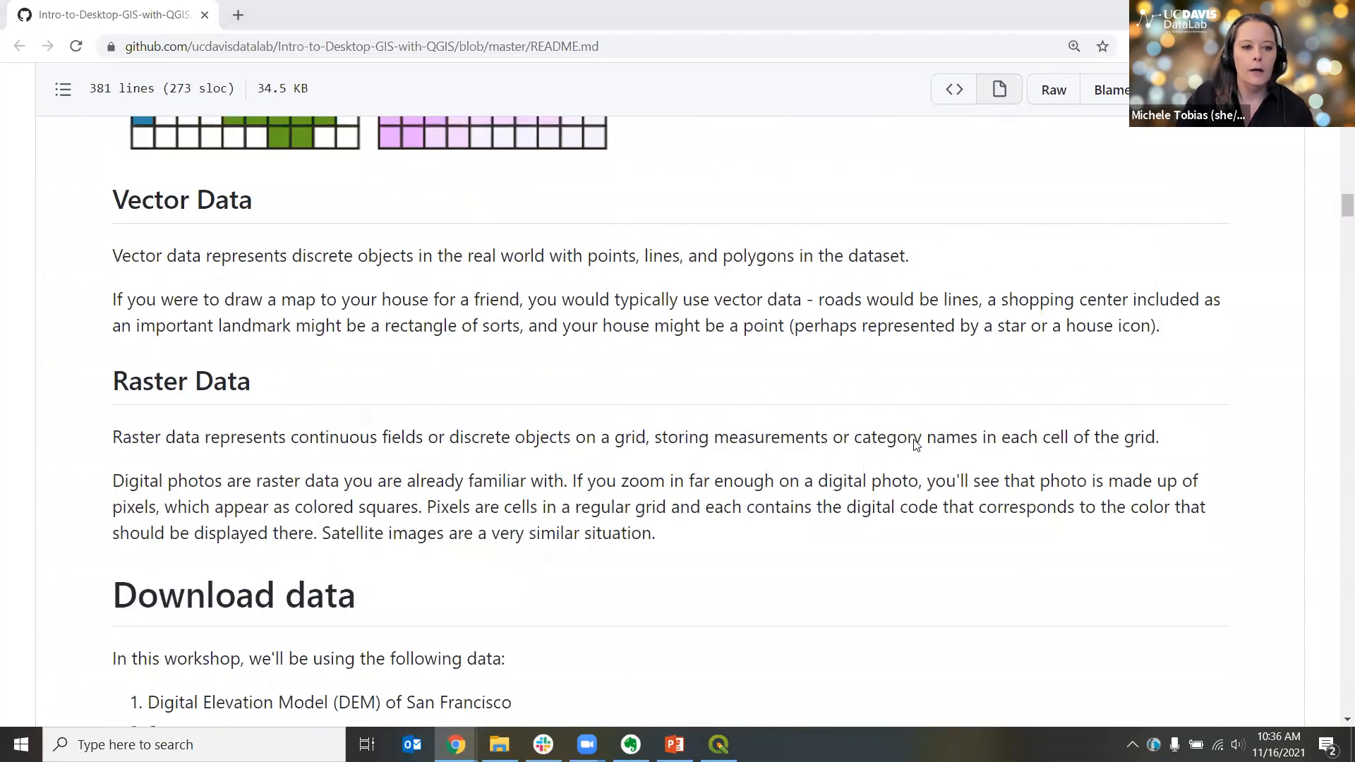
scroll(916, 445, "down", 1)
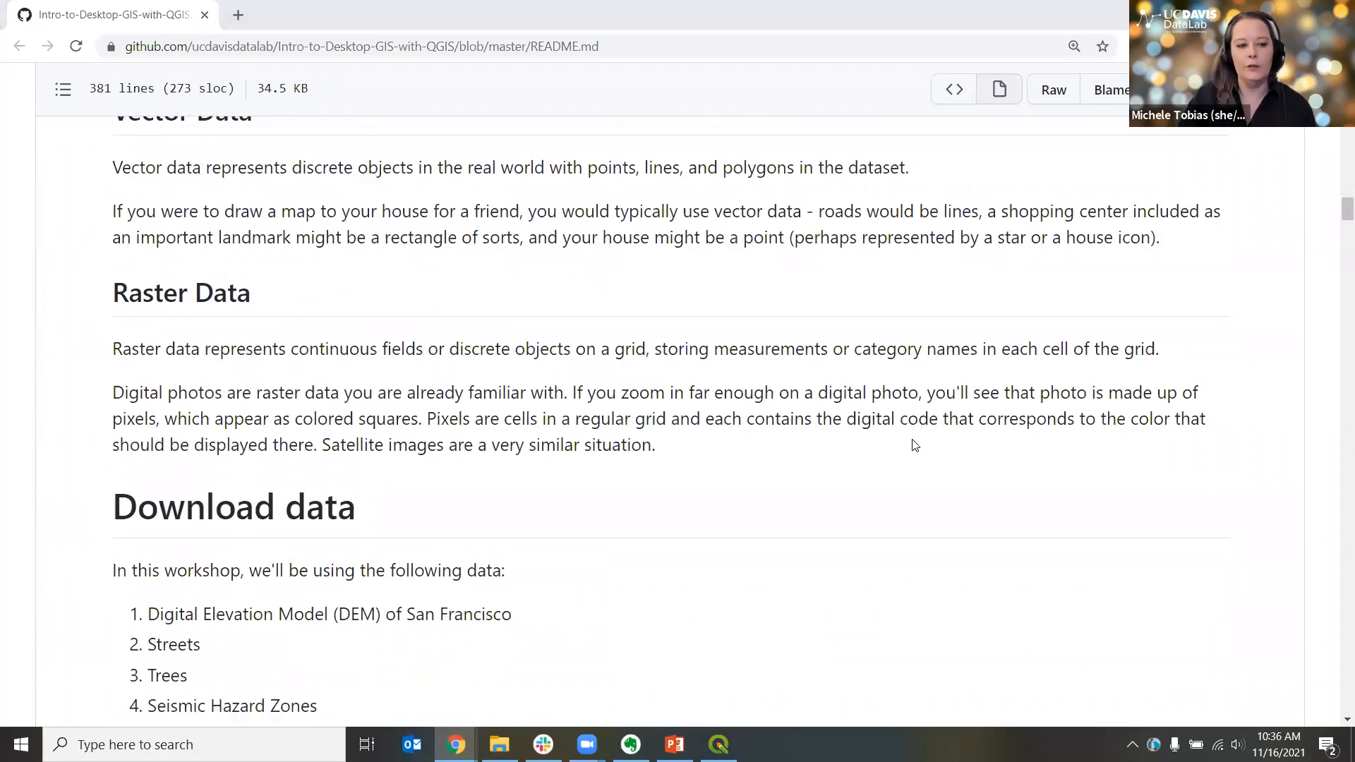
scroll(915, 444, "up", 1)
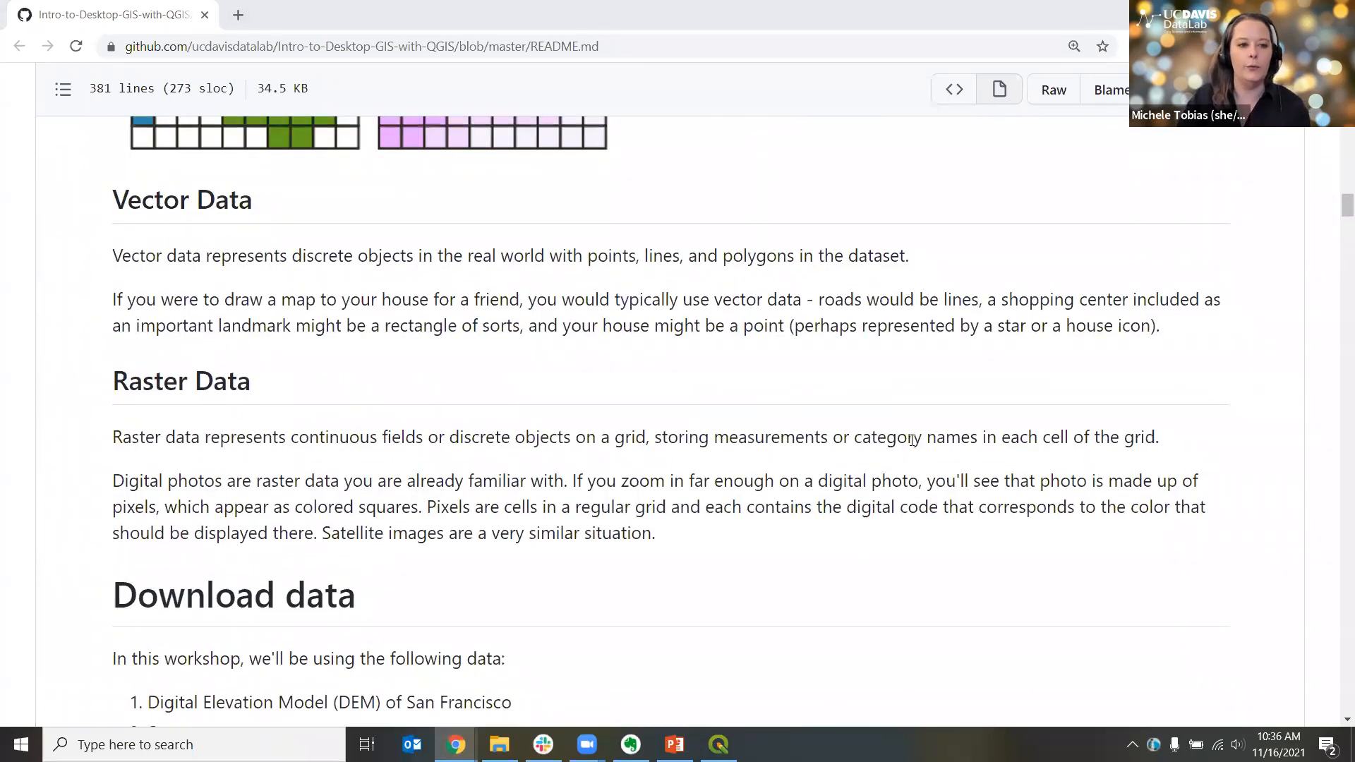
scroll(912, 441, "down", 5)
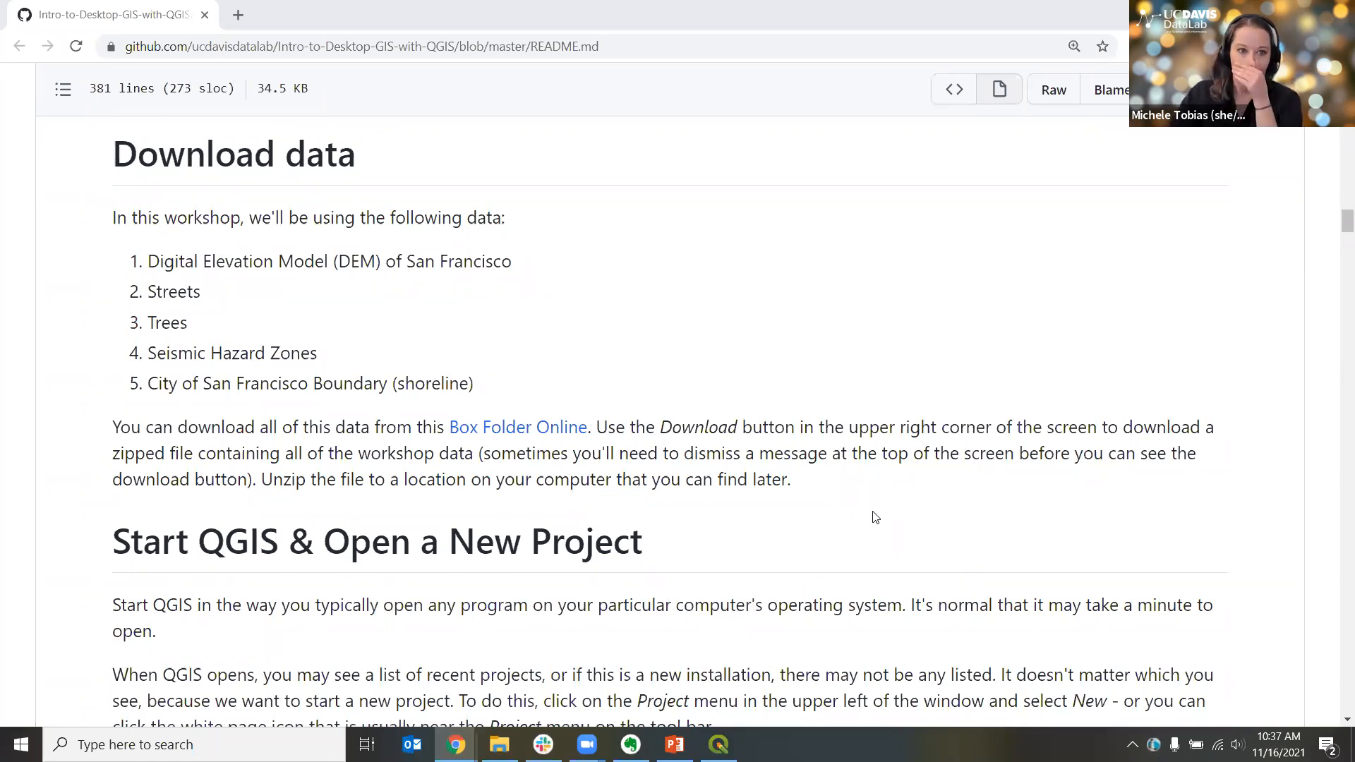
scroll(875, 517, "up", 3)
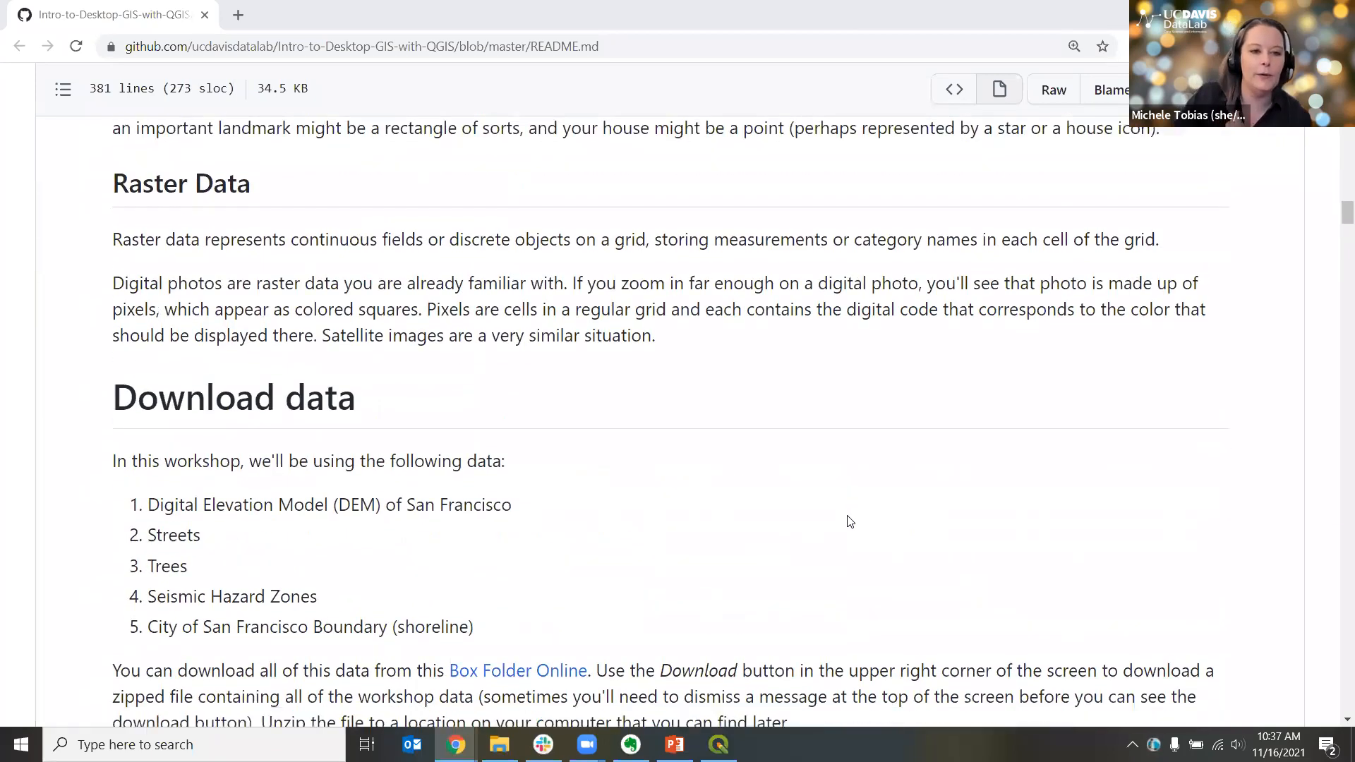
scroll(850, 522, "down", 2)
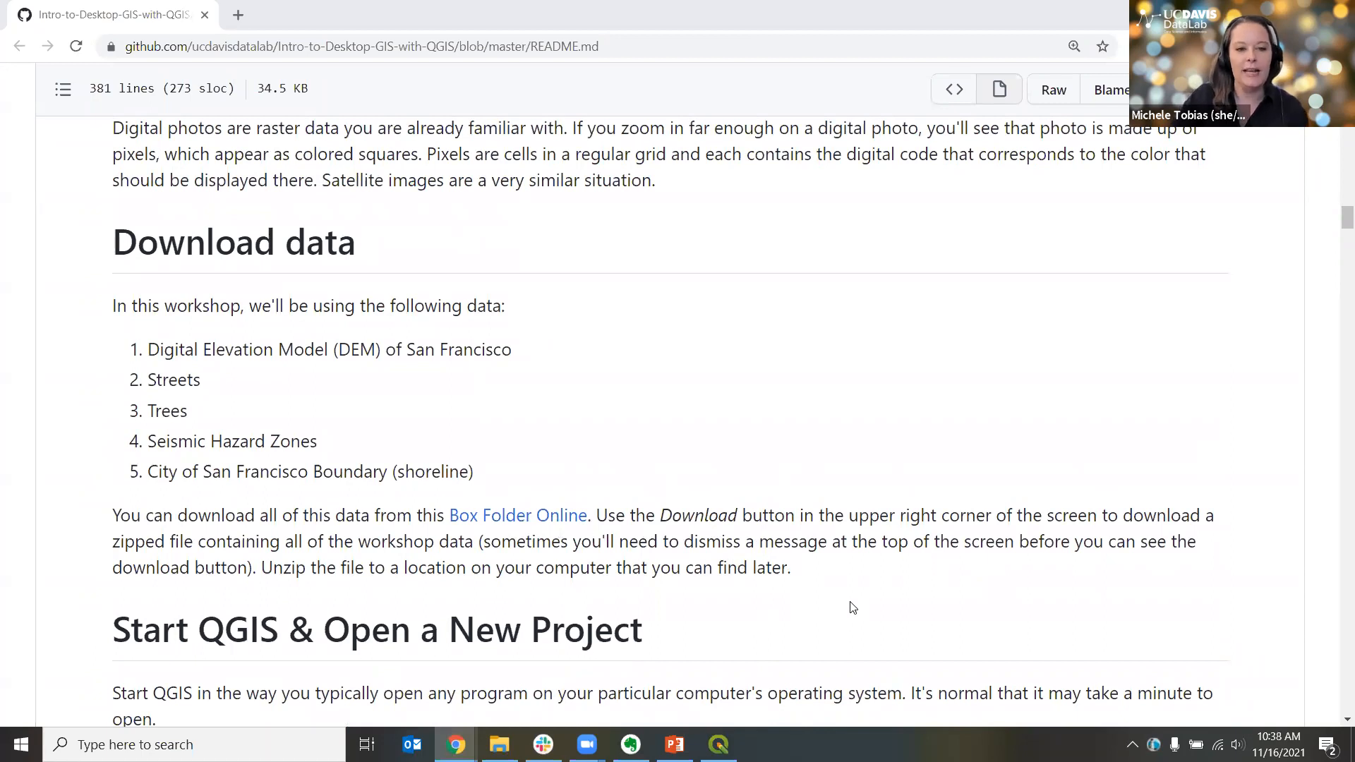
scroll(852, 607, "down", 1)
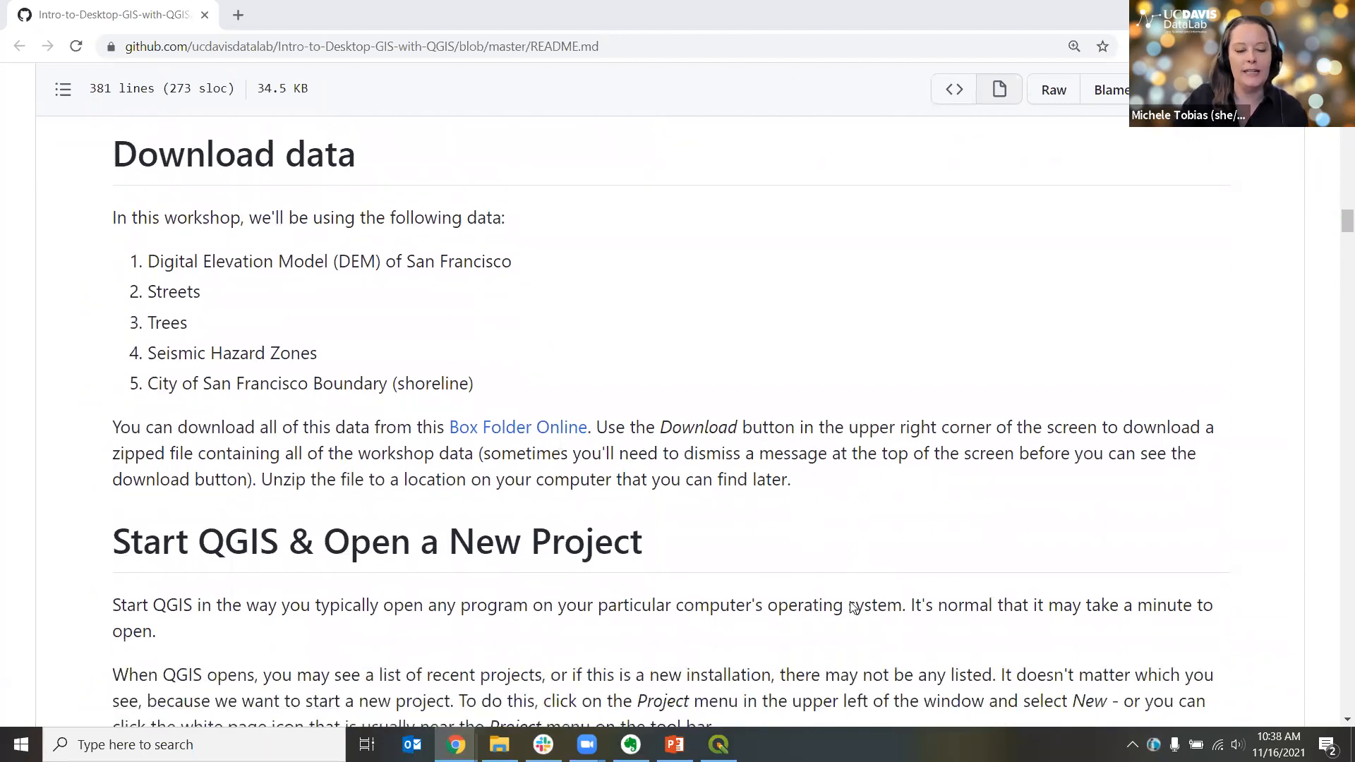
Step: Open the README's Box Folder Online link in a new browser tab and dismiss the login banner covering the folder header
middle_click(500, 429)
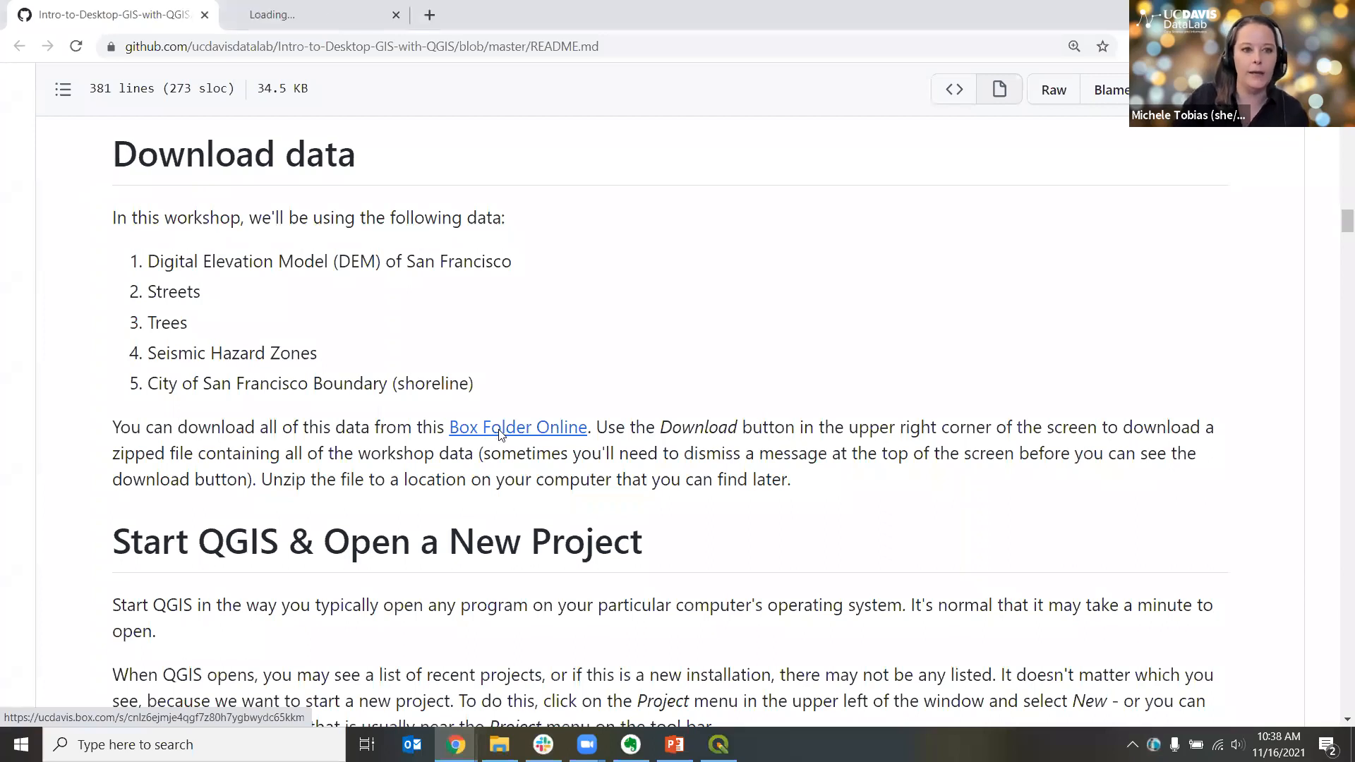
left_click(292, 16)
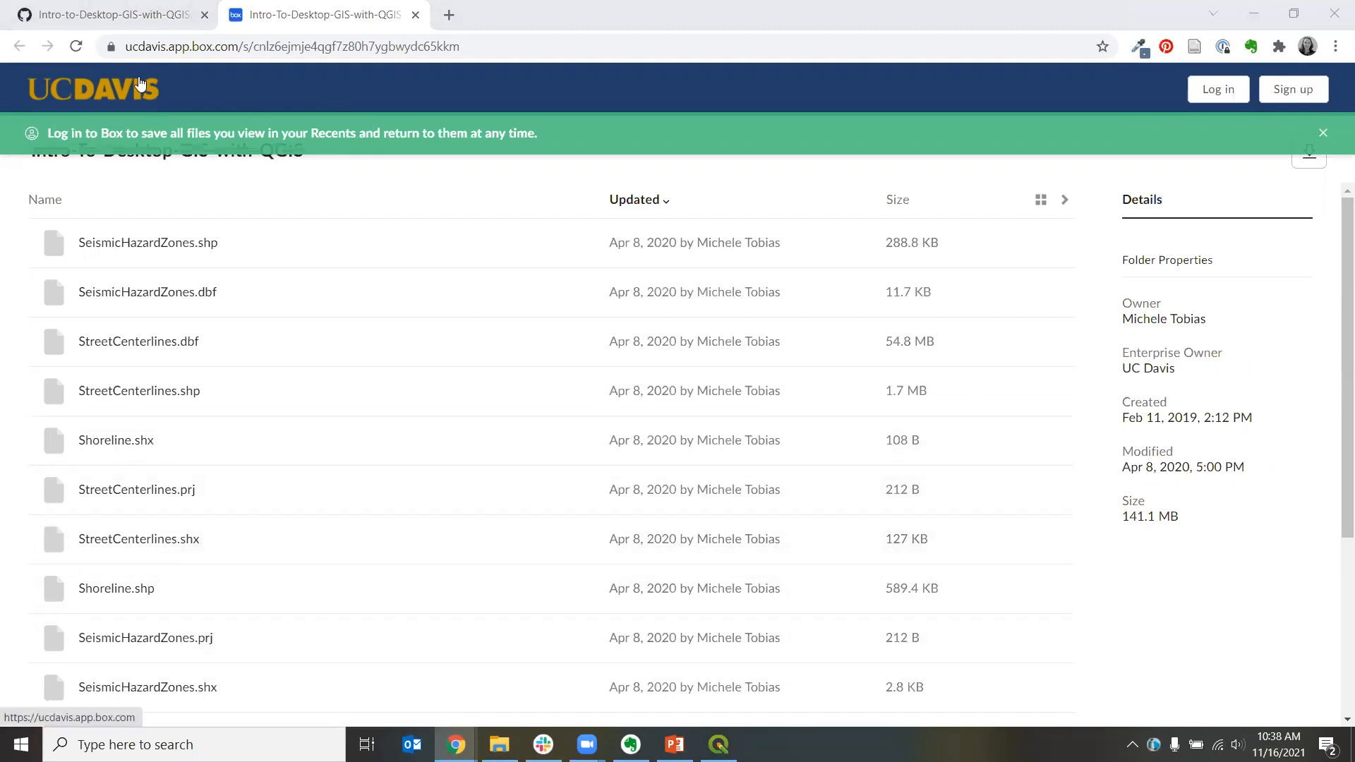
left_click(131, 21)
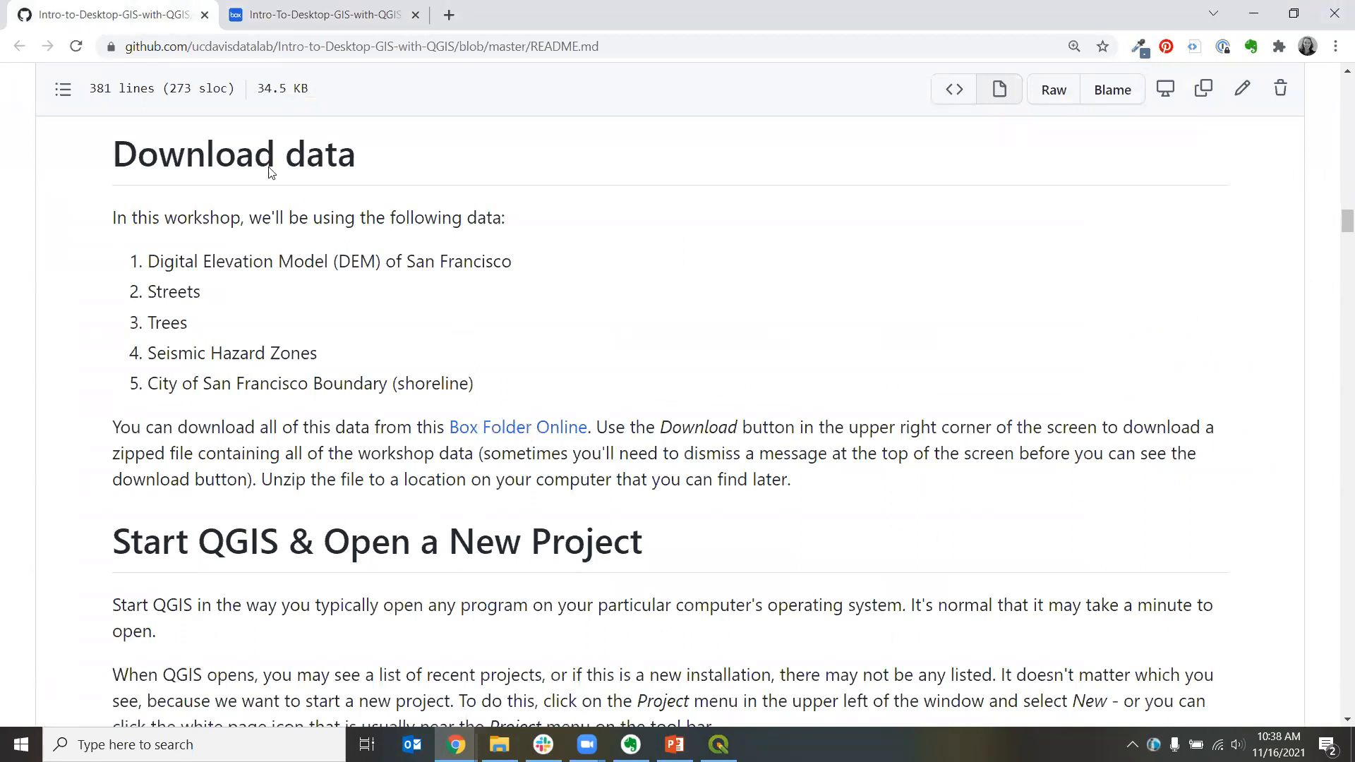
left_click(302, 15)
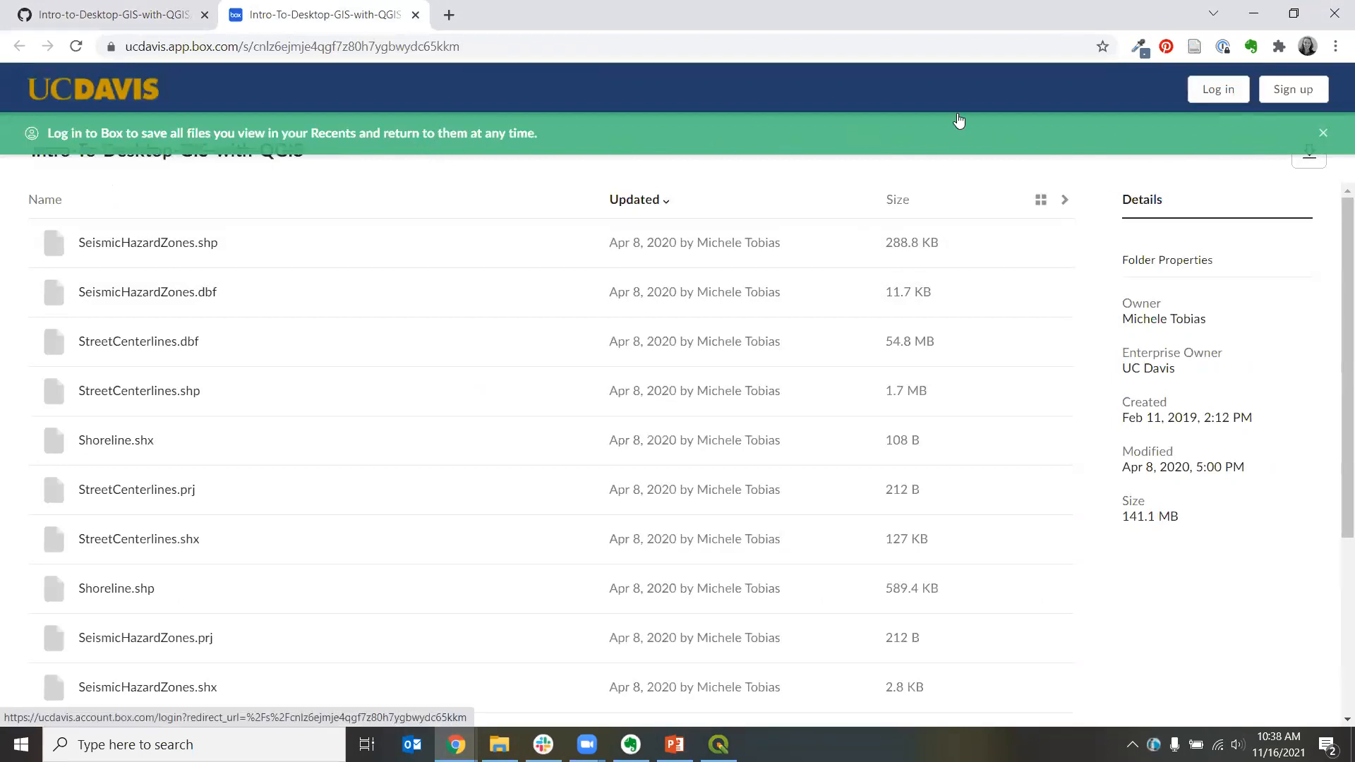
left_click(1322, 135)
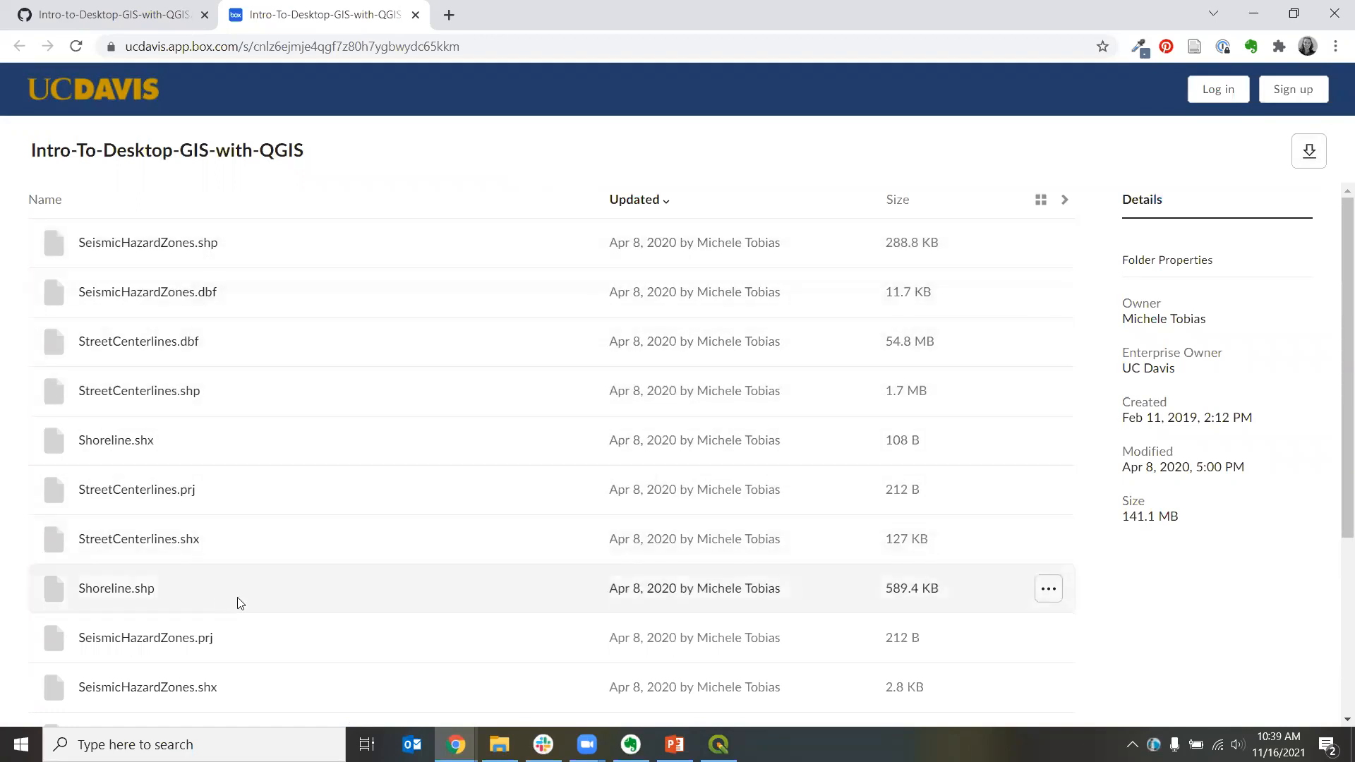
Step: Review the files listed in the Intro-To-Desktop-GIS-with-QGIS Box folder, and return to the README's Download data section
scroll(244, 602, "down", 3)
scroll(243, 600, "down", 1)
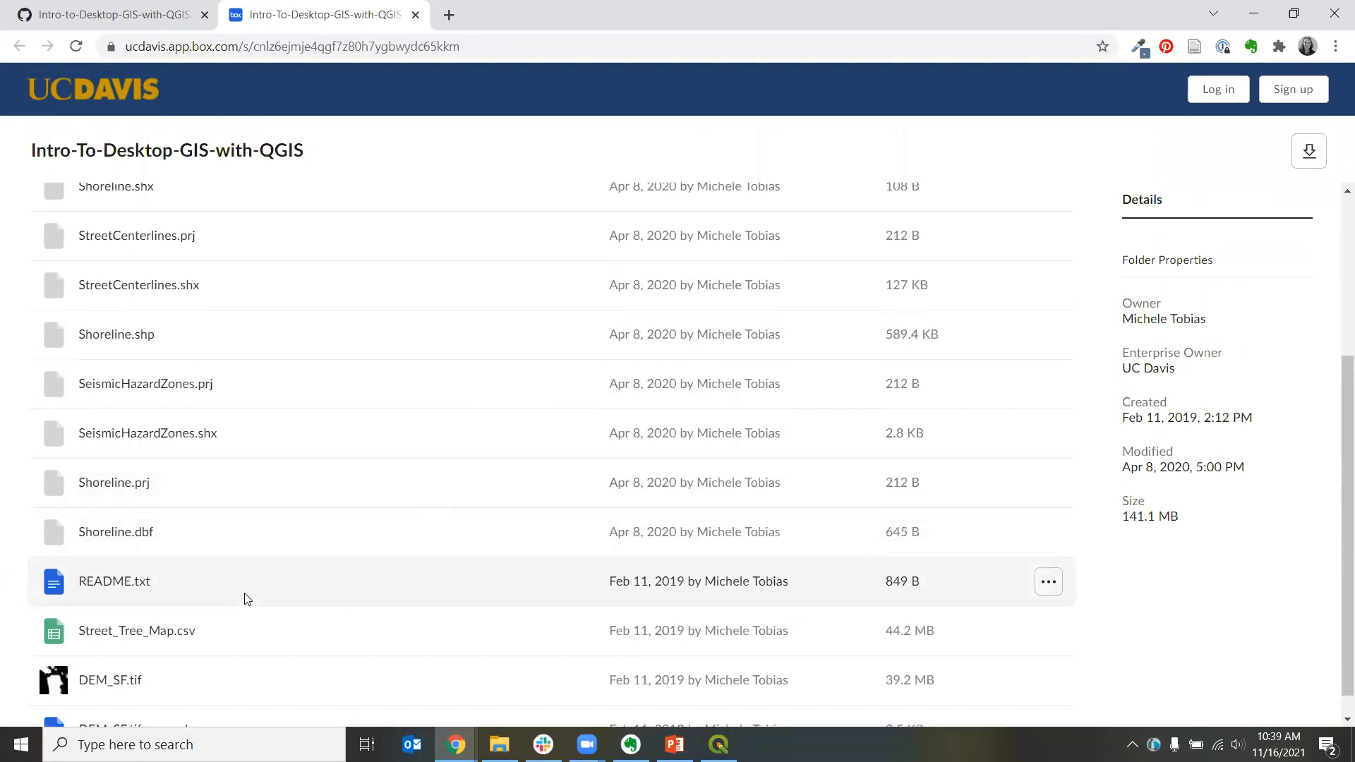
scroll(244, 596, "up", 4)
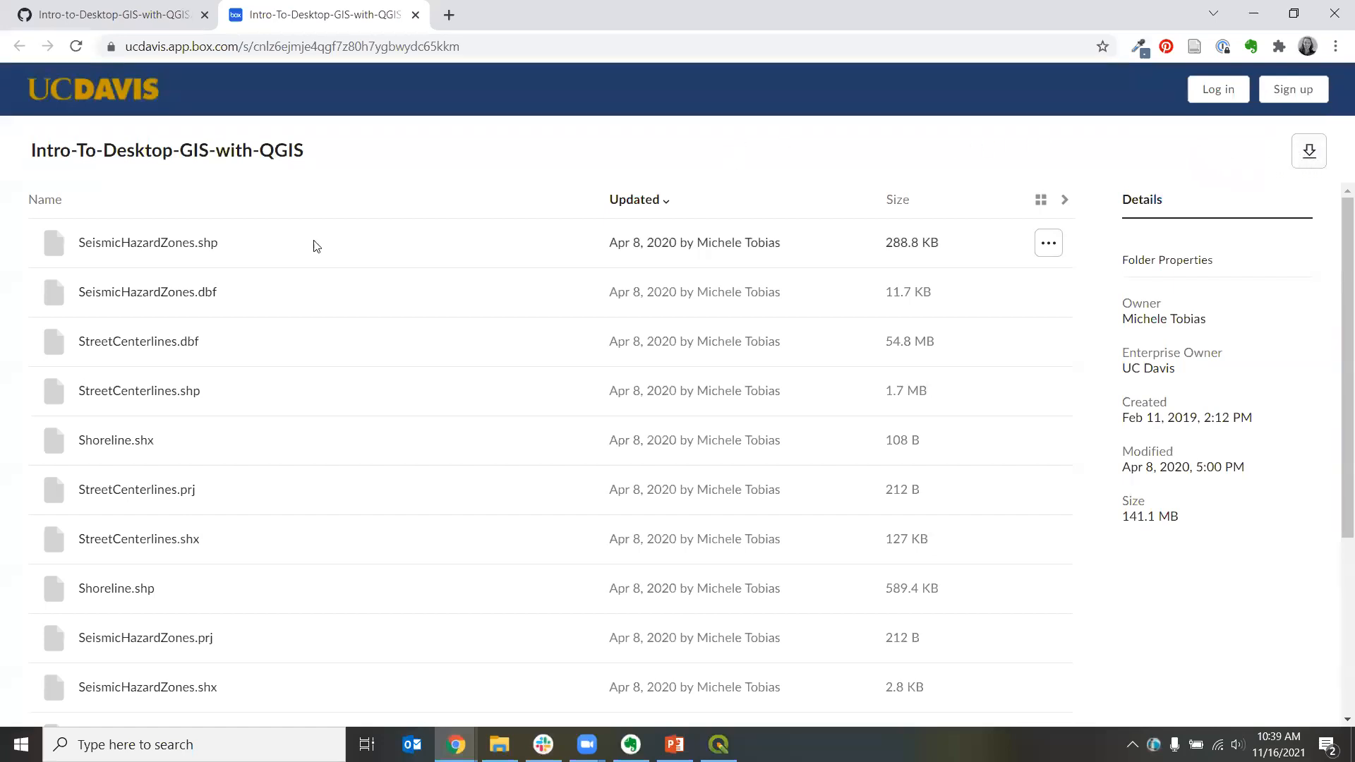
left_click(122, 16)
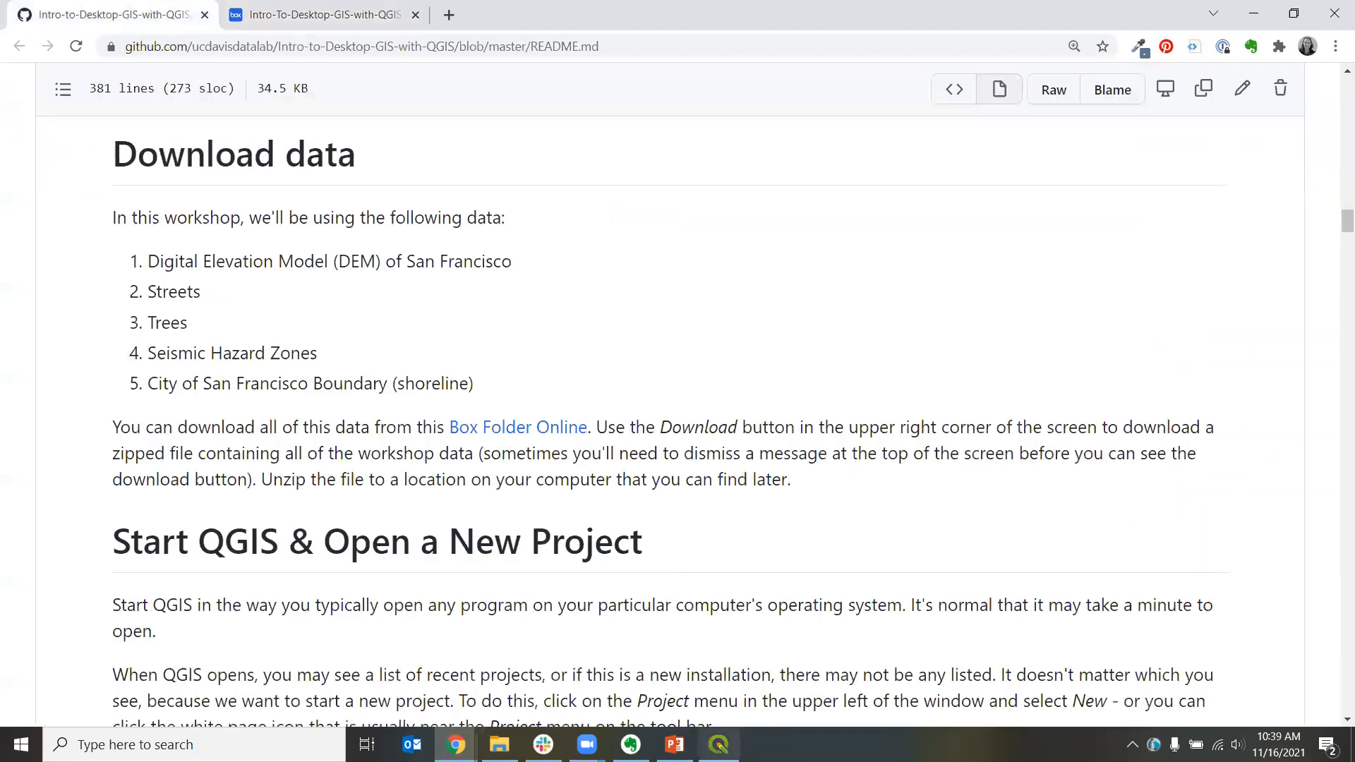
Step: Switch to File Explorer at D:\WorkshopData\QGIS_Workshop_2021 and widen the address bar to show the full folder path
left_click(500, 745)
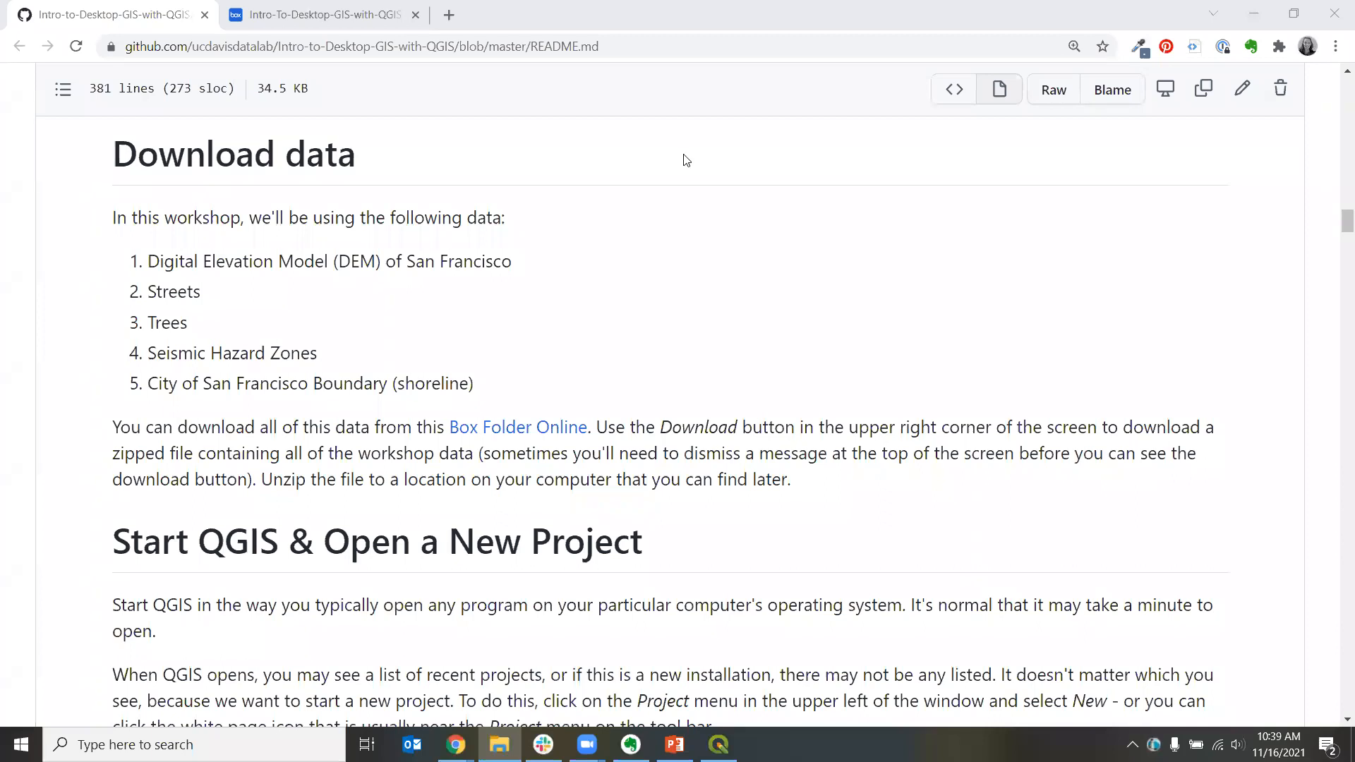
key("alt+Tab")
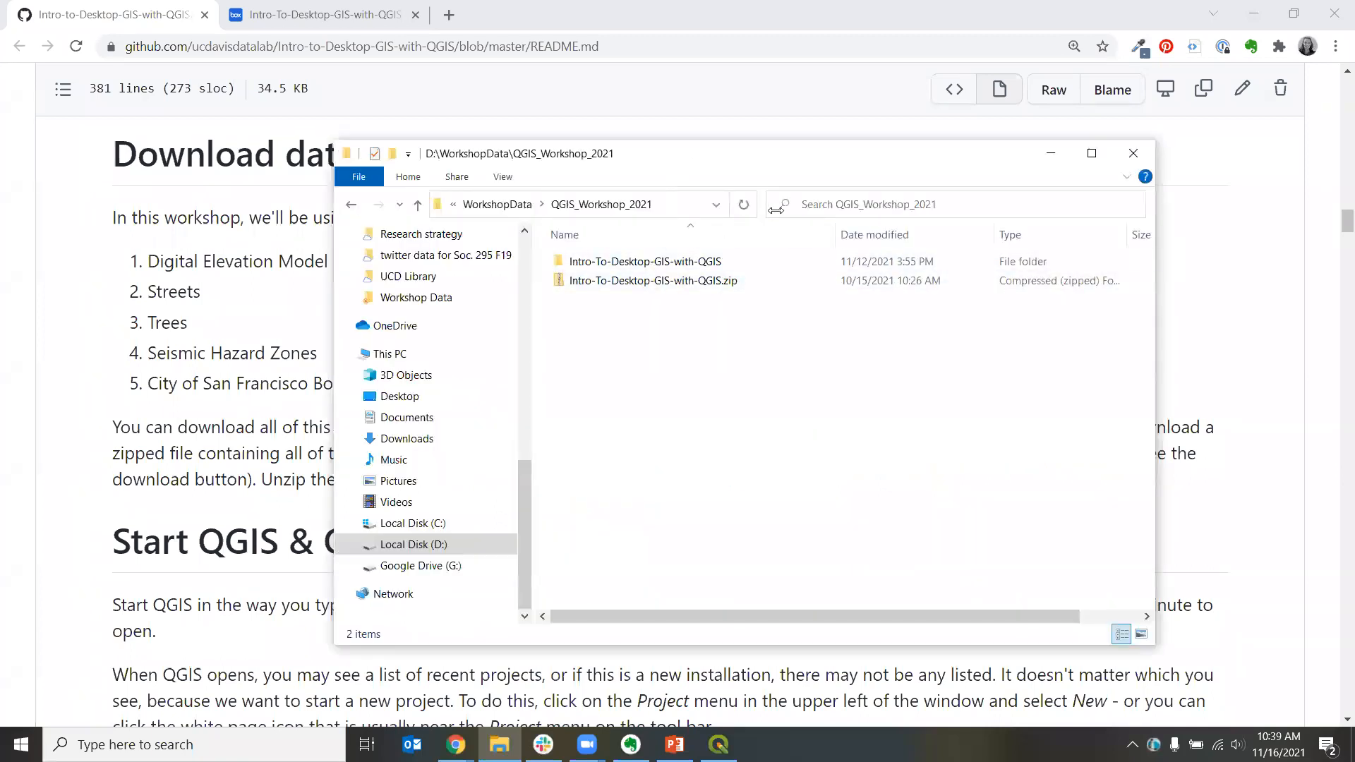
left_click_drag(761, 210, 926, 211)
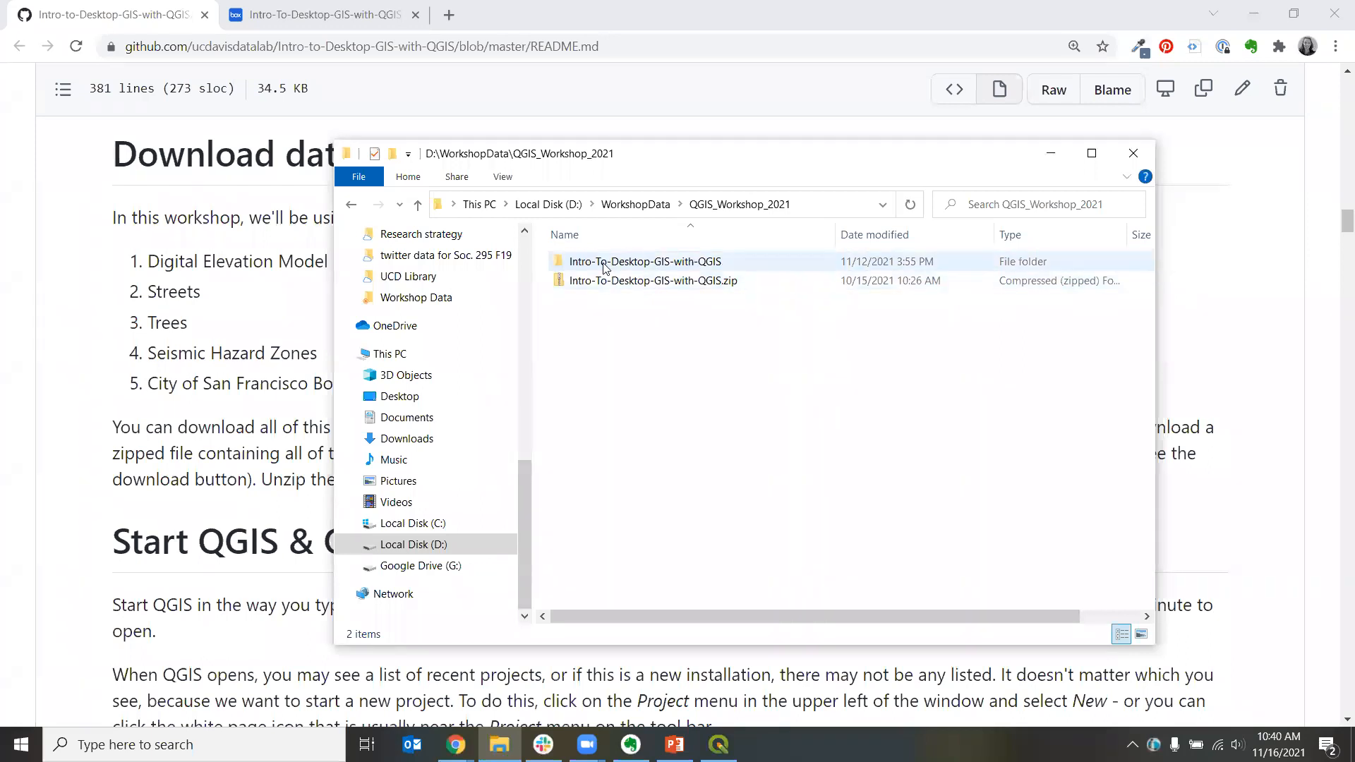
Step: Check the extraction options available for Intro-To-Desktop-GIS-with-QGIS.zip without extracting it
right_click(593, 283)
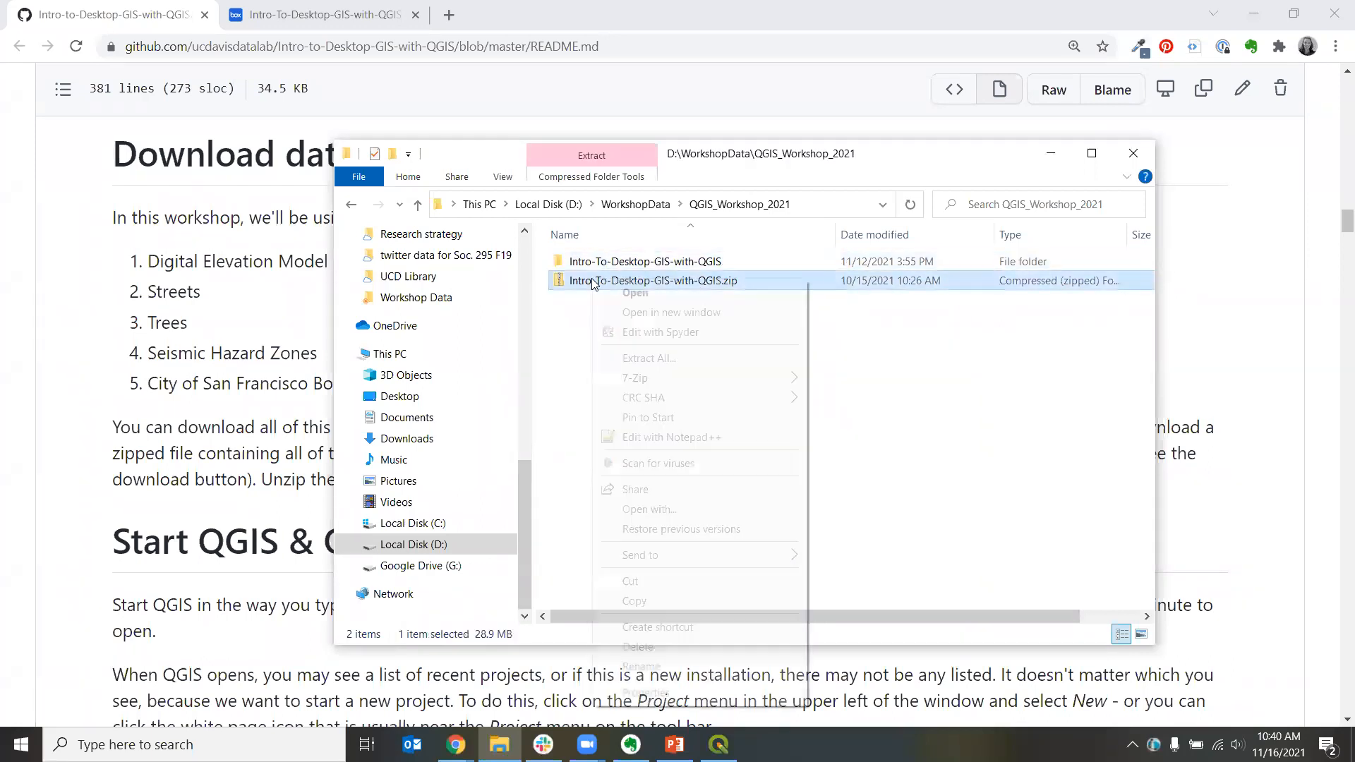
mouse_move(762, 381)
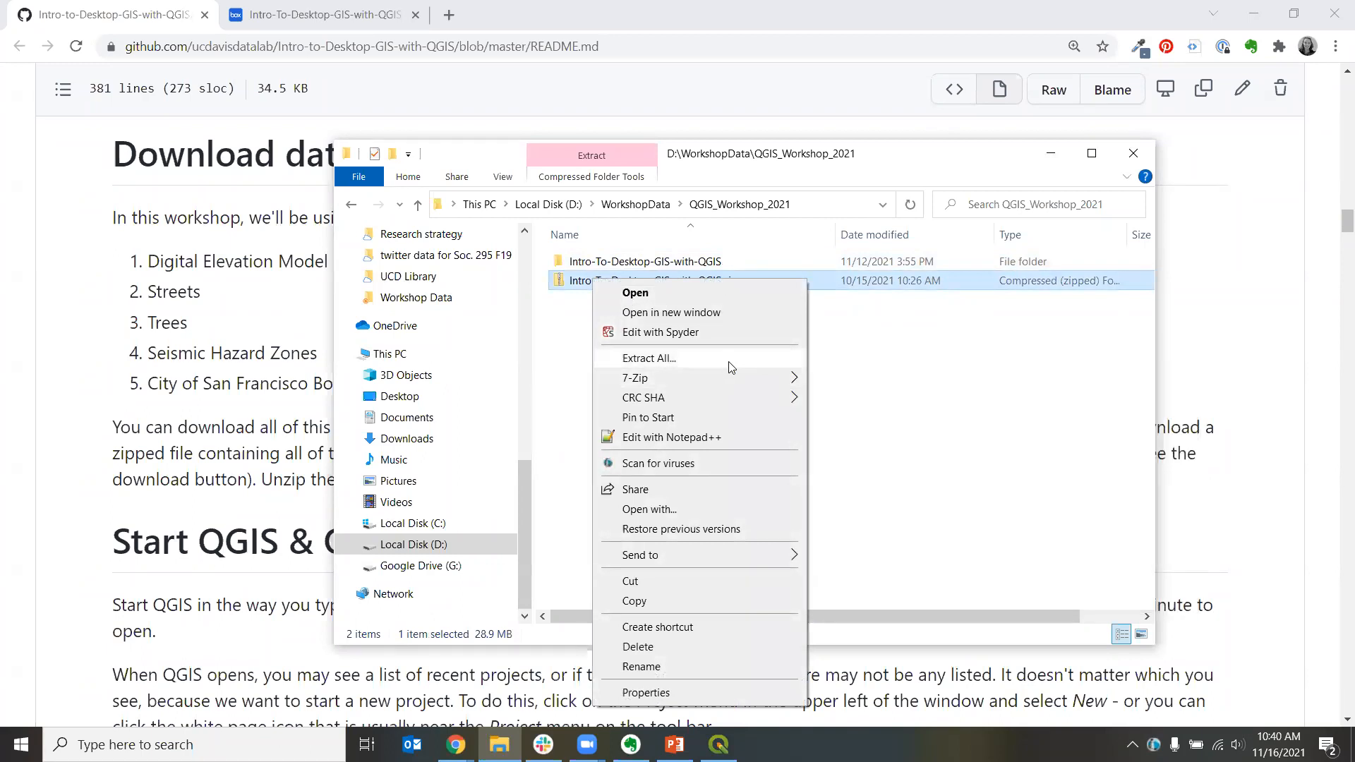
left_click(868, 356)
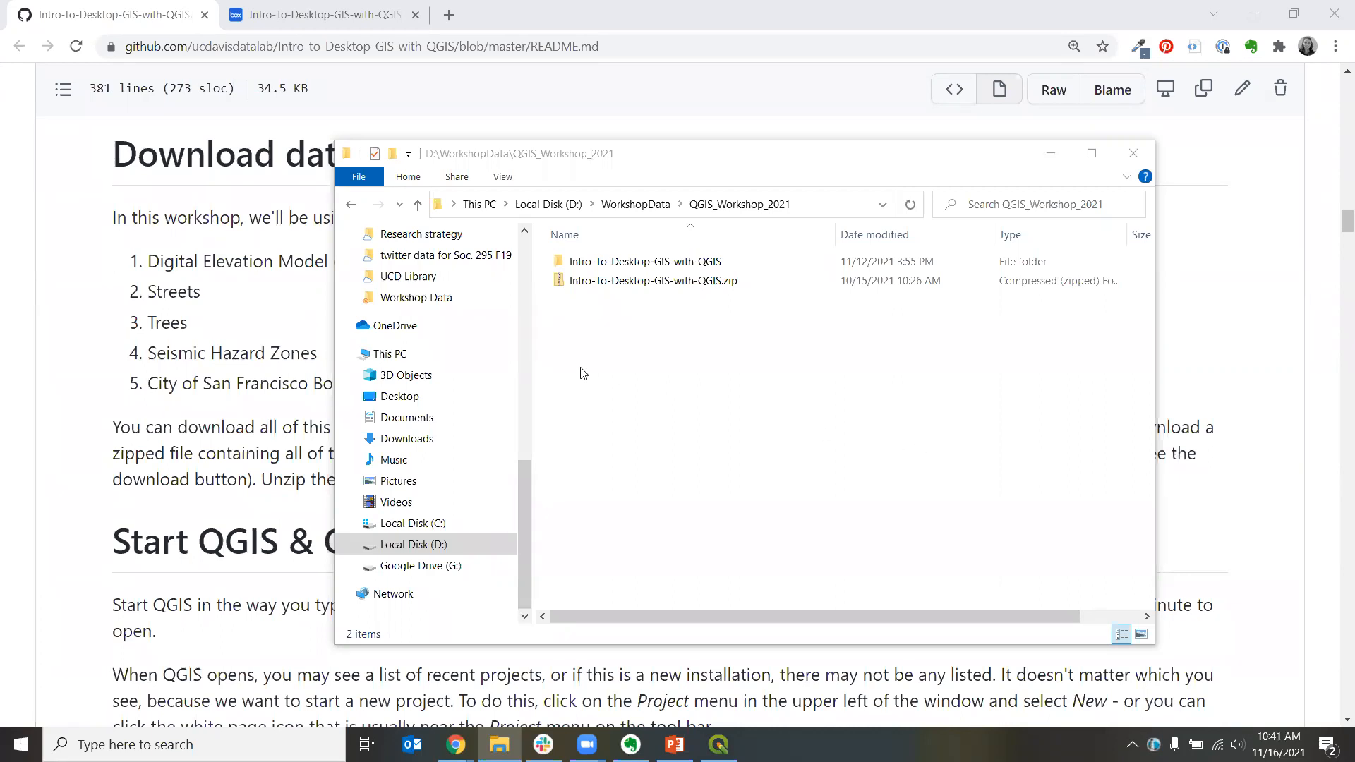
Step: Return to the README in Chrome and review the workshop dataset list, temporarily highlighting "Digital Elevation Model (DEM)"
left_click(108, 335)
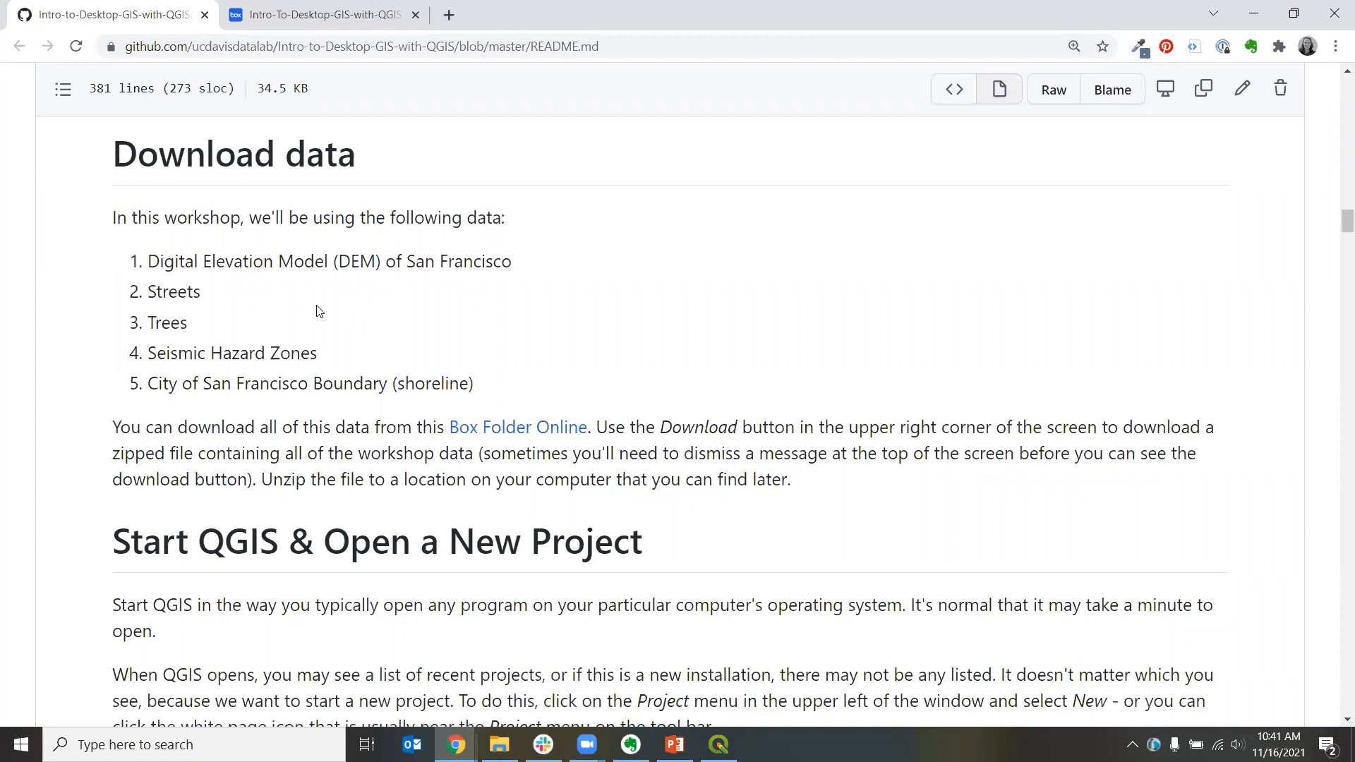
left_click_drag(143, 263, 385, 262)
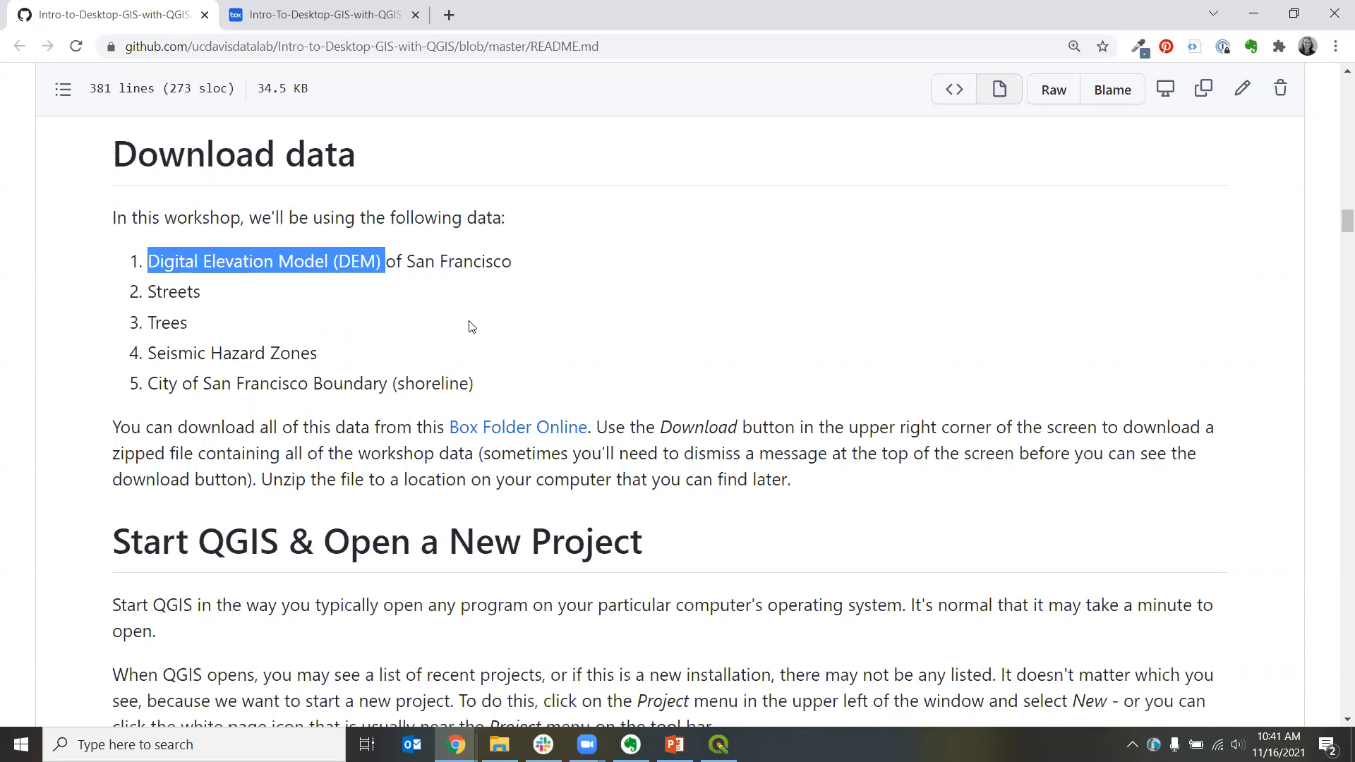
left_click(297, 297)
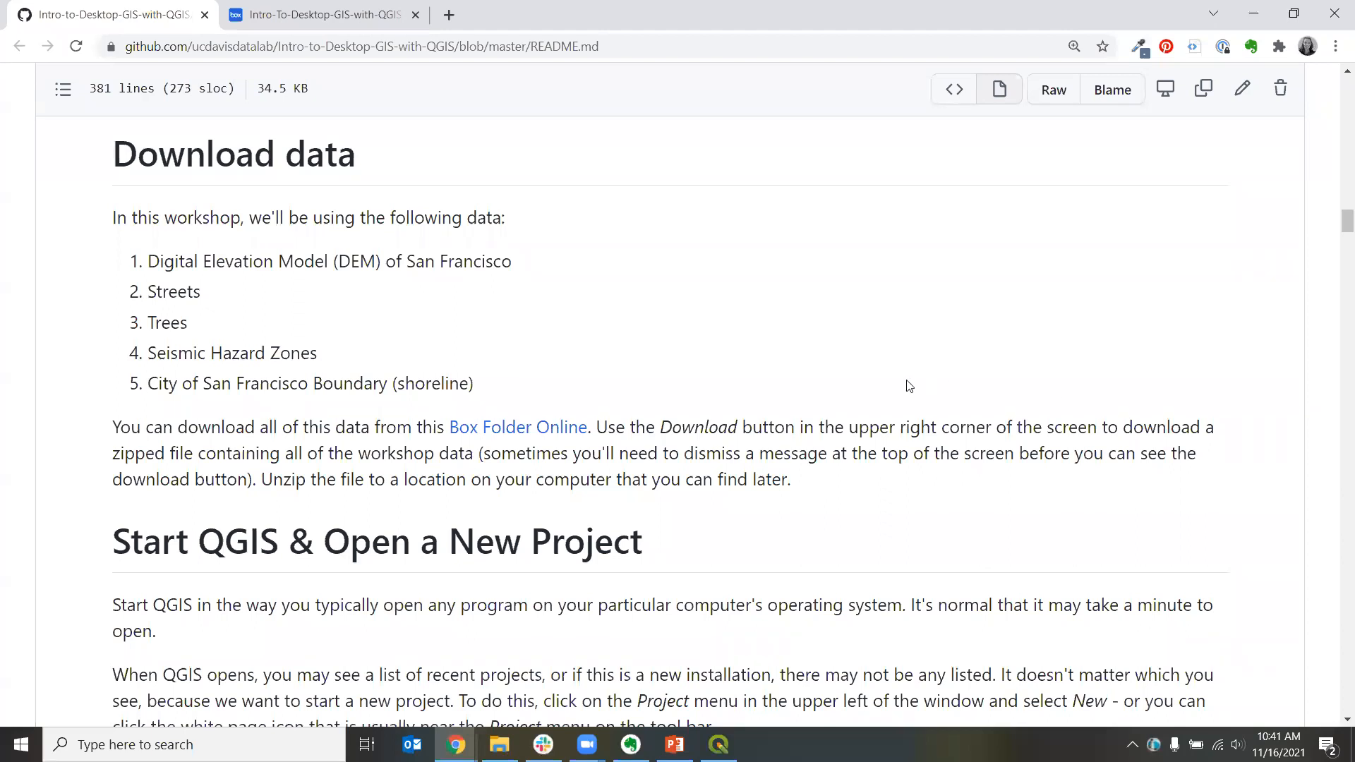
scroll(900, 381, "down", 3)
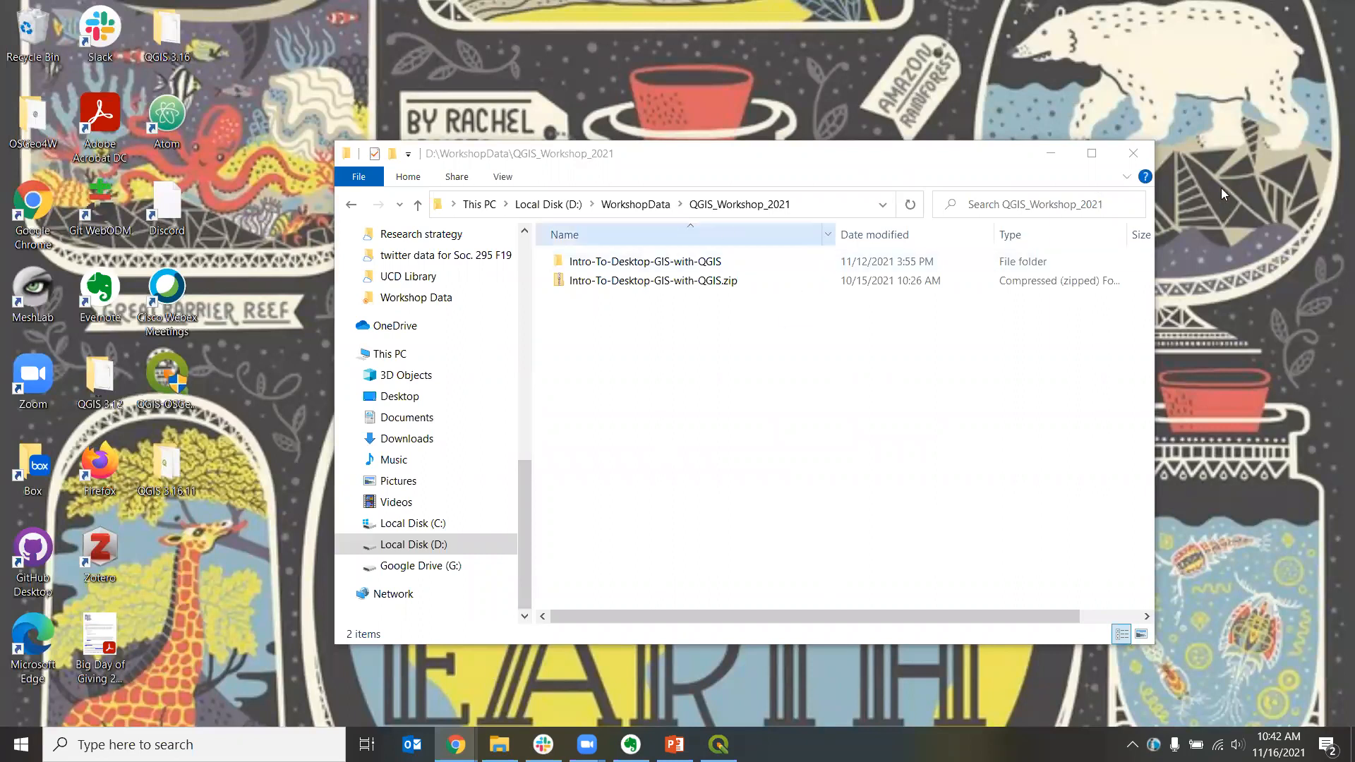
Step: Minimize File Explorer, look up the installed QGIS versions by searching for "qgi", and switch to the QGIS window
left_click(1048, 157)
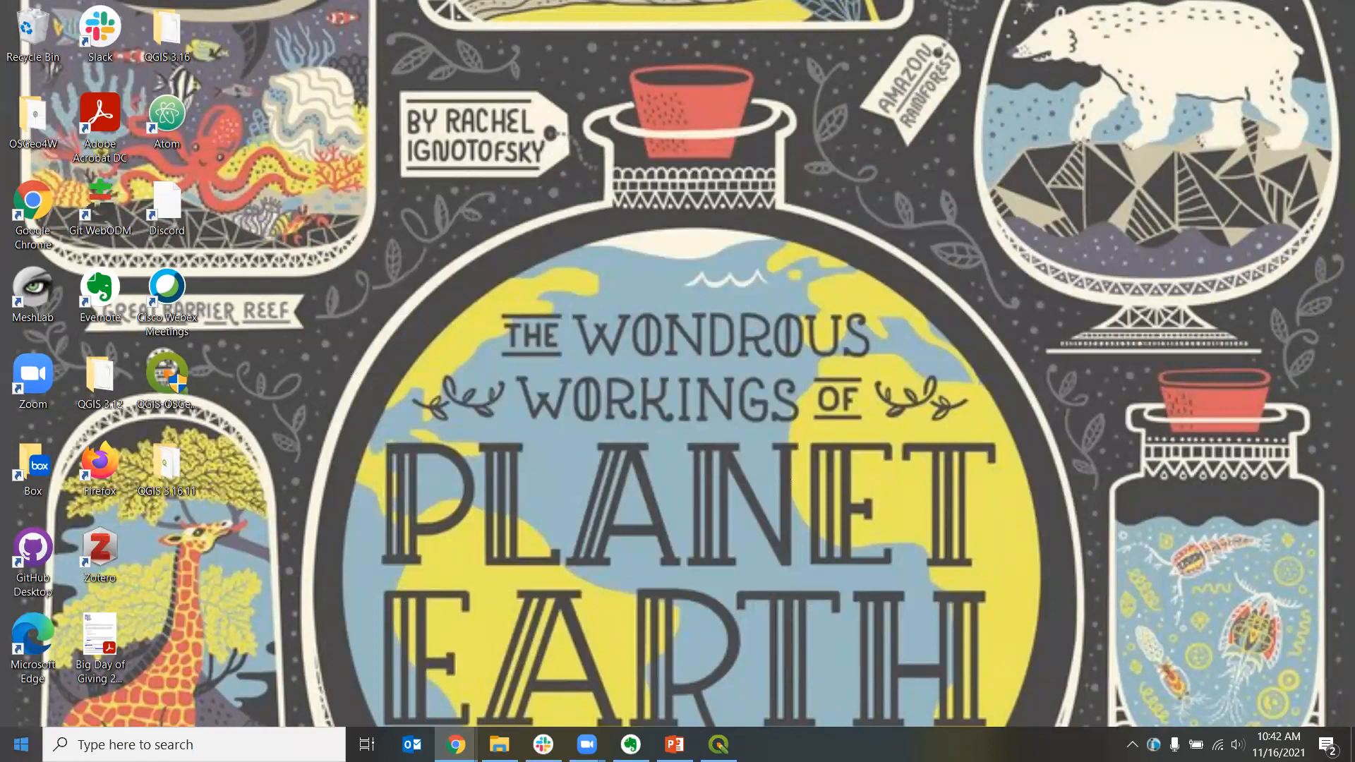
left_click(20, 745)
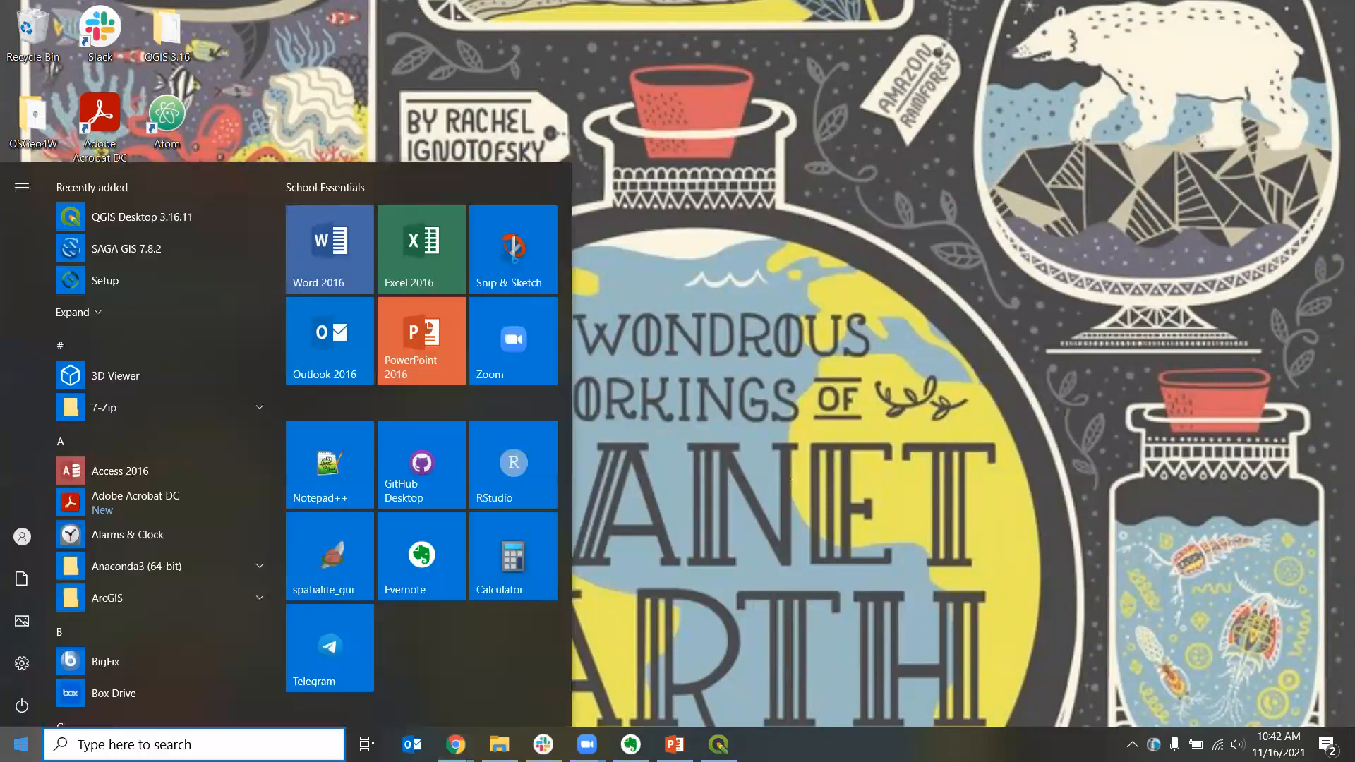
type("qgi")
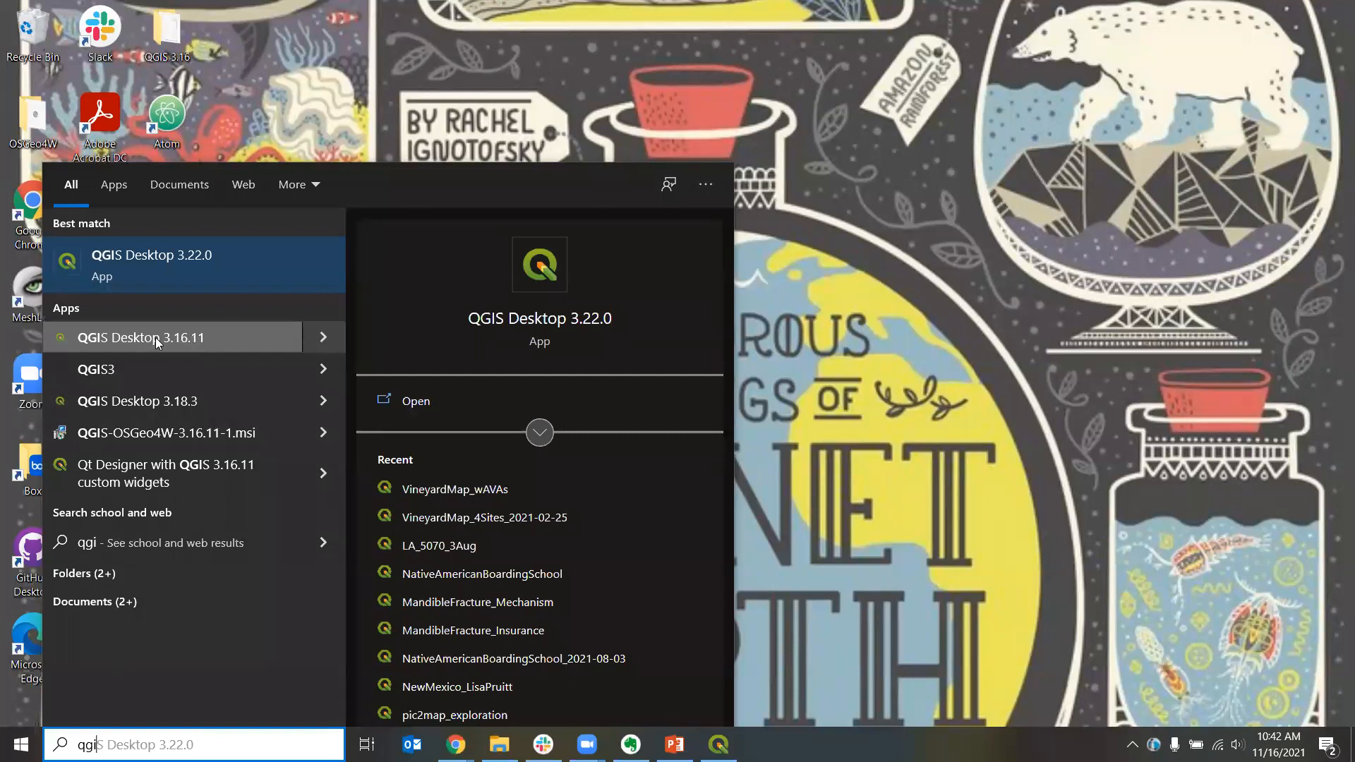
key("Escape")
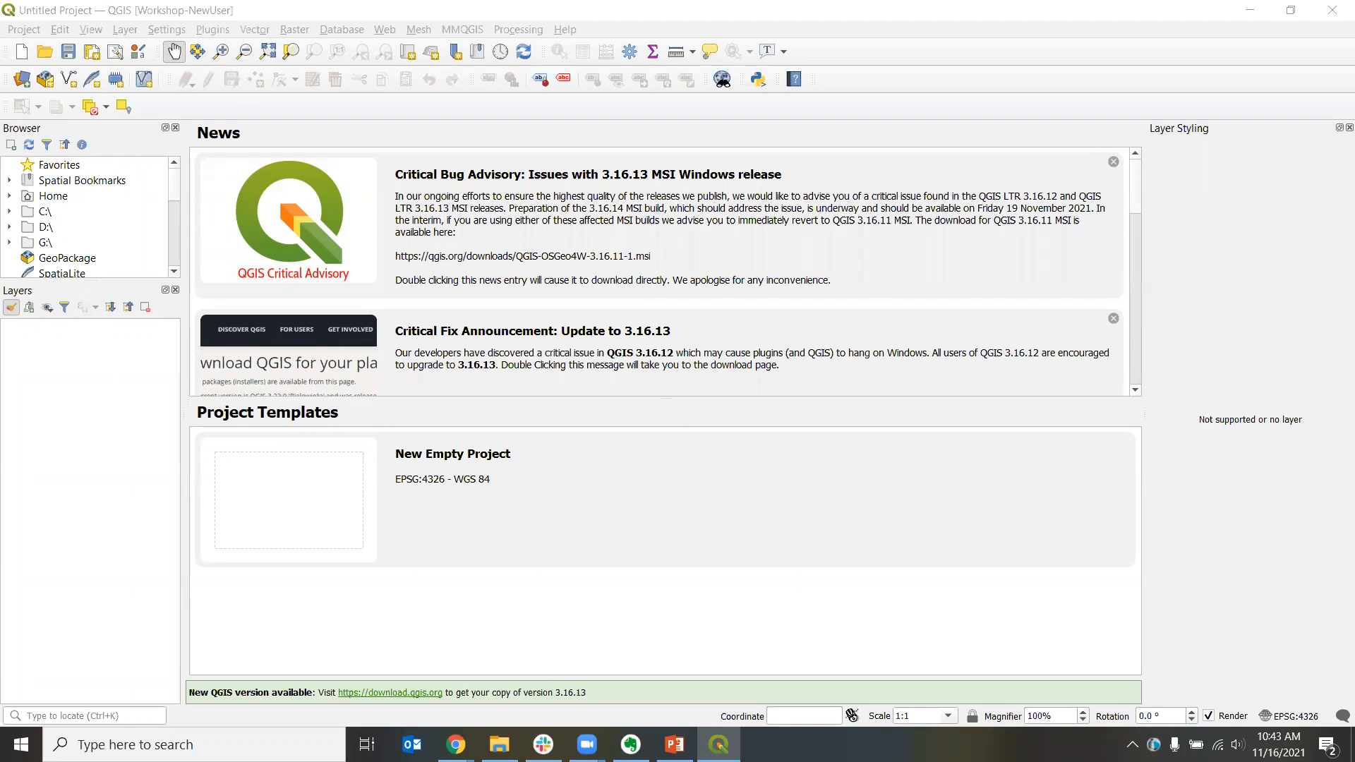
key("alt+Tab")
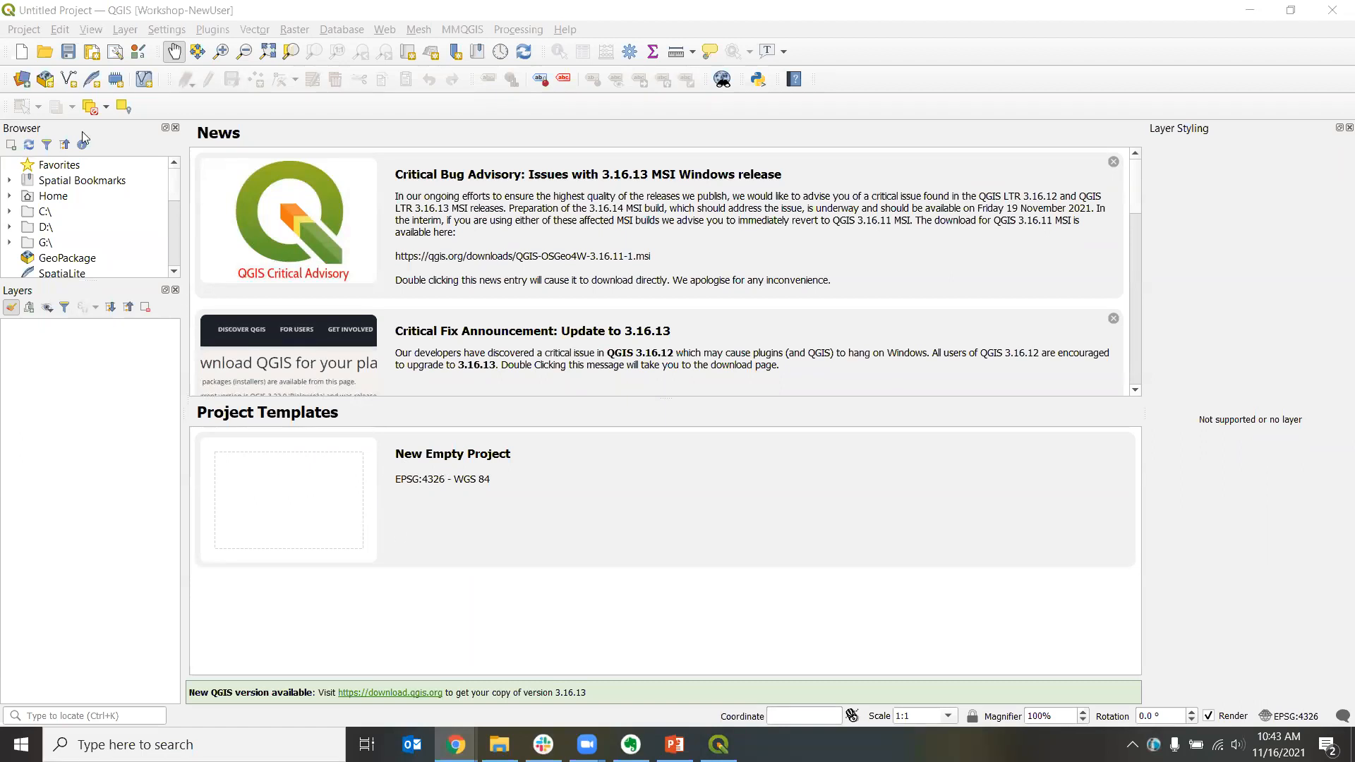
Step: Create a new empty QGIS project
left_click(22, 34)
left_click(22, 34)
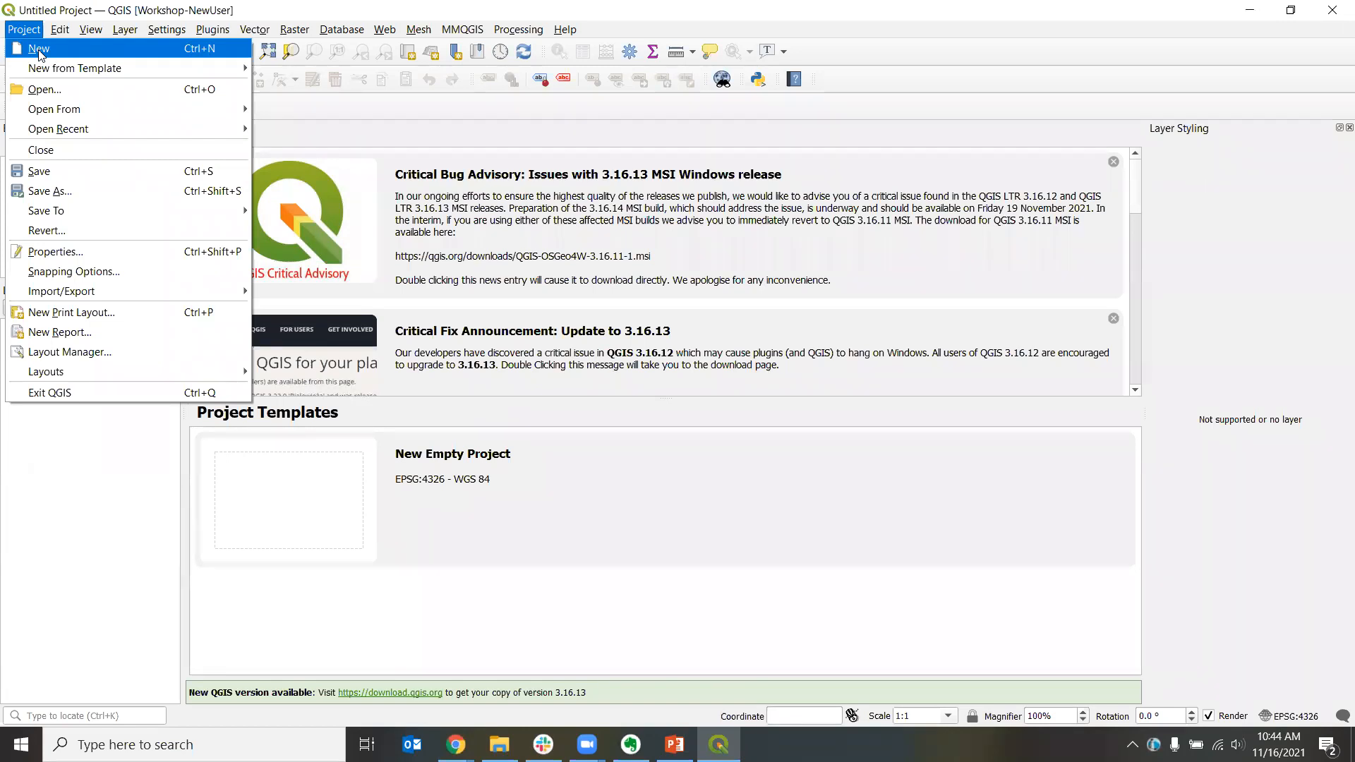
left_click(40, 54)
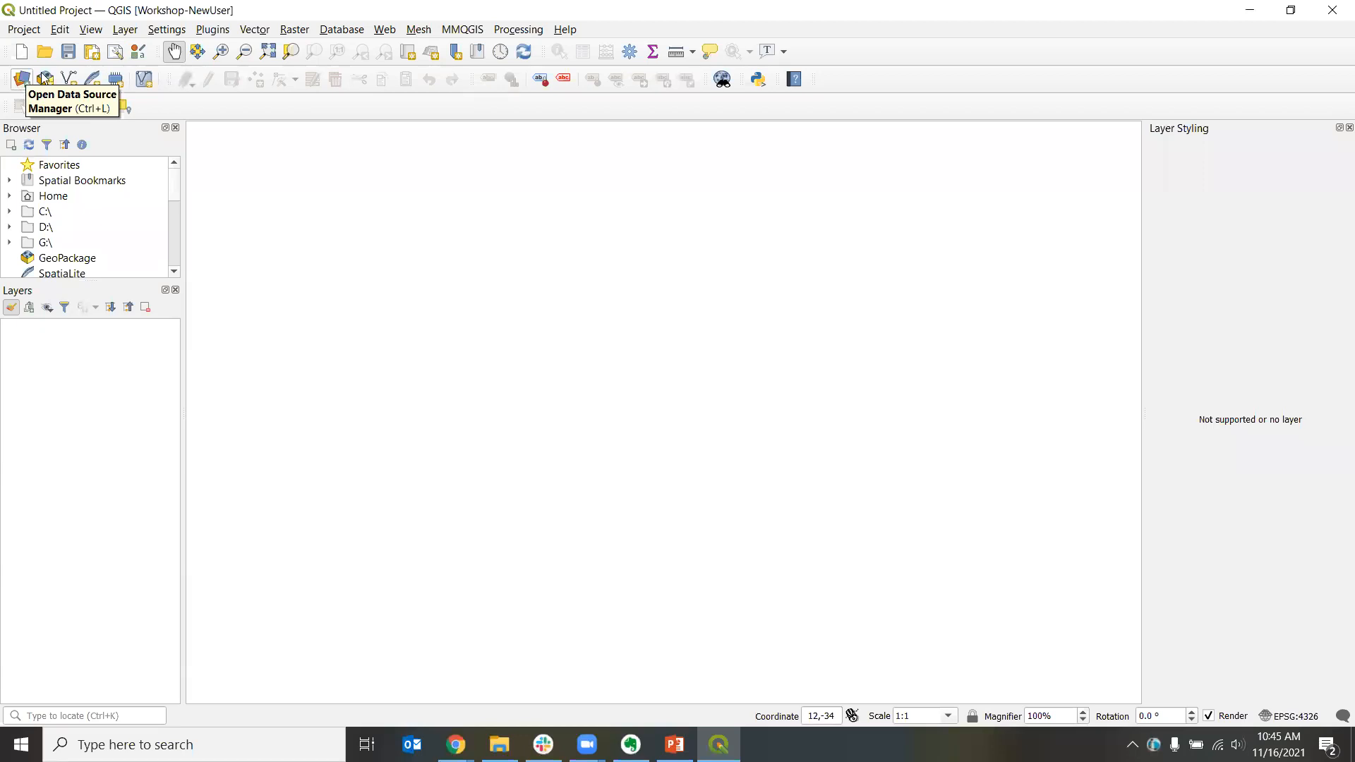
Step: Open the Data Source Manager and widen its list of source types so the full names fit
left_click(128, 30)
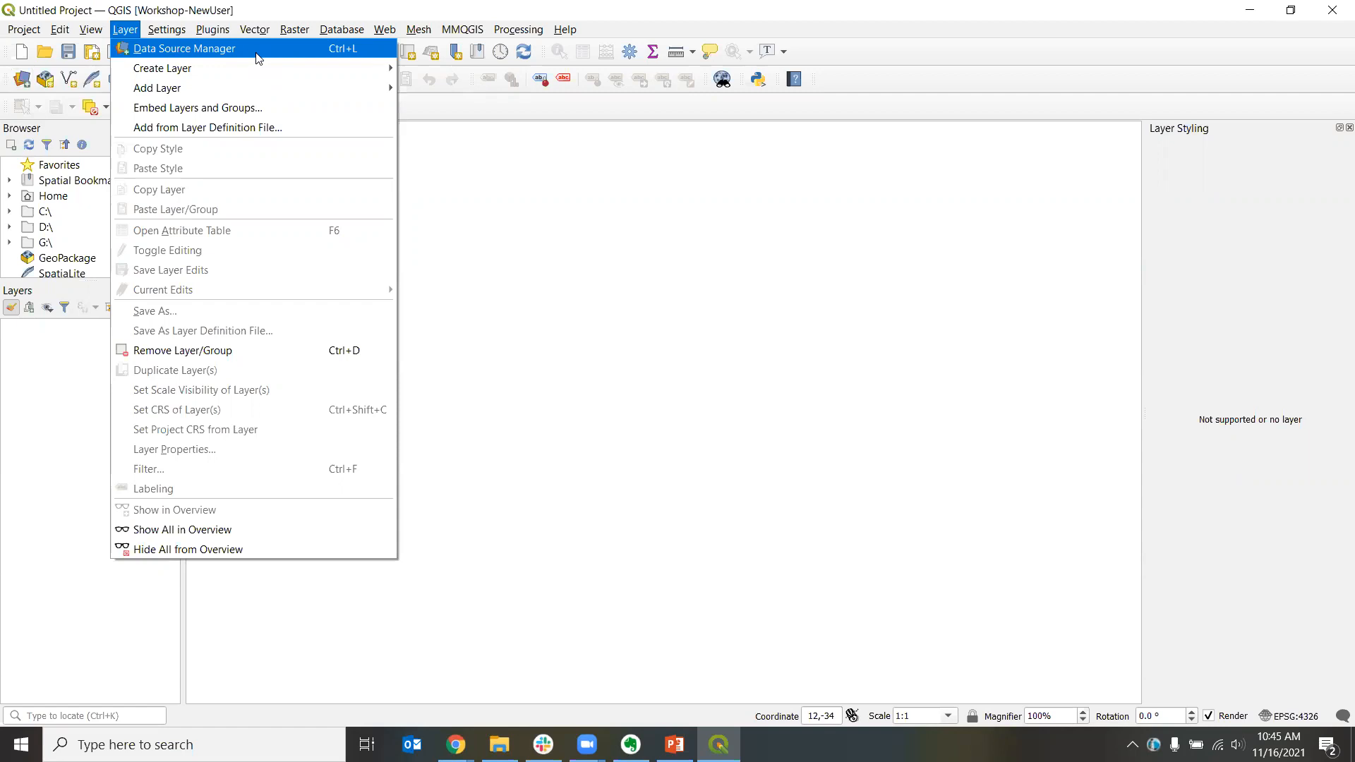
left_click(214, 50)
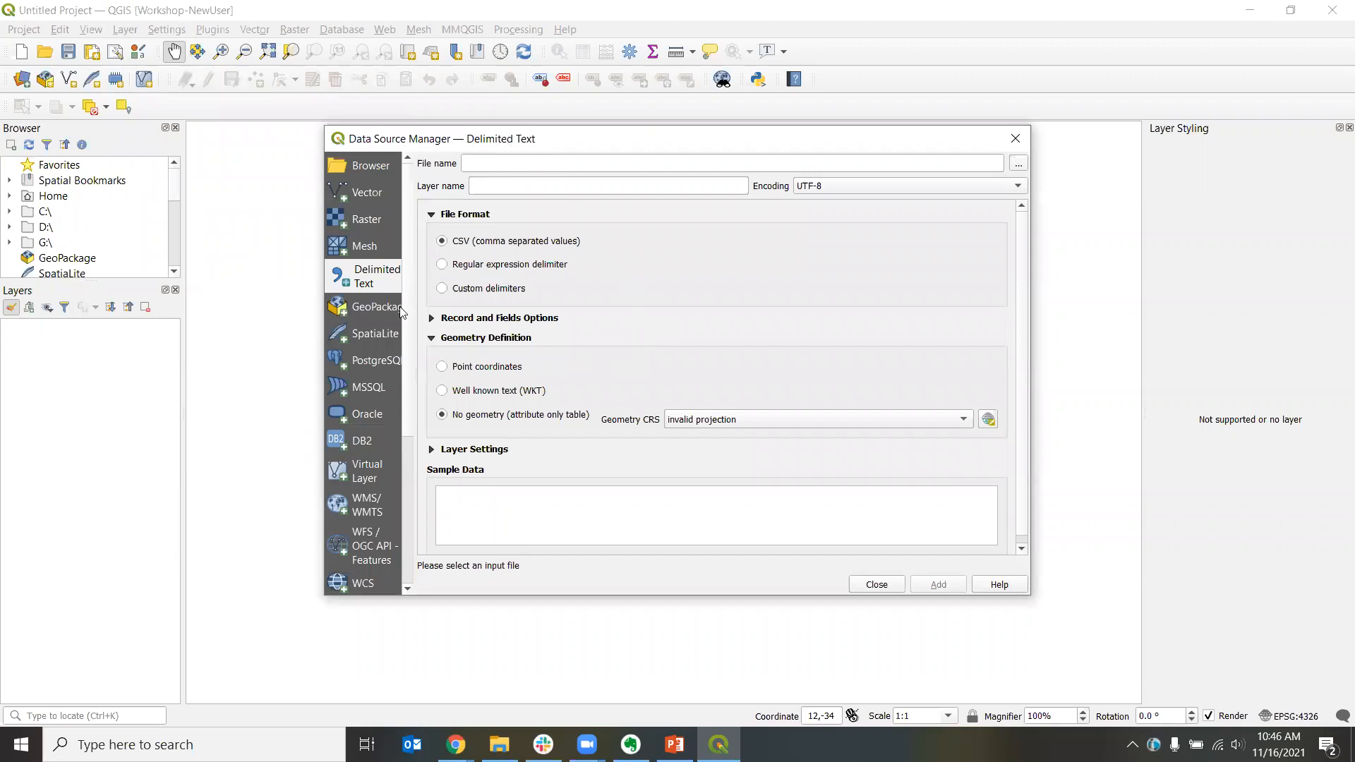
left_click_drag(418, 304, 482, 306)
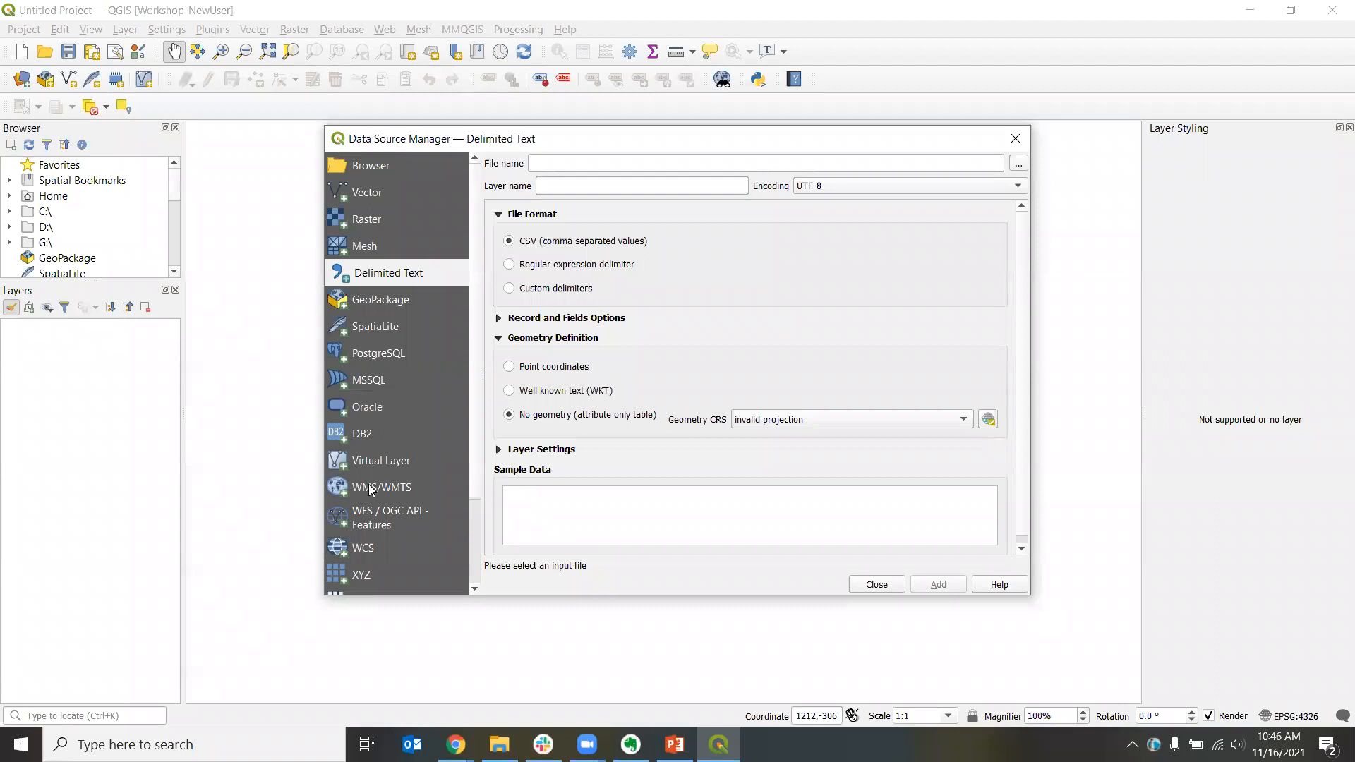
Step: Add DEM_SF.tif from D:\WorkshopData\QGIS_Workshop_2021\Intro-To-Desktop-GIS-with-QGIS to the project as a raster layer
left_click(357, 220)
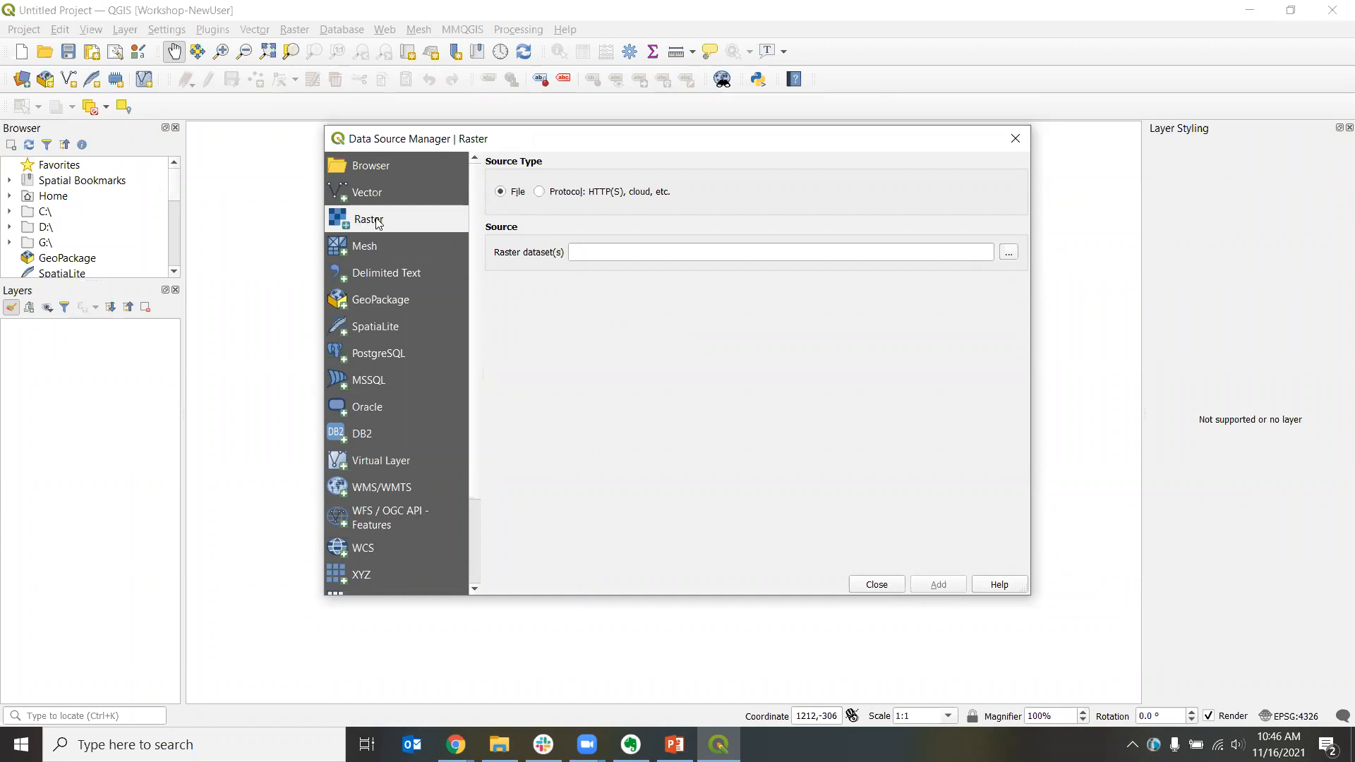
left_click(1009, 253)
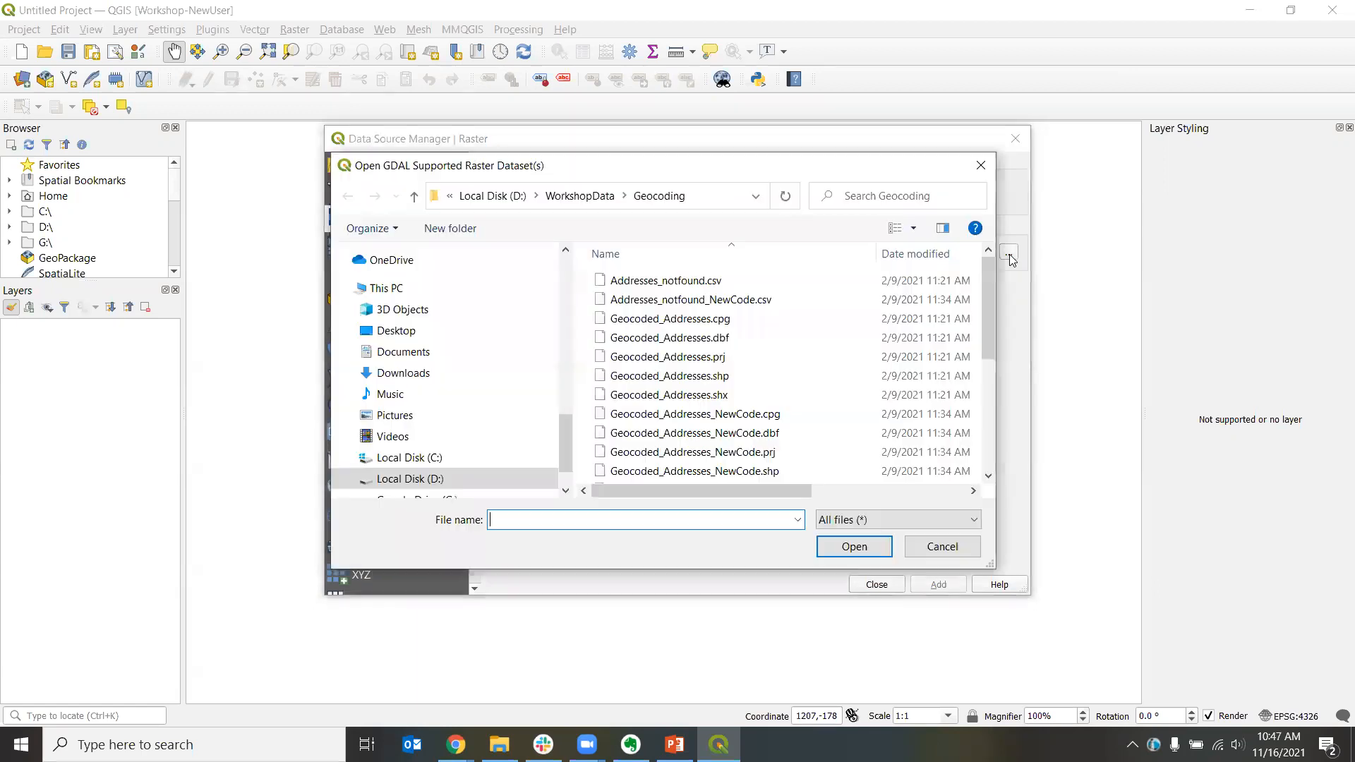
left_click(579, 195)
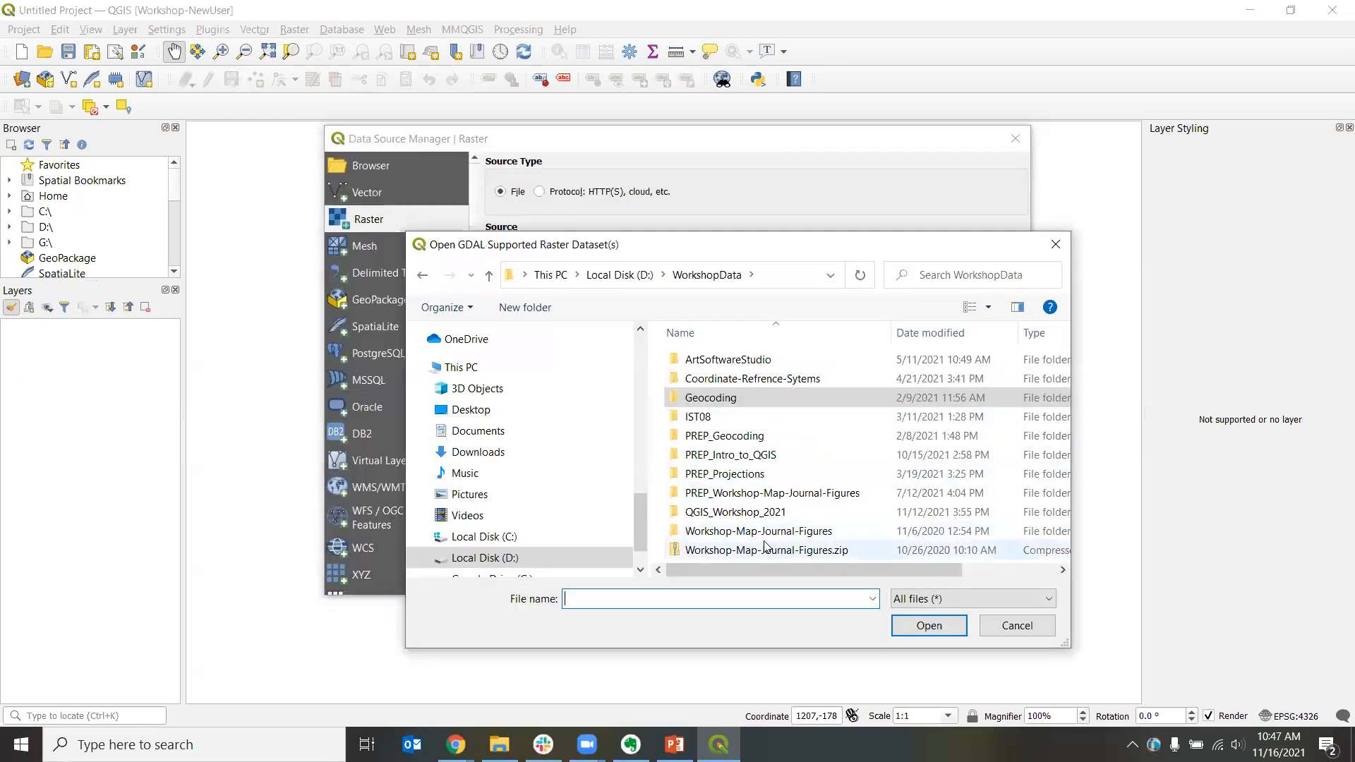
double_click(693, 516)
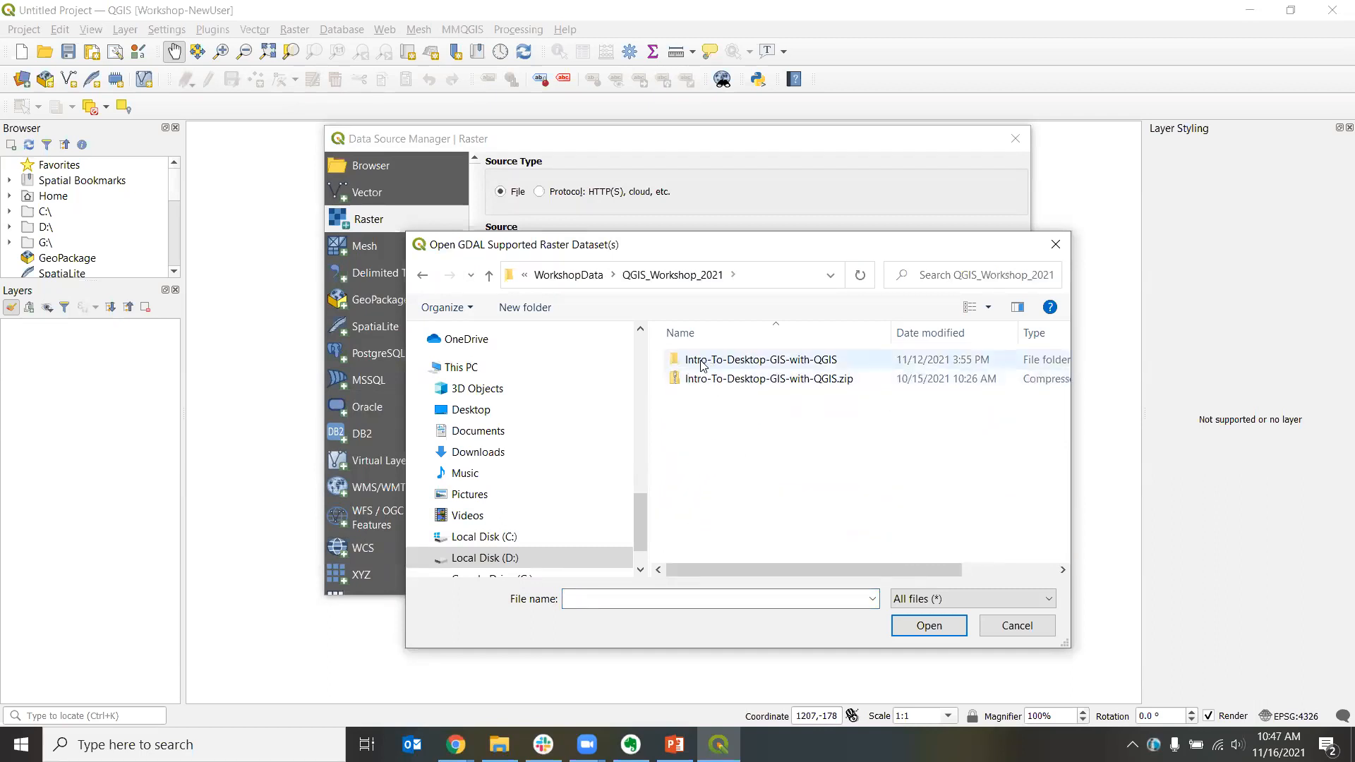
double_click(755, 362)
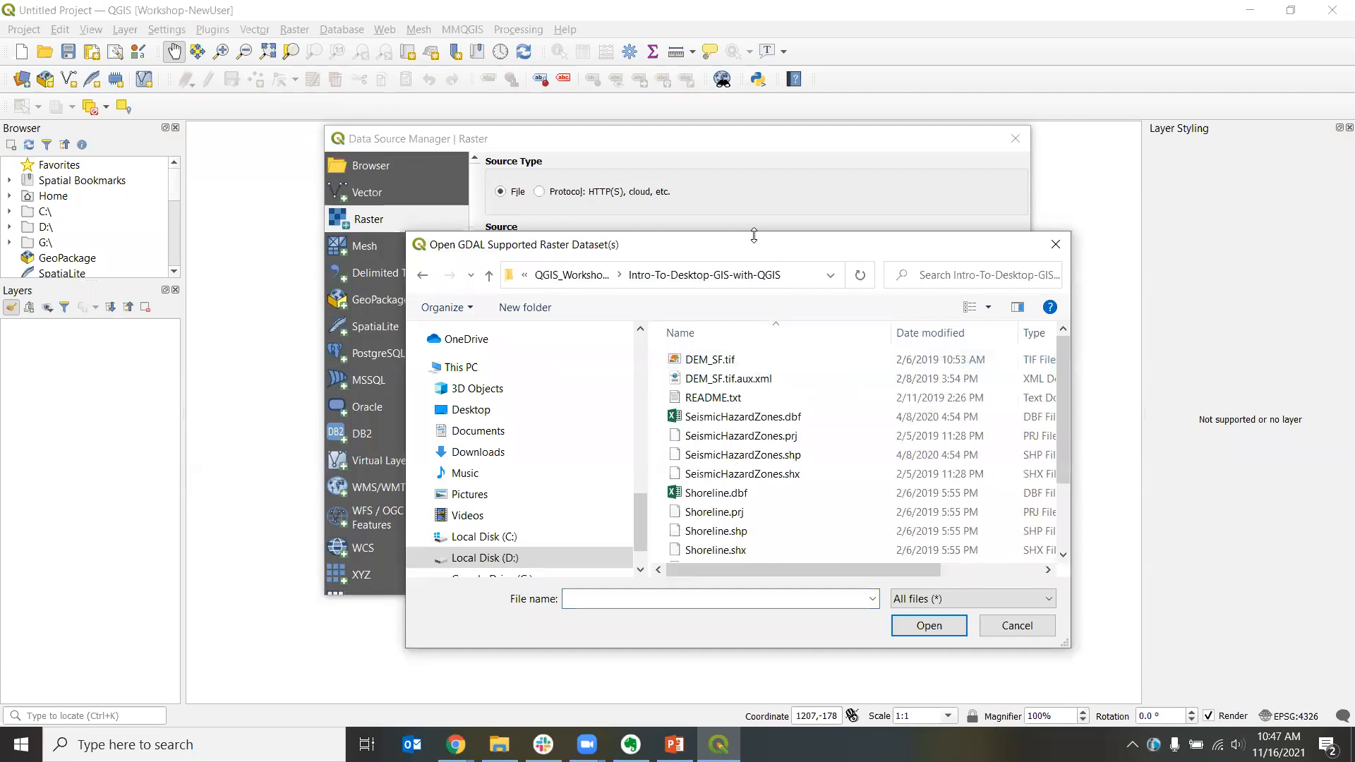
left_click_drag(753, 235, 886, 223)
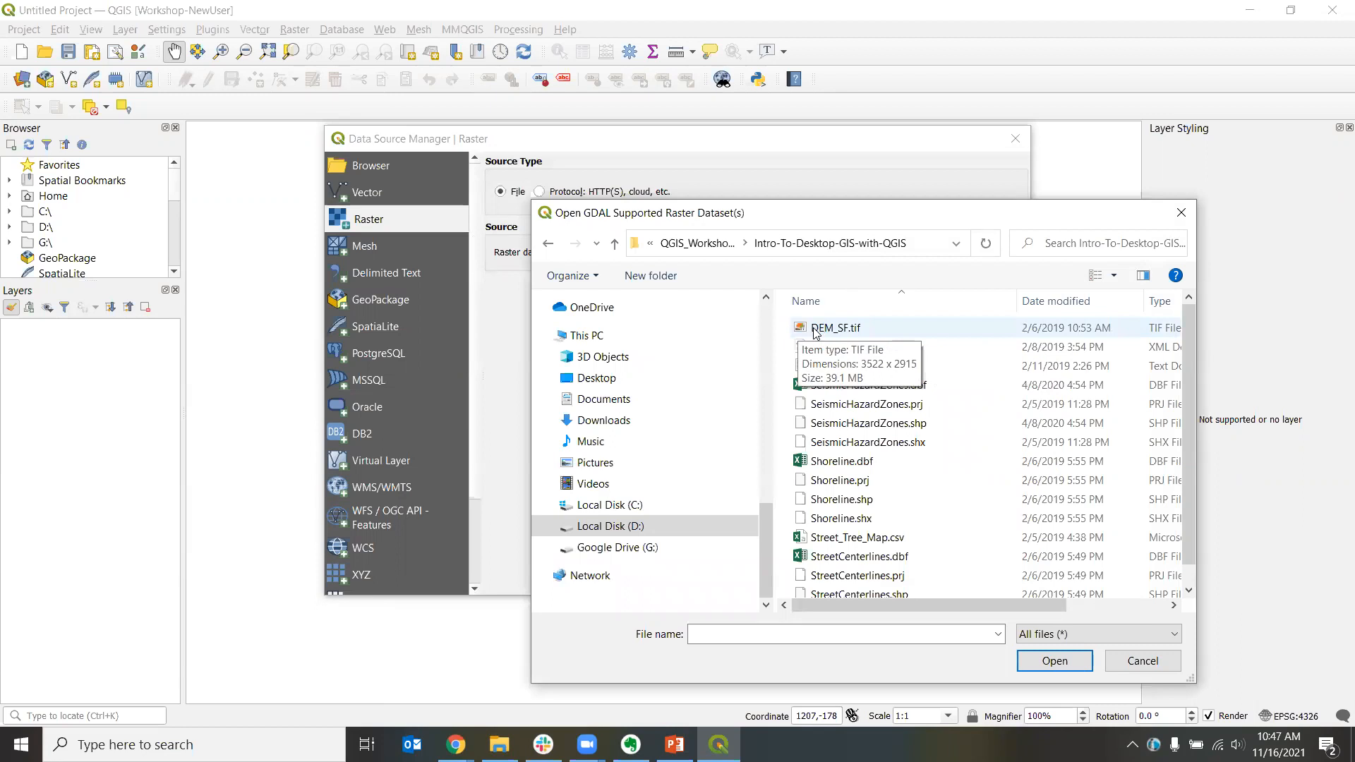
left_click(815, 329)
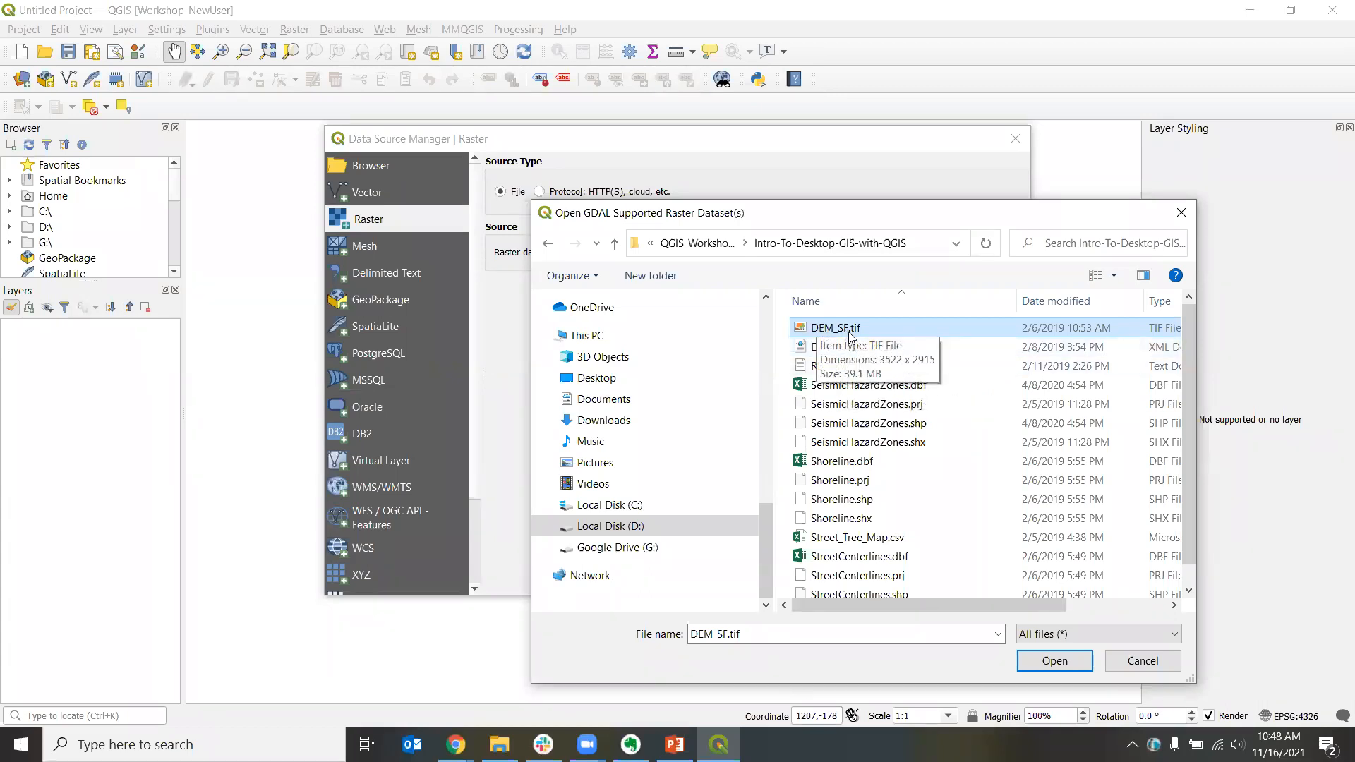
left_click(1027, 662)
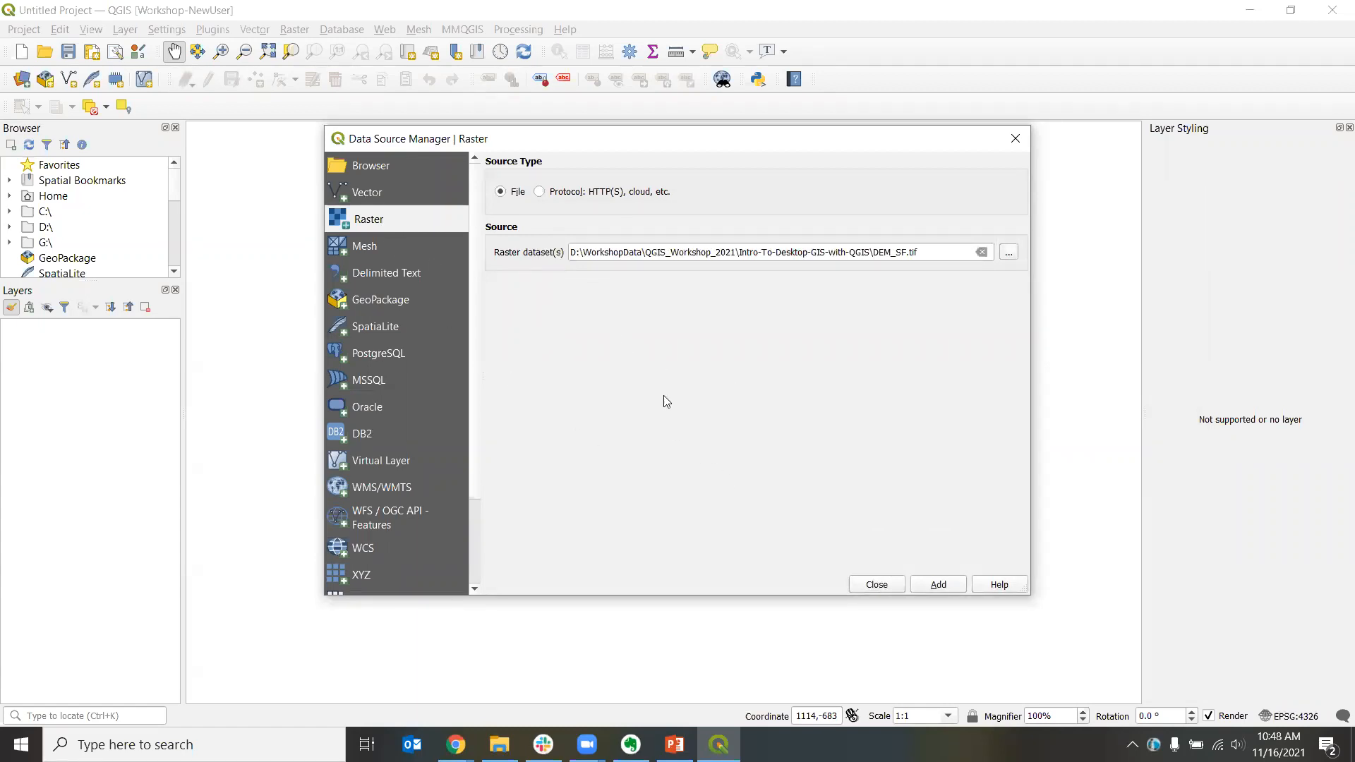
left_click(940, 585)
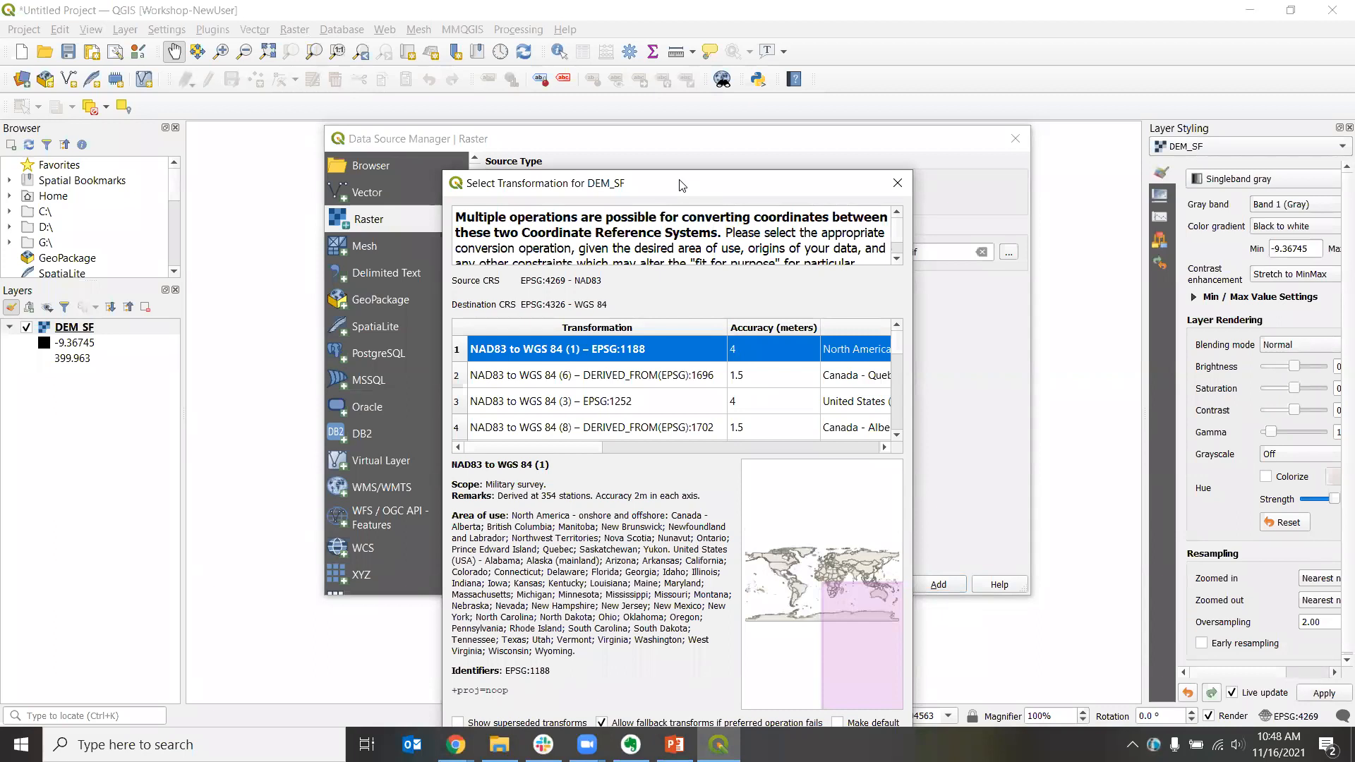
Step: Review the coordinate transformations offered for DEM_SF and accept NAD83 to WGS 84 (1) – EPSG:1188
left_click_drag(679, 185, 496, 96)
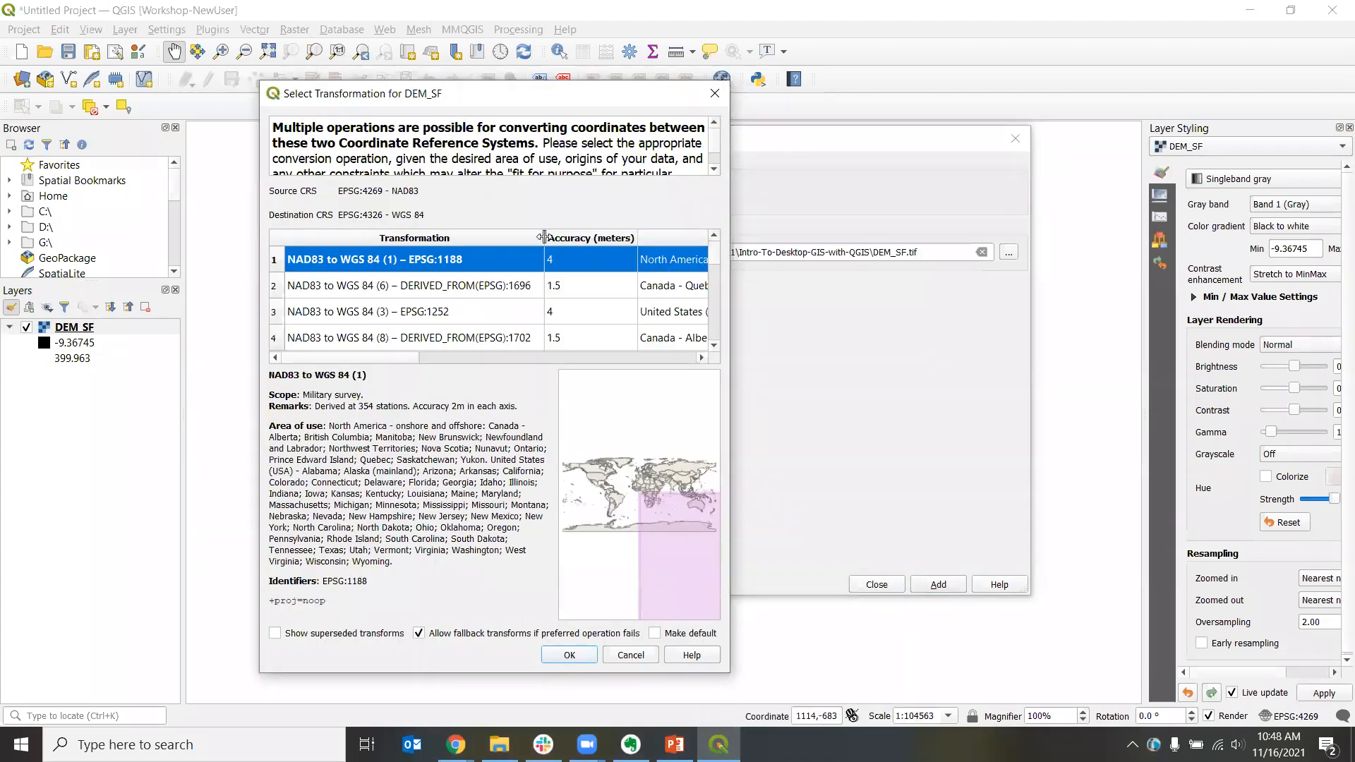
left_click_drag(549, 237, 566, 238)
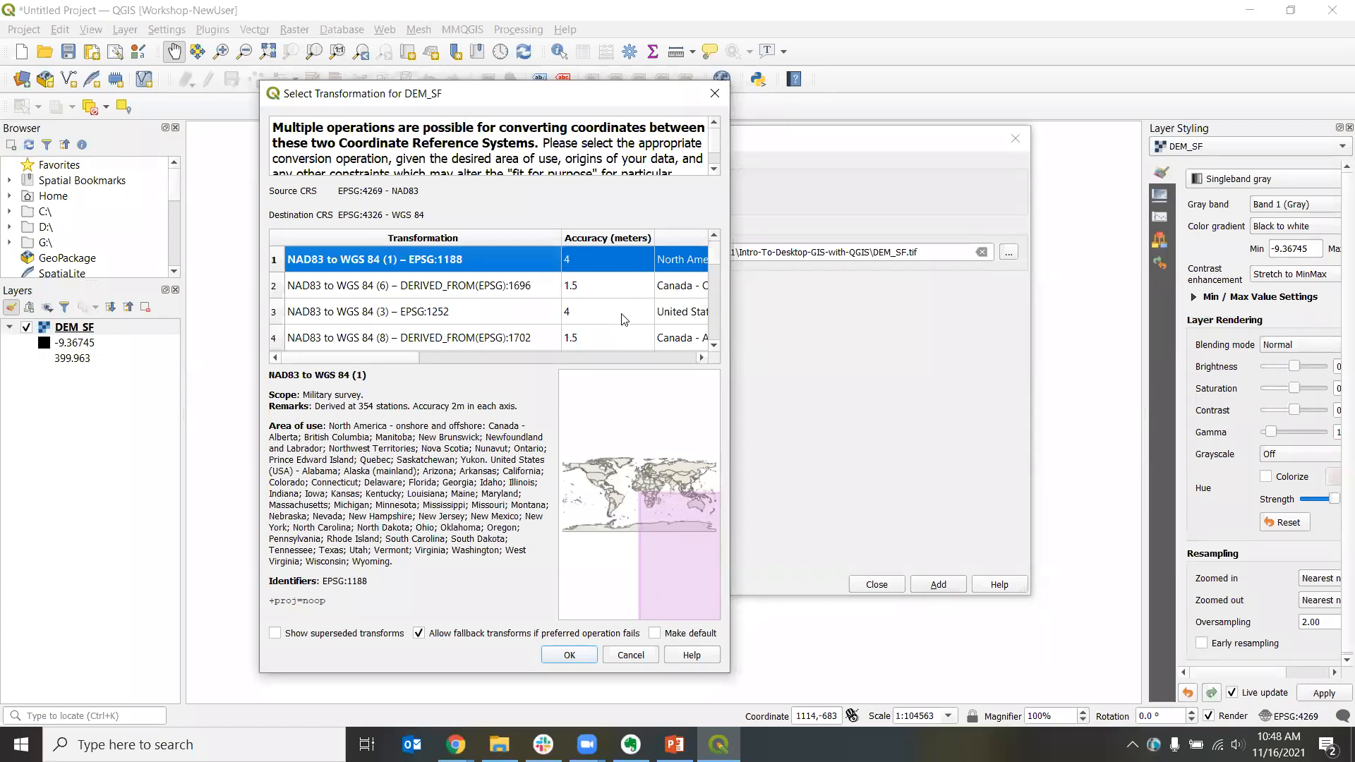
scroll(622, 321, "down", 2)
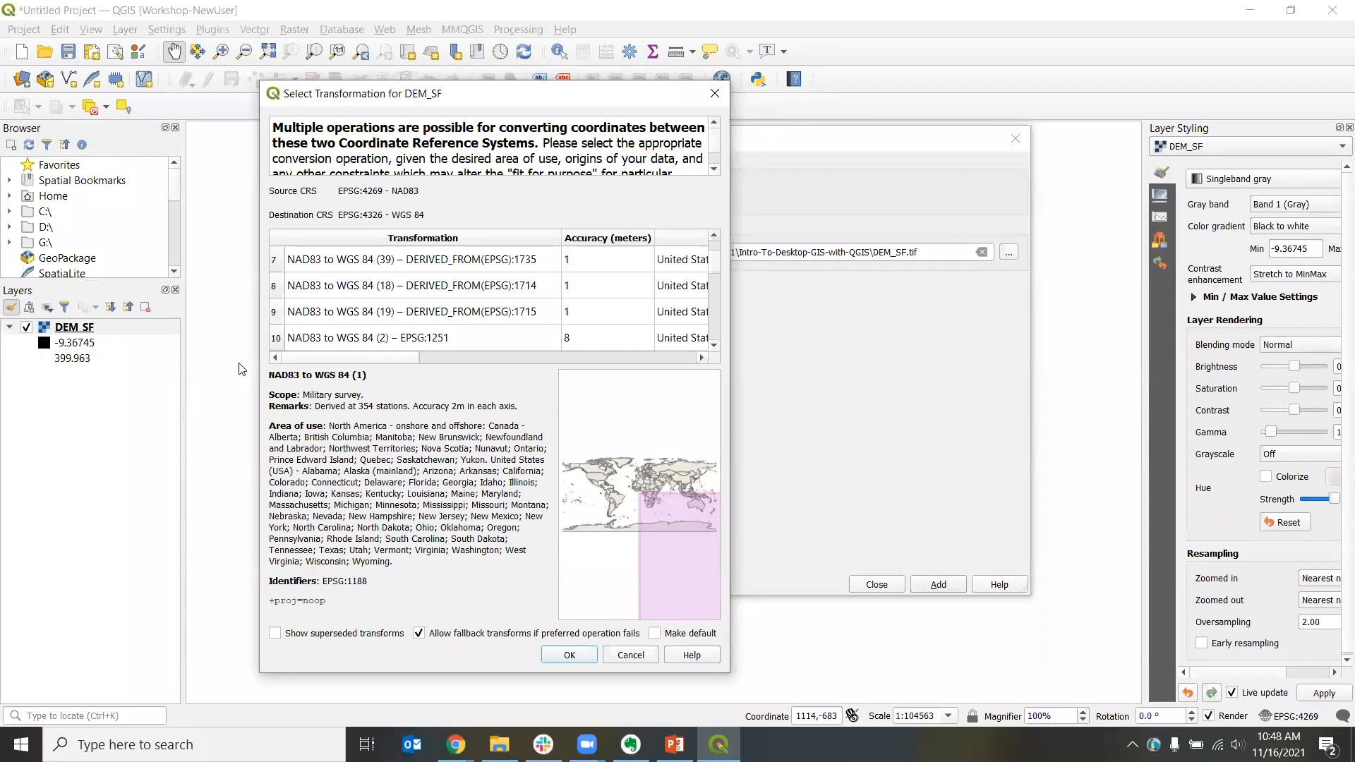
scroll(459, 284, "up", 2)
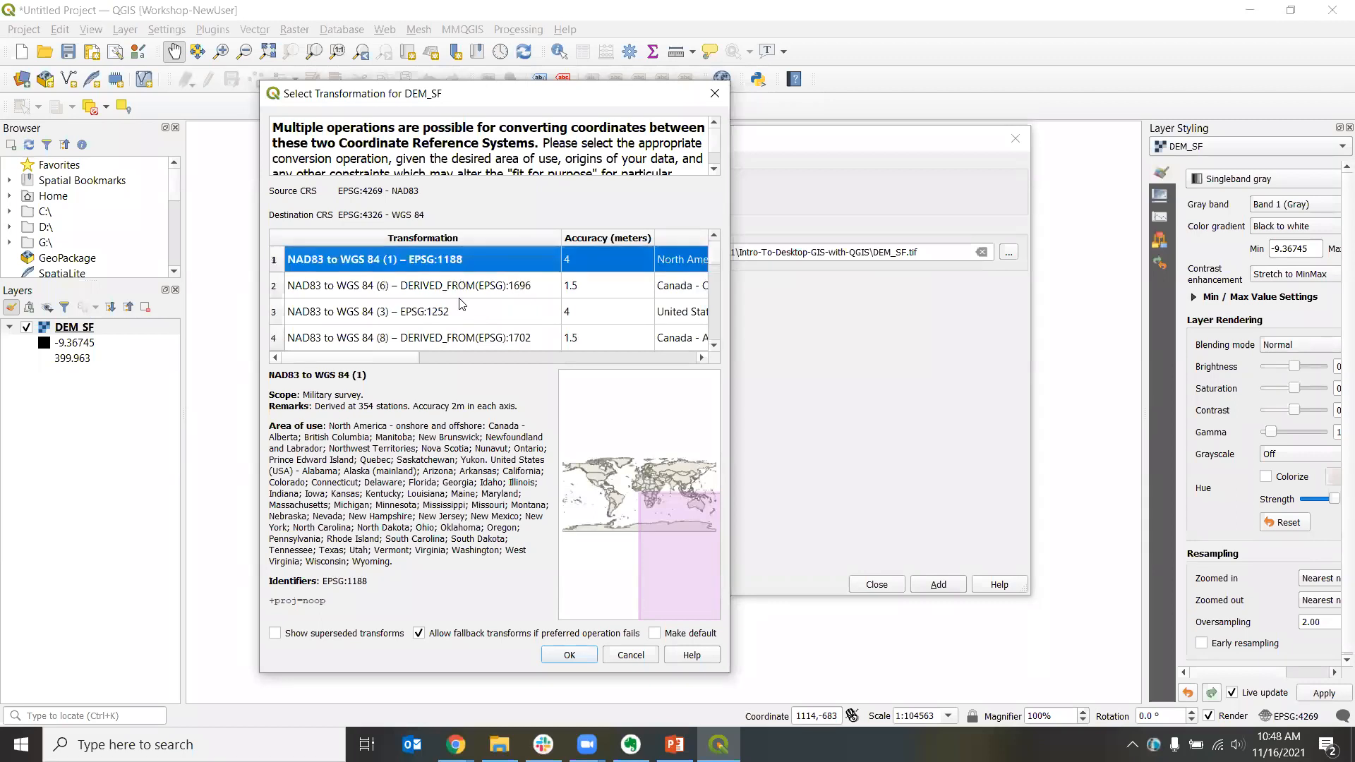
scroll(459, 303, "down", 6)
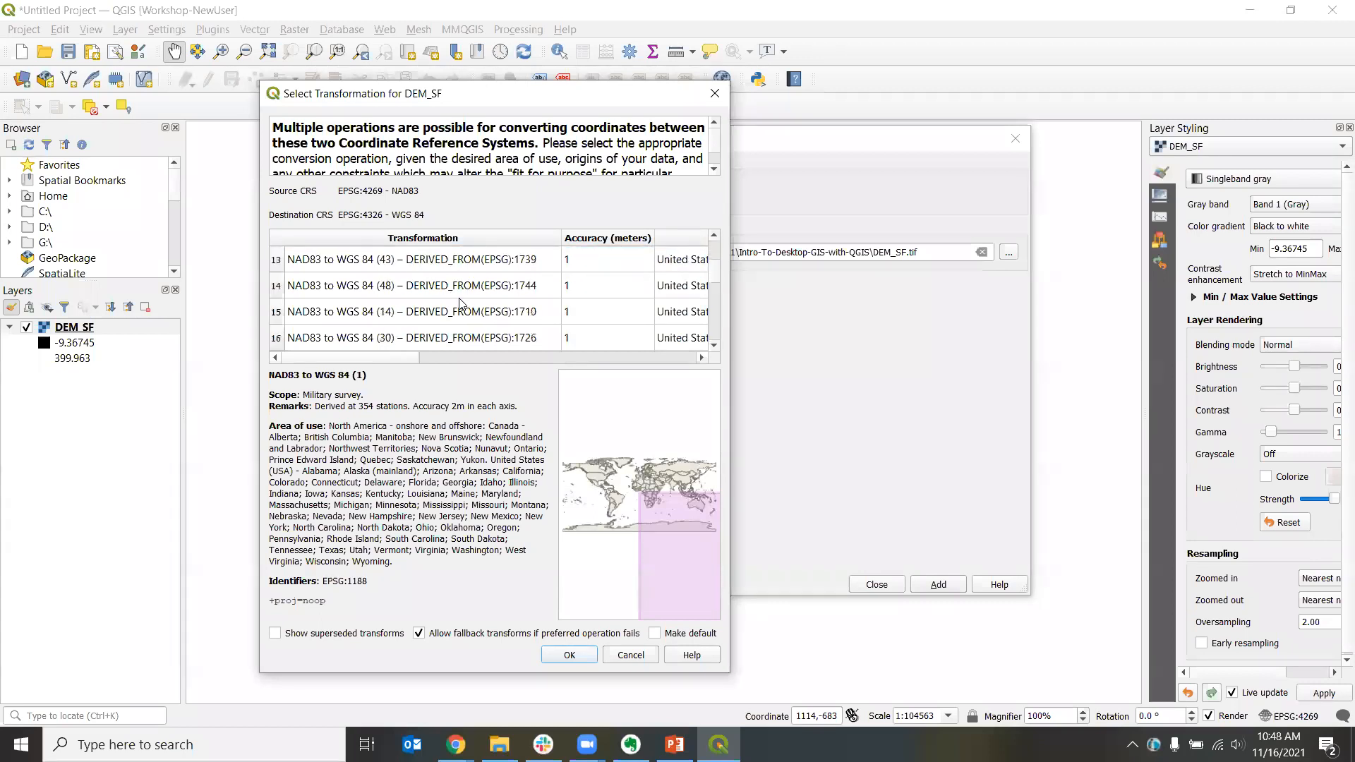
scroll(459, 304, "up", 4)
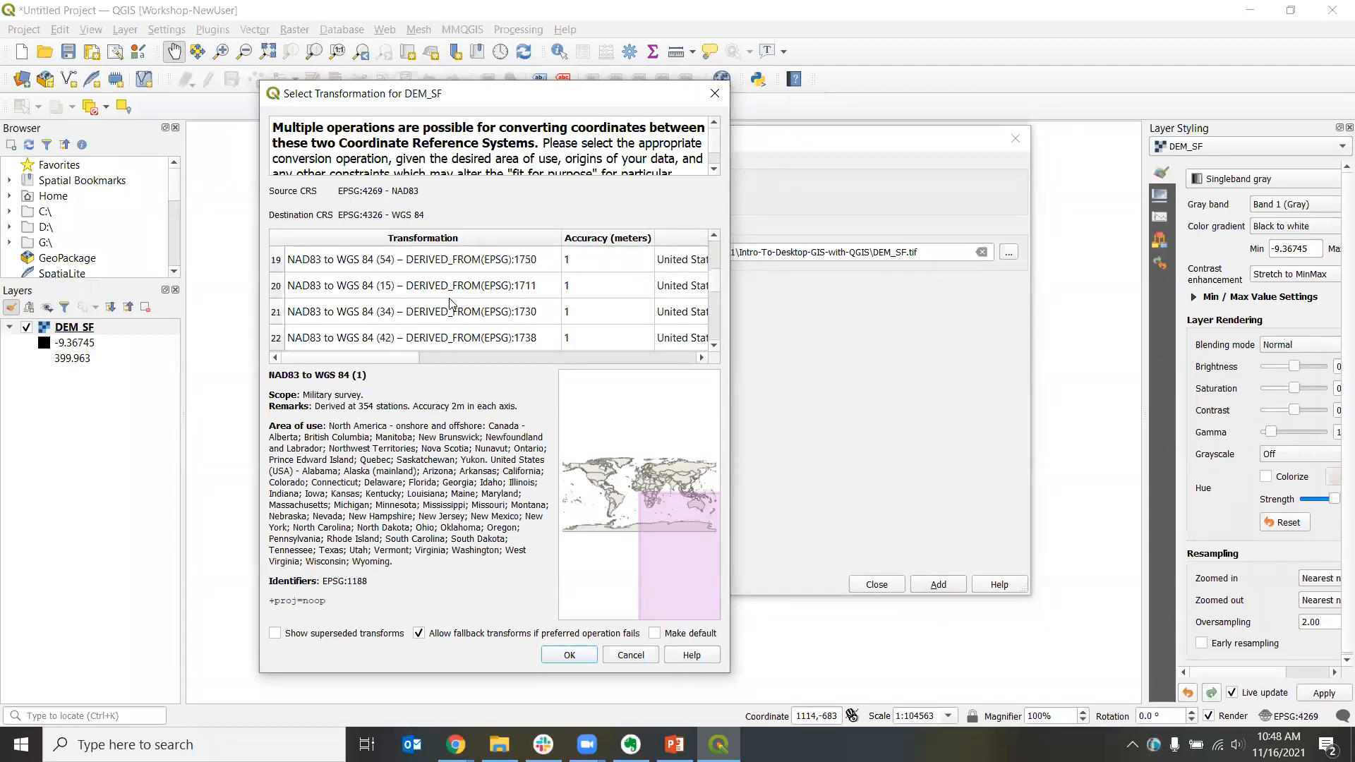
scroll(449, 303, "up", 2)
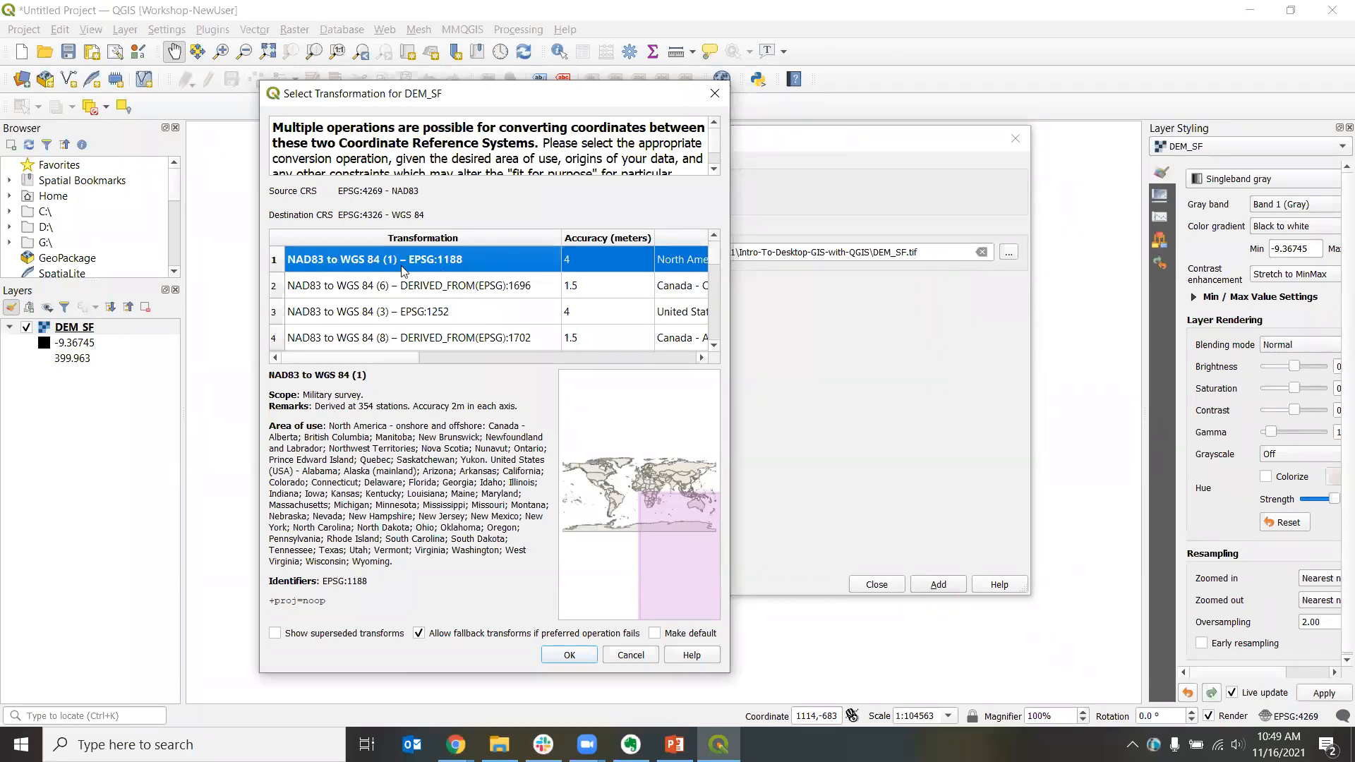
left_click(568, 655)
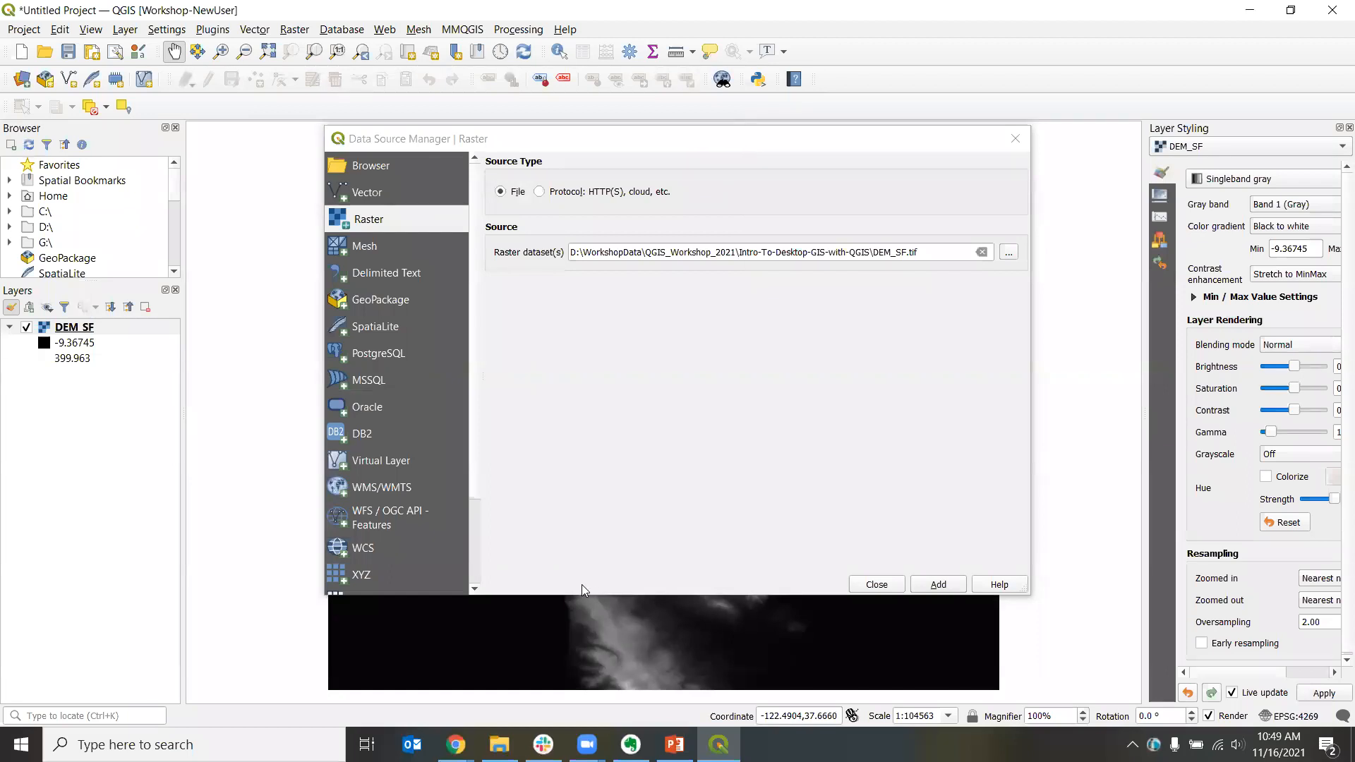
Step: Move the Data Source Manager aside to examine the DEM_SF raster on the map canvas, and bring it back
left_click(579, 141)
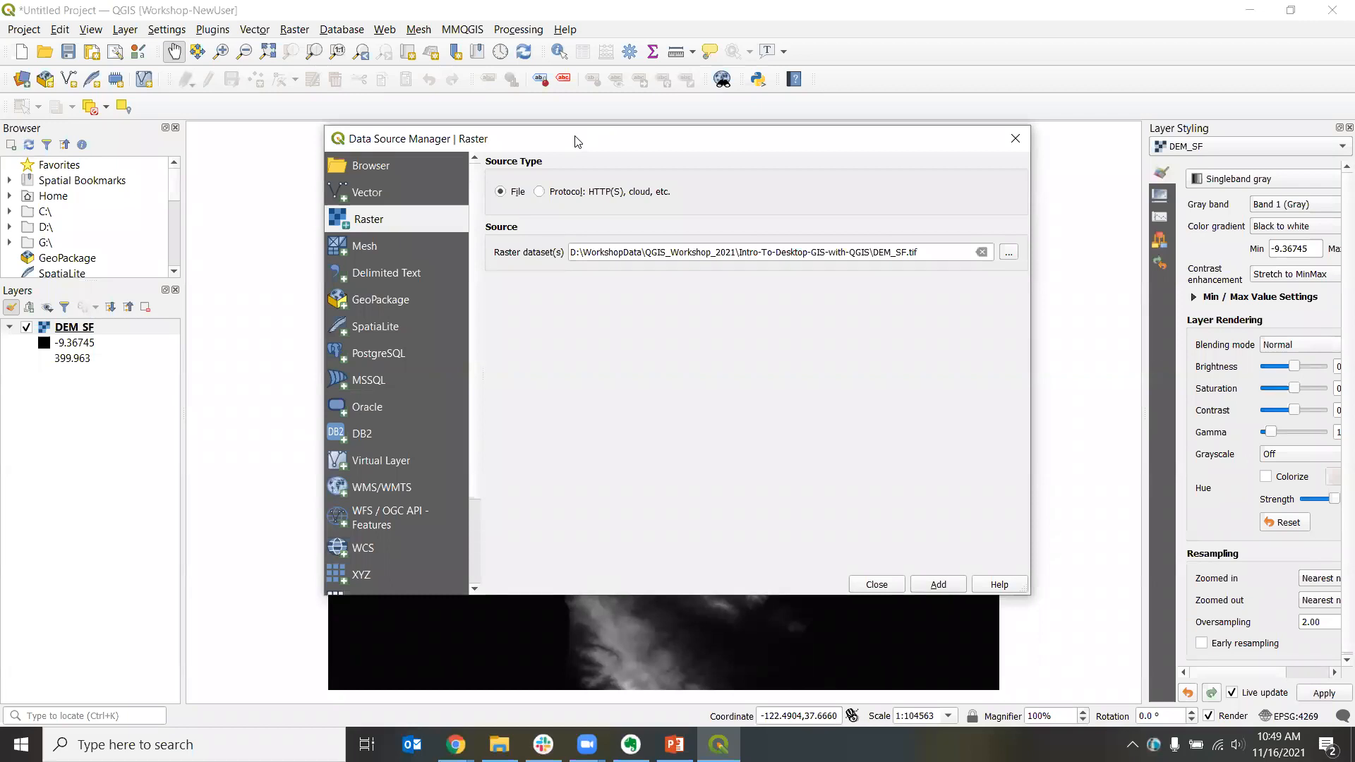
left_click_drag(575, 140, 867, 587)
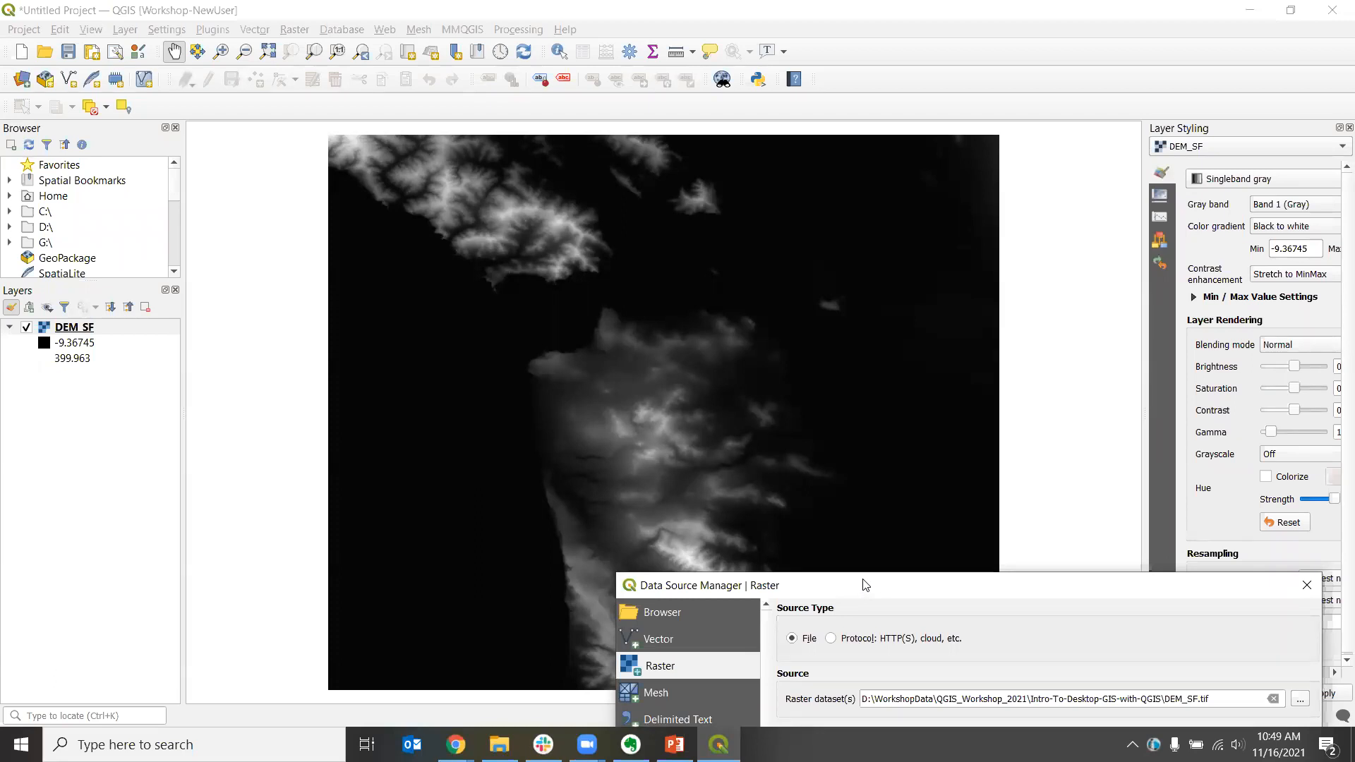
left_click_drag(865, 585, 635, 166)
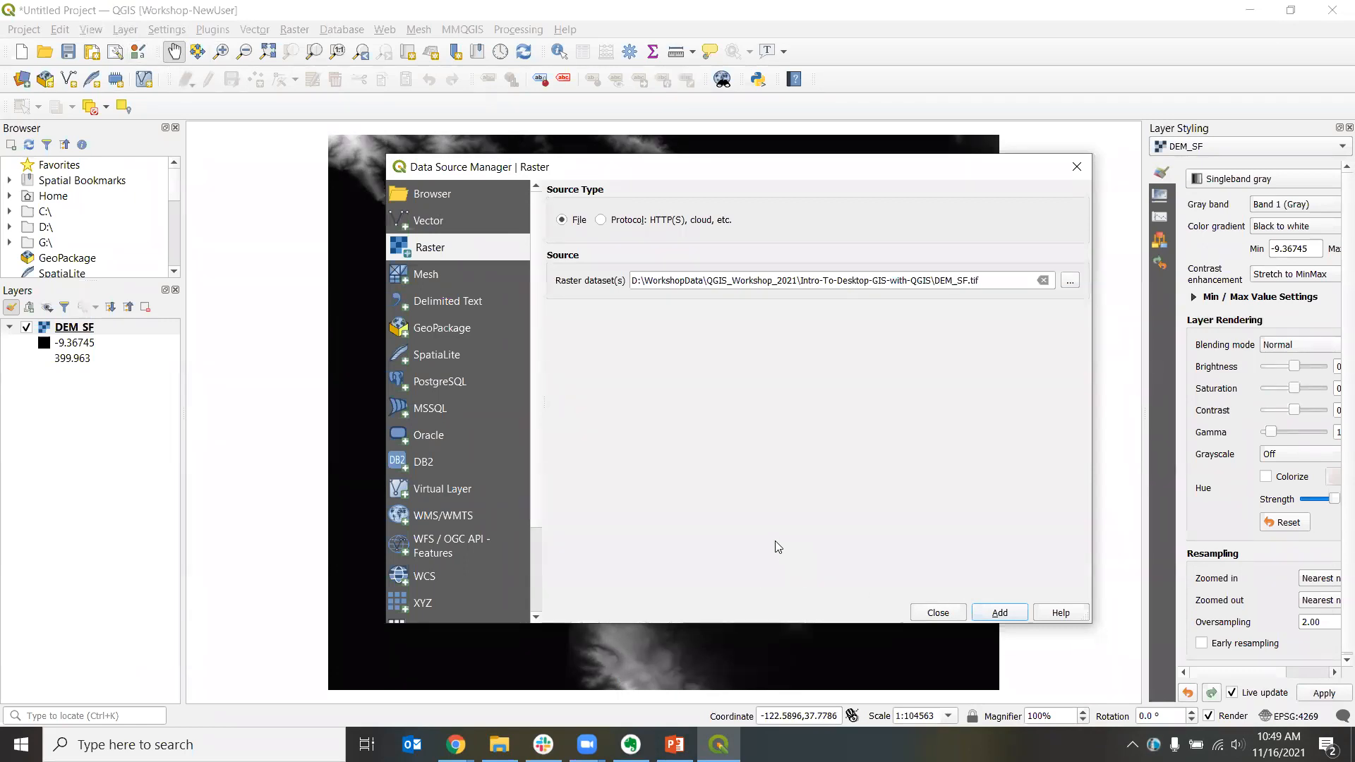
Step: Add SeismicHazardZones.shp, Shoreline.shp and StreetCenterlines.shp from the workshop folder to the project together as vector layers
left_click(420, 225)
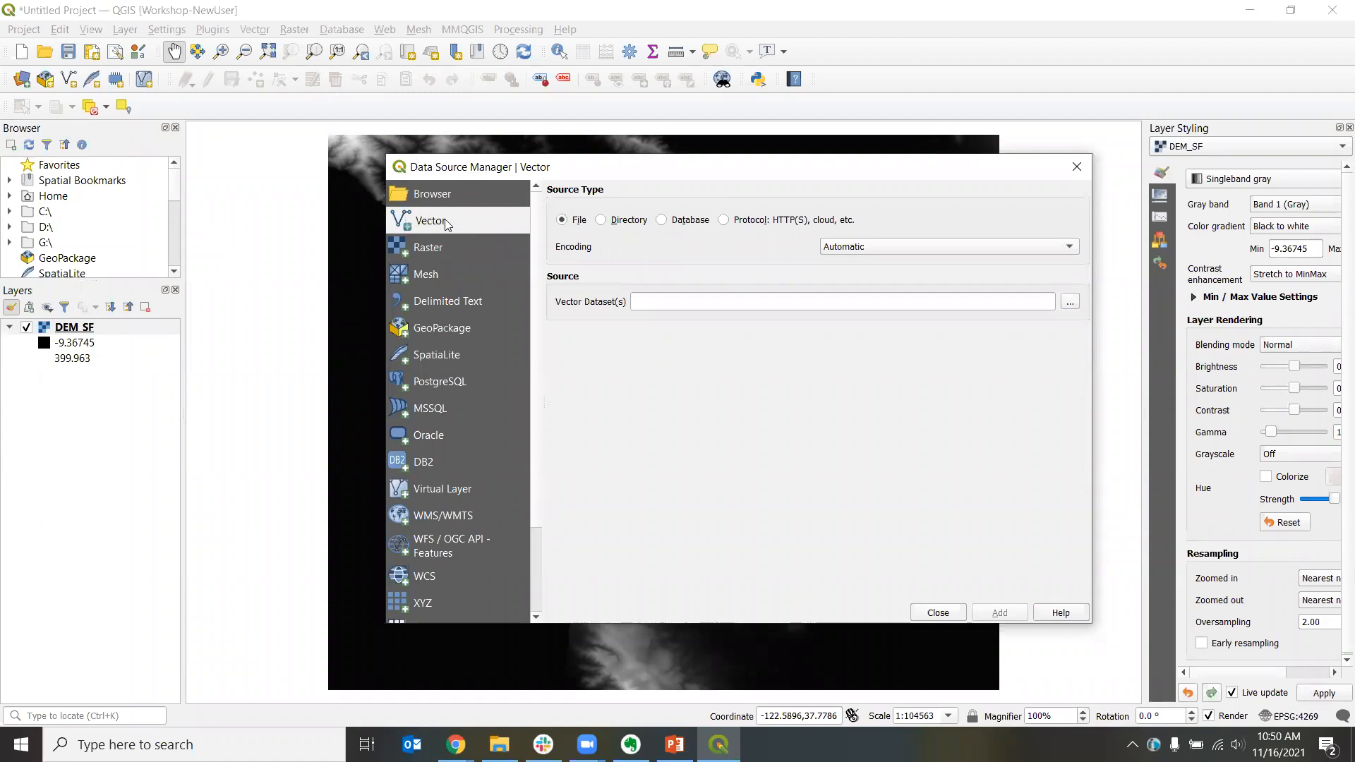
left_click(1070, 303)
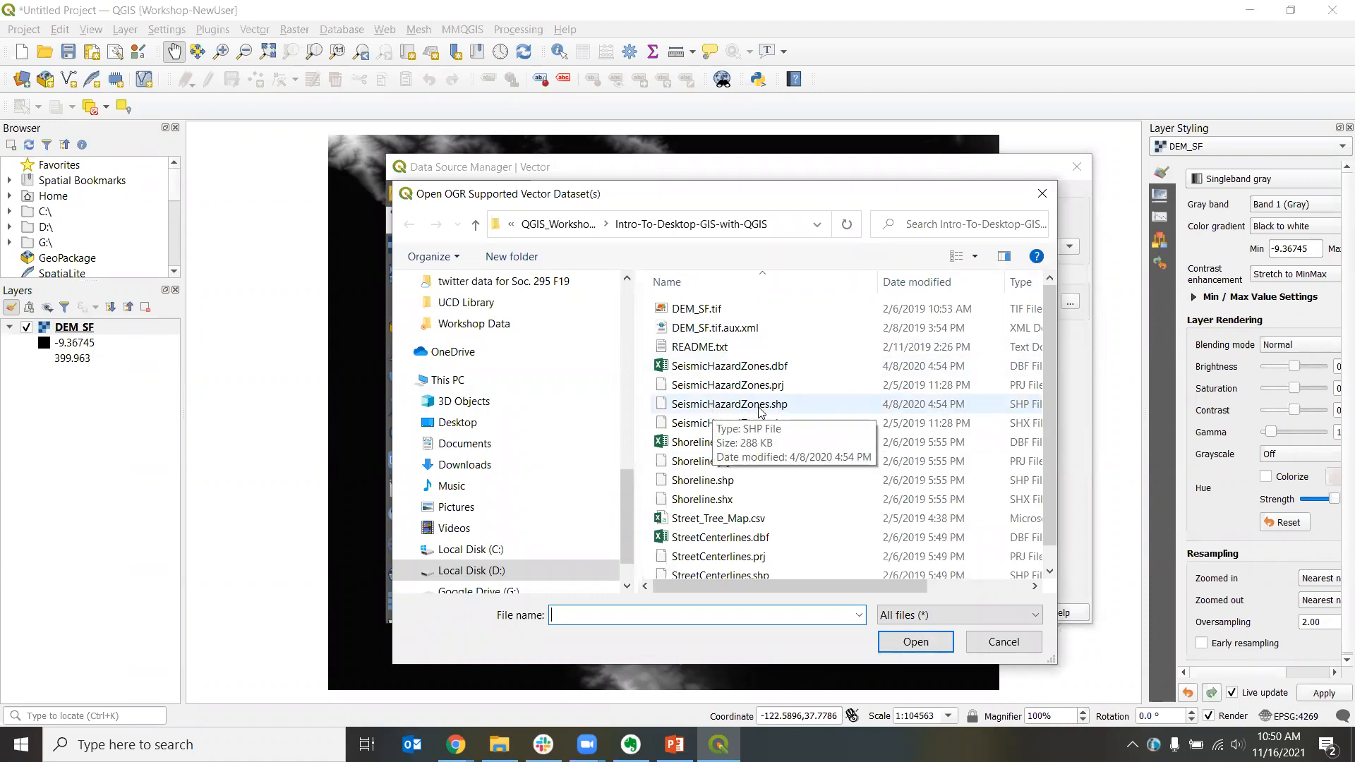
left_click(780, 405)
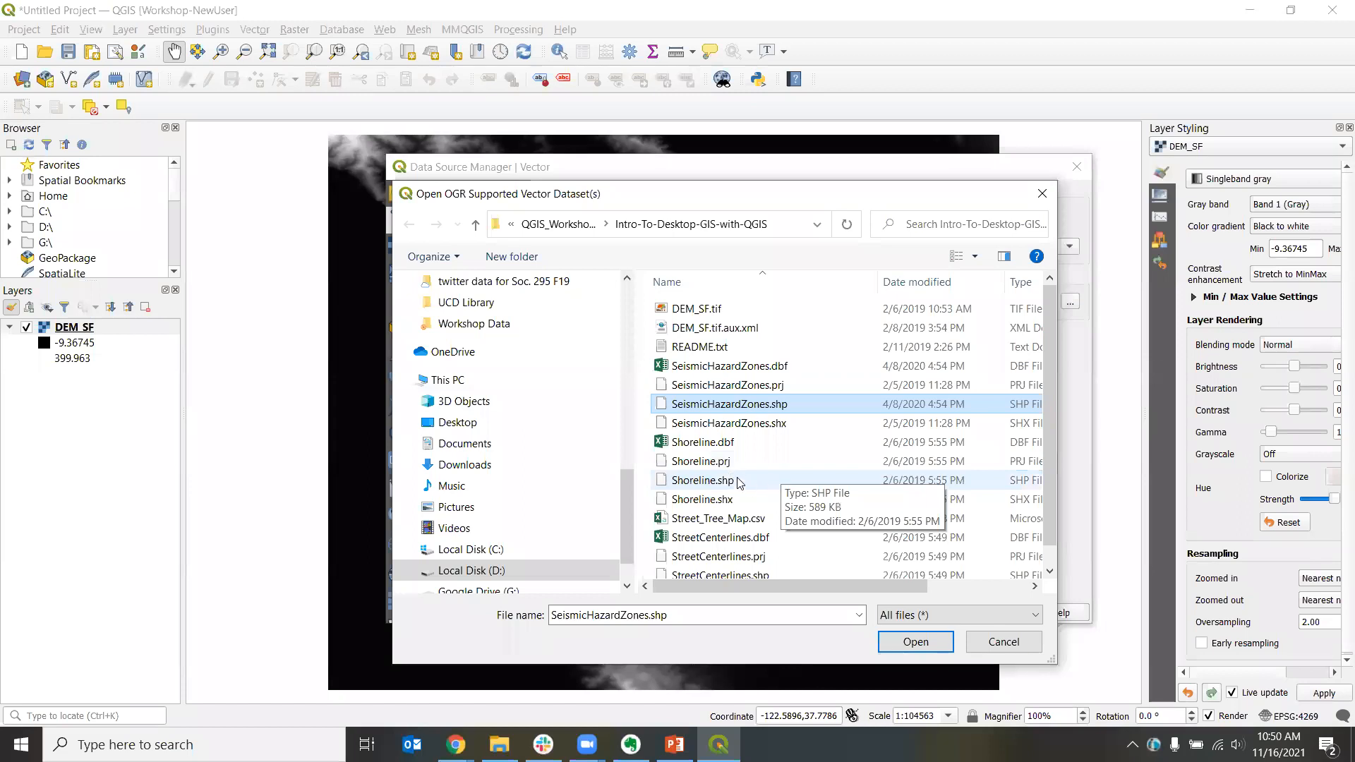
left_click(696, 483, "ctrl")
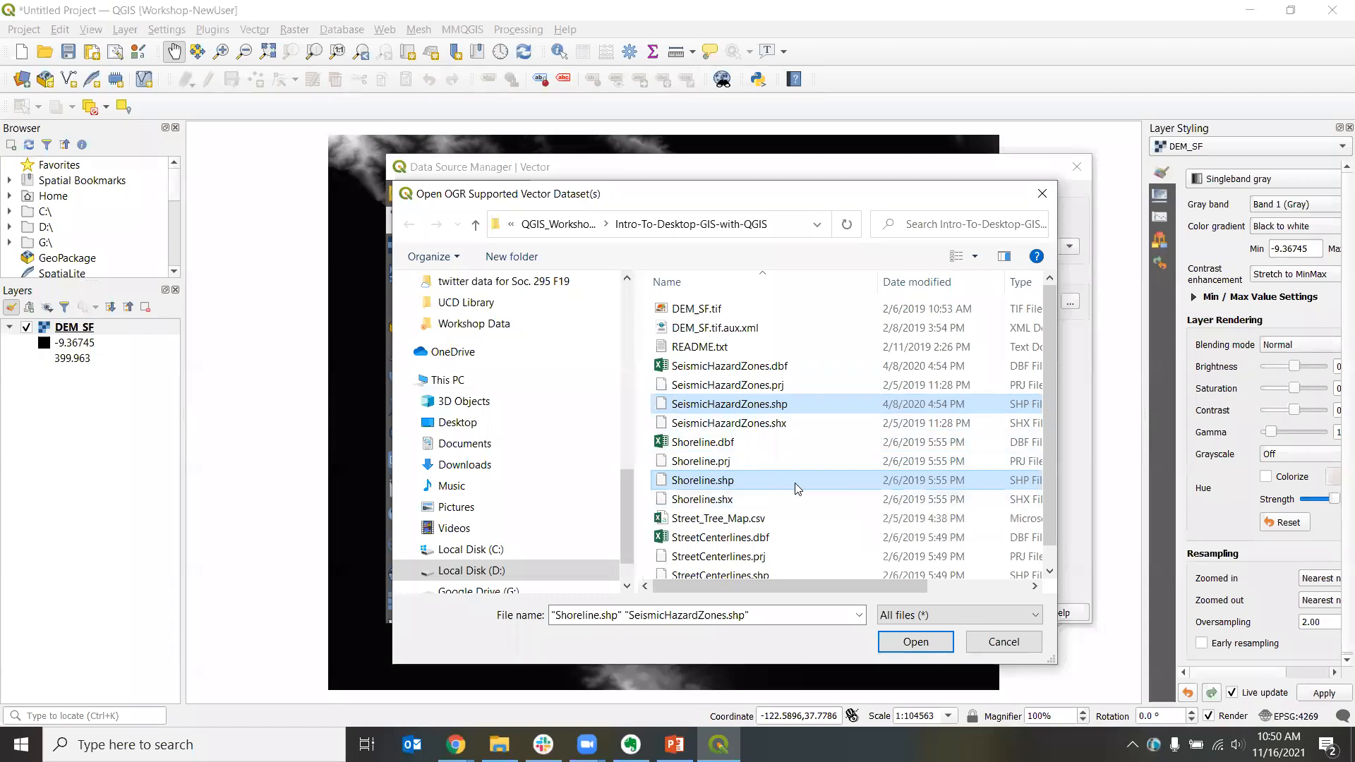
scroll(813, 492, "down", 1)
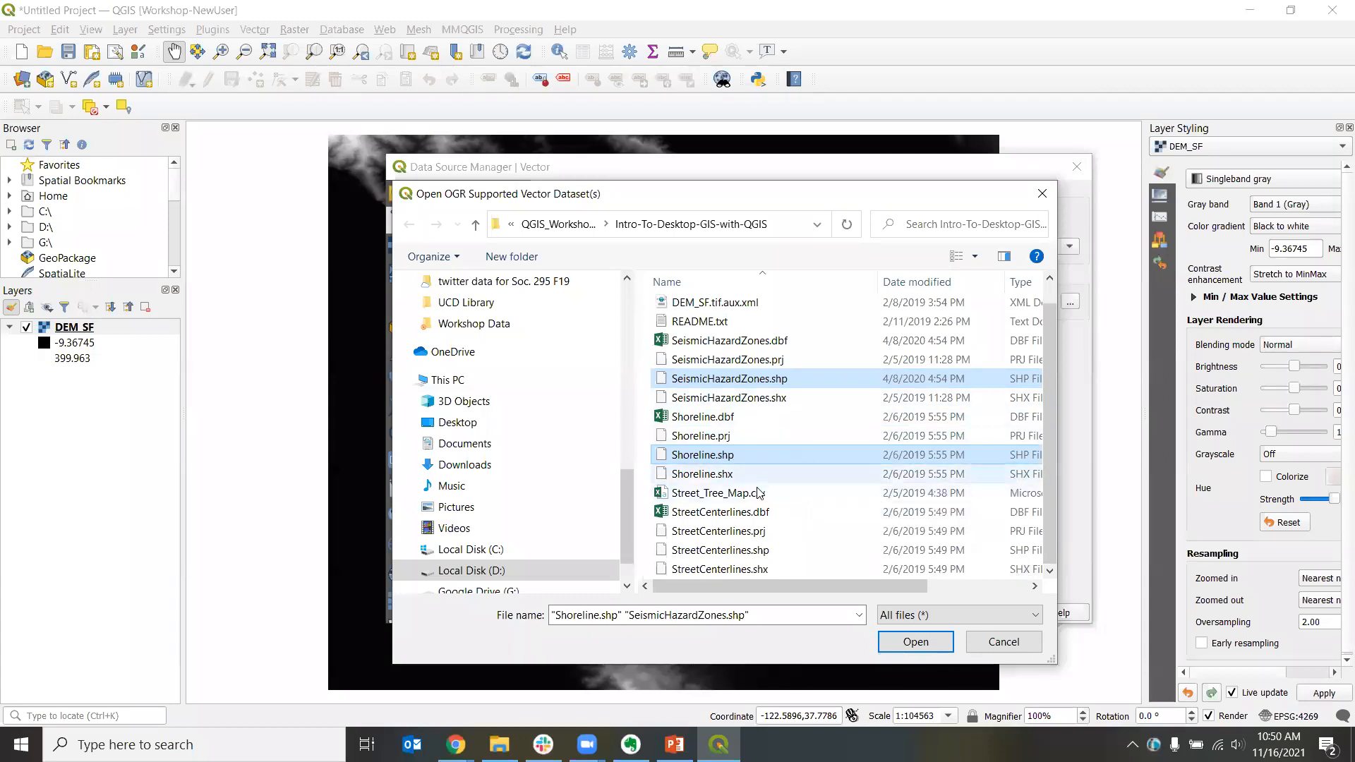
left_click(702, 551, "ctrl")
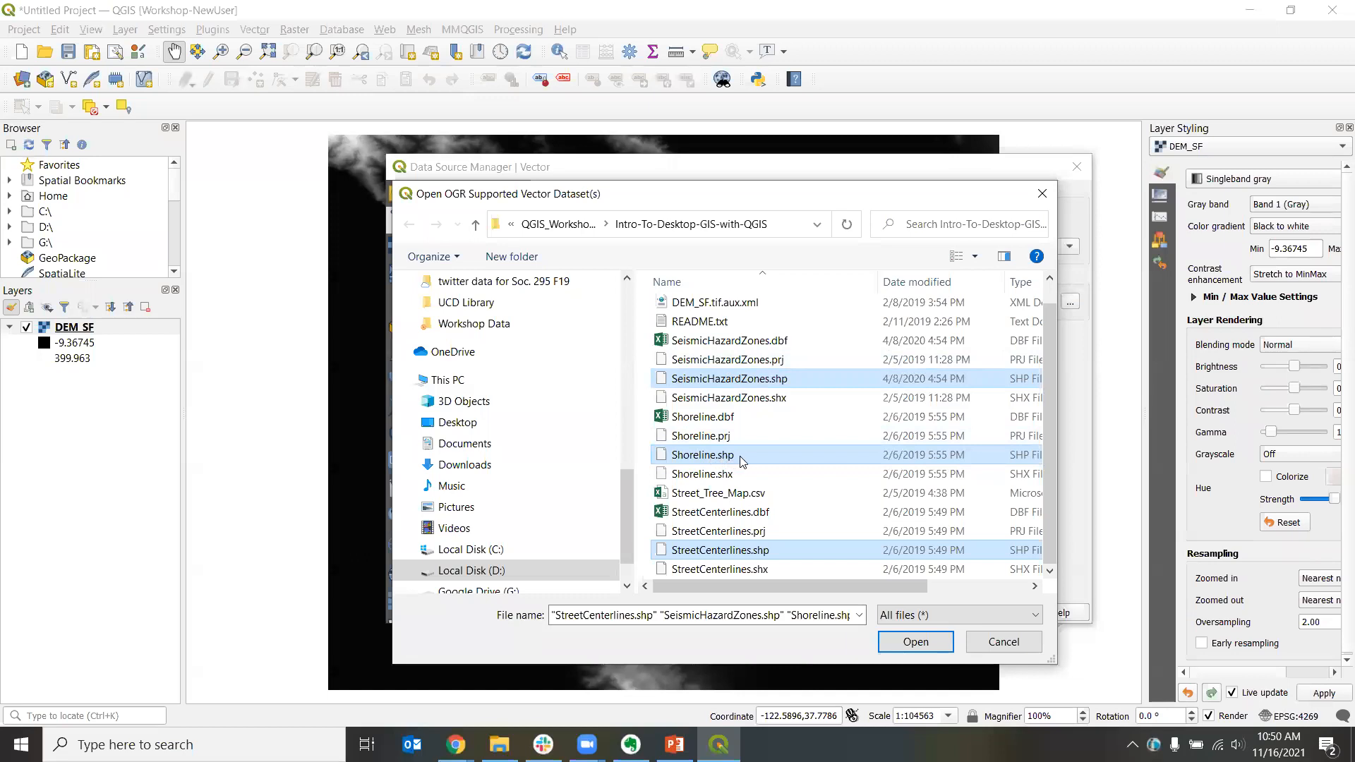
left_click(915, 643)
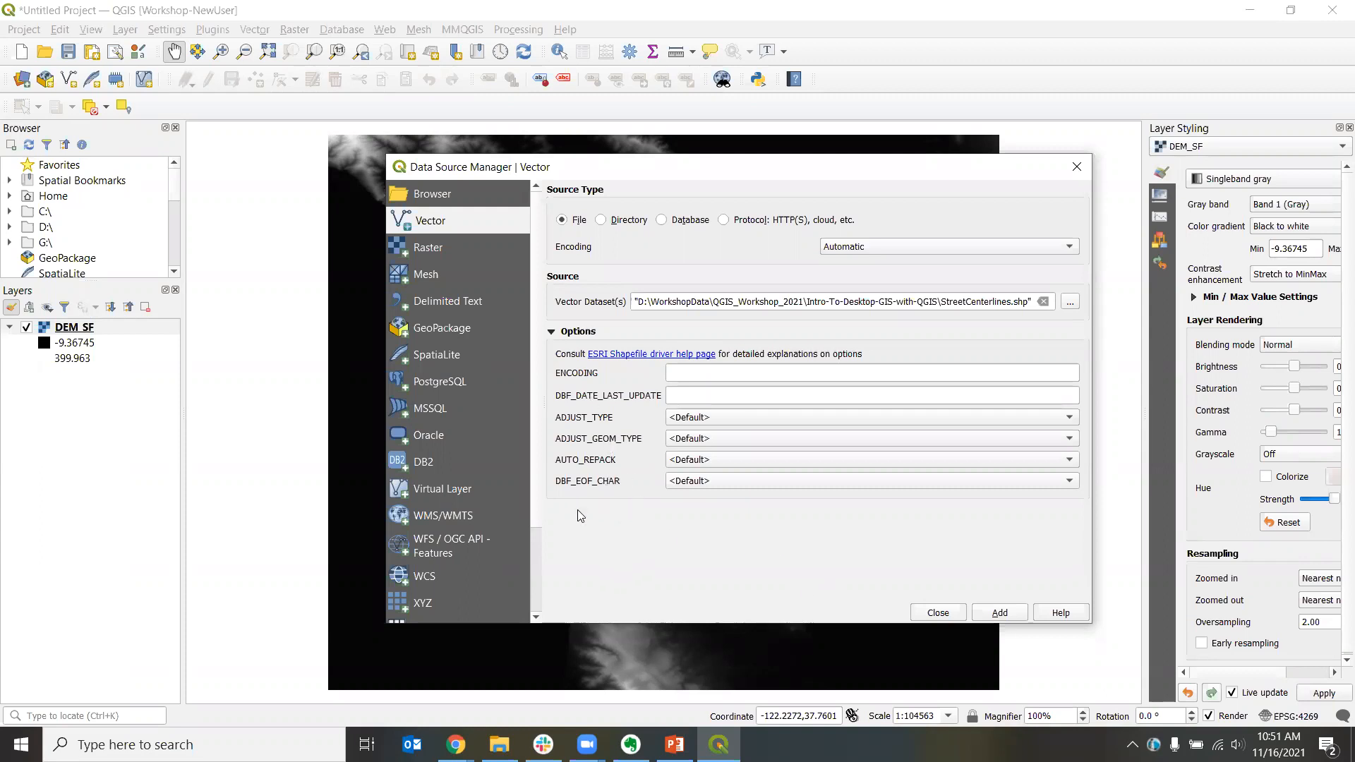
left_click(997, 613)
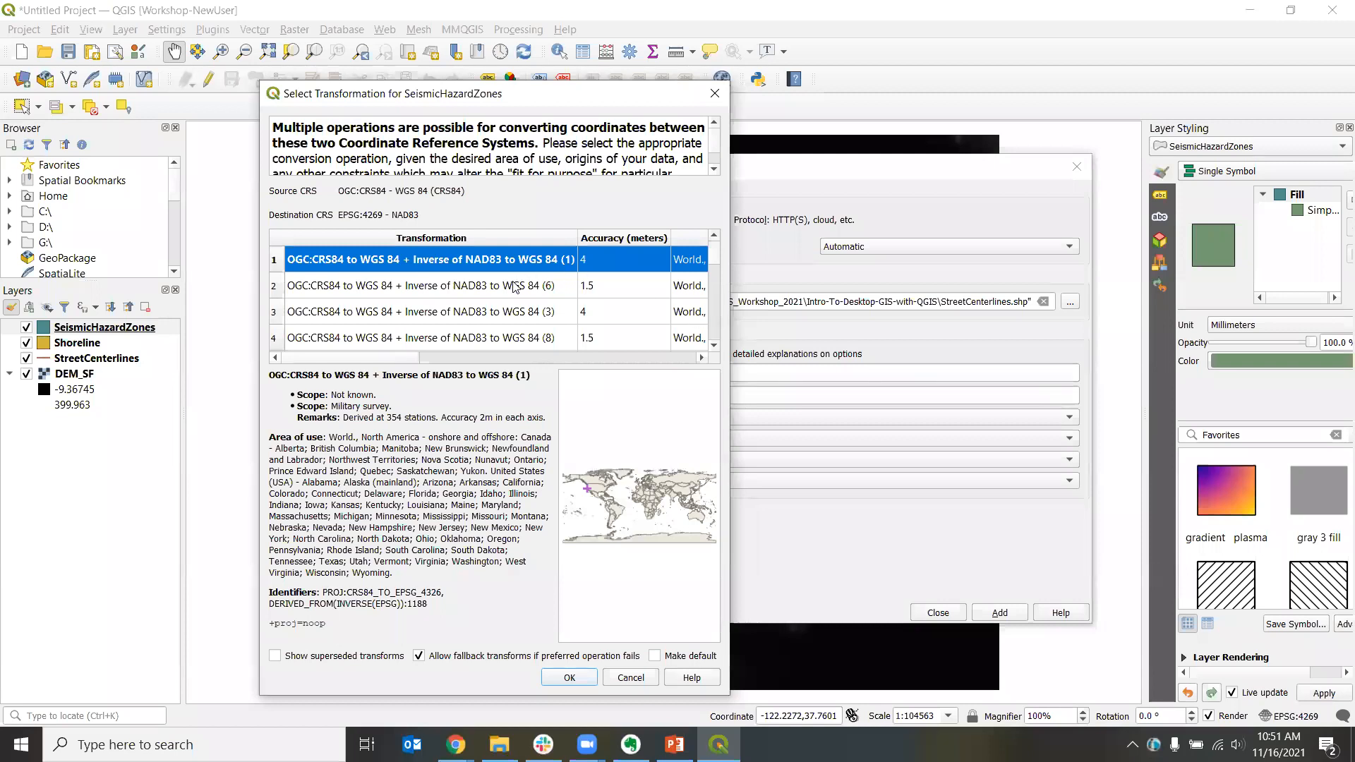
Step: Accept the OGC:CRS84 to WGS 84 + Inverse of NAD83 to WGS 84 (43) transformation for SeismicHazardZones
scroll(514, 287, "down", 1)
scroll(514, 287, "down", 3)
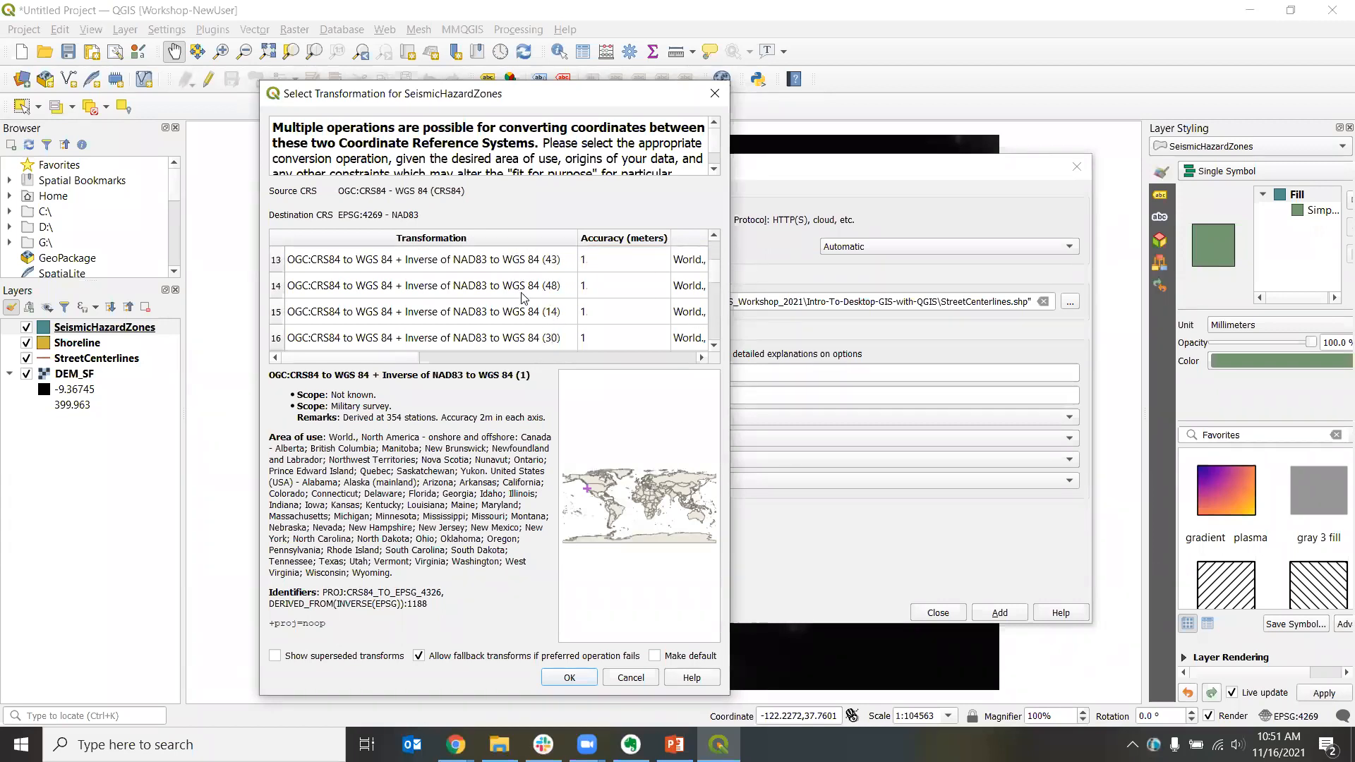
left_click(515, 269)
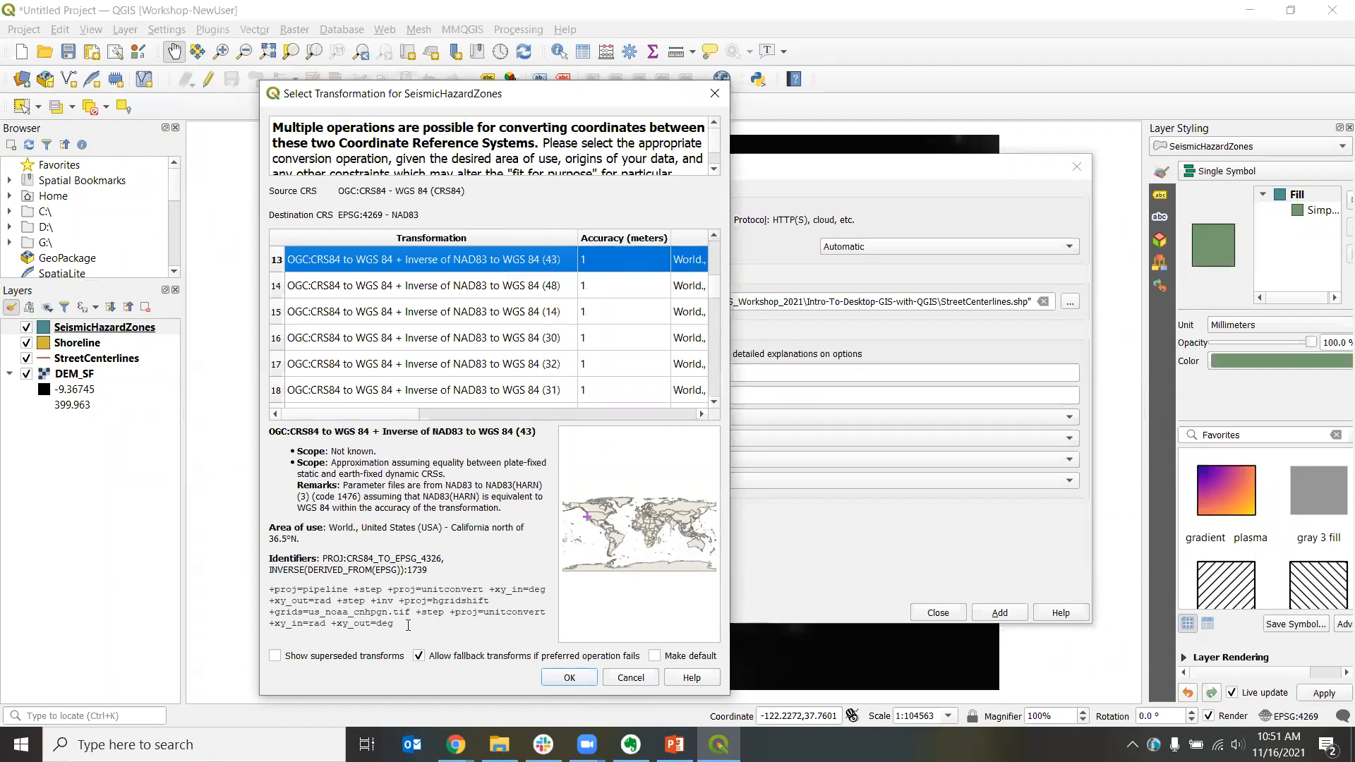
left_click(567, 677)
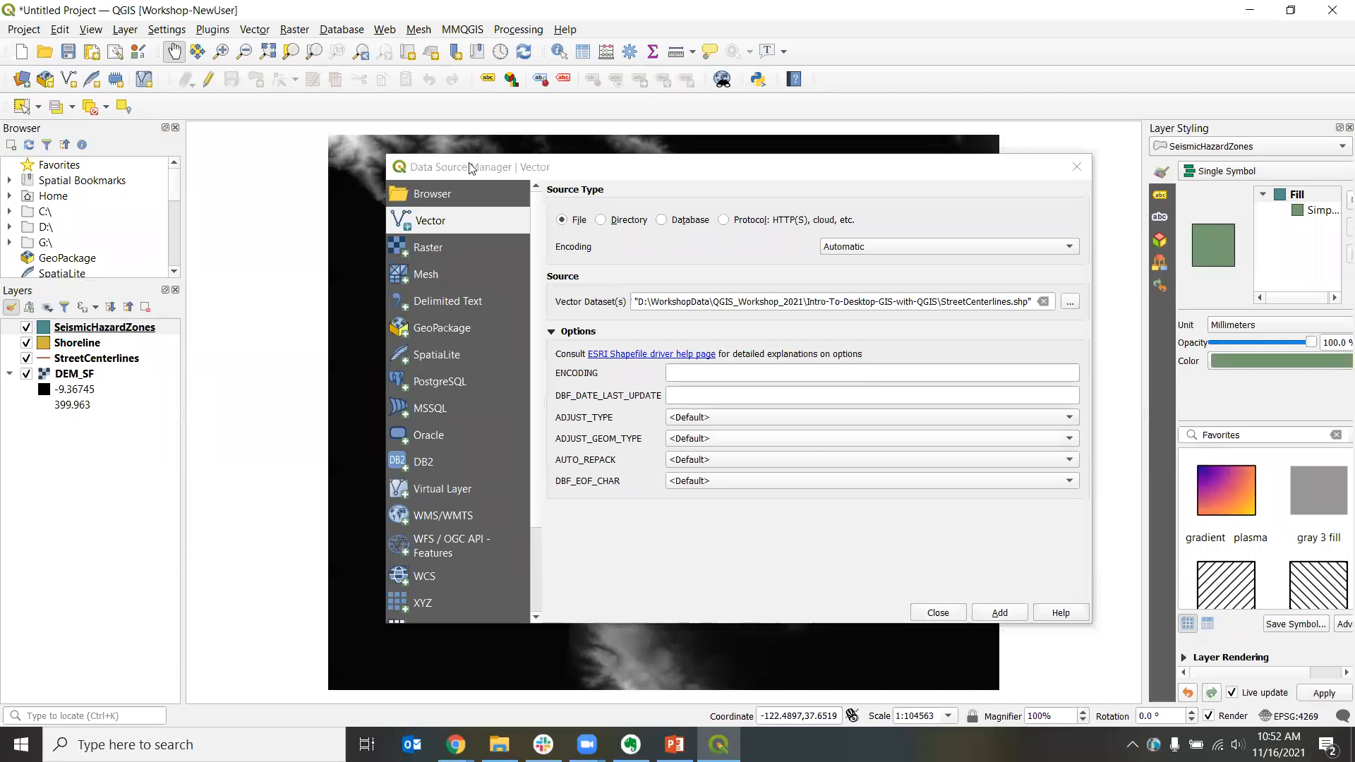
Step: Move the Data Source Manager aside to examine the added vector layers on the map canvas, and bring it back
left_click(601, 174)
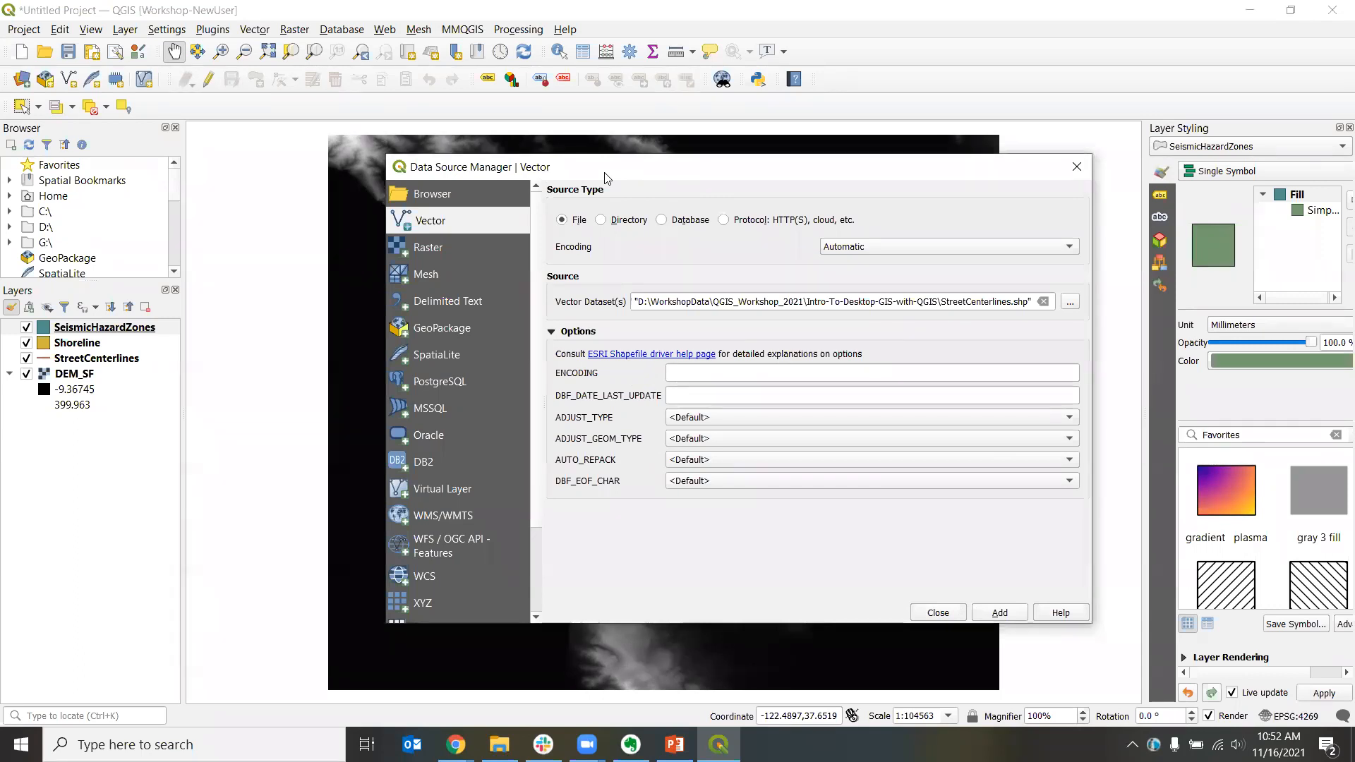
left_click_drag(604, 176, 1013, 605)
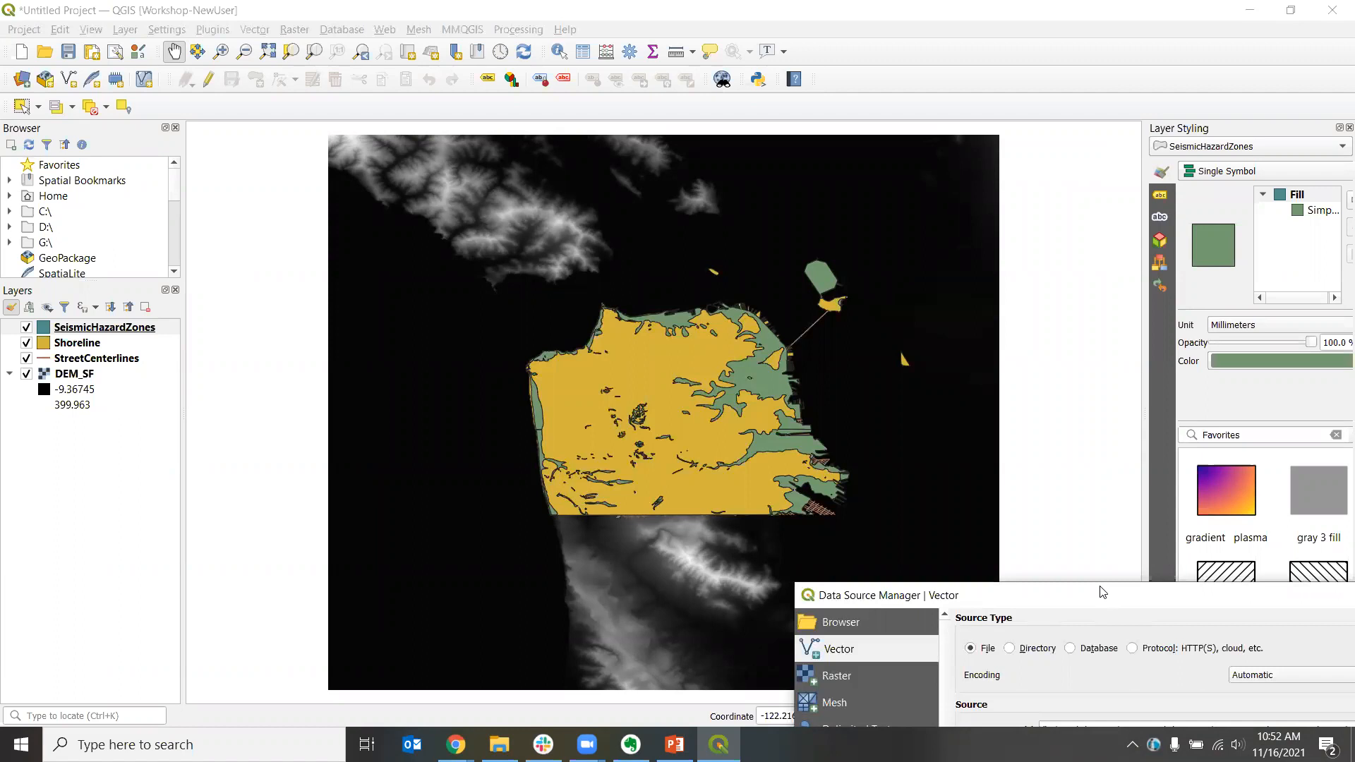
left_click_drag(1103, 591, 661, 172)
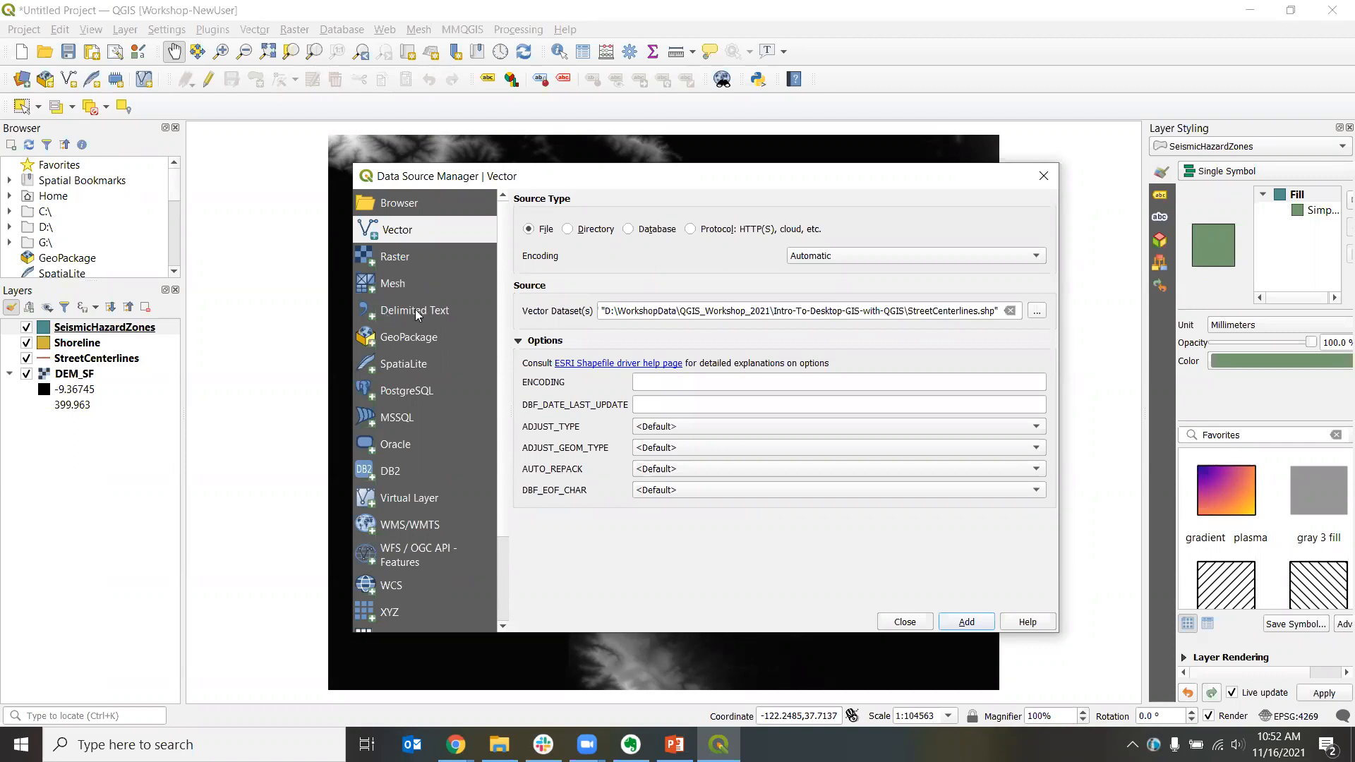
Step: Choose Street_Tree_Map.csv from the Intro-To-Desktop-GIS-with-QGIS folder as the delimited text source
left_click(385, 316)
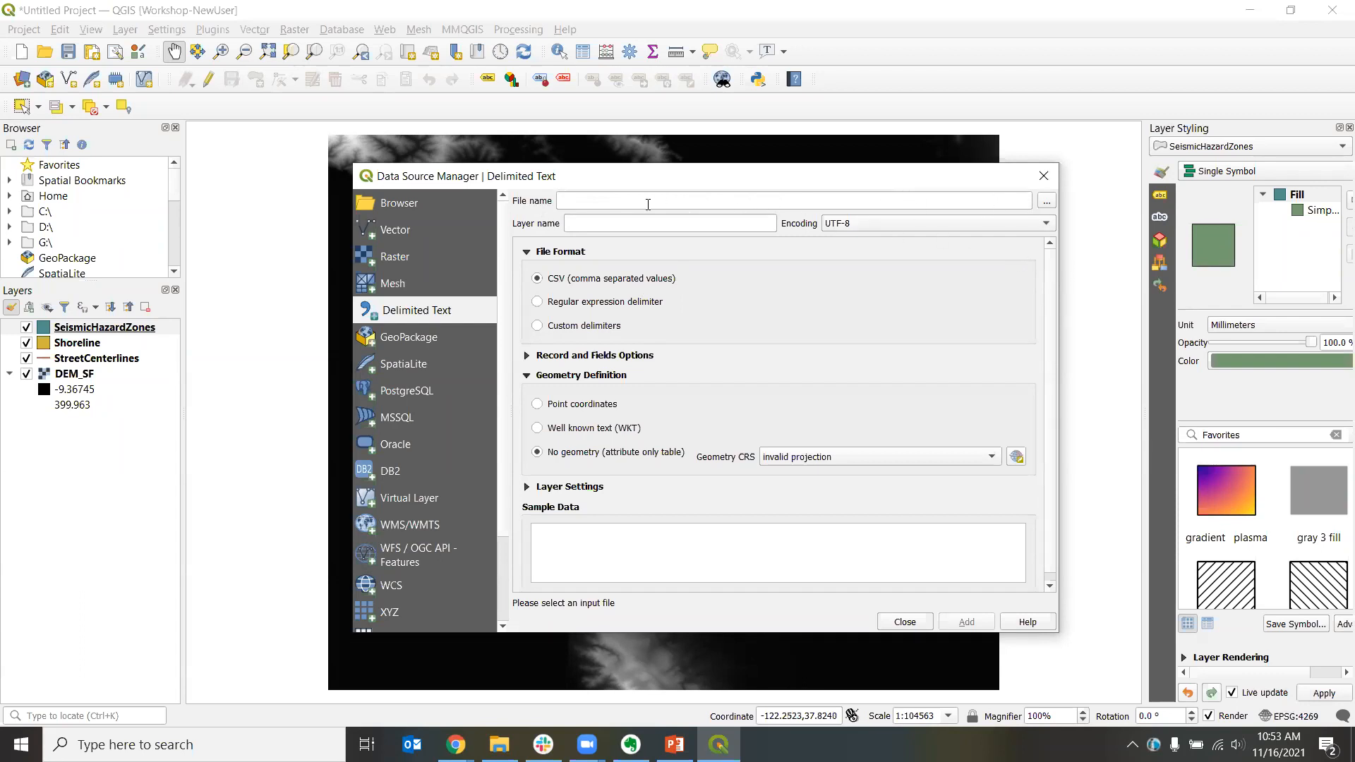
left_click(1047, 203)
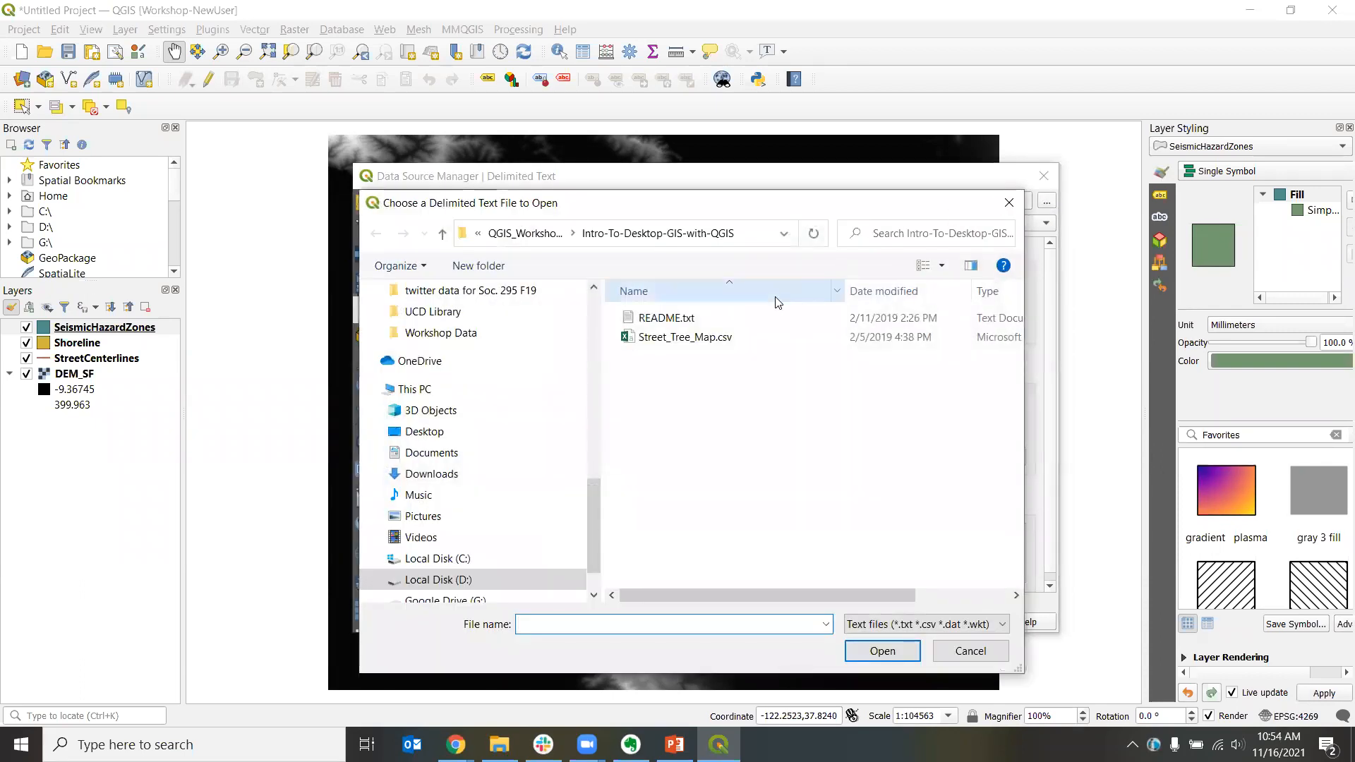
left_click(679, 338)
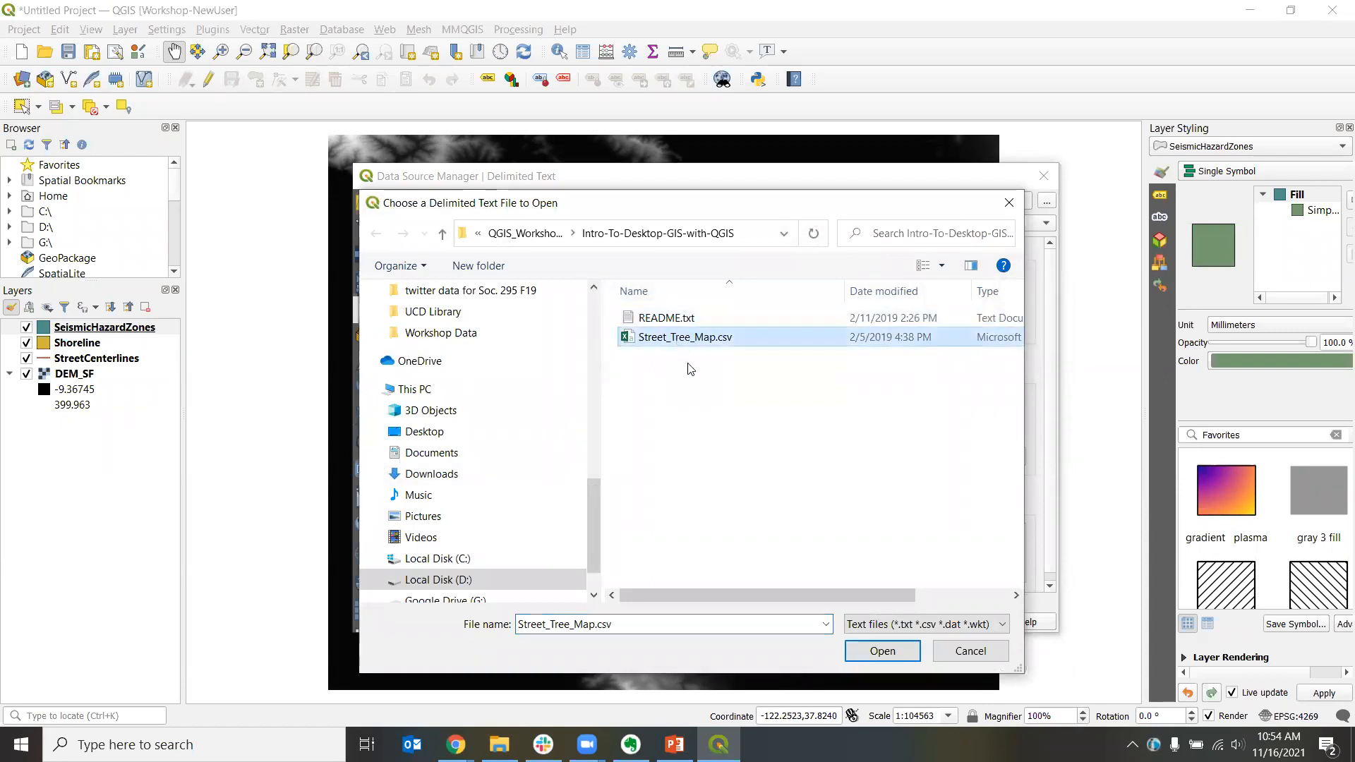
left_click(875, 653)
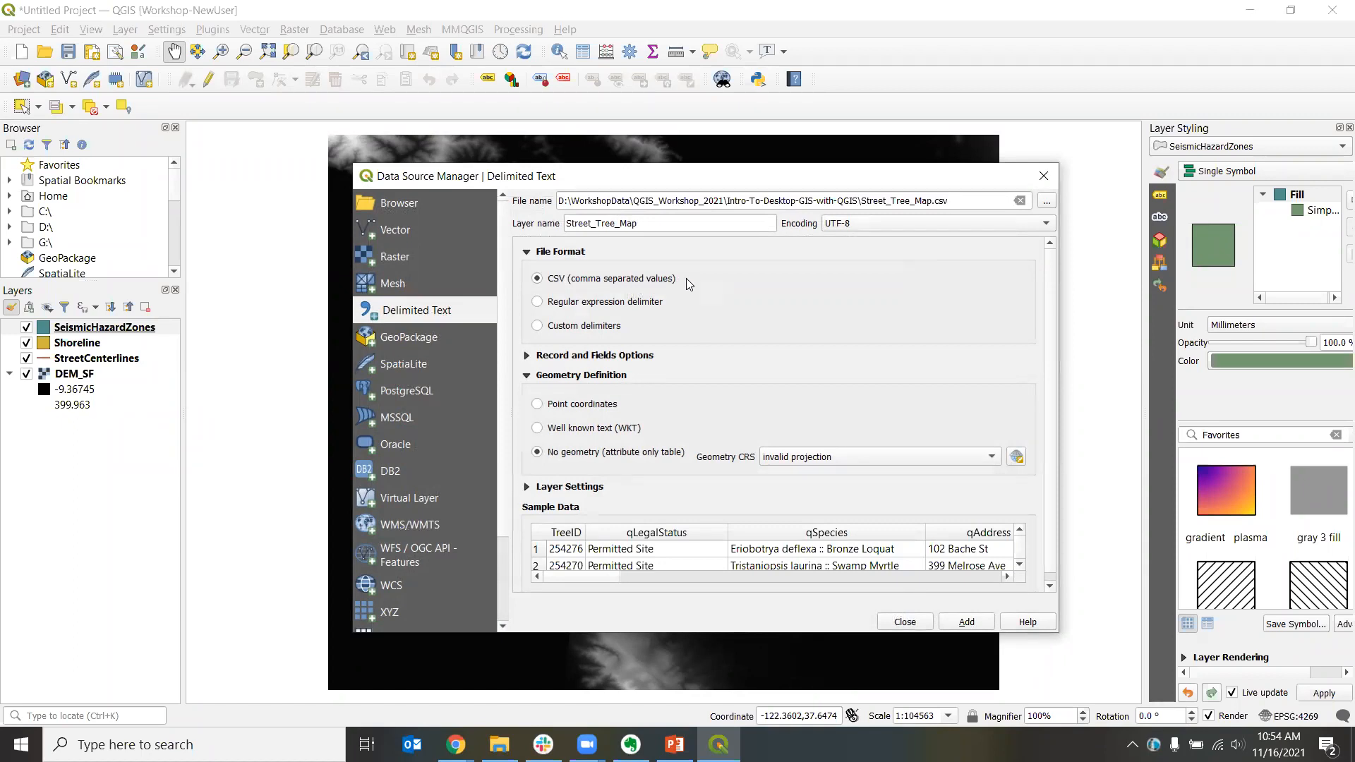
Step: Review the record and fields options, and define the geometry as point coordinates with Longitude as X and Latitude as Y
left_click(527, 357)
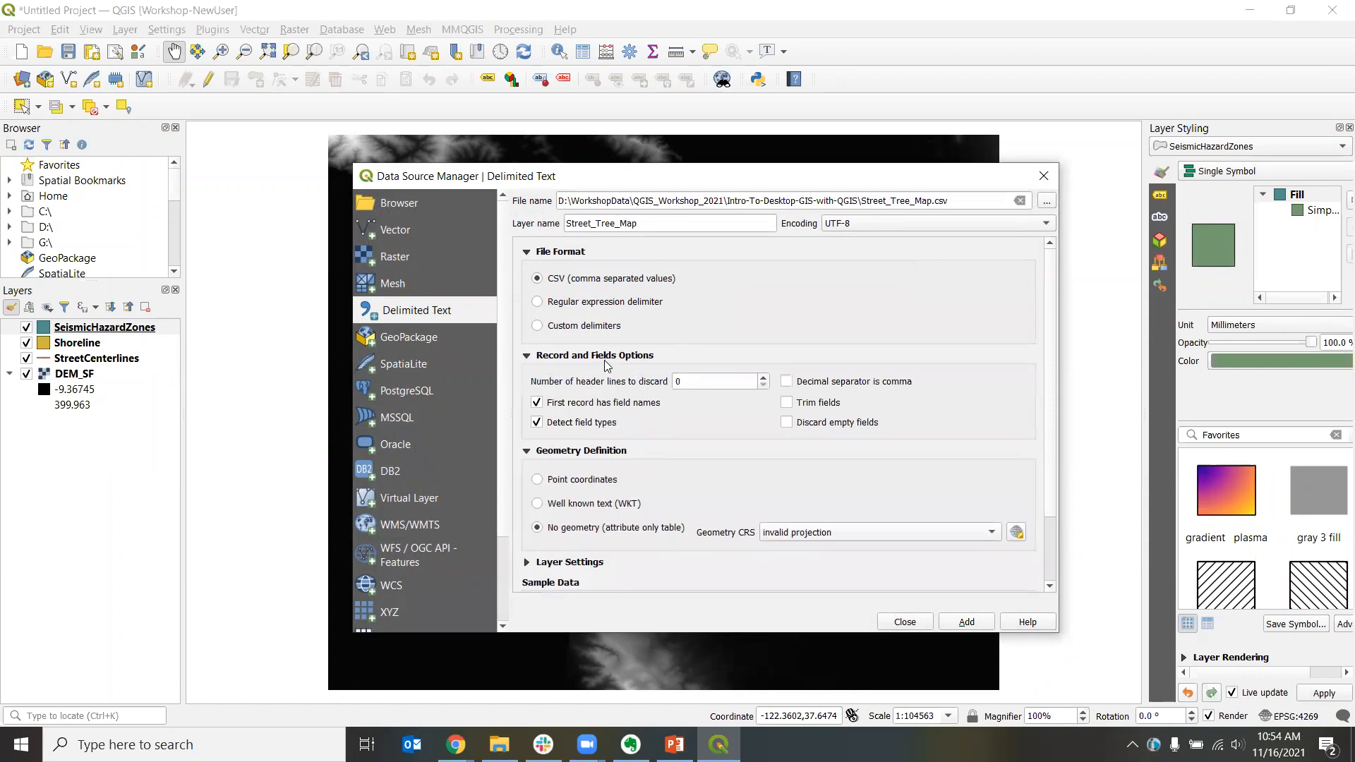
left_click(527, 358)
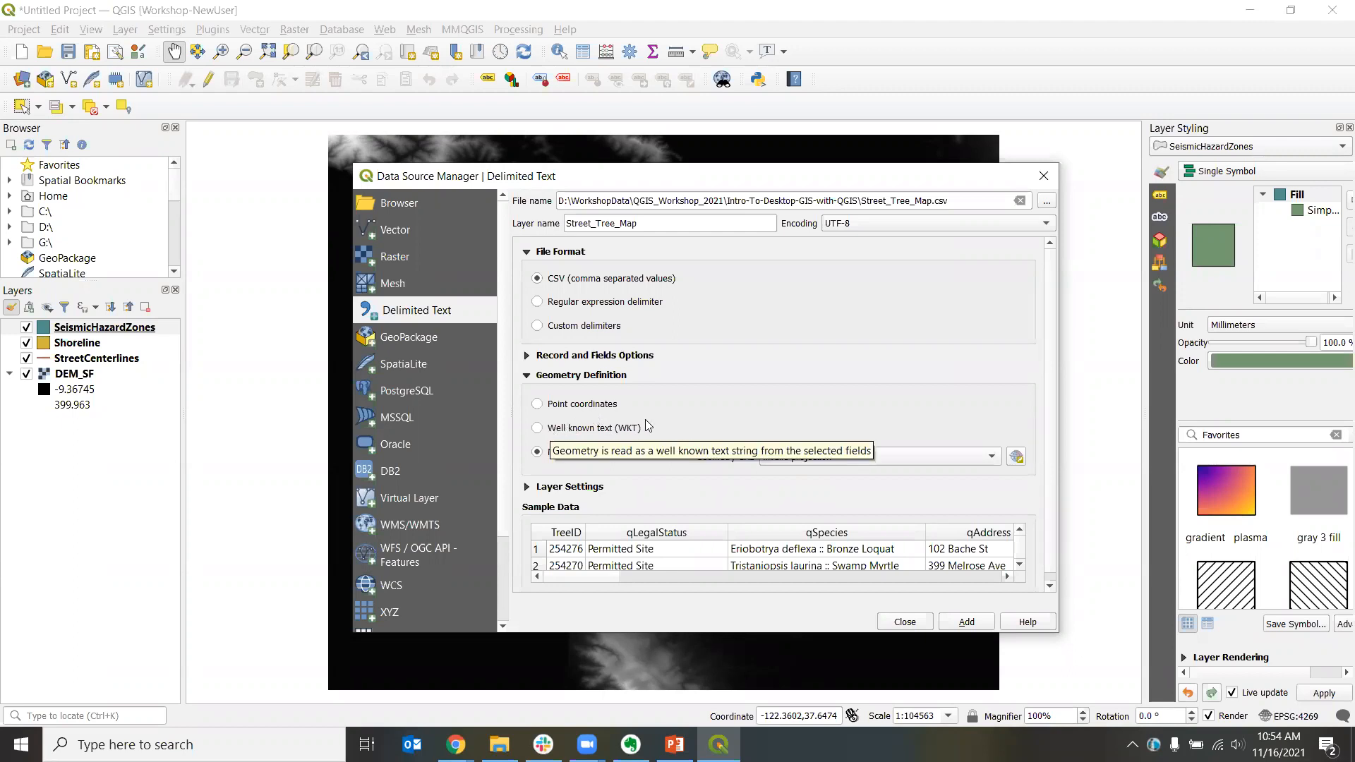
left_click(539, 407)
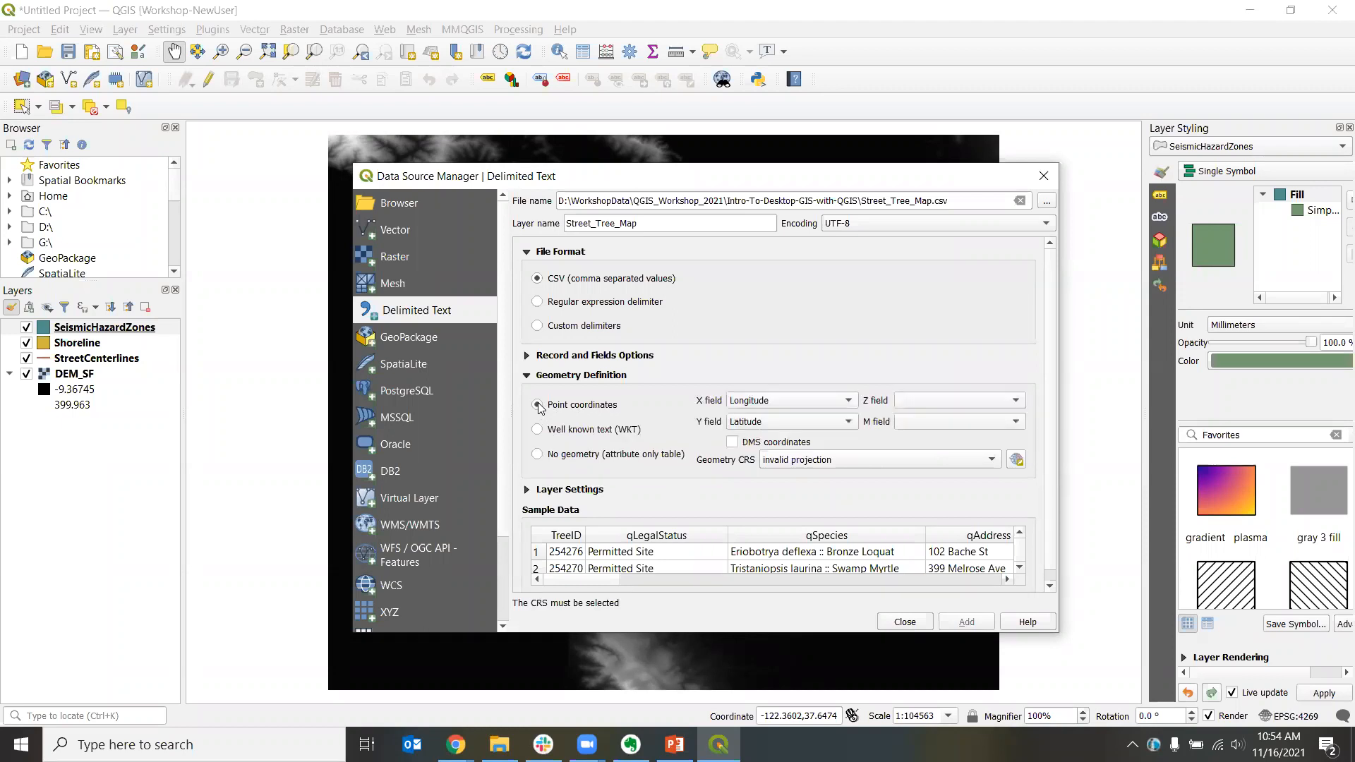
left_click(851, 404)
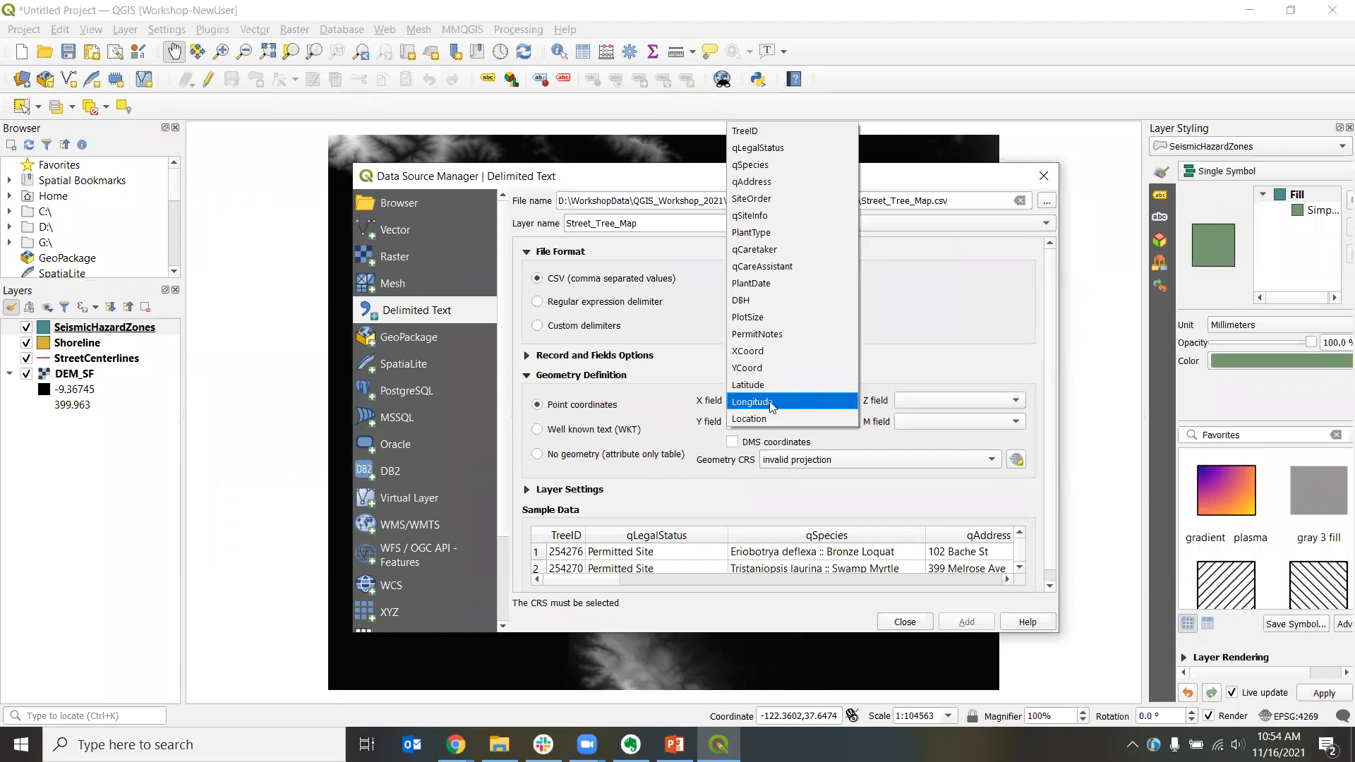
left_click(756, 403)
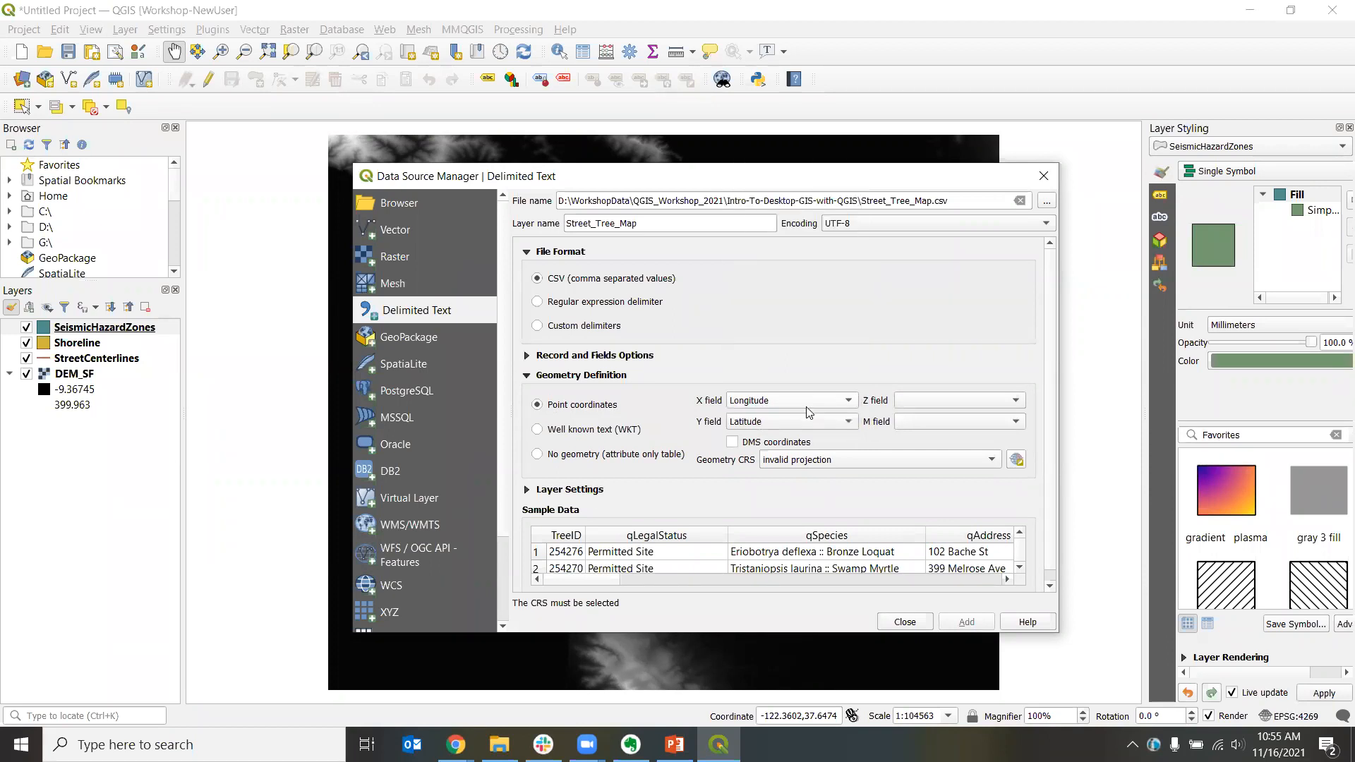
left_click(847, 403)
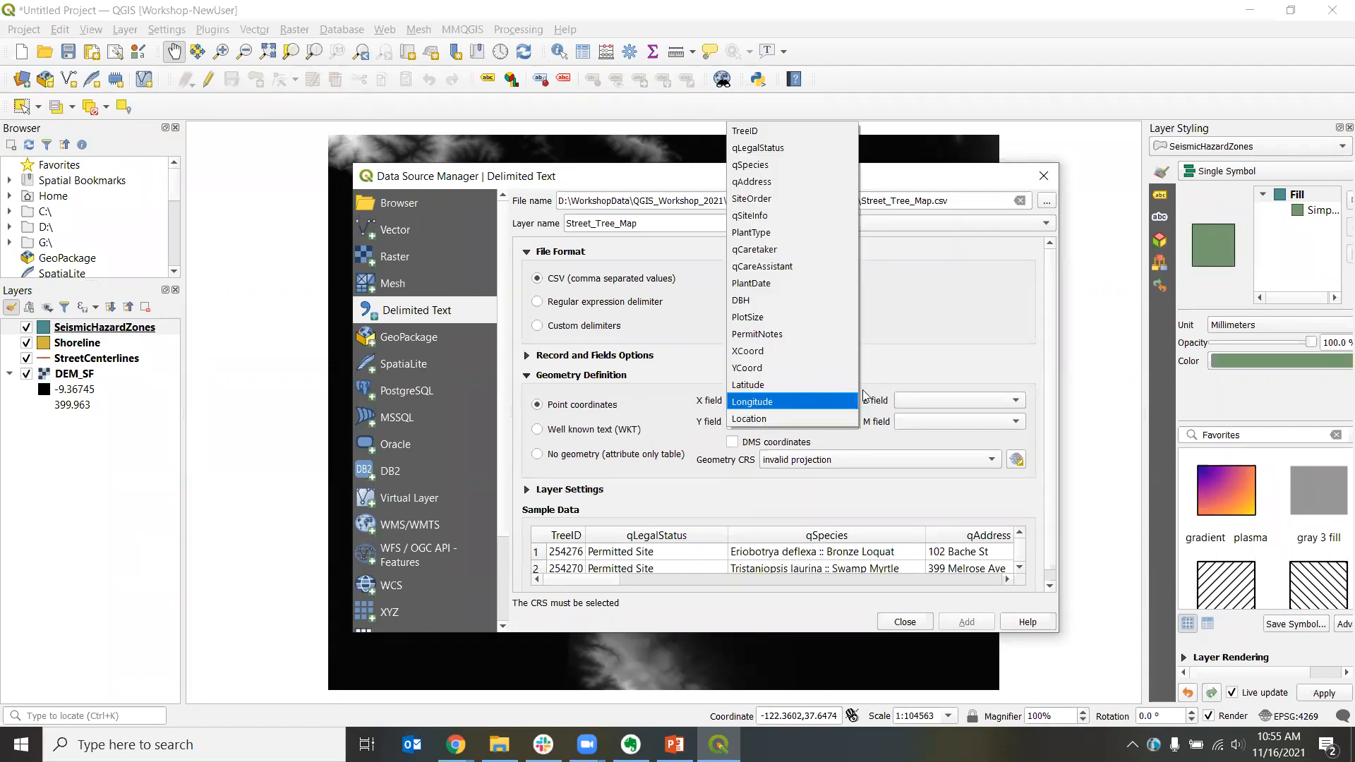
left_click(932, 363)
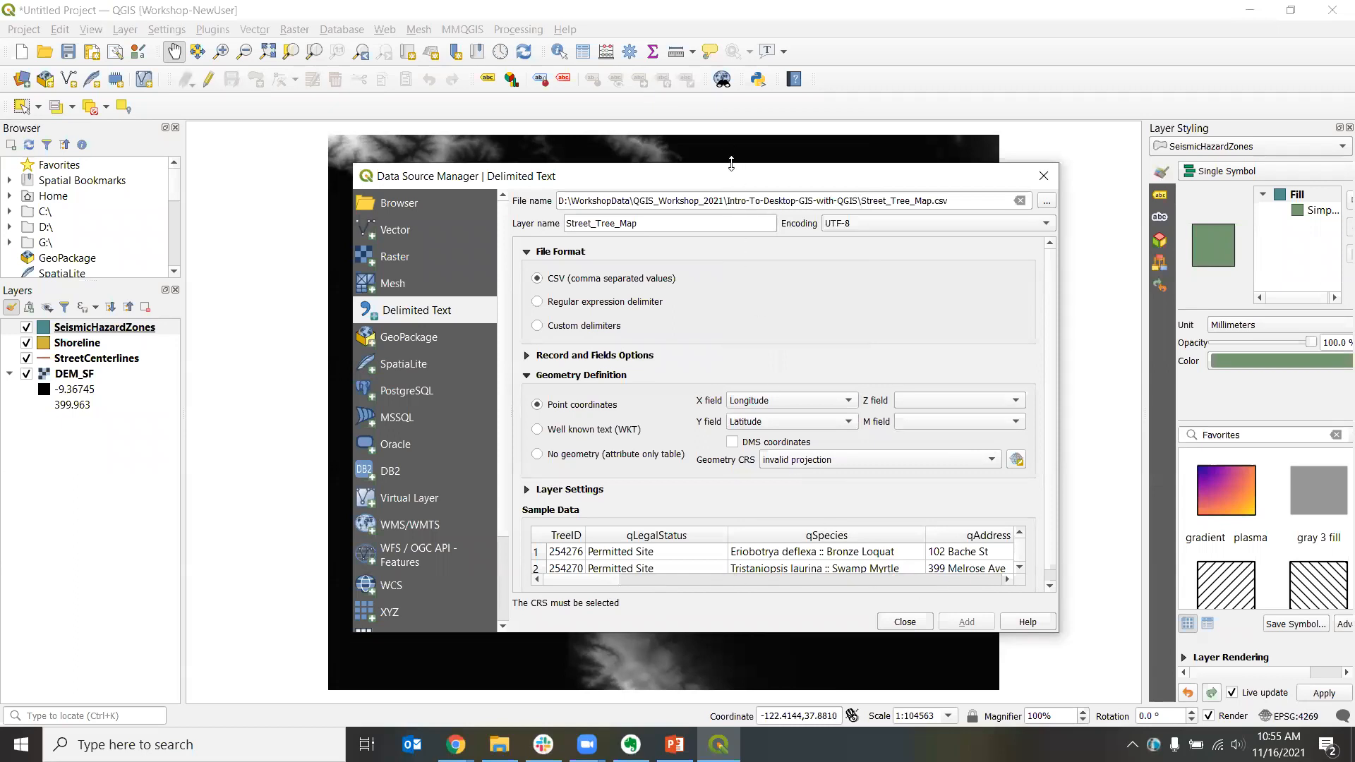
Step: Enlarge the Data Source Manager to inspect the tree sample data, and set the geometry CRS to Project CRS: EPSG:4326 - WGS 84
left_click_drag(731, 163, 731, 101)
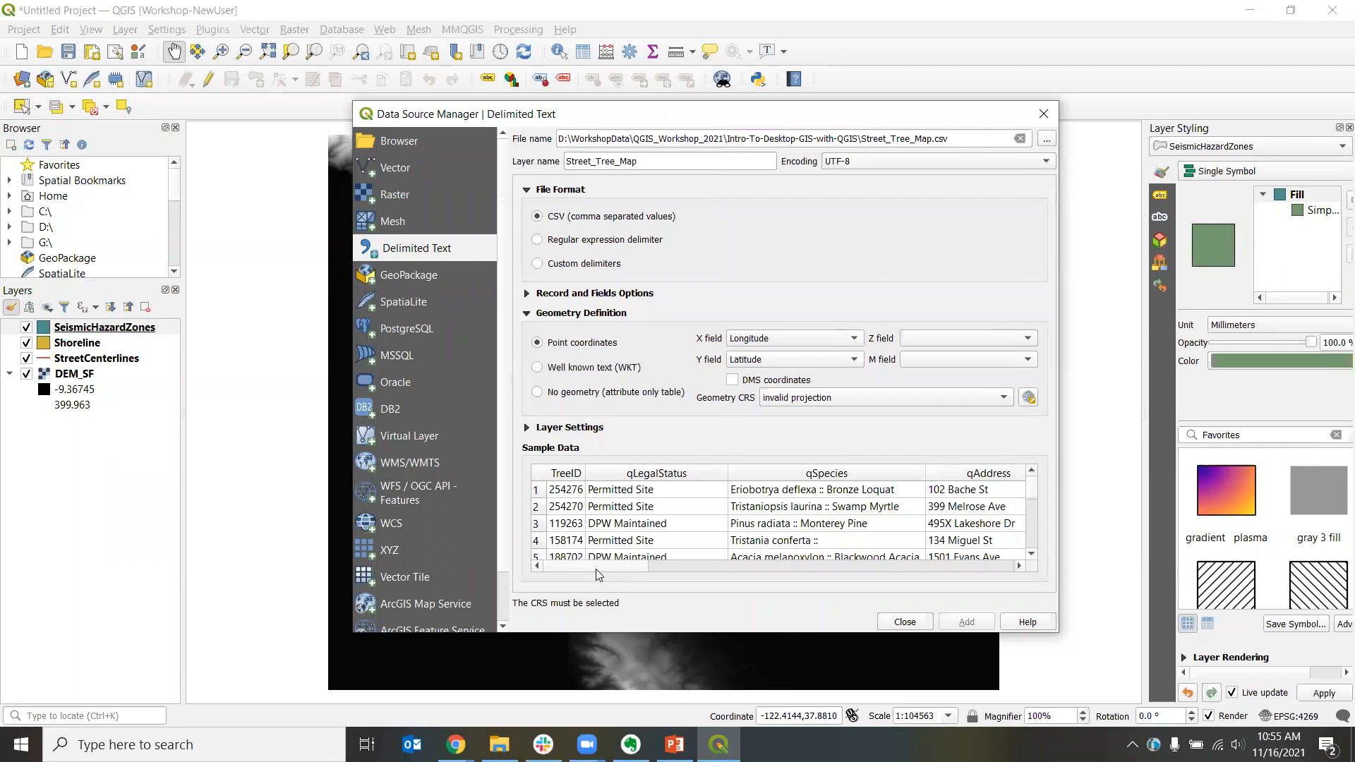
left_click_drag(595, 570, 553, 595)
left_click(909, 408)
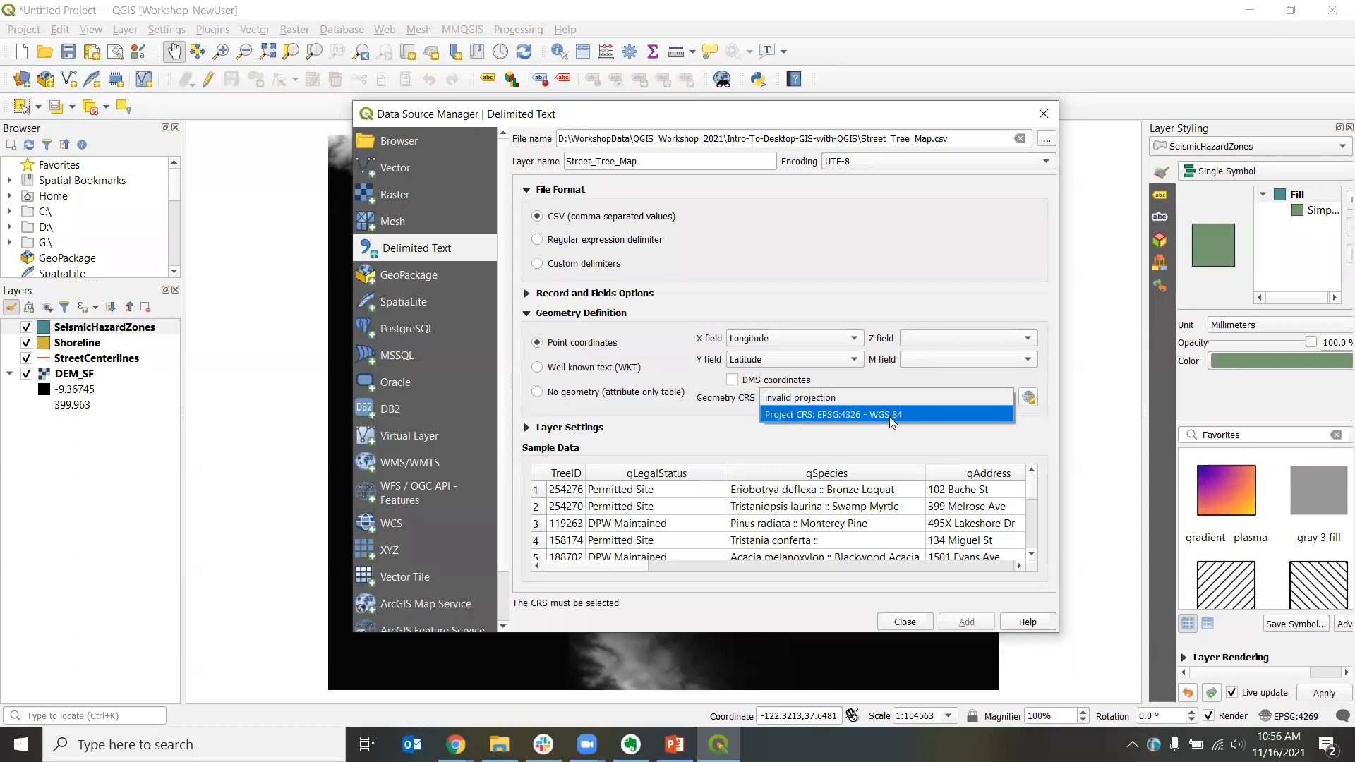
left_click(890, 416)
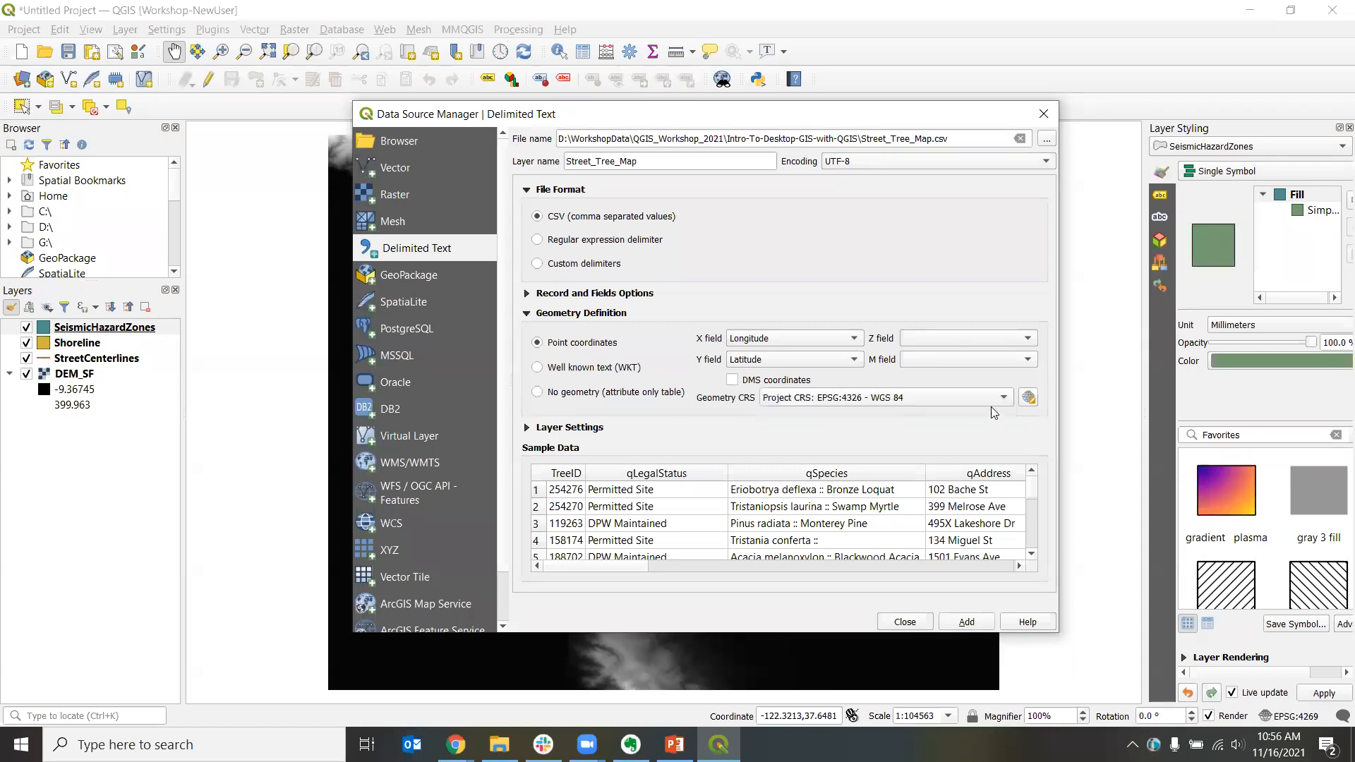
Step: Find WGS 84 (EPSG:4326) in the CRS selector by its code 4326, apply it, and add the Street_Tree_Map layer
left_click(1028, 399)
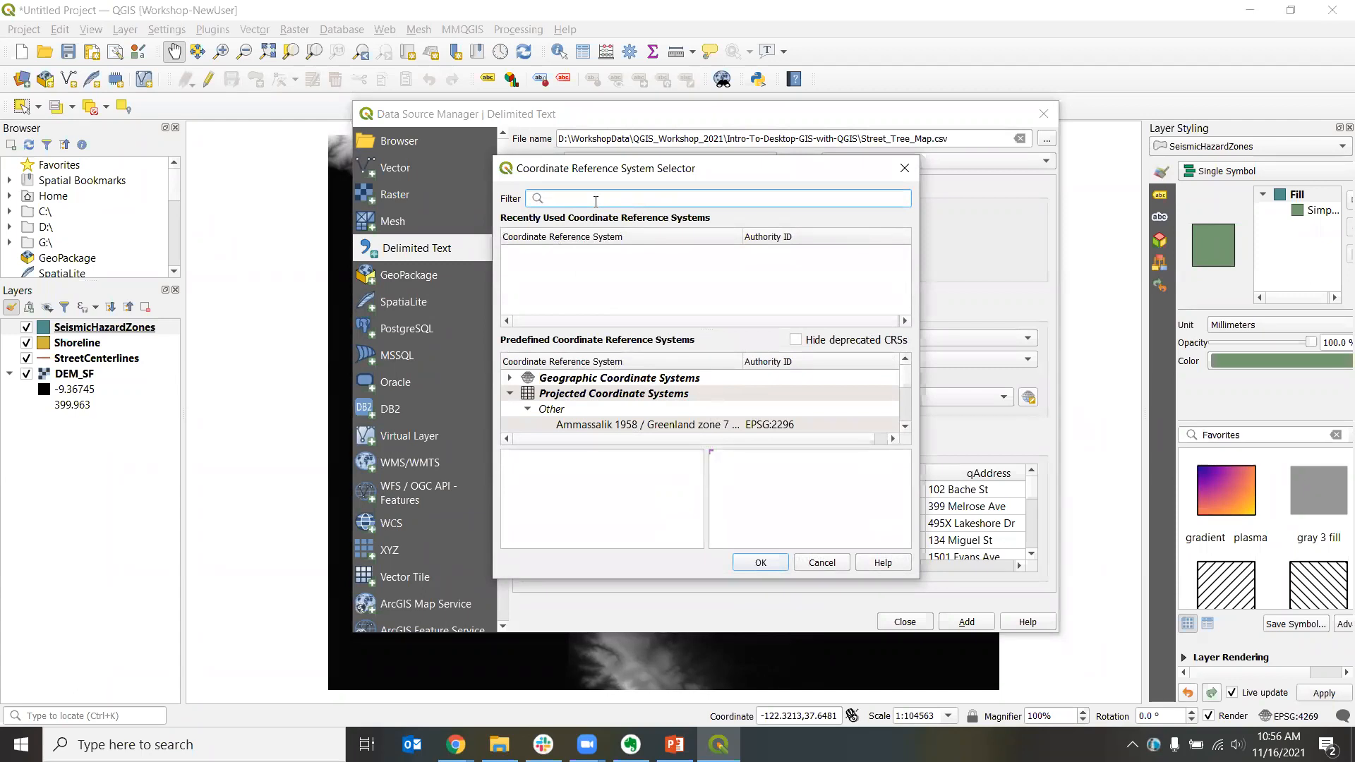
type("84")
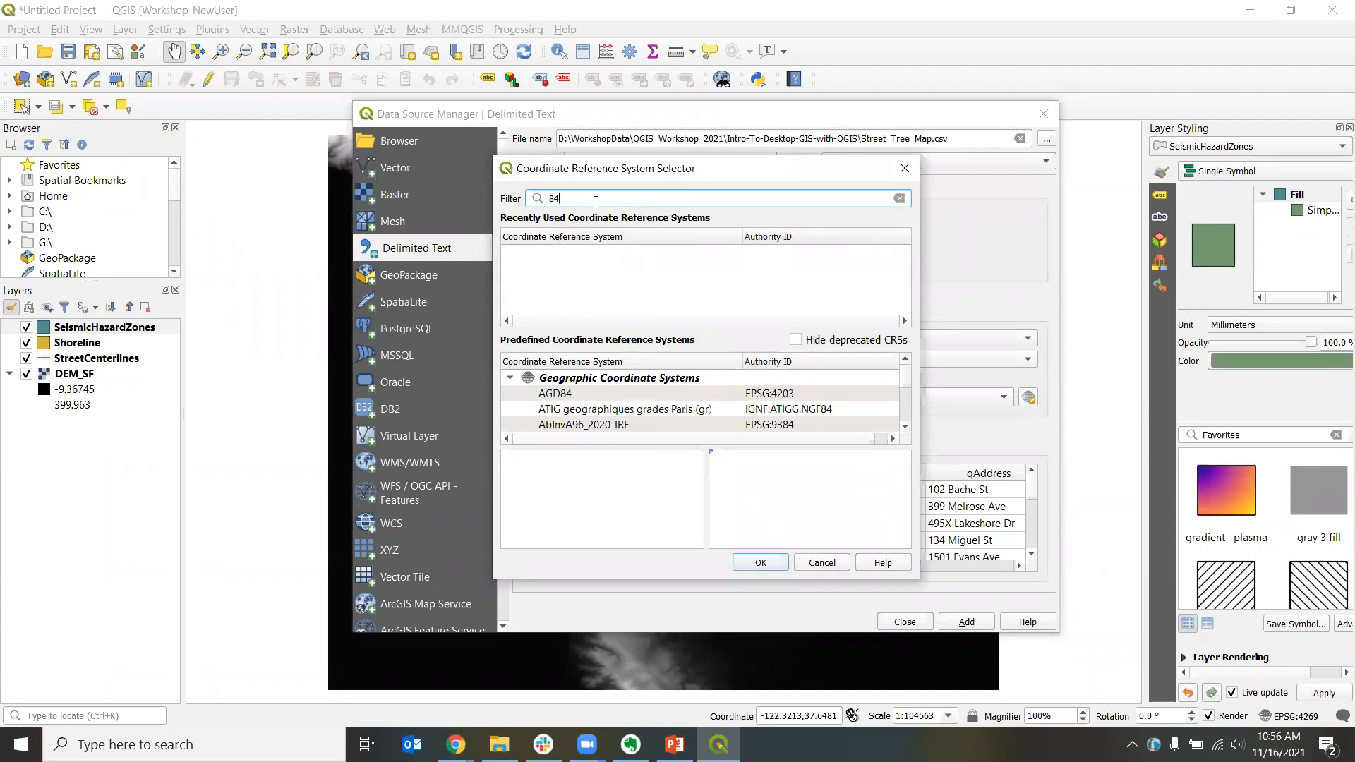
key("BackSpace")
key("BackSpace")
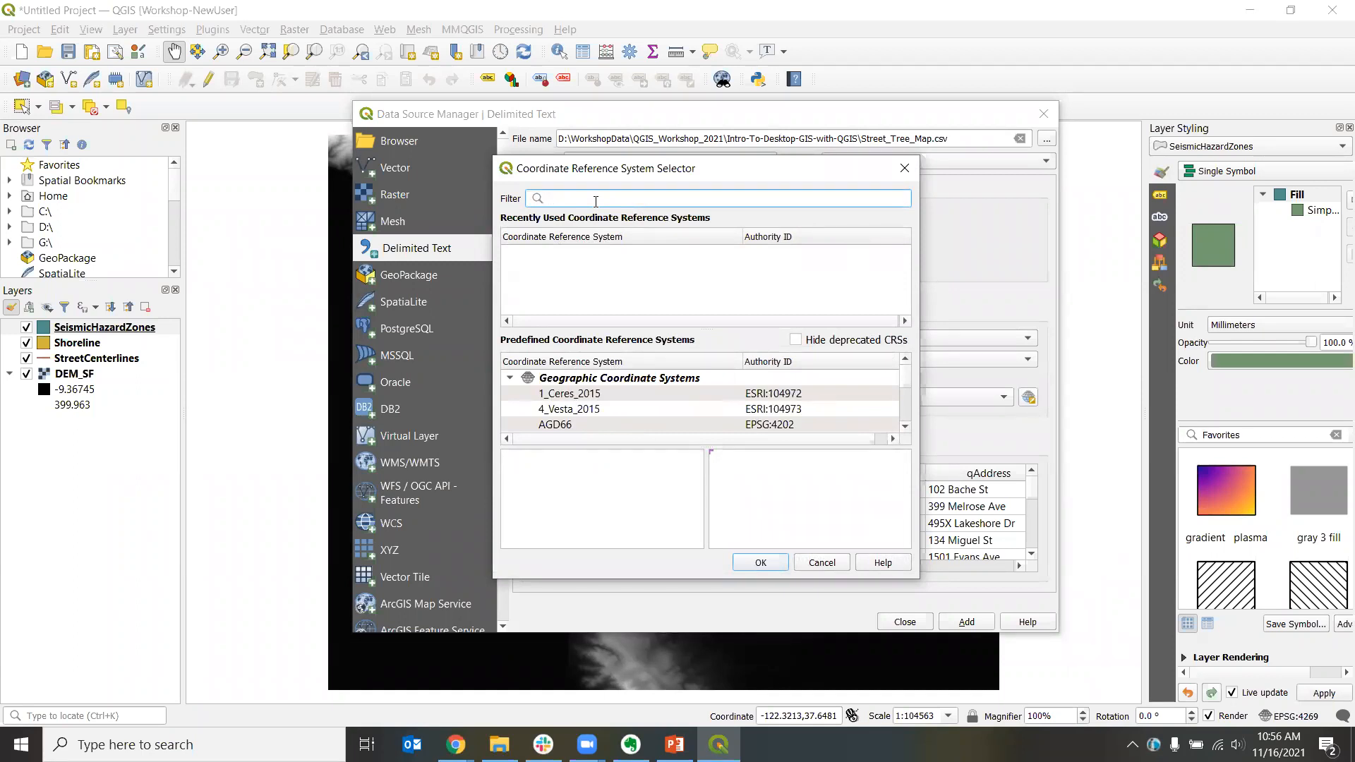
type("4326")
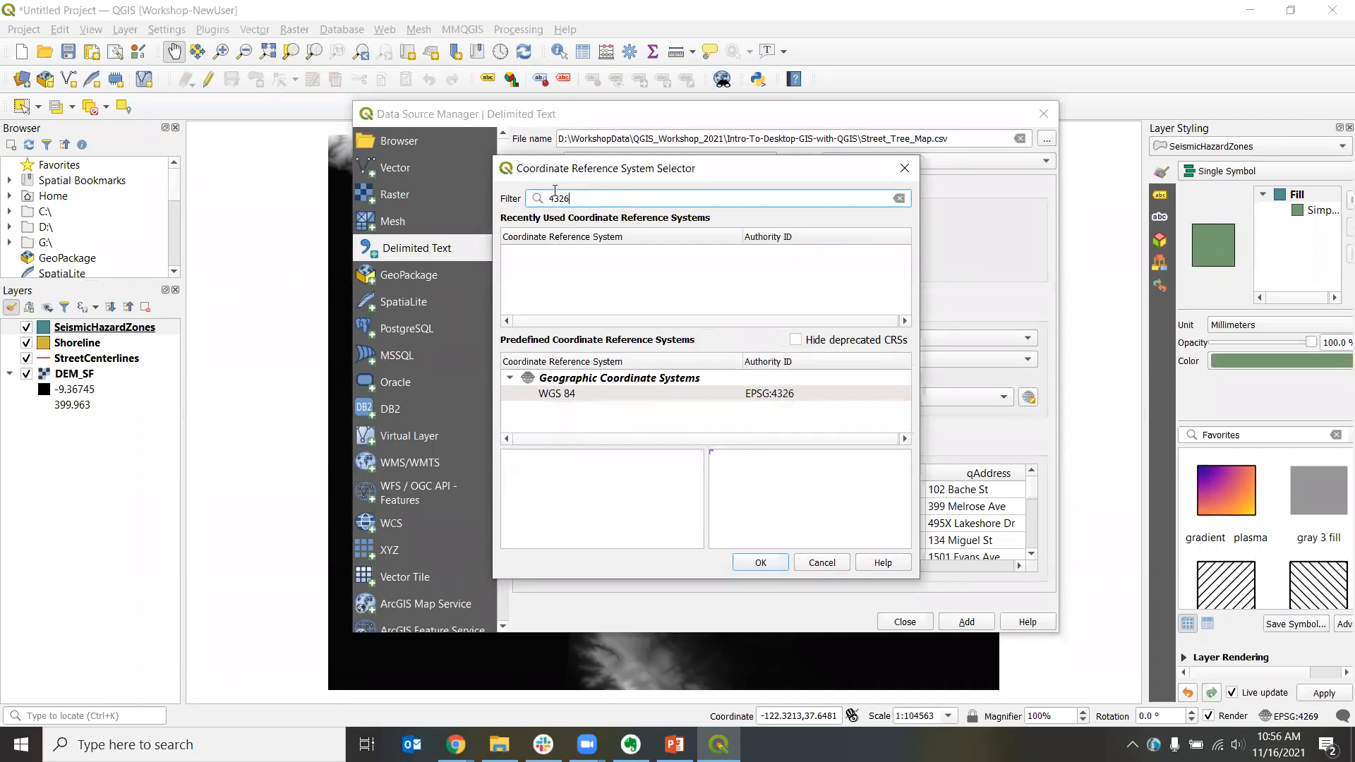
left_click(554, 396)
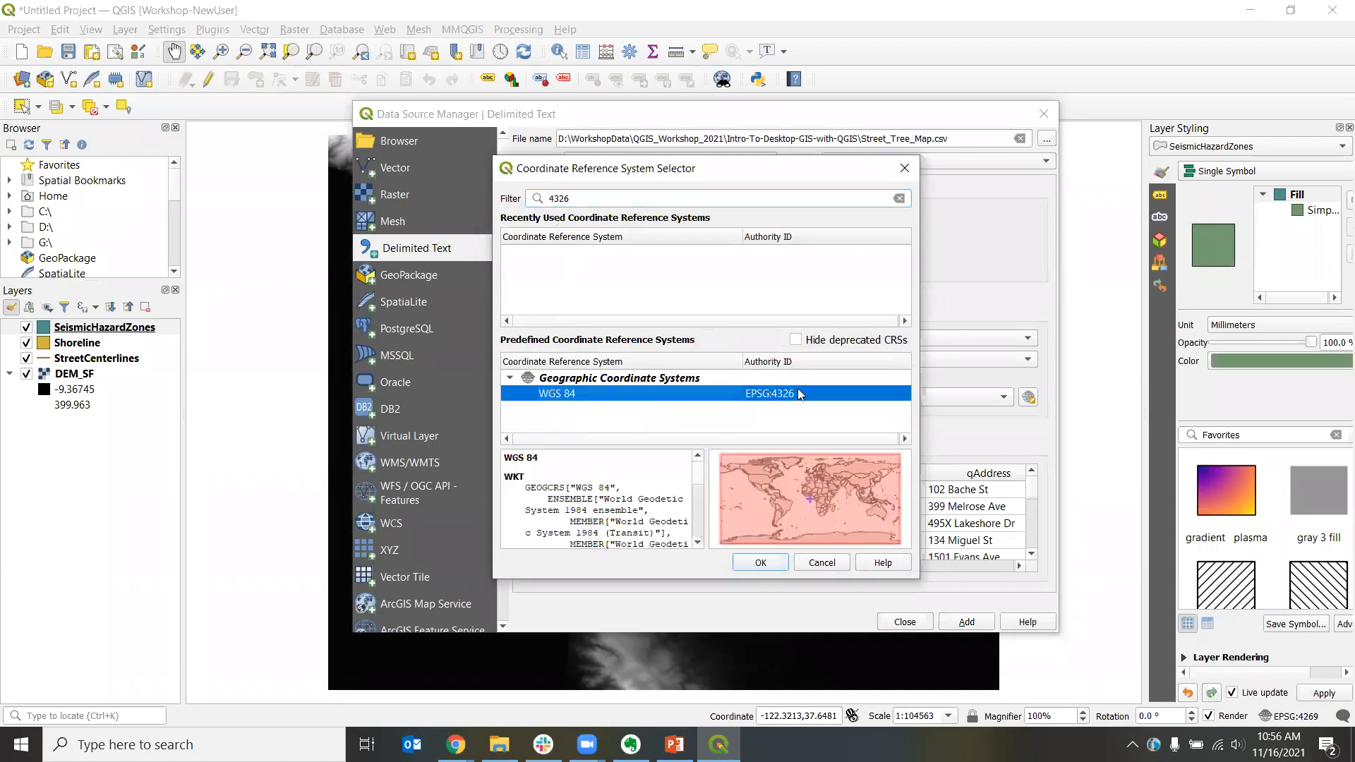
left_click(761, 563)
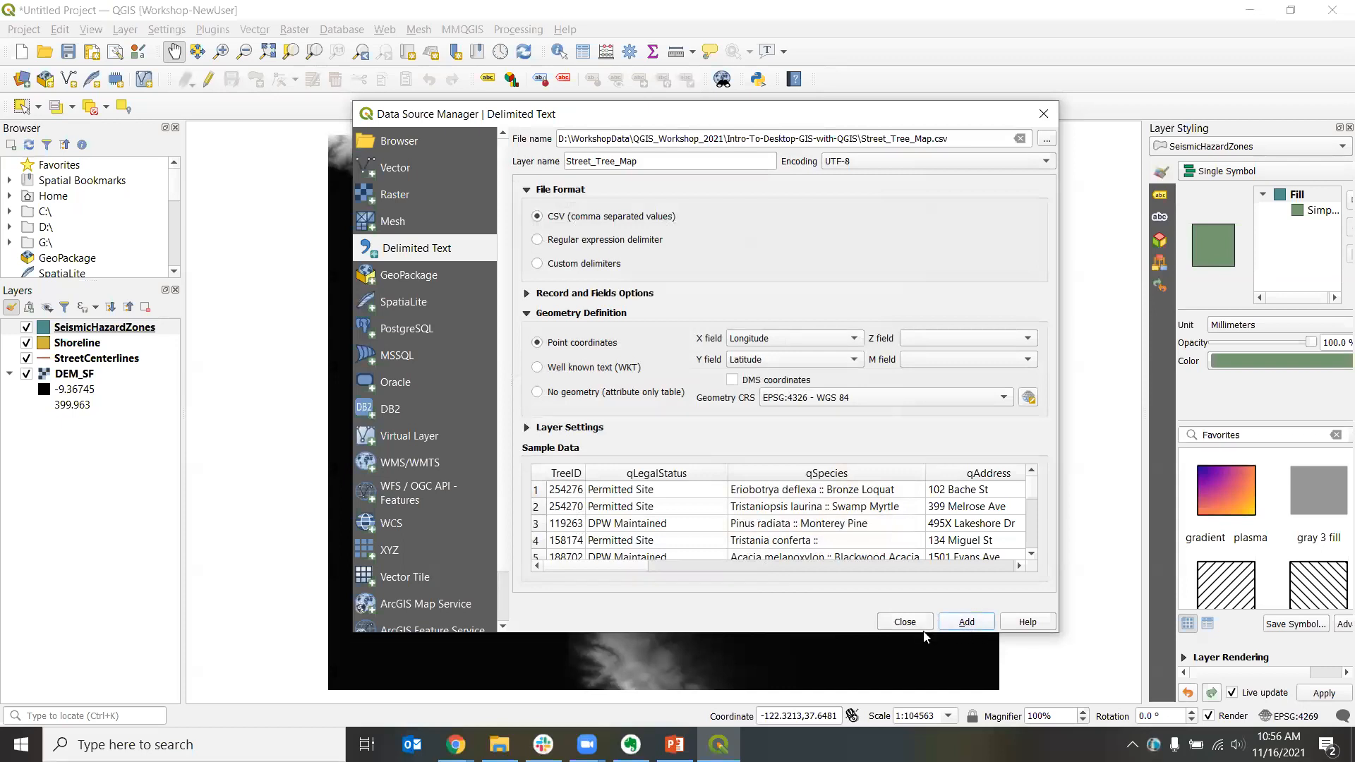
key("Return")
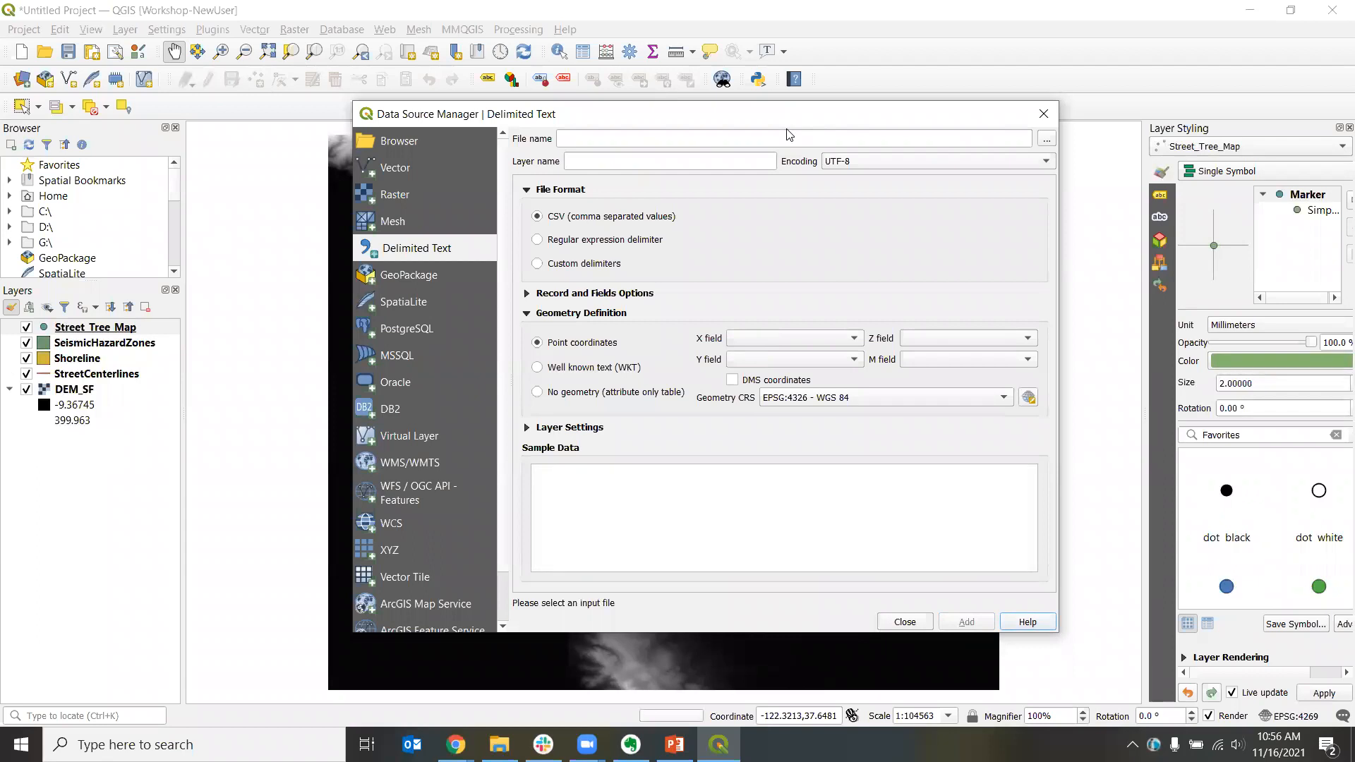
Step: Move the Data Source Manager aside to check the added tree points on the map, and close it
left_click_drag(591, 120, 969, 189)
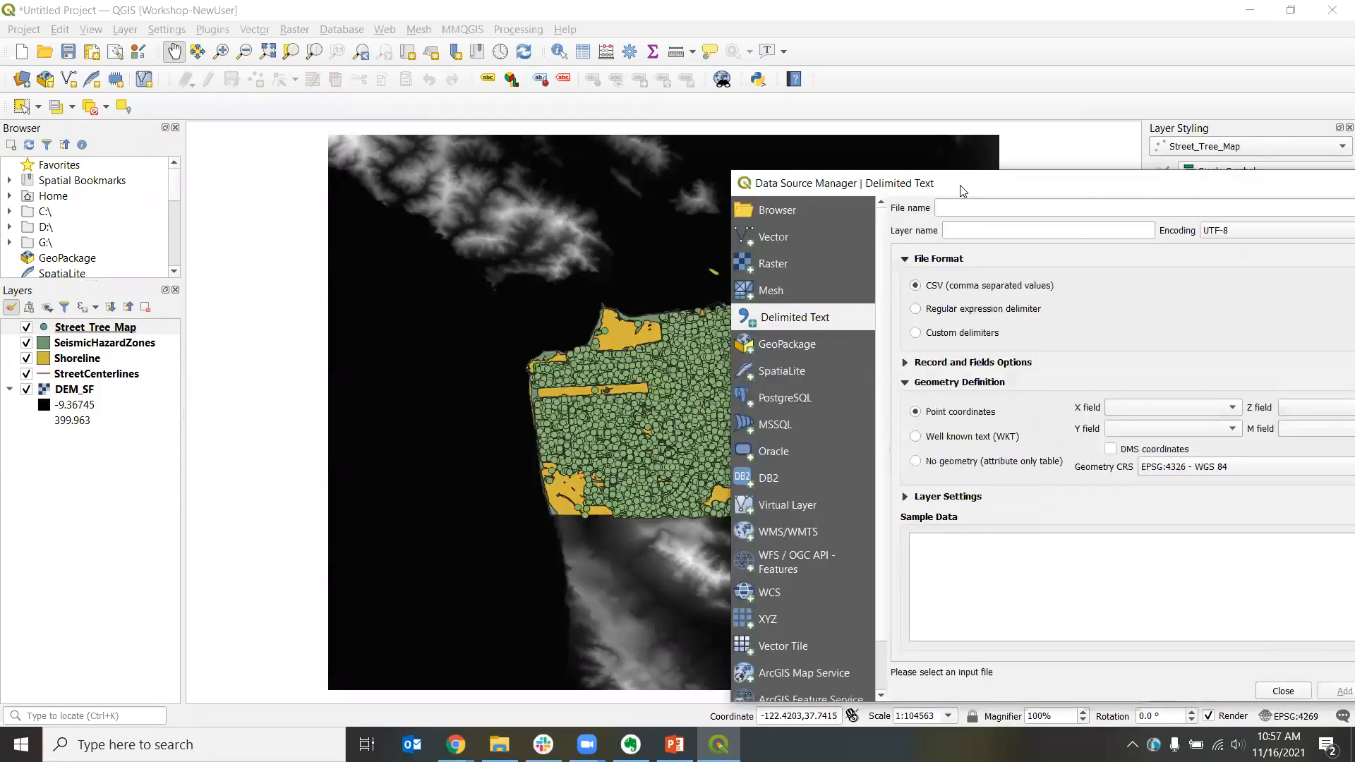
left_click_drag(960, 190, 777, 164)
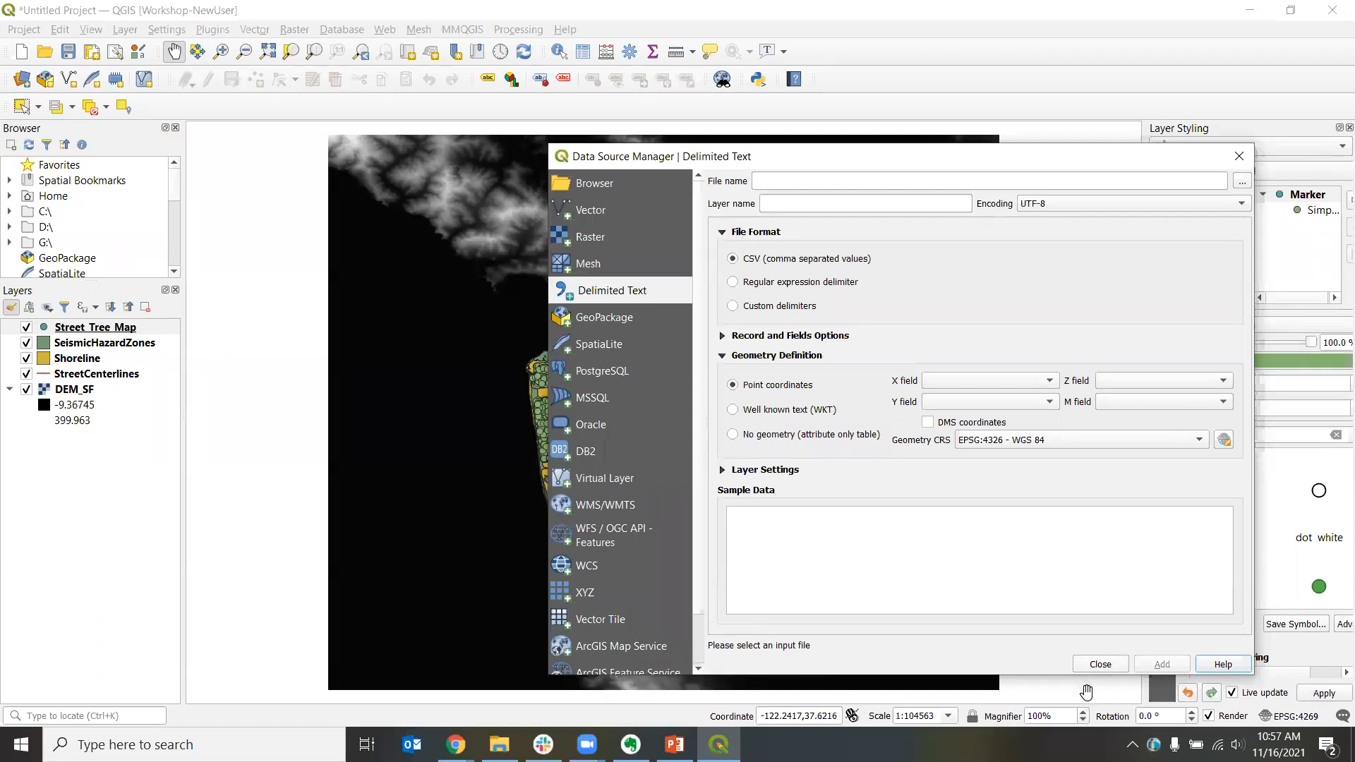
left_click(1093, 664)
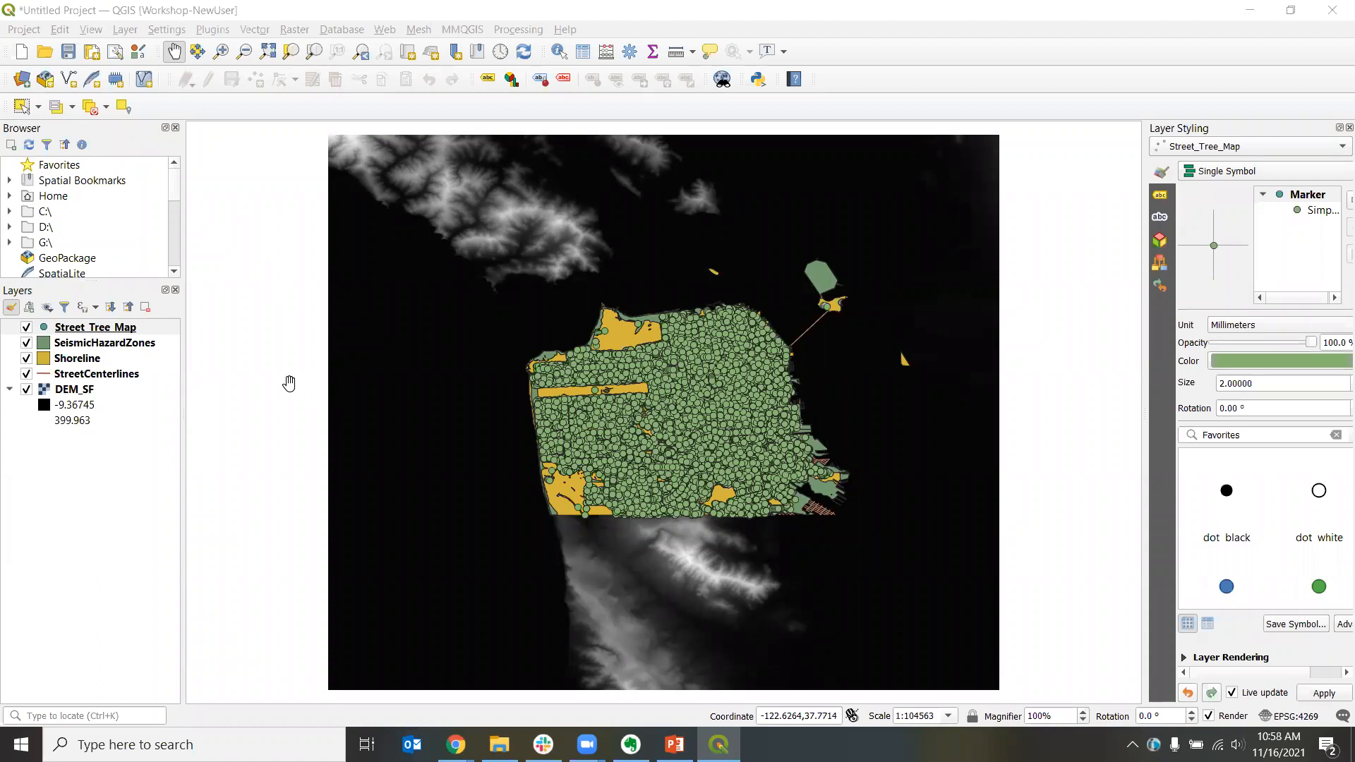
Step: Start saving the project and browse to the QGIS_Workshop_2021 folder inside WorkshopData
left_click(73, 15)
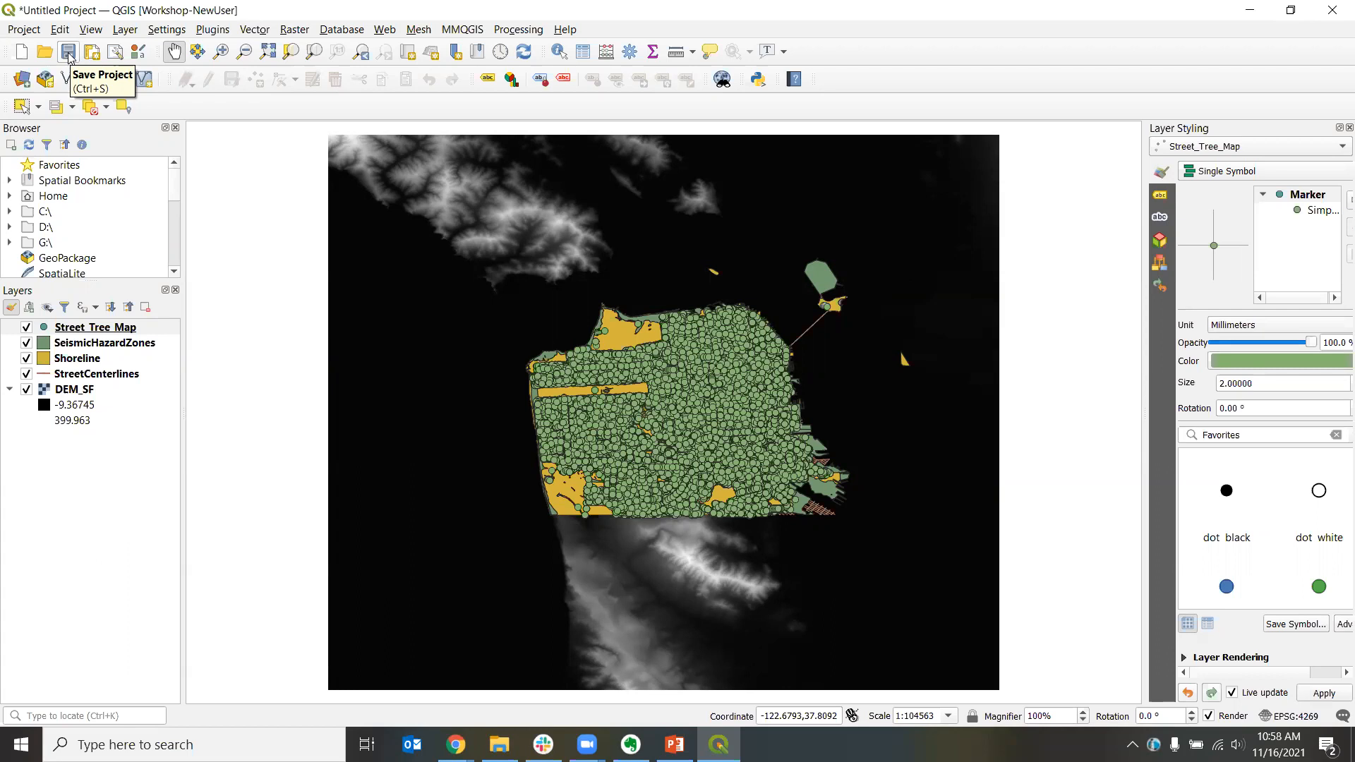
left_click(25, 29)
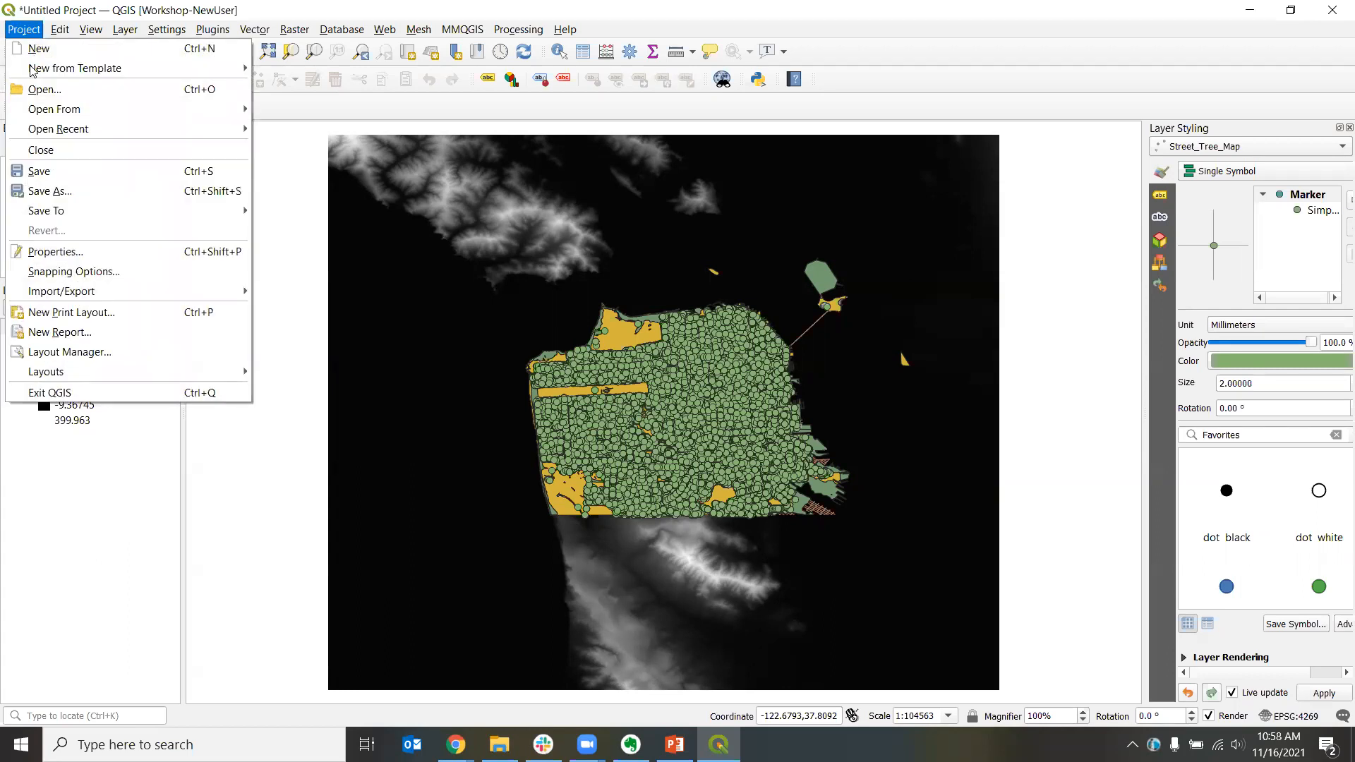
left_click(78, 173)
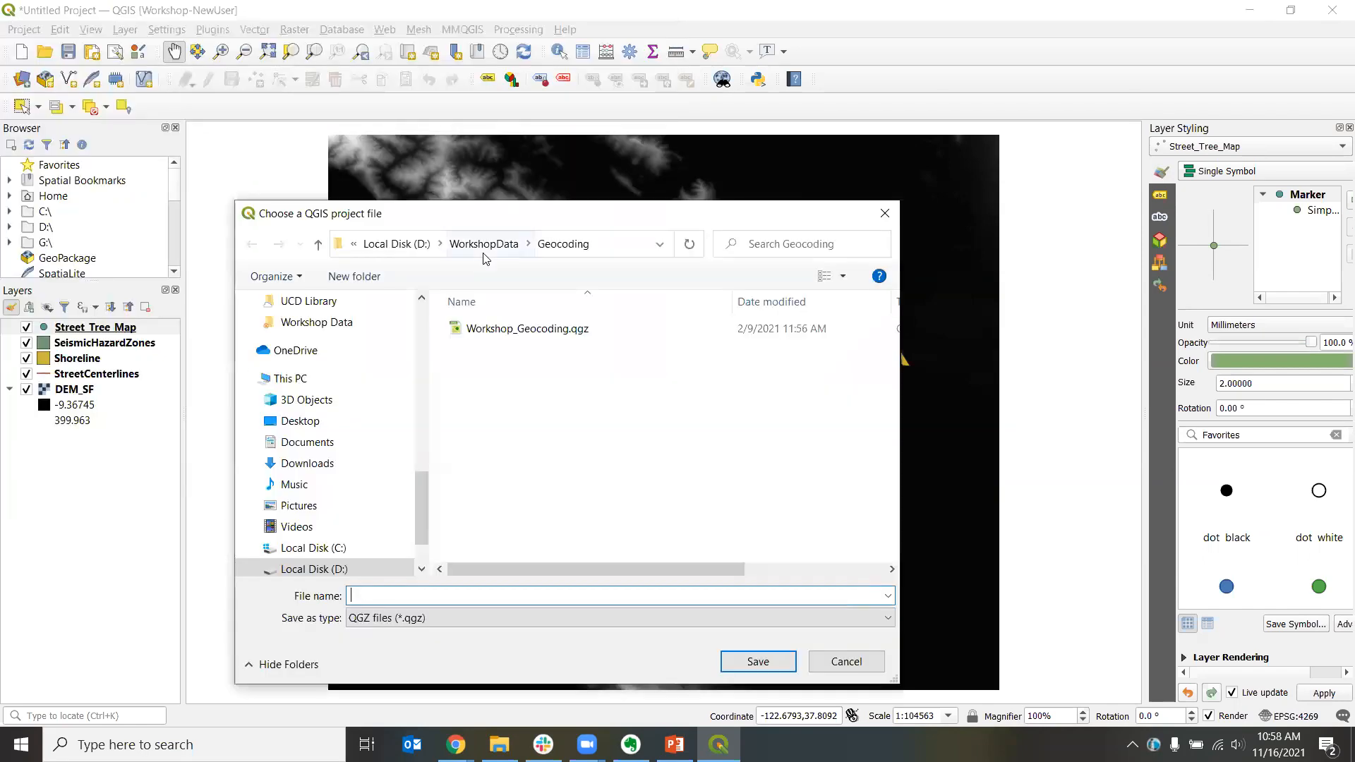
left_click(498, 245)
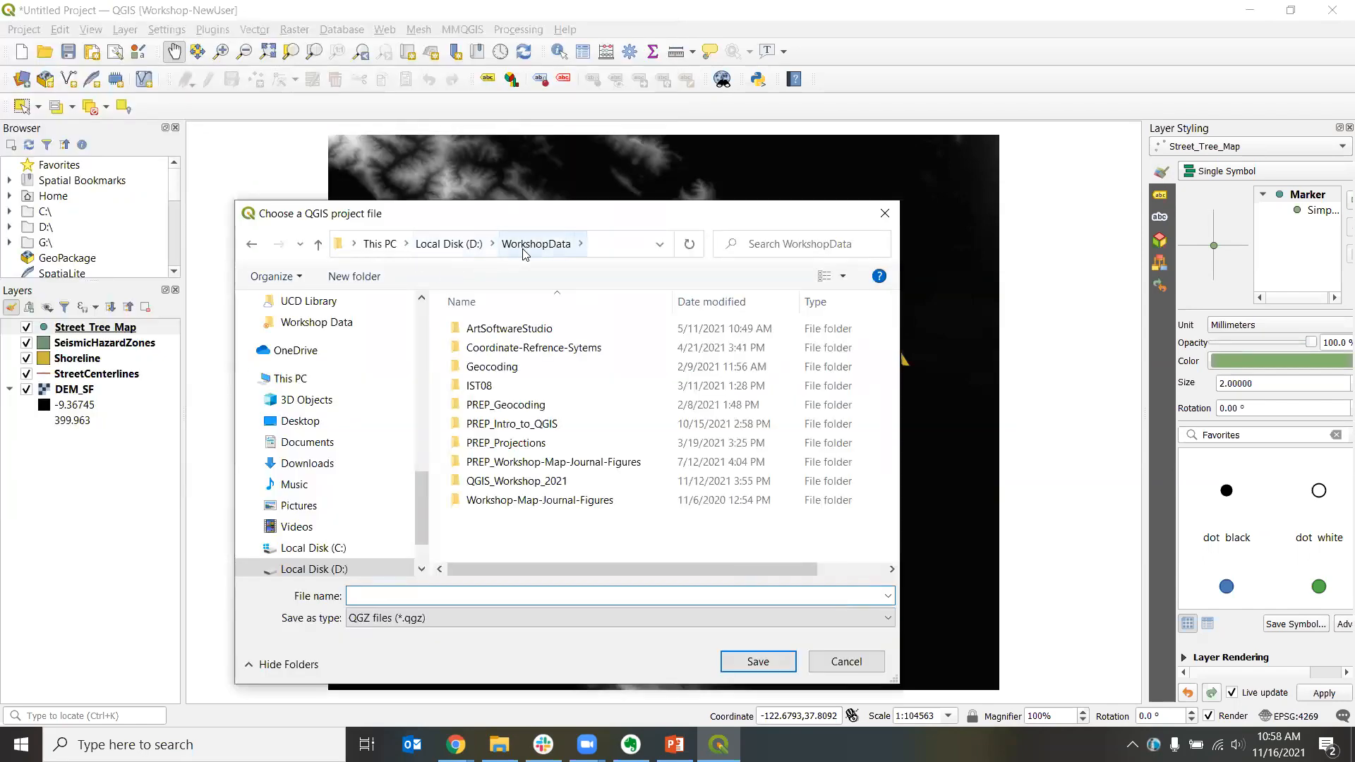
left_click(506, 481)
double_click(506, 482)
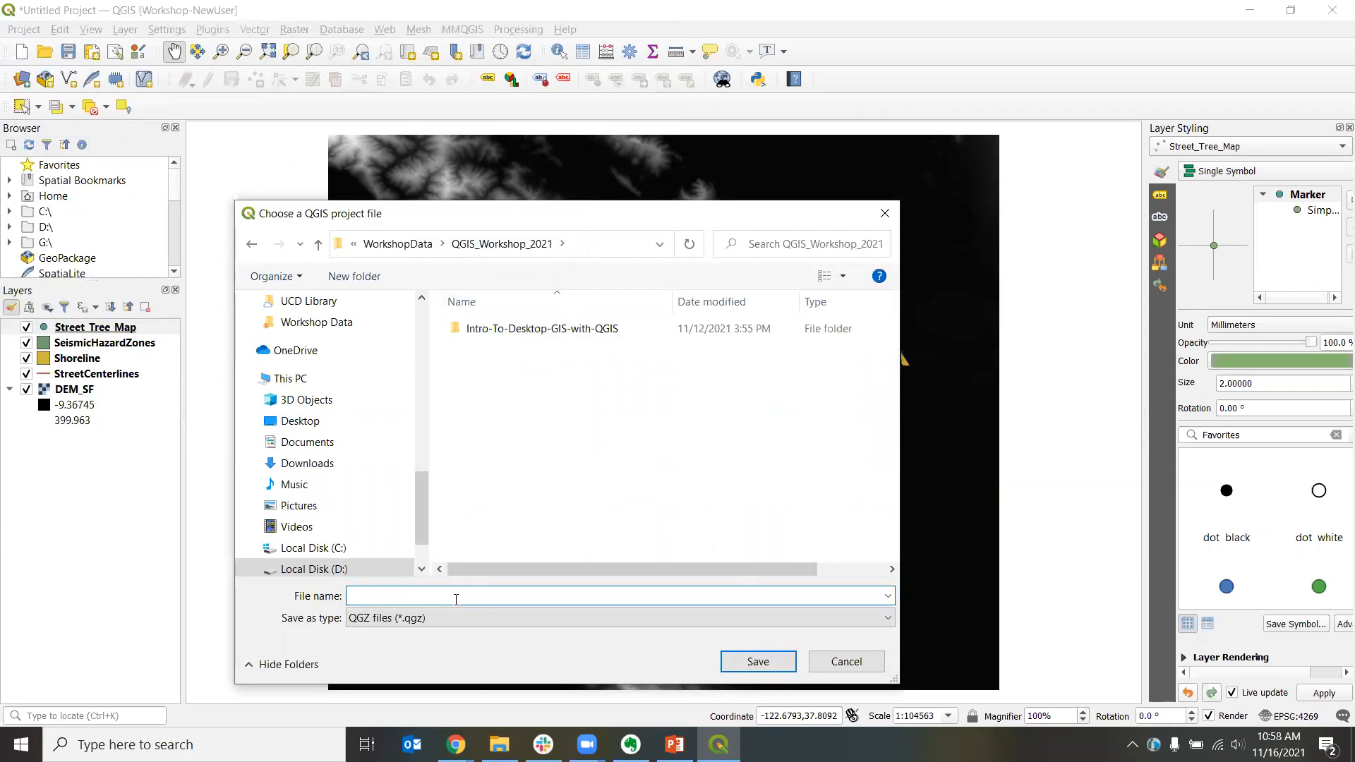
Step: Name the project file QGIS_Workshop, keep the QGZ files (*.qgz) format, and save it
type("QGIS_Workshop")
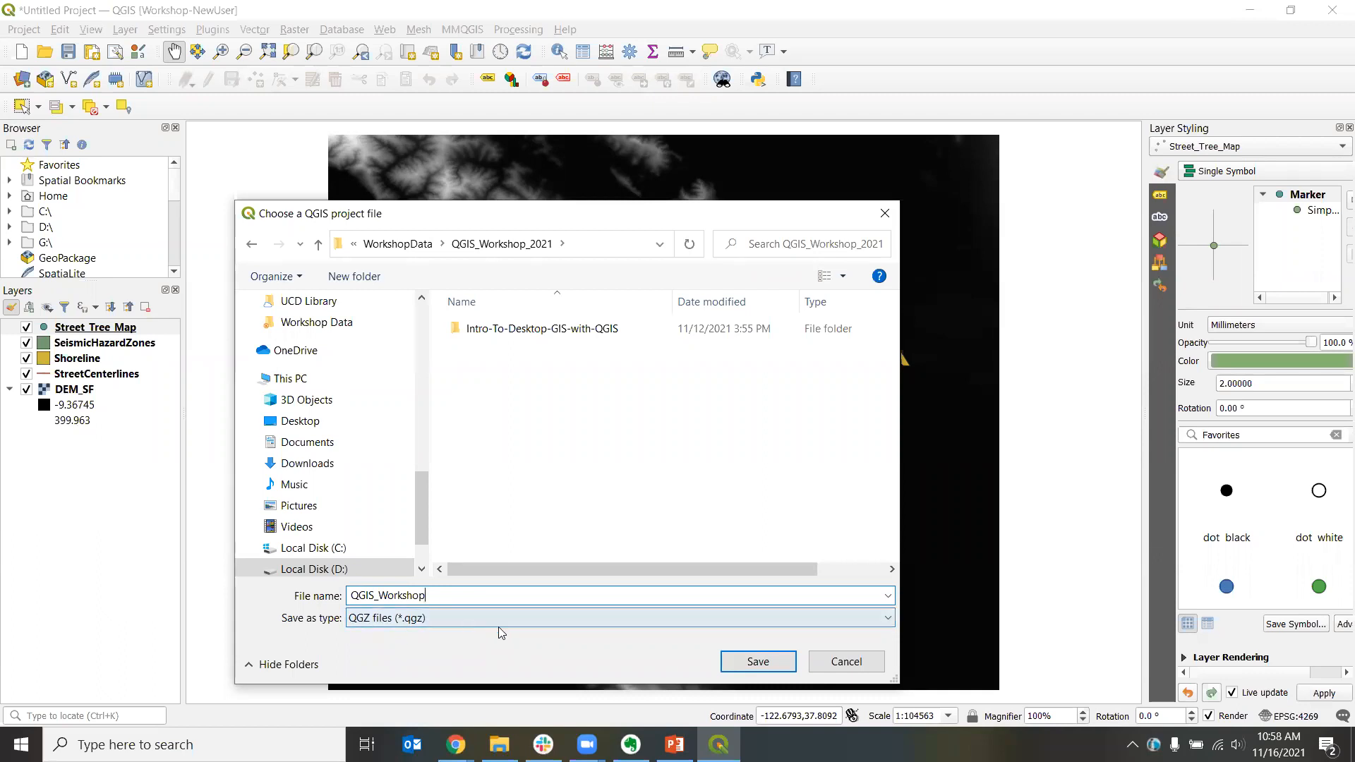
left_click(695, 618)
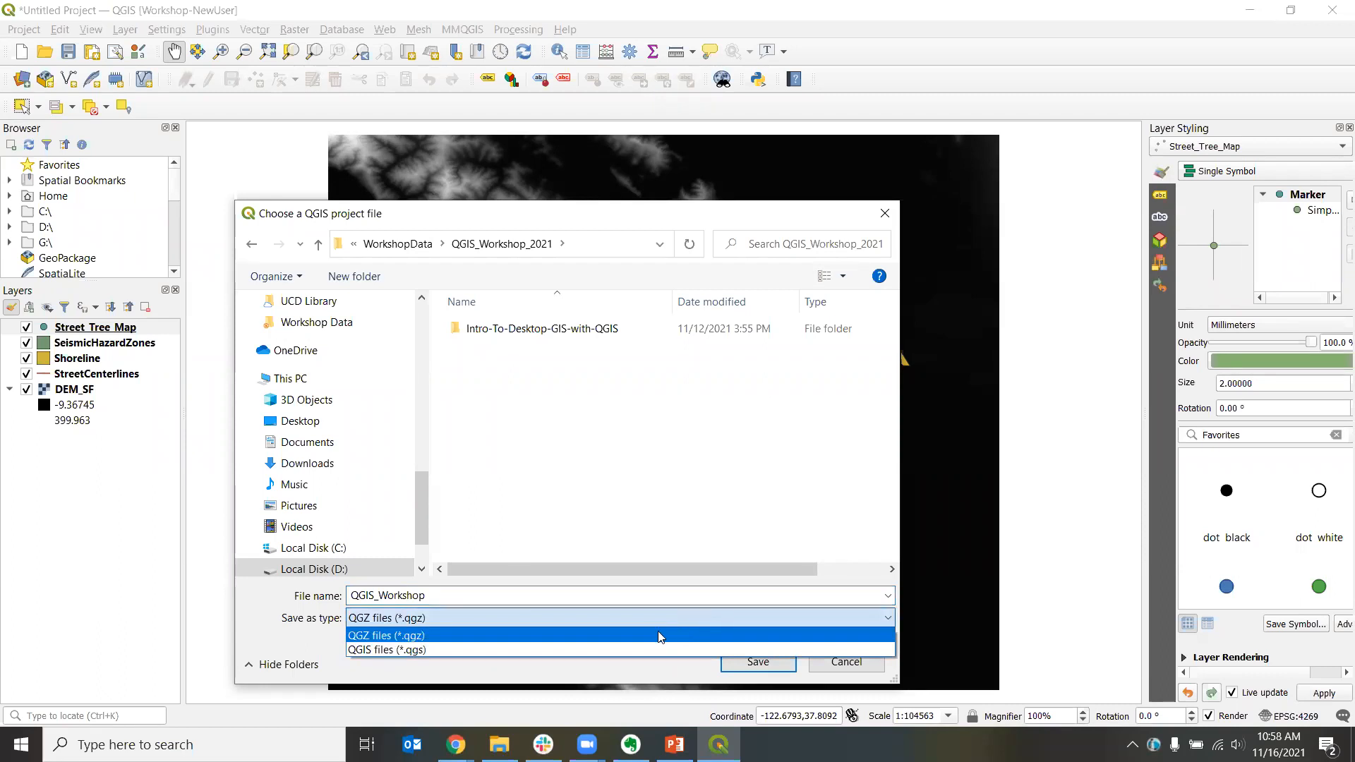
left_click(406, 635)
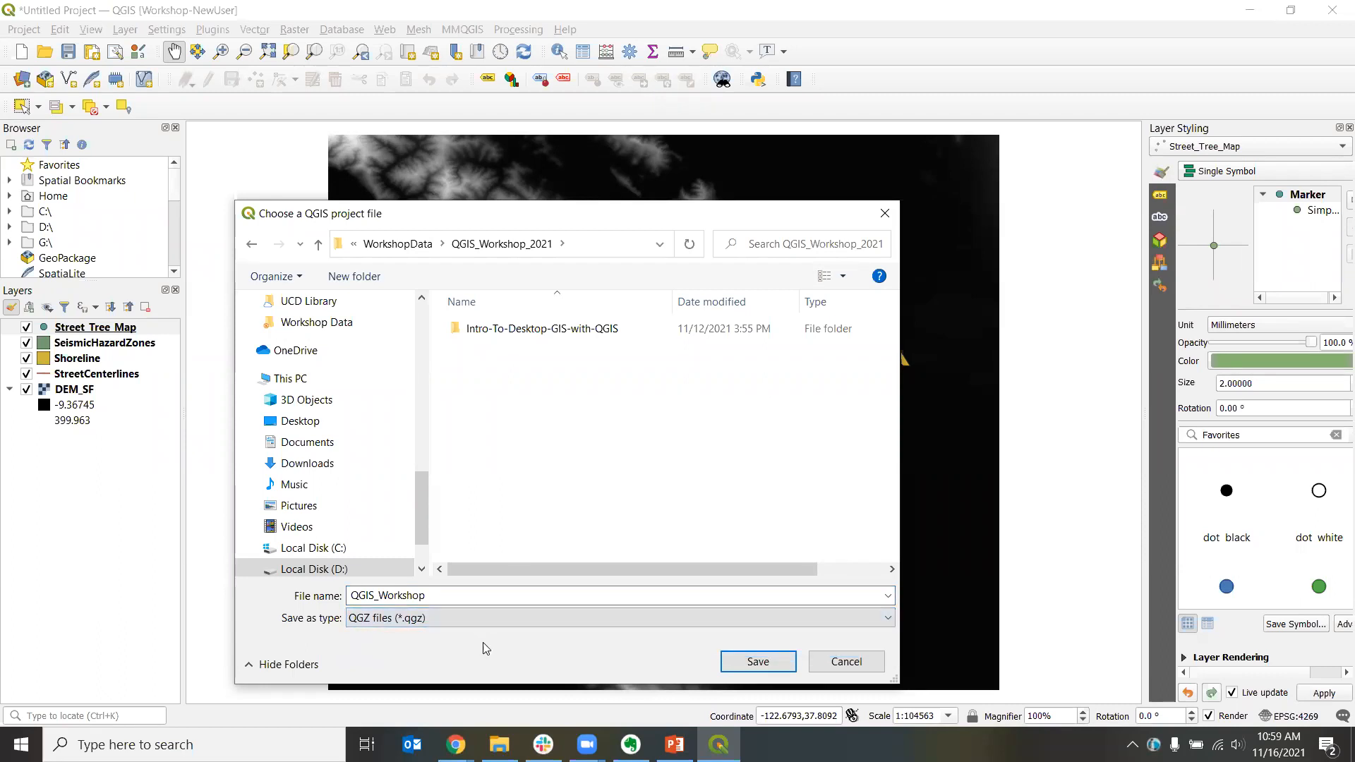
left_click(747, 664)
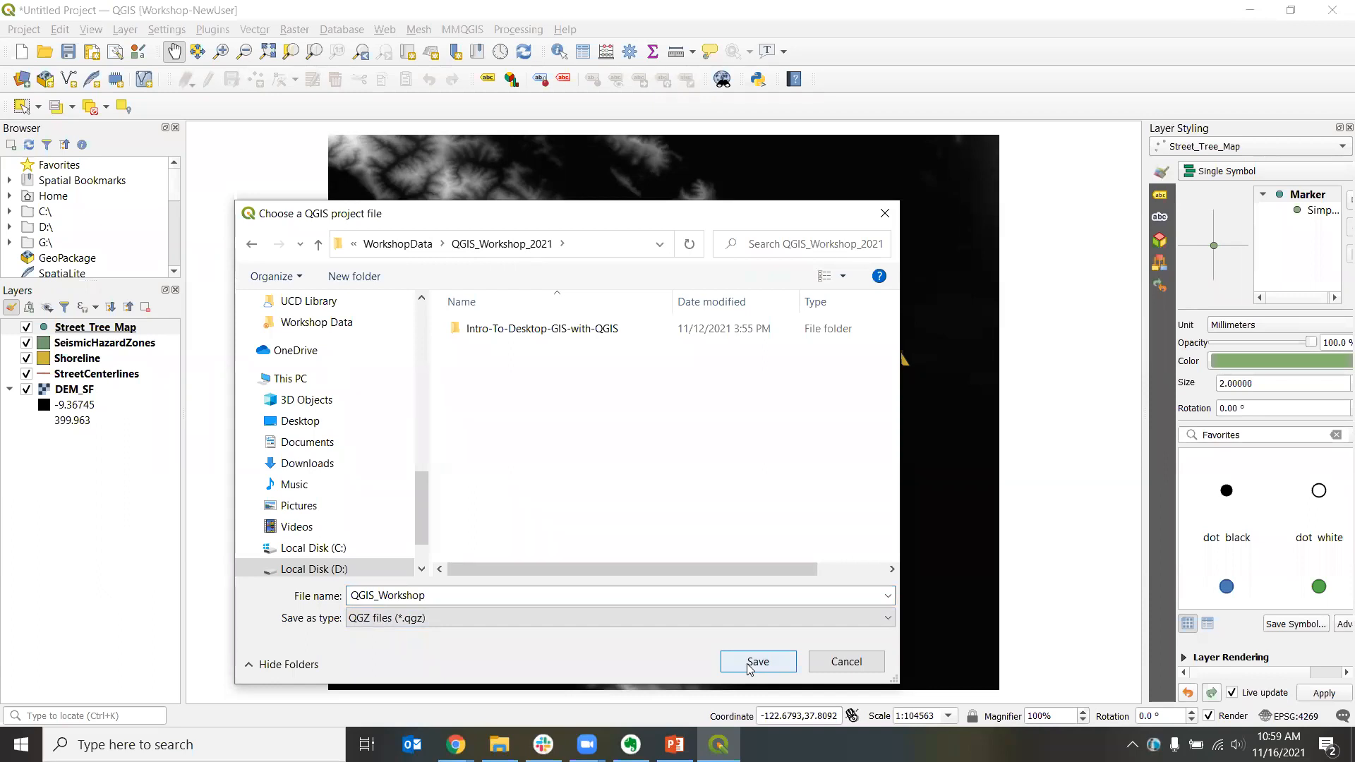
left_click(769, 664)
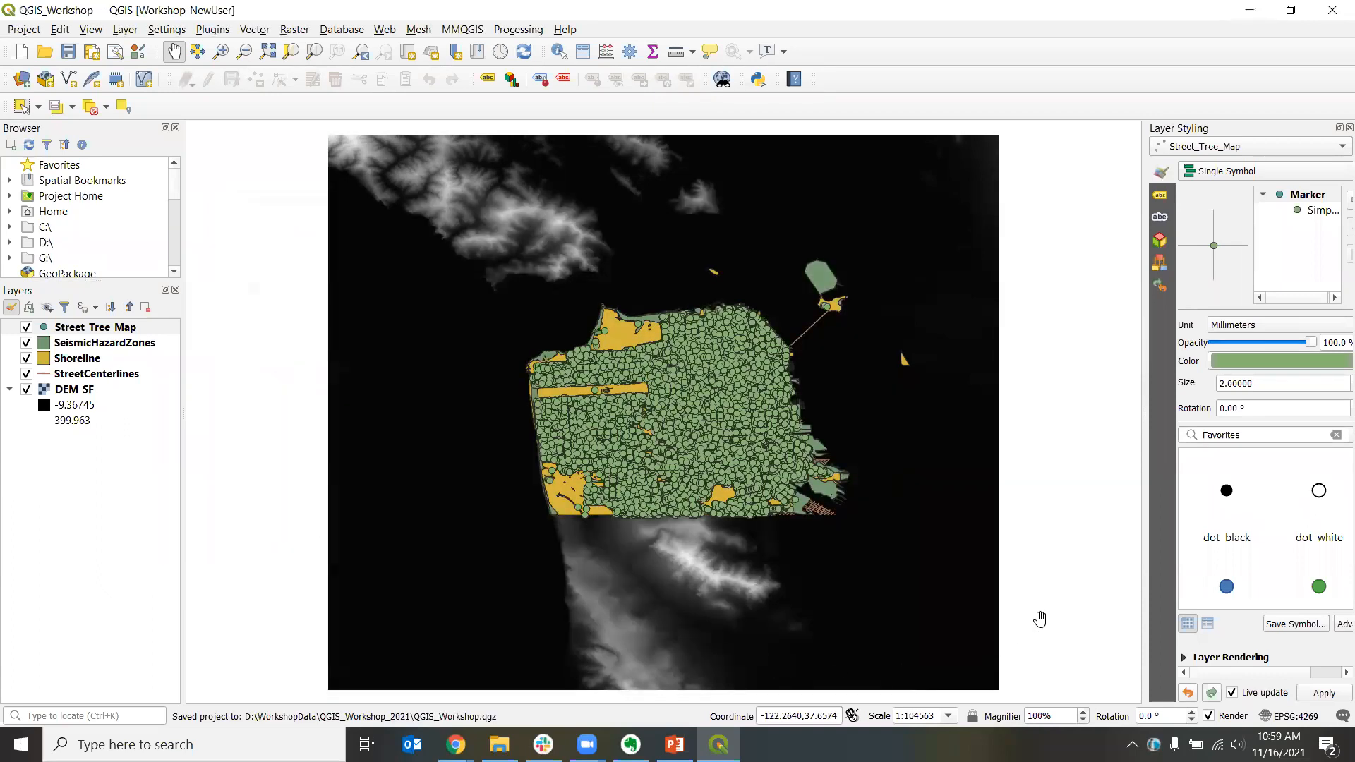
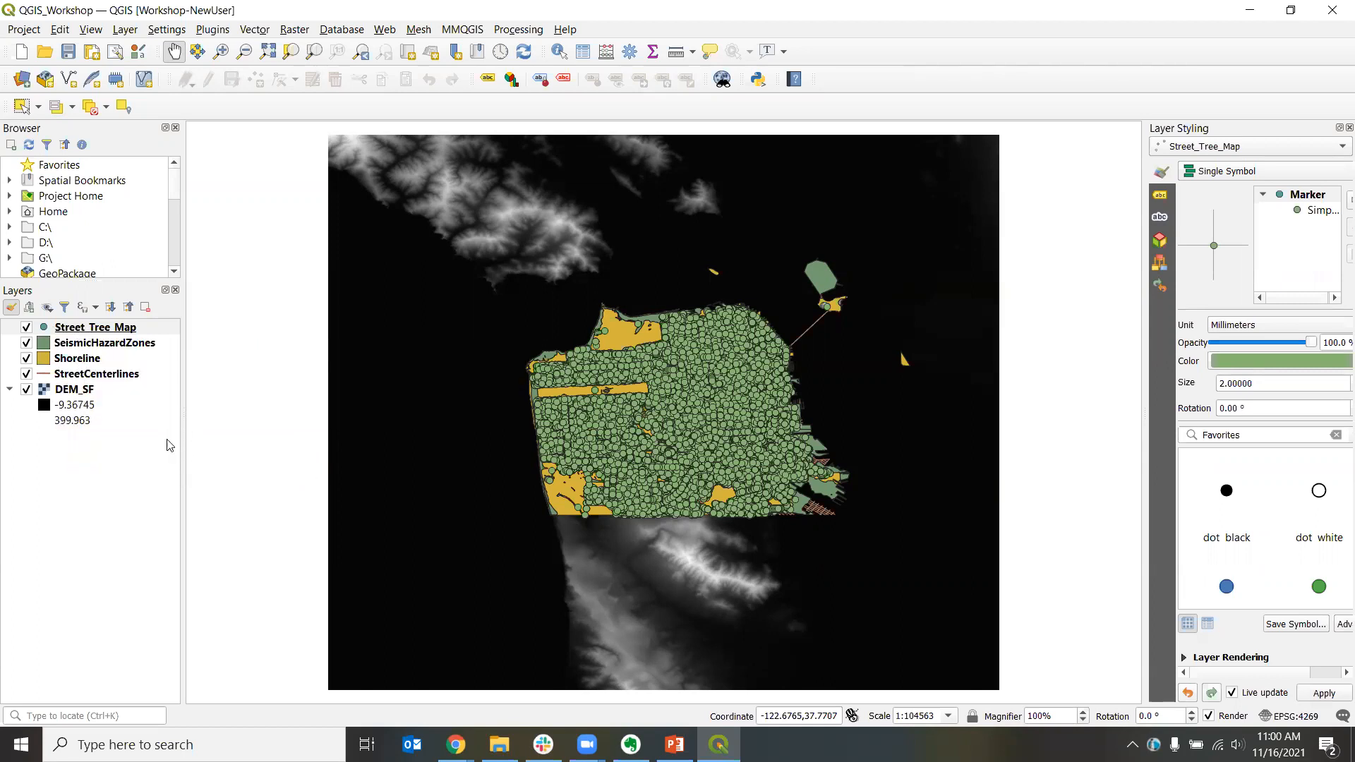
Step: Move the StreetCenterlines layer between Street_Tree_Map and SeismicHazardZones, and check the streets by briefly hiding the tree layer
left_click(118, 375)
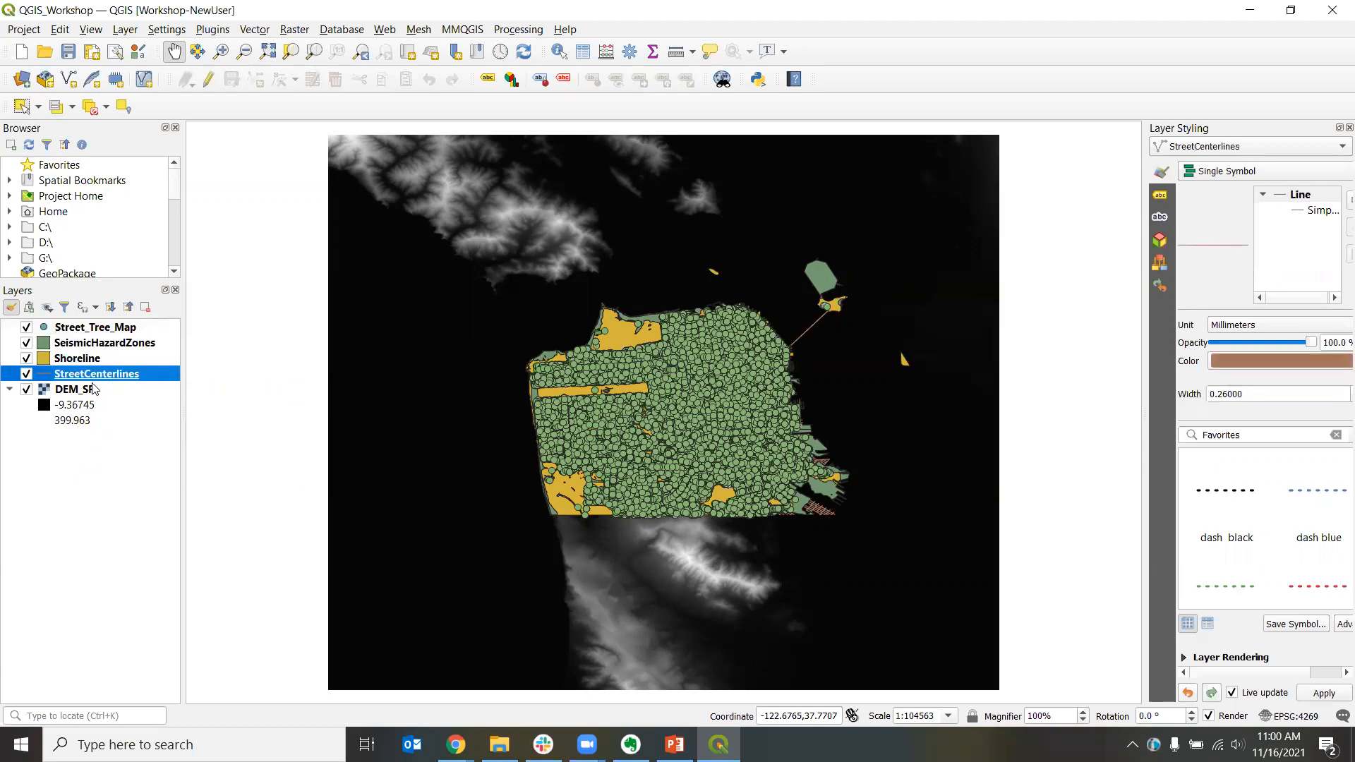
left_click_drag(92, 381, 124, 343)
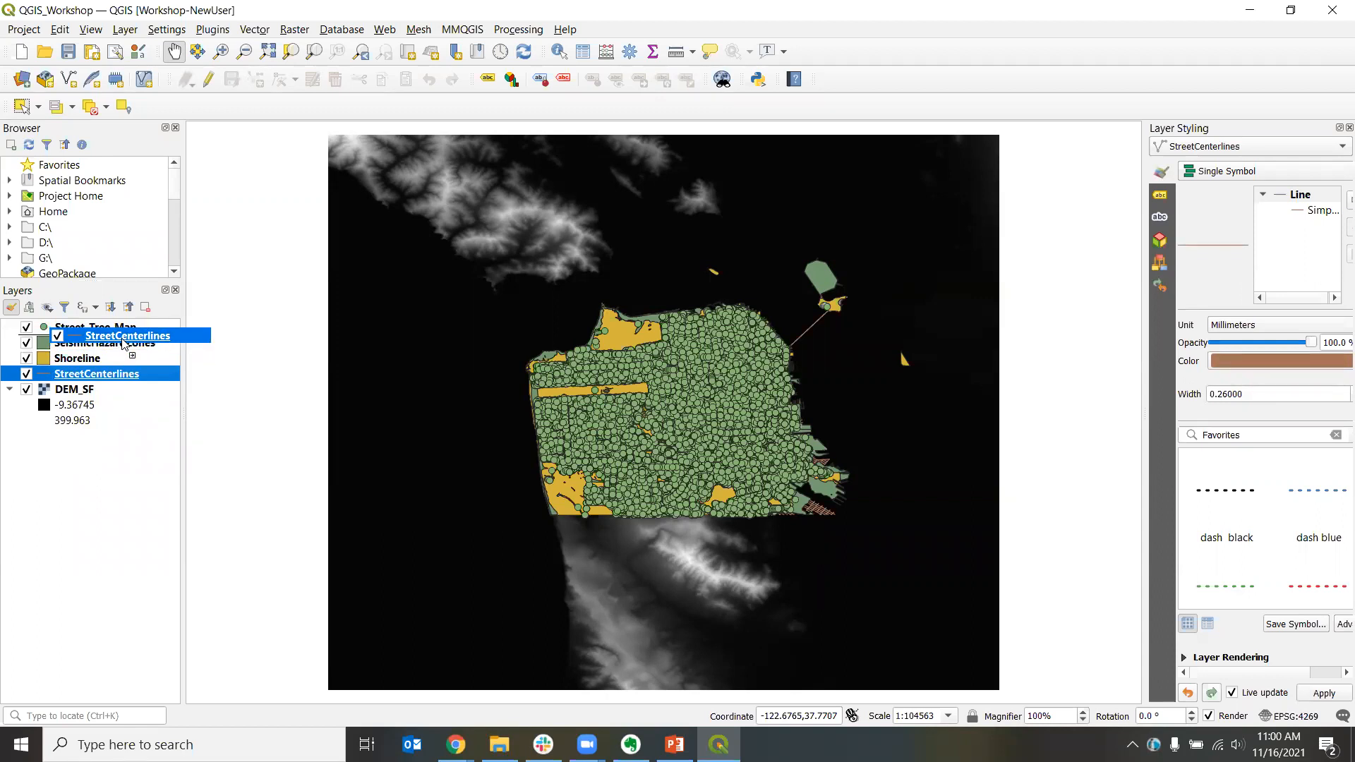
left_click_drag(124, 344, 125, 344)
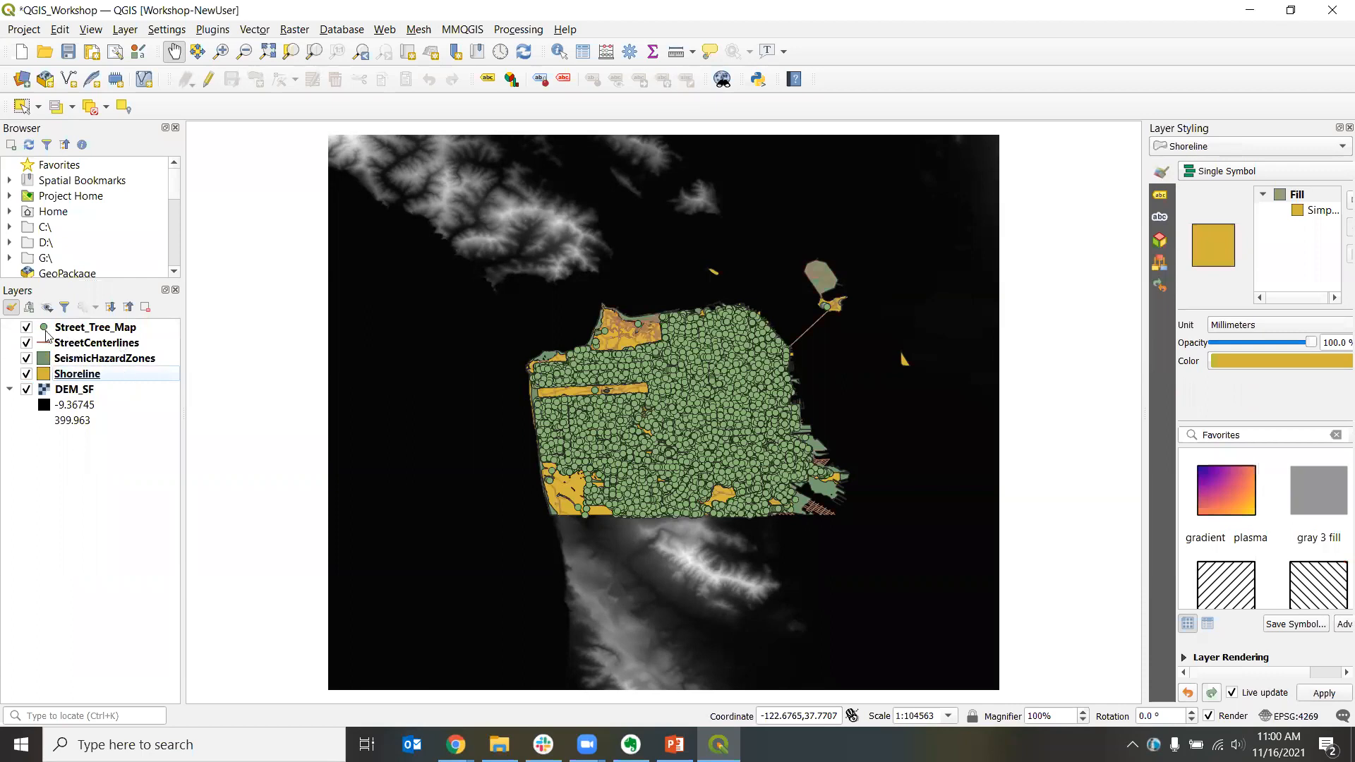
left_click(27, 328)
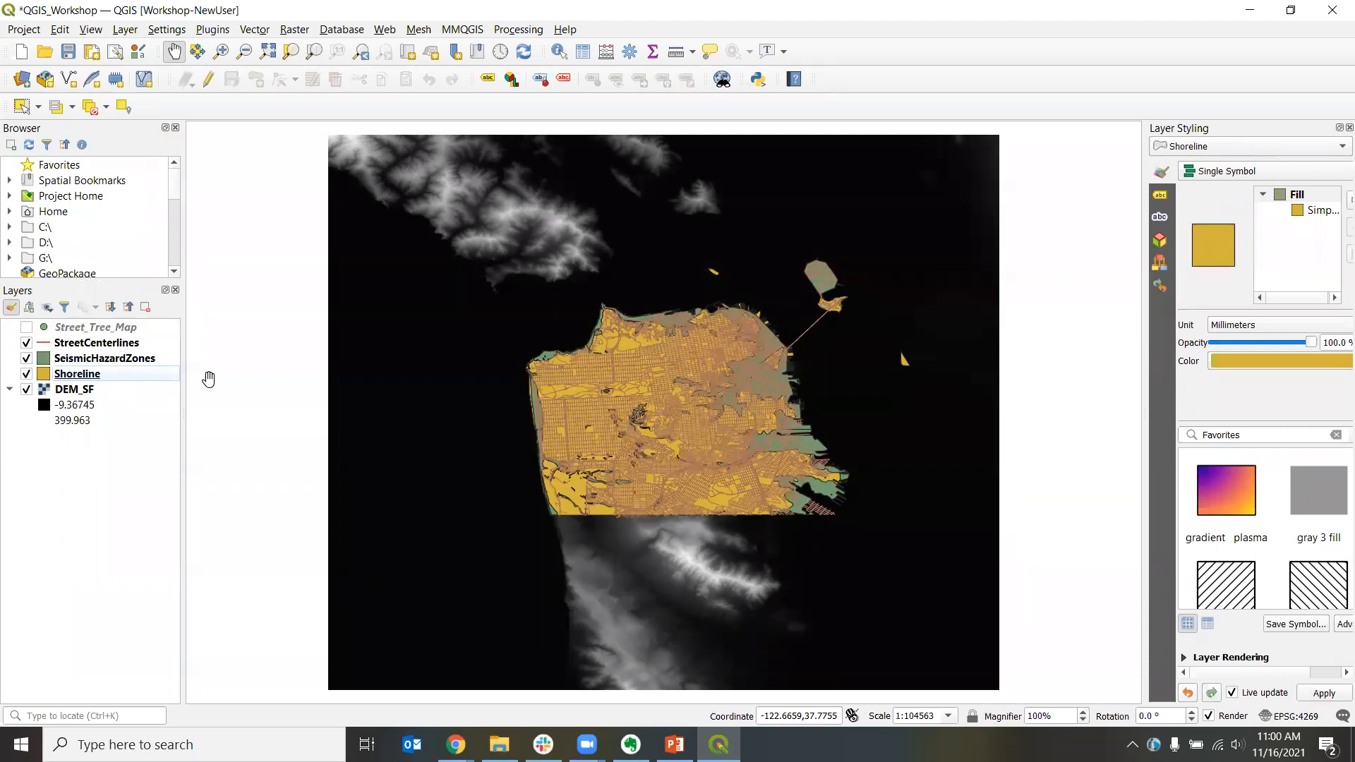
left_click(26, 328)
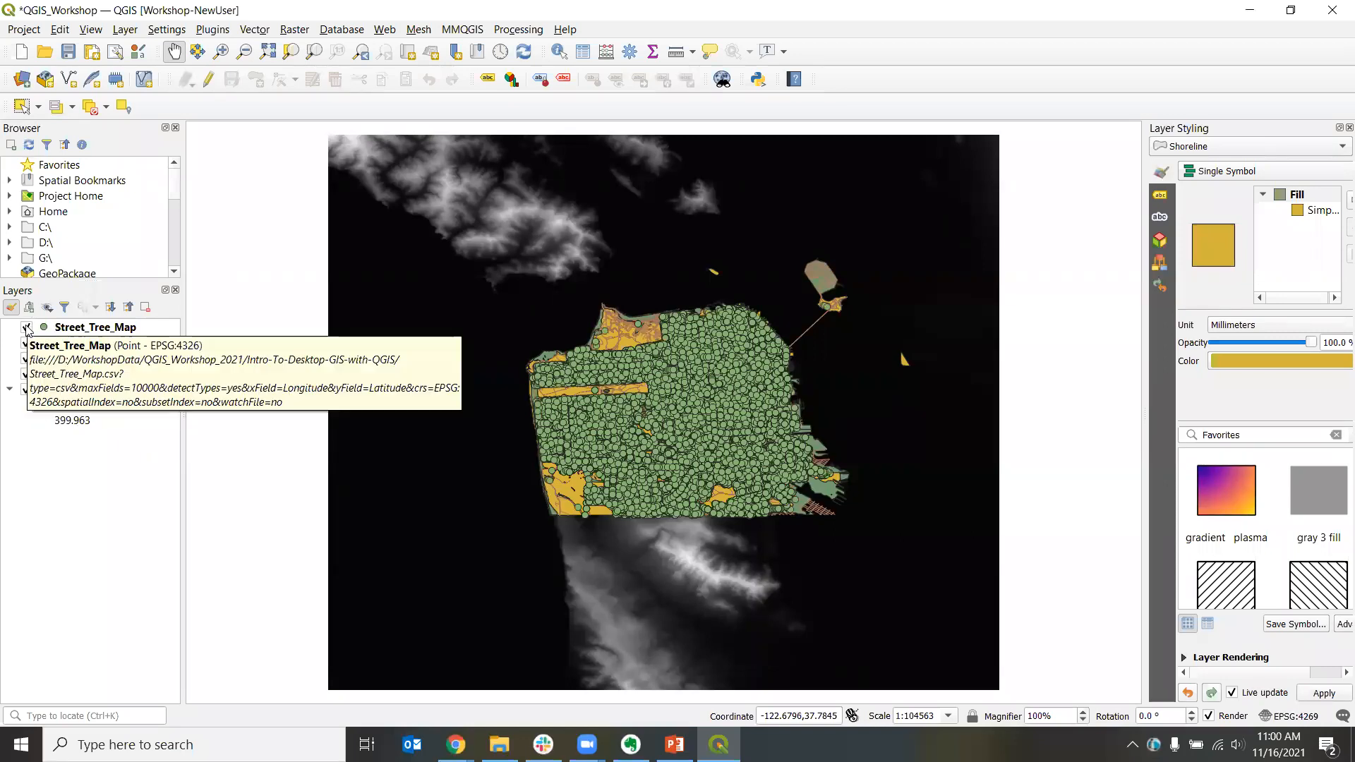
Step: Hide the Street_Tree_Map, StreetCenterlines, SeismicHazardZones and Shoreline layers, leaving only DEM_SF displayed
left_click(26, 328)
left_click(26, 344)
left_click(26, 359)
left_click(26, 374)
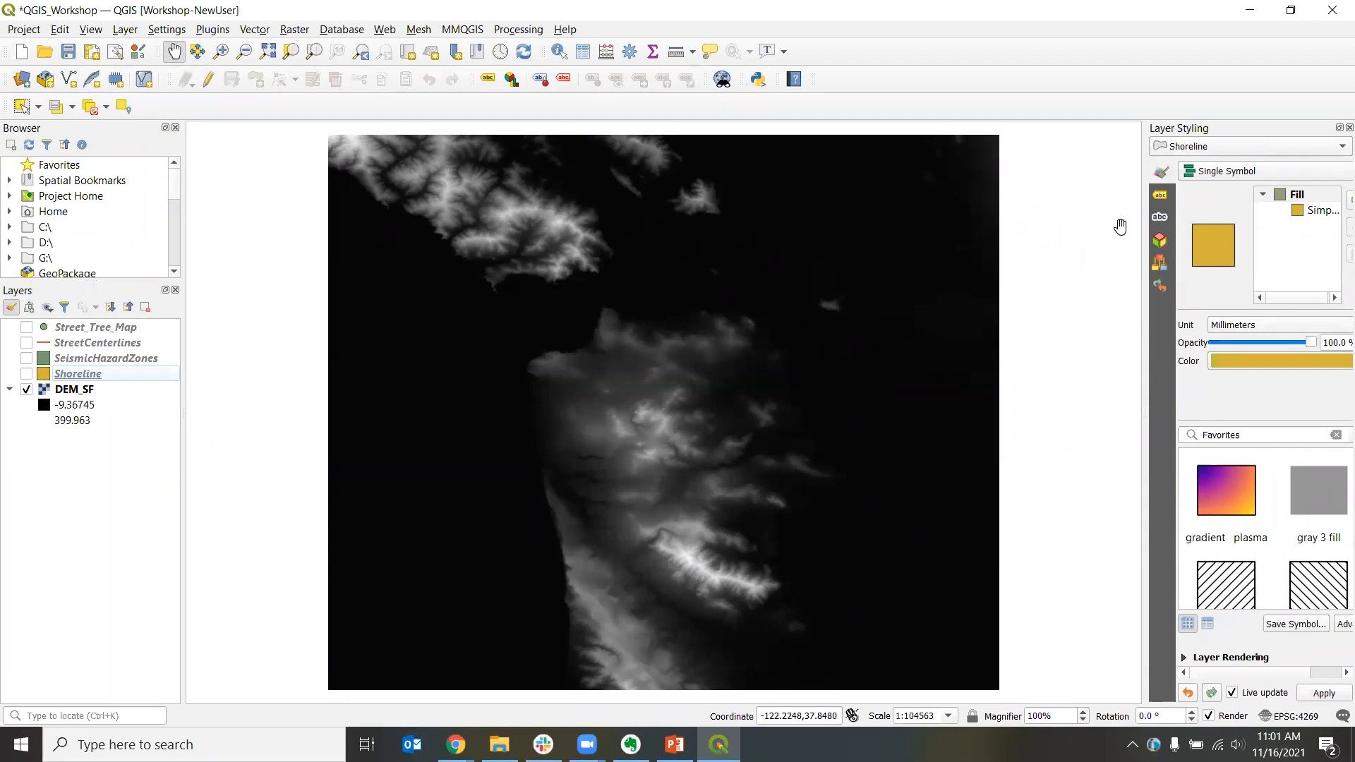
Step: Review the list of available panels and toolbars to check whether the Layer Styling Panel is enabled
right_click(1256, 111)
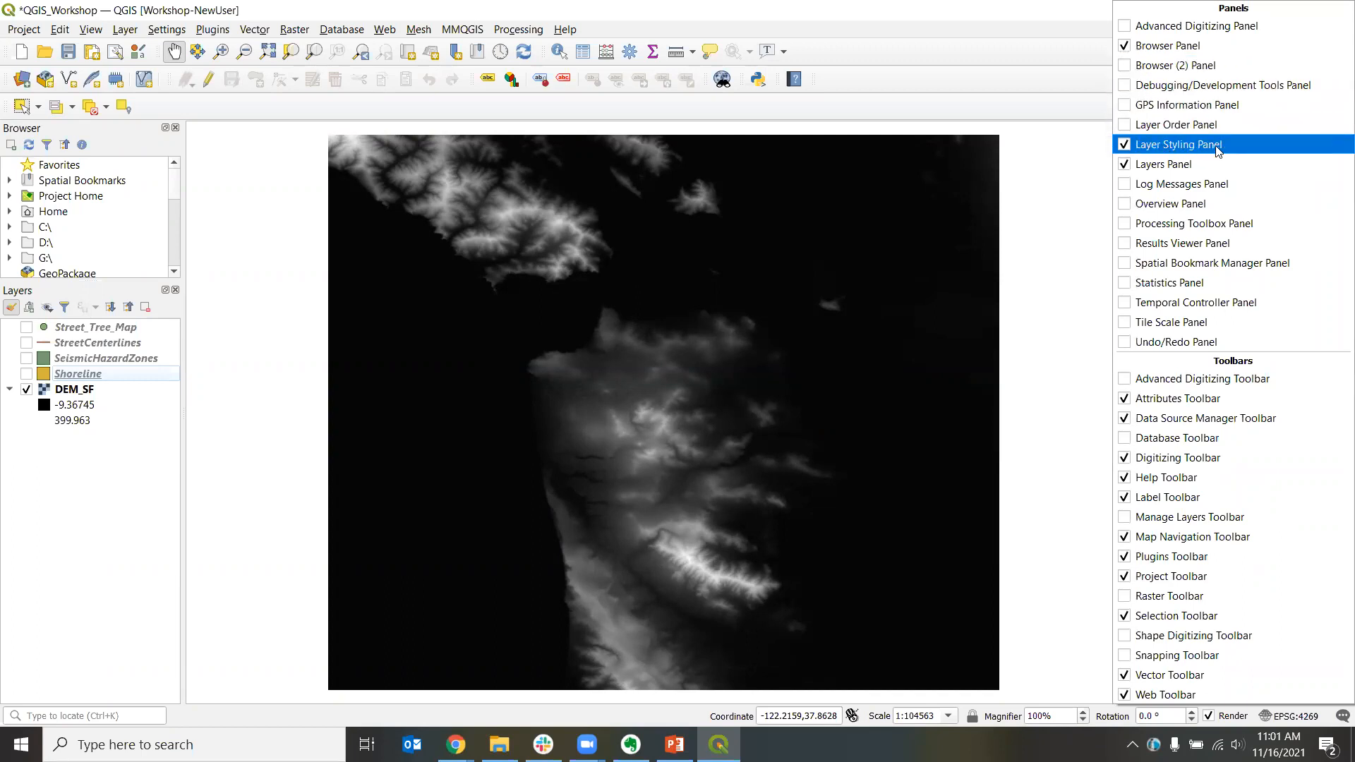
left_click(1112, 129)
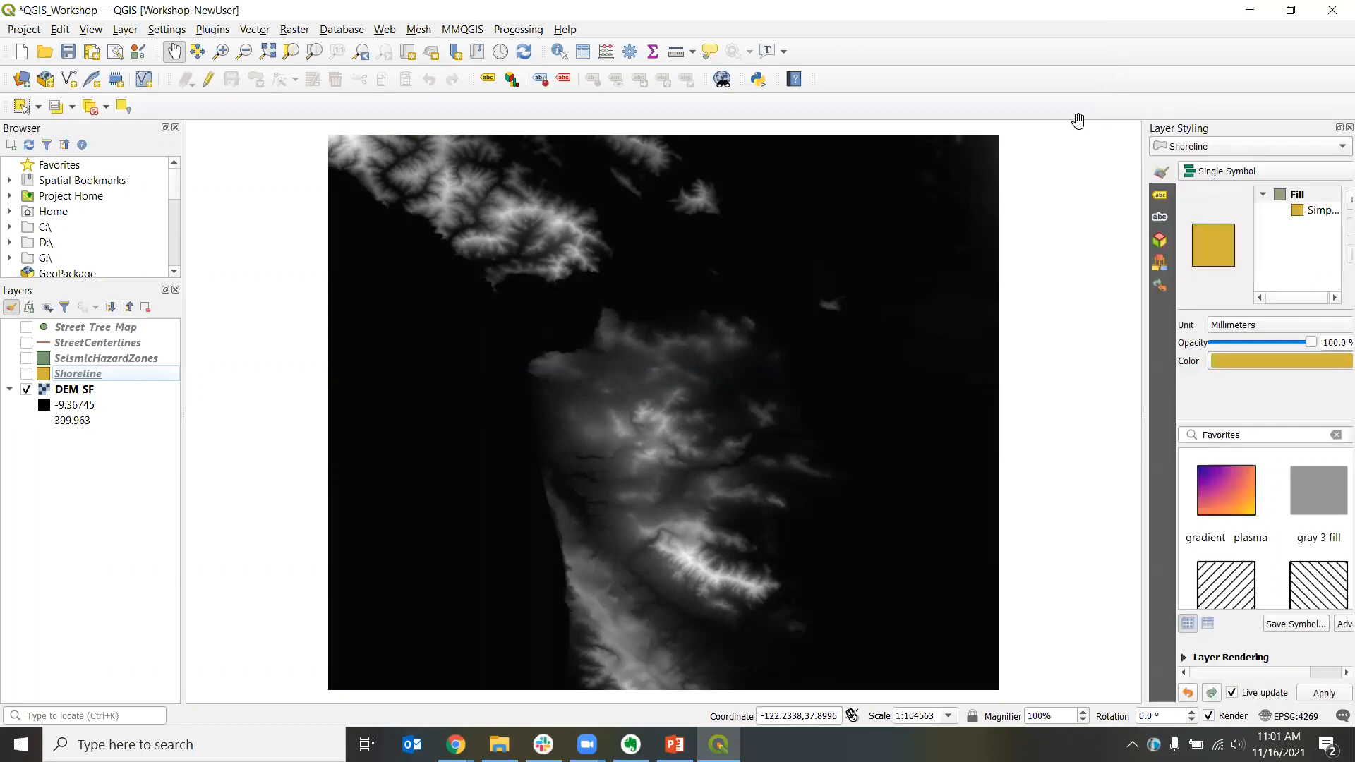
right_click(1235, 108)
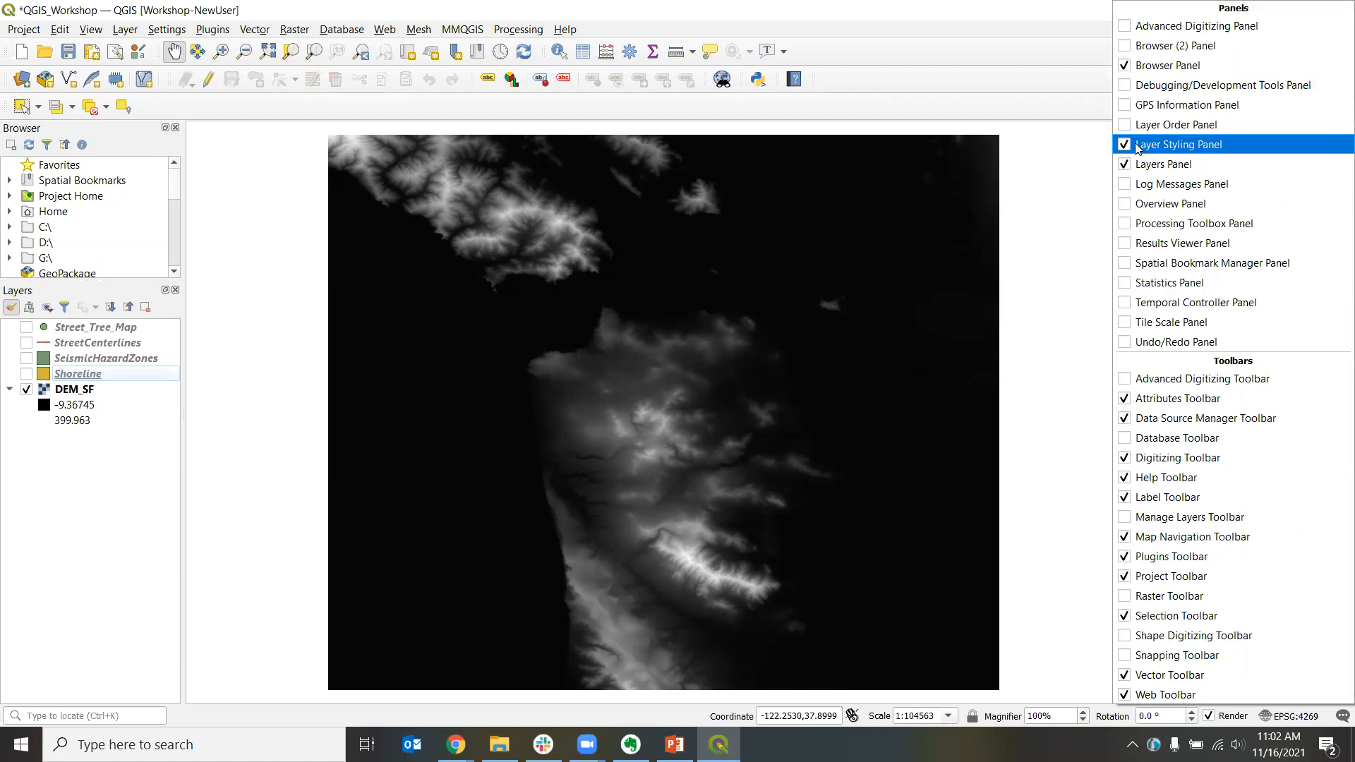
left_click(1069, 128)
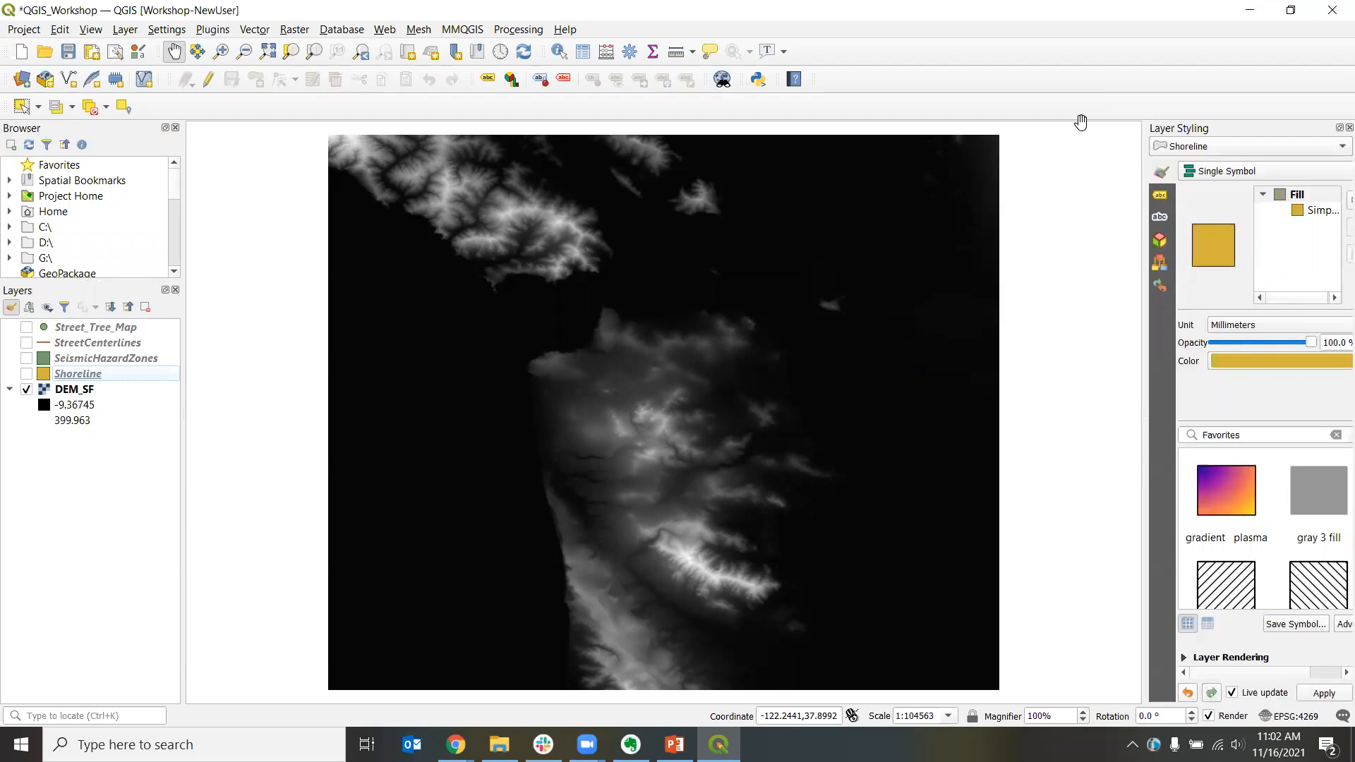
Step: Dock the selection toolbar at the end of the toolbar row above, and widen the Layer Styling panel to show all its options
left_click(7, 108)
left_click_drag(90, 115, 847, 77)
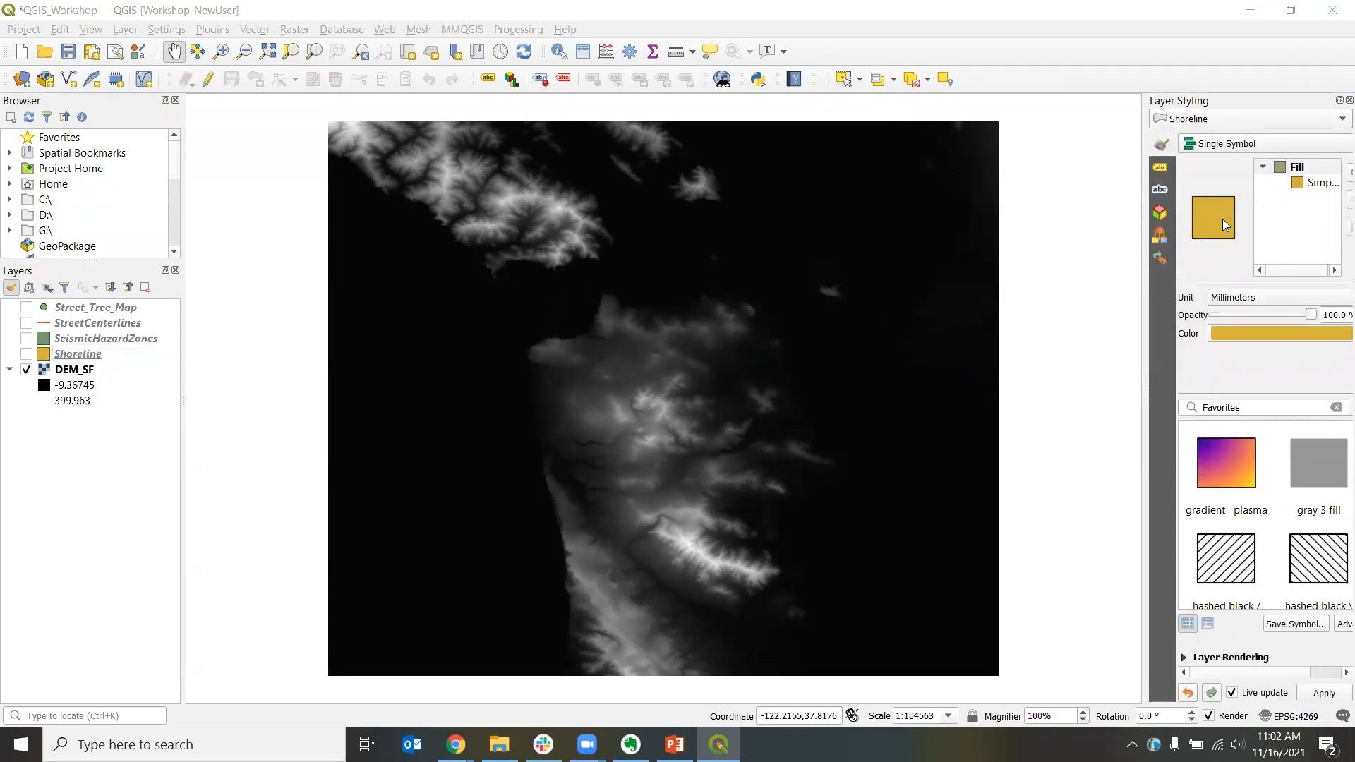
left_click(1140, 378)
left_click_drag(1139, 379, 1004, 379)
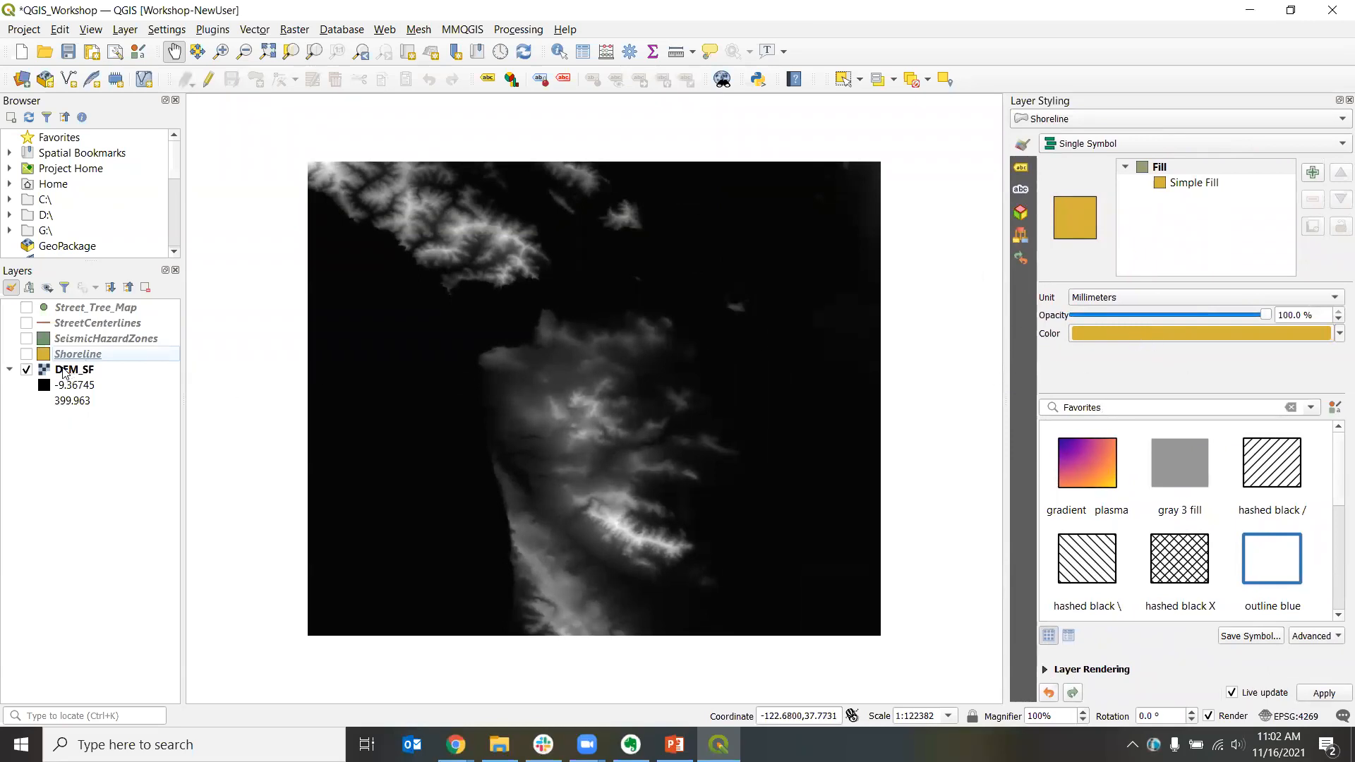
Step: Select the DEM_SF layer for styling and set its renderer to Singleband pseudocolor
left_click(62, 373)
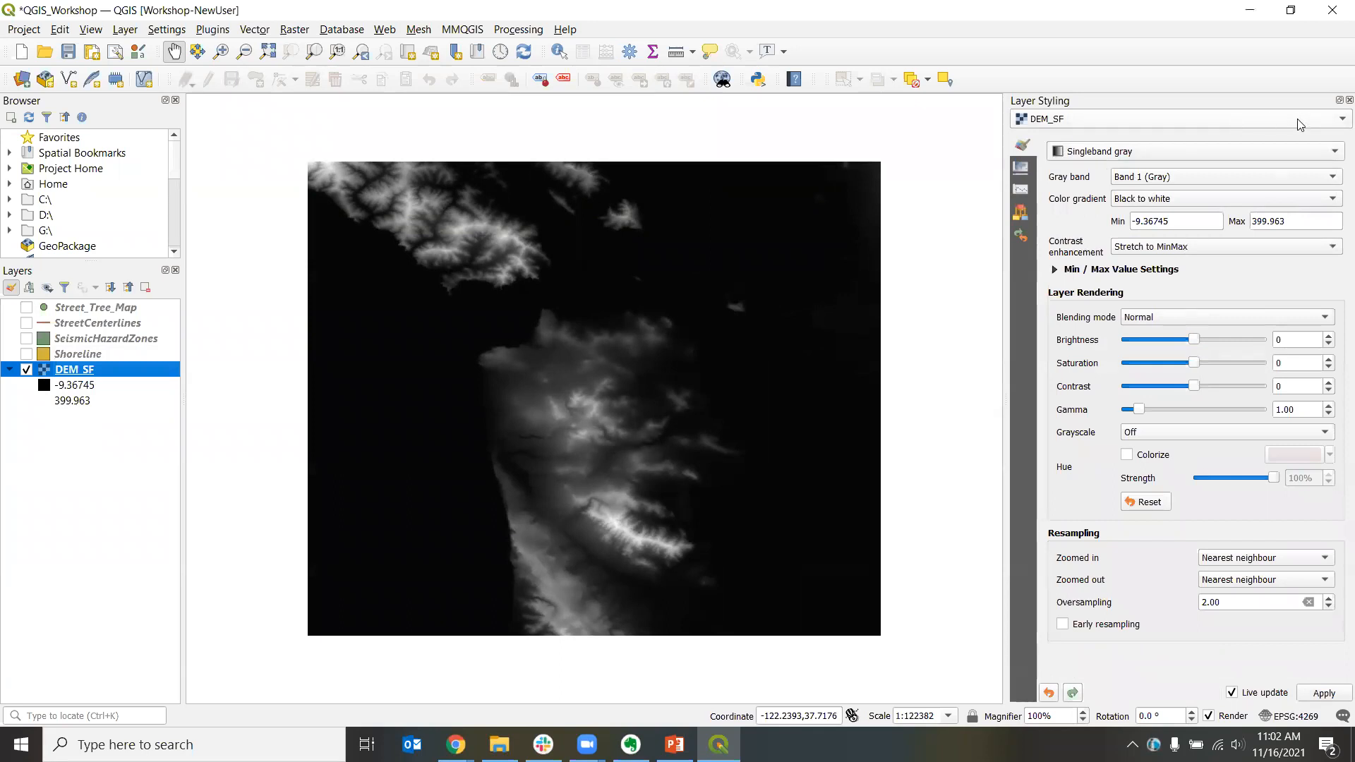
left_click(1279, 118)
left_click(1275, 118)
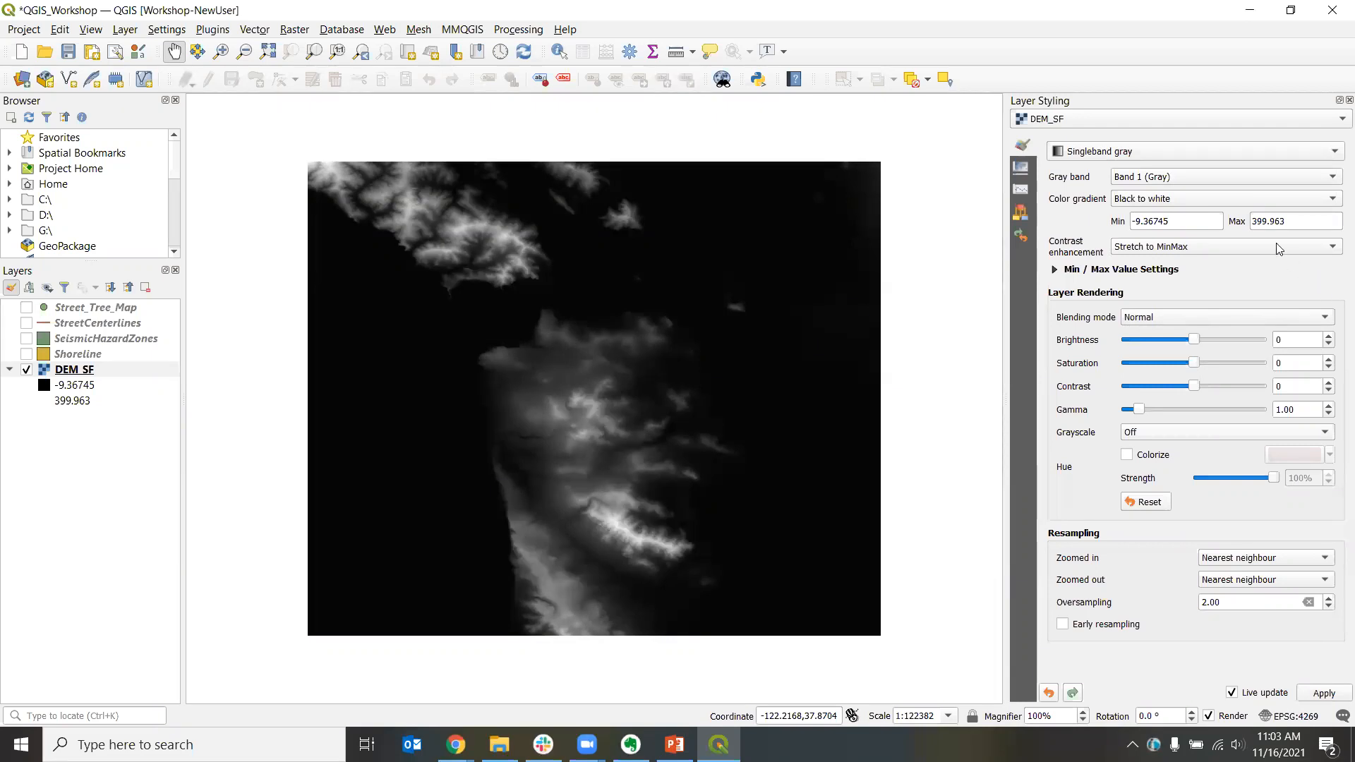
left_click(1168, 154)
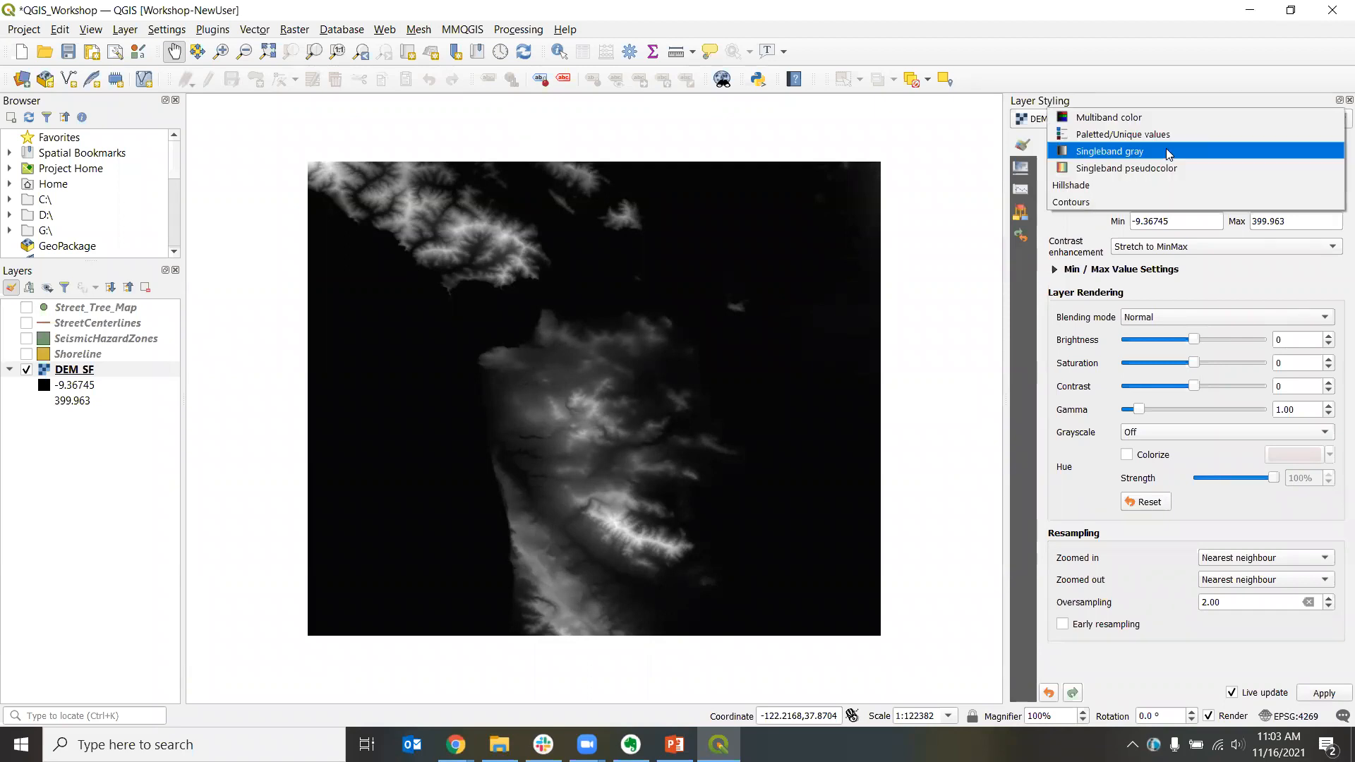
left_click(1127, 169)
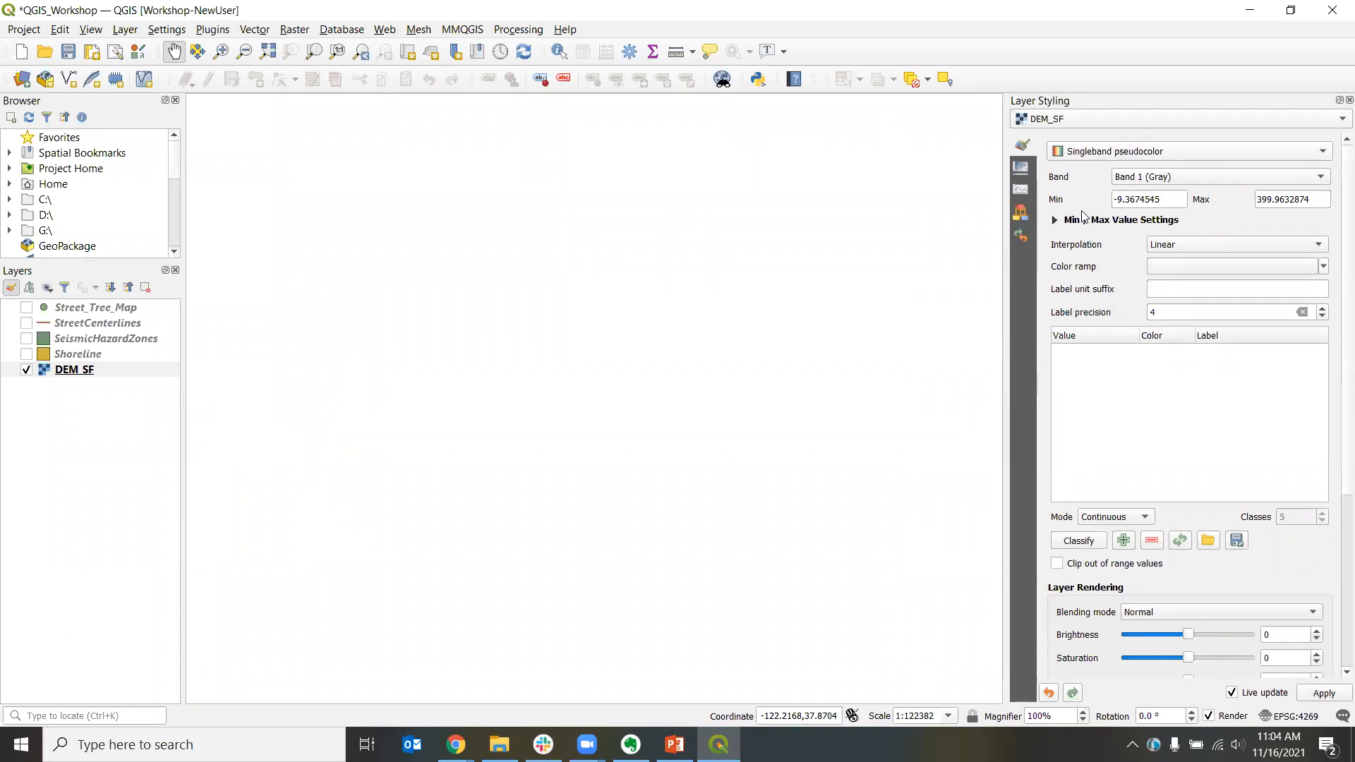
left_click(1121, 154)
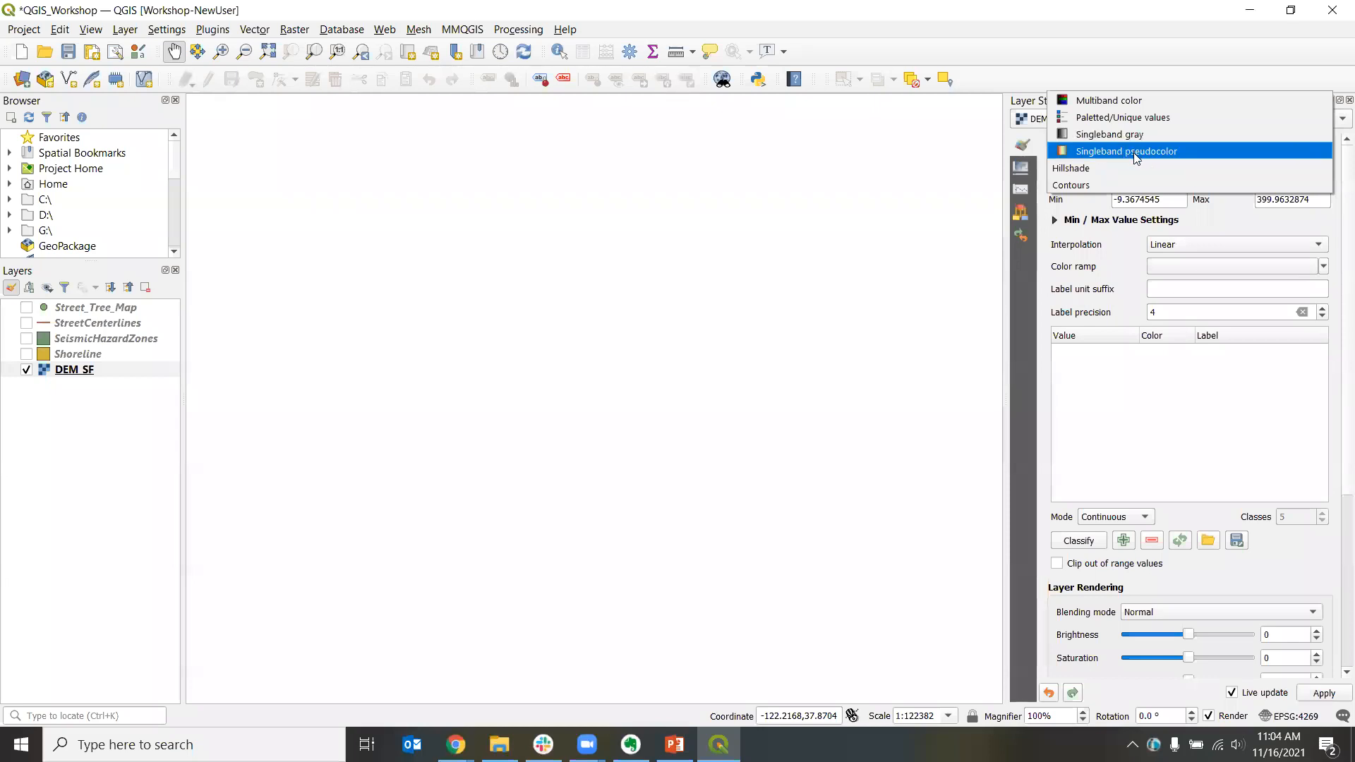
left_click(1136, 156)
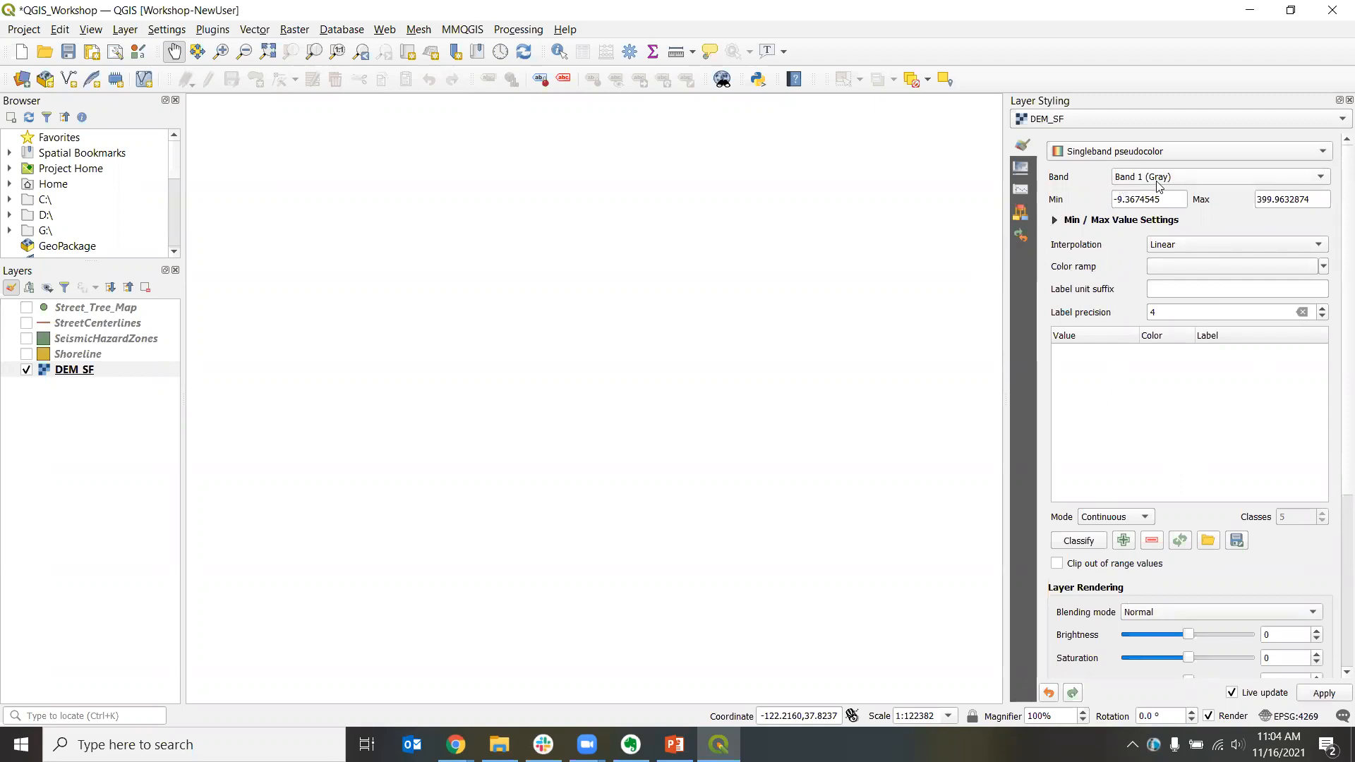
Step: Expand the DEM's Min / Max Value Settings and choose Whole raster as the statistics extent
left_click(1054, 222)
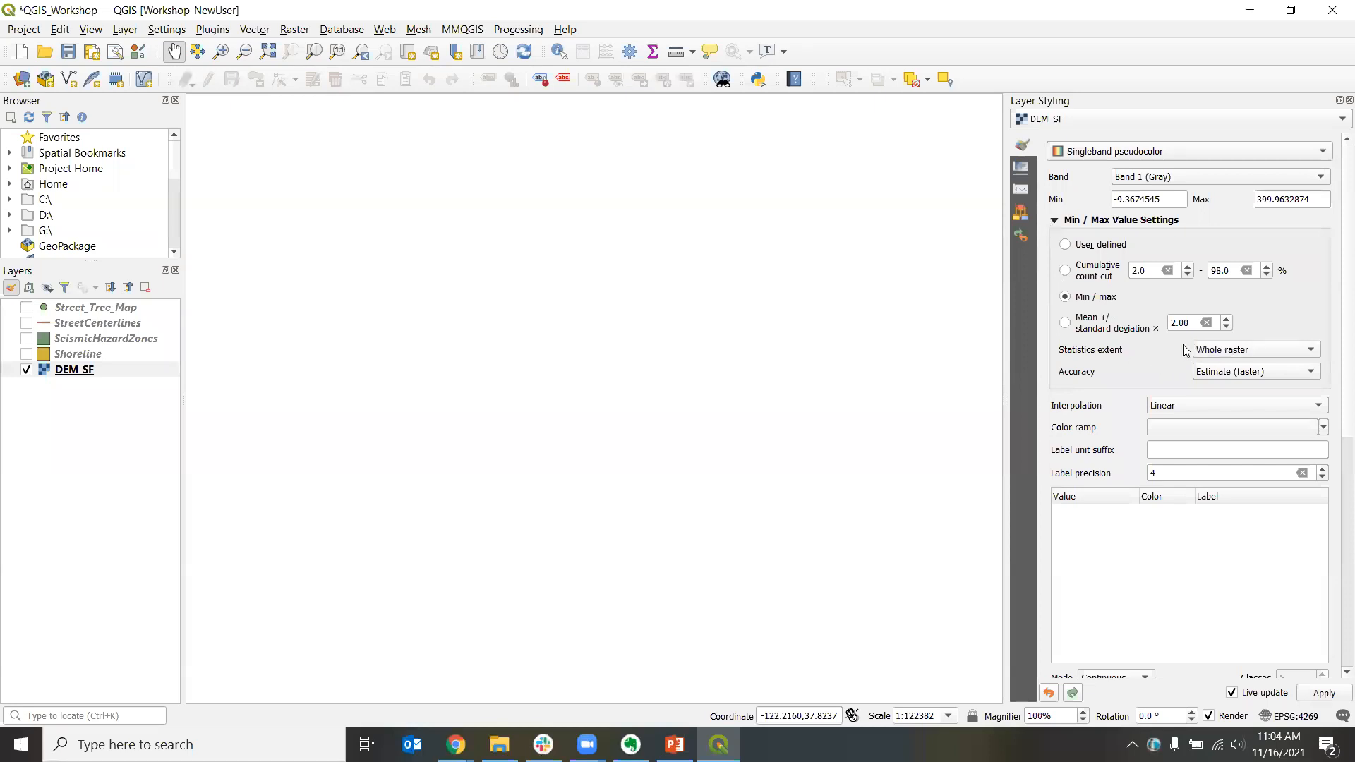
left_click(1248, 350)
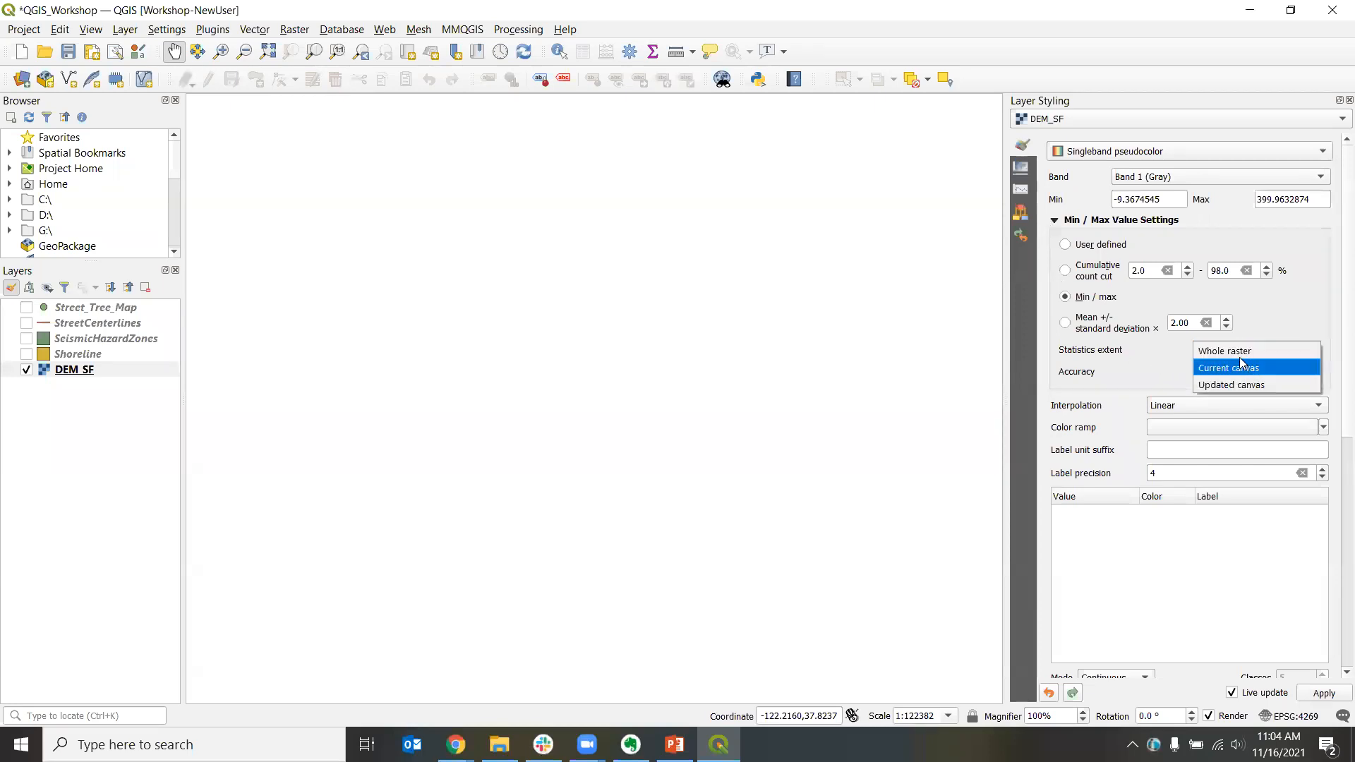
left_click(1235, 350)
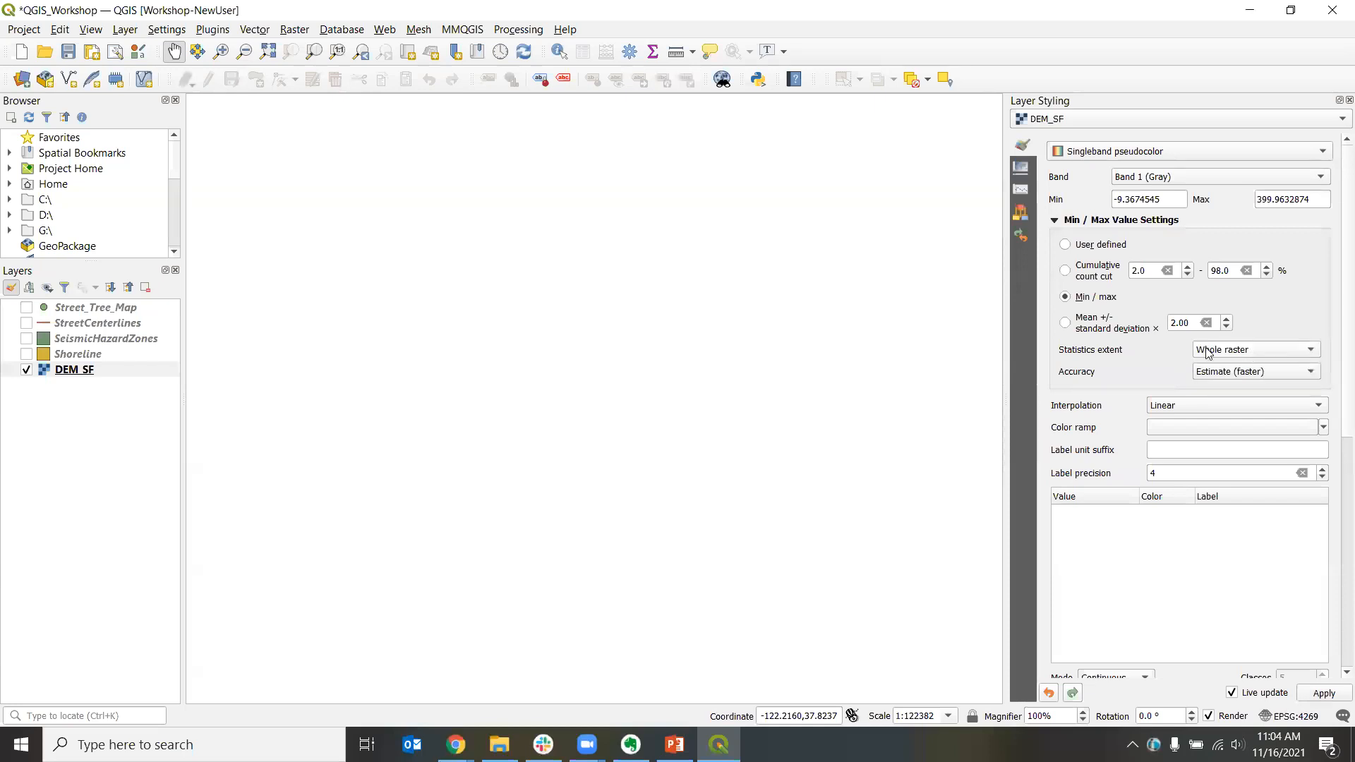
Step: Set the DEM's min/max accuracy to Actual (slower) and start a new color ramp of type Catalog: cpt-city
left_click(1250, 376)
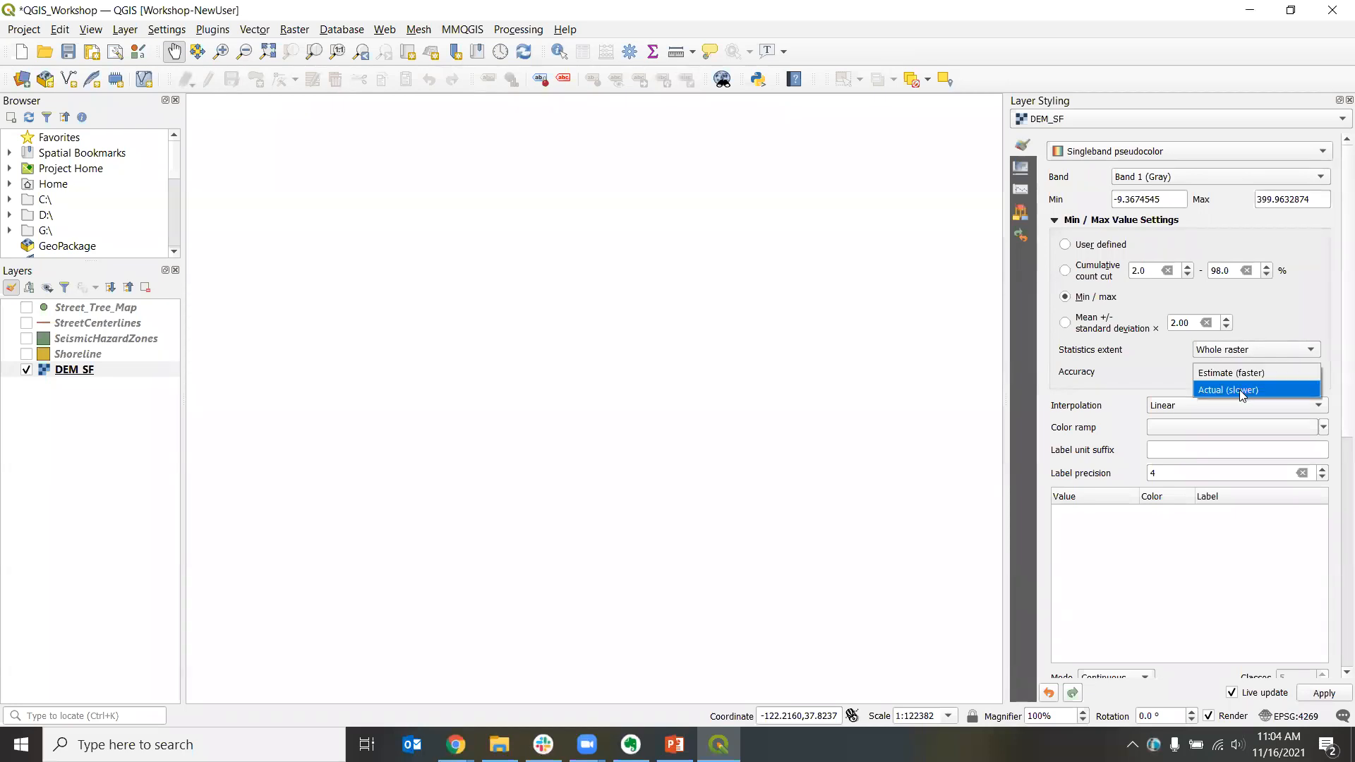
left_click(1239, 389)
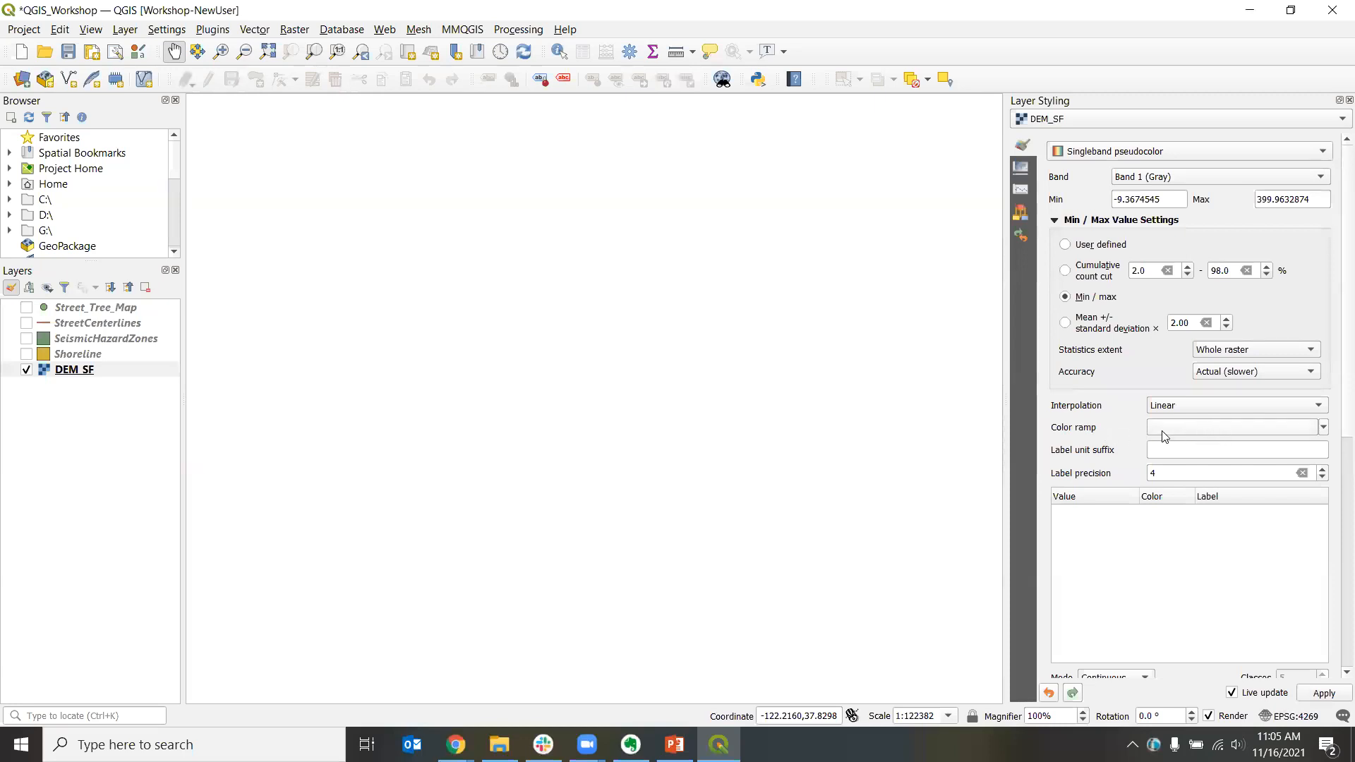
left_click(1322, 428)
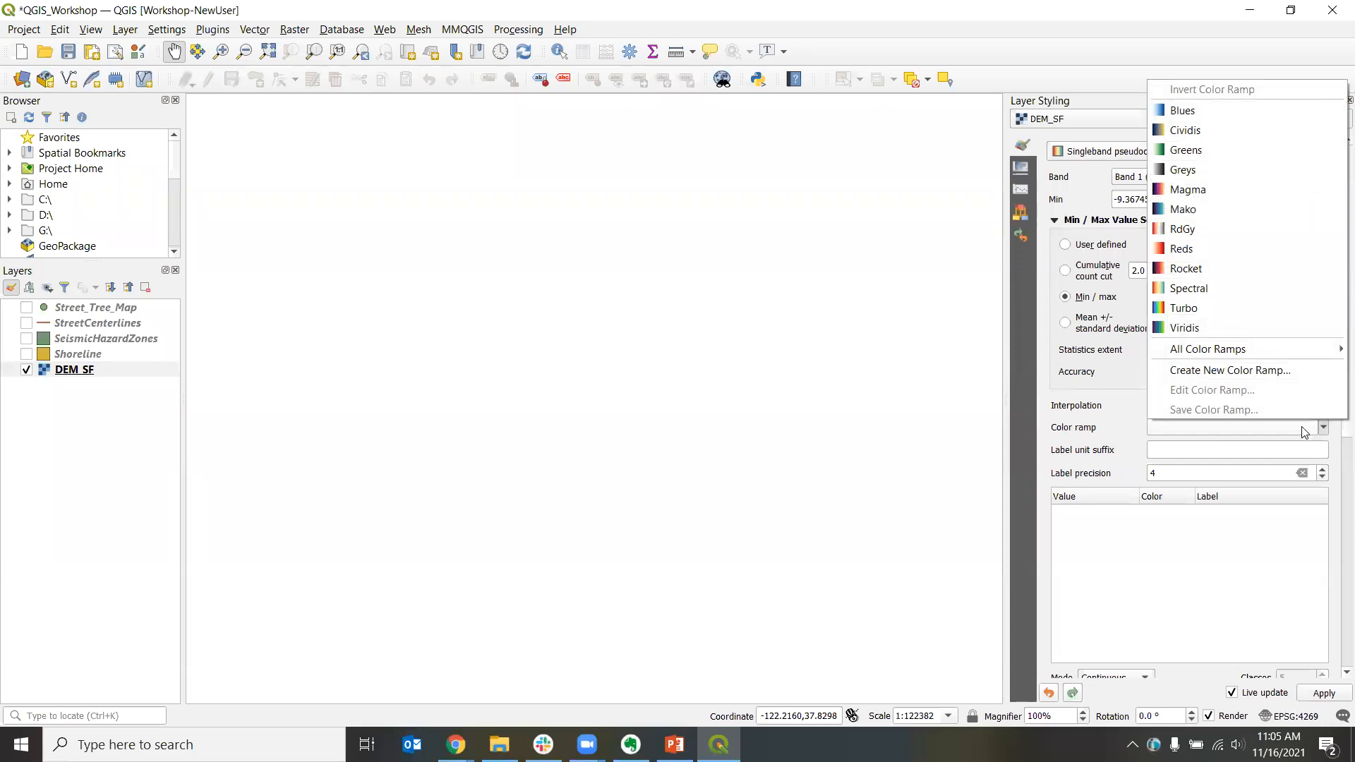
left_click(1246, 377)
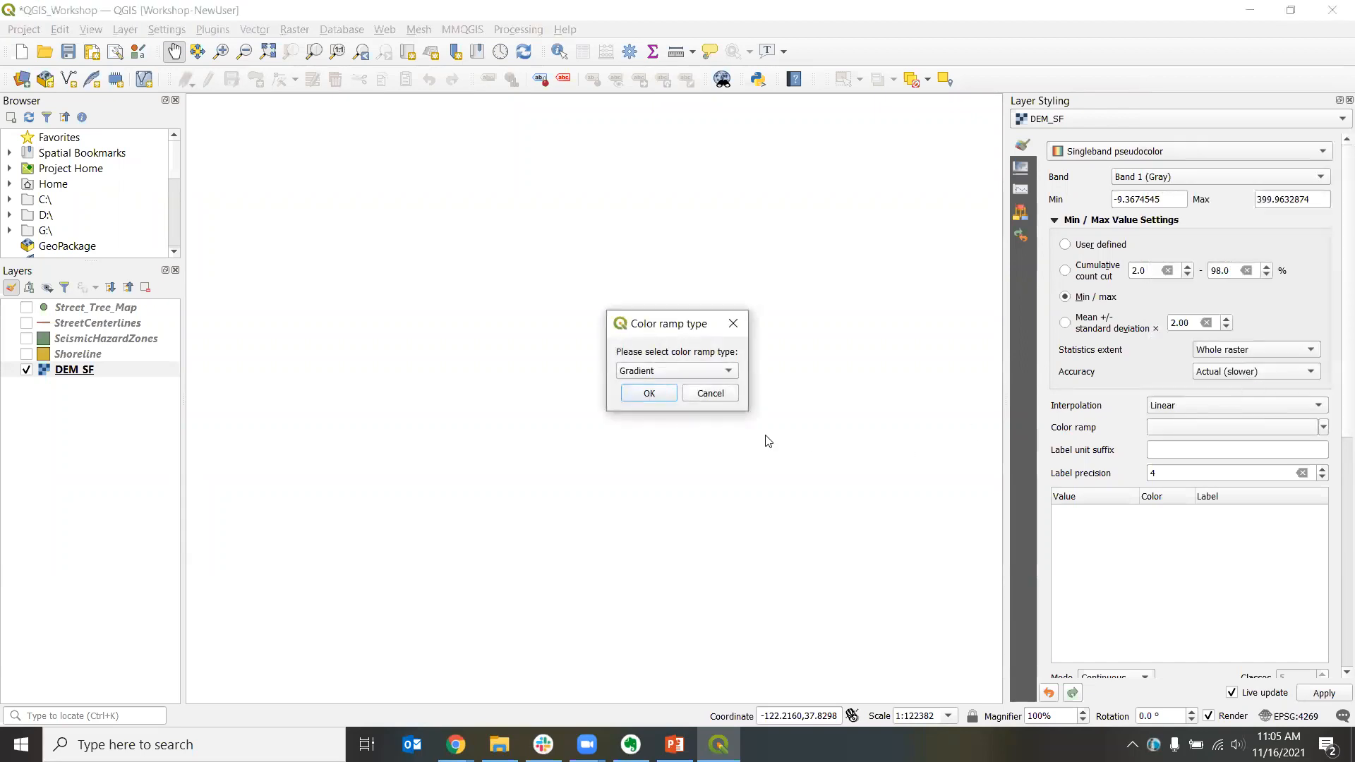
left_click(652, 372)
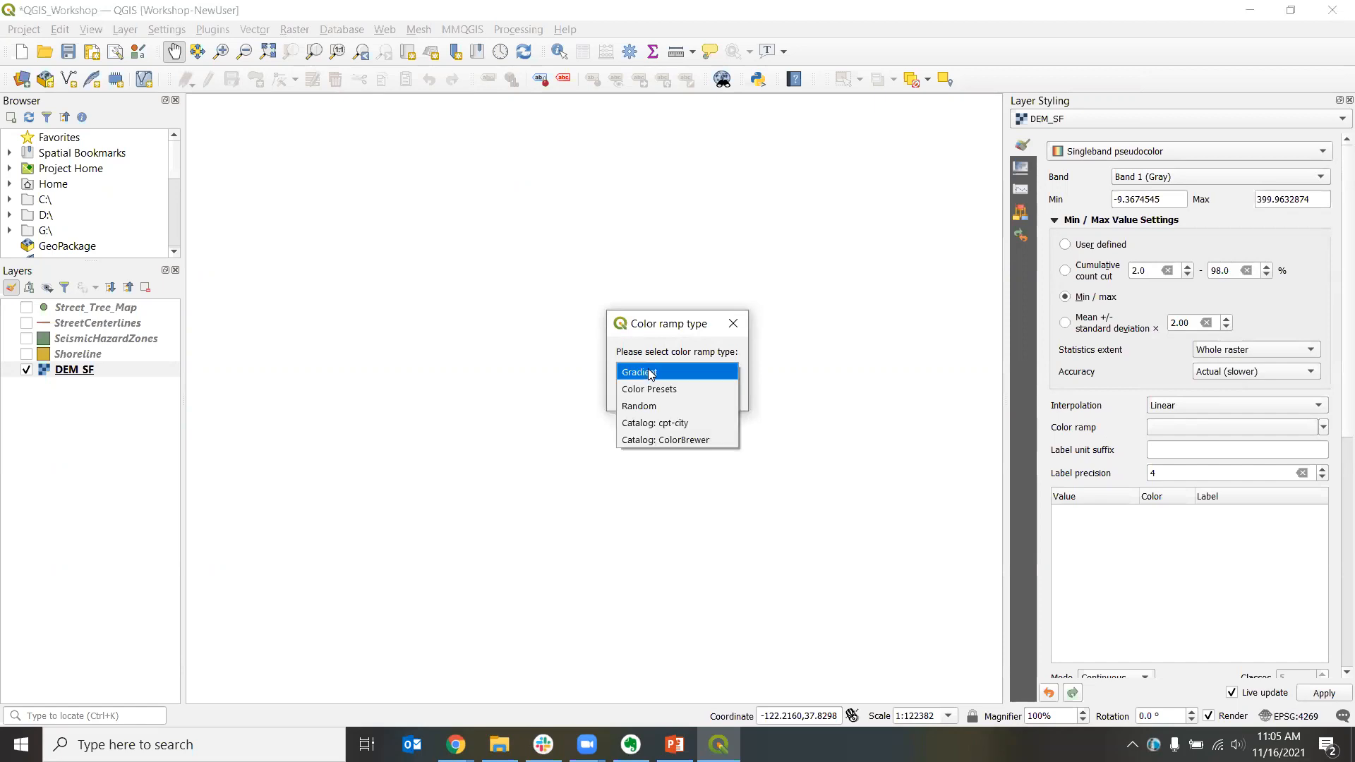
left_click(693, 422)
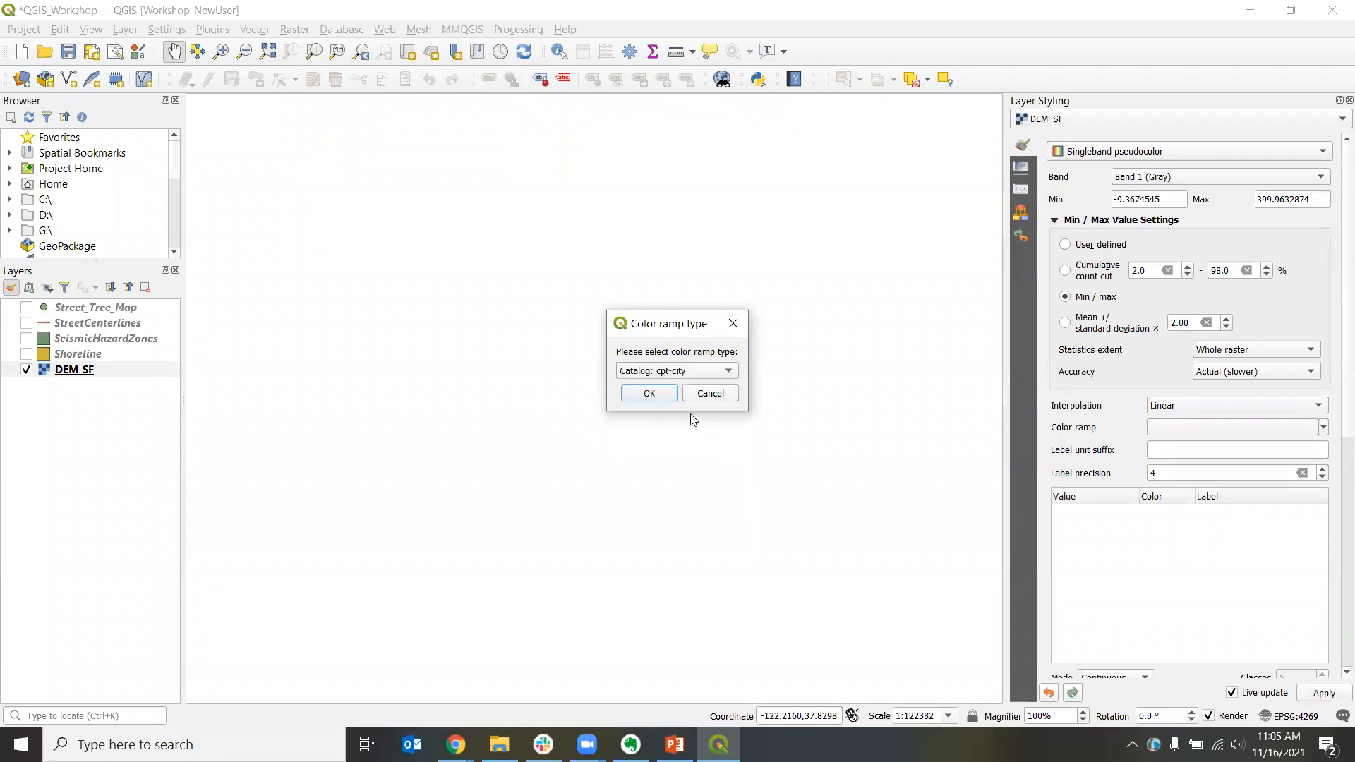
left_click(647, 395)
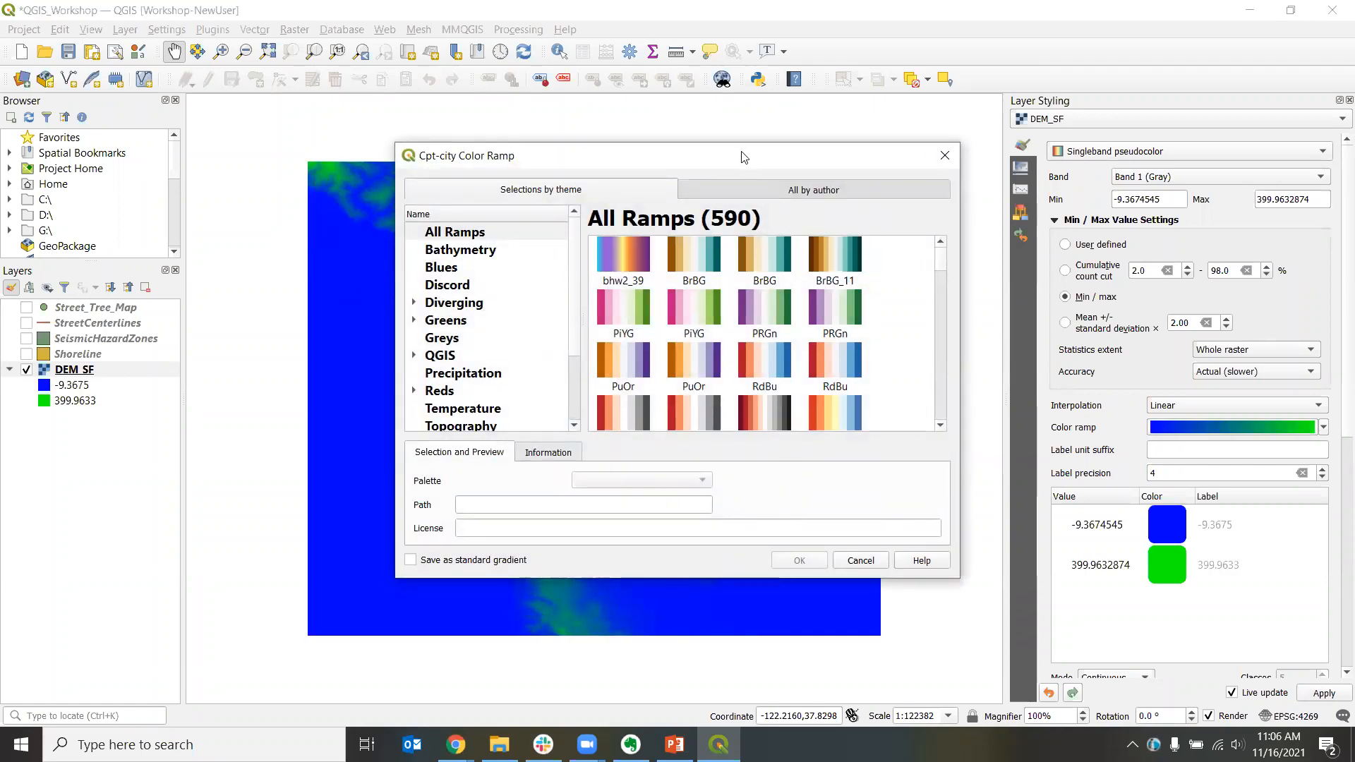
Step: Choose the cd-a palette from the cpt-city Topography theme as the DEM's color ramp
left_click_drag(750, 157, 1019, 192)
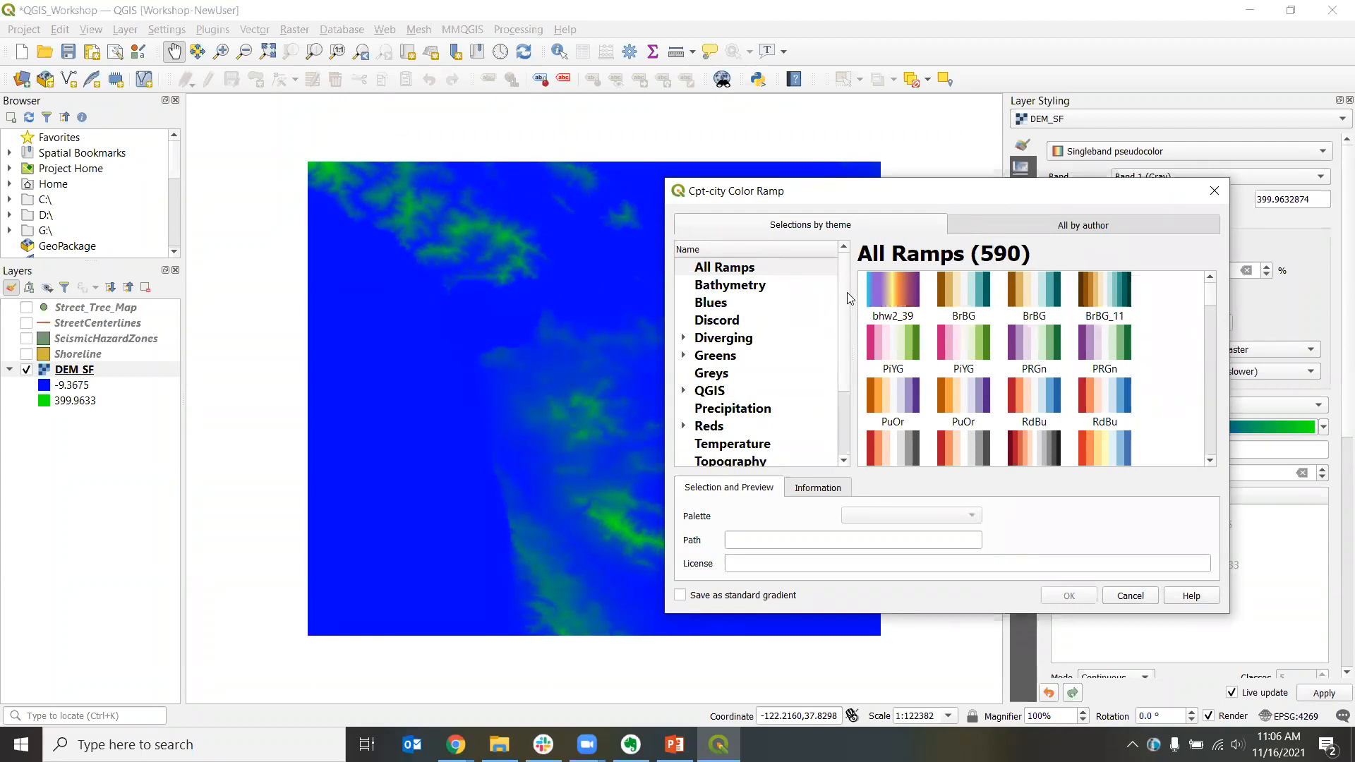
scroll(849, 303, "down", 1)
scroll(845, 338, "up", 1)
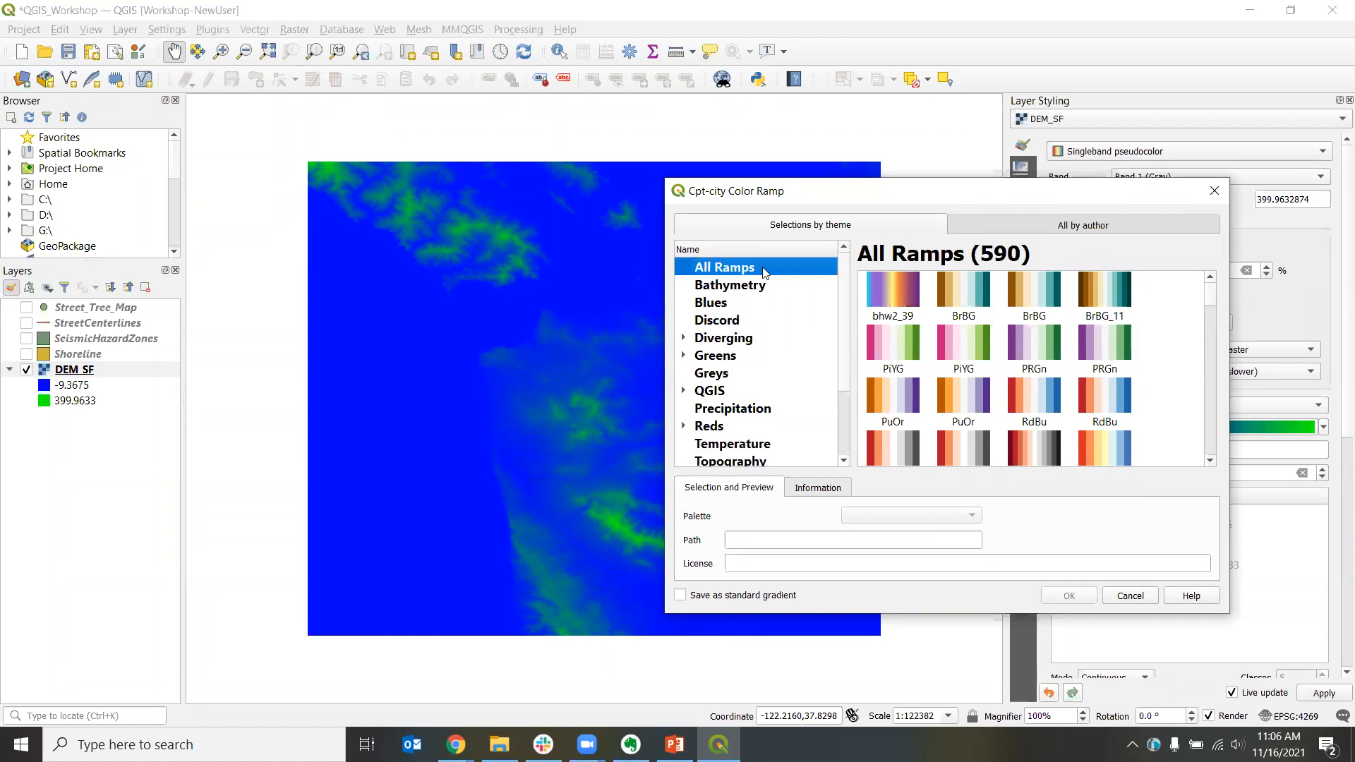
scroll(848, 354, "down", 5)
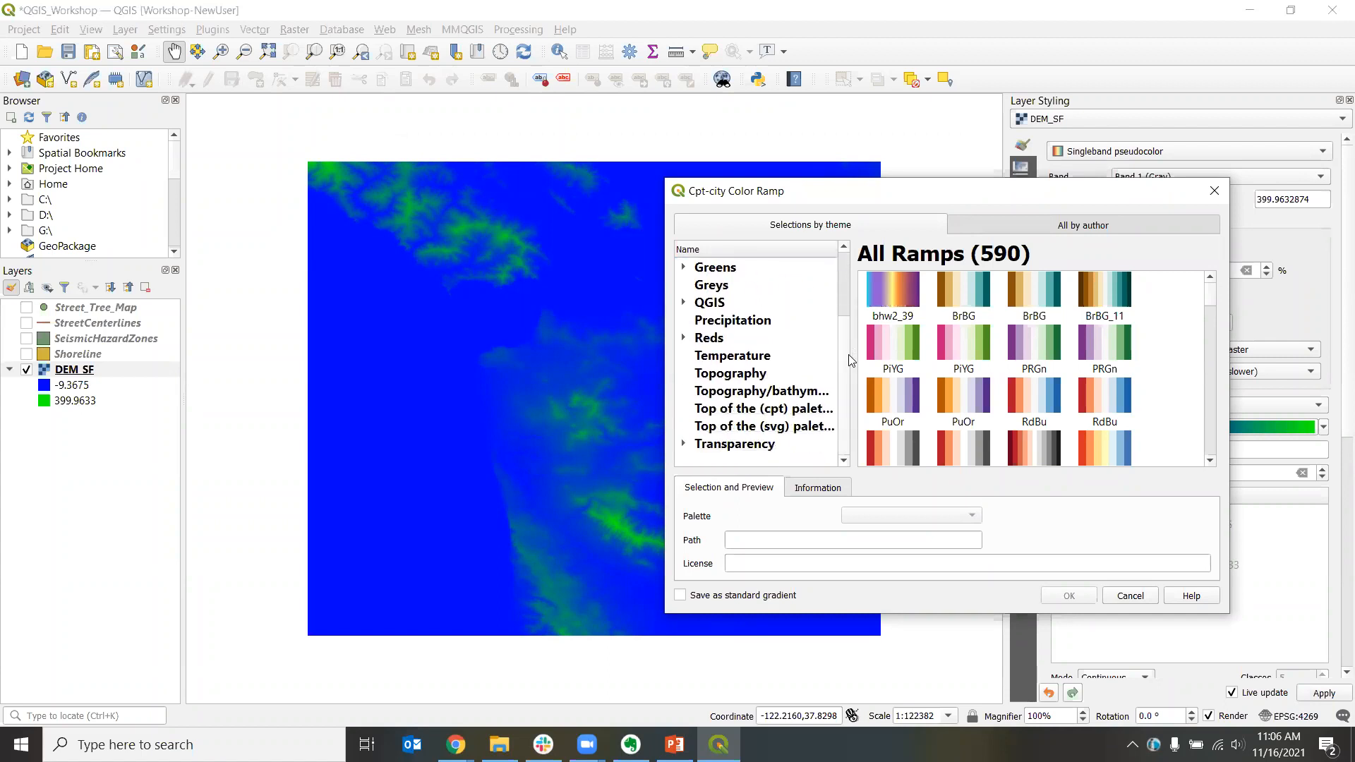
left_click(718, 379)
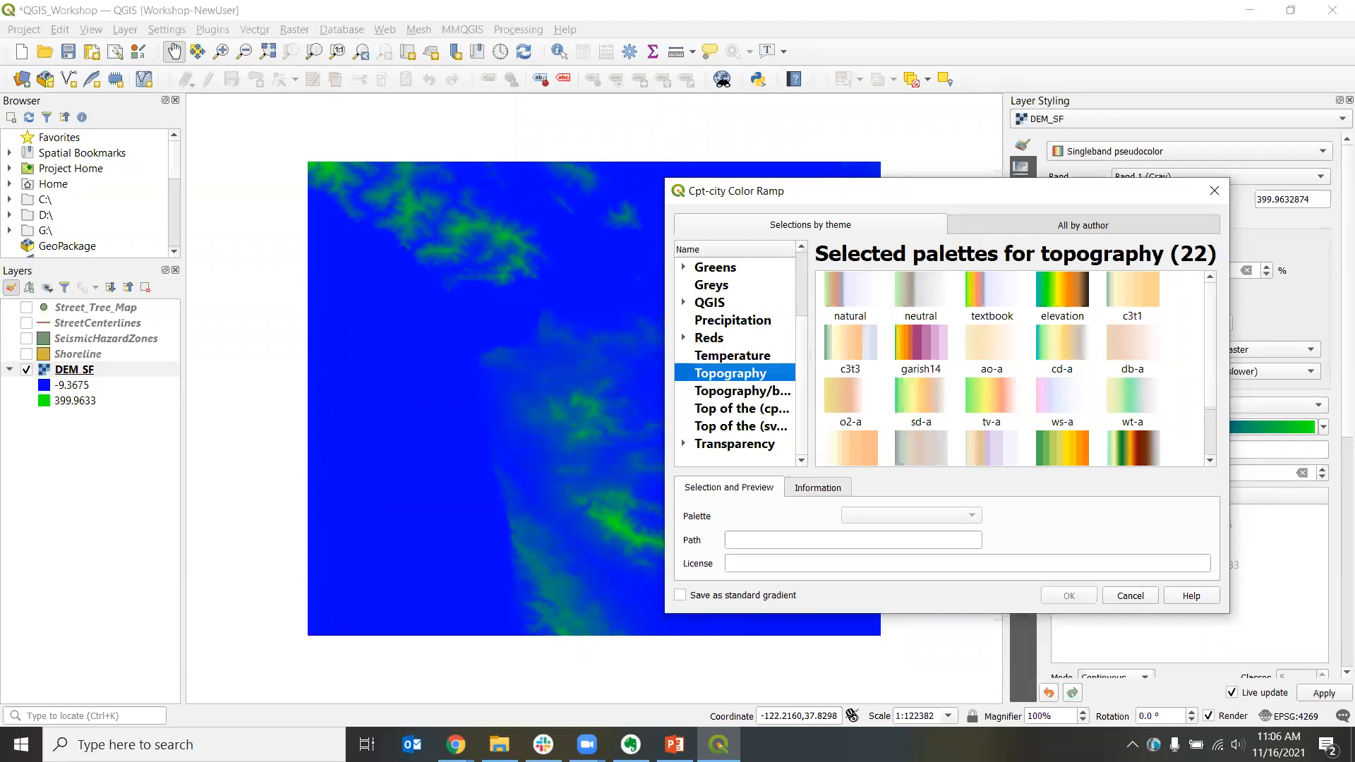
left_click(1062, 346)
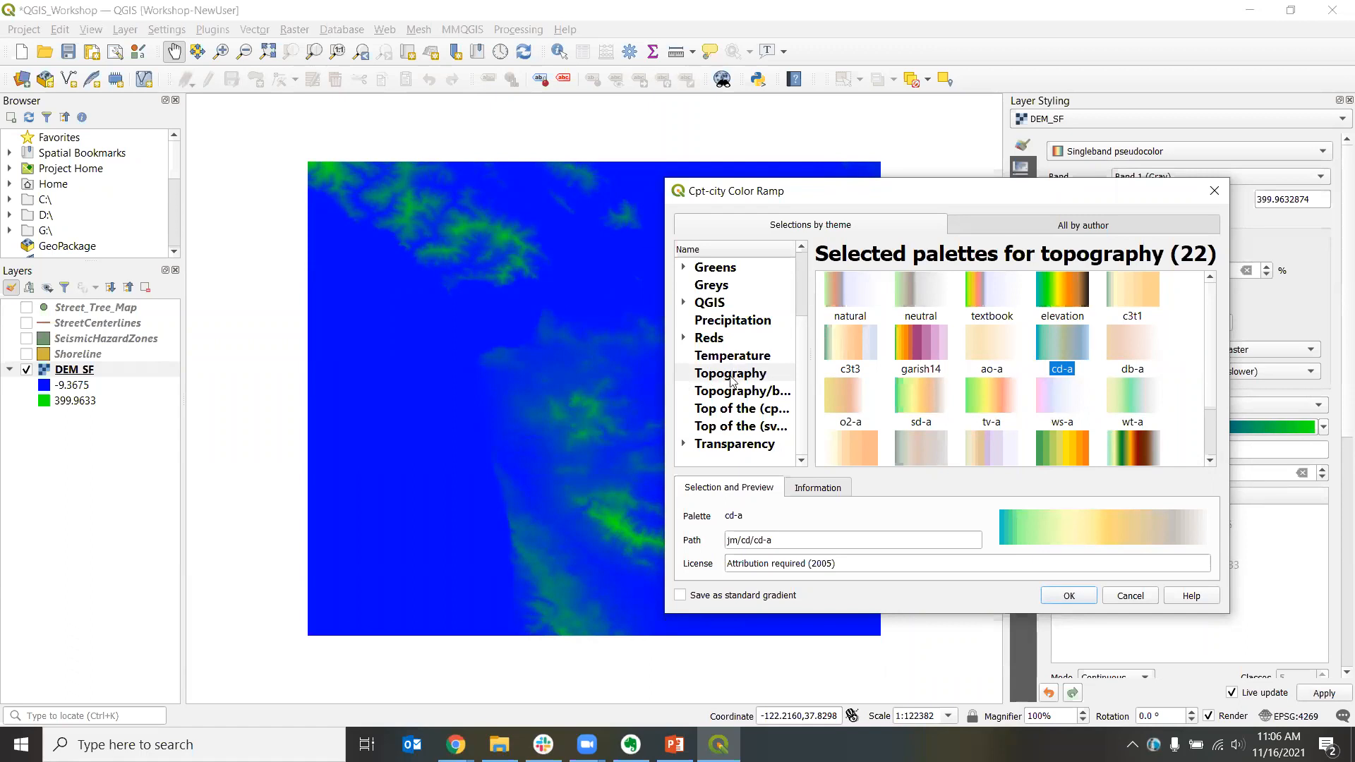
left_click(1069, 596)
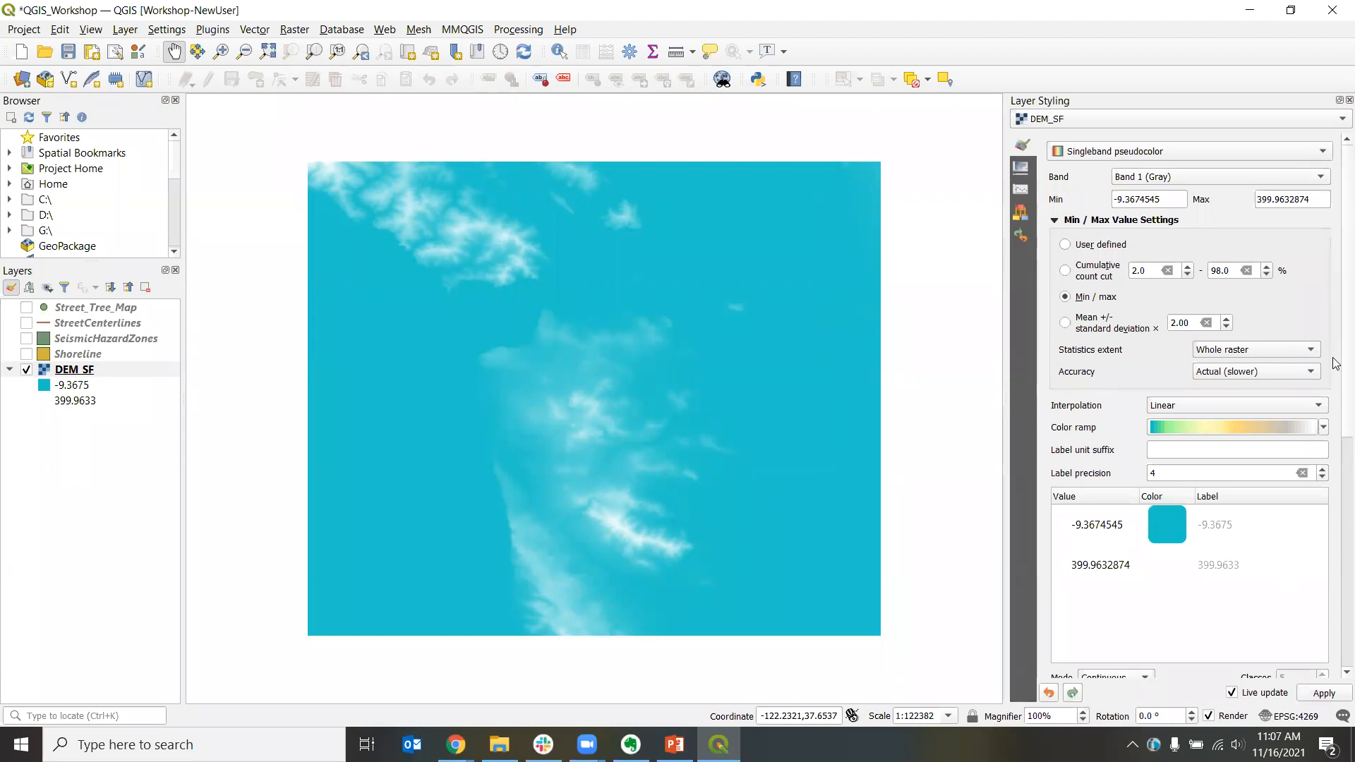
Step: Review the DEM's remaining styling options, including layer rendering, resampling and the available classification modes
scroll(1337, 397, "down", 10)
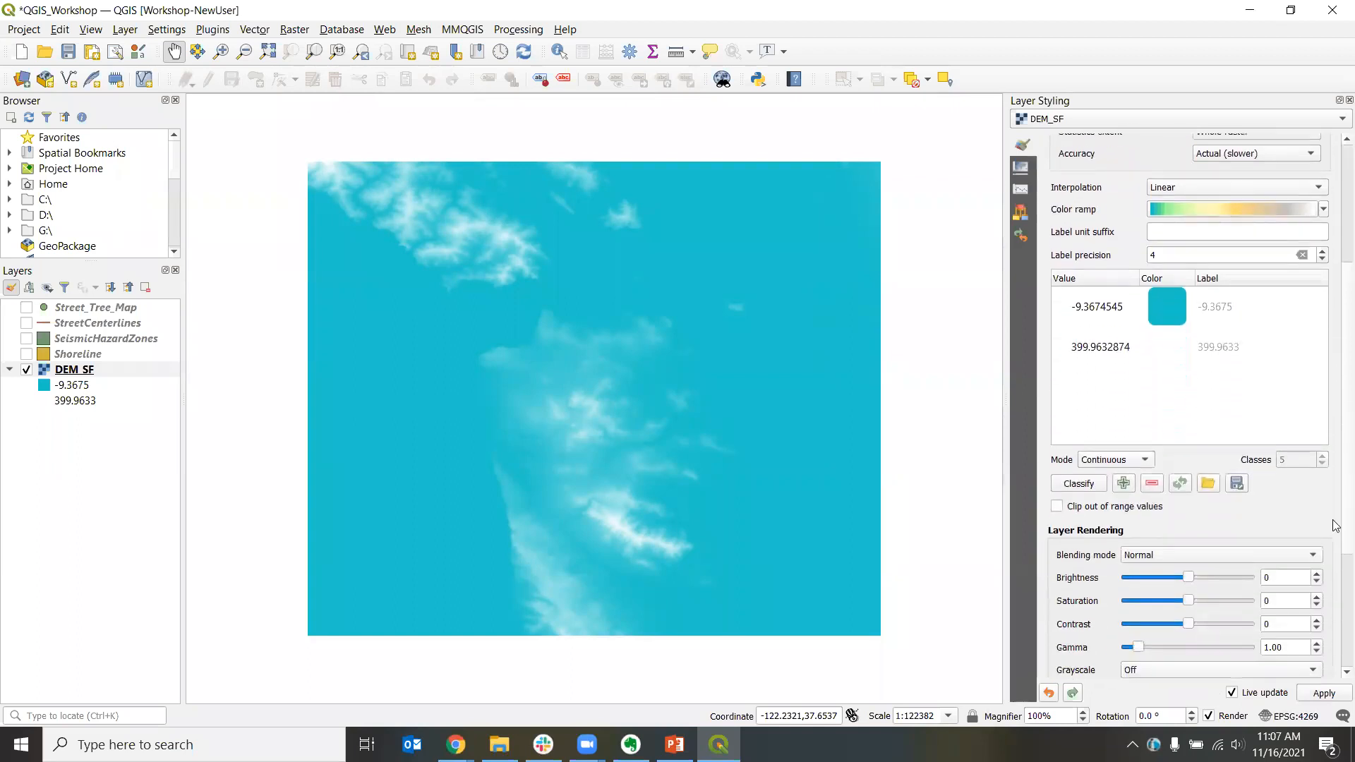
scroll(1337, 397, "down", 1)
scroll(1337, 397, "up", 6)
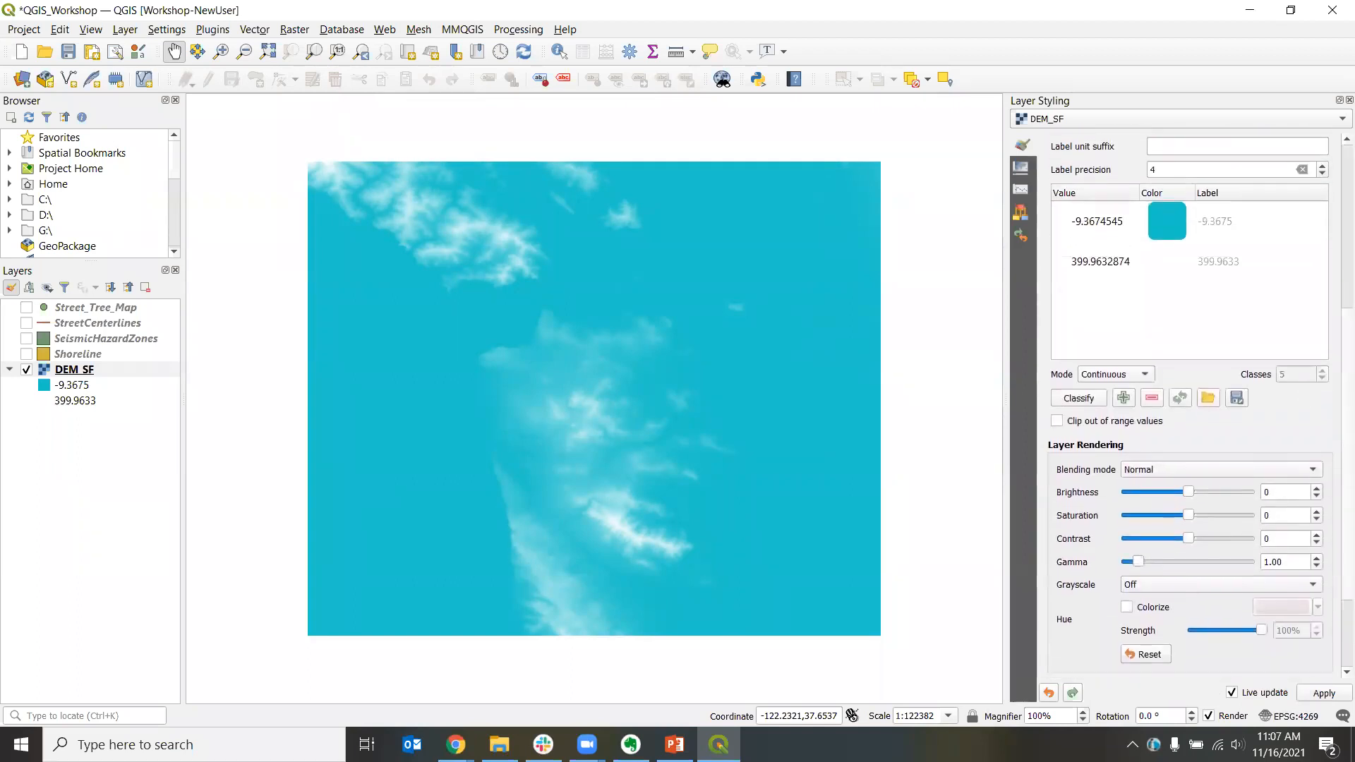
scroll(1337, 398, "down", 6)
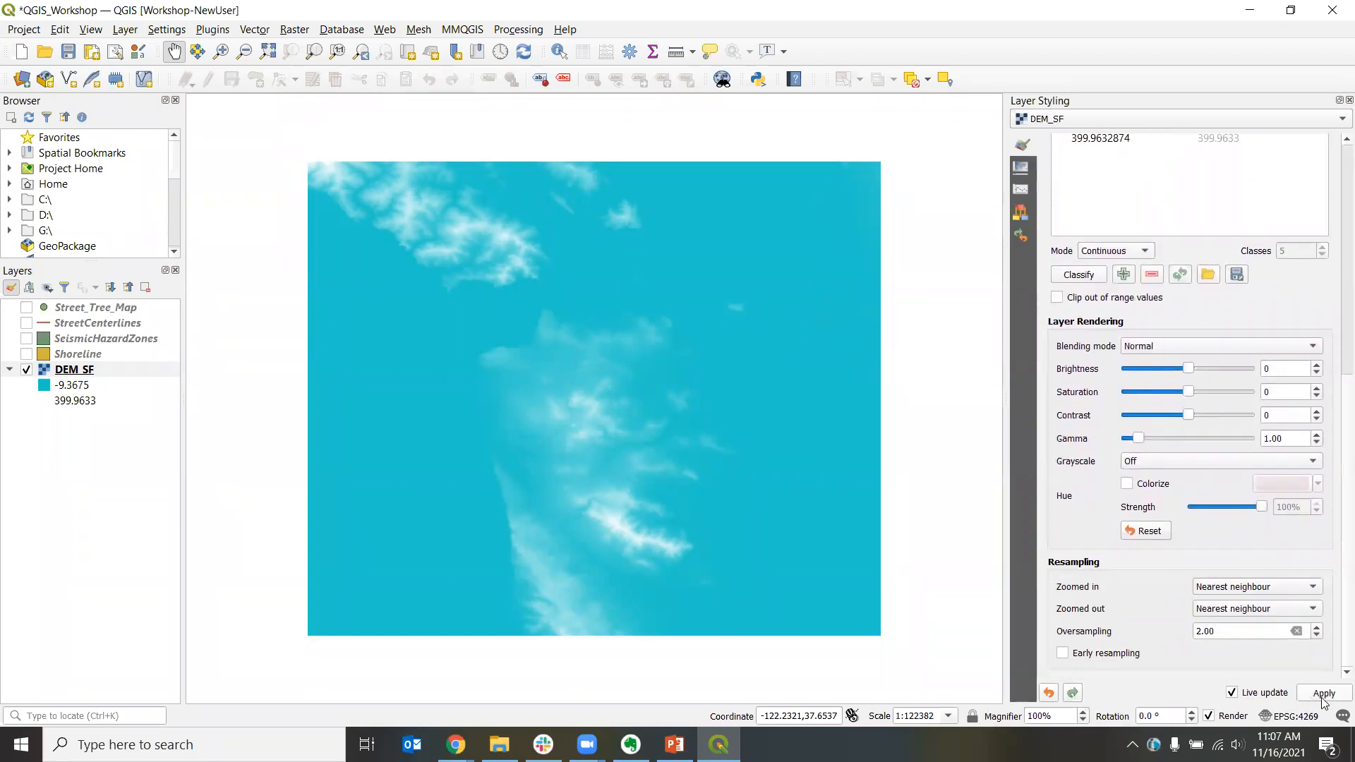
scroll(1336, 494, "up", 5)
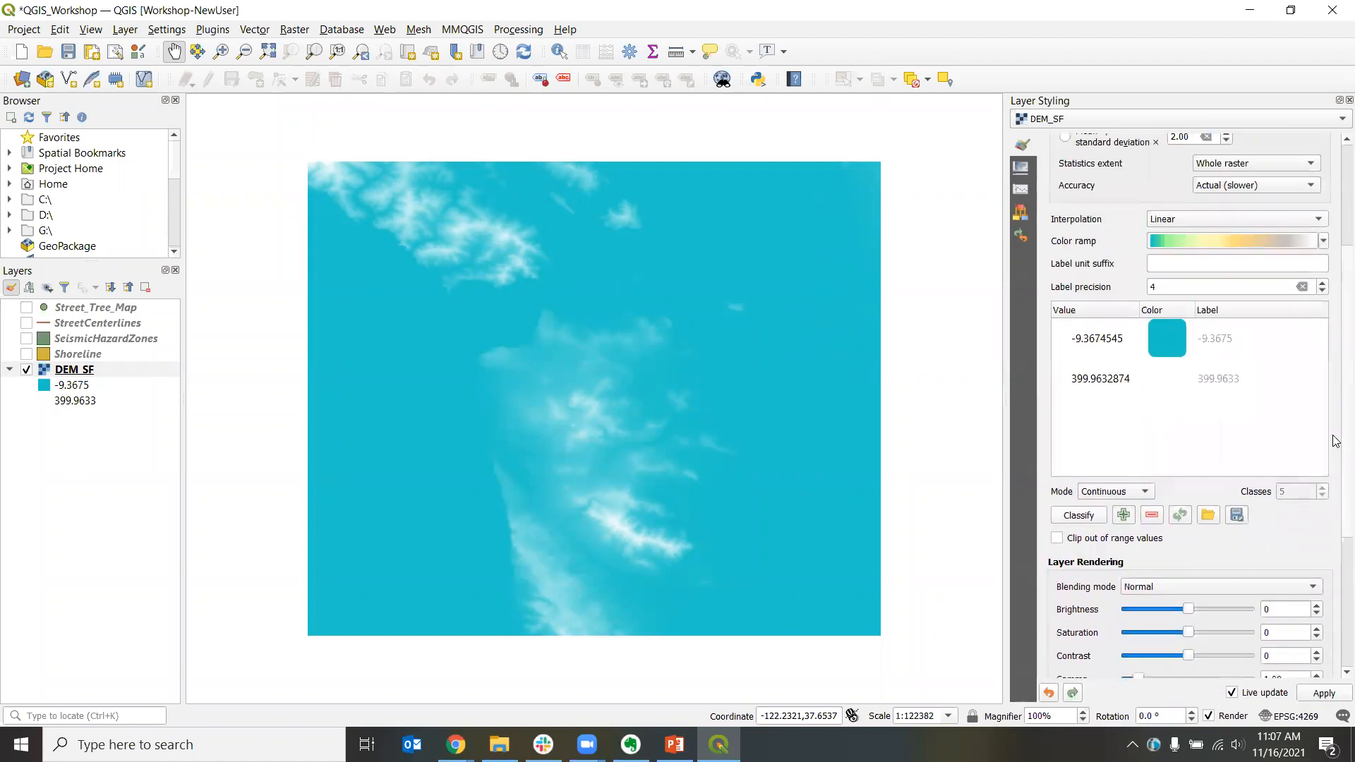
scroll(1336, 387, "down", 1)
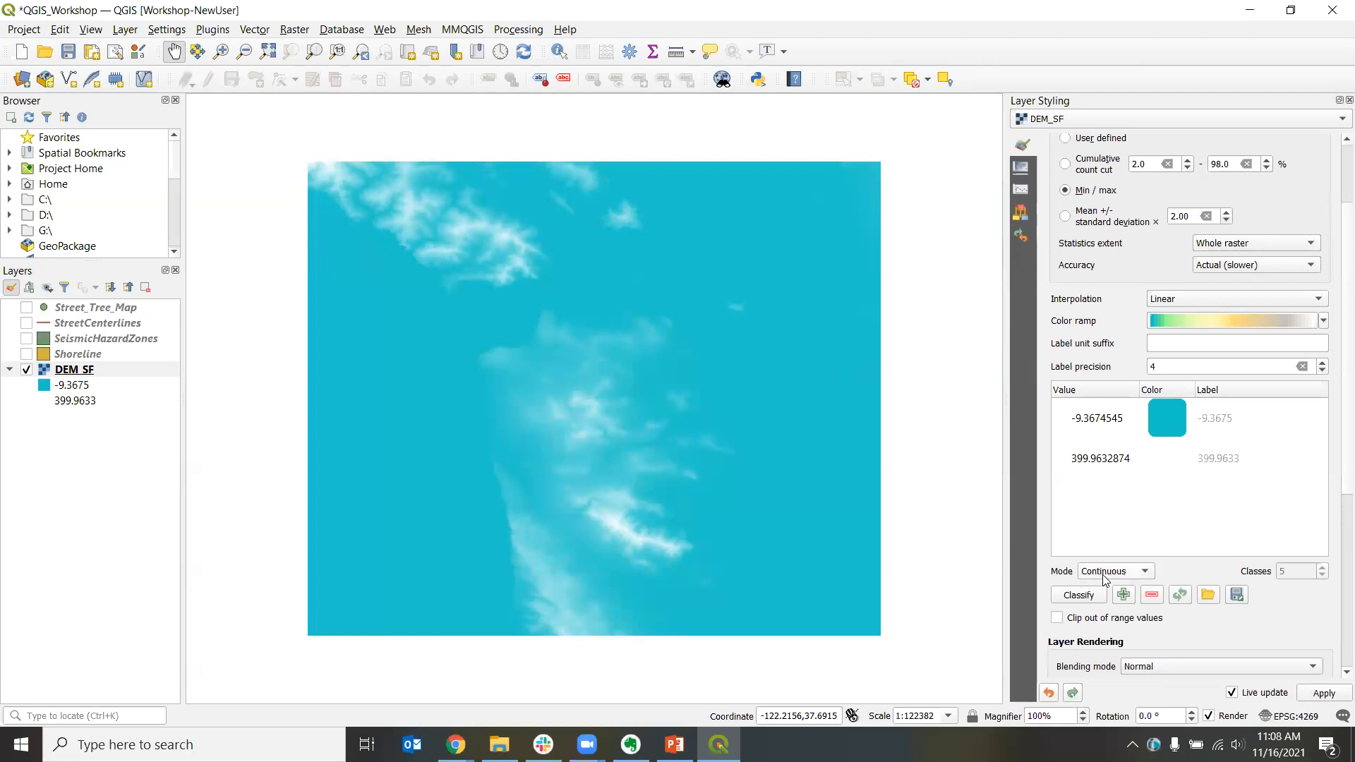
left_click(1142, 575)
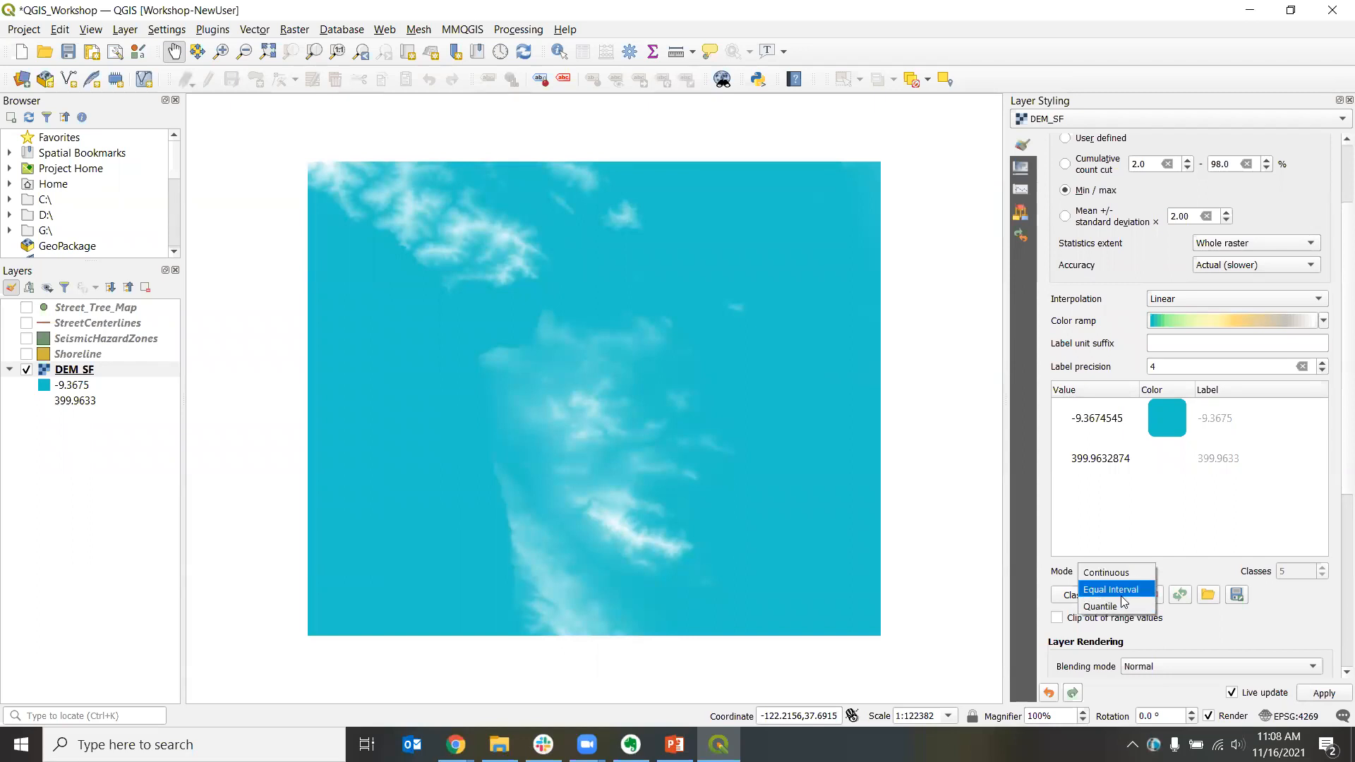
left_click(1172, 576)
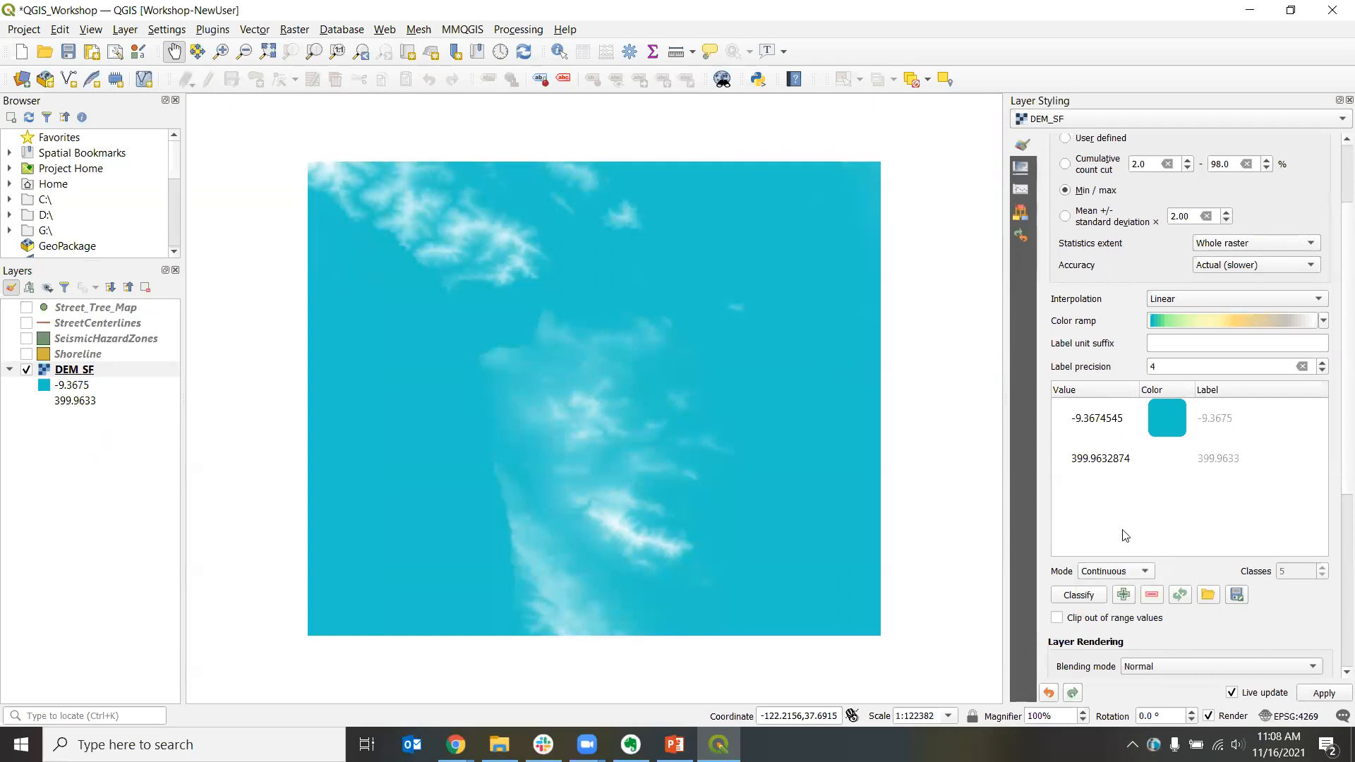
Step: Set the DEM's color interpolation to Discrete
scroll(1242, 625, "down", 2)
scroll(1244, 620, "up", 1)
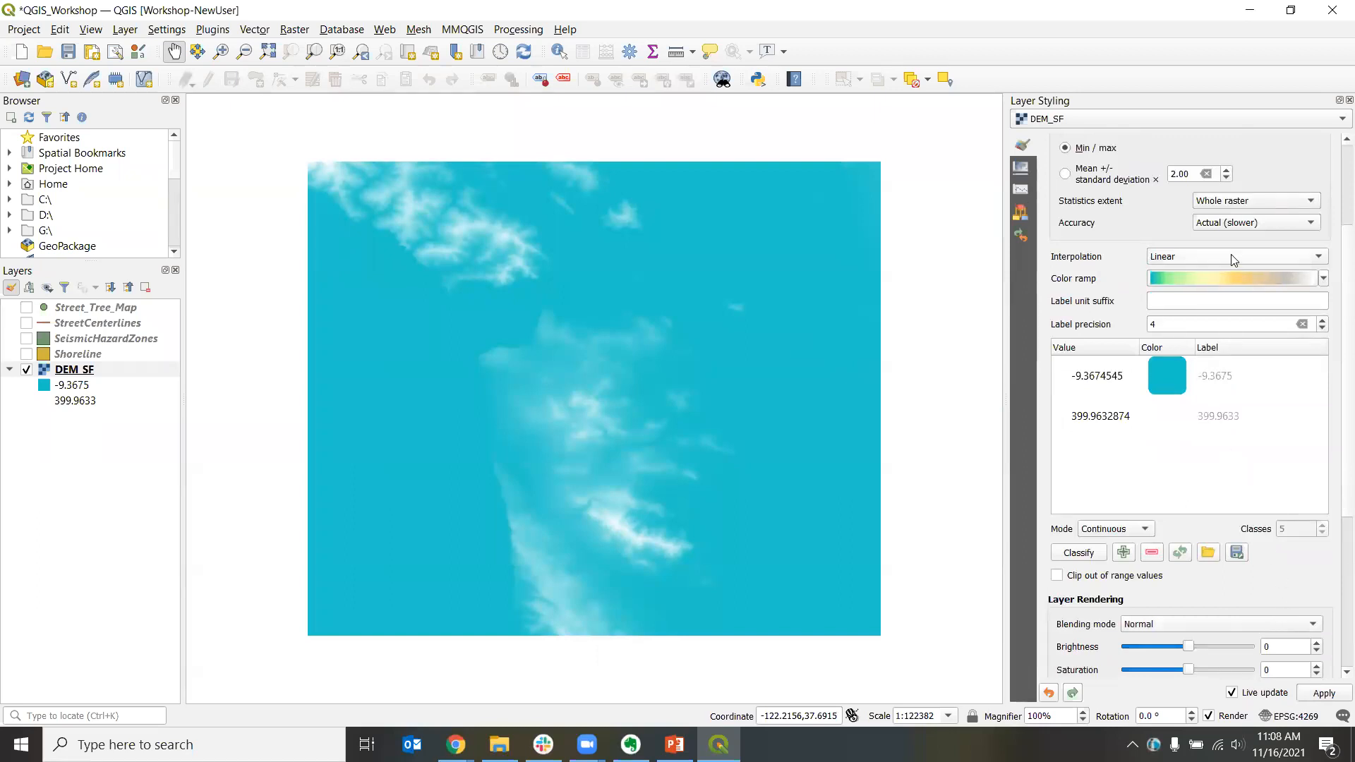
left_click(1174, 260)
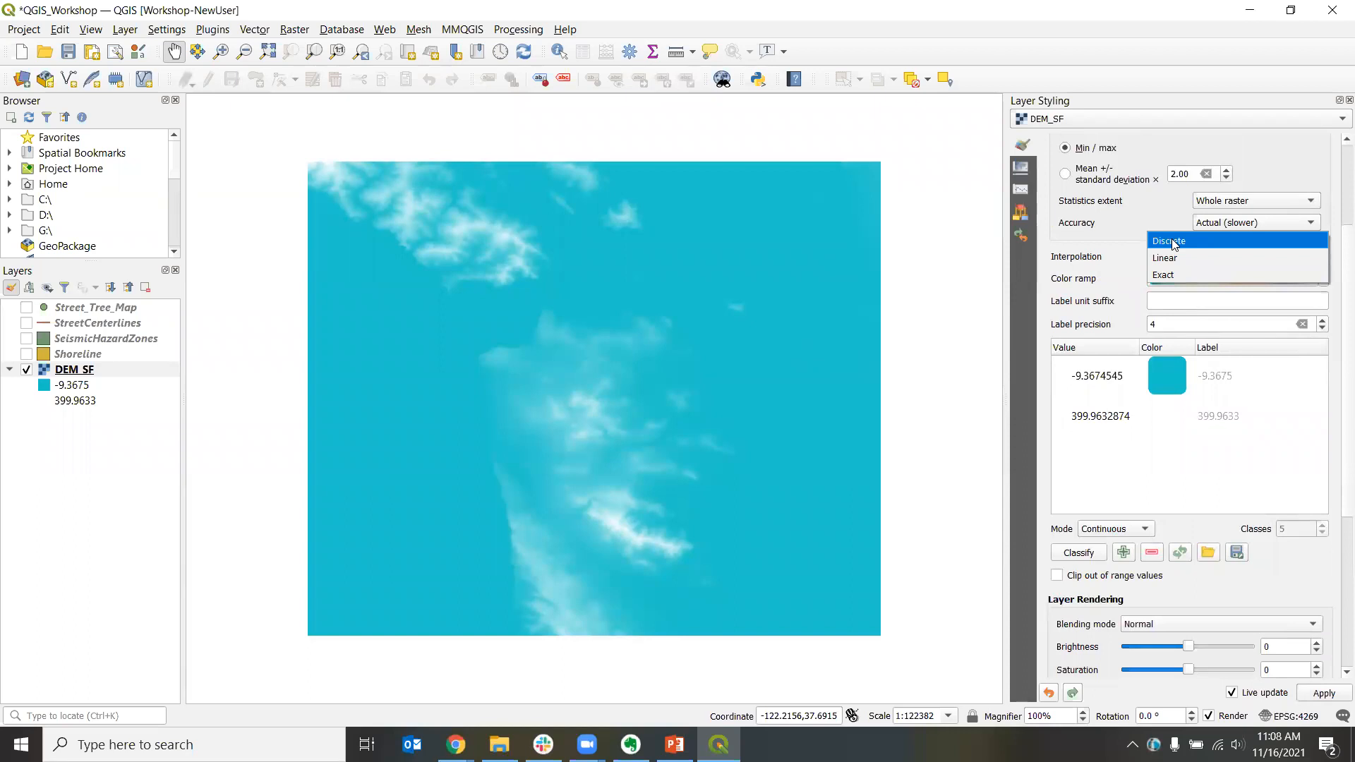
left_click(1175, 242)
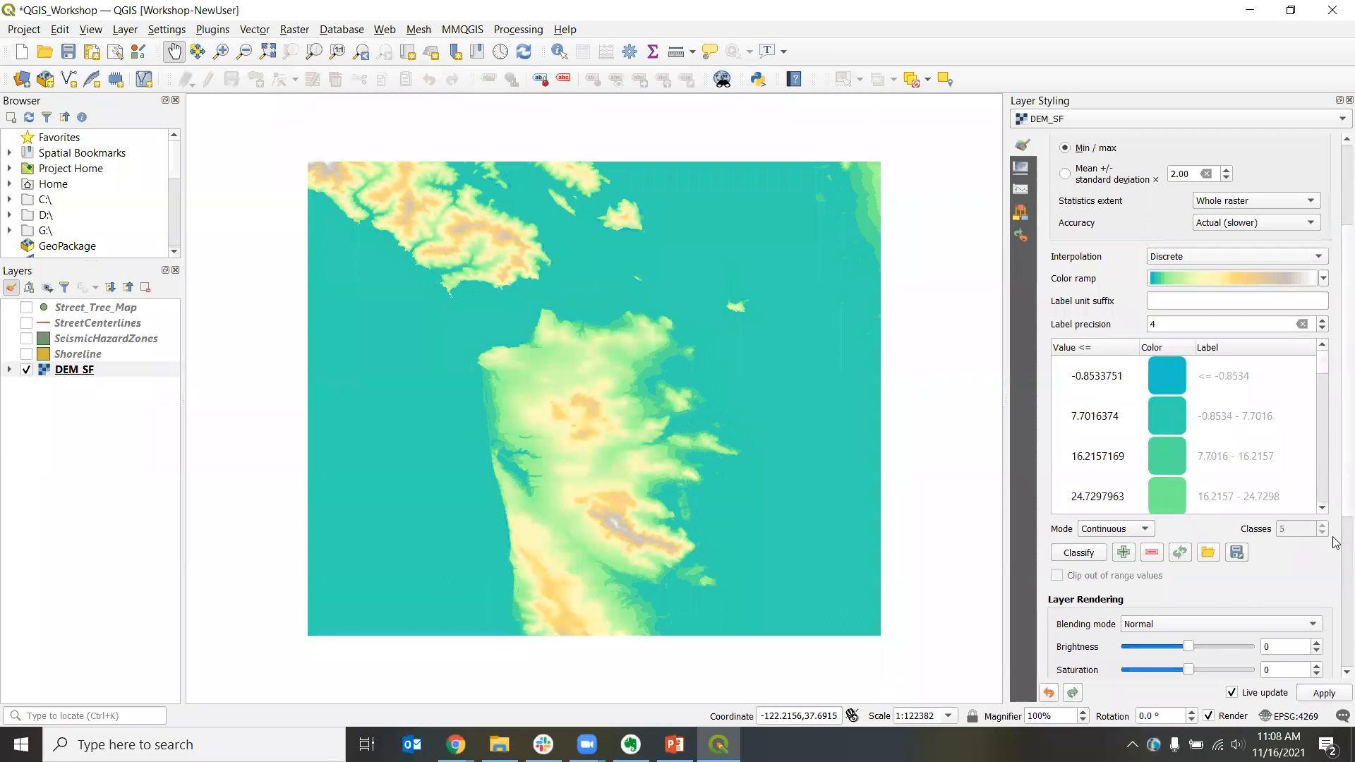
Step: Classify the DEM in Equal Interval mode with 10 classes
left_click(1112, 535)
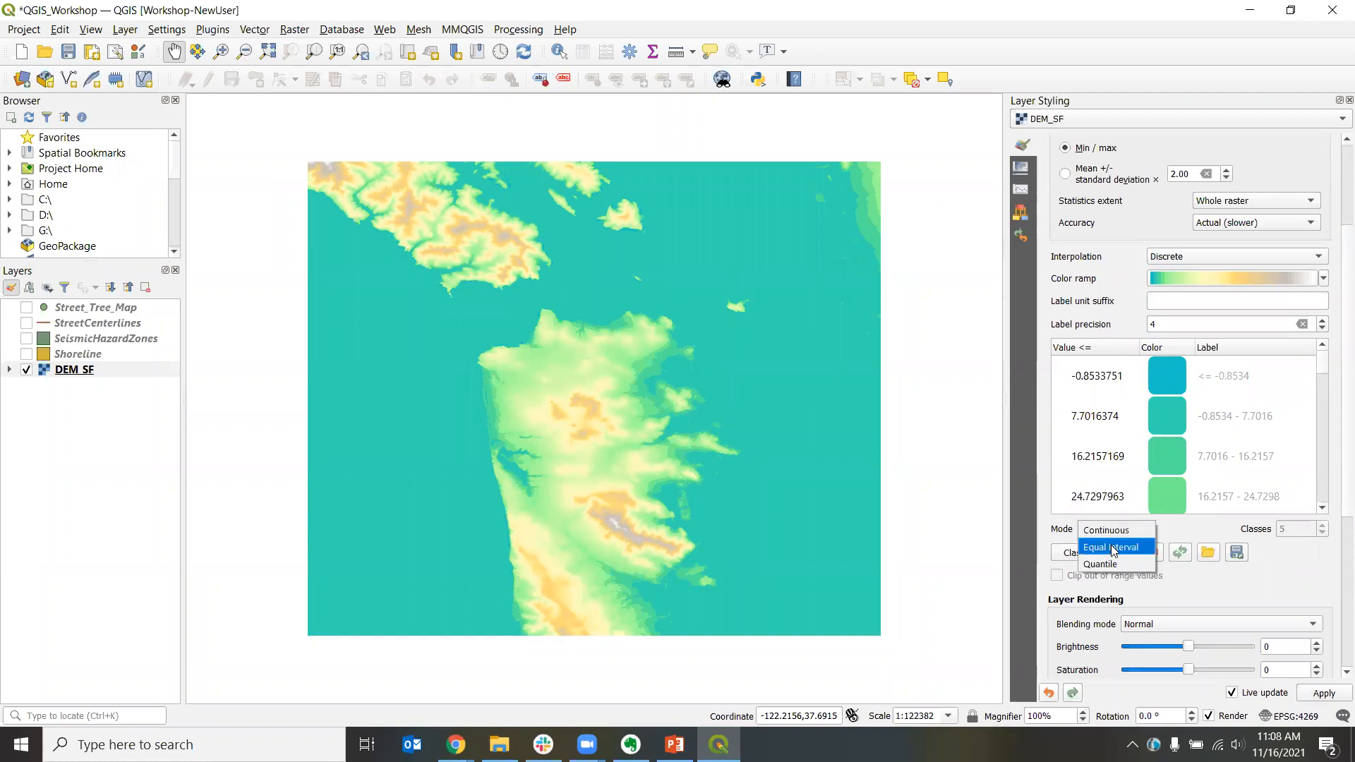
left_click(1113, 548)
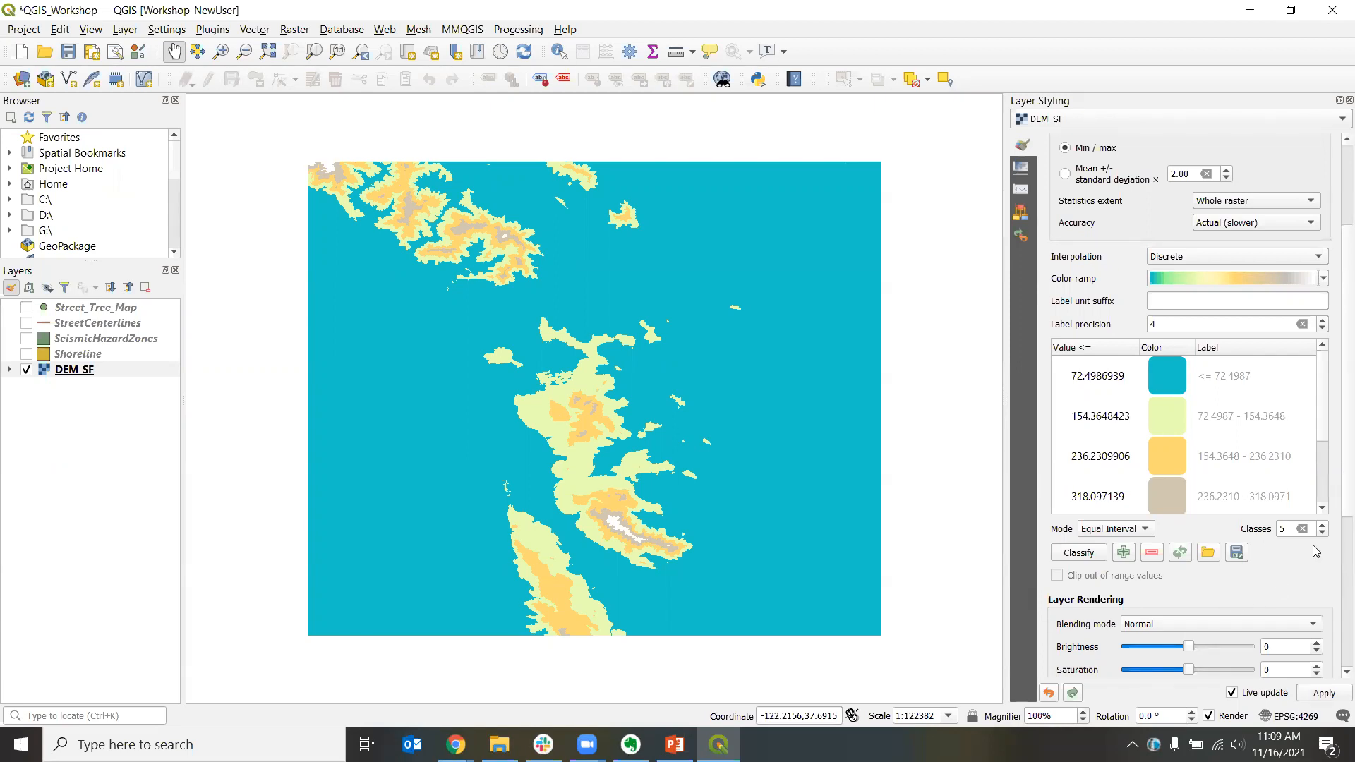
left_click_drag(1290, 530, 1272, 530)
type("10")
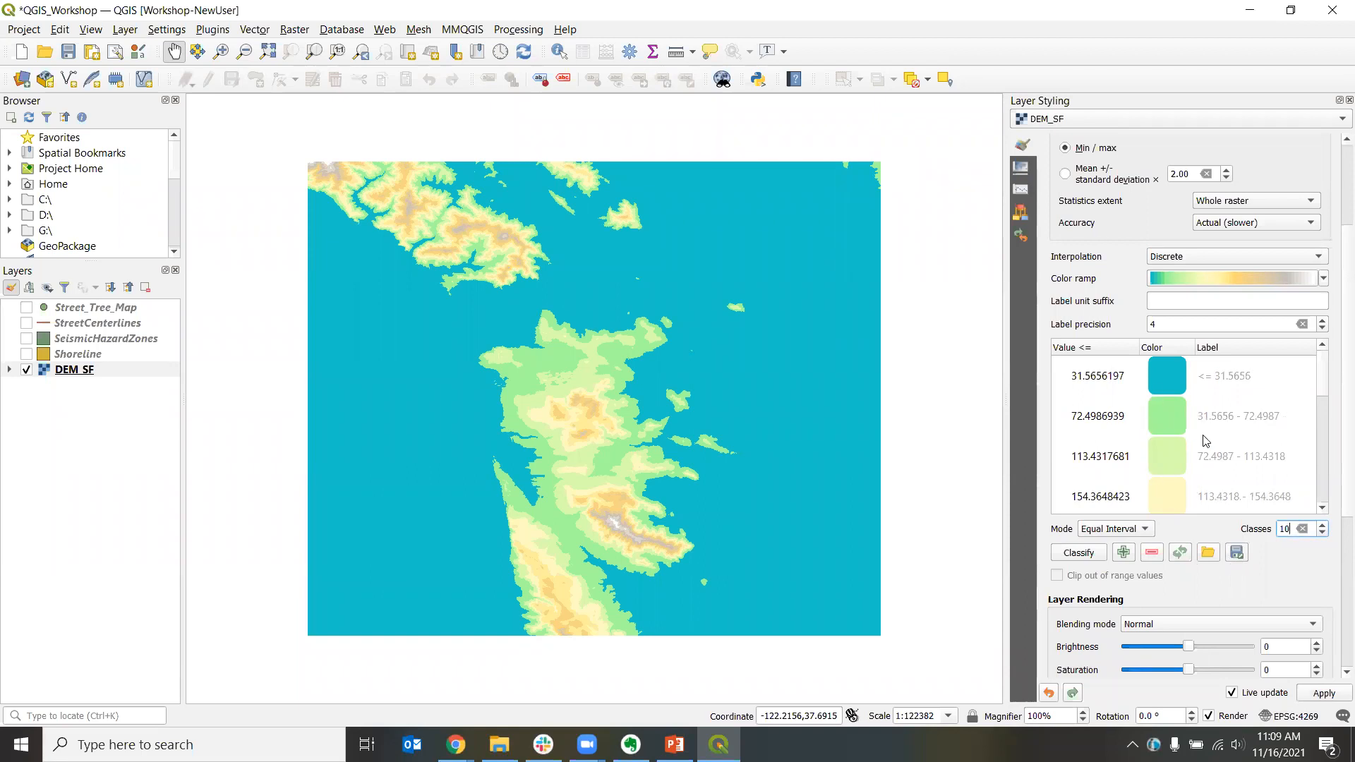
Step: Set the upper value of the DEM's first class to 0
scroll(1204, 433, "up", 2)
scroll(1225, 458, "down", 1)
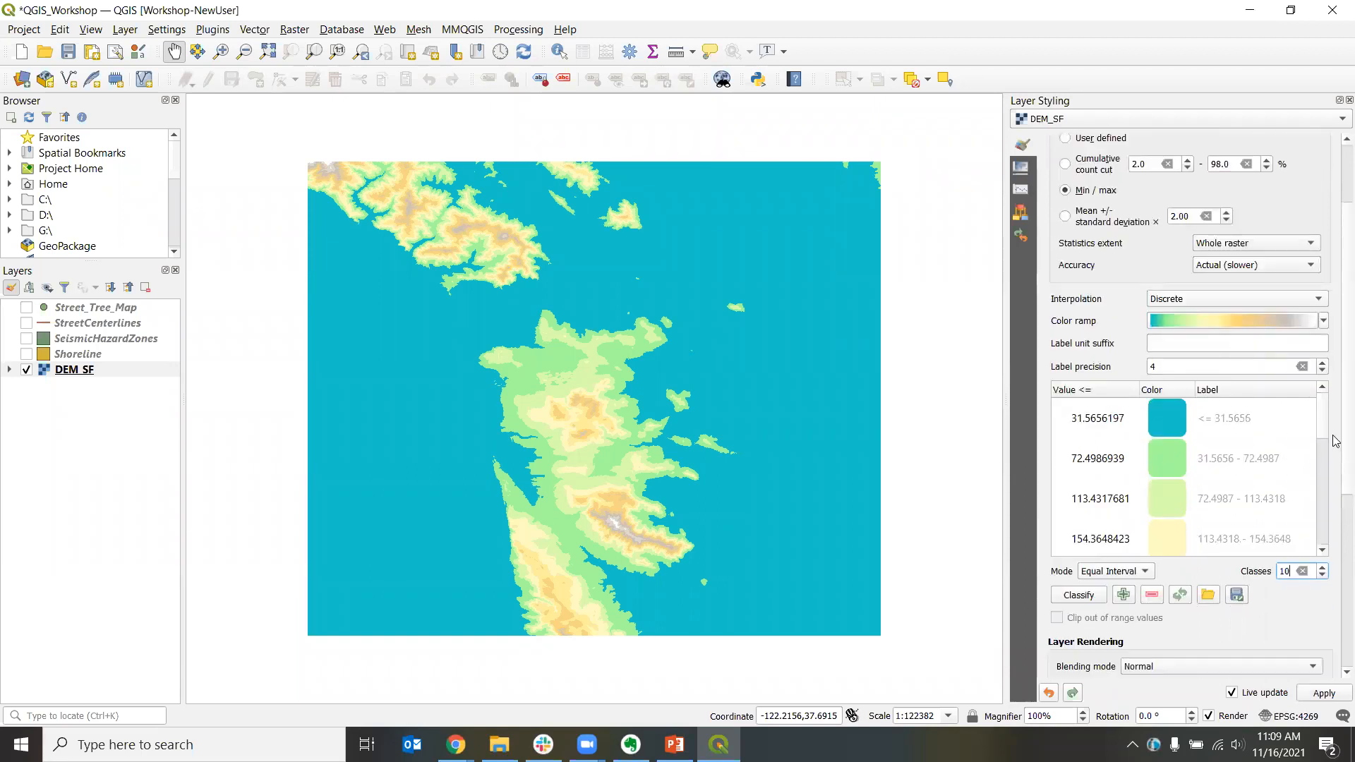
scroll(1336, 430, "down", 1)
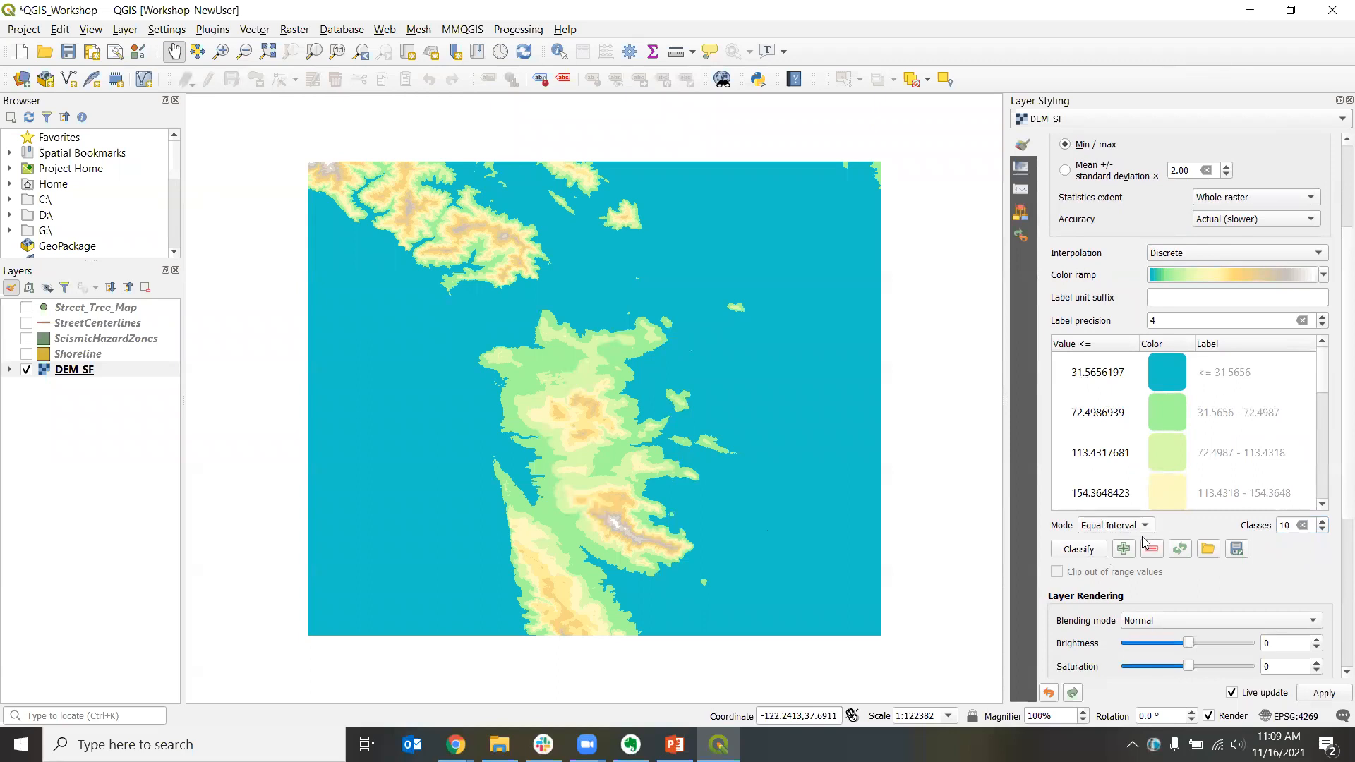
left_click(1099, 374)
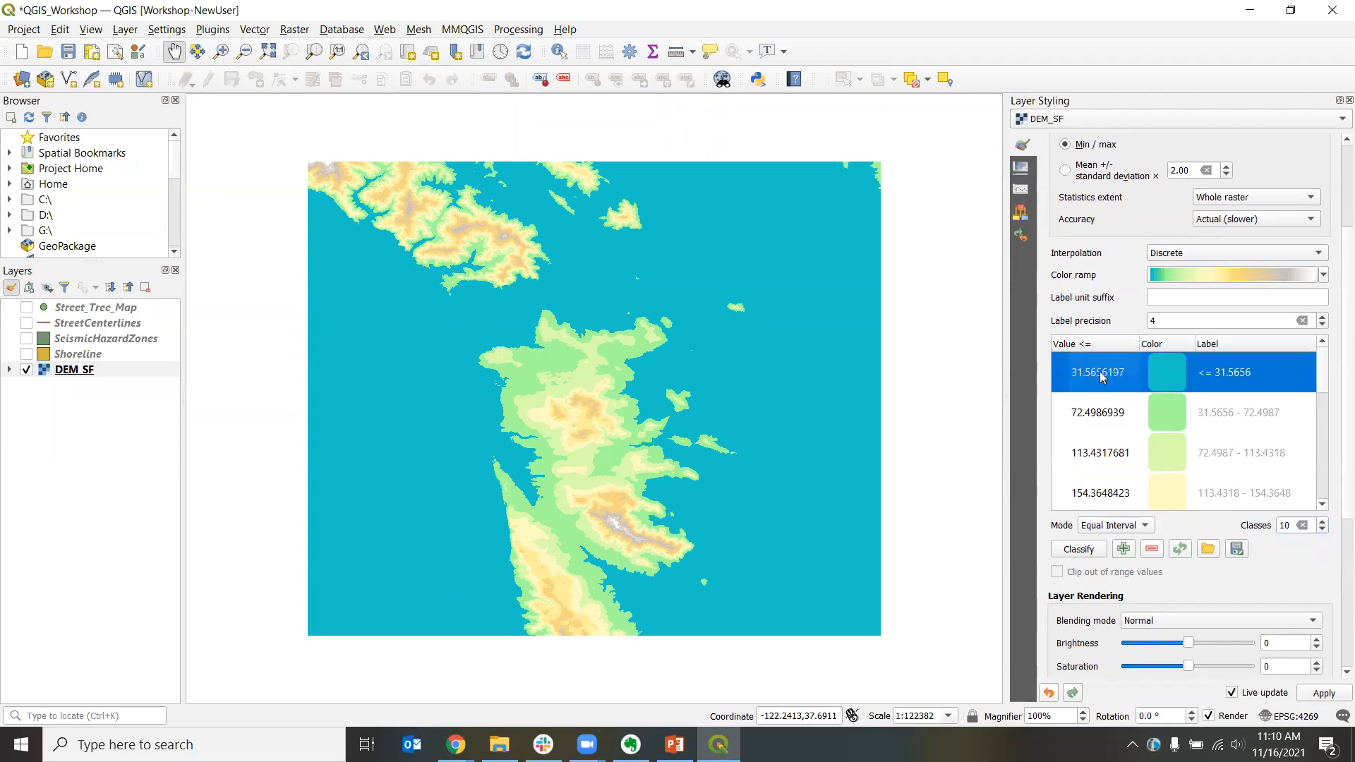
double_click(1092, 372)
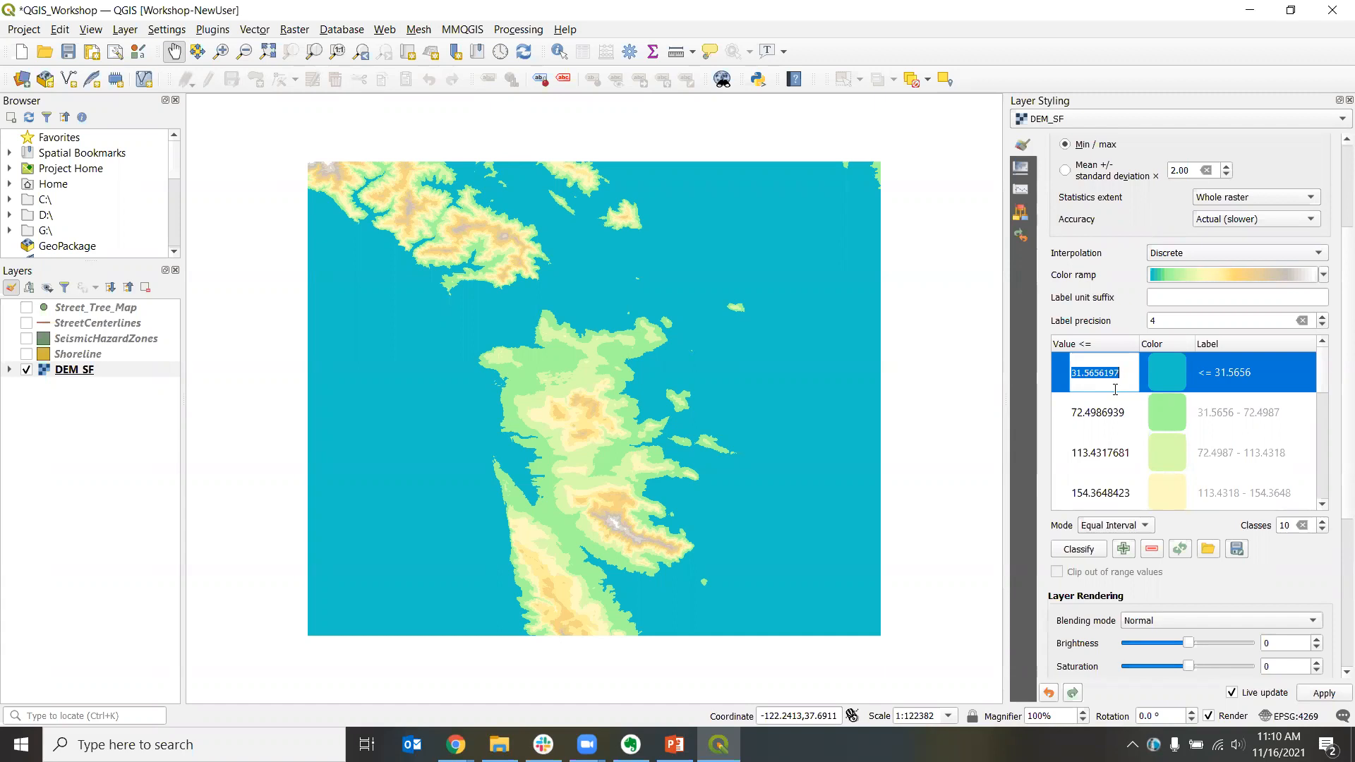
type("0")
key("Return")
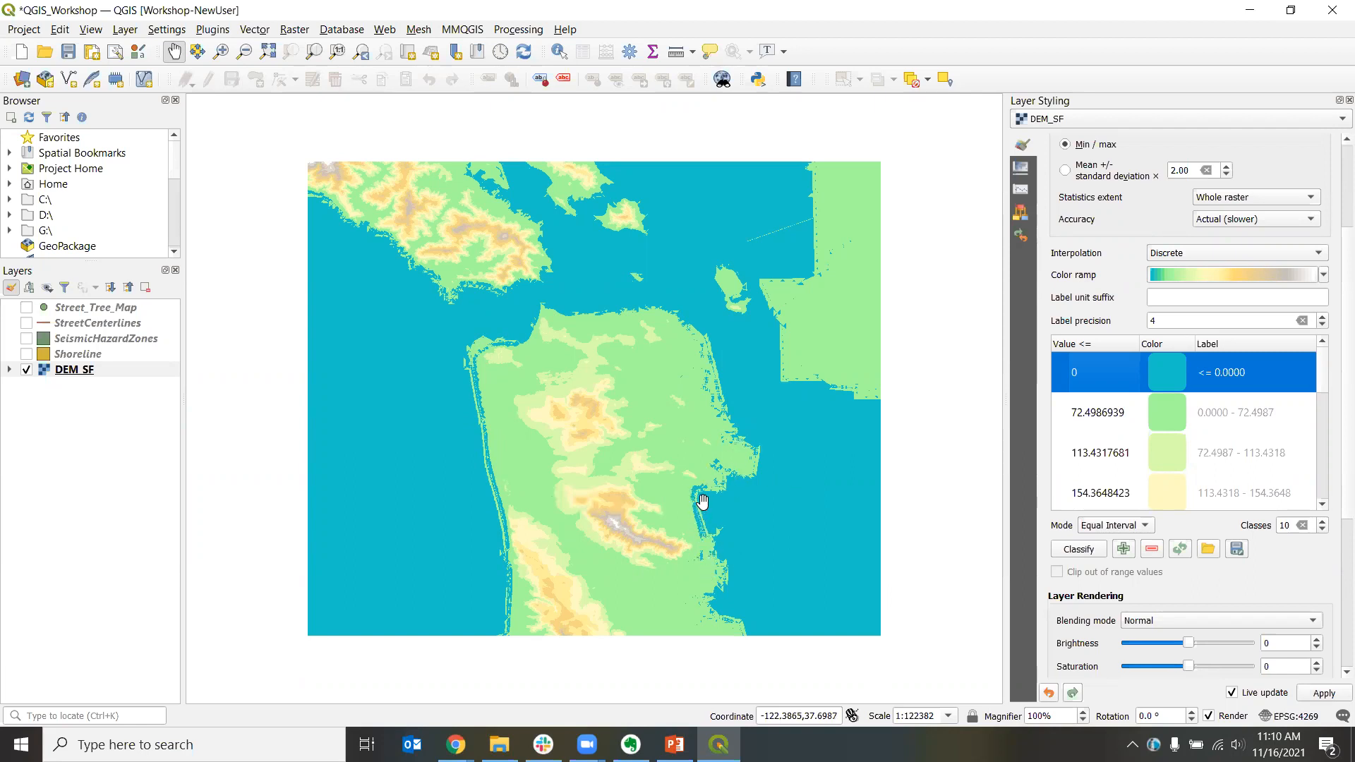
Step: Set the upper value of the DEM's second class to 50
left_click(1089, 418)
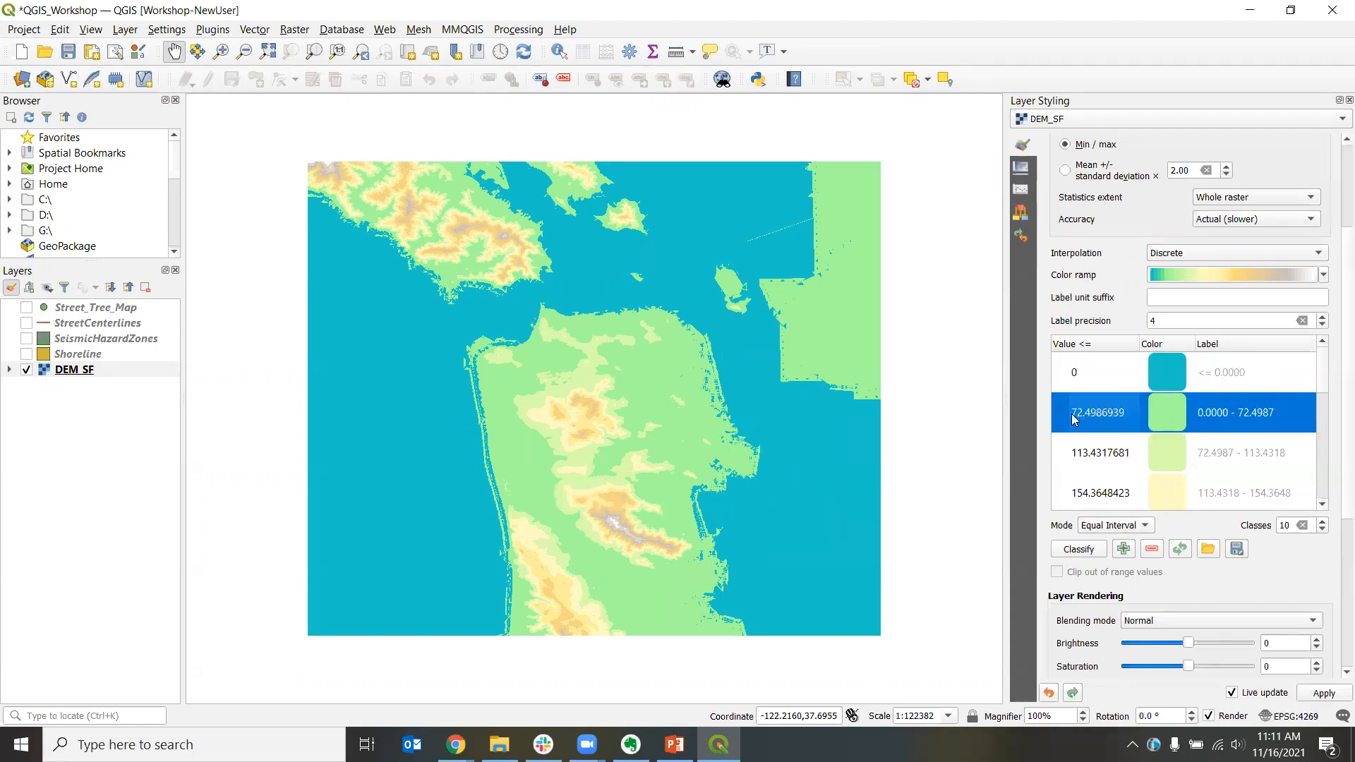
double_click(1091, 415)
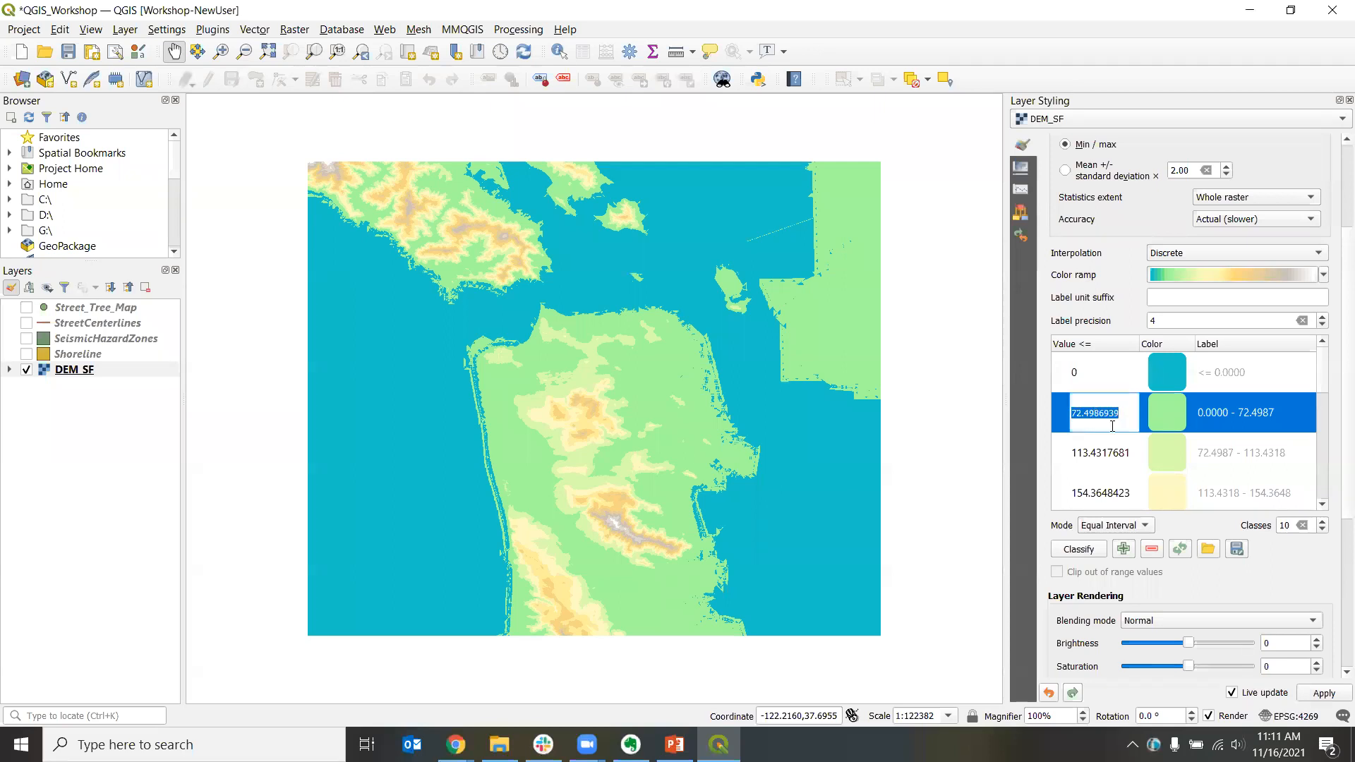
type("50")
key("Return")
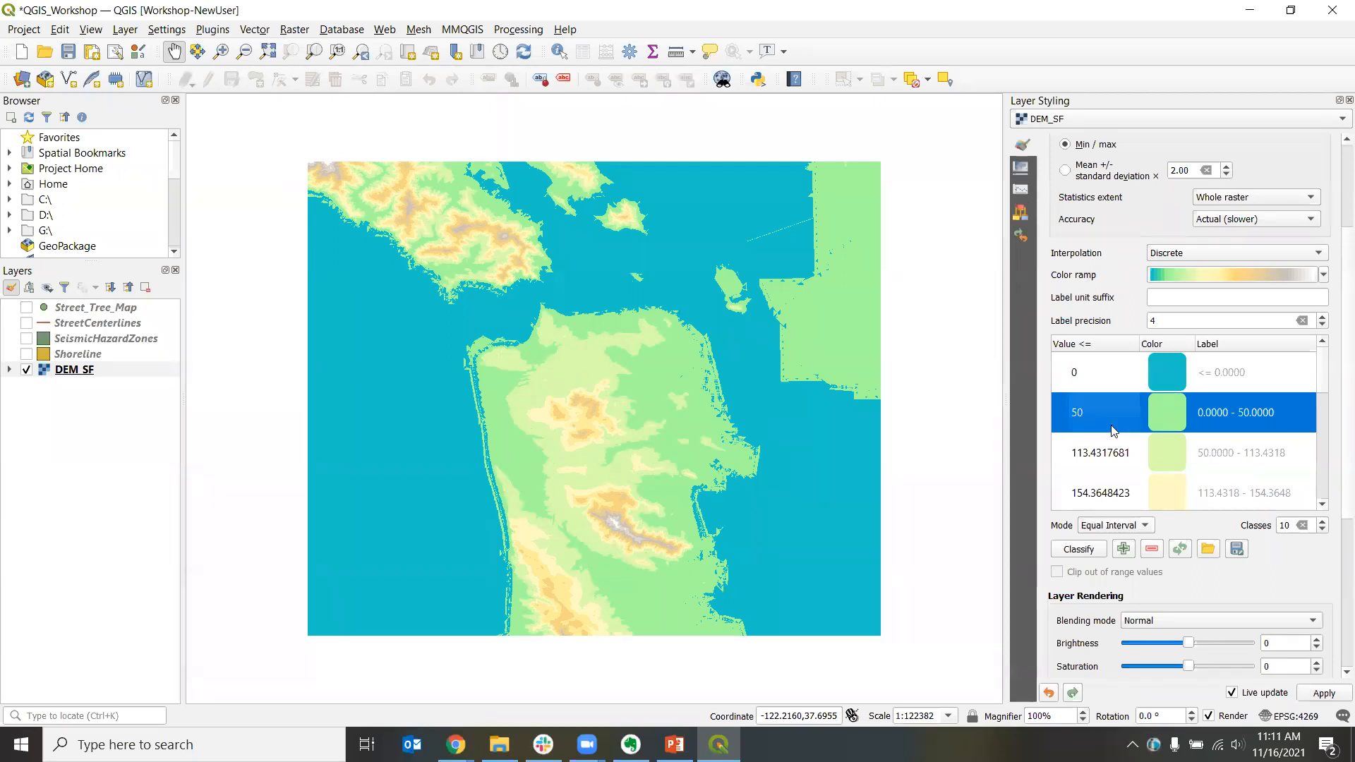
Step: Set the upper values of the DEM's third and fourth classes to 75 and 125
double_click(1099, 462)
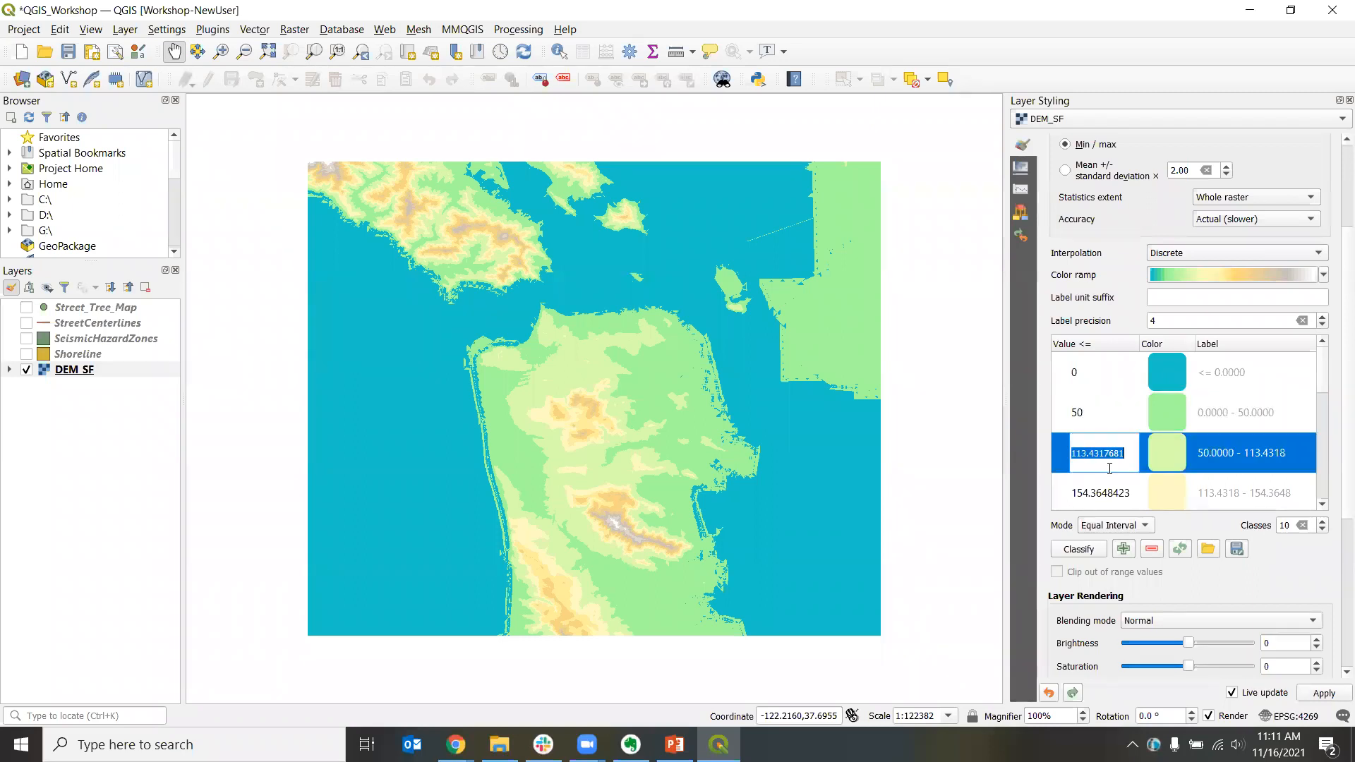
type("75")
key("Return")
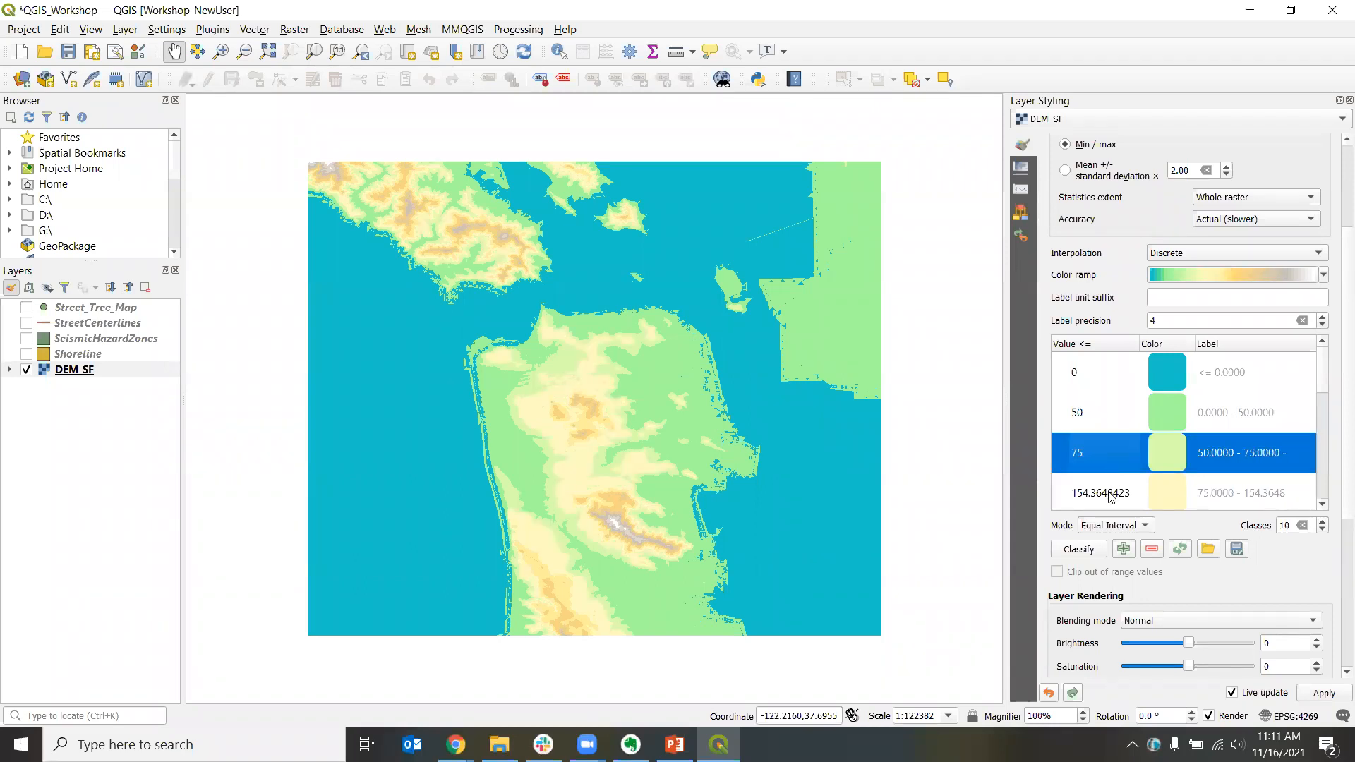
double_click(1108, 493)
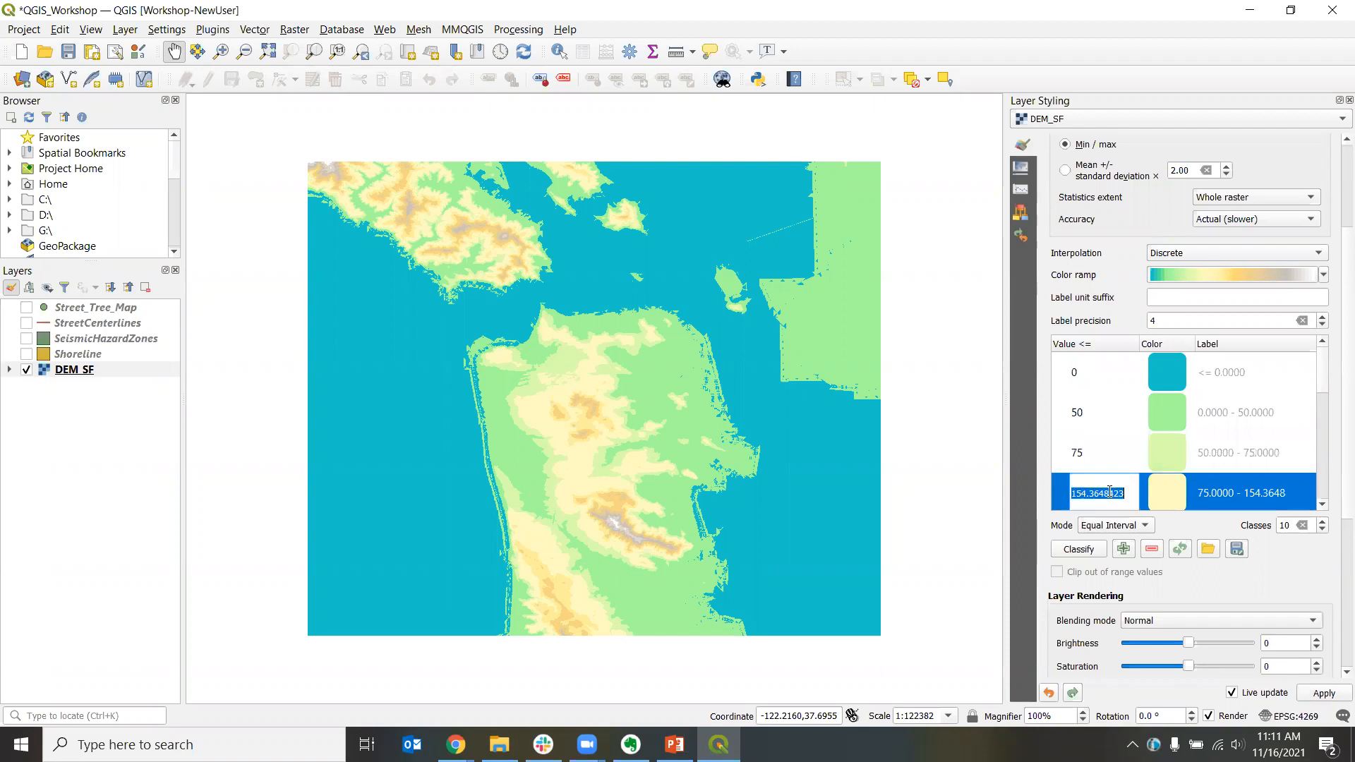
type("125")
key("Return")
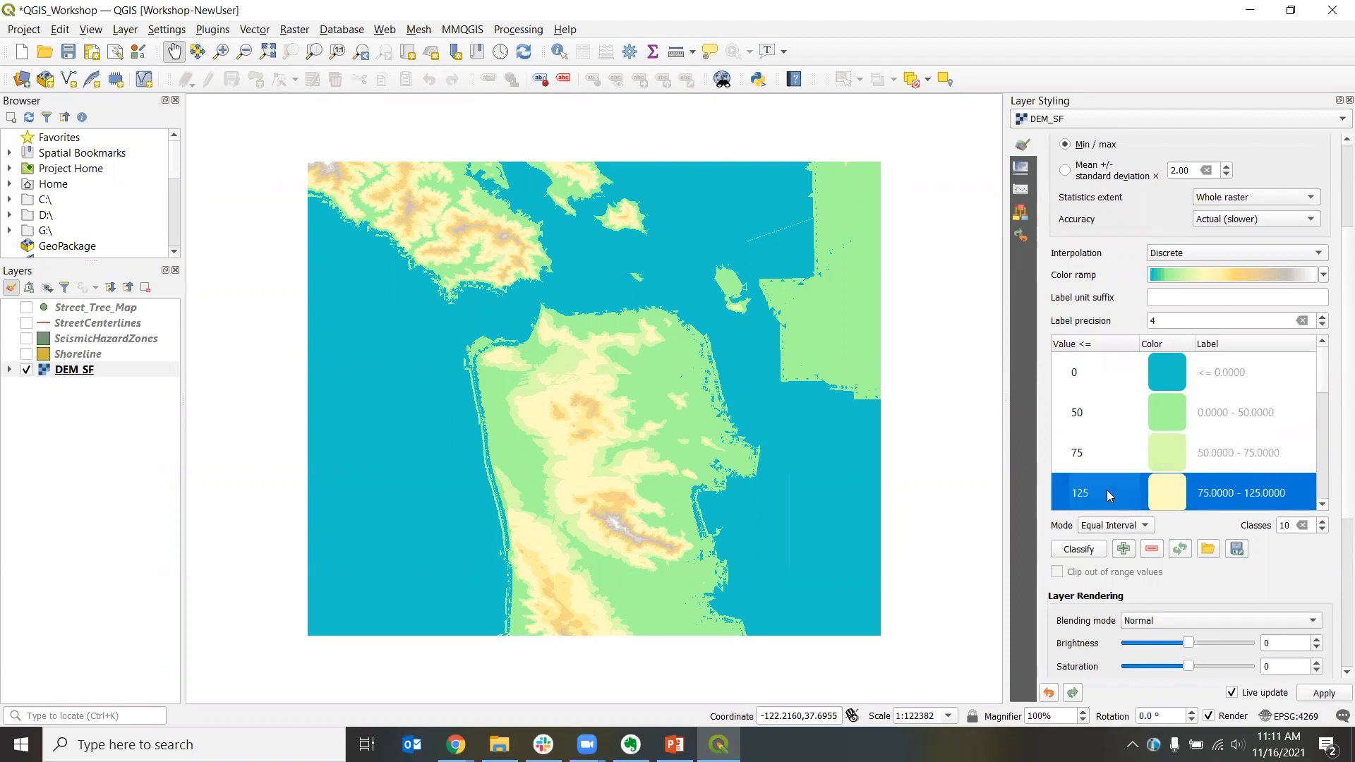
Step: Set the upper values of the DEM's fifth and sixth classes to 175 and 225
left_click_drag(1325, 361, 1325, 411)
double_click(1090, 417)
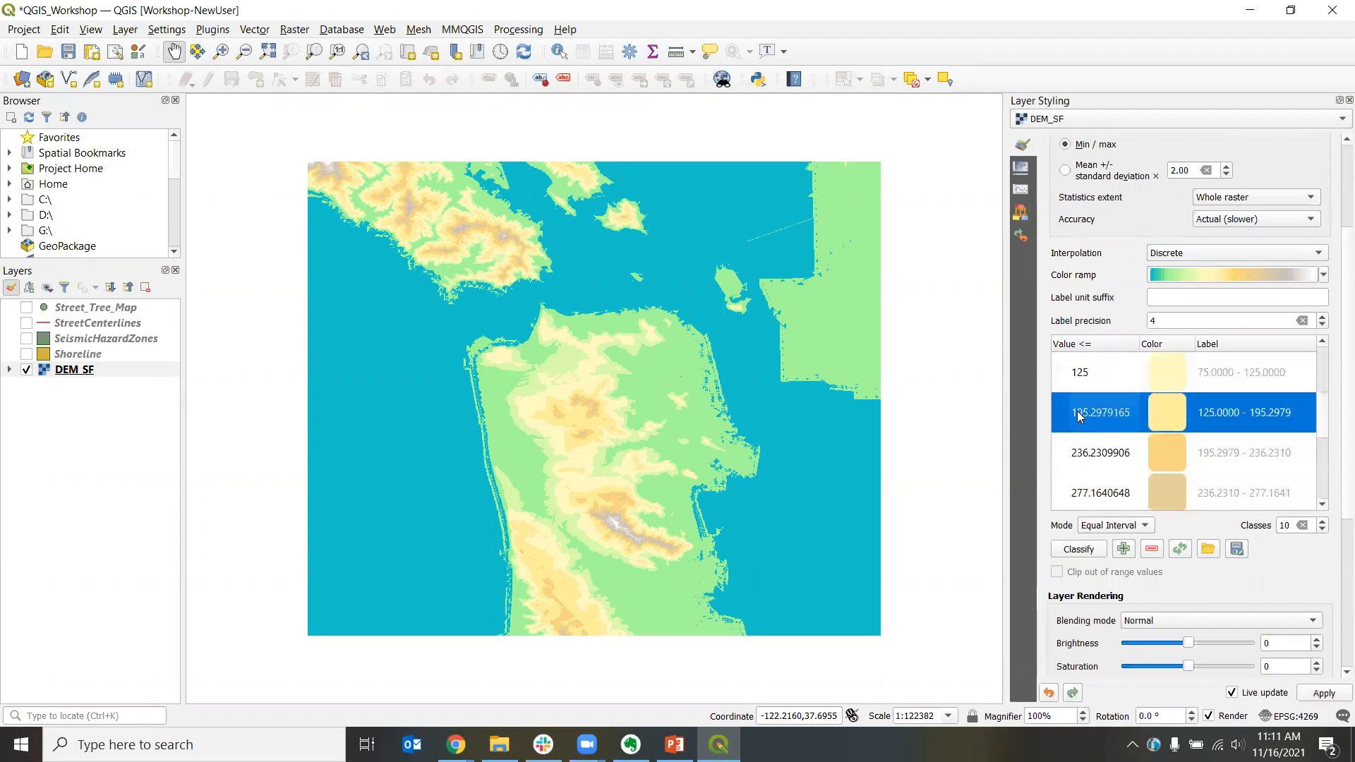
type("175")
key("Return")
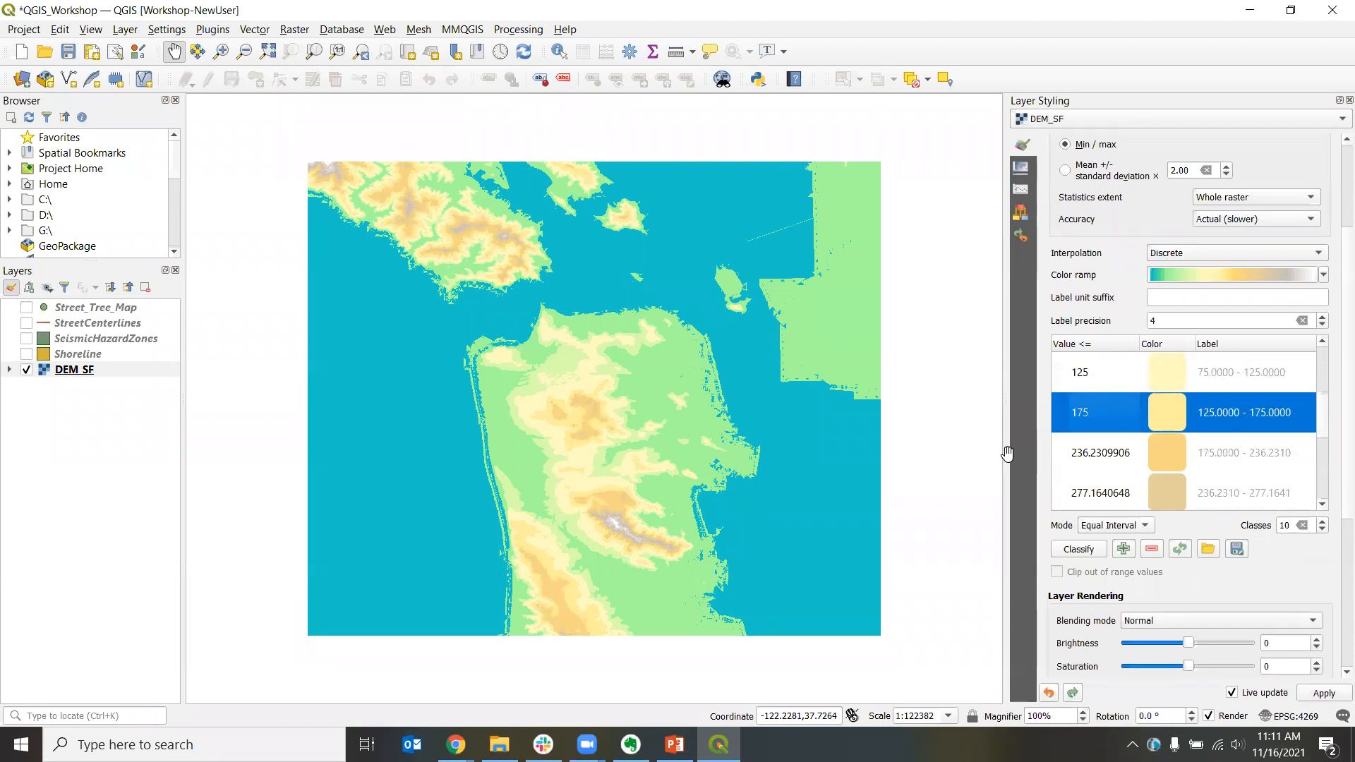
double_click(1093, 453)
type("225")
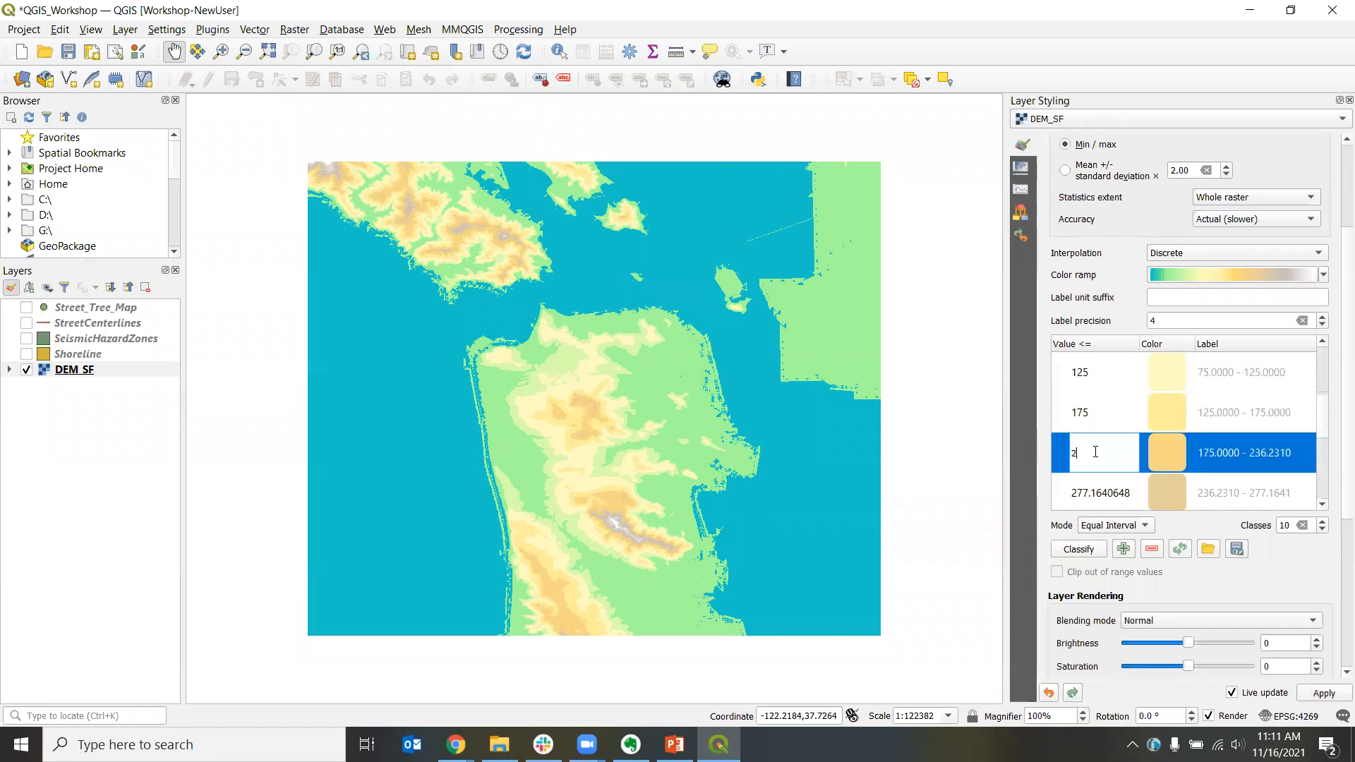
Step: Set the upper values of the DEM's seventh and eighth classes to 275 and 325
double_click(1088, 488)
type("27")
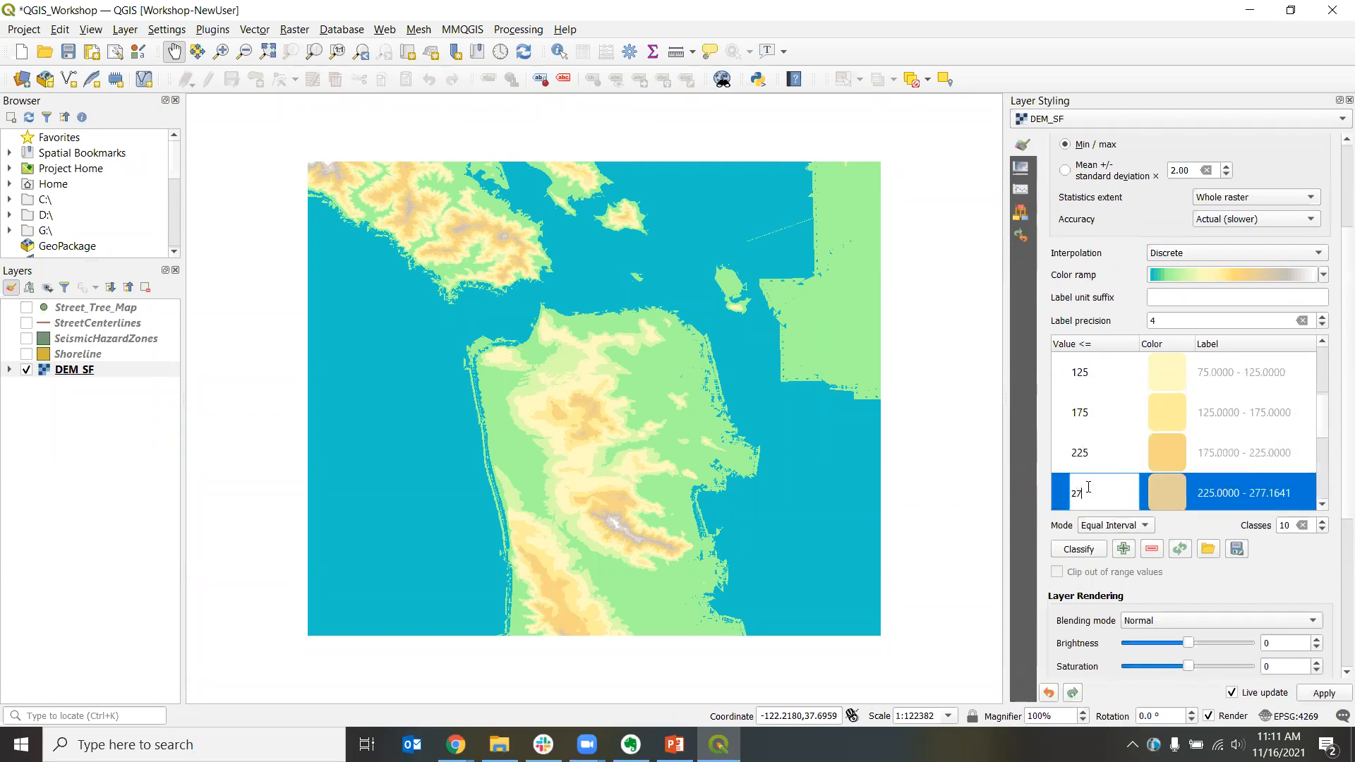
type("5")
key("Return")
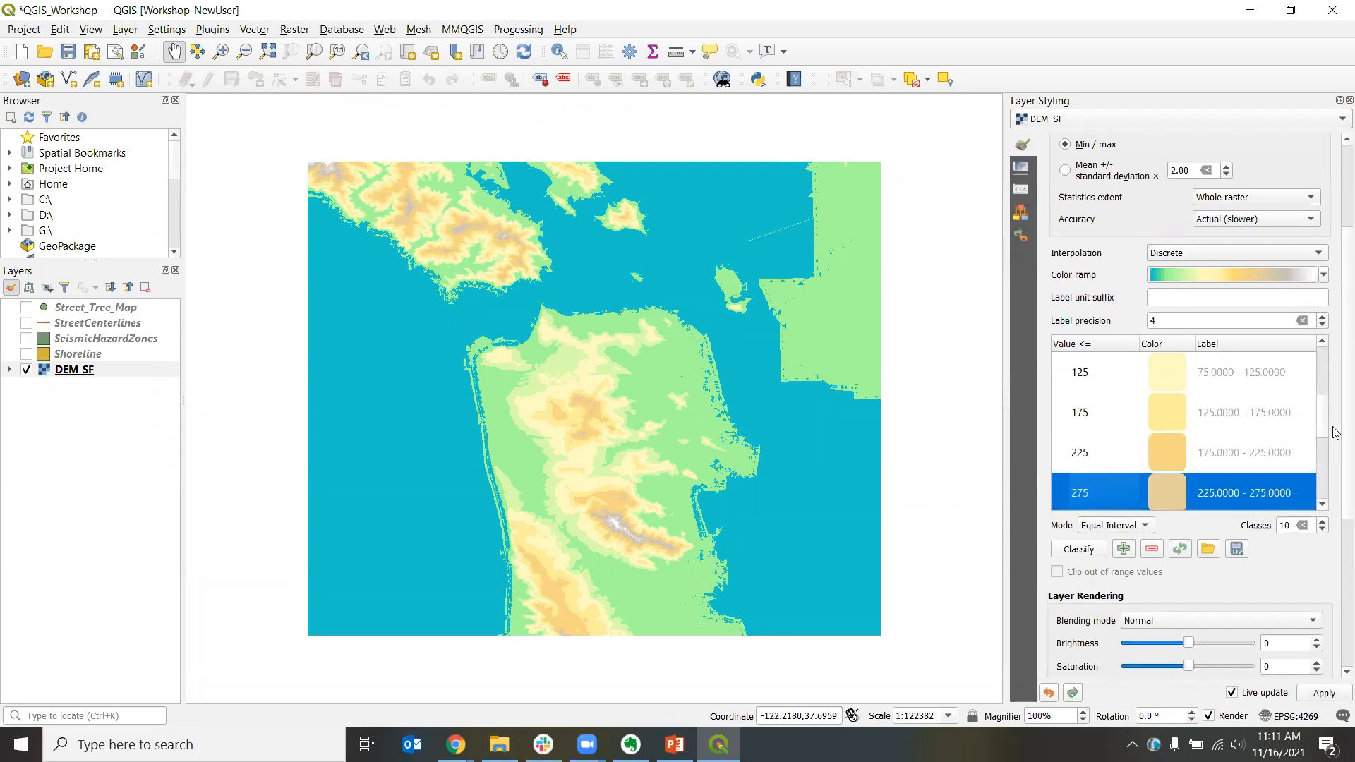
left_click_drag(1325, 415, 1318, 455)
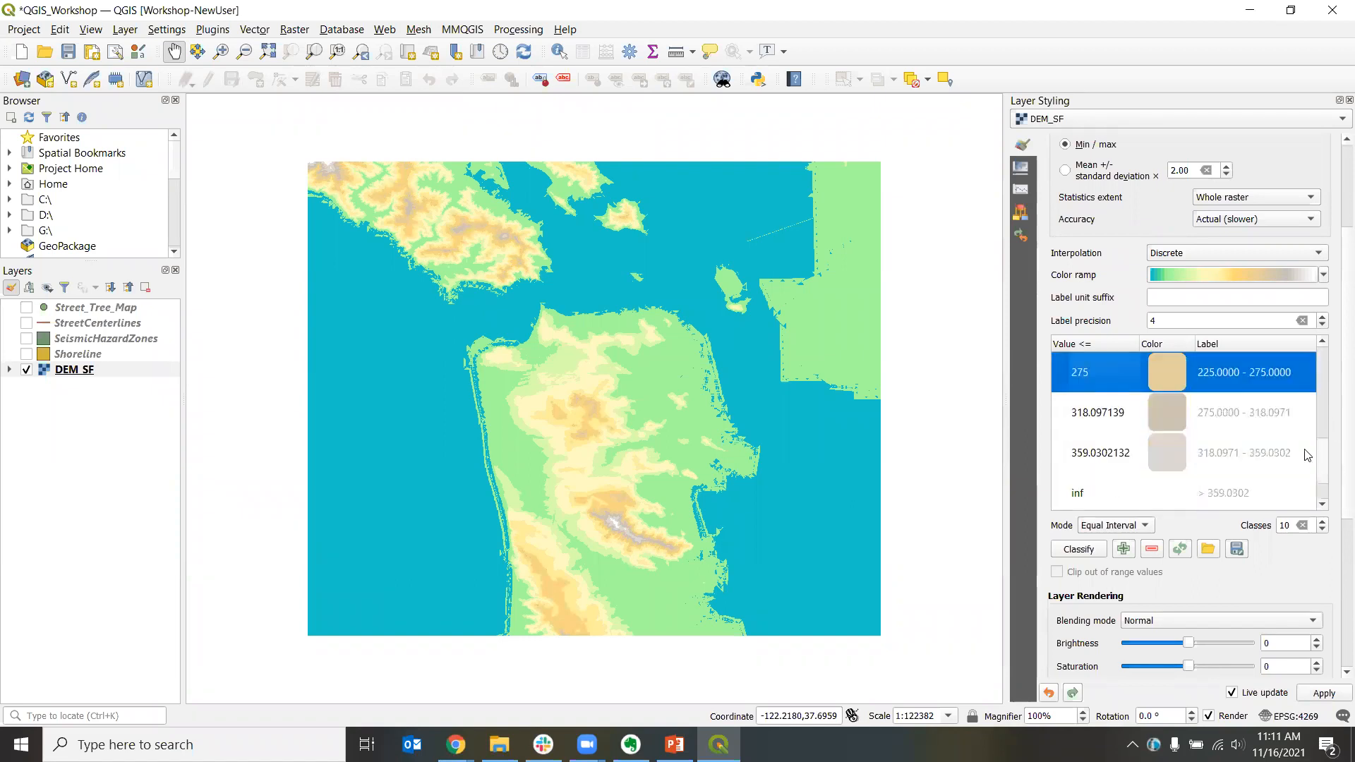
double_click(1105, 428)
type("325")
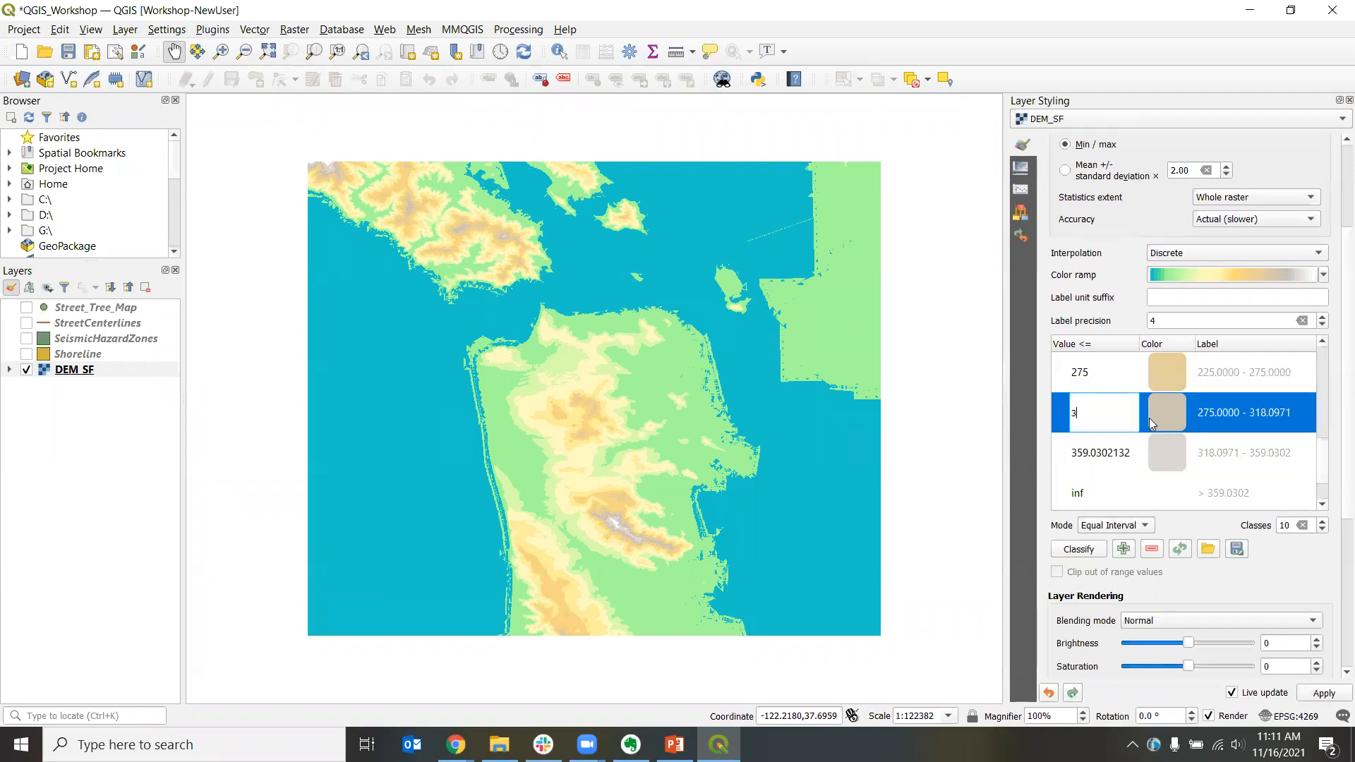
Step: Set the upper value of the DEM's ninth class, the last one before infinity, to 350
double_click(1110, 452)
type("350")
key("Return")
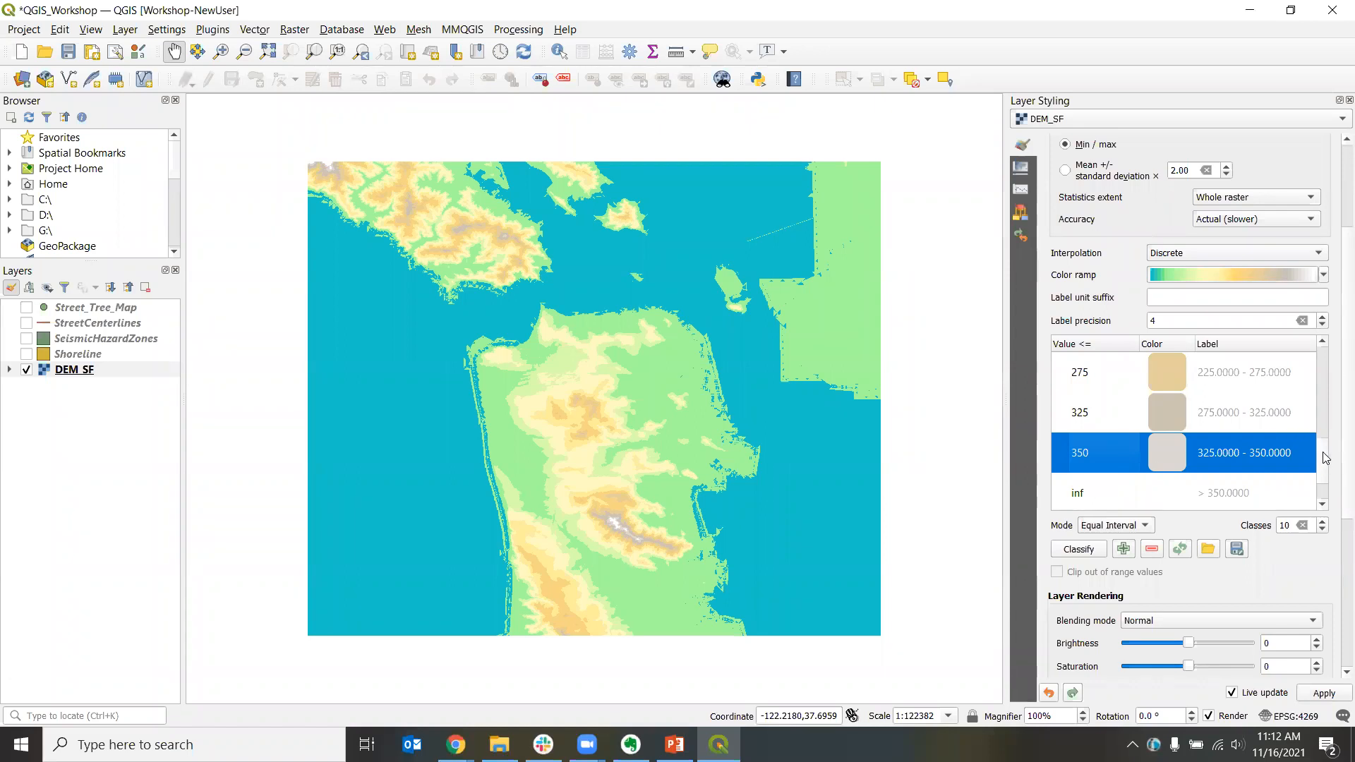
scroll(1324, 463, "up", 2)
scroll(1323, 409, "up", 1)
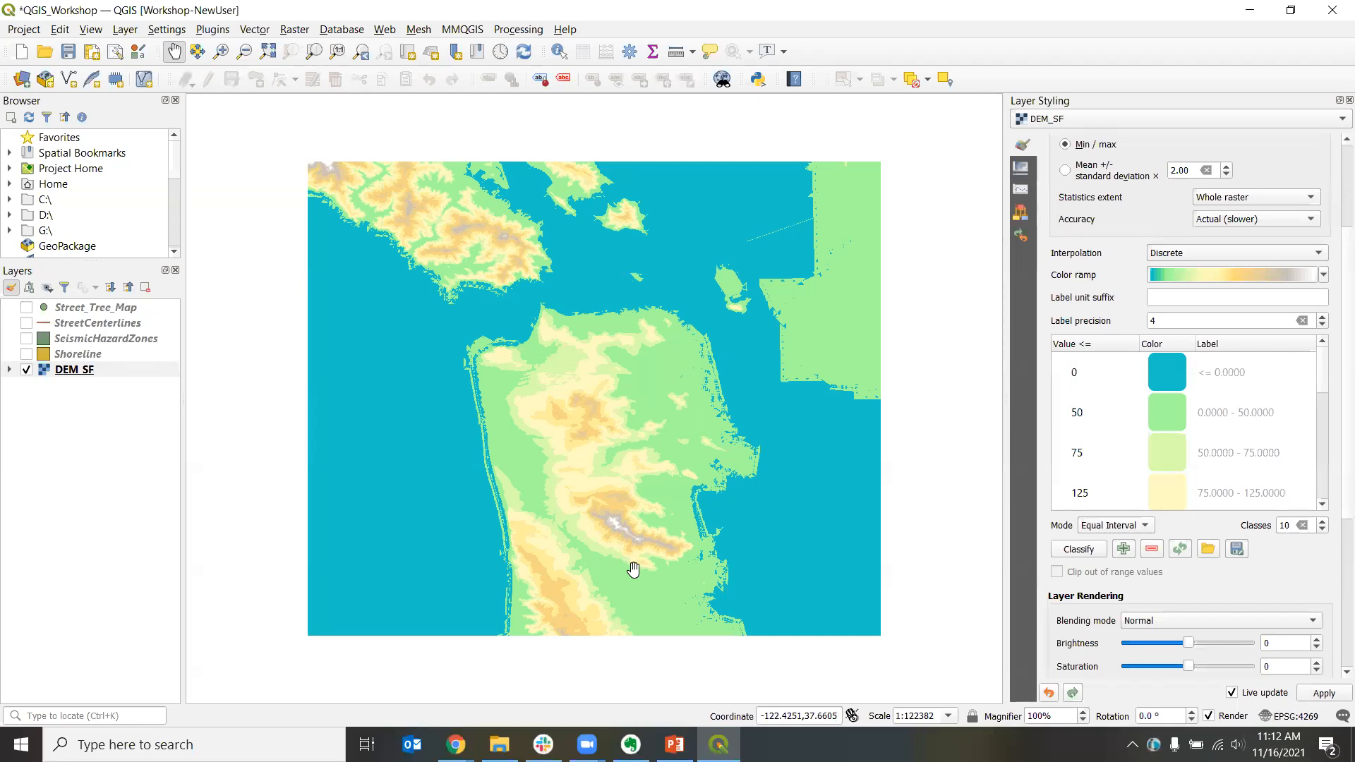
left_click_drag(929, 540, 592, 401)
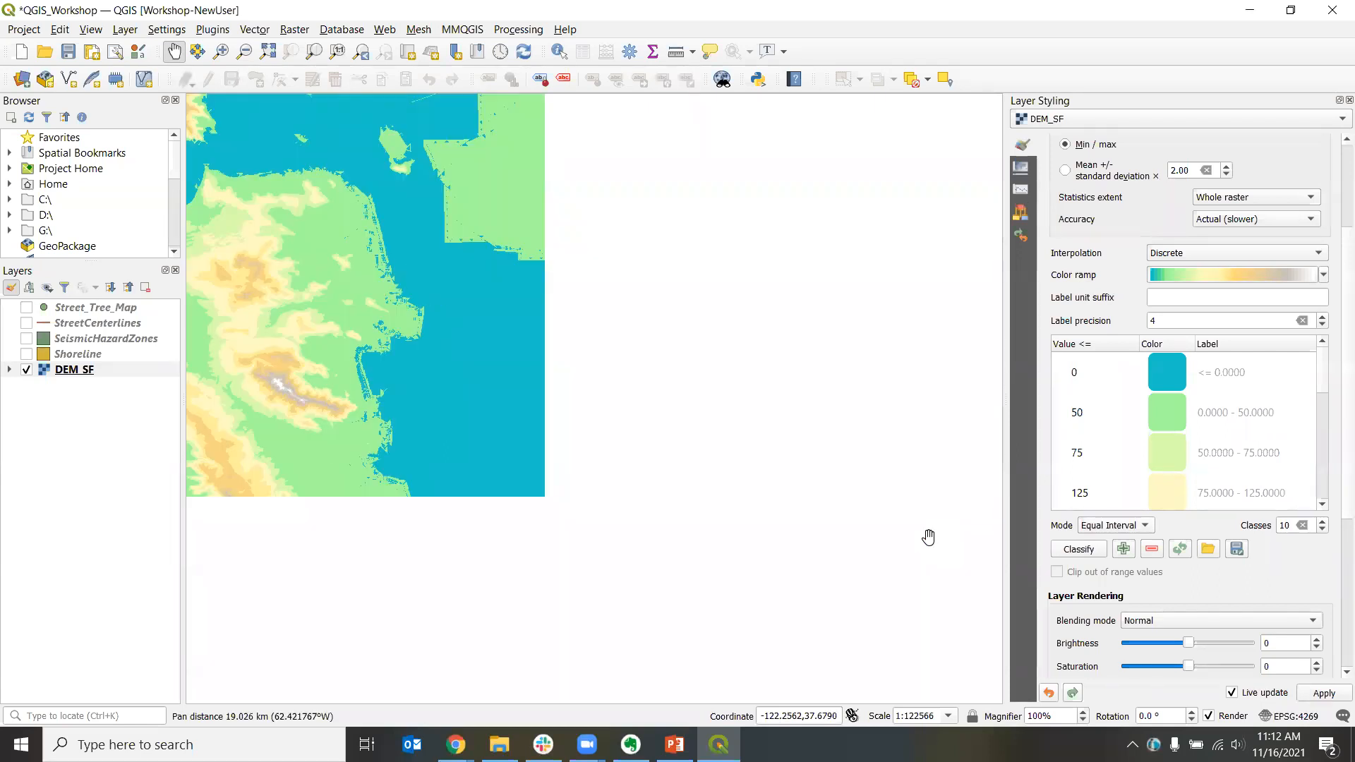
left_click_drag(351, 311, 689, 453)
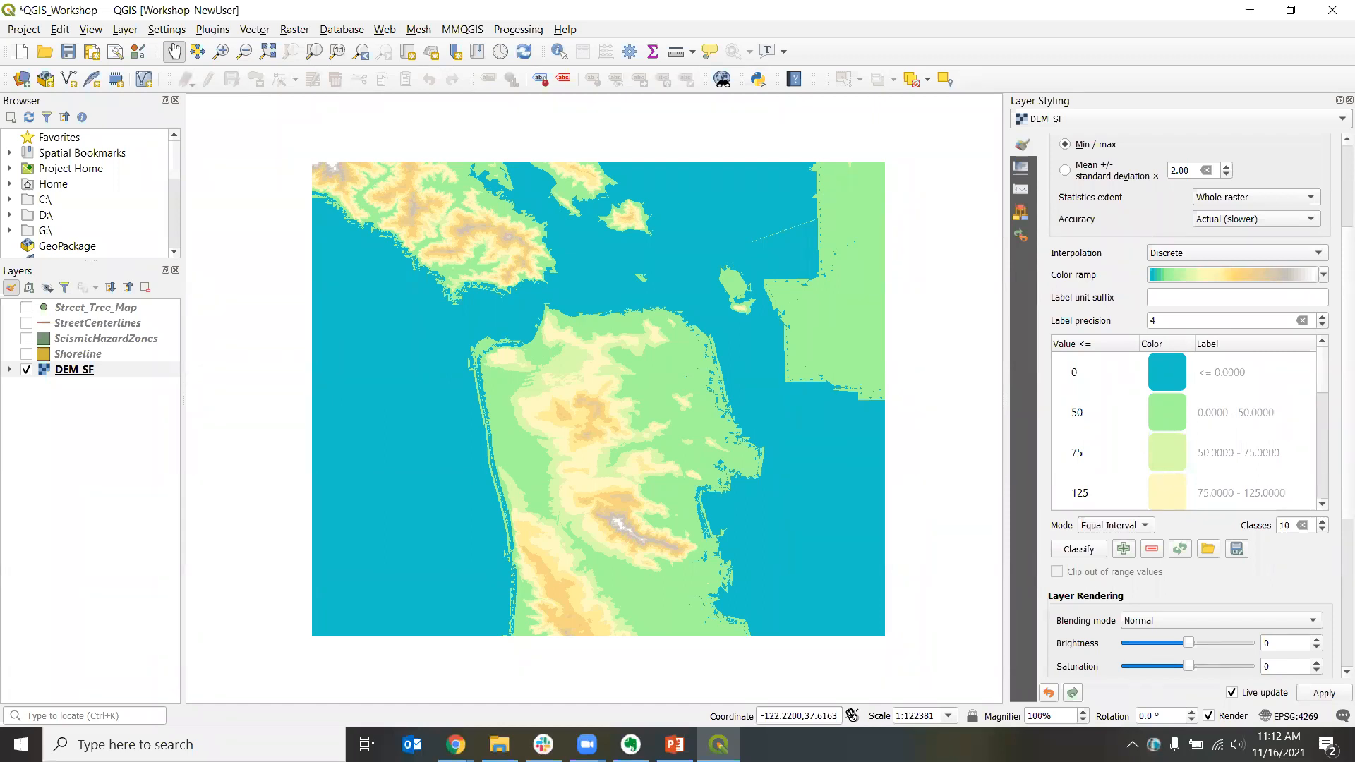
left_click(850, 30)
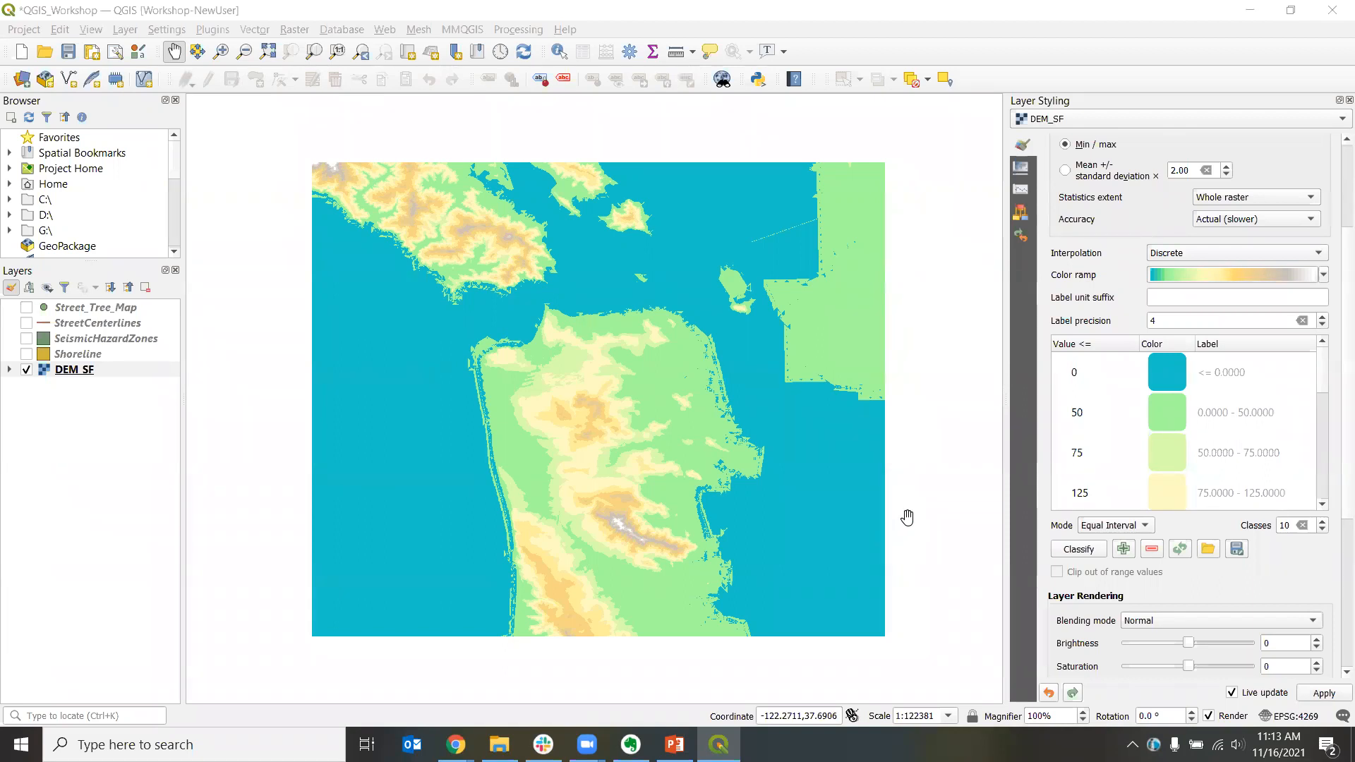
left_click(1274, 575)
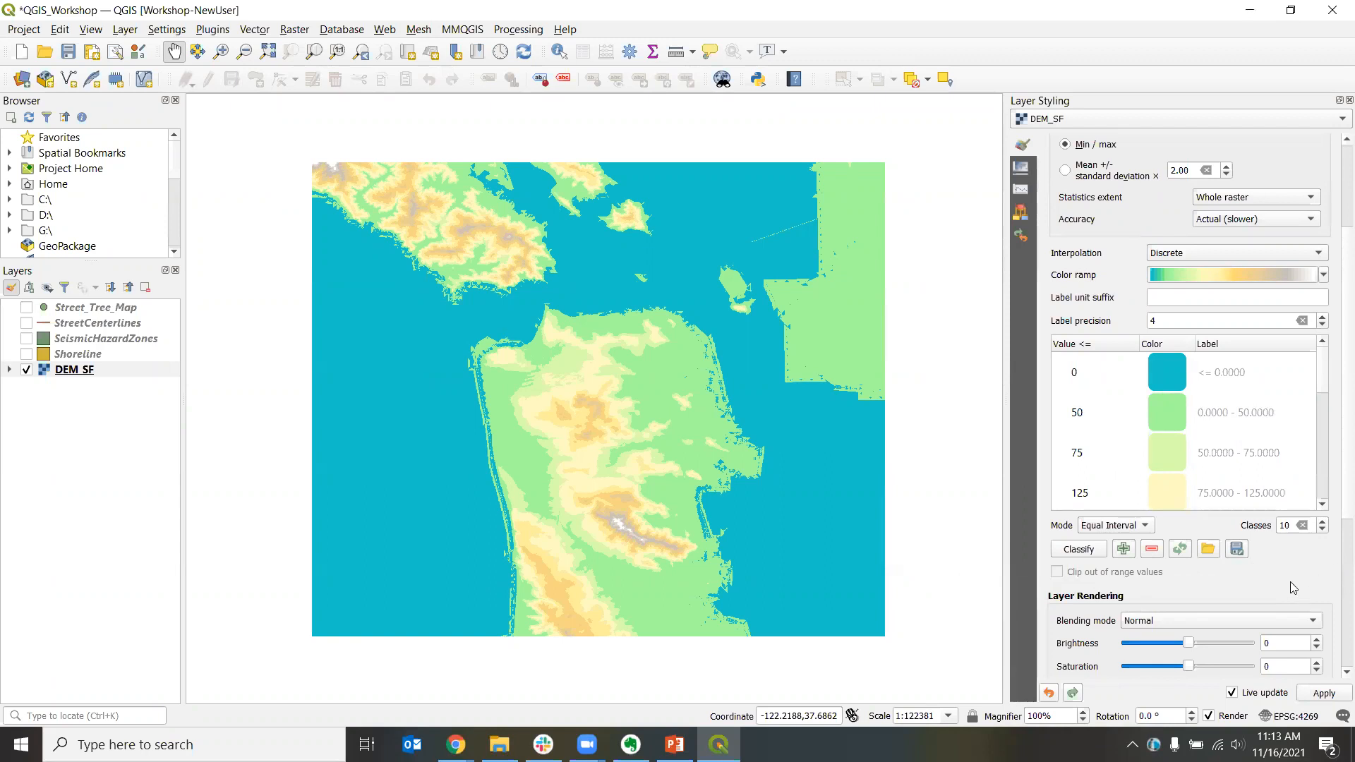
scroll(1290, 586, "down", 1)
scroll(1297, 575, "up", 5)
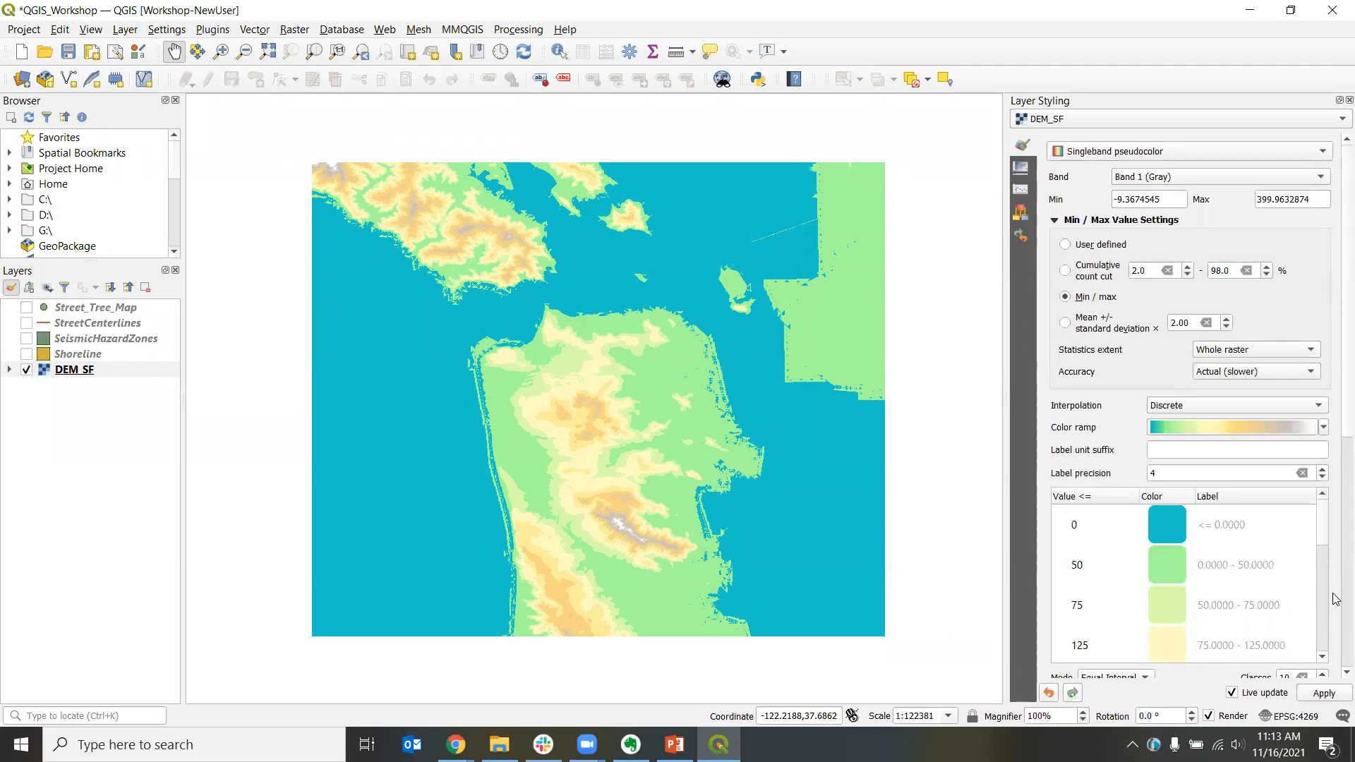
scroll(1335, 599, "down", 1)
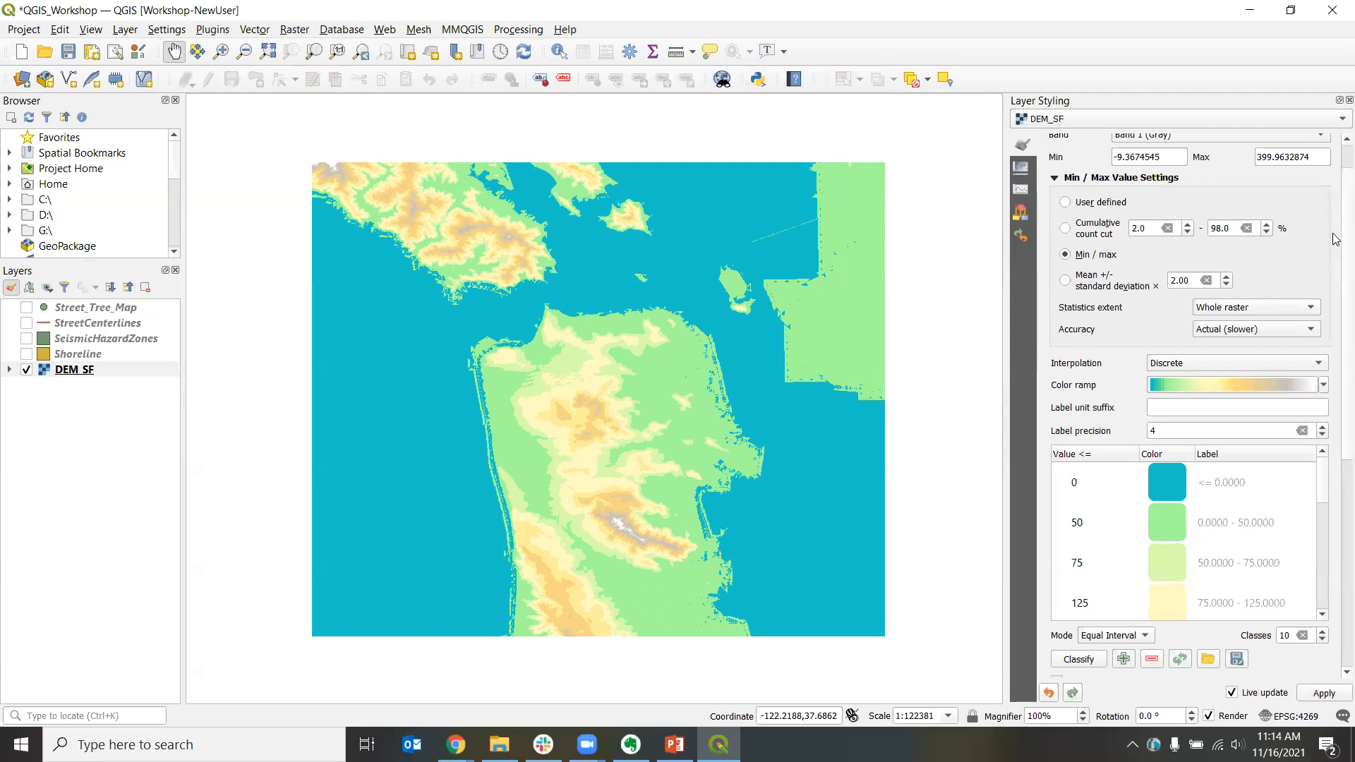
scroll(1337, 201, "up", 1)
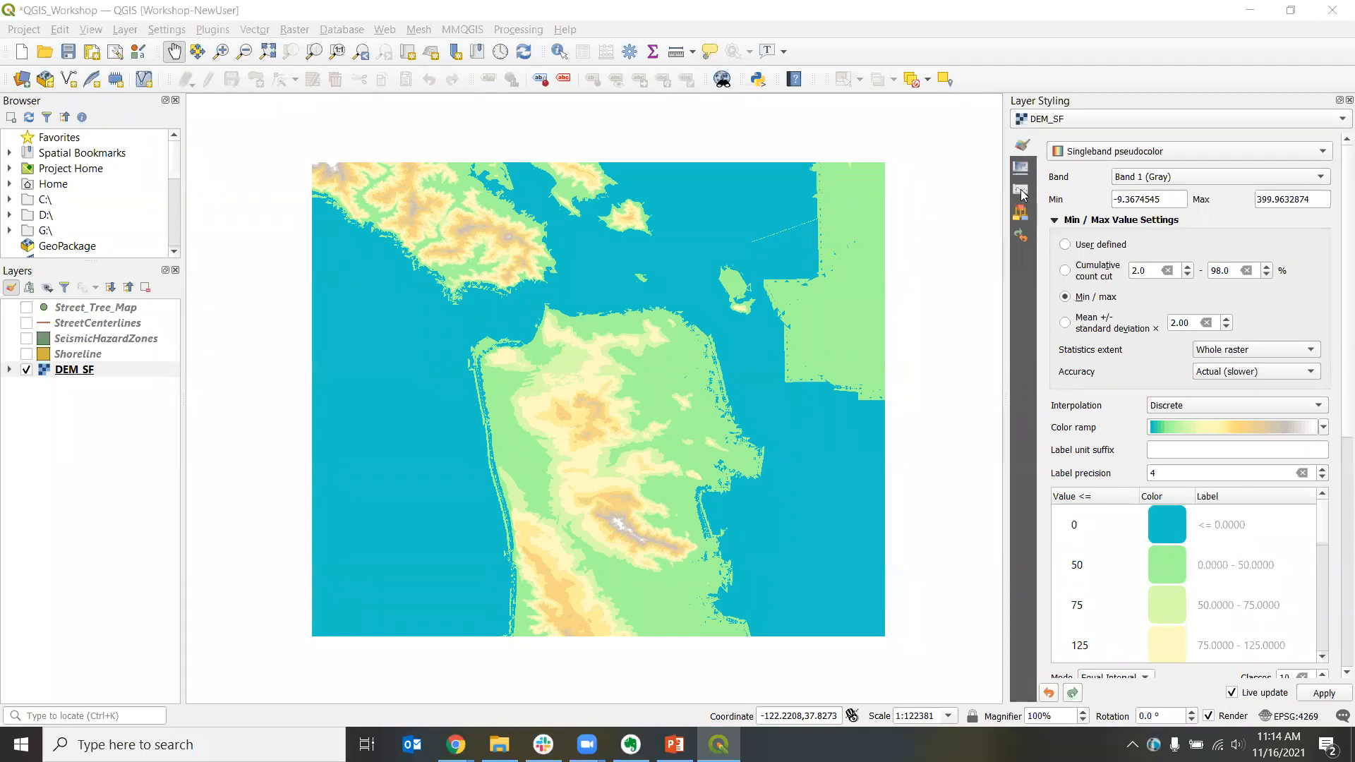
Step: Compute the DEM's raster histogram, with the styling area widened to show it fully, and recompute it once
left_click(1021, 190)
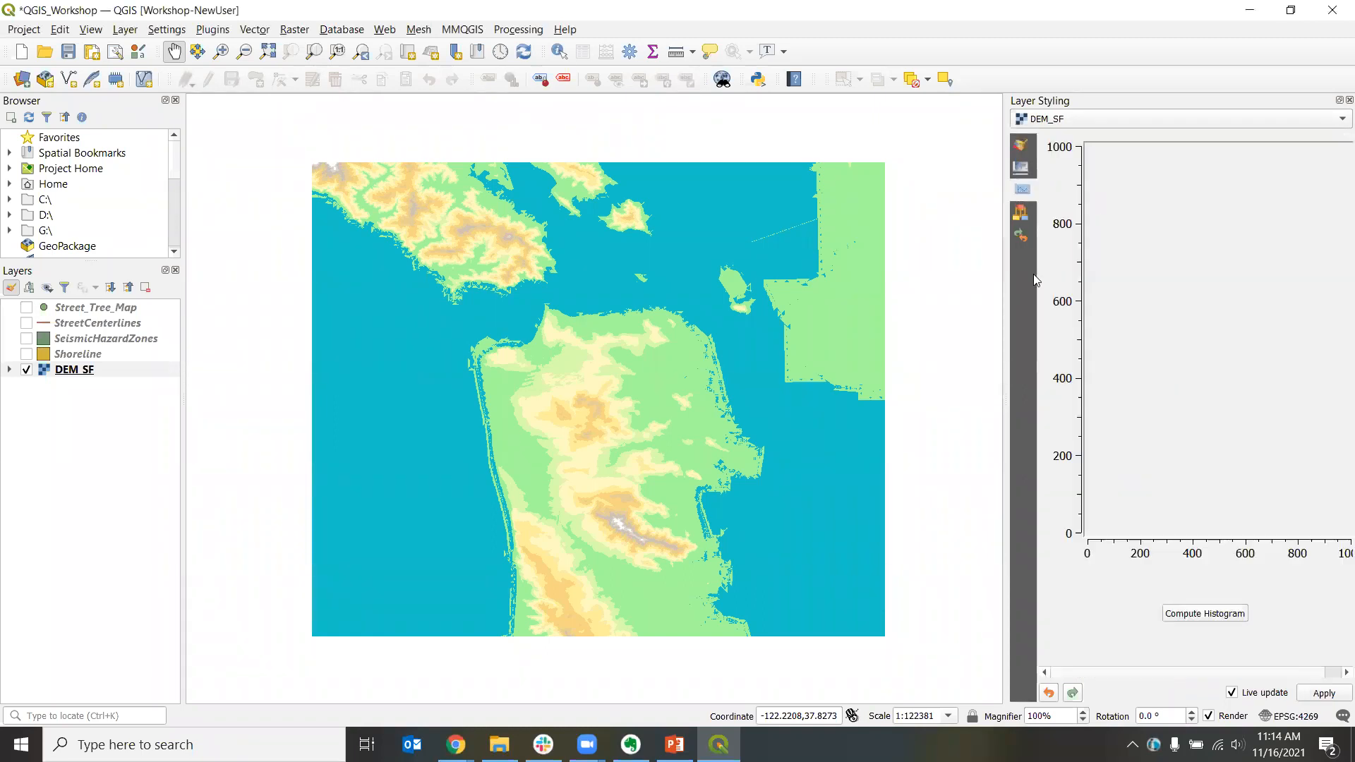
left_click_drag(1007, 561, 855, 549)
left_click(1116, 628)
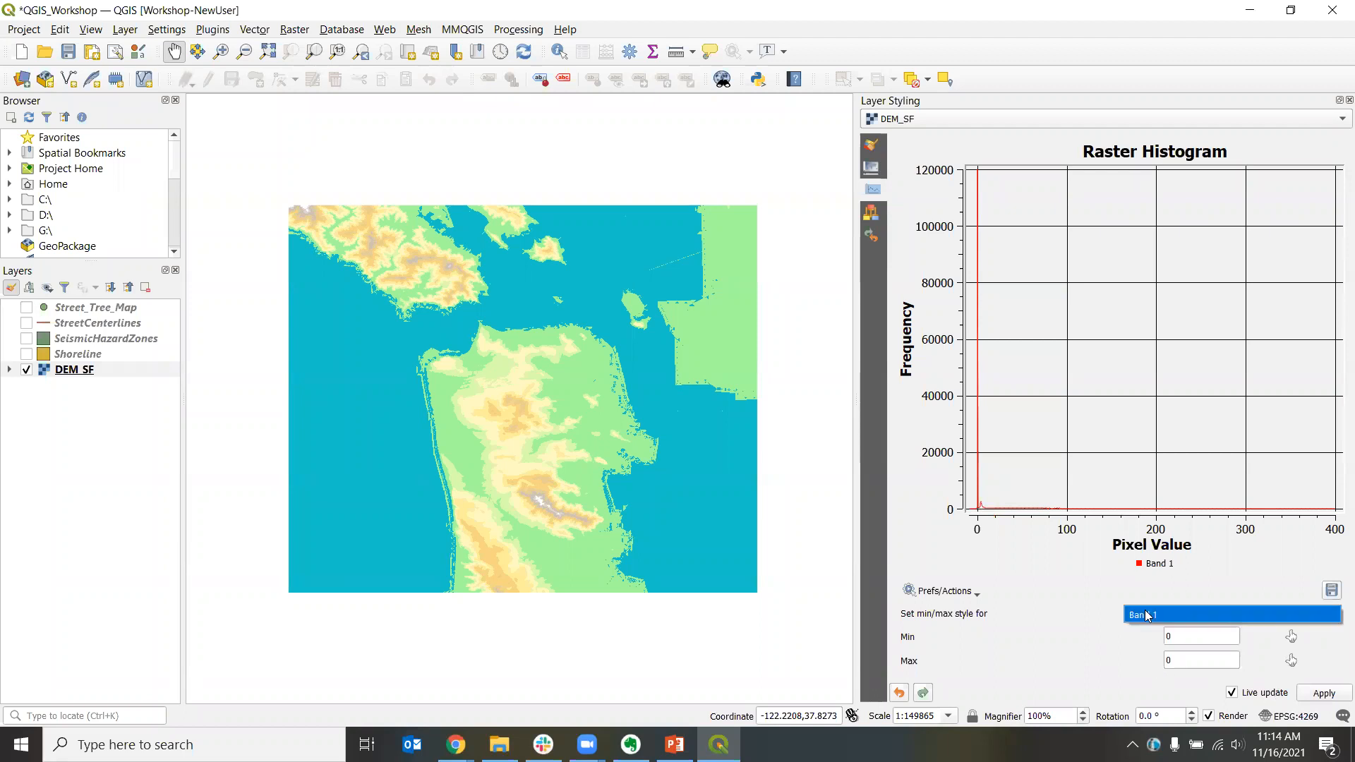
left_click(978, 596)
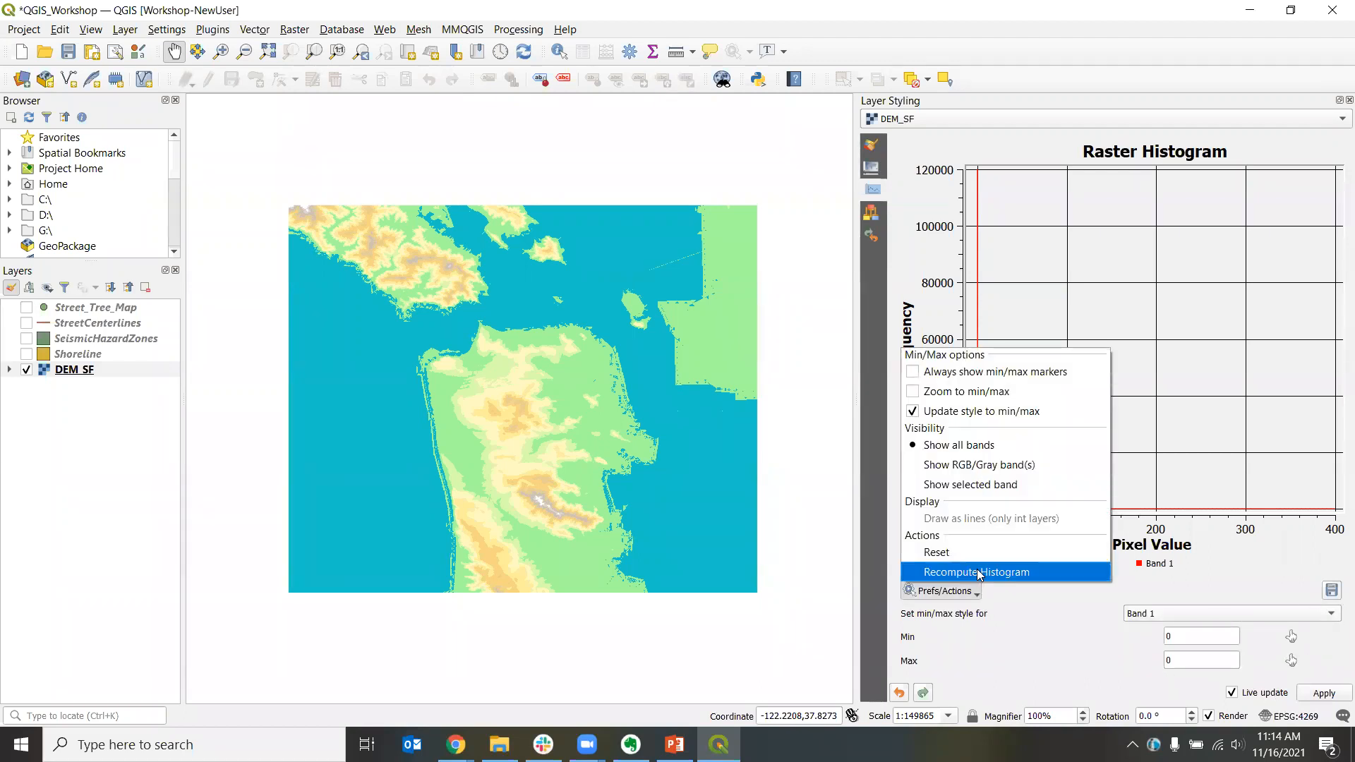
left_click(981, 571)
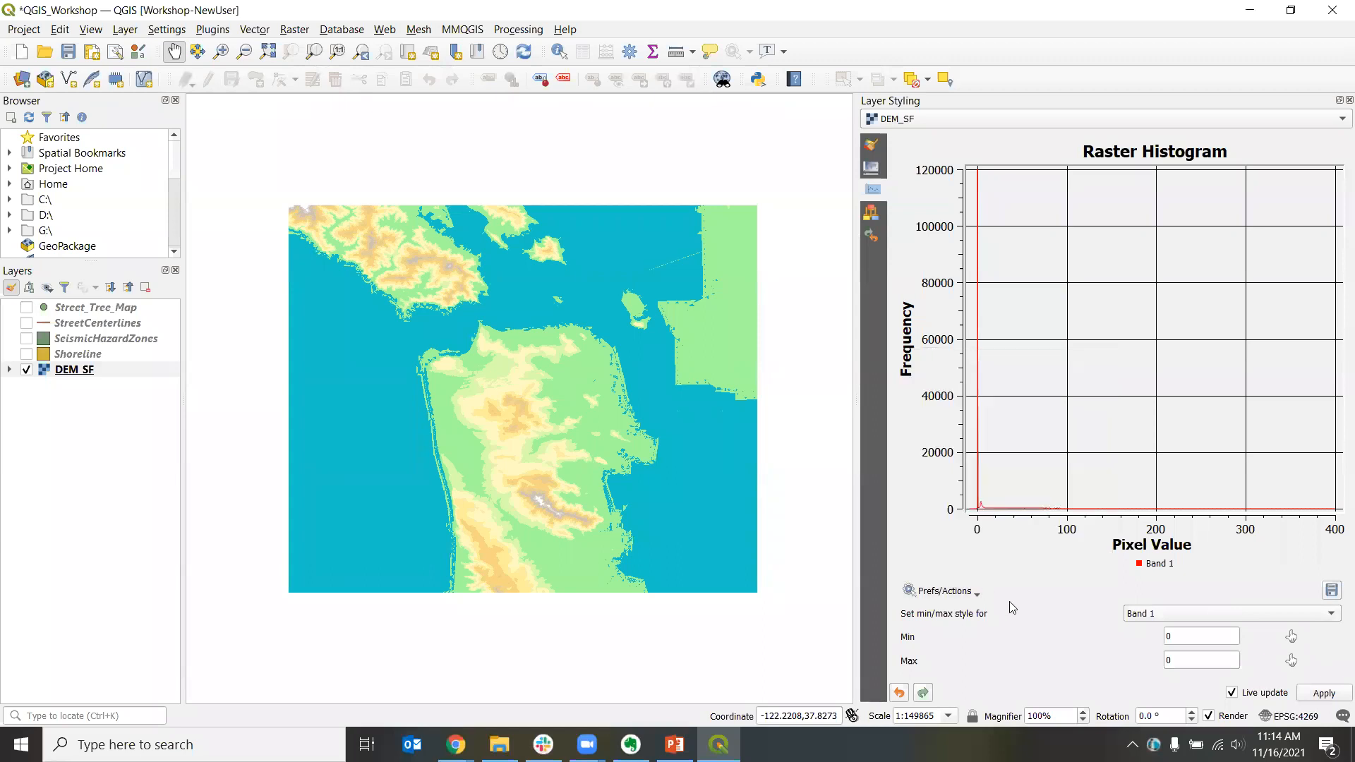
Step: Try to set the DEM's Band 1 maximum to 350 in the histogram settings, and return to the symbology settings
left_click(1206, 660)
type("350")
left_click(1119, 641)
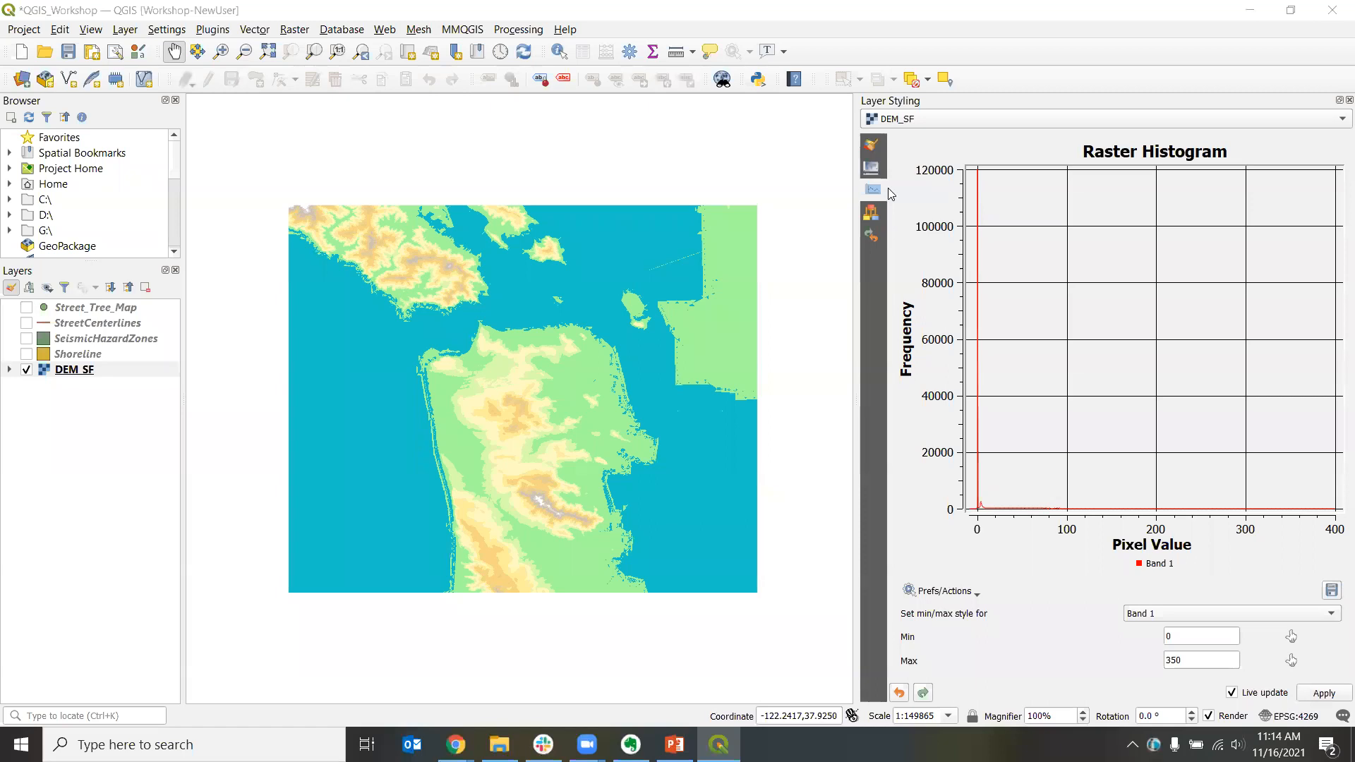
left_click(872, 169)
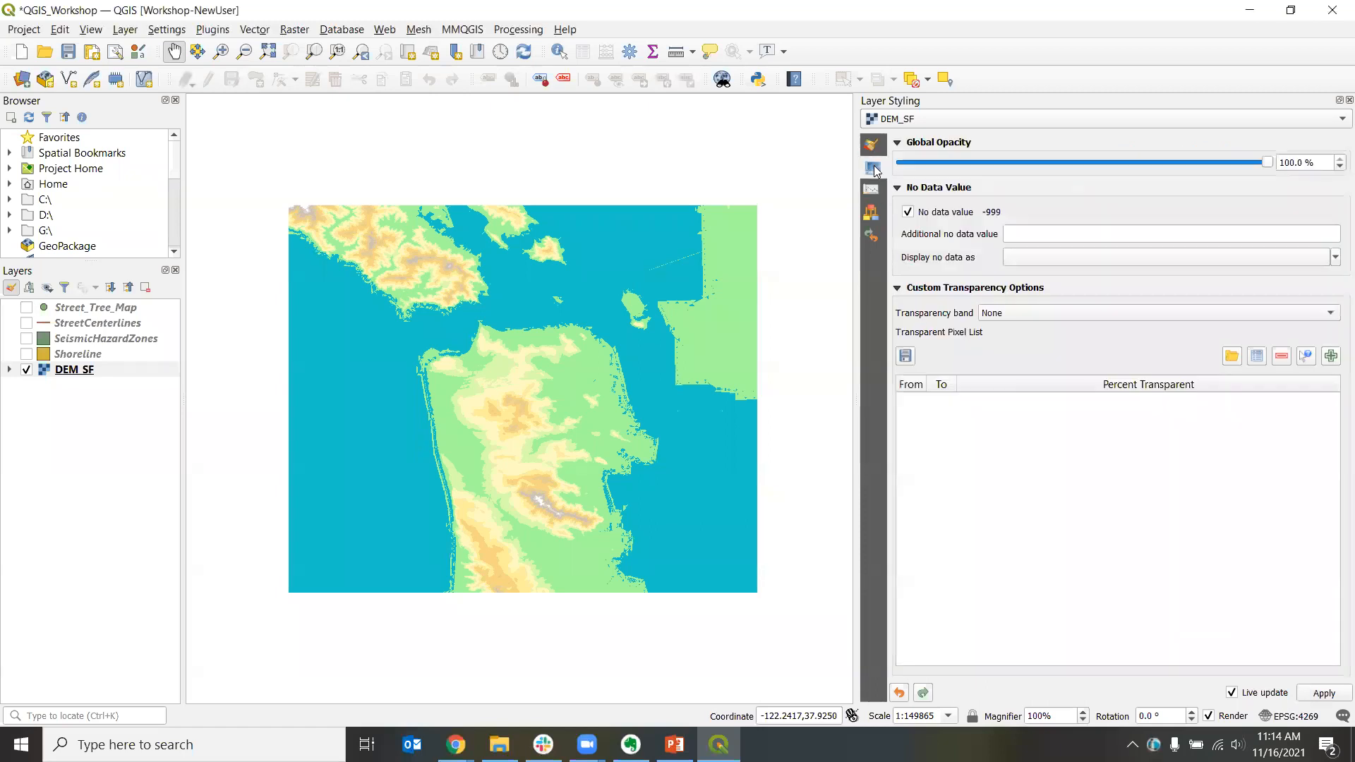
left_click(873, 147)
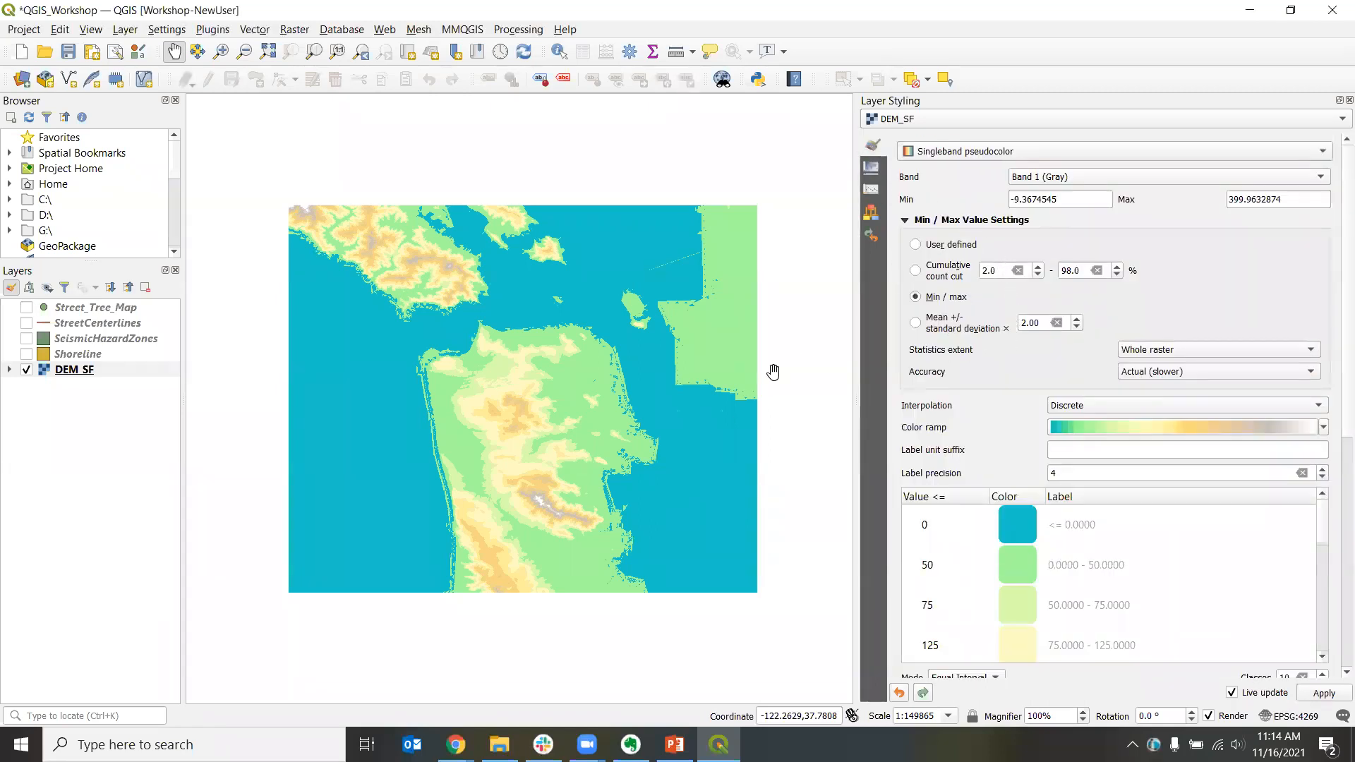
Step: Identify the DEM's Band 1 elevation values at several spots on the city, bay and coastline, and close the identify results
left_click(558, 53)
left_click(560, 55)
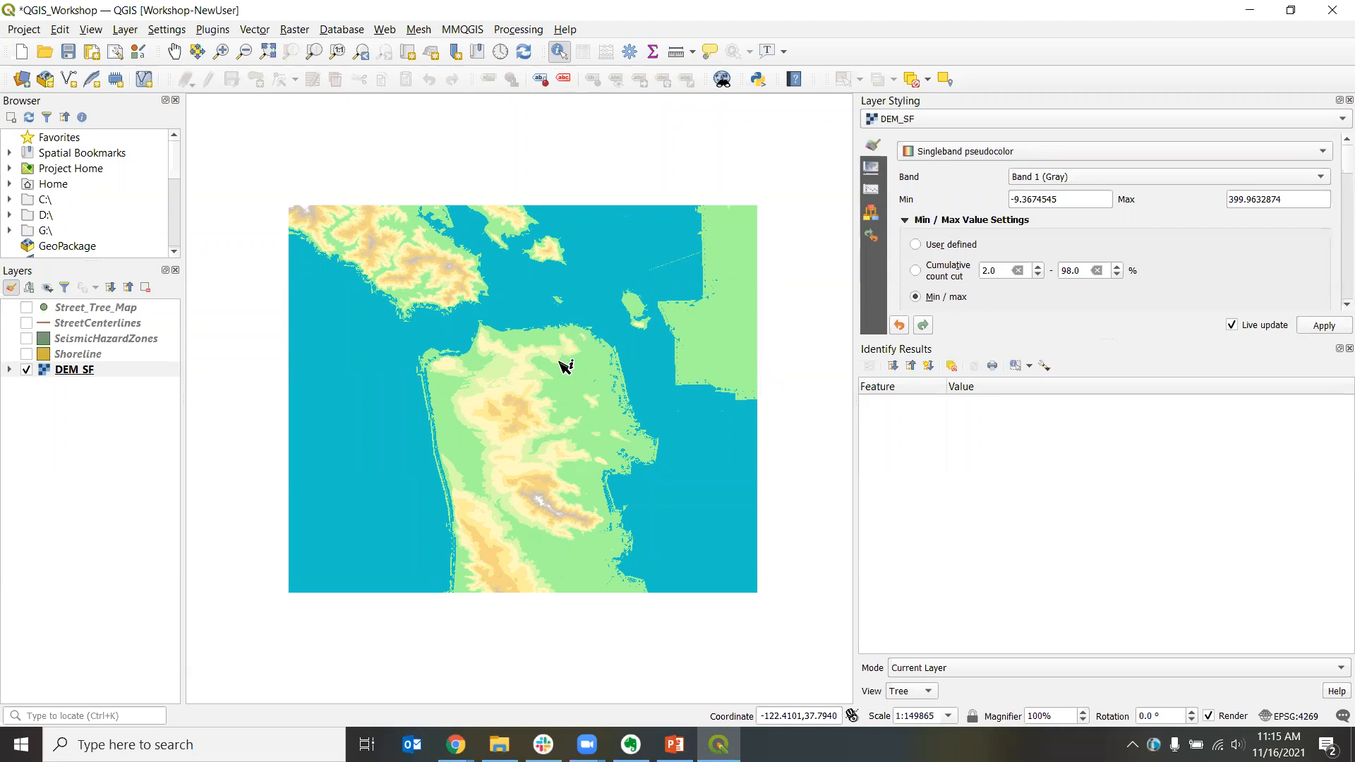
left_click(571, 398)
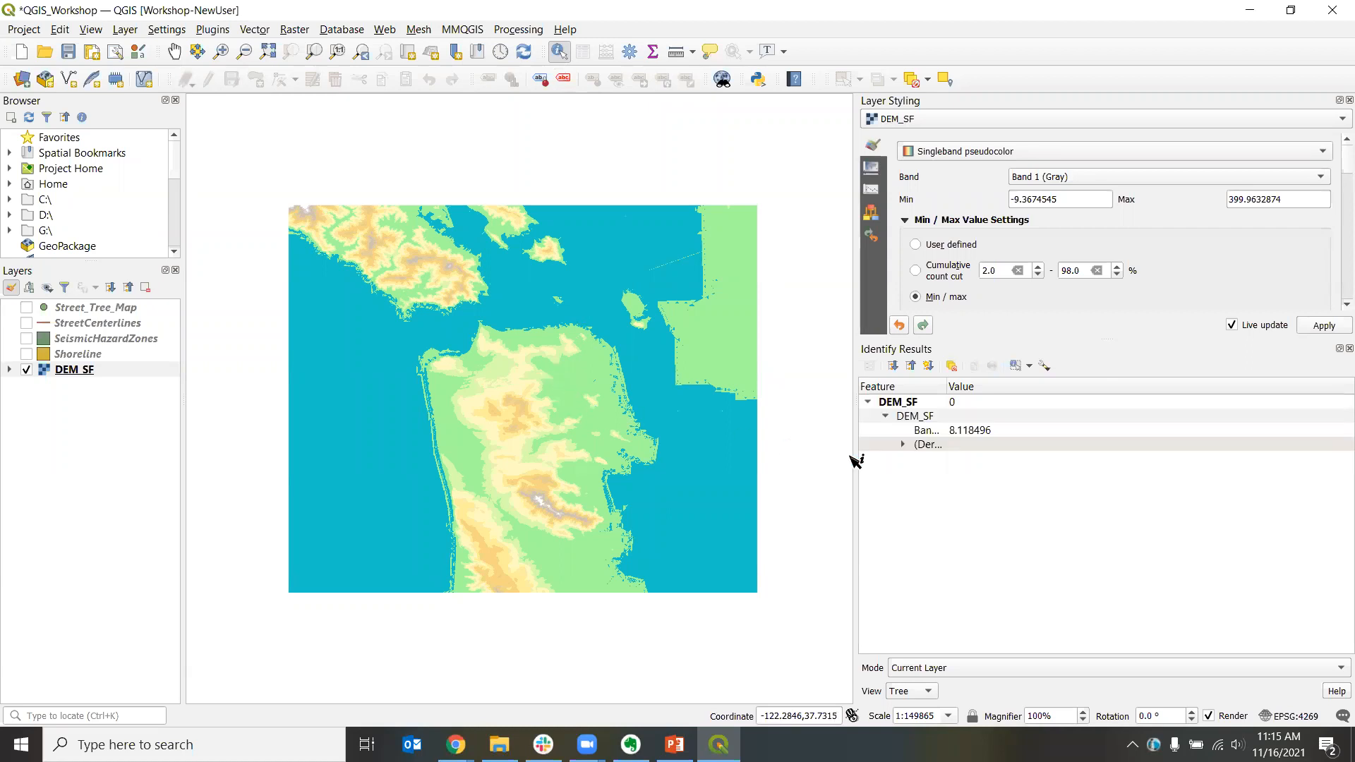
left_click(946, 386)
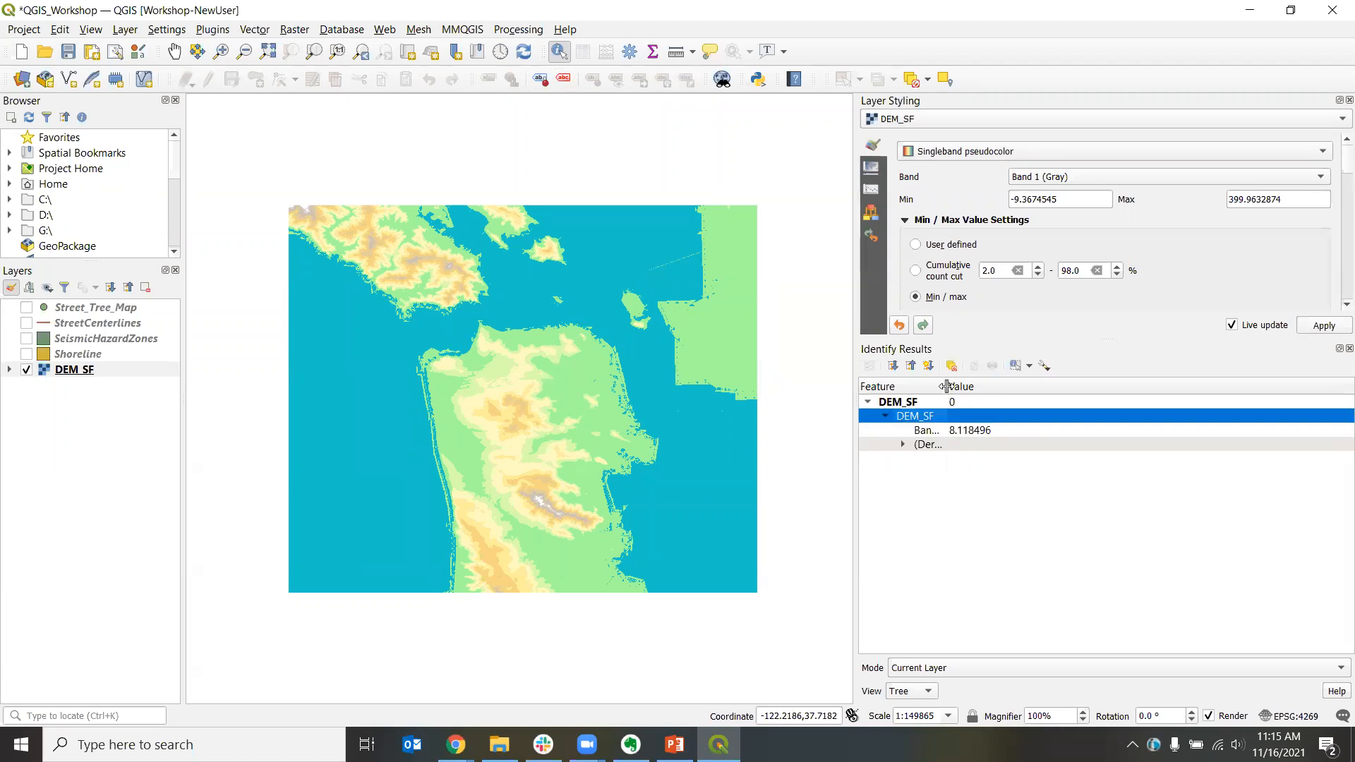
left_click_drag(946, 386, 1018, 386)
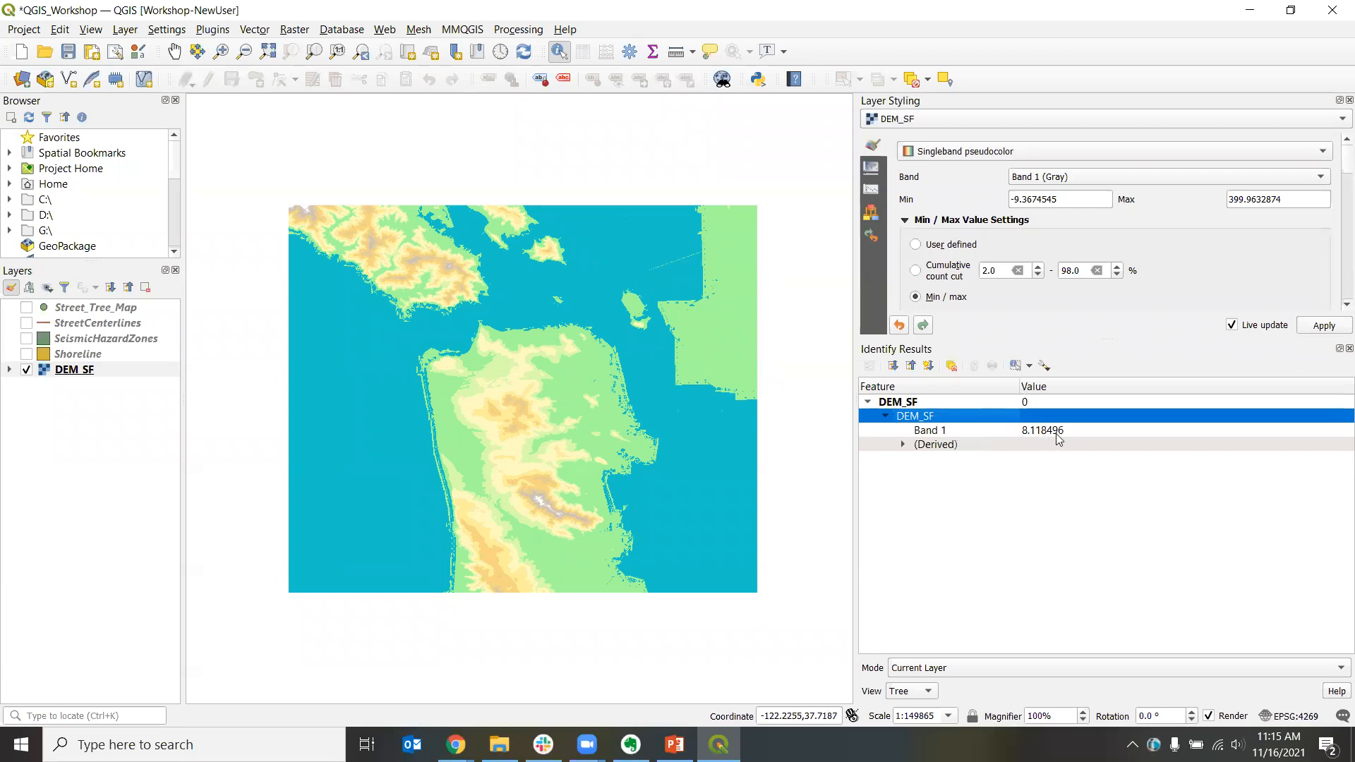
left_click(660, 413)
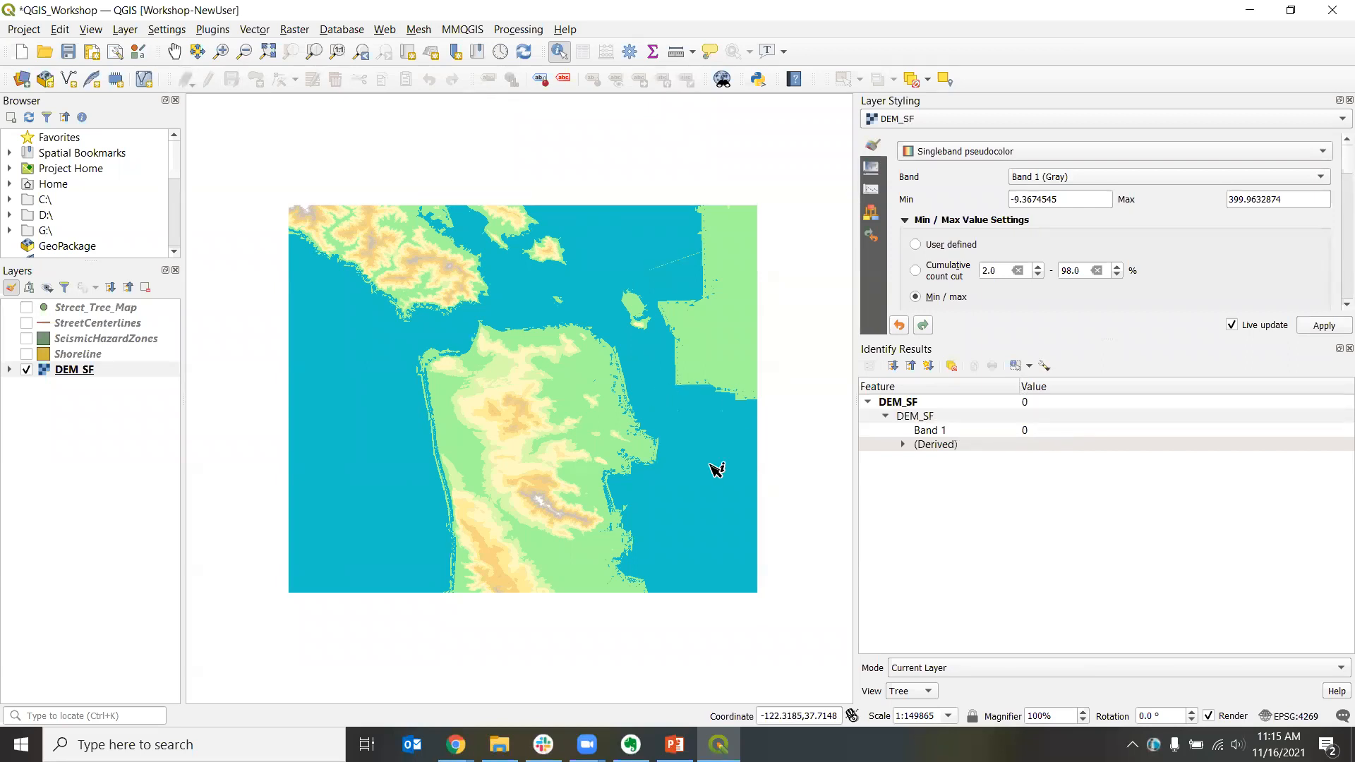
left_click(611, 498)
left_click(598, 495)
left_click(1347, 348)
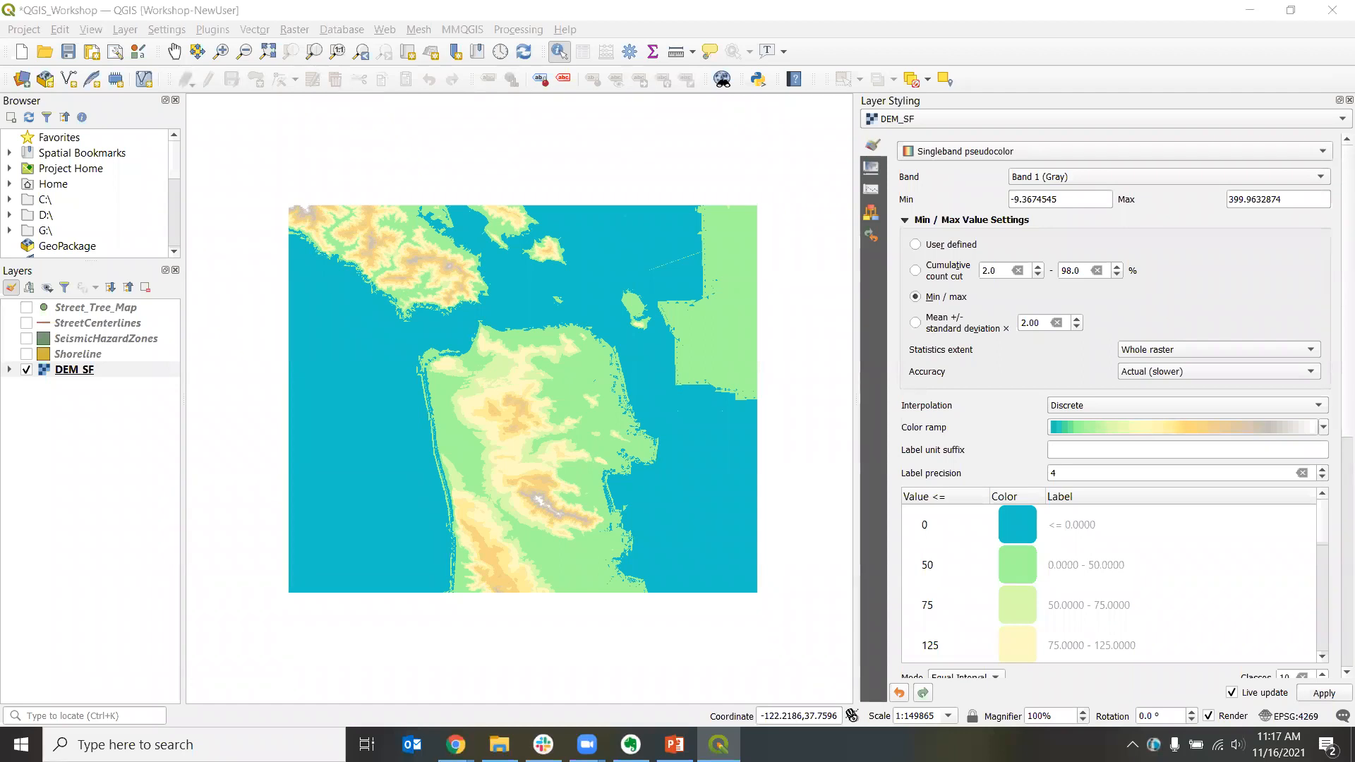
key("alt+Tab")
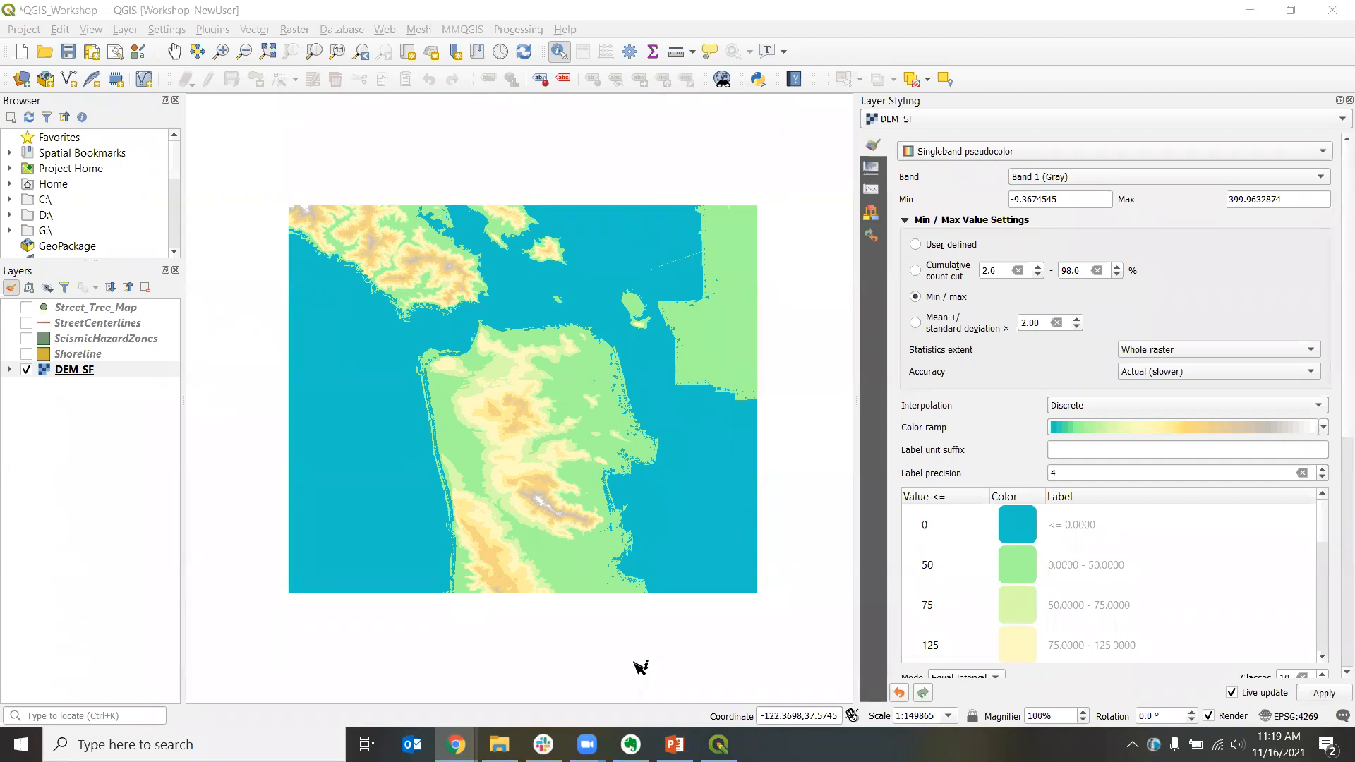
left_click(122, 11)
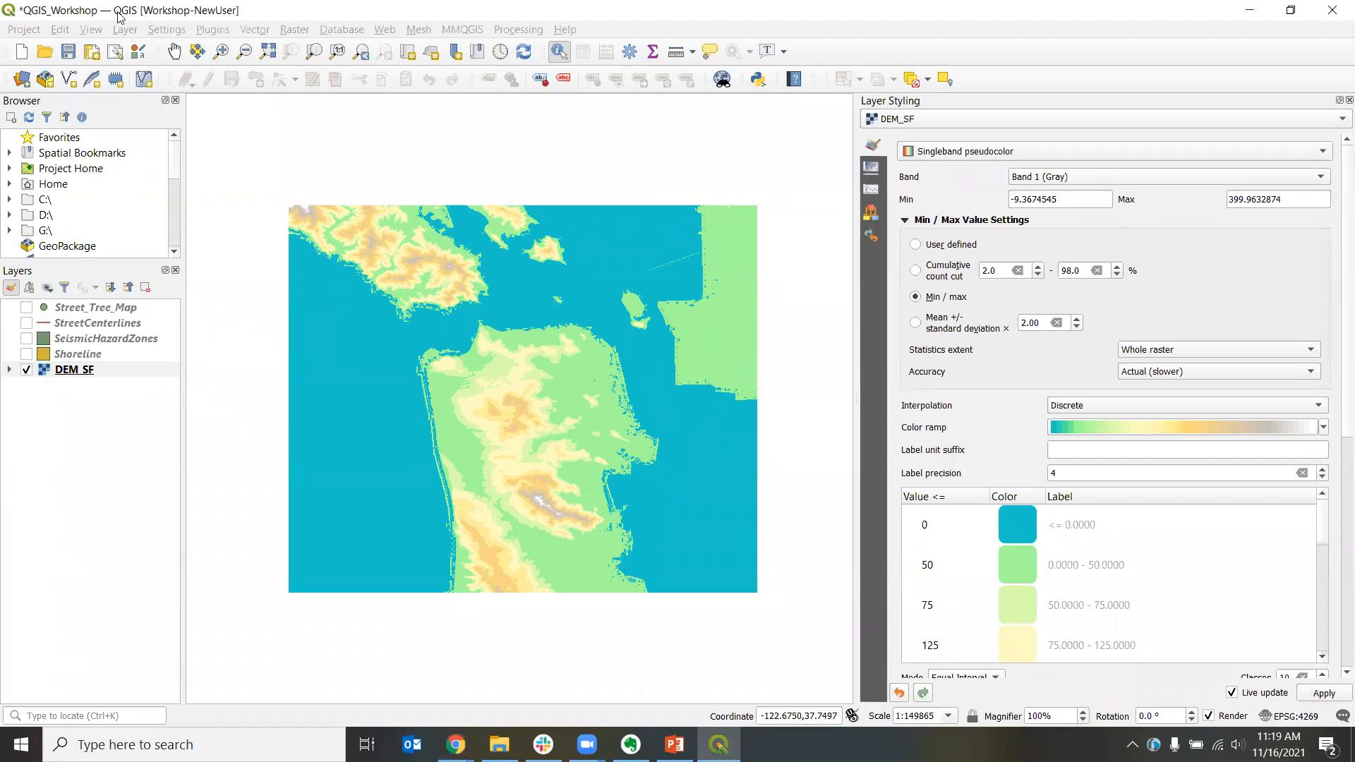
Step: Save the project, then view the list of available panels and toolbars and close it without changing any
left_click(68, 52)
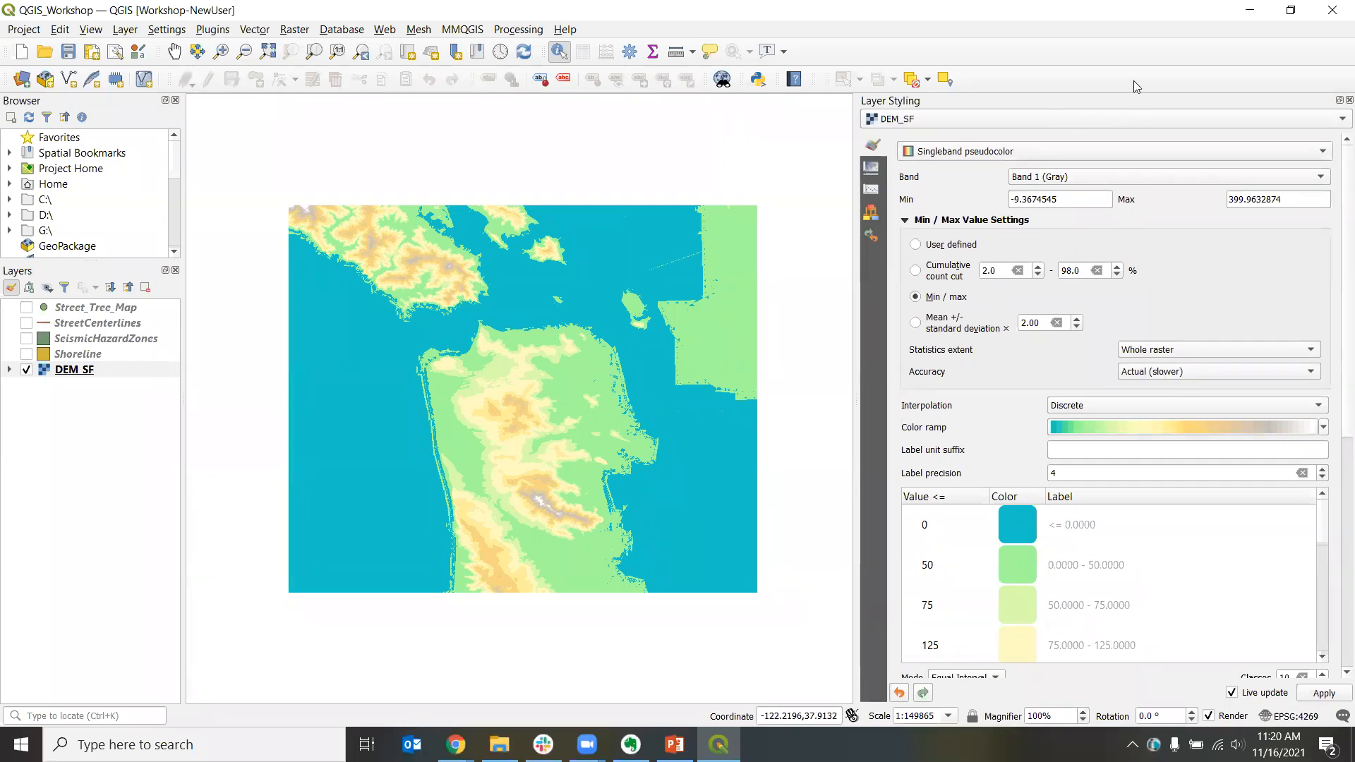
right_click(978, 54)
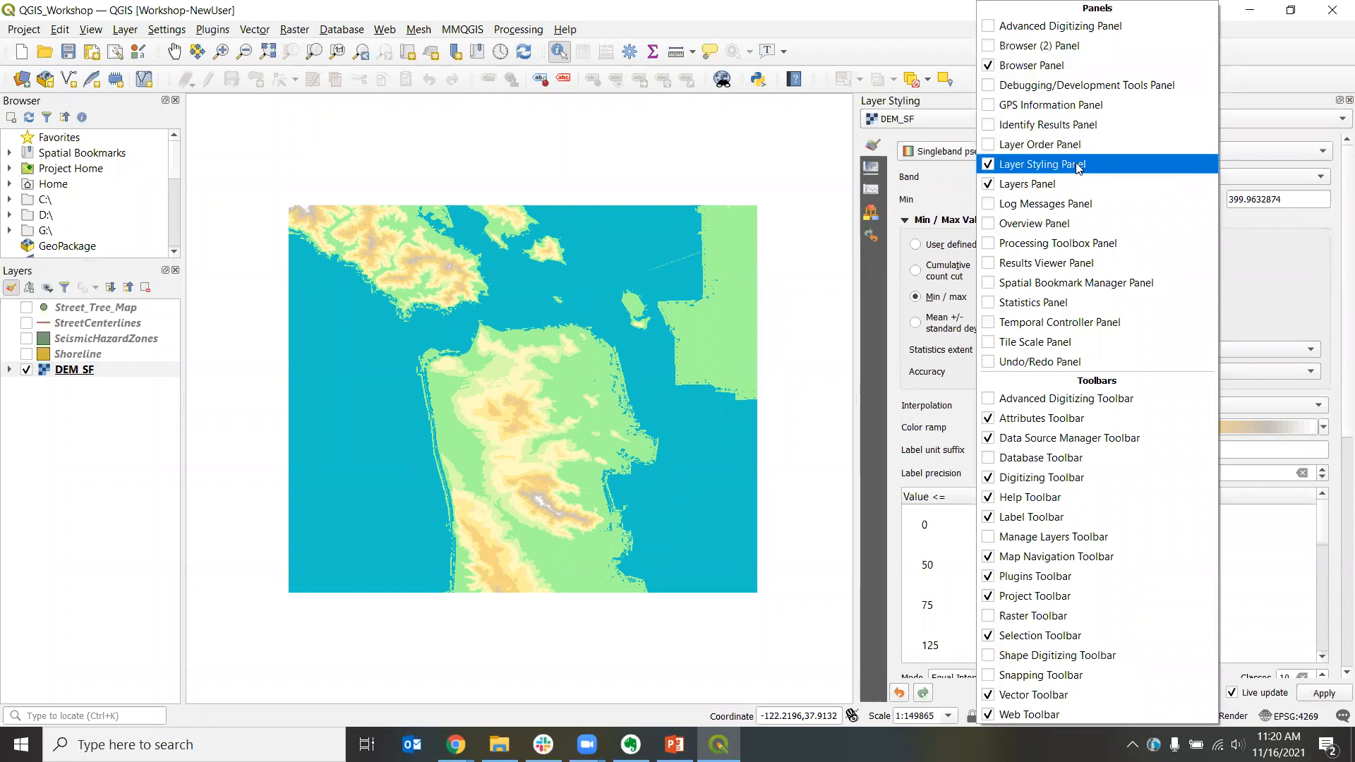
left_click(914, 24)
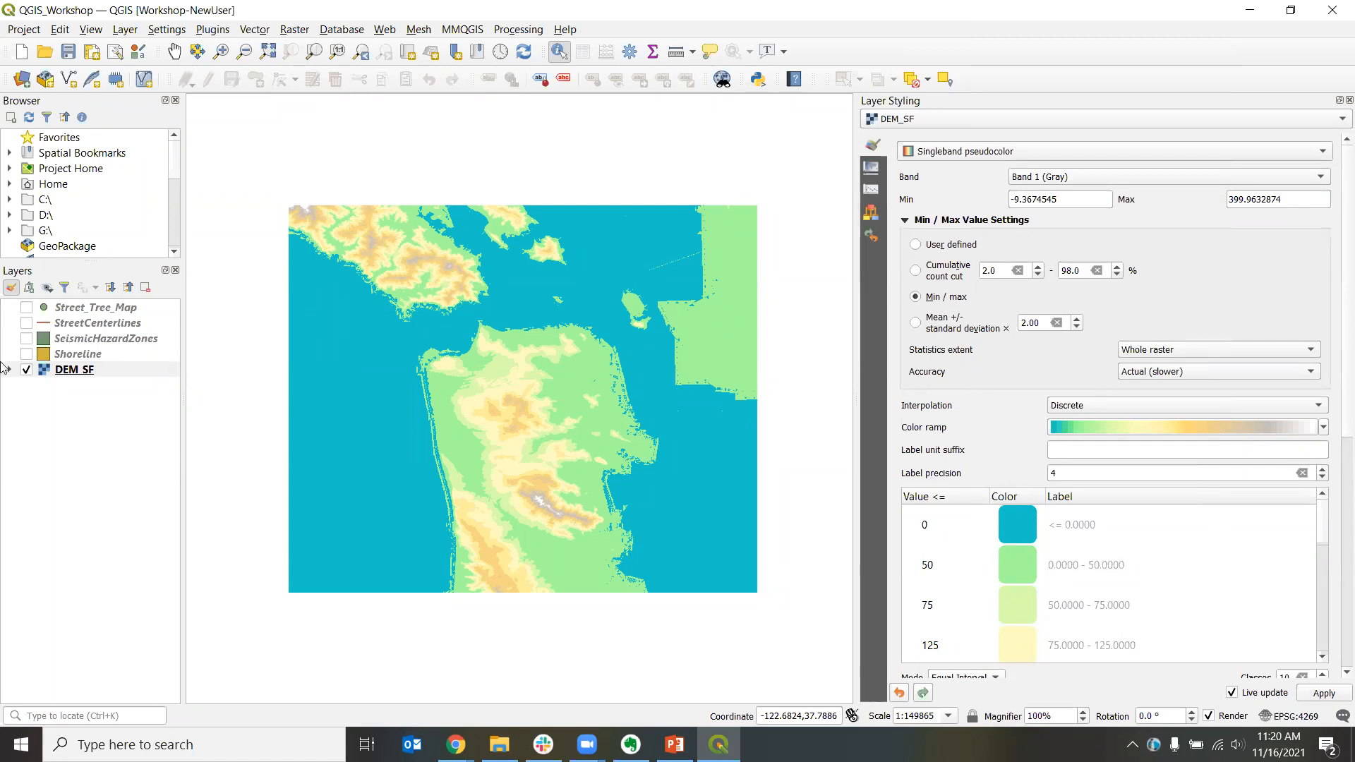
Step: Hide the DEM_SF layer, show Shoreline and StreetCenterlines, and zoom the map to the StreetCenterlines extent
left_click(24, 372)
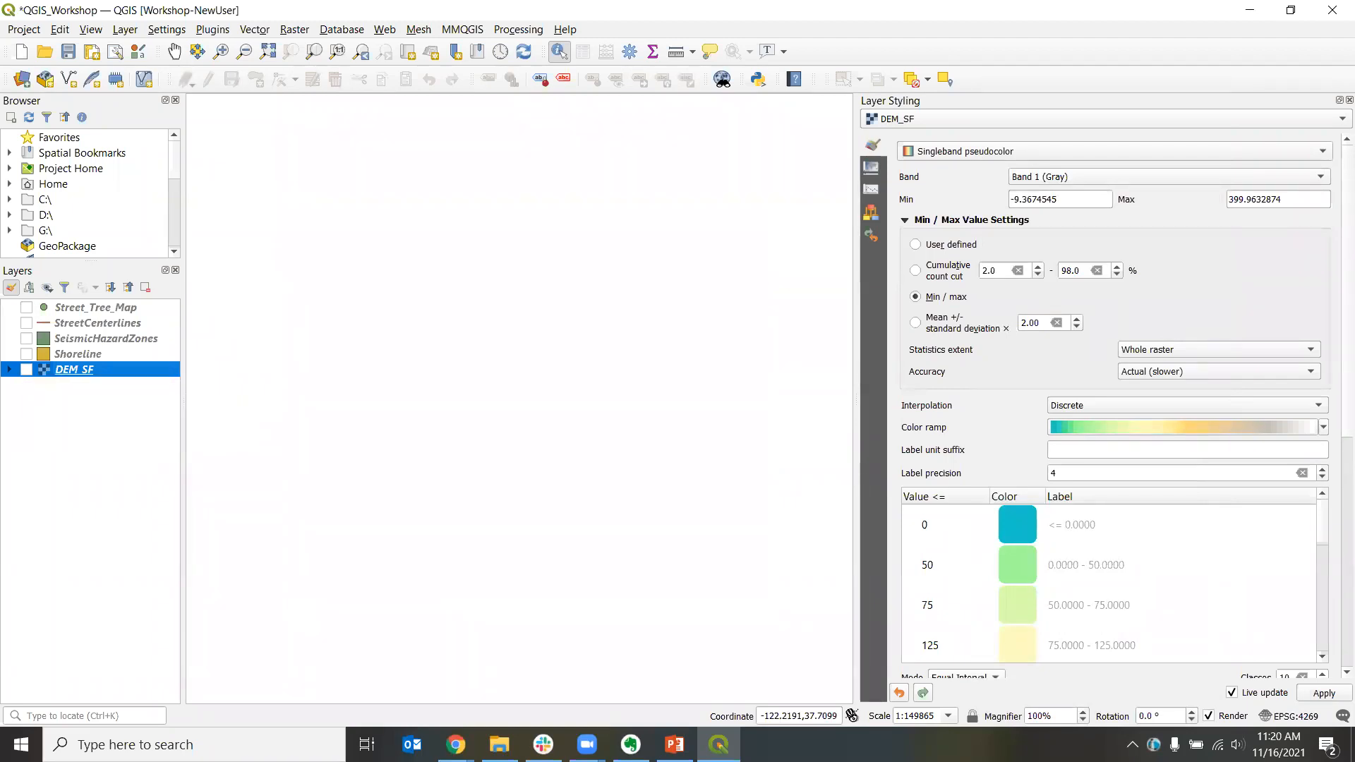
left_click(27, 354)
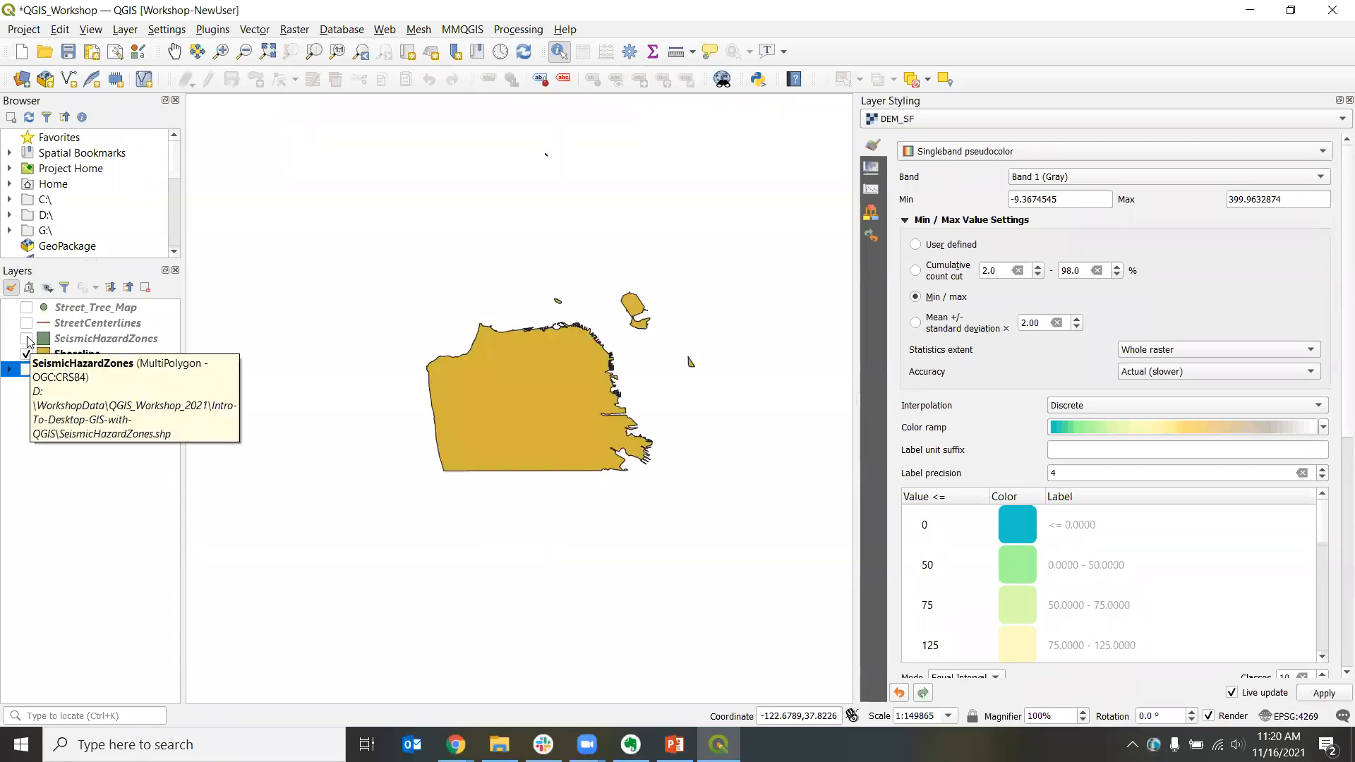
left_click(26, 323)
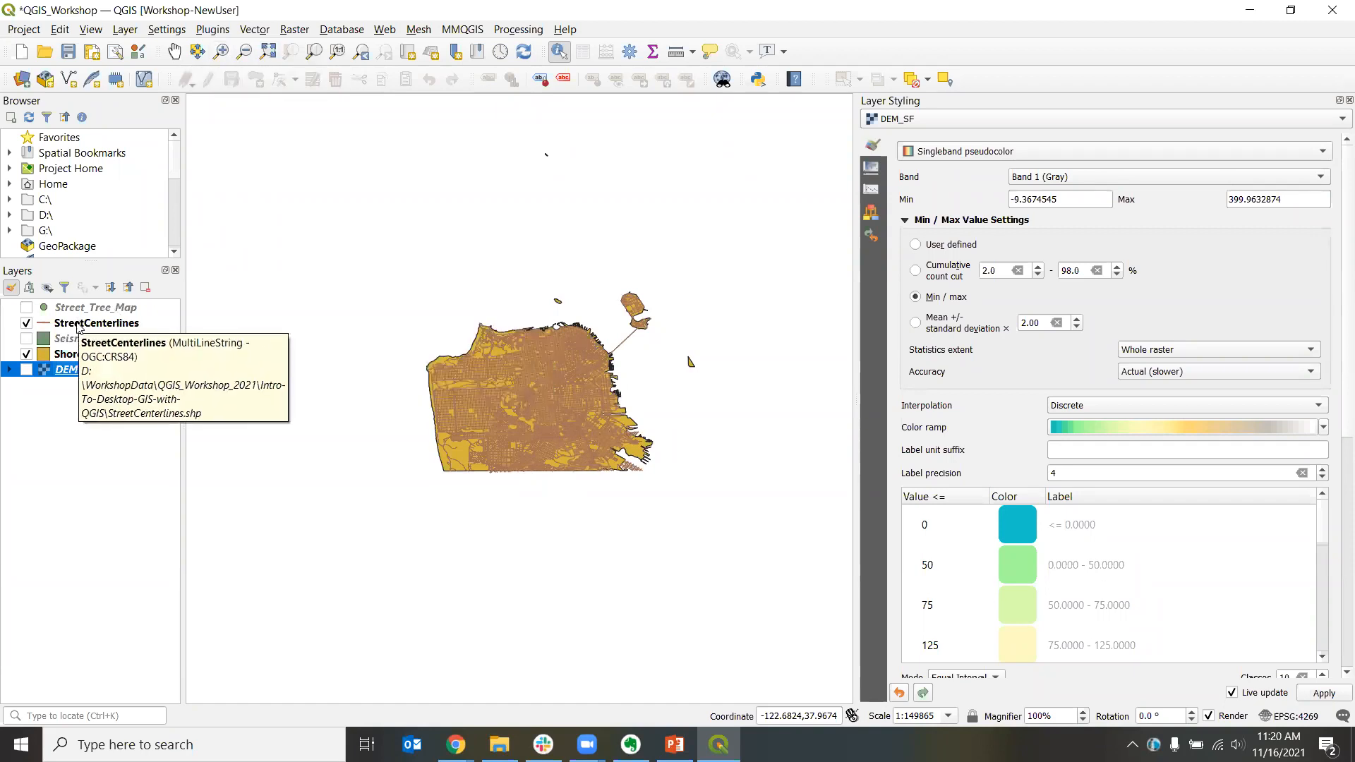
left_click(78, 324)
right_click(79, 325)
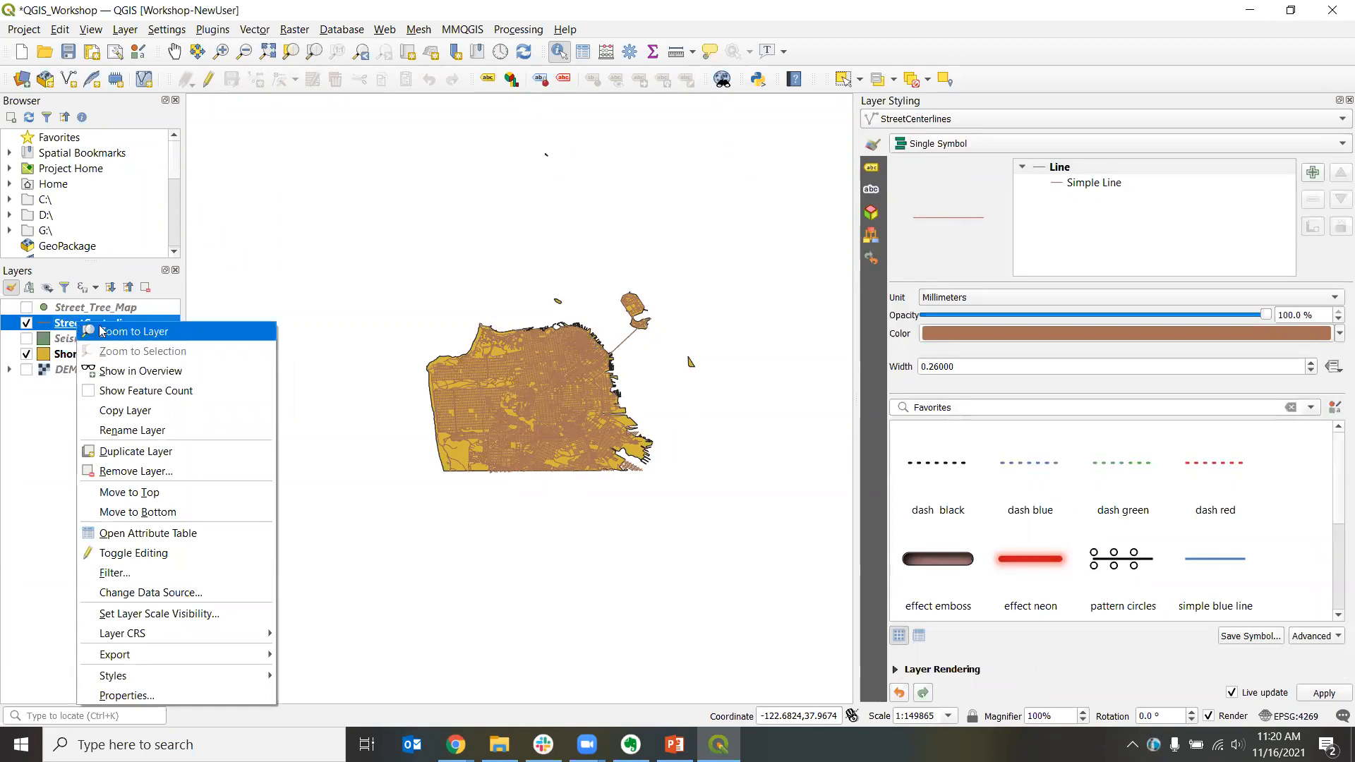
left_click(142, 333)
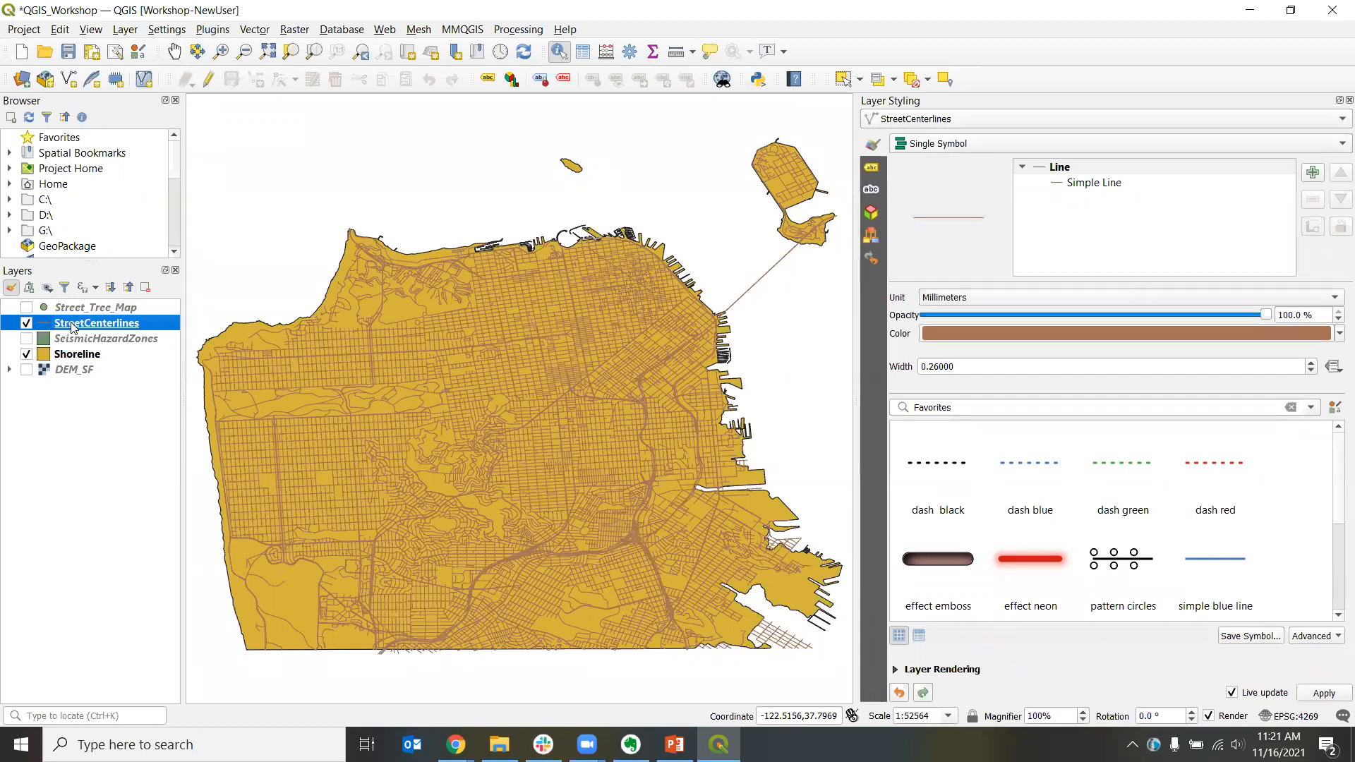
Step: Open the line color settings of the StreetCenterlines Simple Line symbol and look through the color ramp, wheel and swatch pickers
left_click(946, 120)
left_click(944, 189)
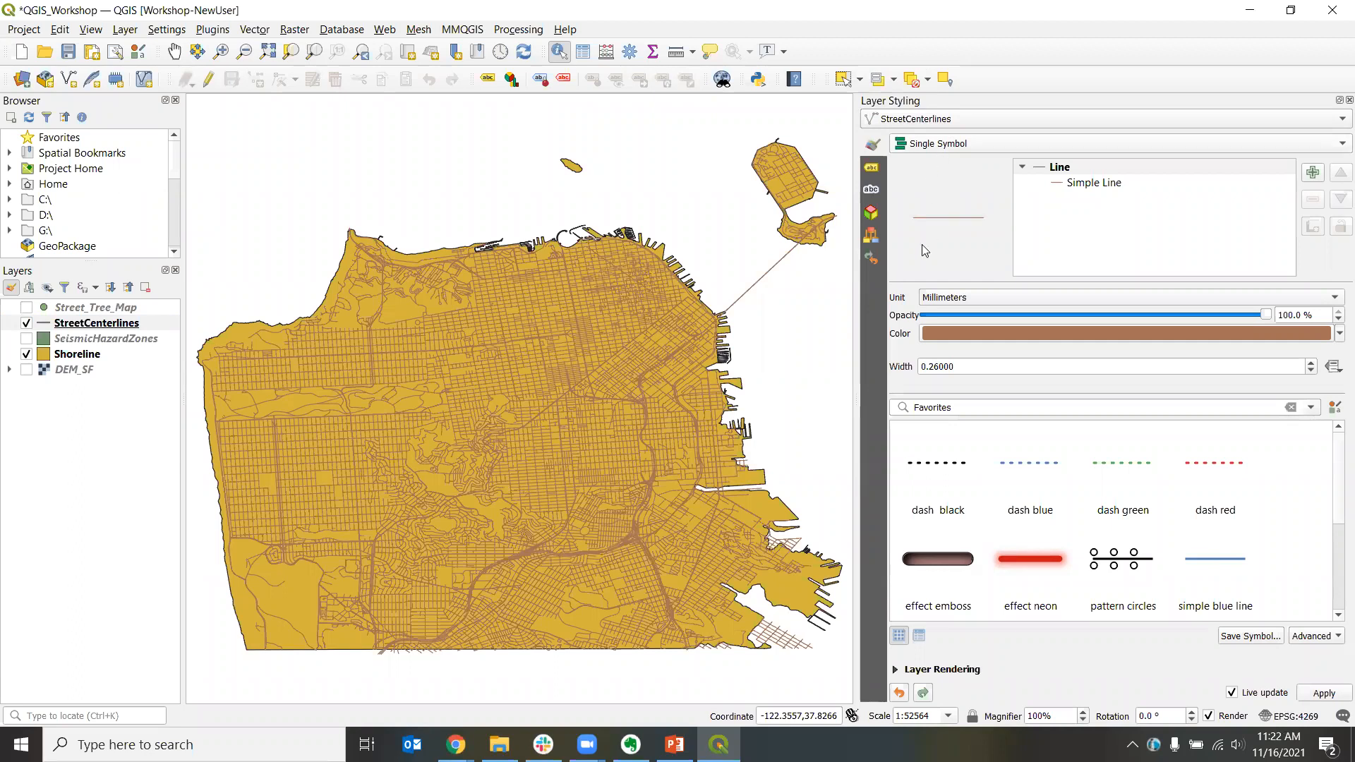
left_click(1085, 185)
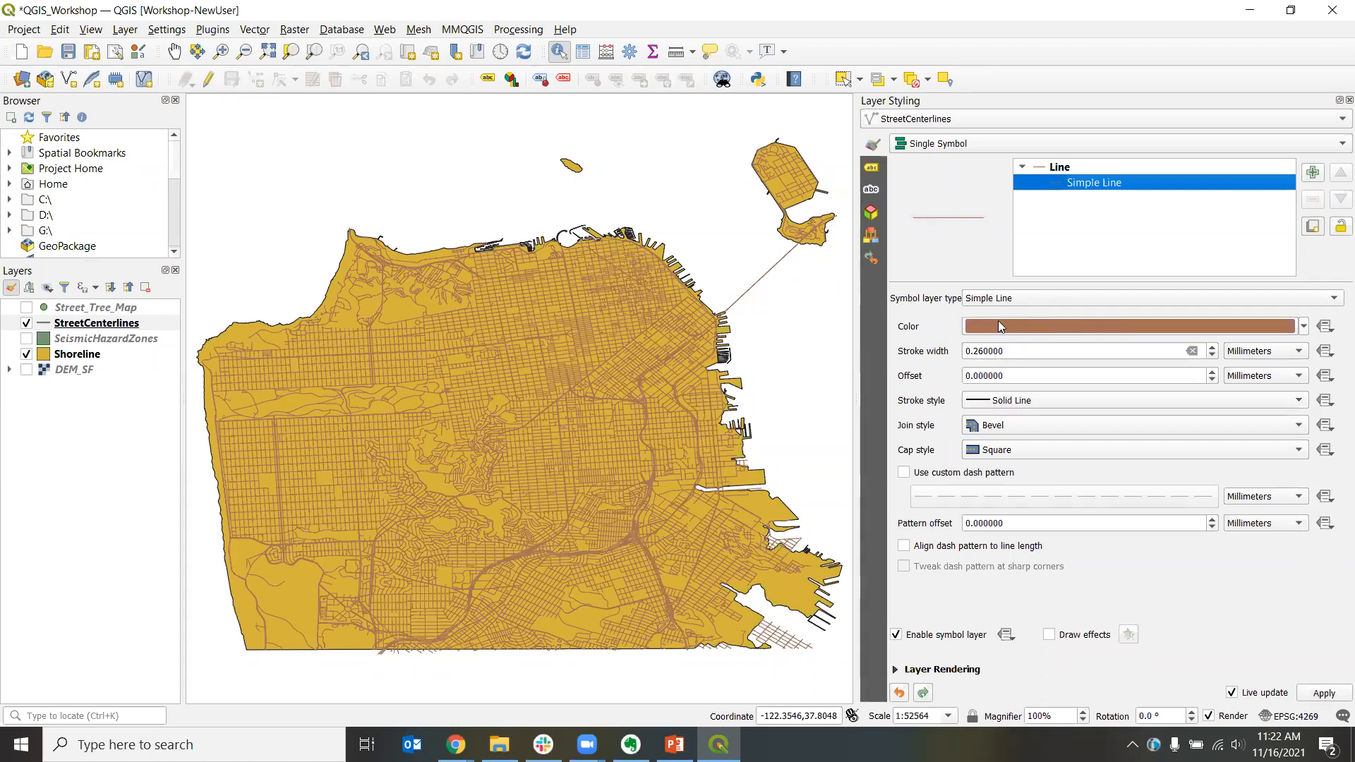
left_click(1074, 323)
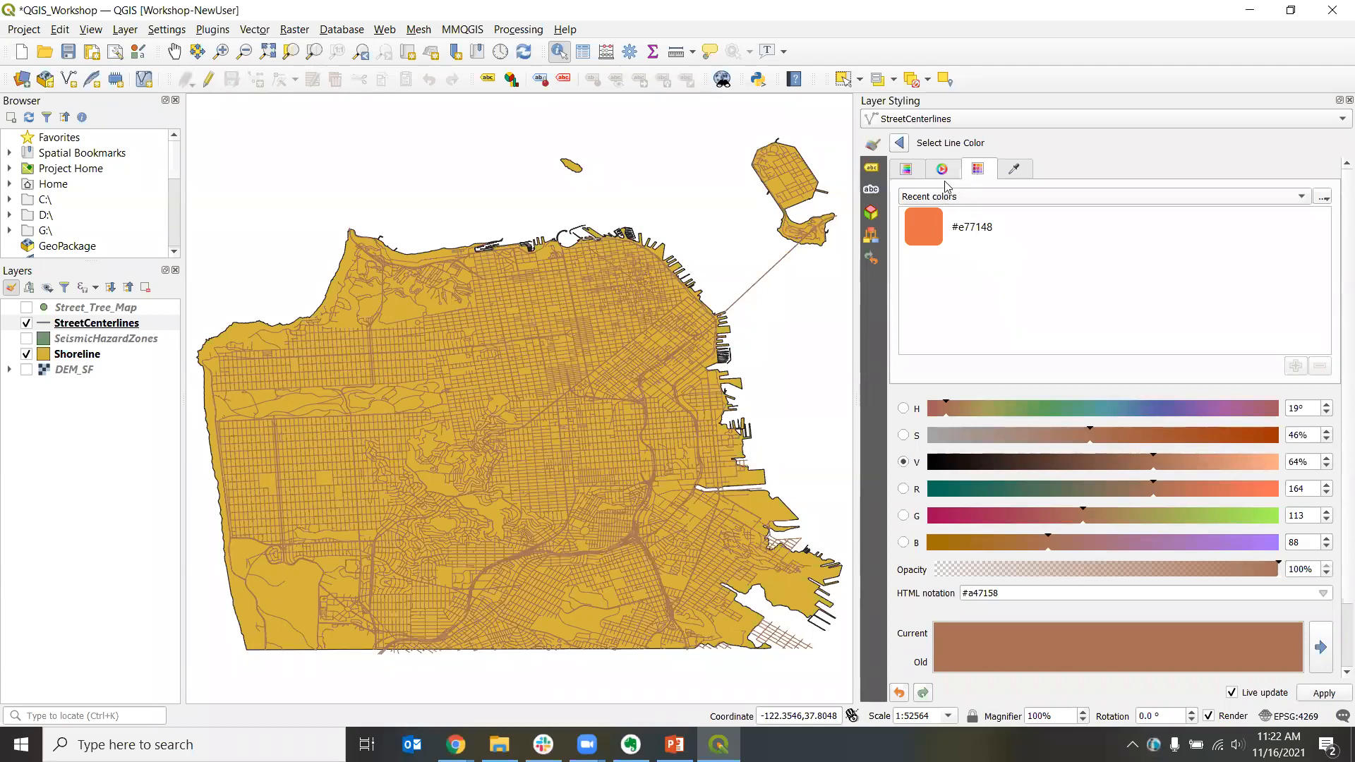
left_click(910, 173)
left_click(950, 174)
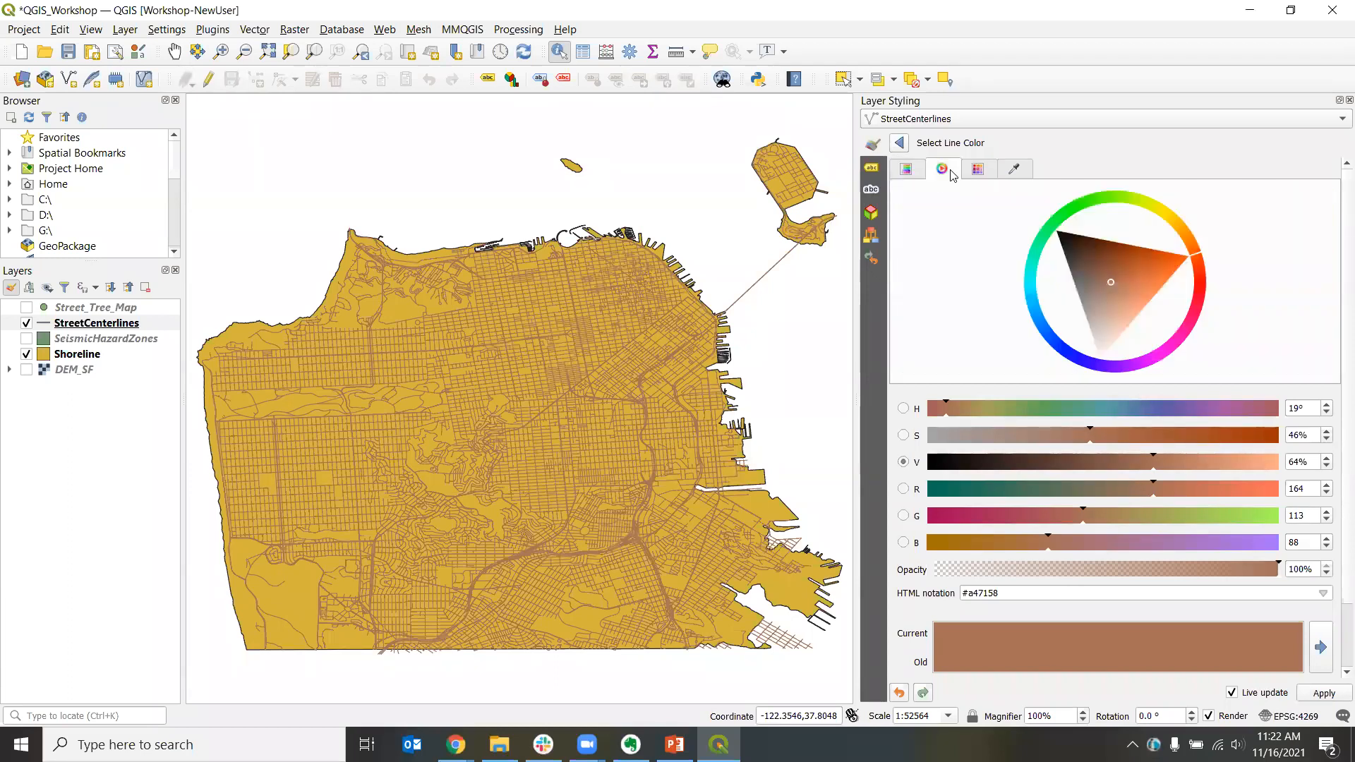
left_click(979, 172)
left_click(949, 172)
left_click(910, 173)
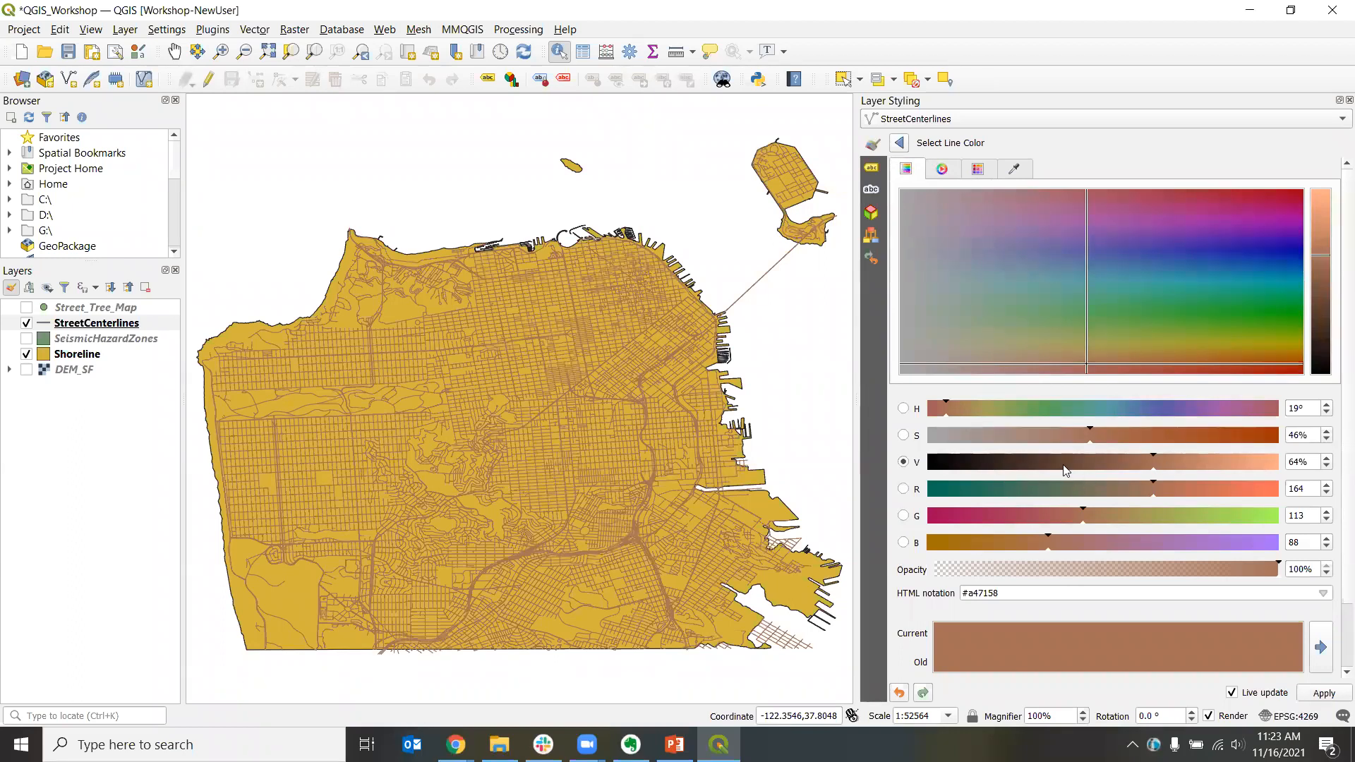
Step: Try several brightness and saturation values for the StreetCenterlines line color, ending on black #000000
left_click(929, 466)
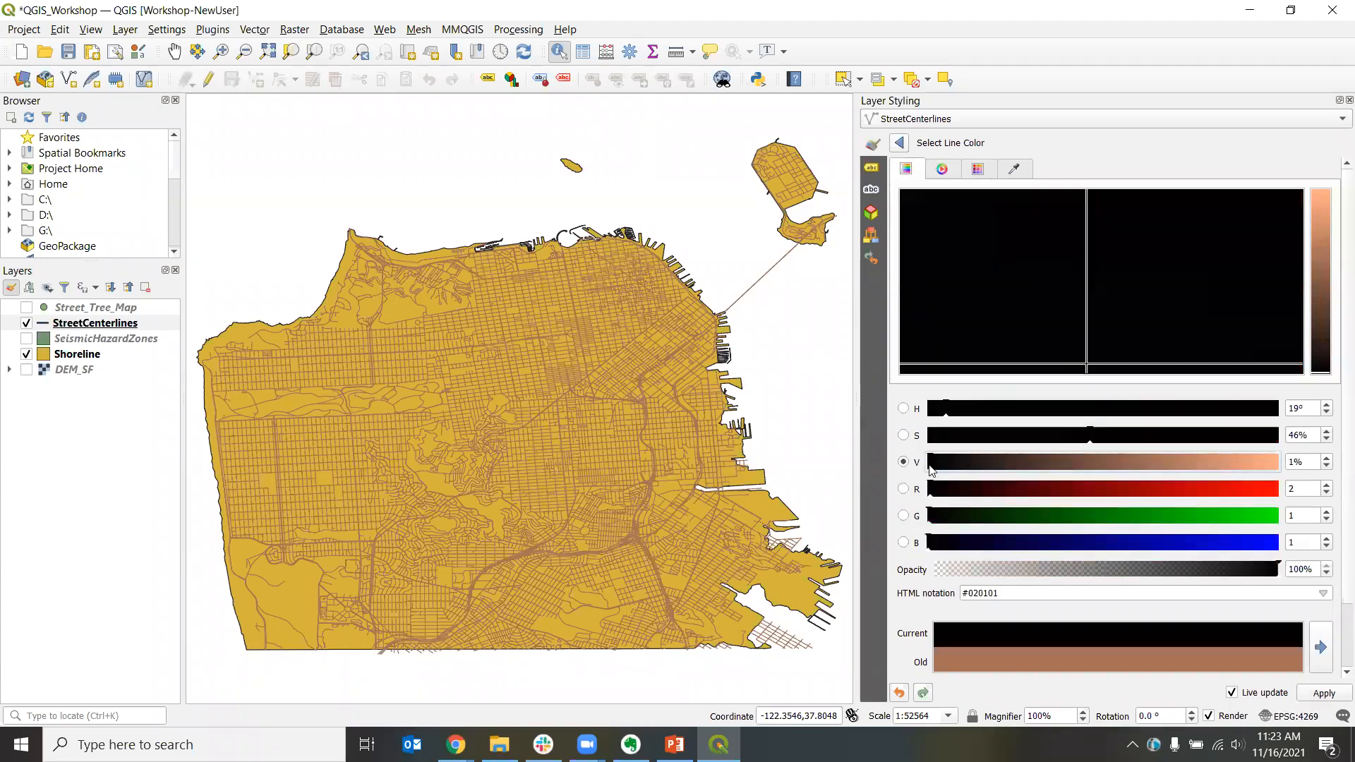
left_click(925, 467)
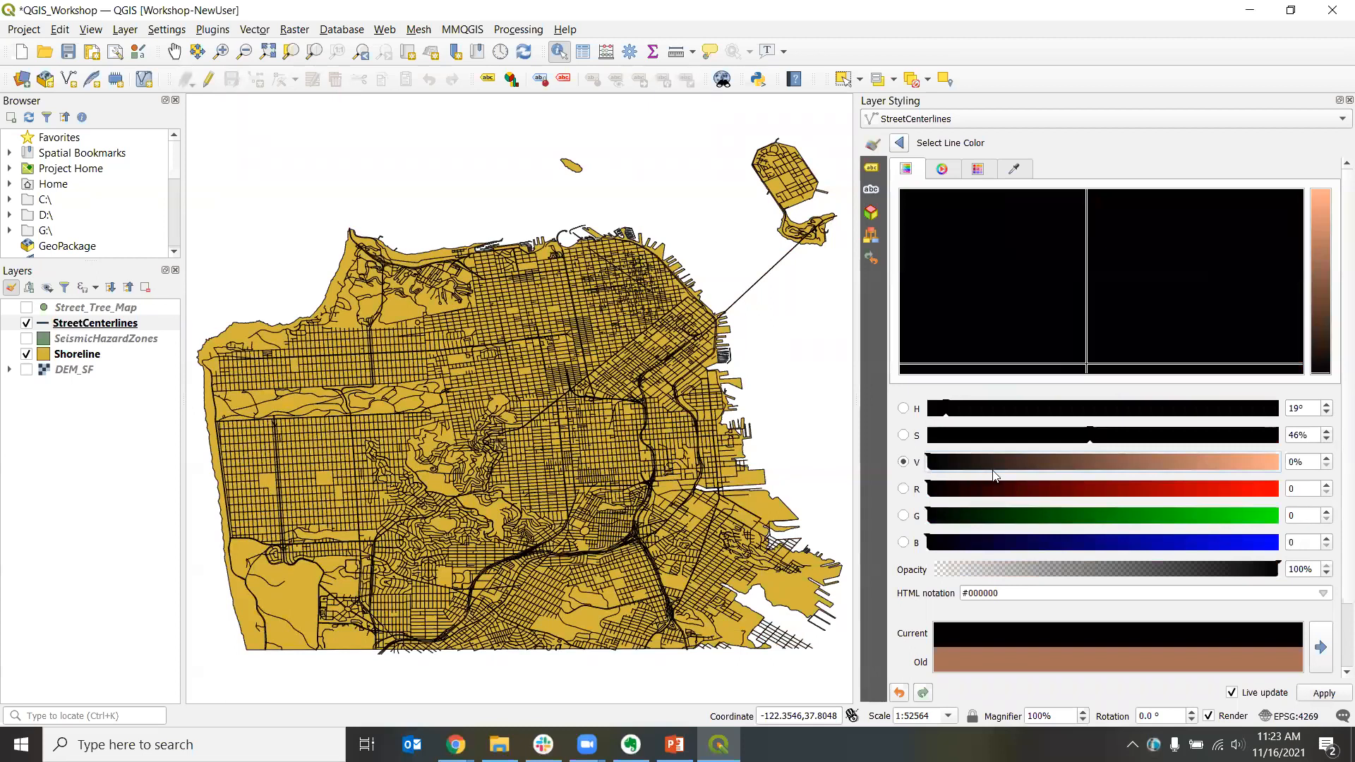
left_click(1055, 463)
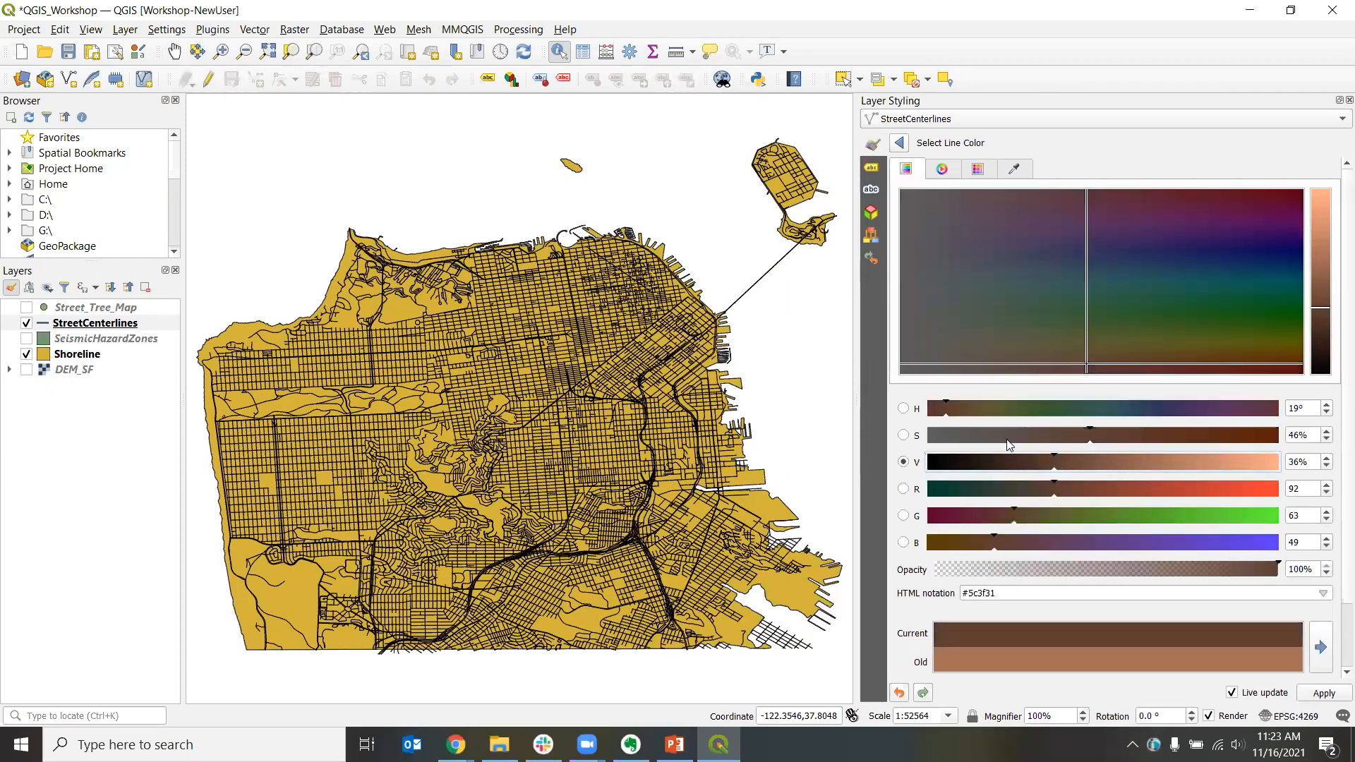
left_click(959, 439)
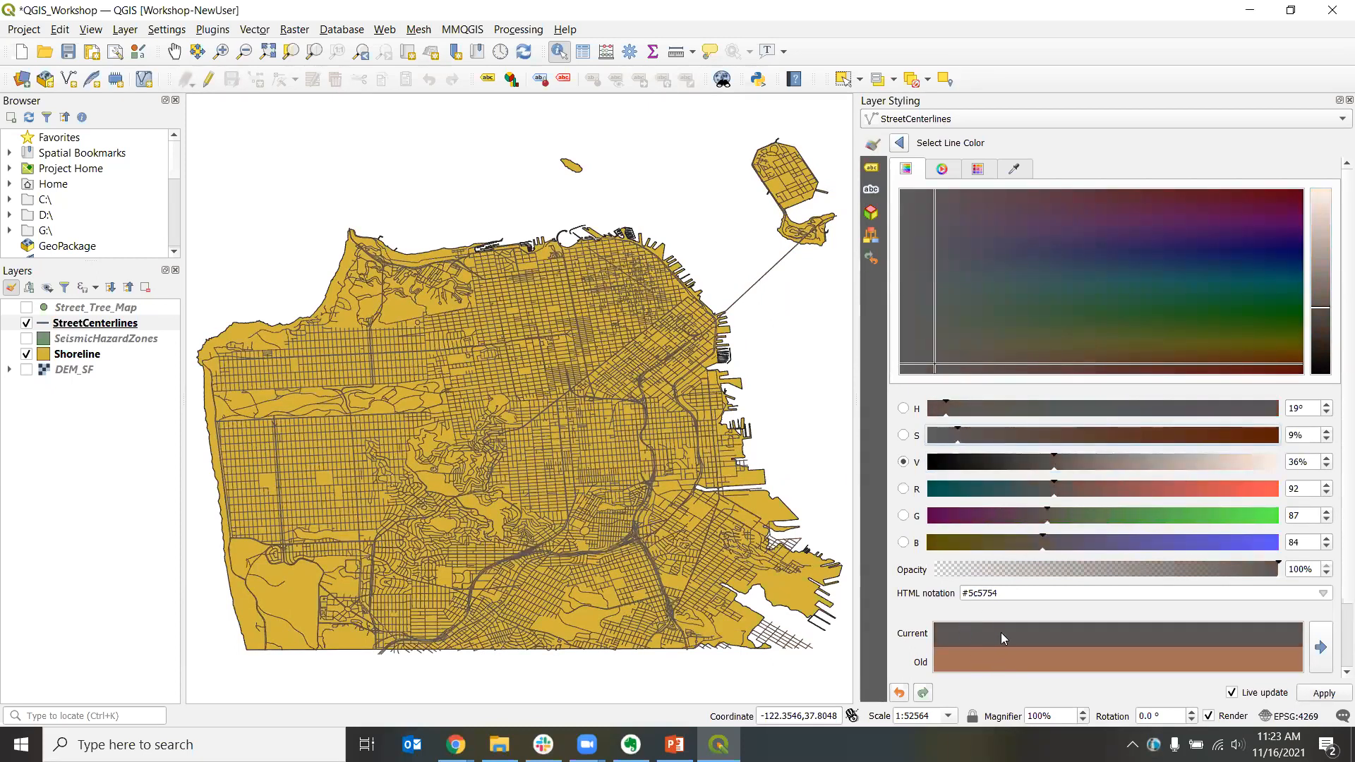
left_click(1232, 466)
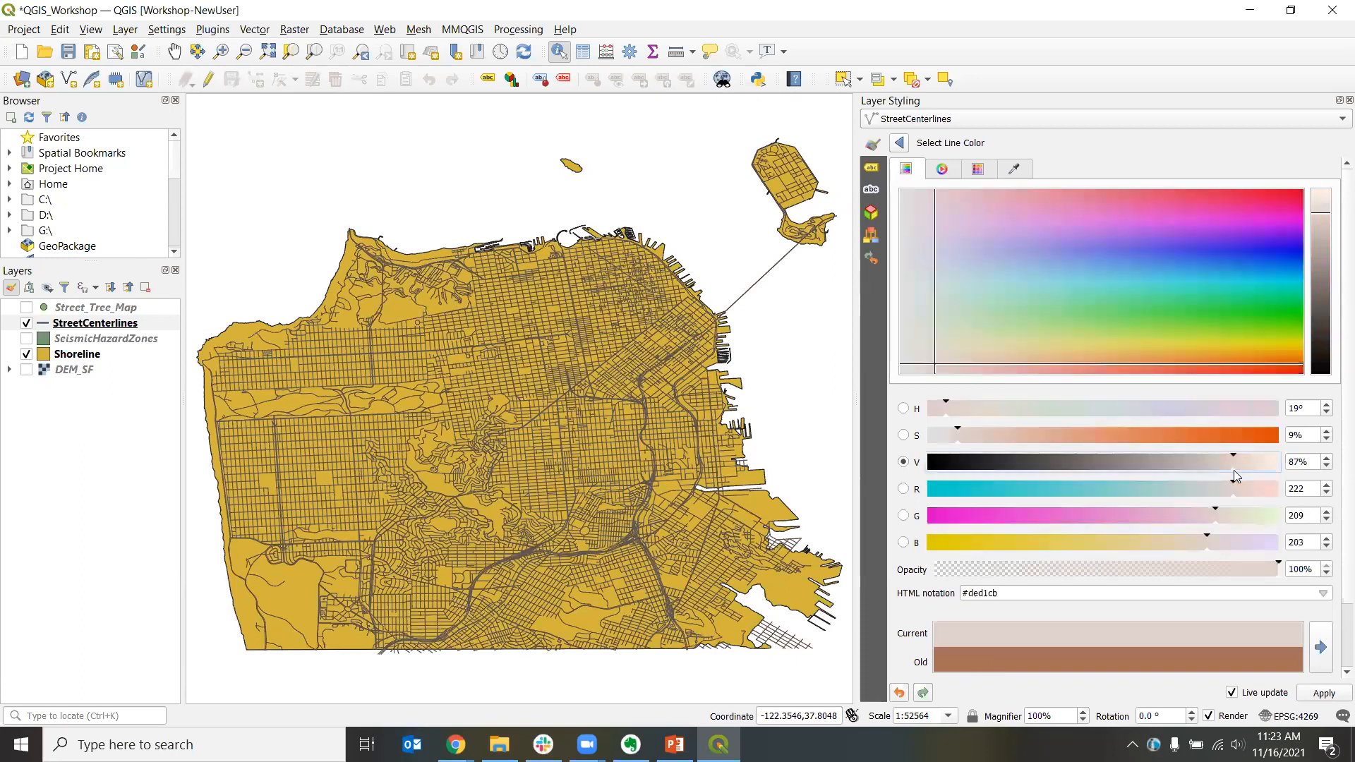
left_click(1207, 466)
left_click_drag(965, 462, 924, 471)
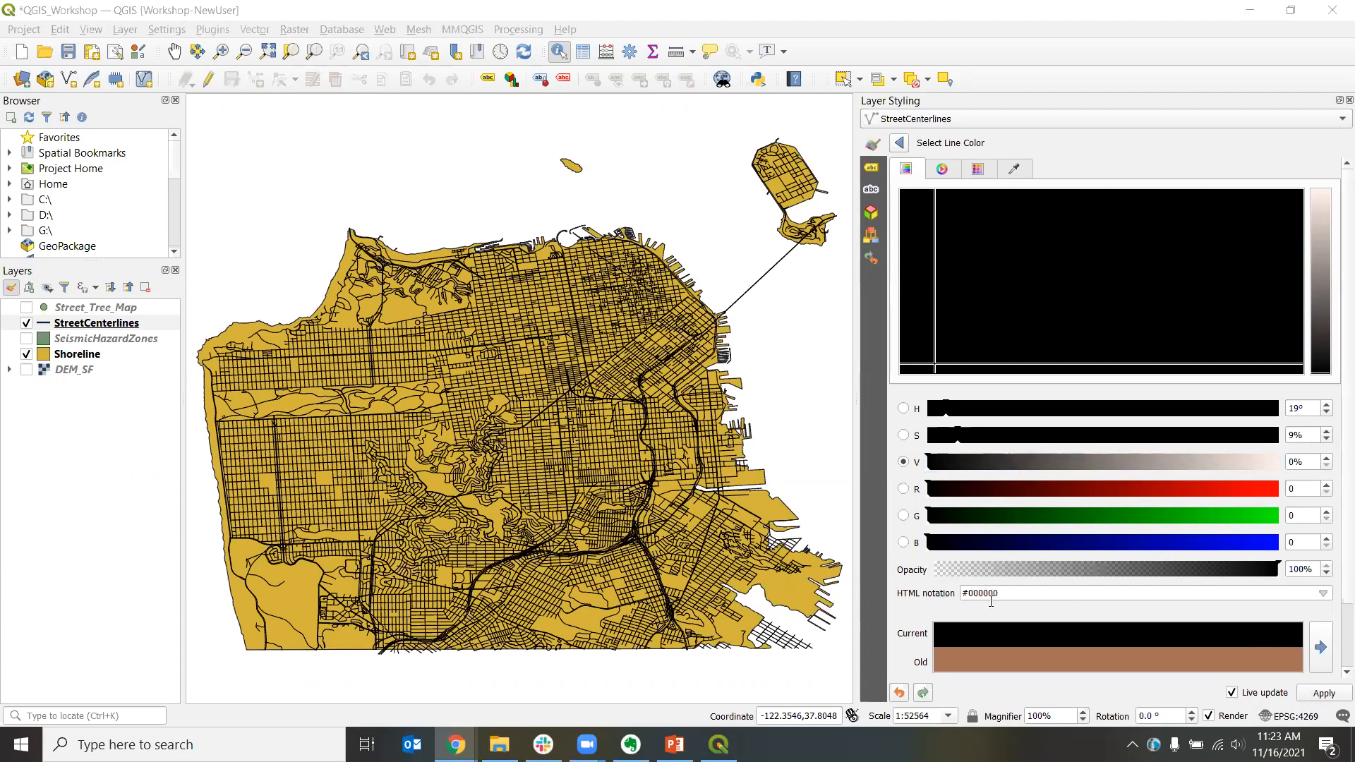
Step: Set the StreetCenterlines line color to grey #666666, lighten it to #717171, and return to the symbol settings
left_click_drag(1048, 594, 946, 594)
type("#666666")
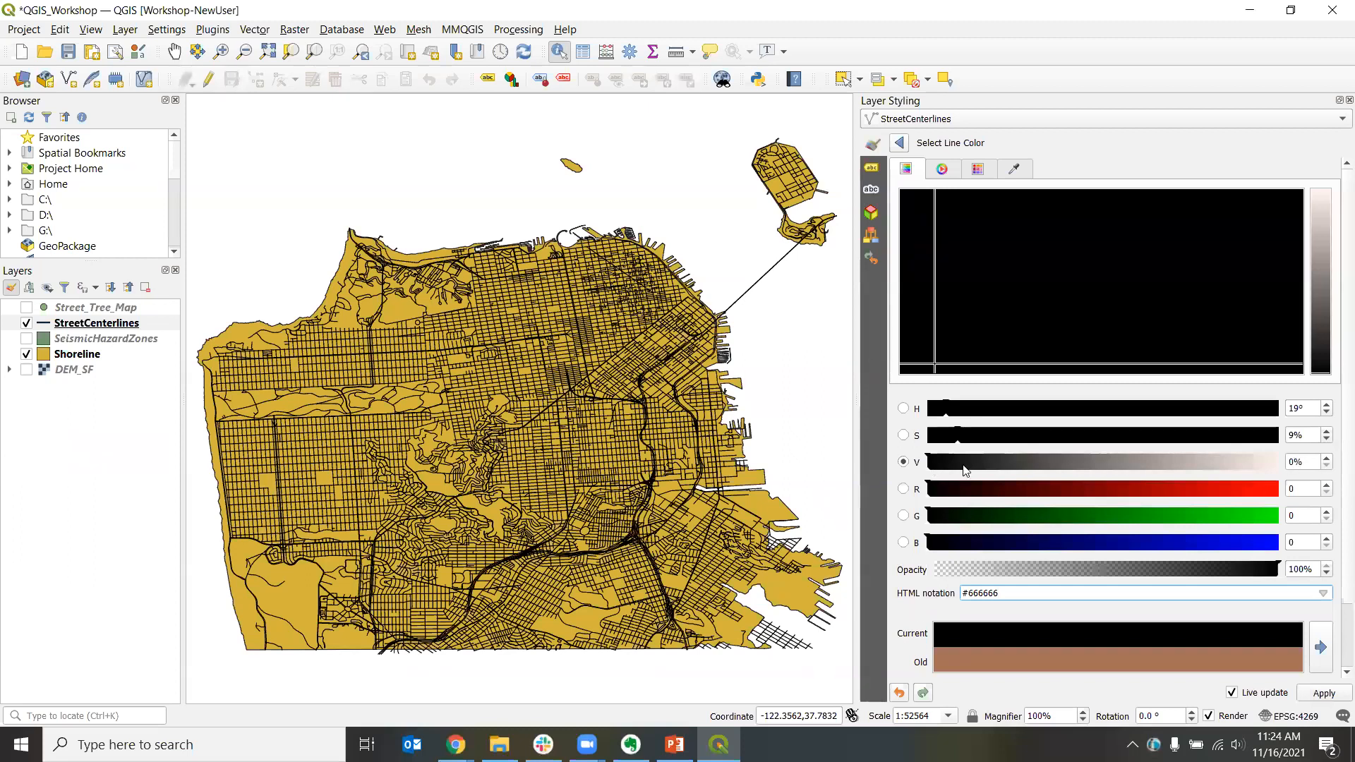
mouse_move(1136, 460)
left_mouse_down()
mouse_move(1024, 468)
mouse_move(1123, 473)
left_mouse_up()
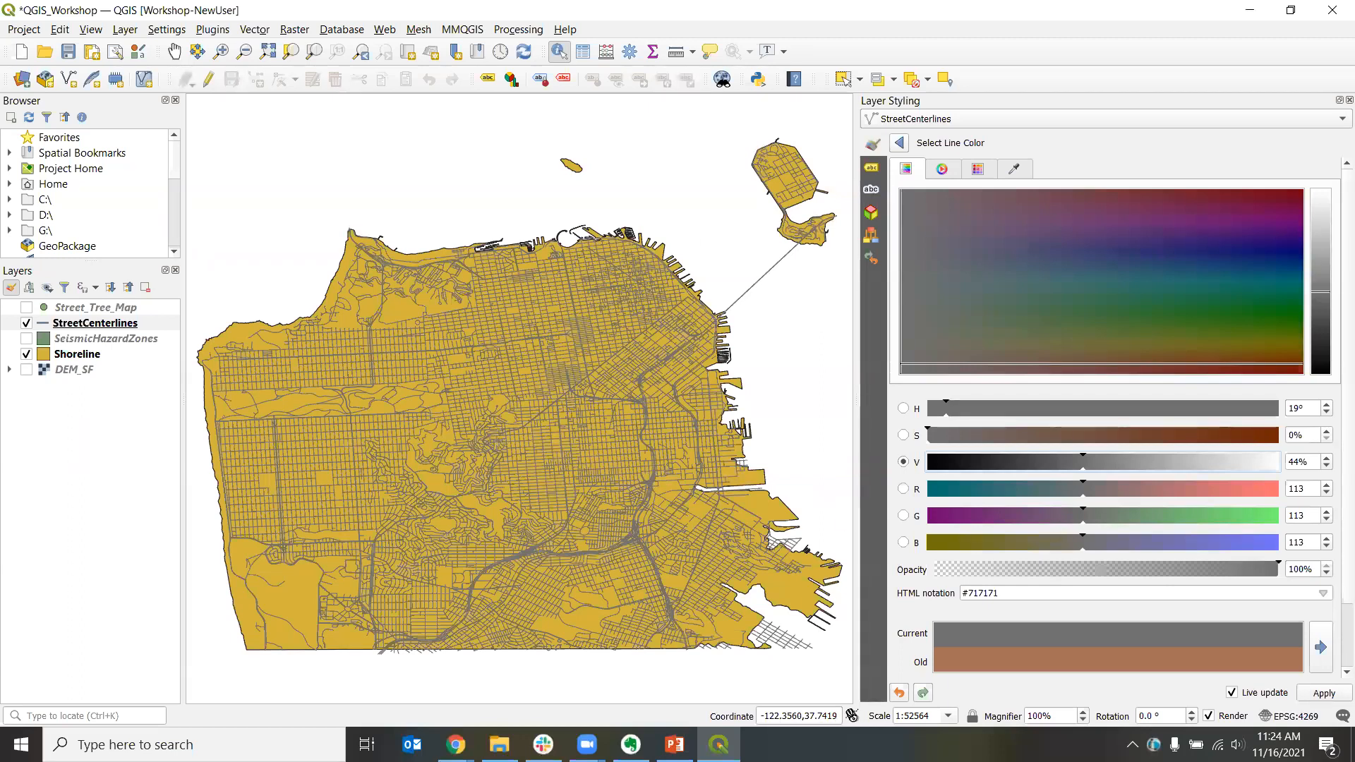
left_click(901, 145)
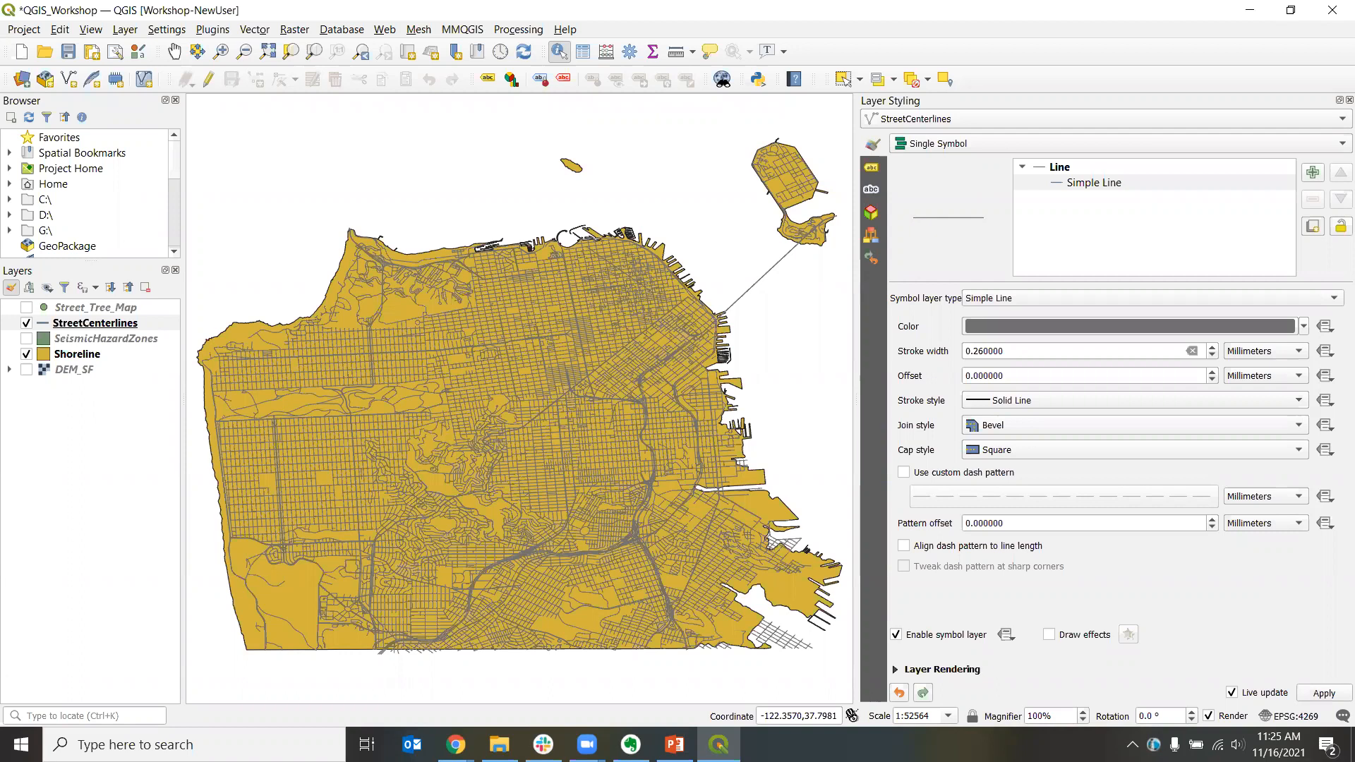
Step: View the StreetCenterlines attribute table, shift its window slightly, and close it
right_click(87, 325)
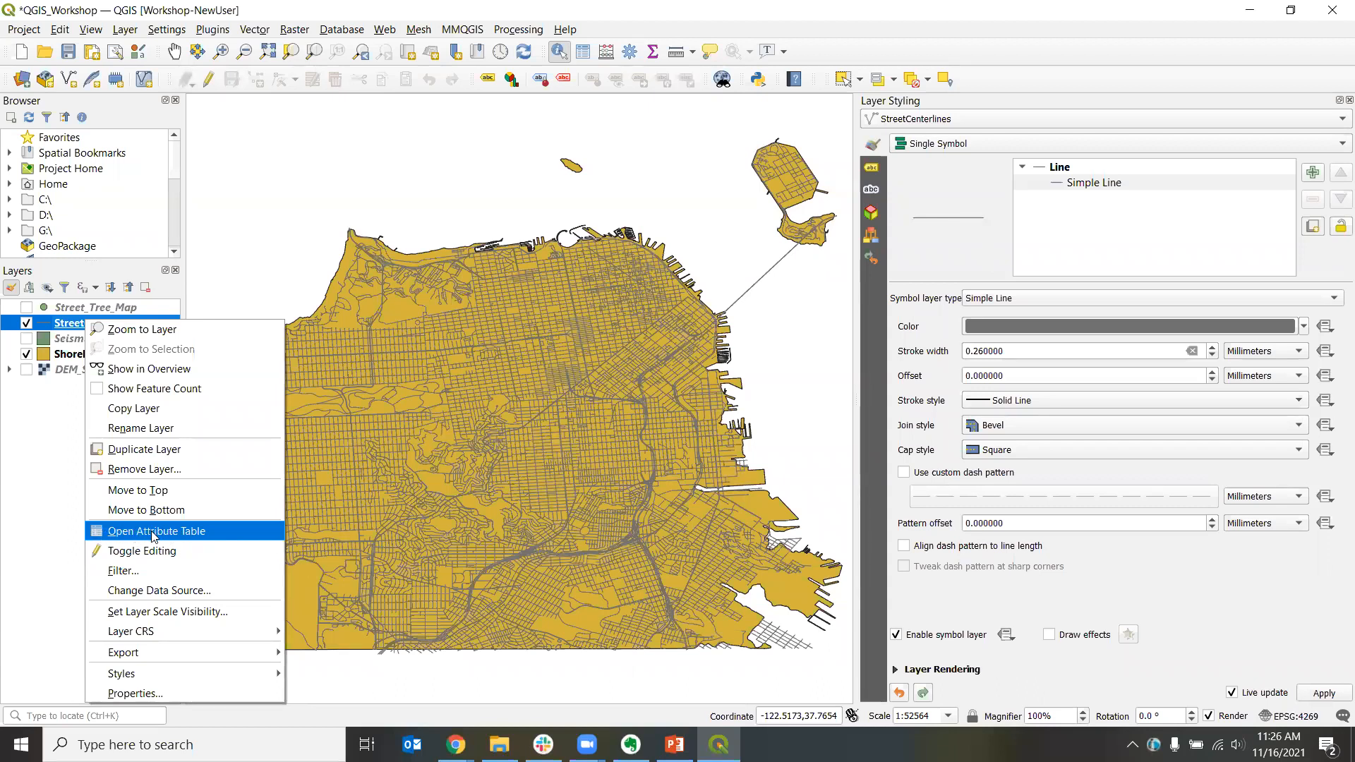
left_click(213, 529)
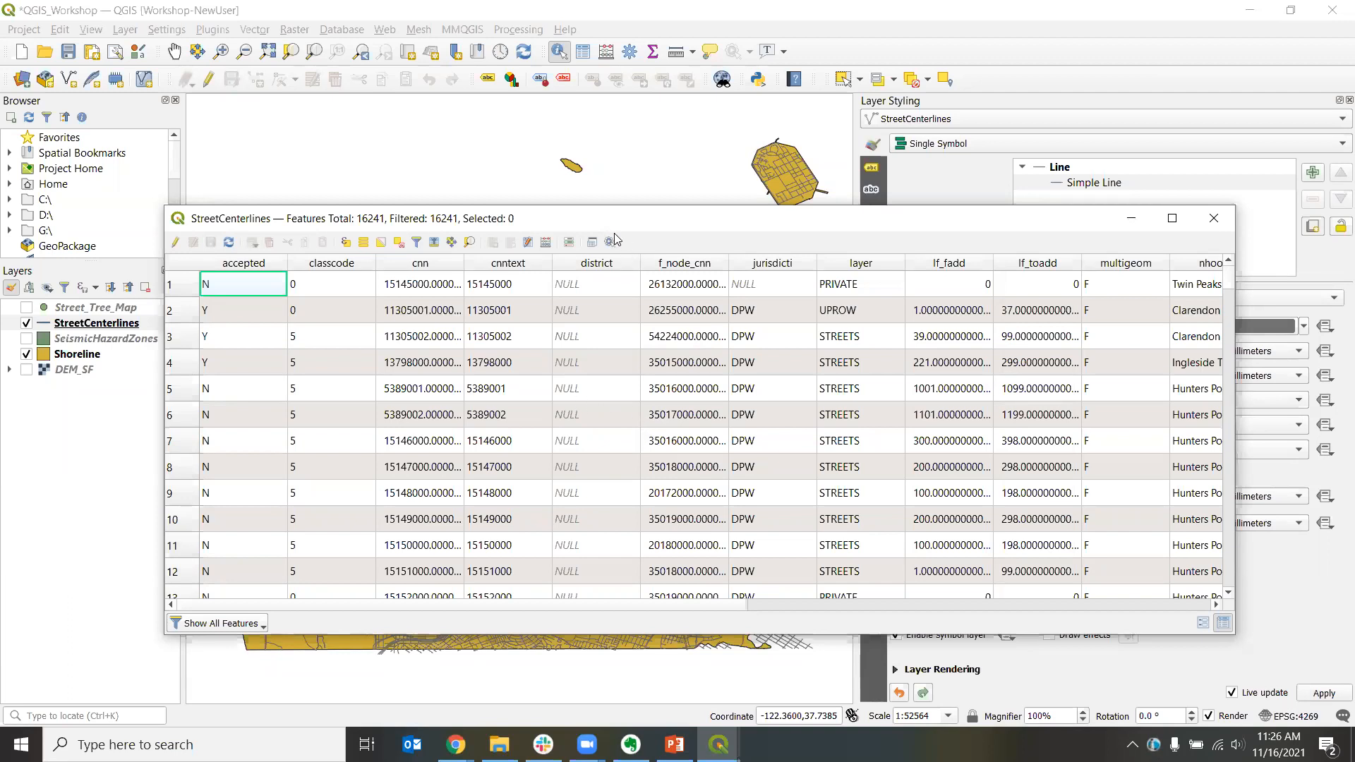
left_click_drag(584, 227, 560, 240)
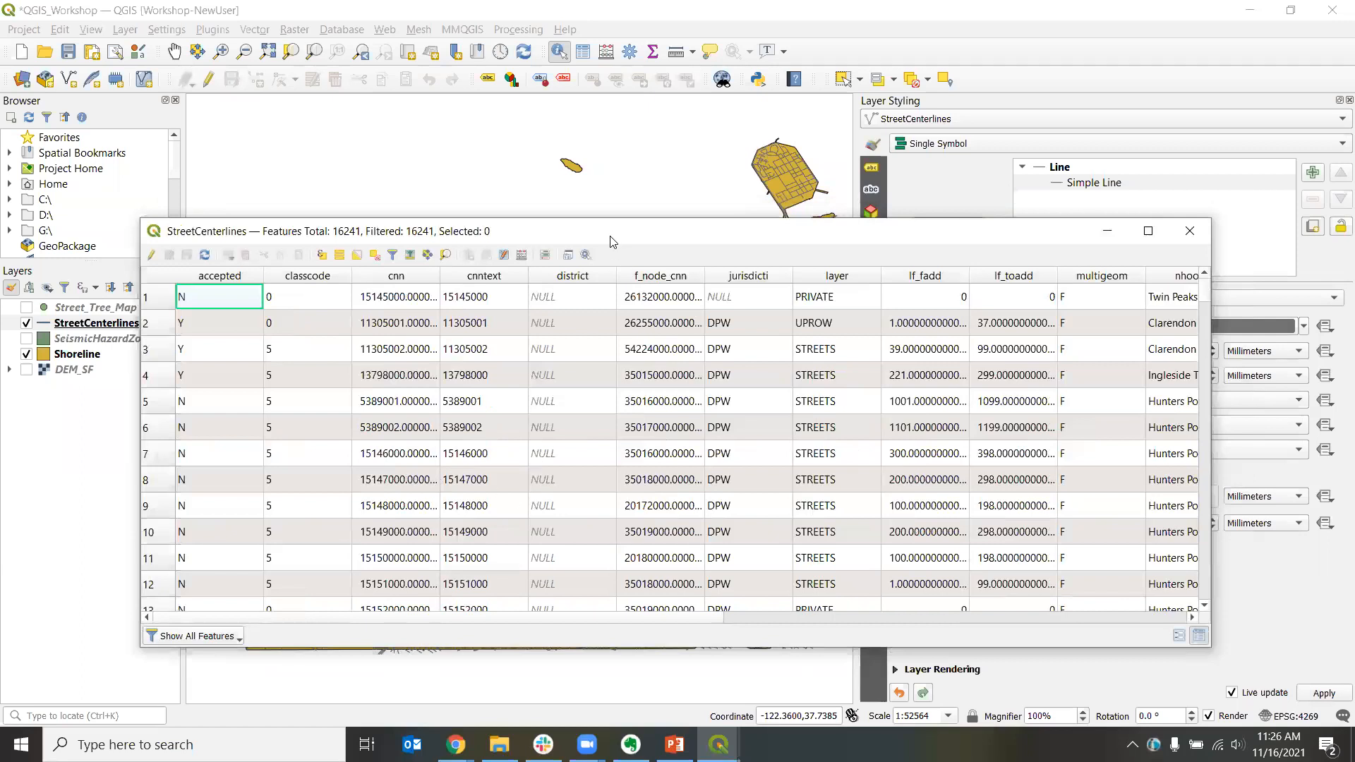
key("Escape")
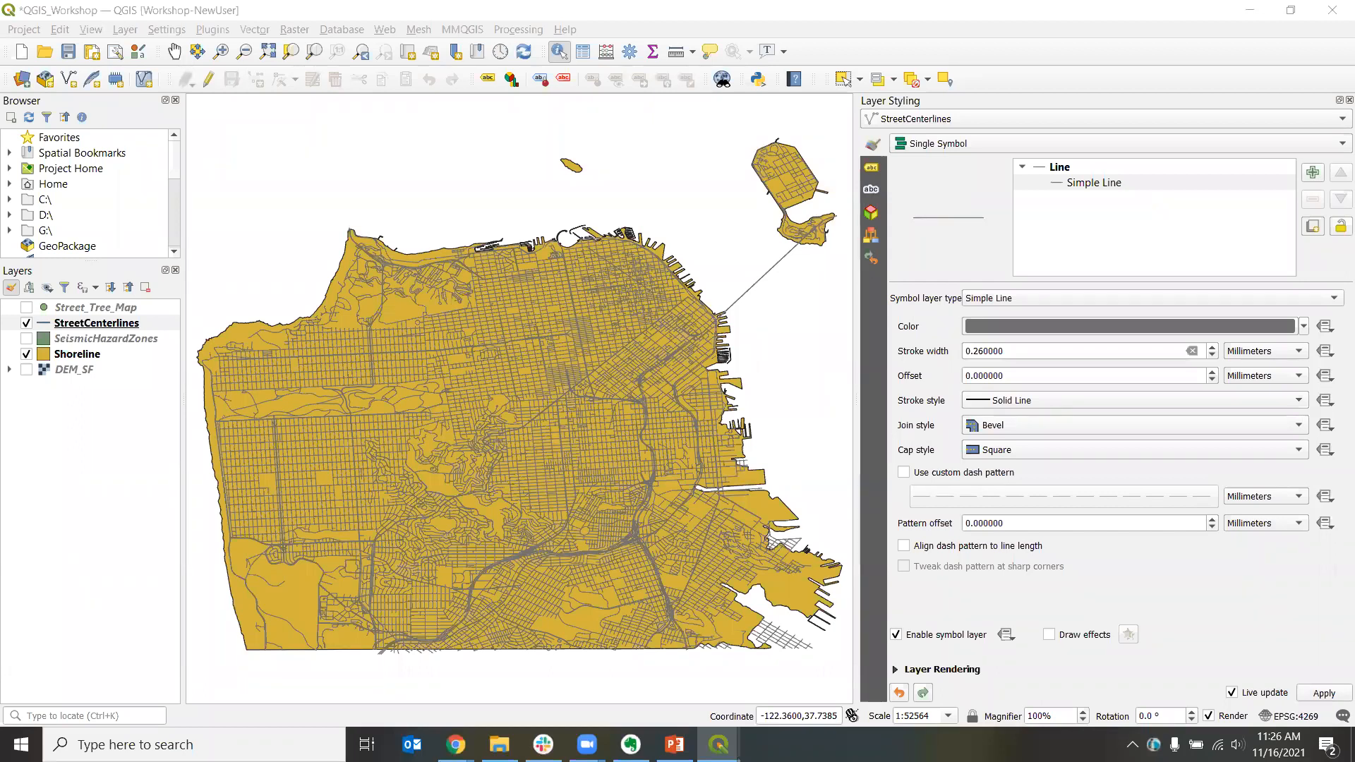
left_click(307, 13)
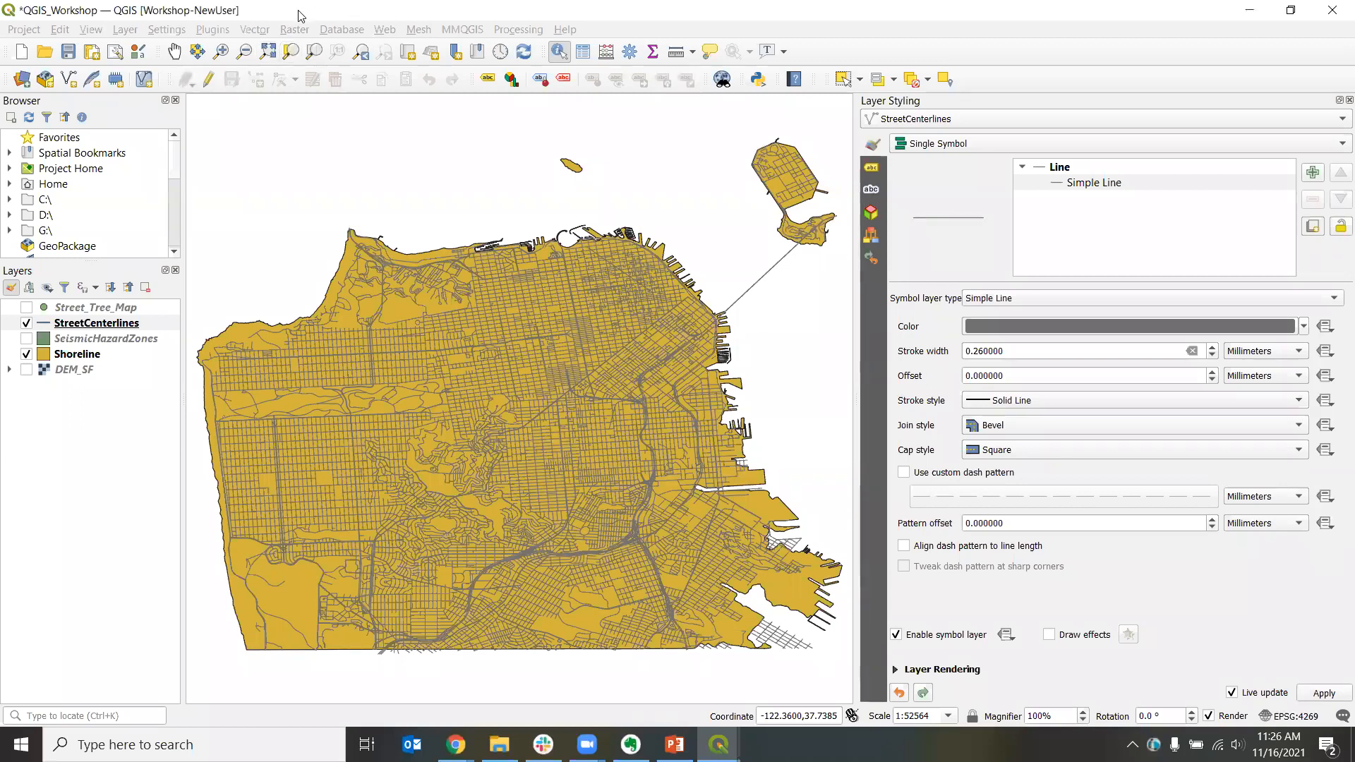
Step: Pan the map a little with the Pan tool and zoom back to the StreetCenterlines extent
left_click(220, 53)
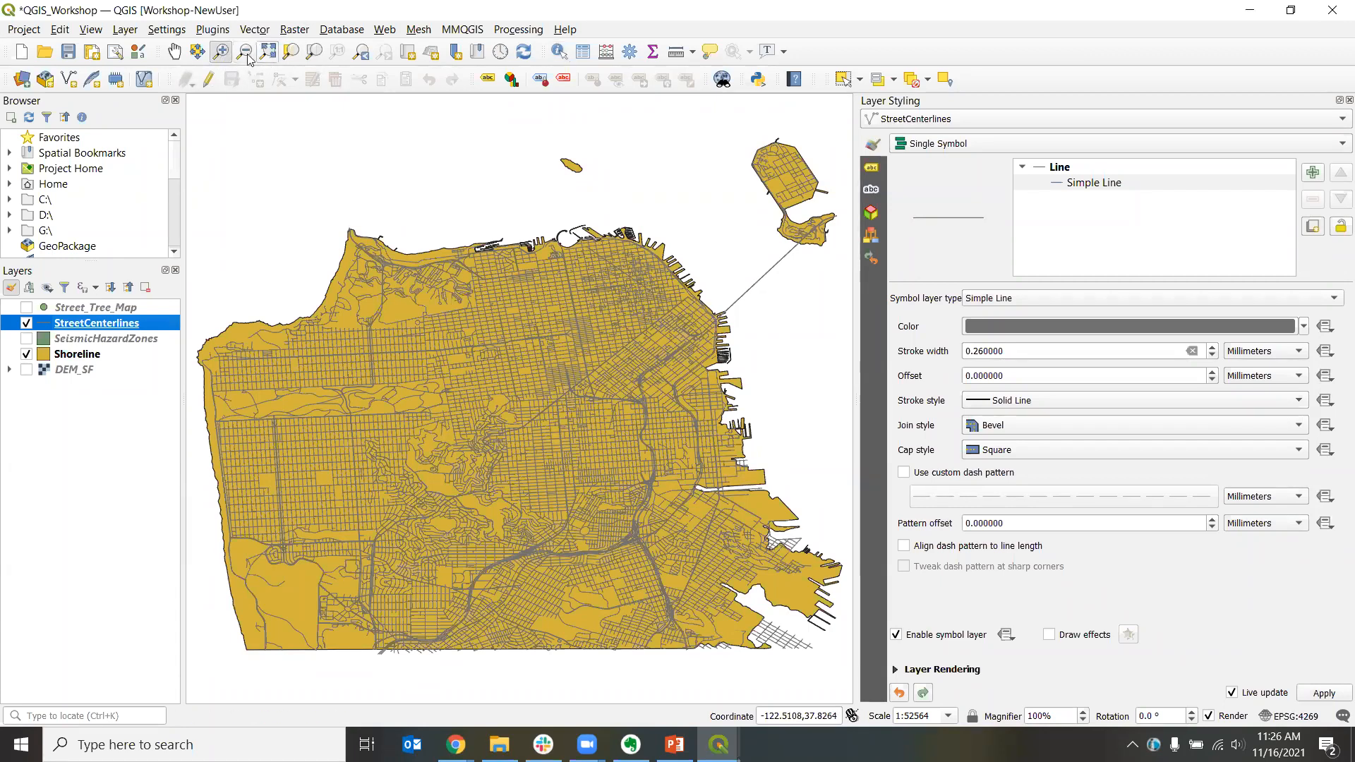
left_click(175, 56)
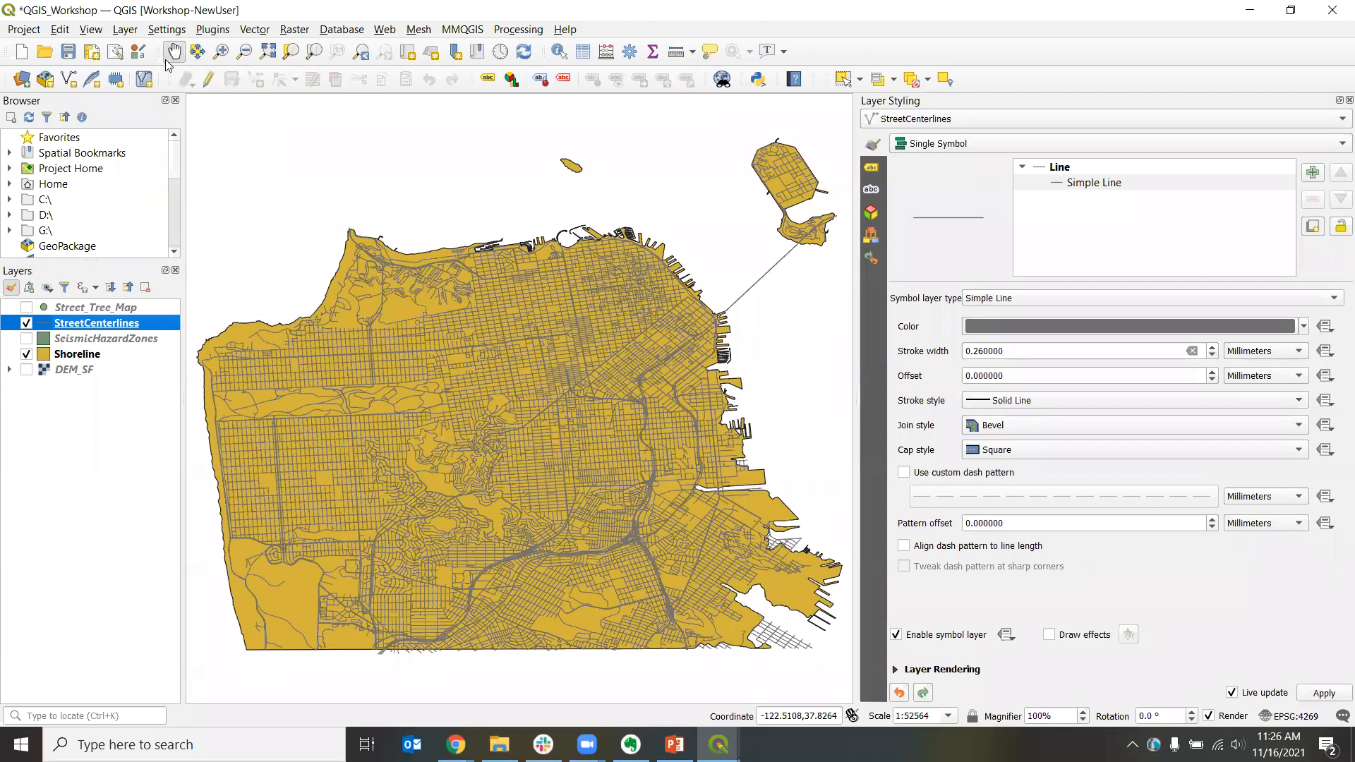
left_click_drag(386, 359, 497, 374)
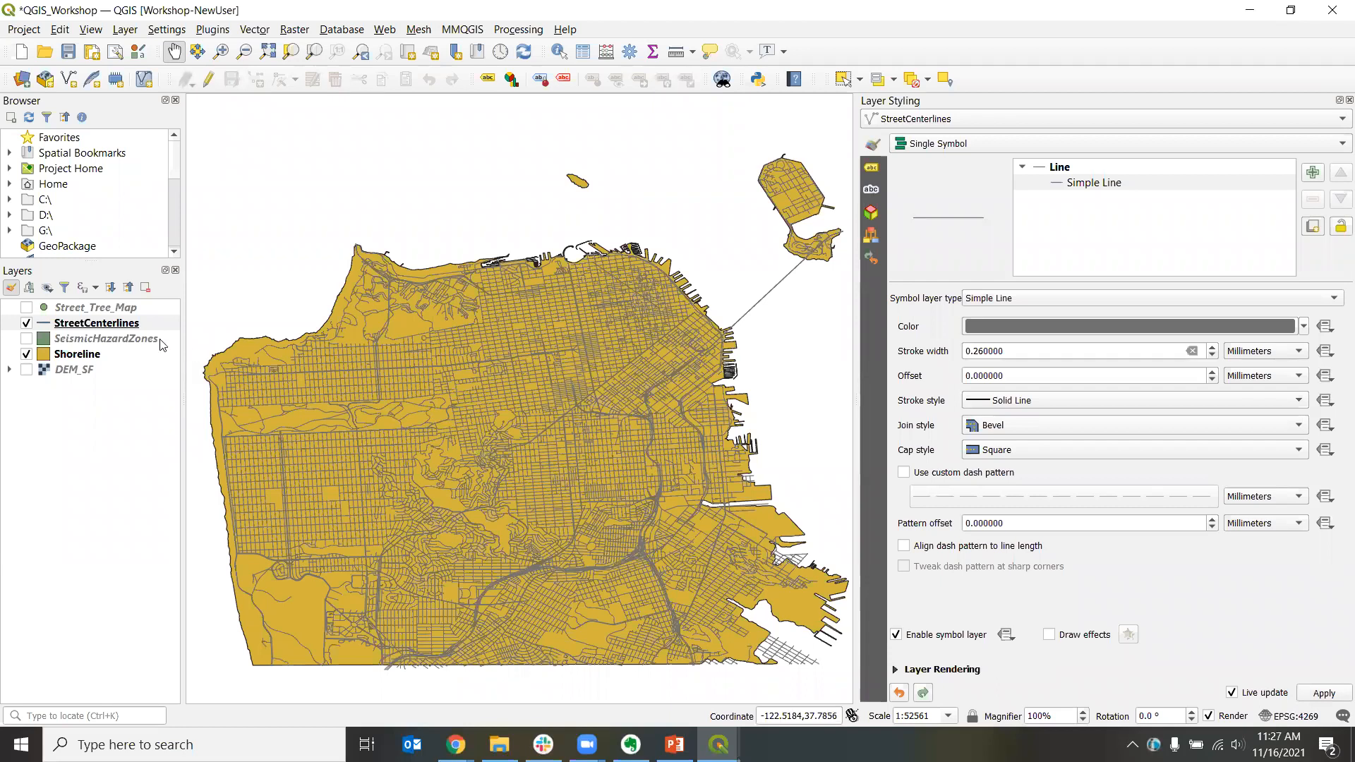
right_click(118, 327)
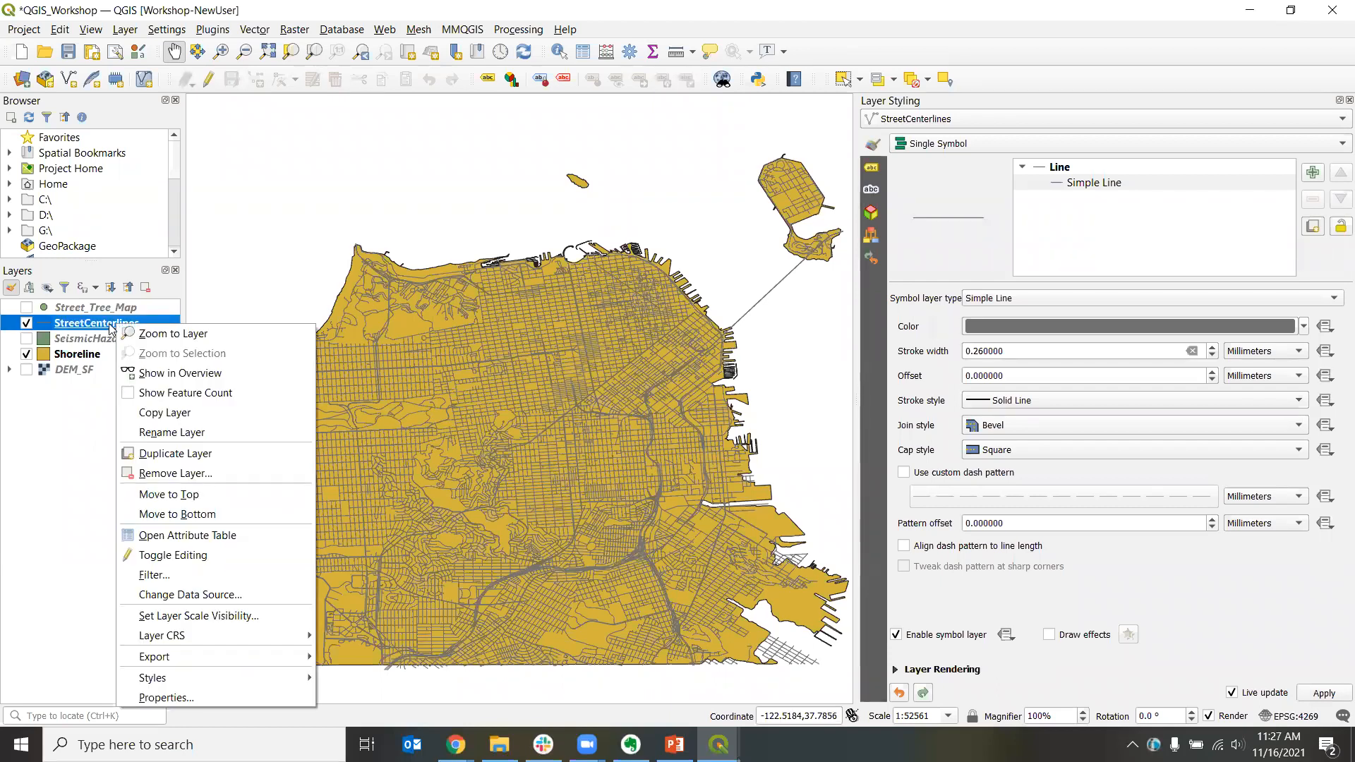
left_click(225, 336)
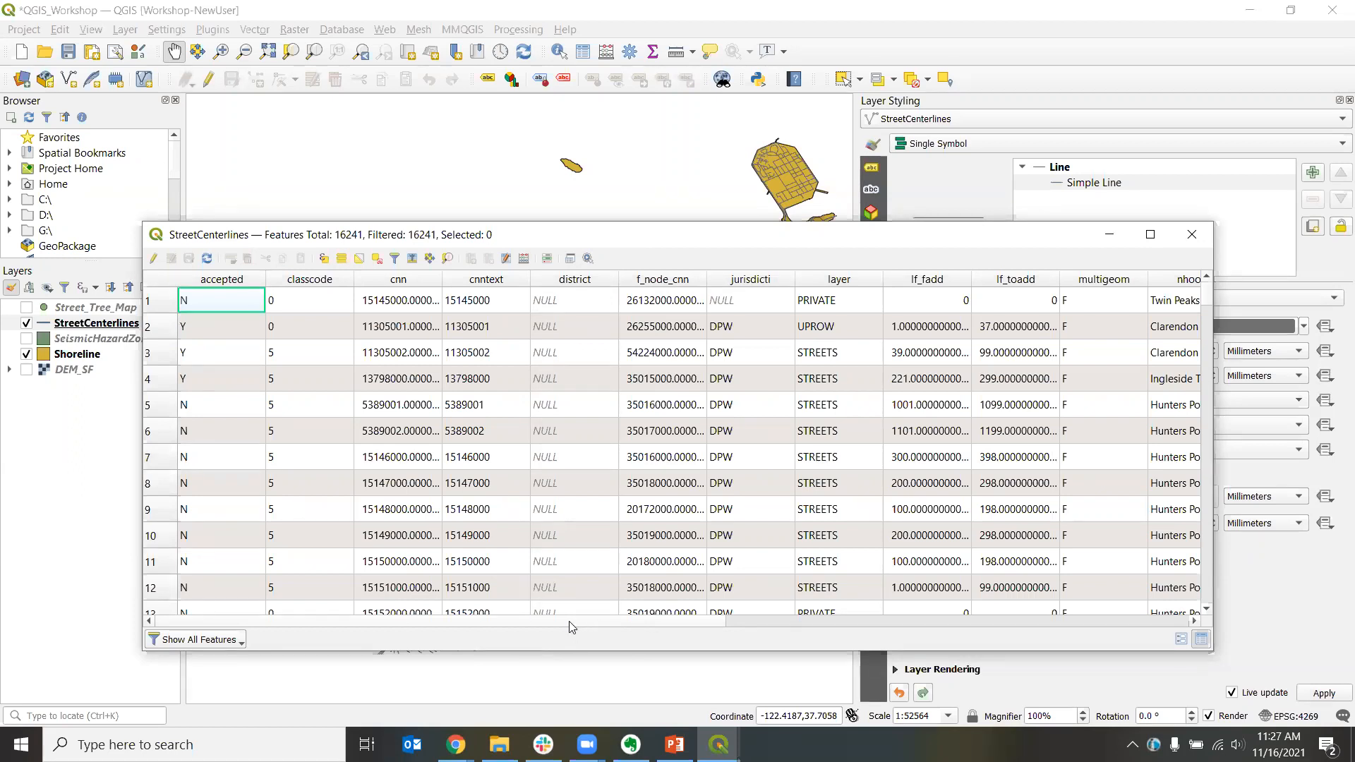
Step: Examine the StreetCenterlines attribute table's columns through to zip_code, widening the nhood column to show full neighborhood names
left_click_drag(563, 623, 993, 661)
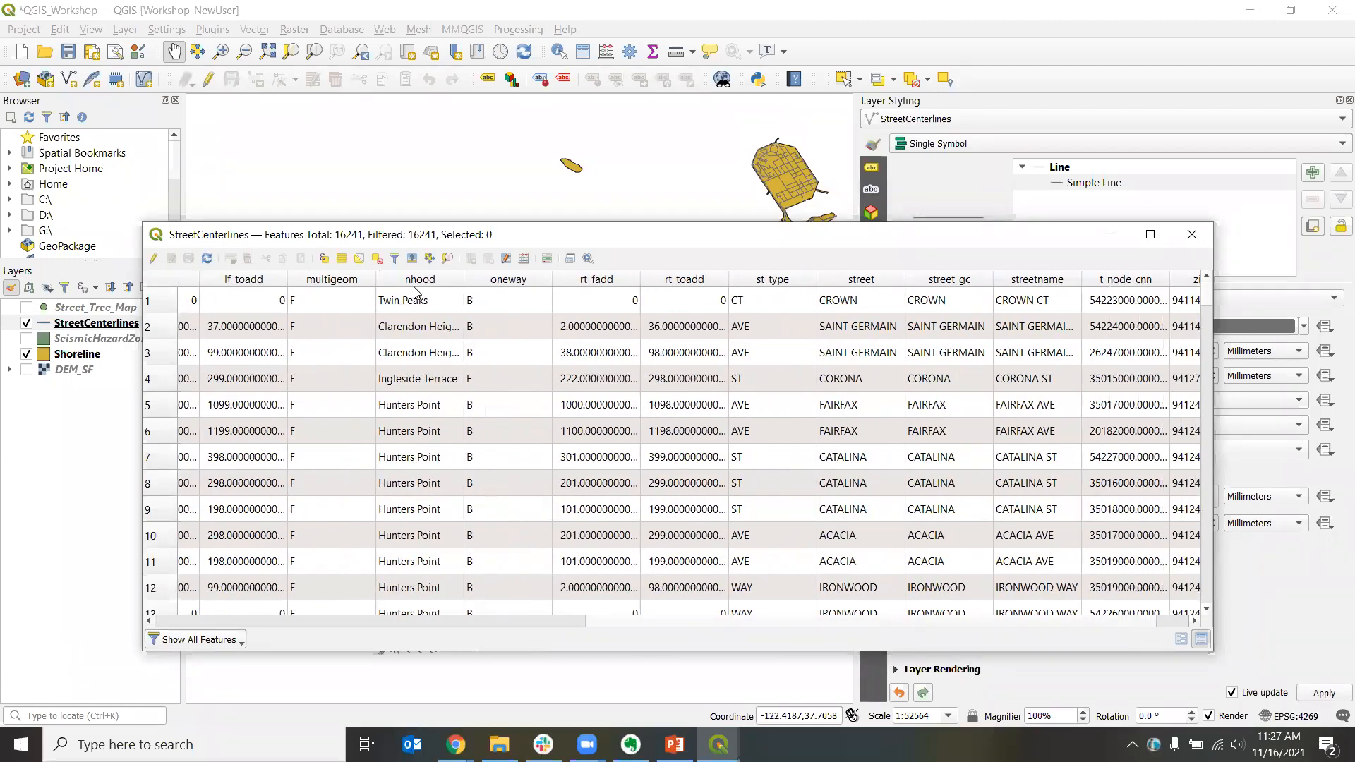
double_click(463, 279)
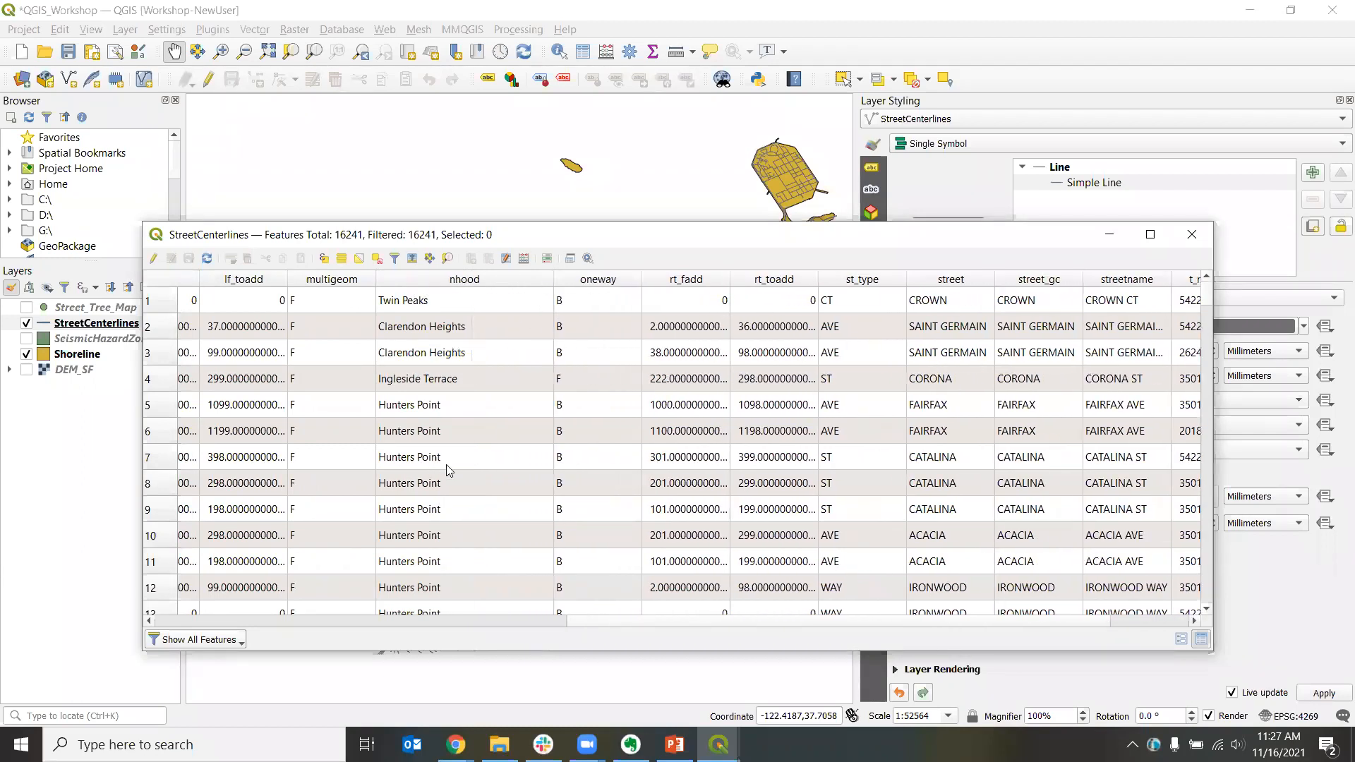
left_click(523, 621)
left_click_drag(636, 624, 1198, 628)
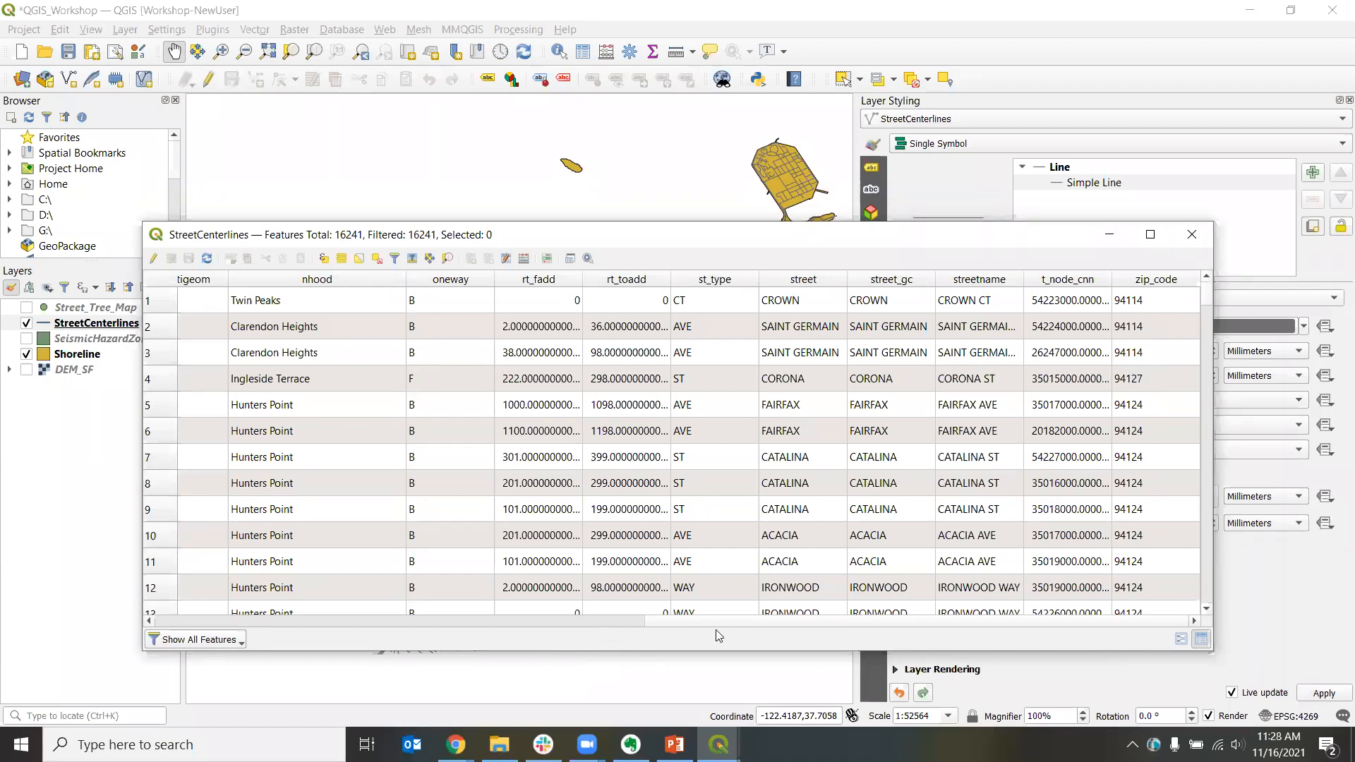
Step: Return to the first columns of the StreetCenterlines attribute table, move its window clear of the map, and select rows 5, 7 and 8 in turn
left_click_drag(724, 624, 159, 593)
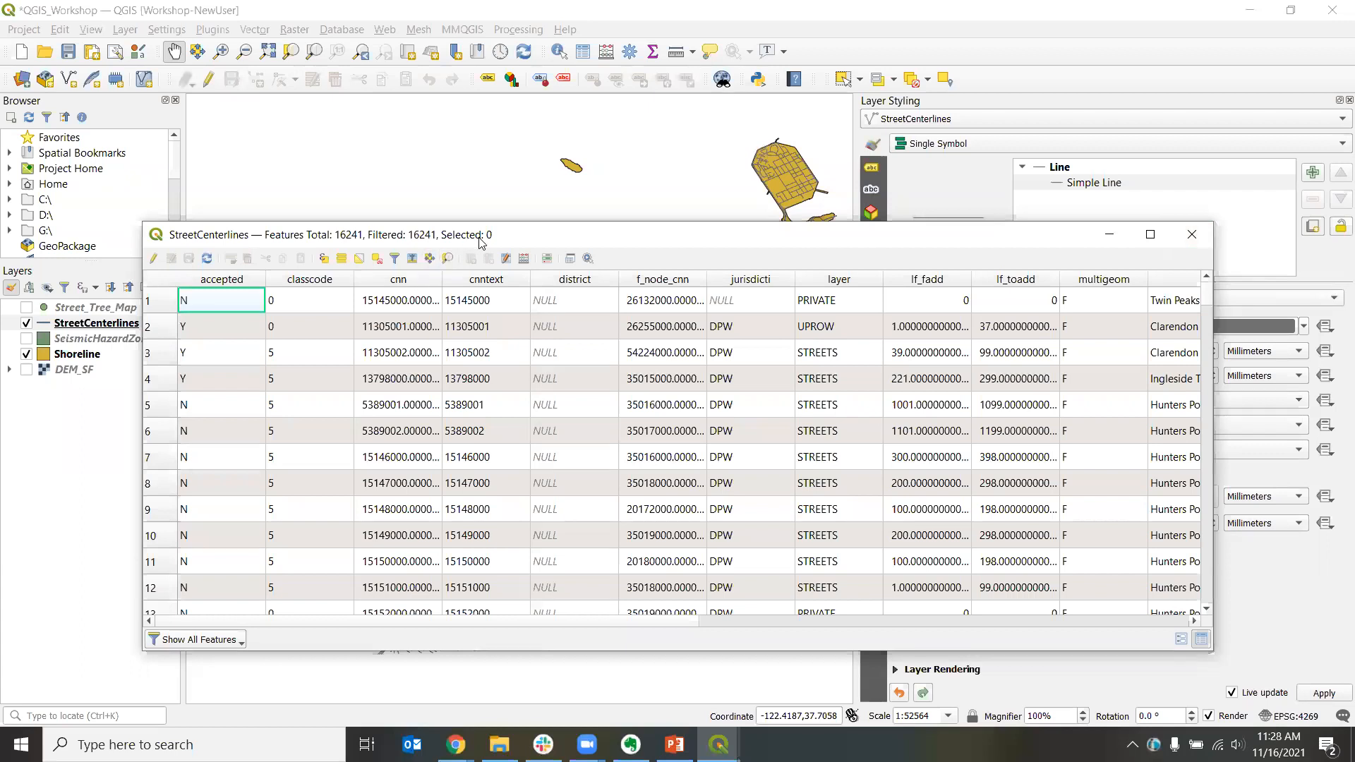
left_click_drag(480, 242, 576, 291)
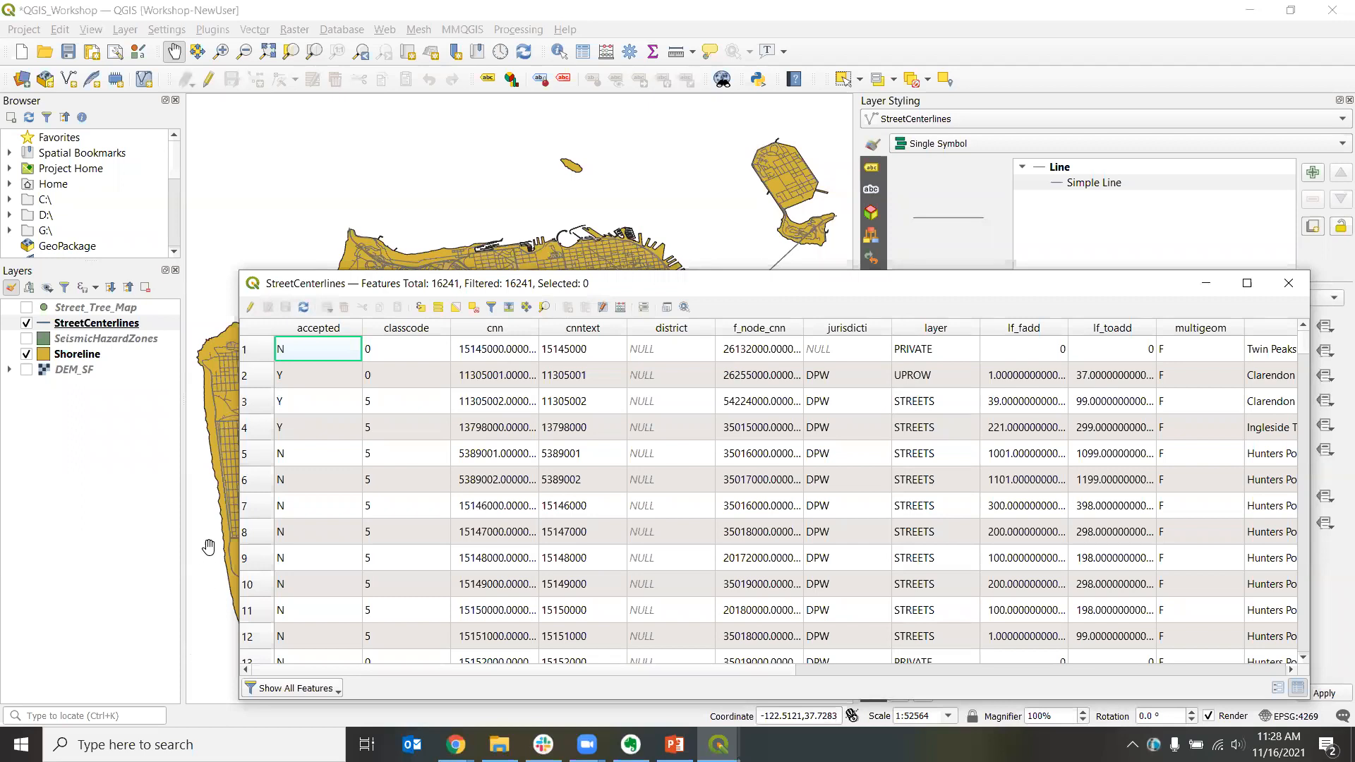
left_click(249, 456)
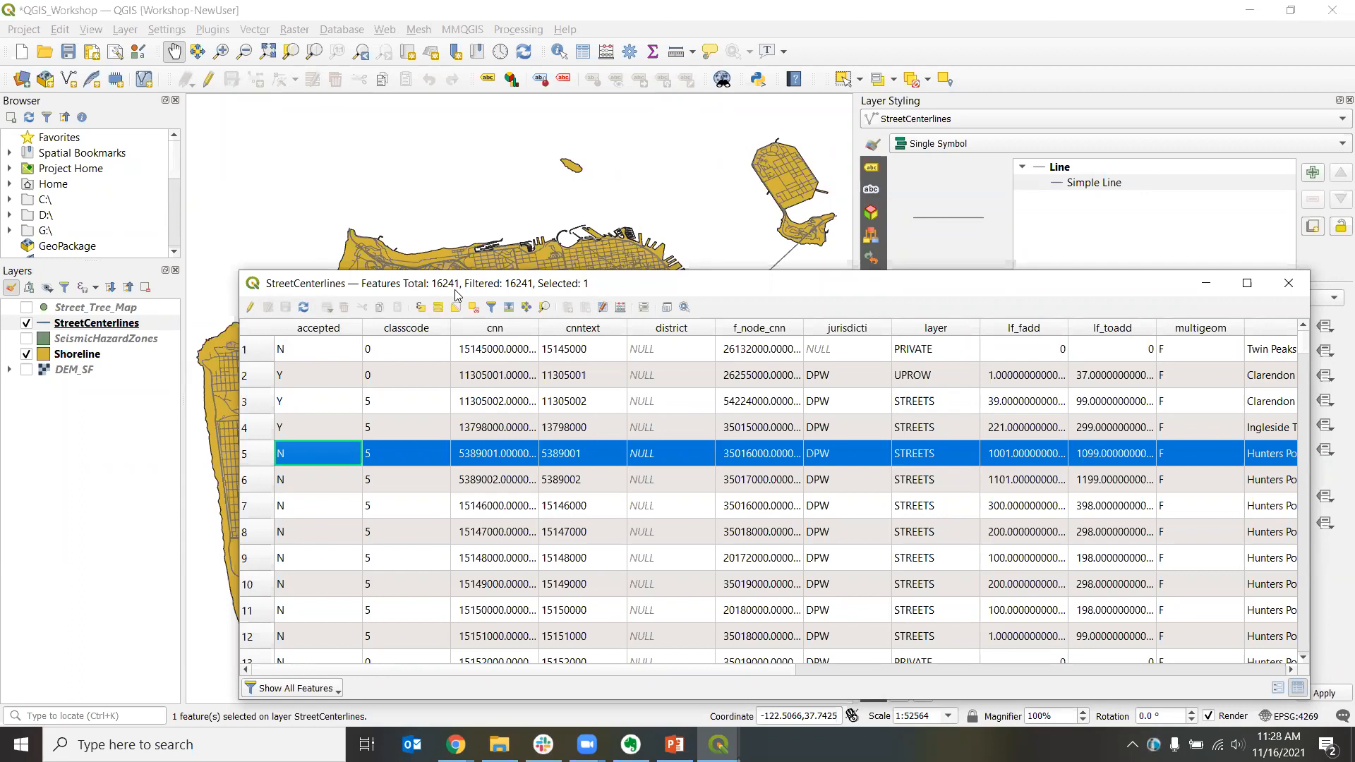
left_click_drag(455, 295, 834, 198)
left_click(637, 408)
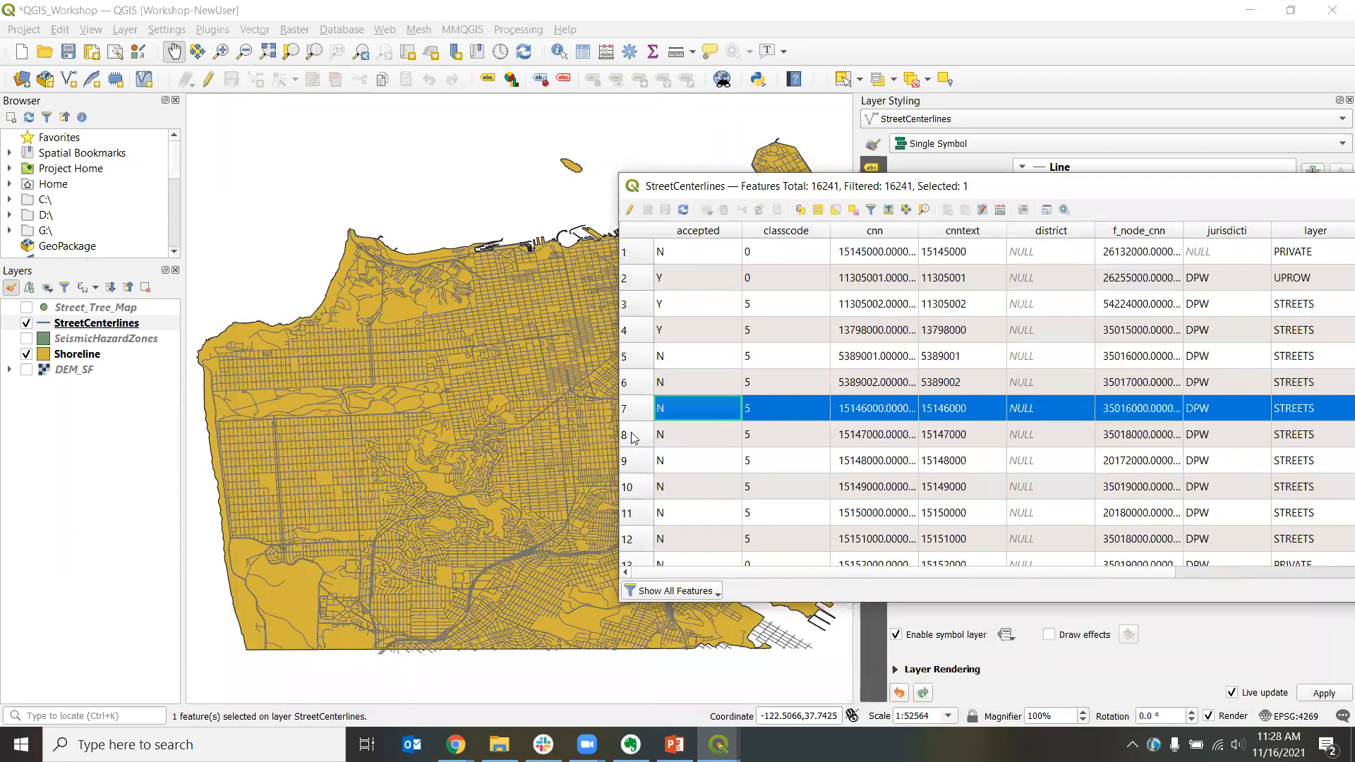
left_click(632, 435)
Step: Select the FREEWAYS feature in row 337, zoom the map to the selection, and zoom back out to see its location in the city
scroll(750, 487, "down", 9)
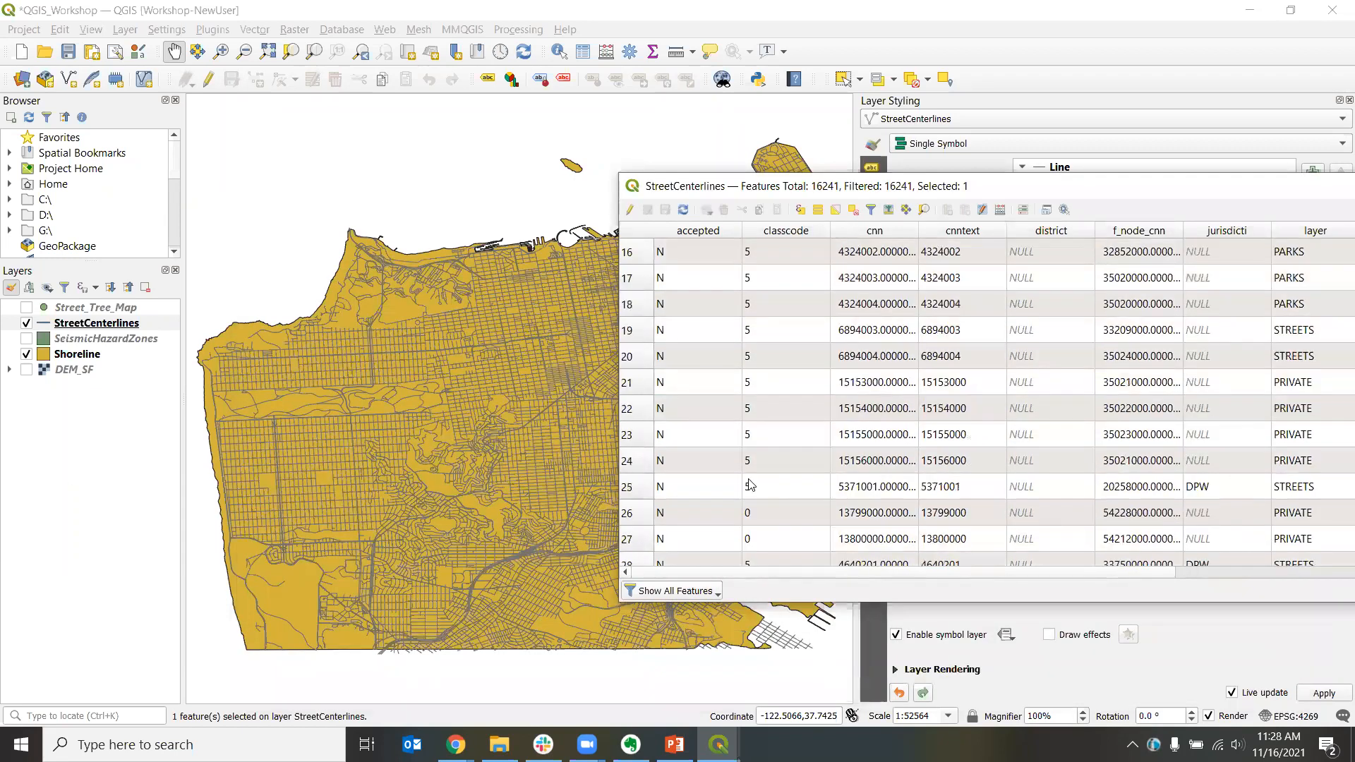
scroll(750, 483, "down", 20)
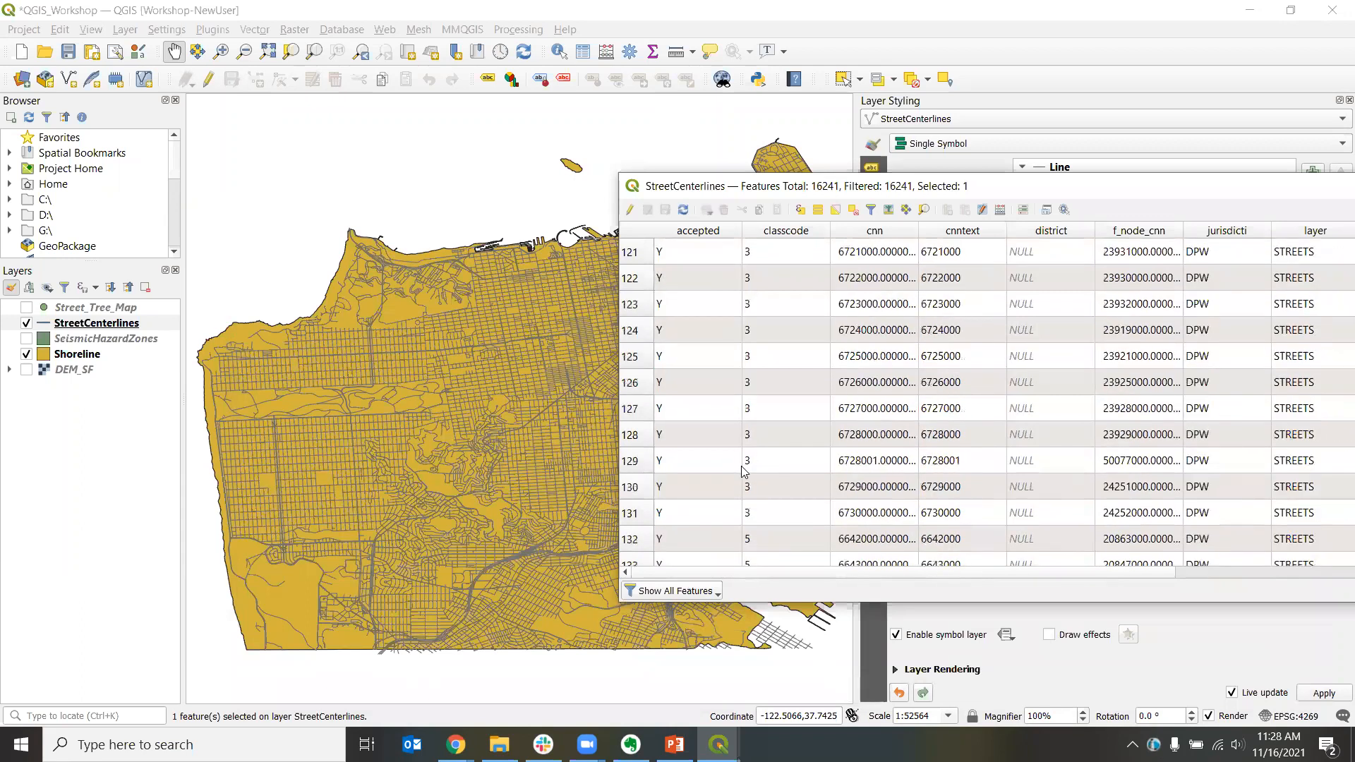
scroll(743, 471, "down", 18)
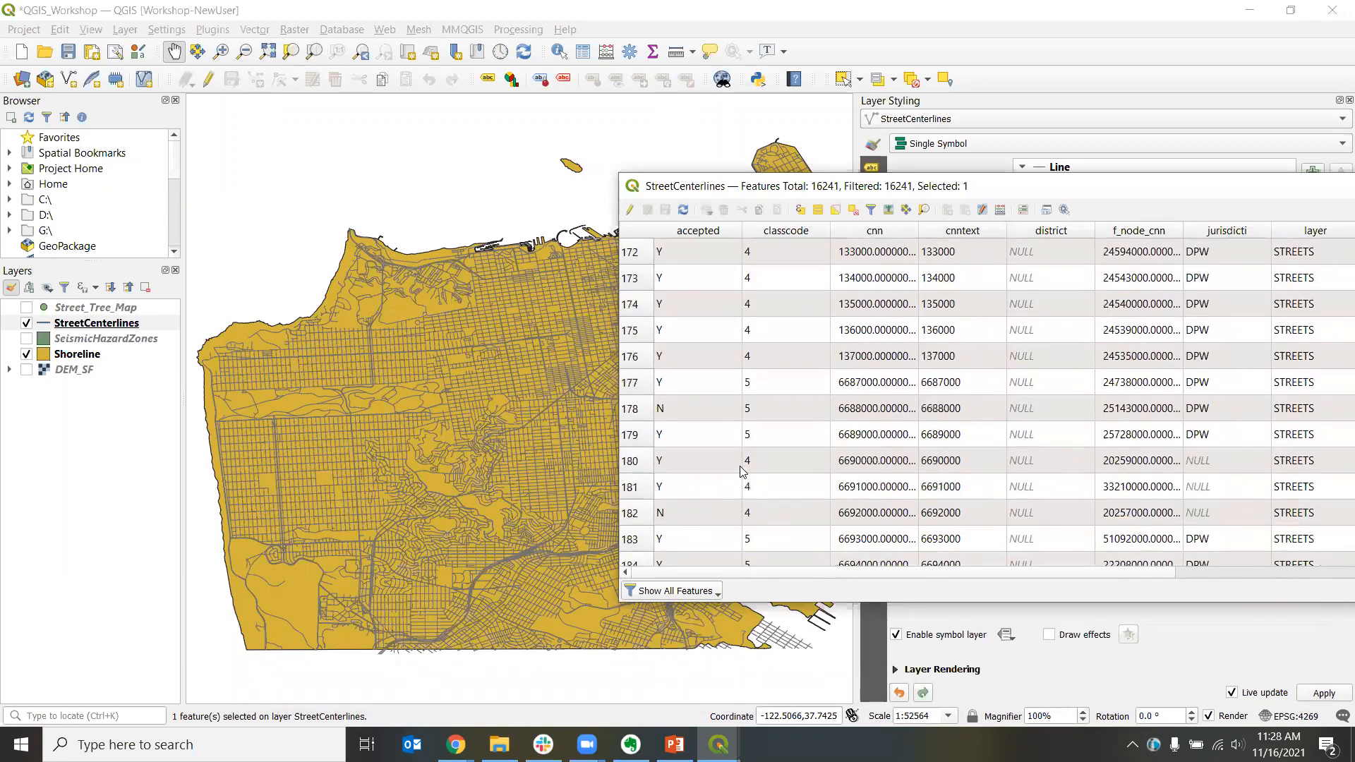
scroll(743, 472, "down", 13)
scroll(741, 466, "down", 20)
left_click(640, 487)
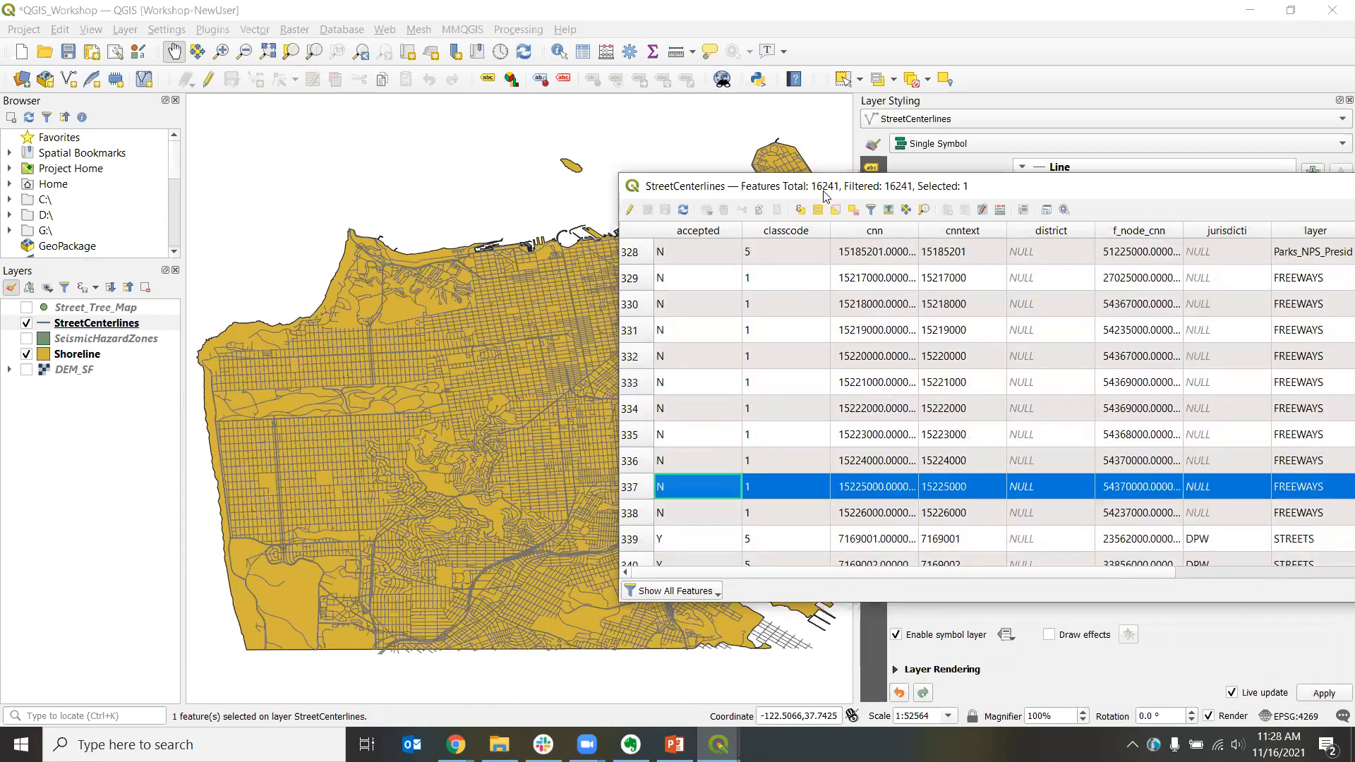
left_click_drag(823, 195, 382, 226)
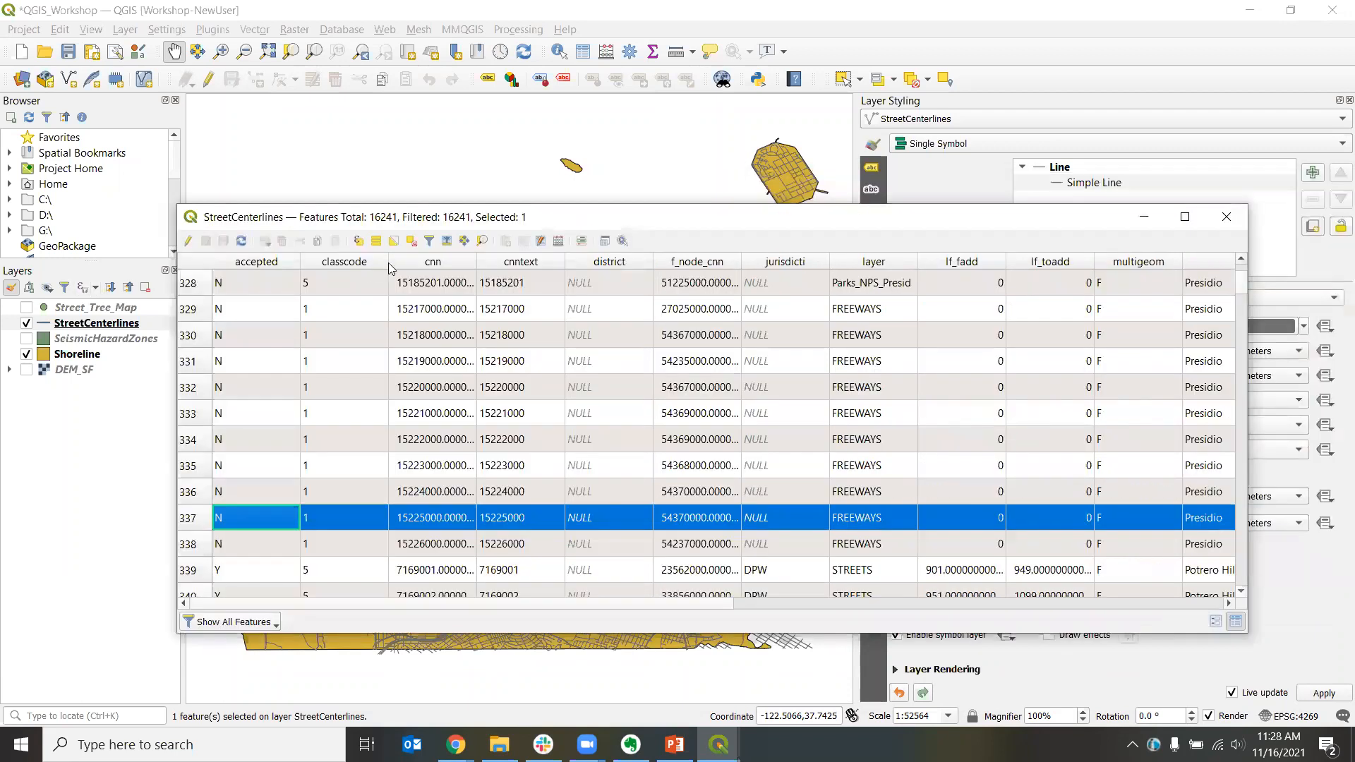
left_click(482, 241)
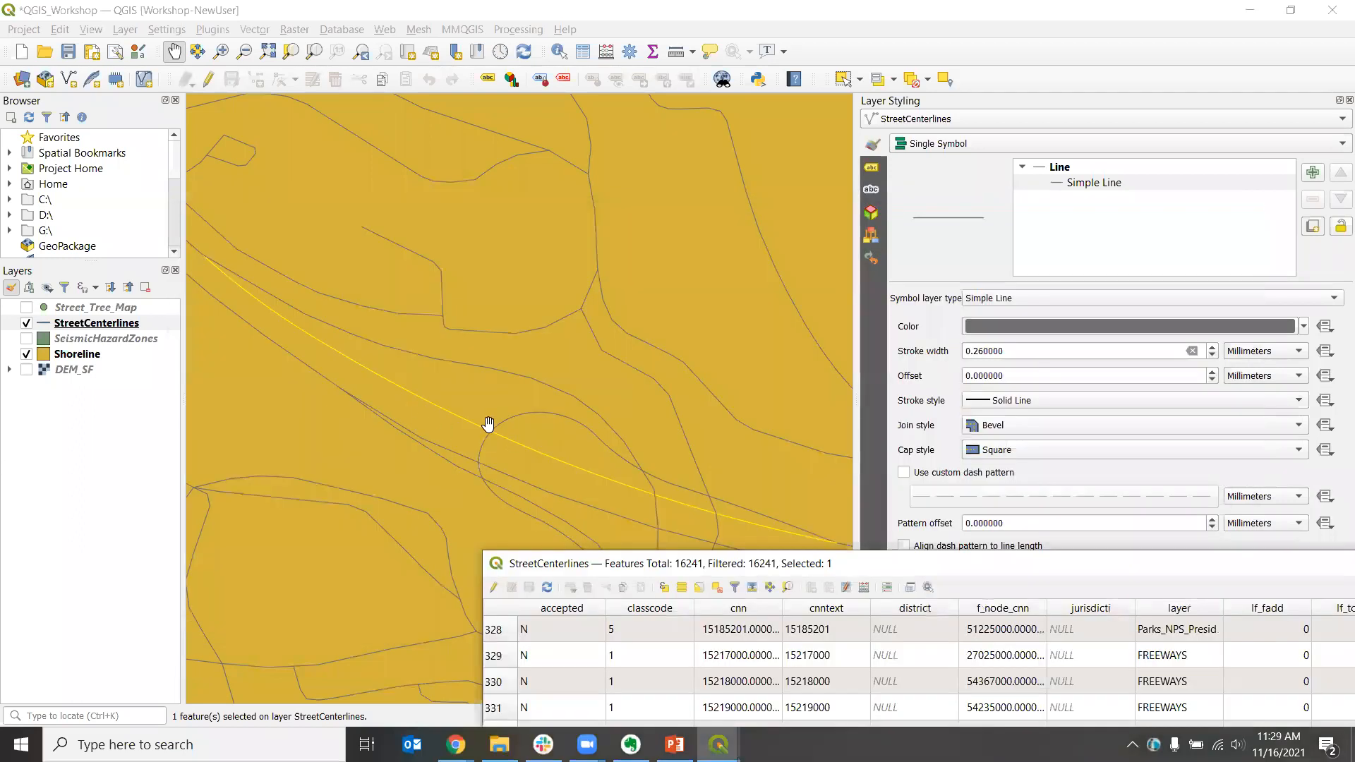
scroll(499, 426, "down", 5)
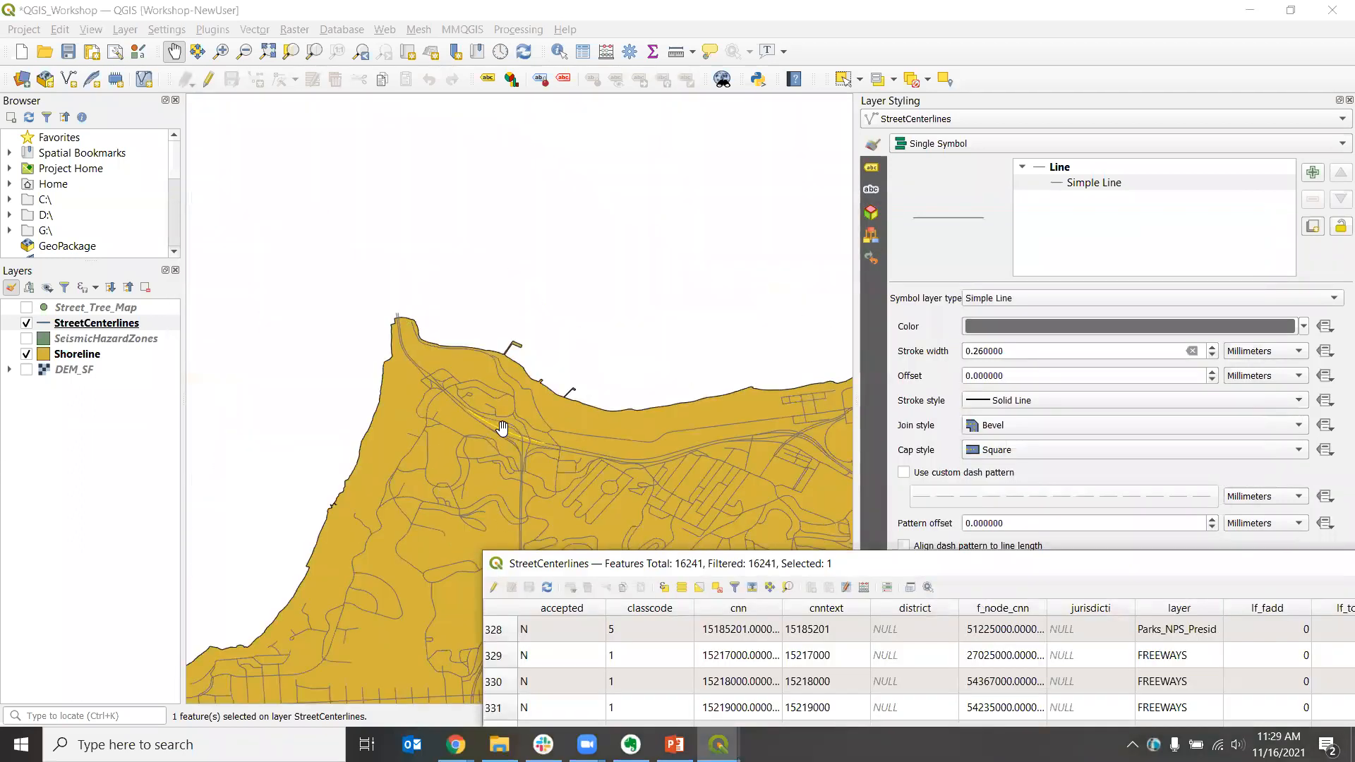
scroll(501, 427, "down", 4)
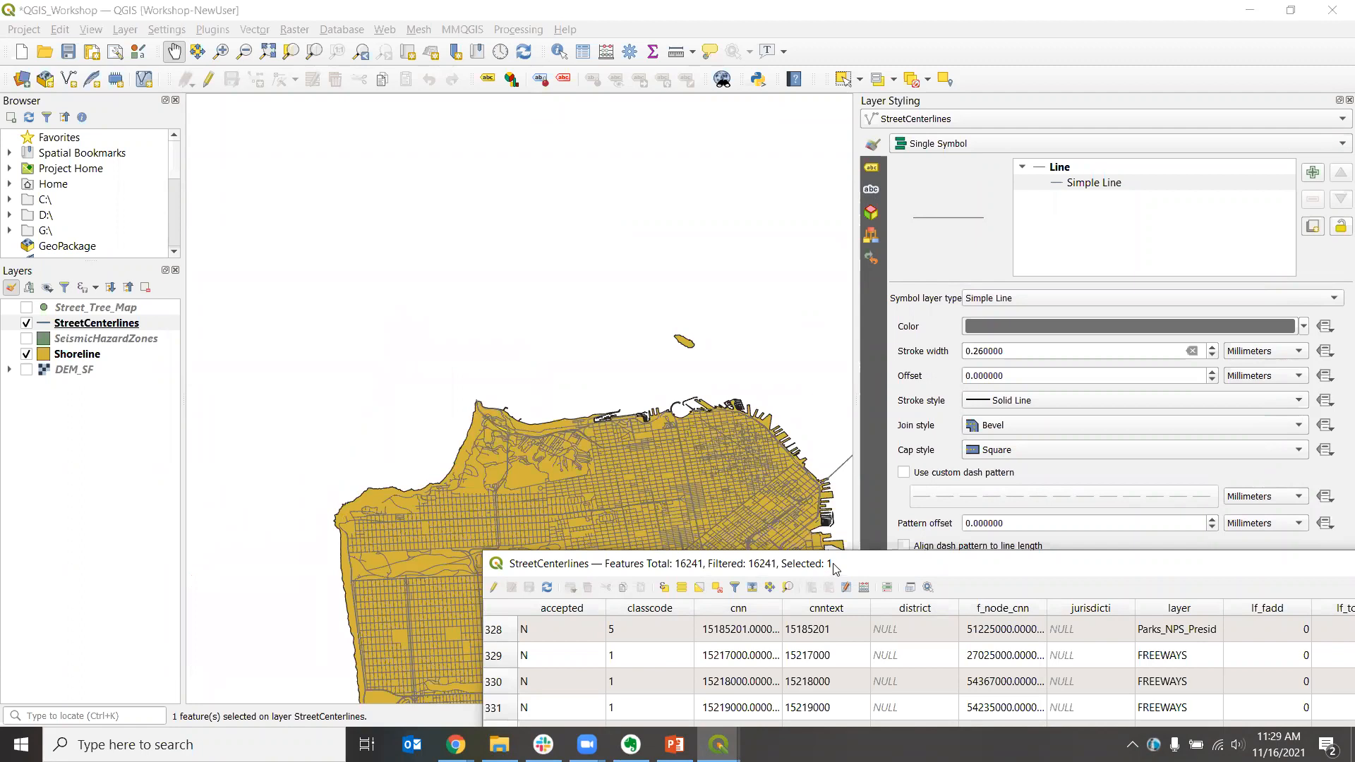
Step: Bring the attribute table back over the map and widen the streetname column to show full street names such as HWY 101 NORTHBOUND
left_click_drag(831, 563, 520, 204)
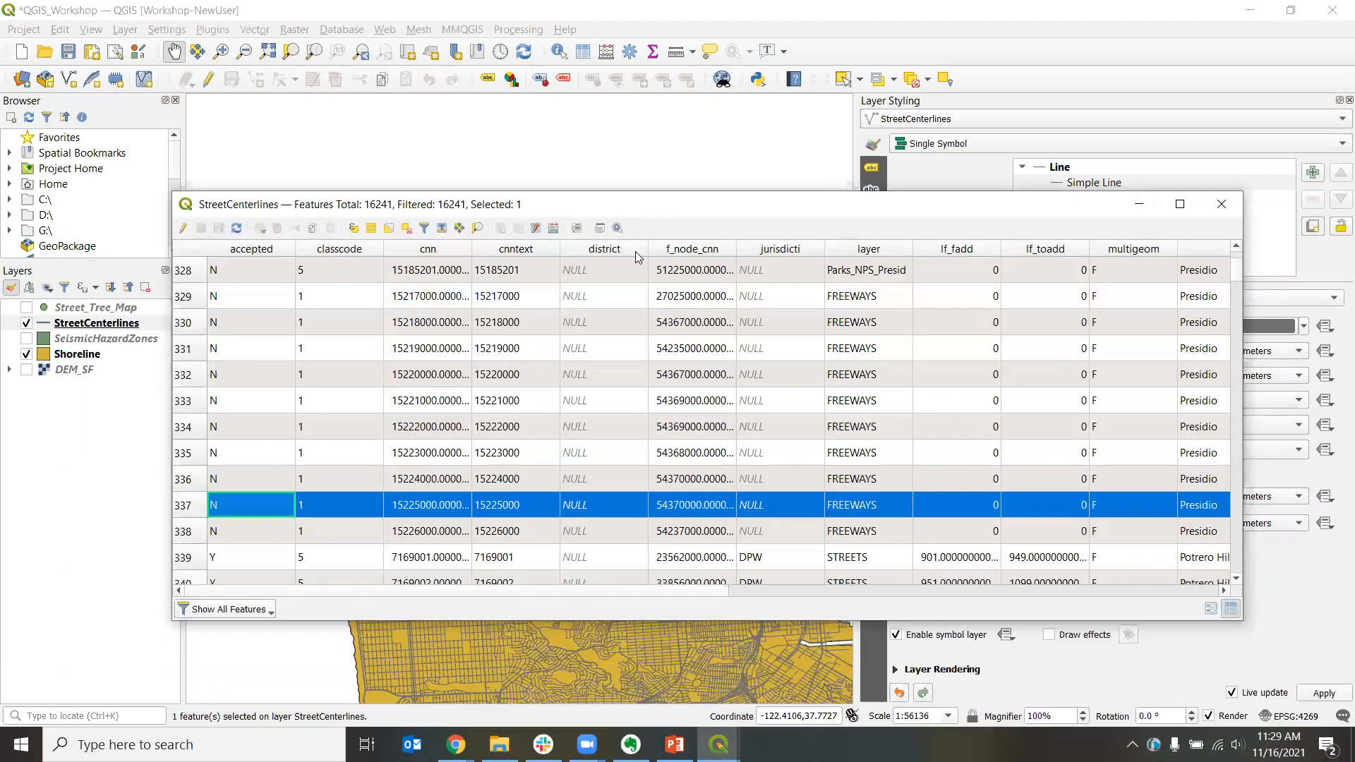
left_click_drag(655, 215, 643, 208)
left_click_drag(610, 589, 1113, 613)
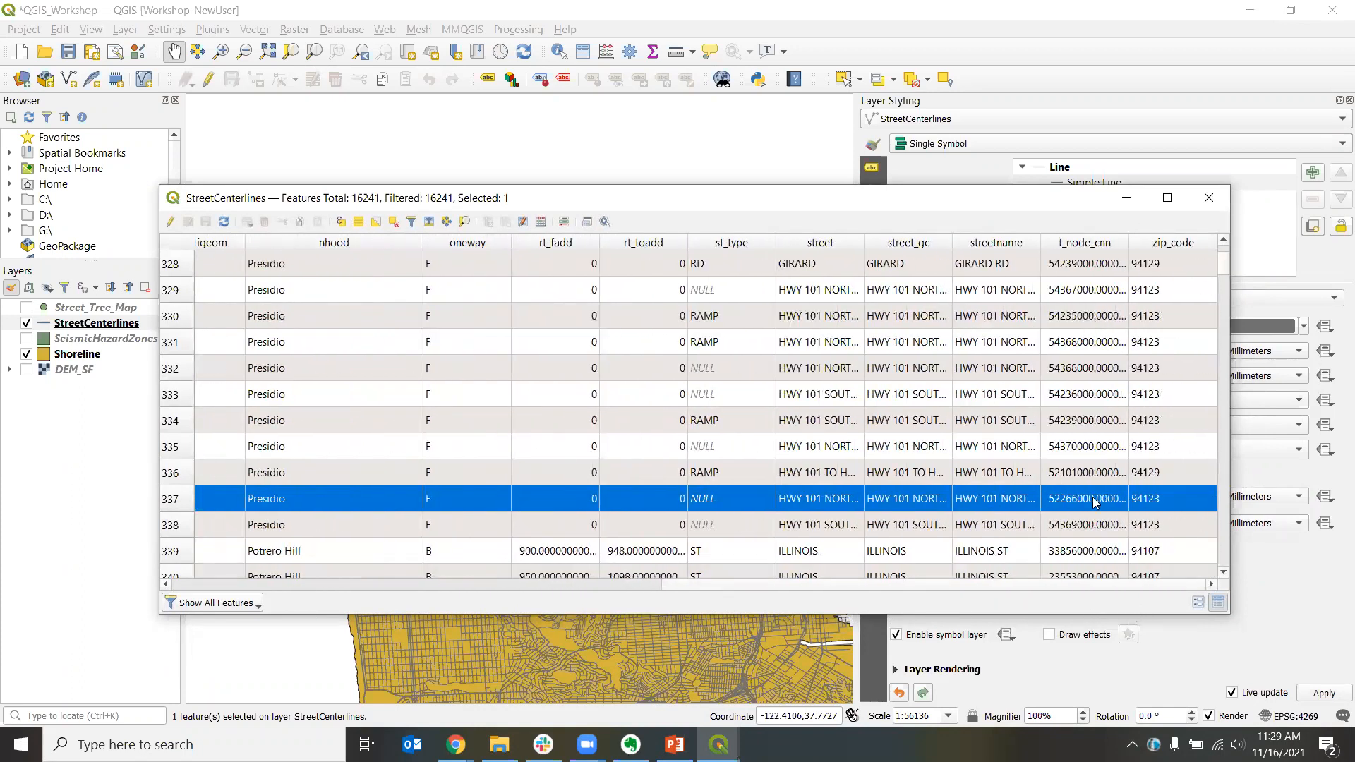
left_click_drag(1040, 242, 1105, 245)
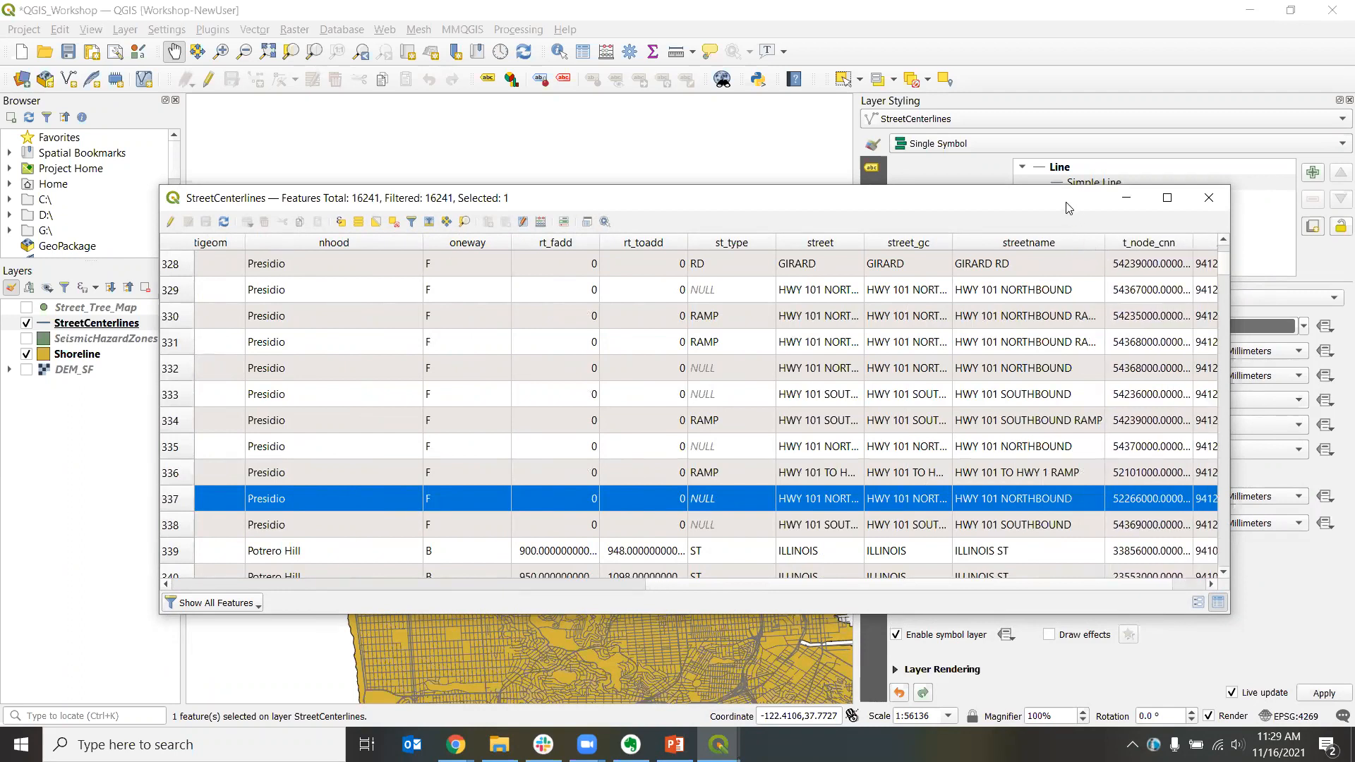
left_click_drag(1067, 205, 986, 247)
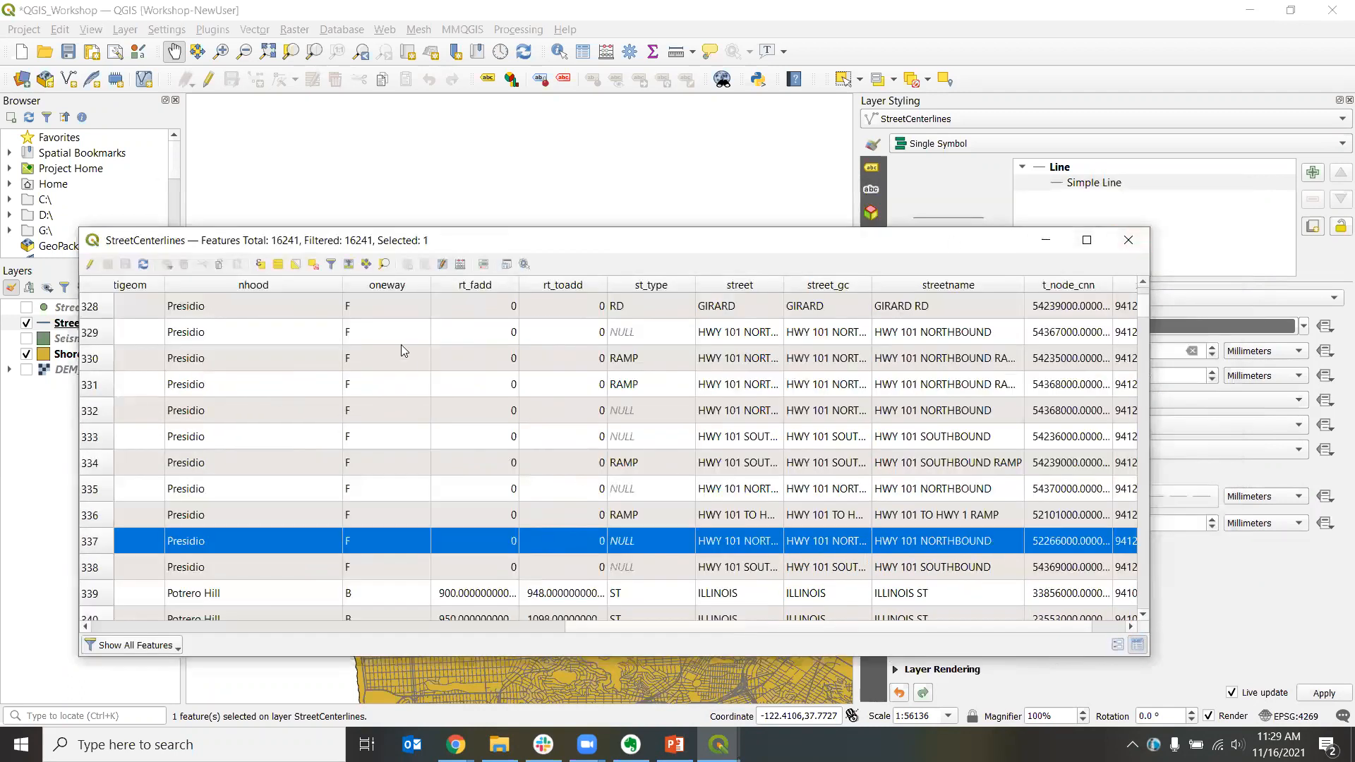
Step: Uncover the map briefly, restore the attribute table's position, and deselect all StreetCenterlines features
left_click_drag(576, 257, 712, 530)
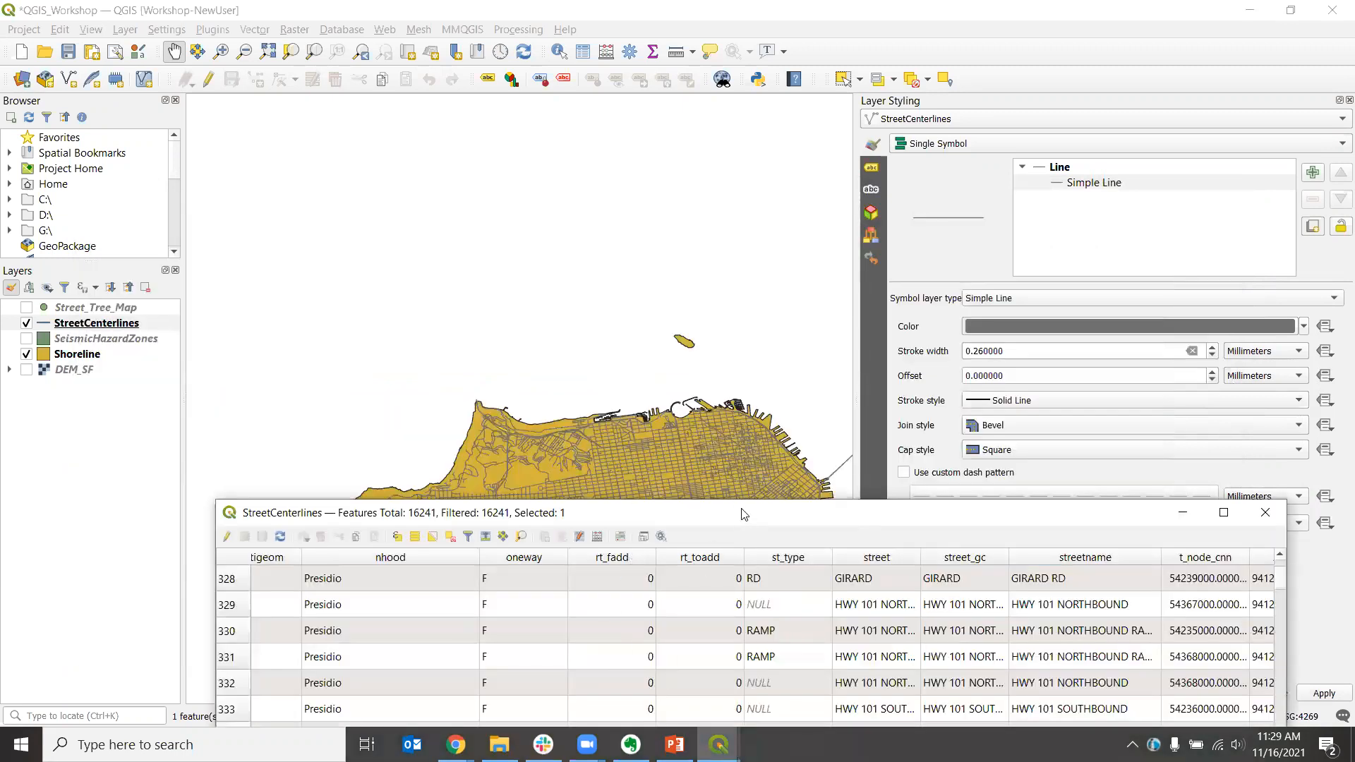
left_click_drag(742, 513, 709, 220)
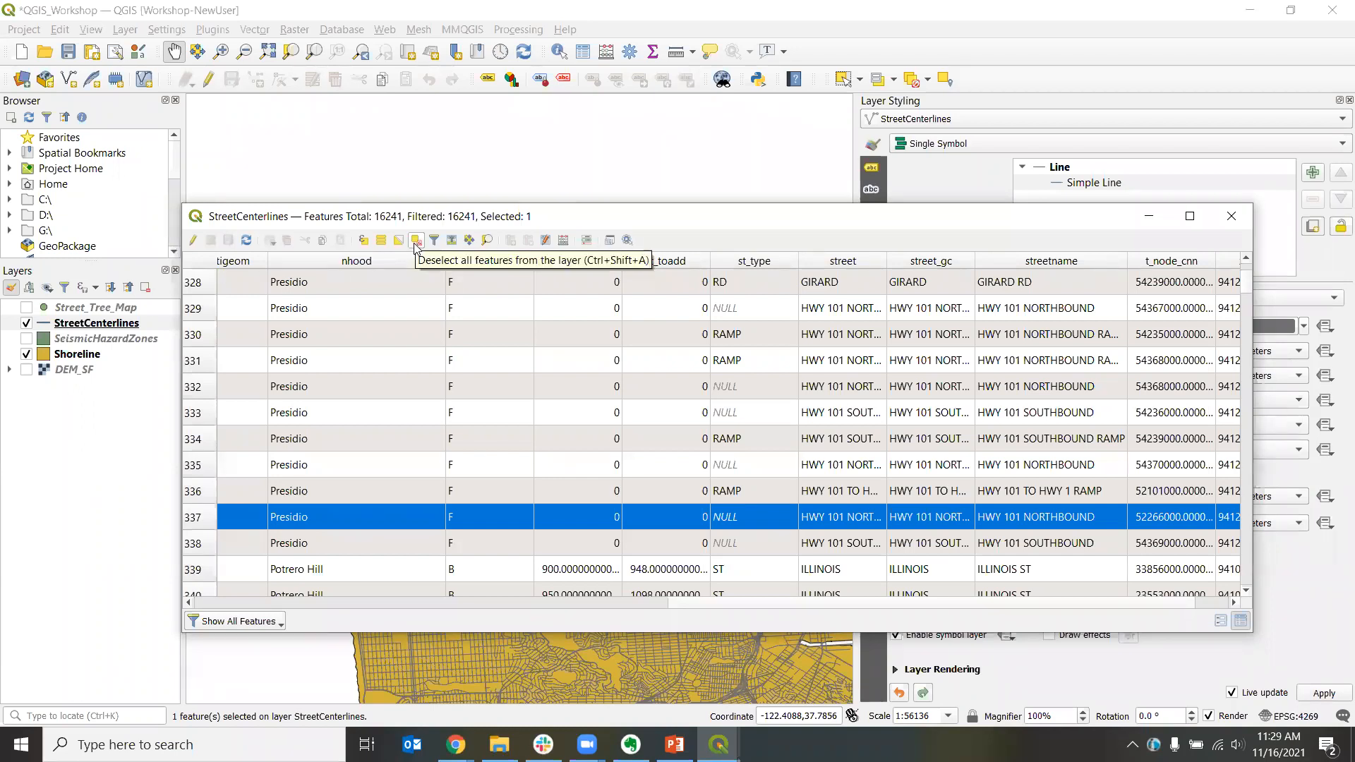
left_click(415, 242)
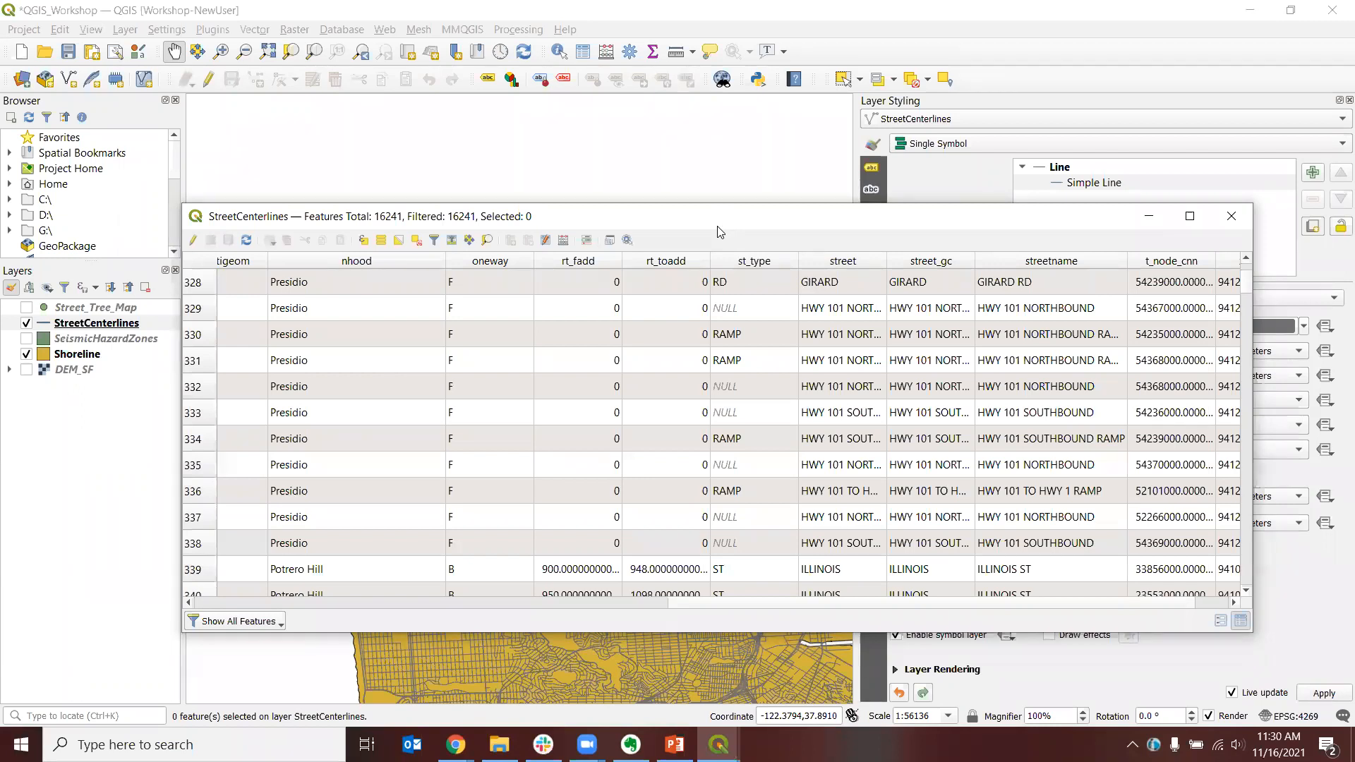
Step: Sort the StreetCenterlines attribute table by classcode in ascending order and browse the sorted records
left_click_drag(717, 227, 704, 252)
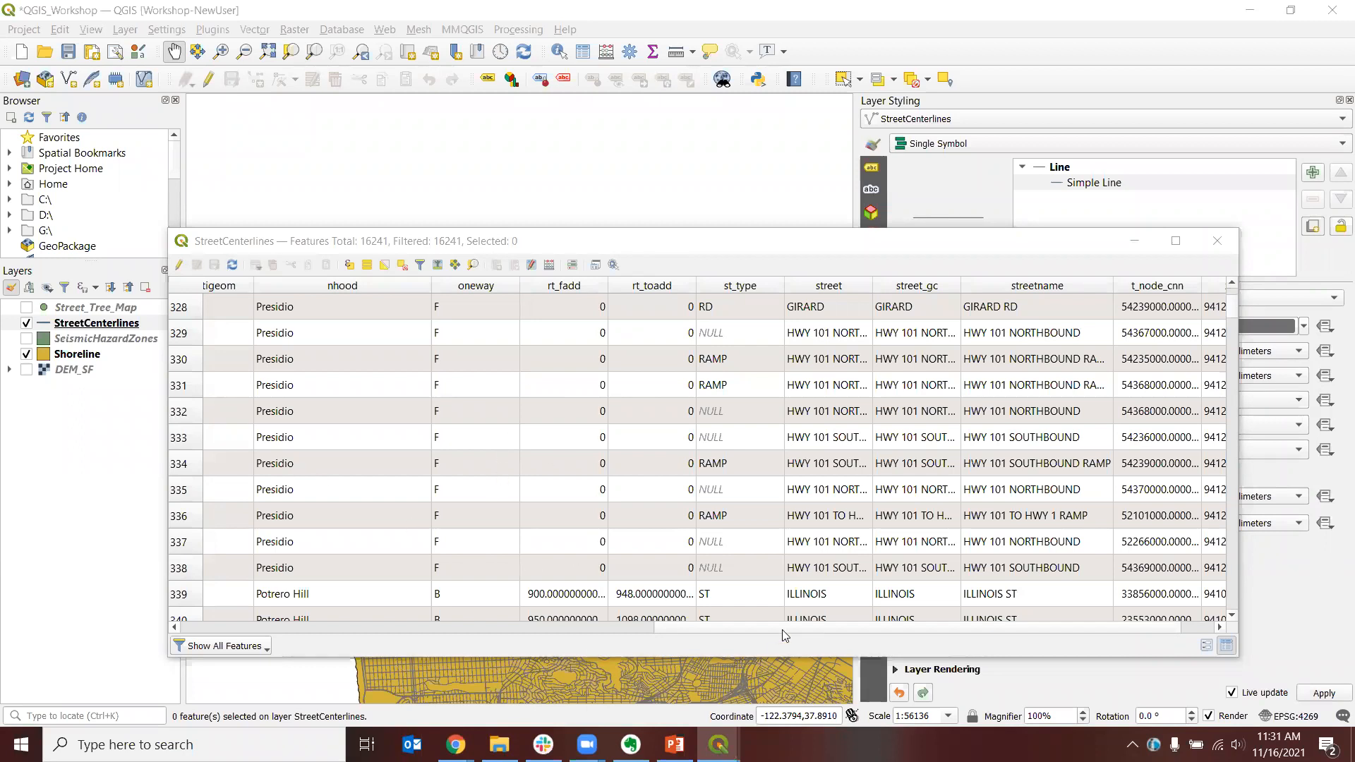
left_click_drag(782, 628, 241, 628)
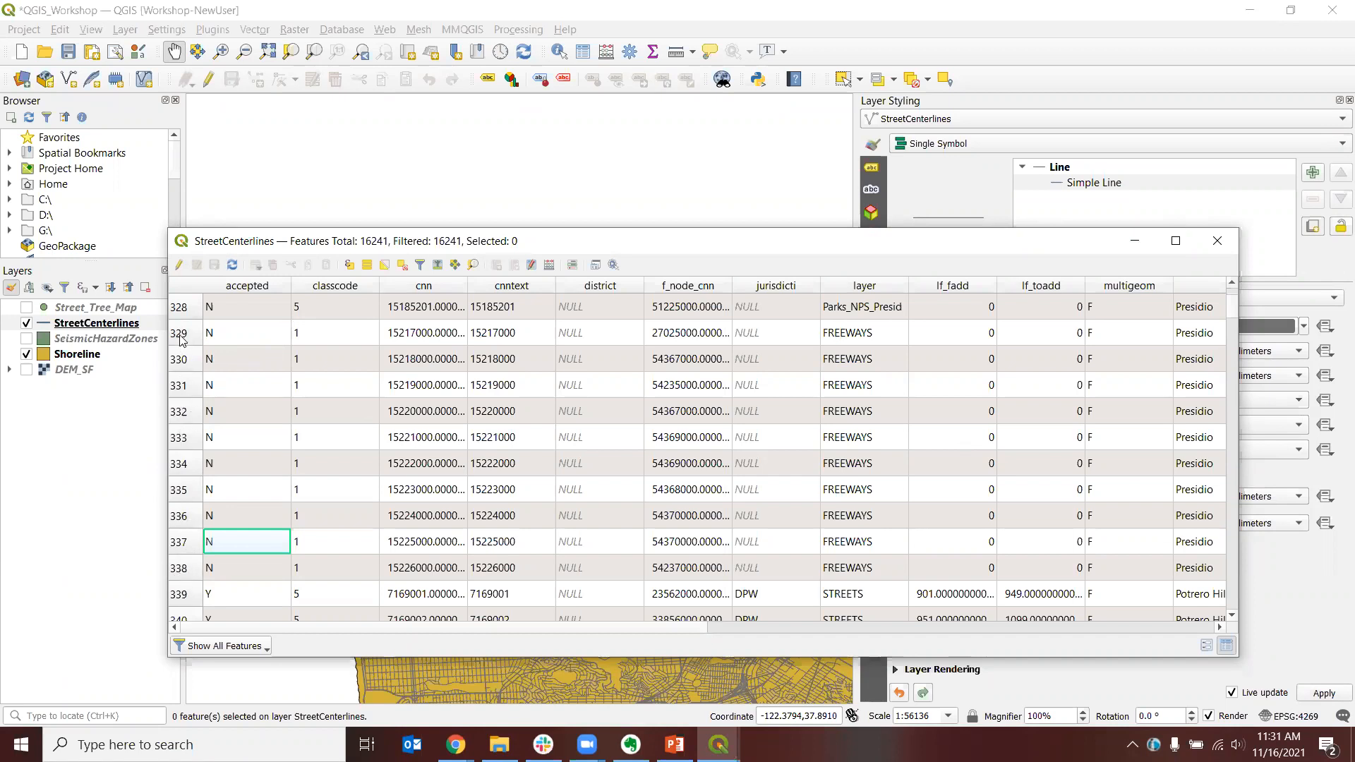
scroll(328, 573, "down", 12)
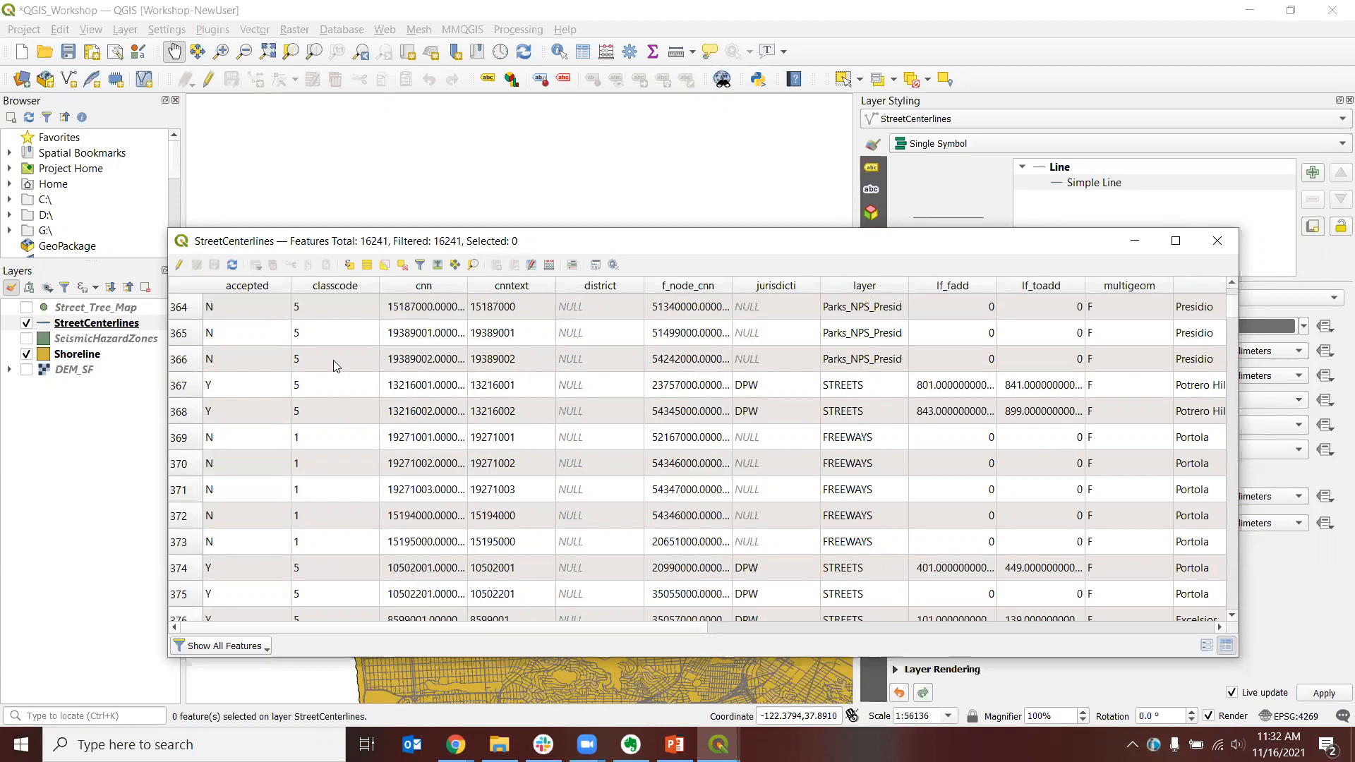
left_click(319, 287)
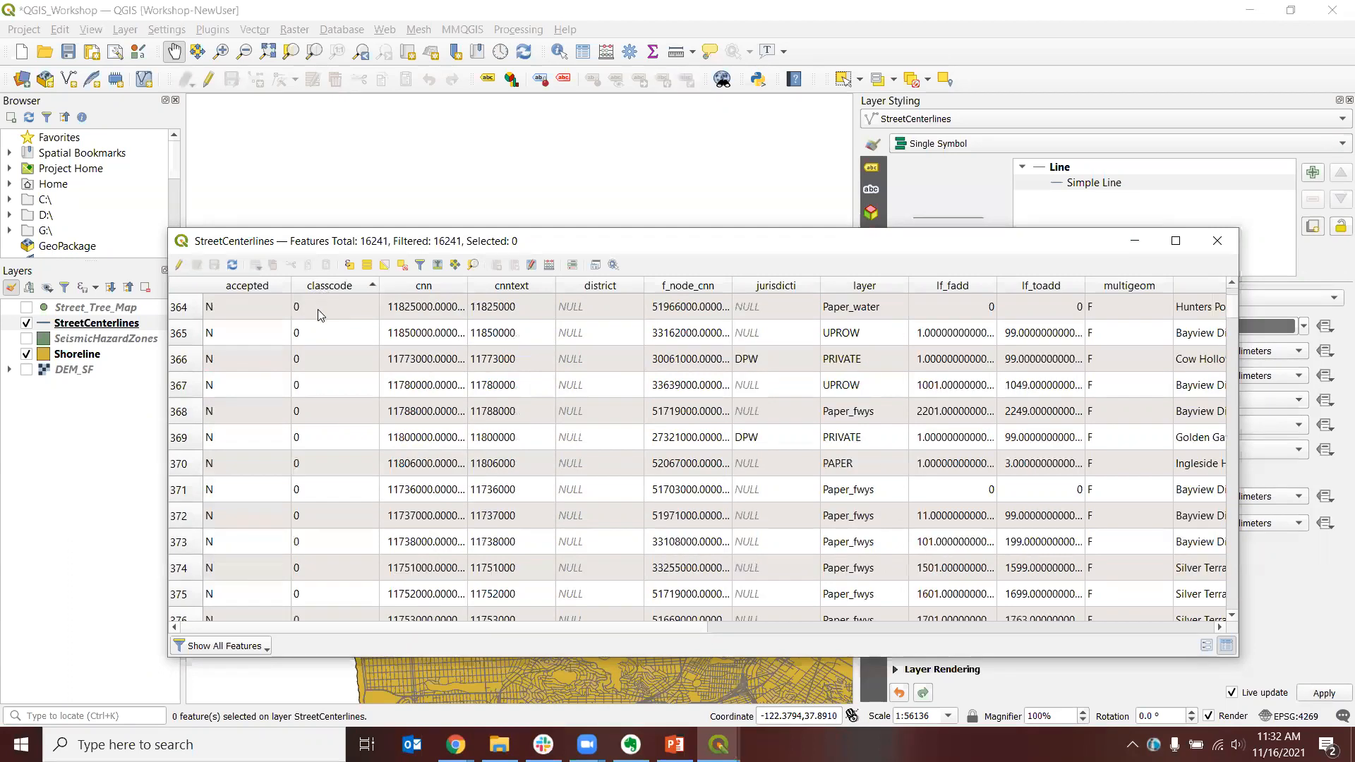
scroll(331, 386, "down", 20)
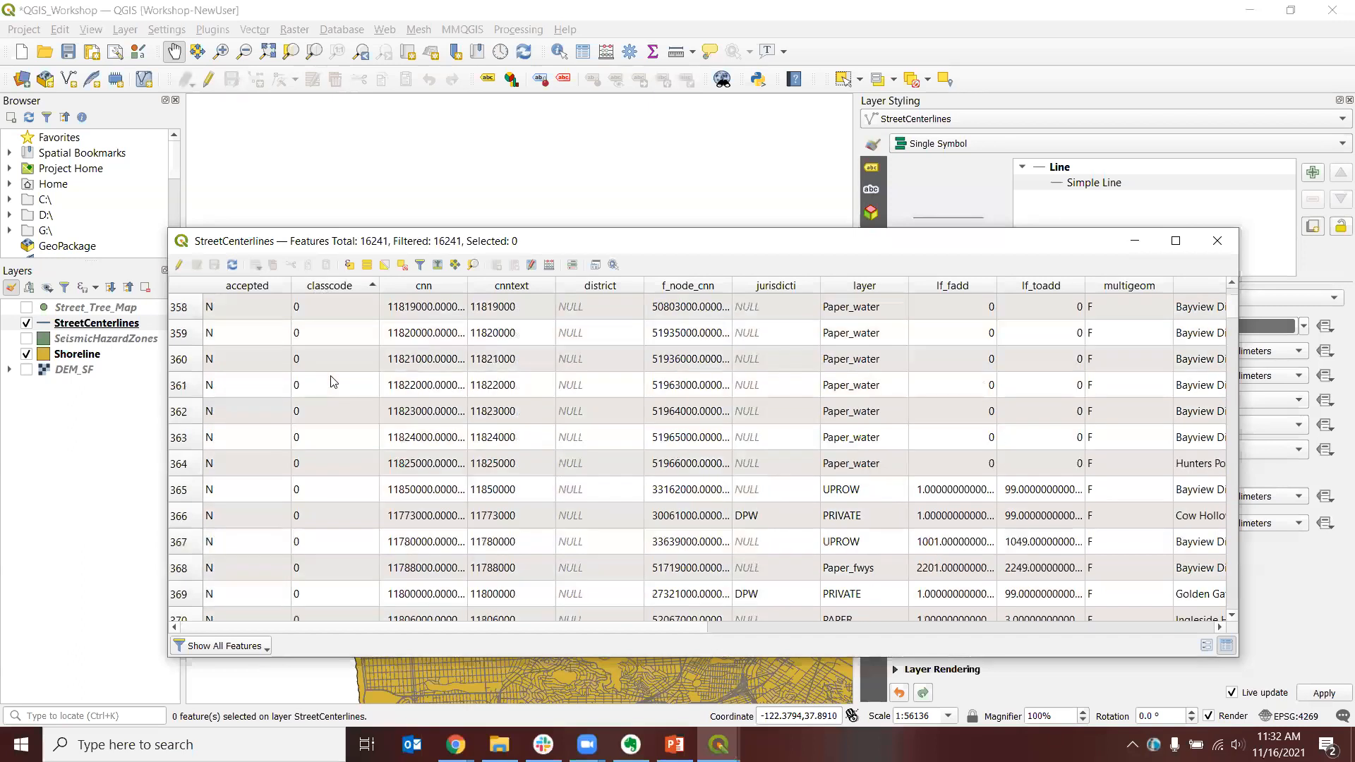
scroll(332, 384, "up", 18)
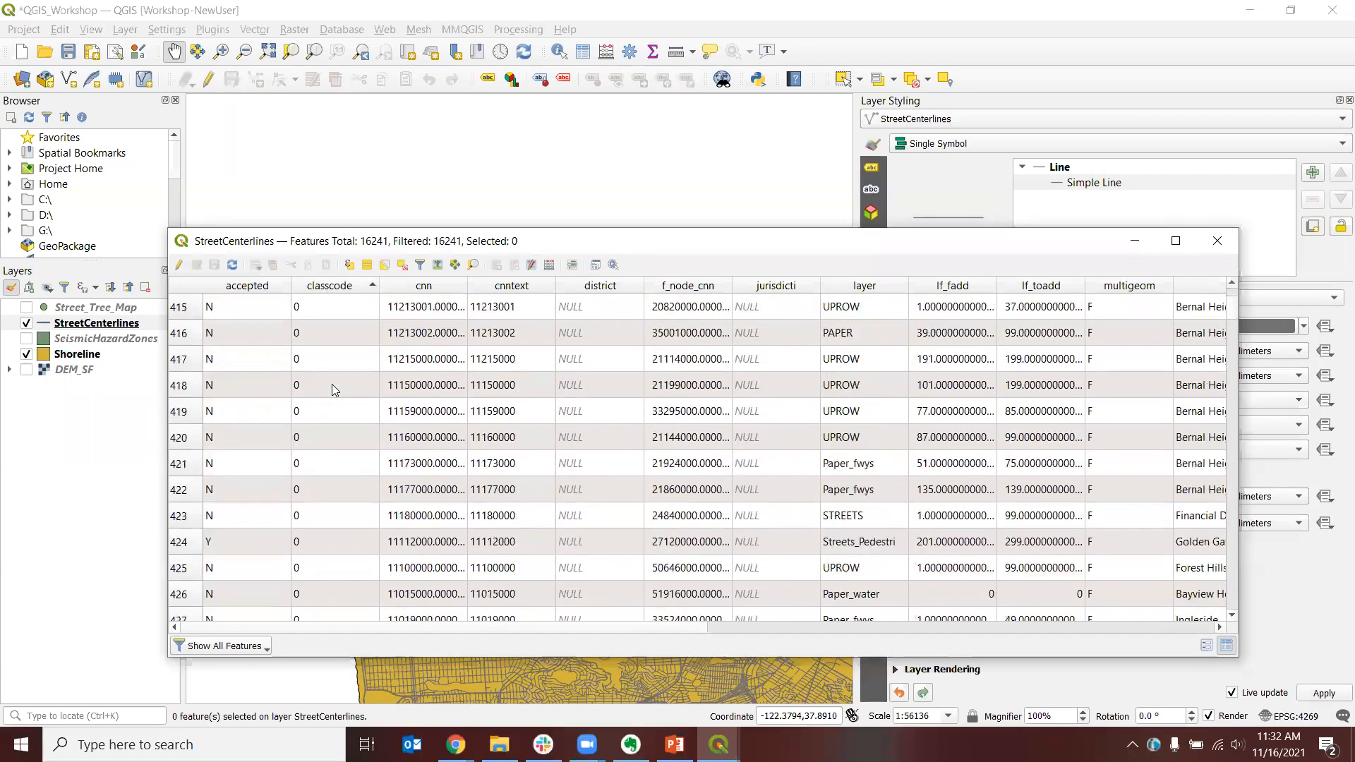
scroll(333, 384, "up", 12)
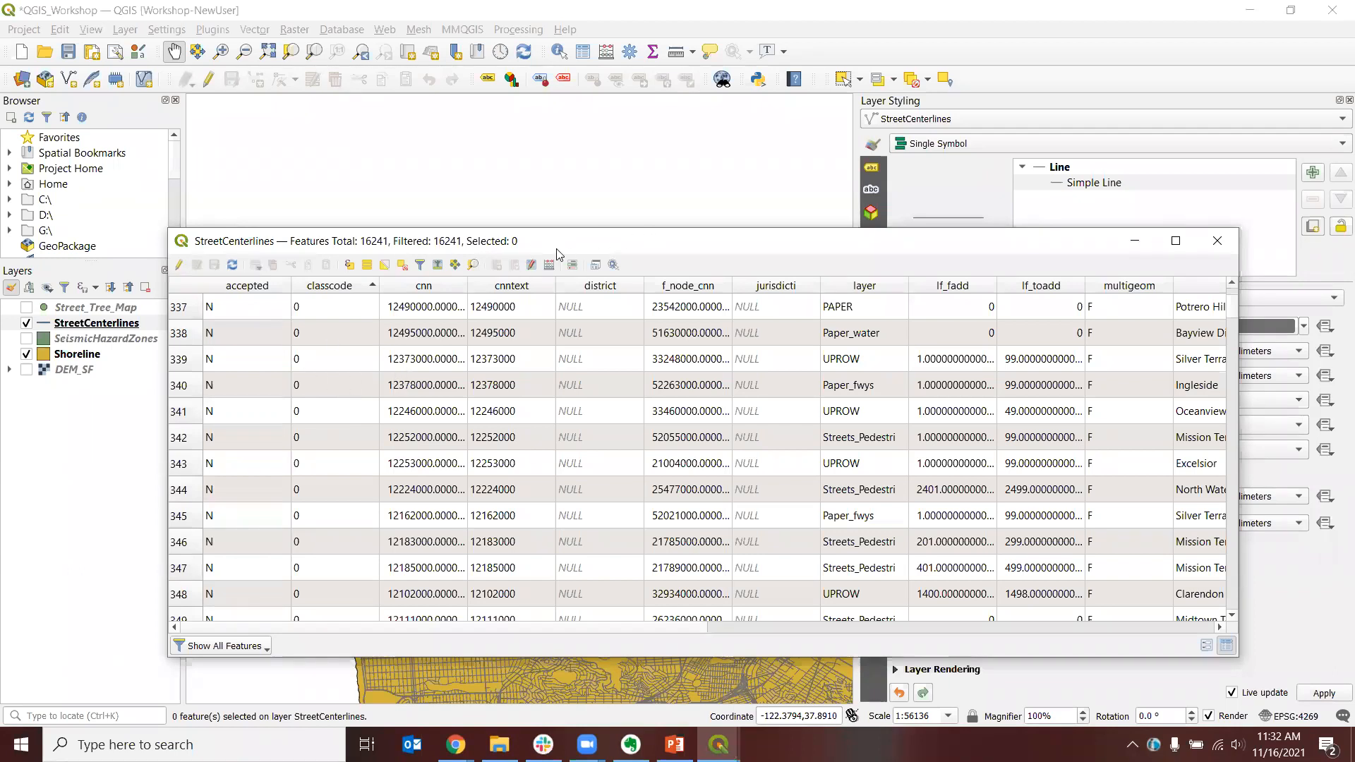
Step: Start a Select by Expression on StreetCenterlines, add the classcode field to the expression, and view the help for NULL
left_click(350, 266)
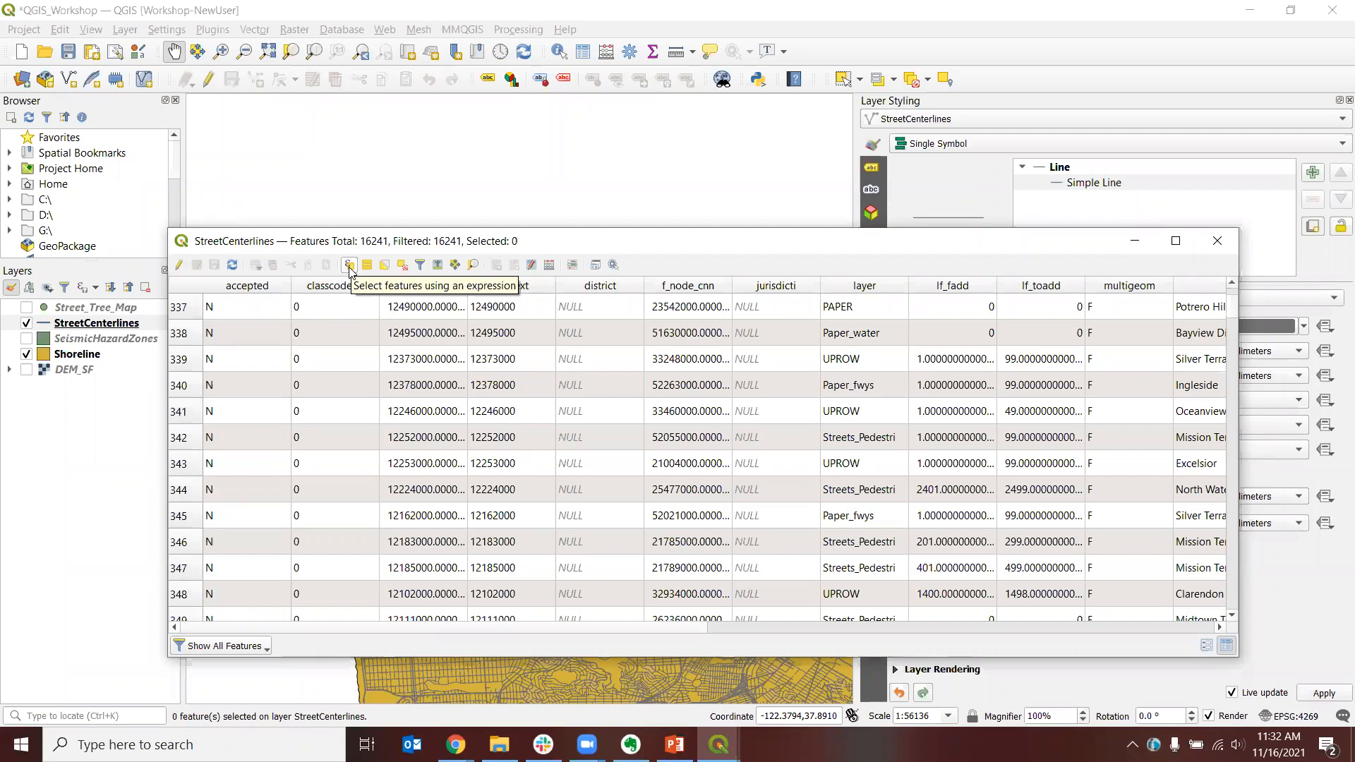
left_click(350, 265)
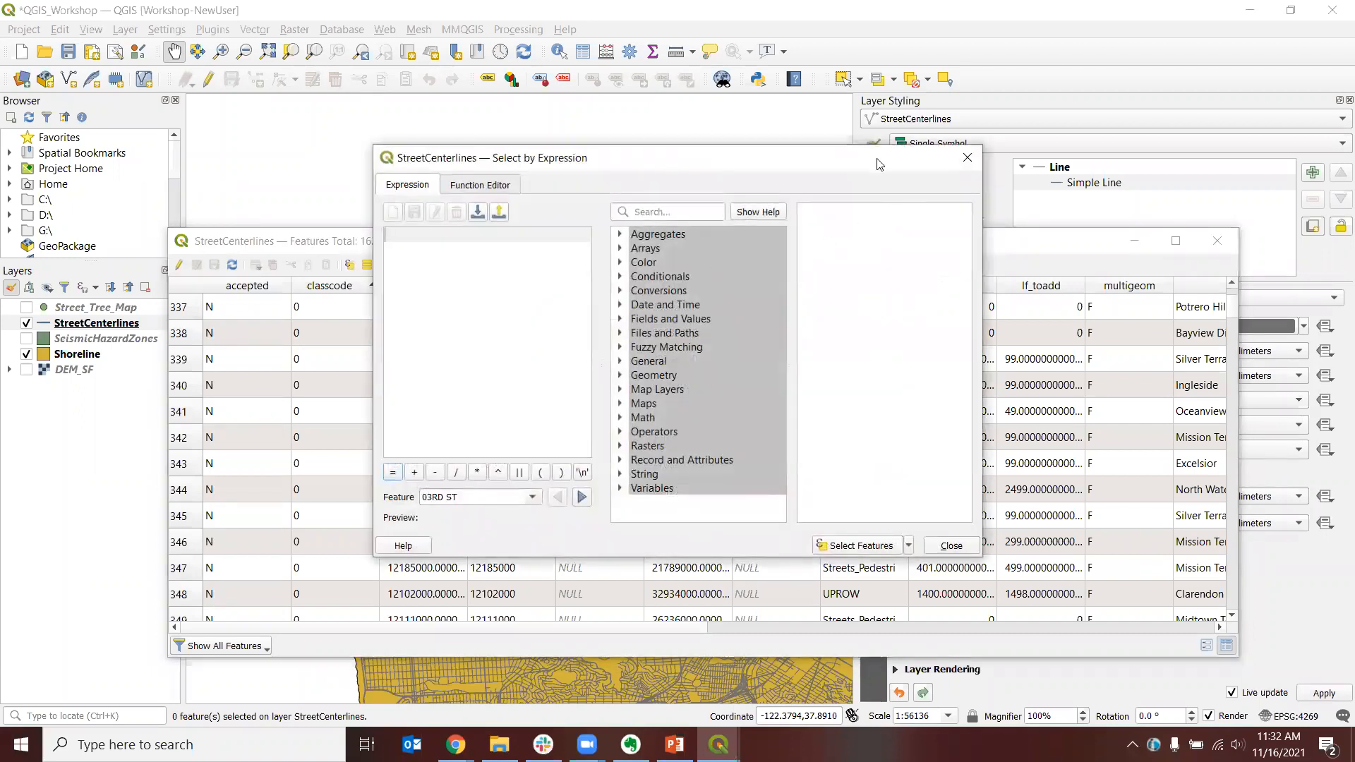
left_click_drag(878, 164, 868, 263)
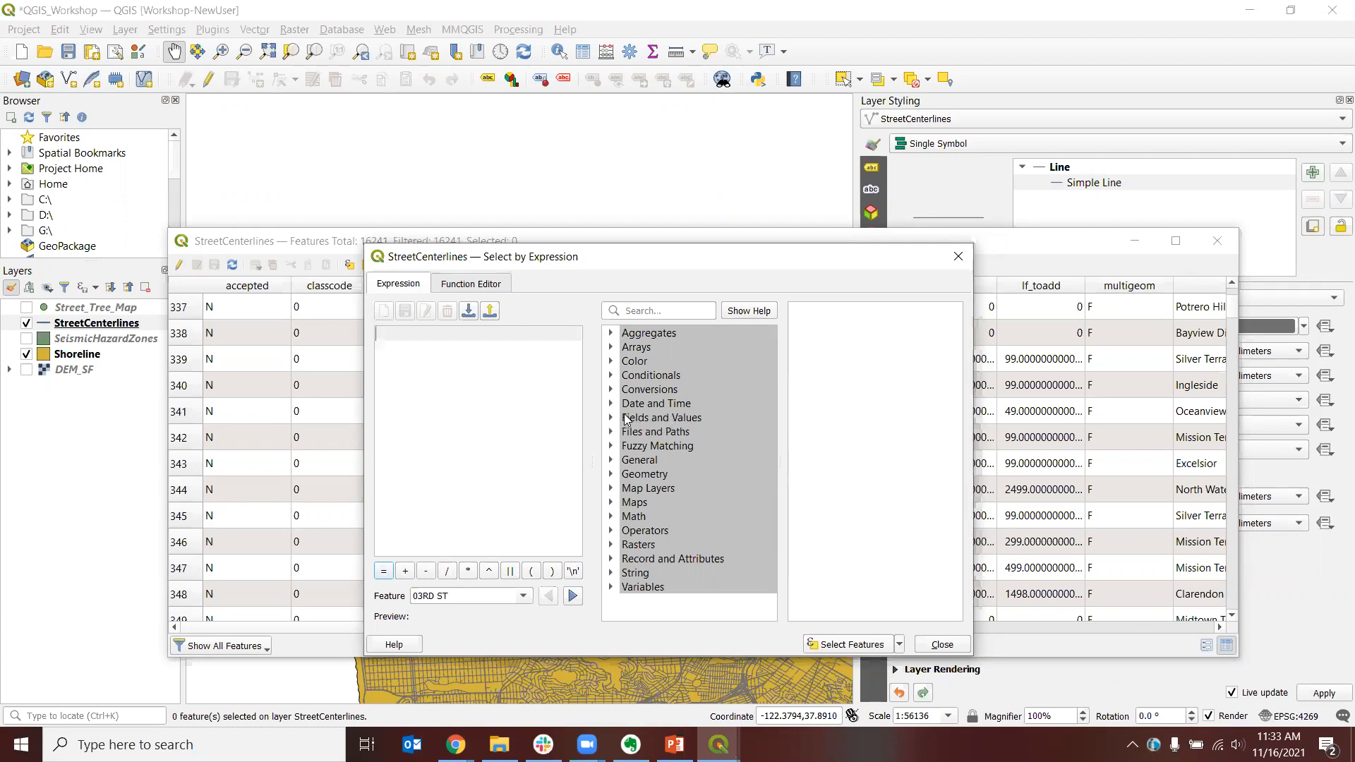
left_click(611, 418)
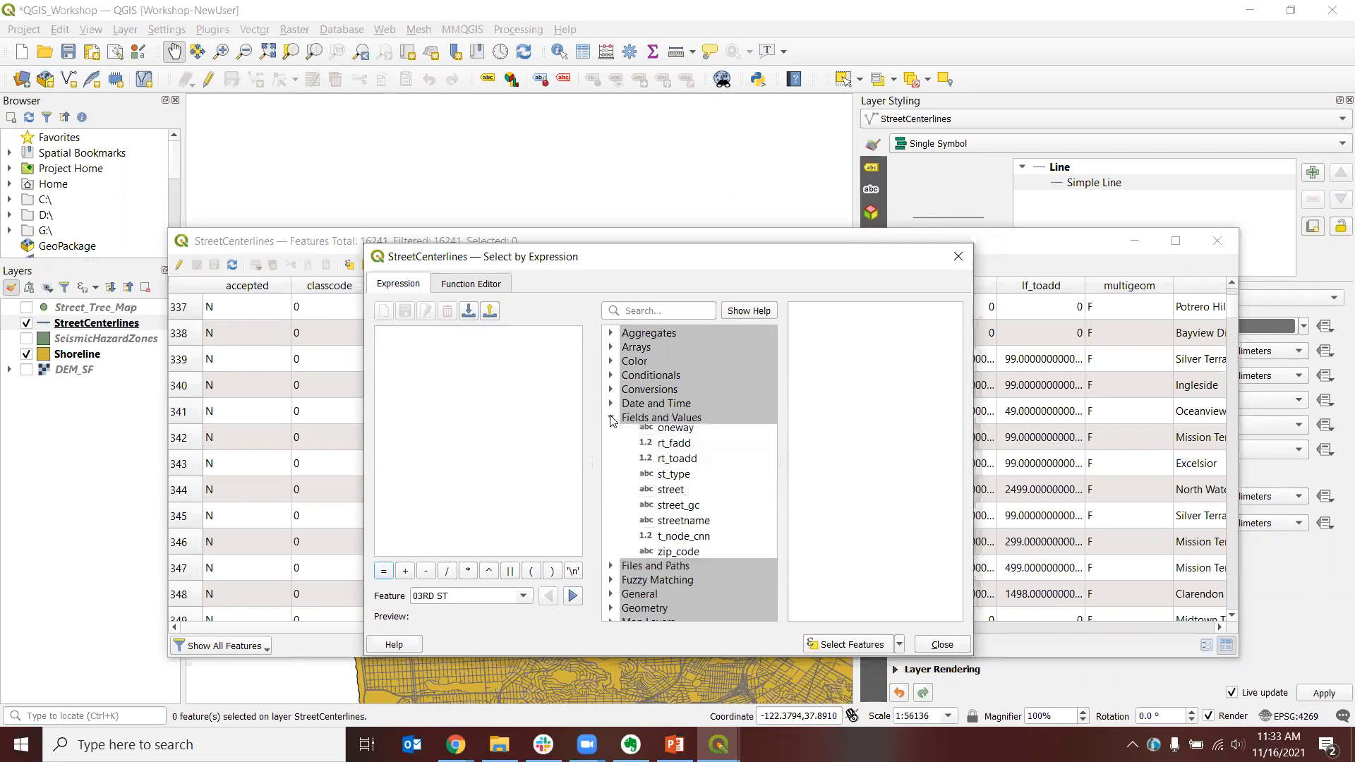
scroll(638, 432, "down", 2)
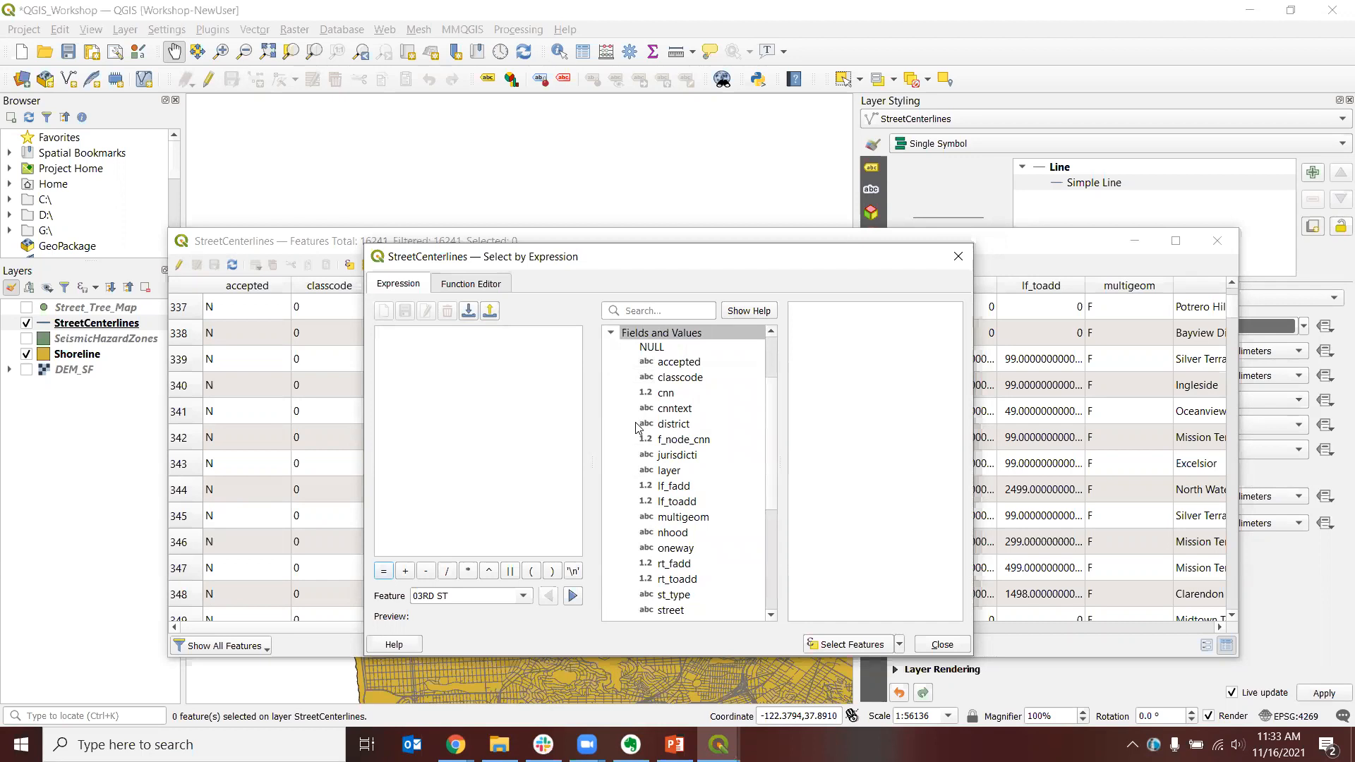
left_click(674, 379)
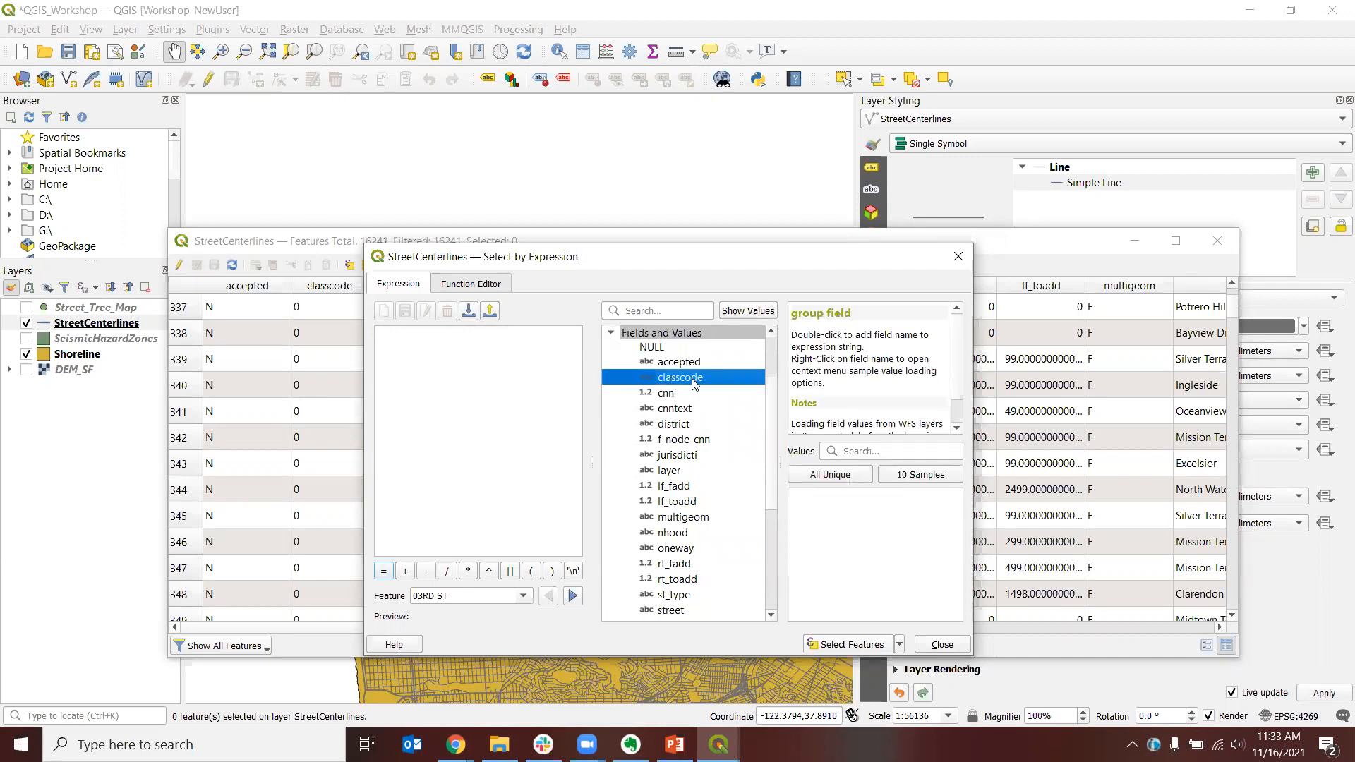
double_click(694, 383)
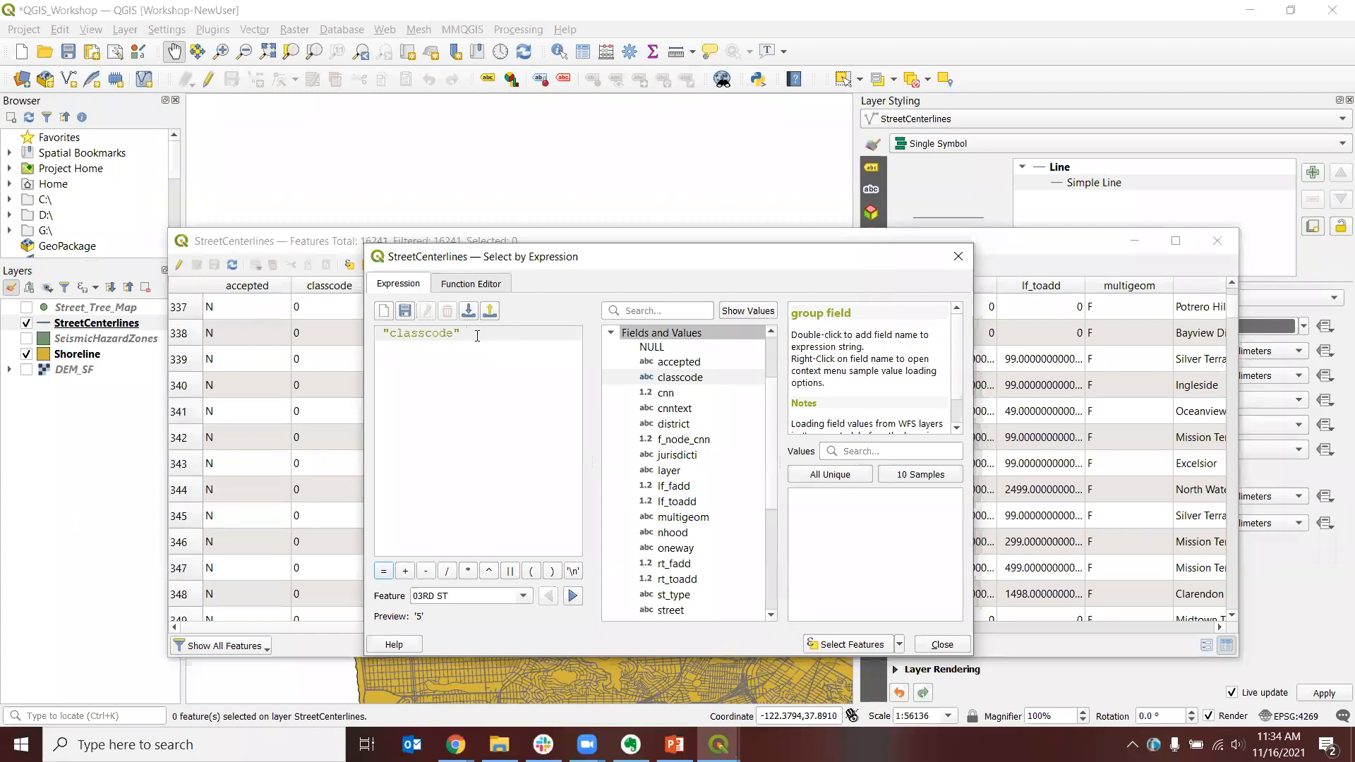
left_click(673, 379)
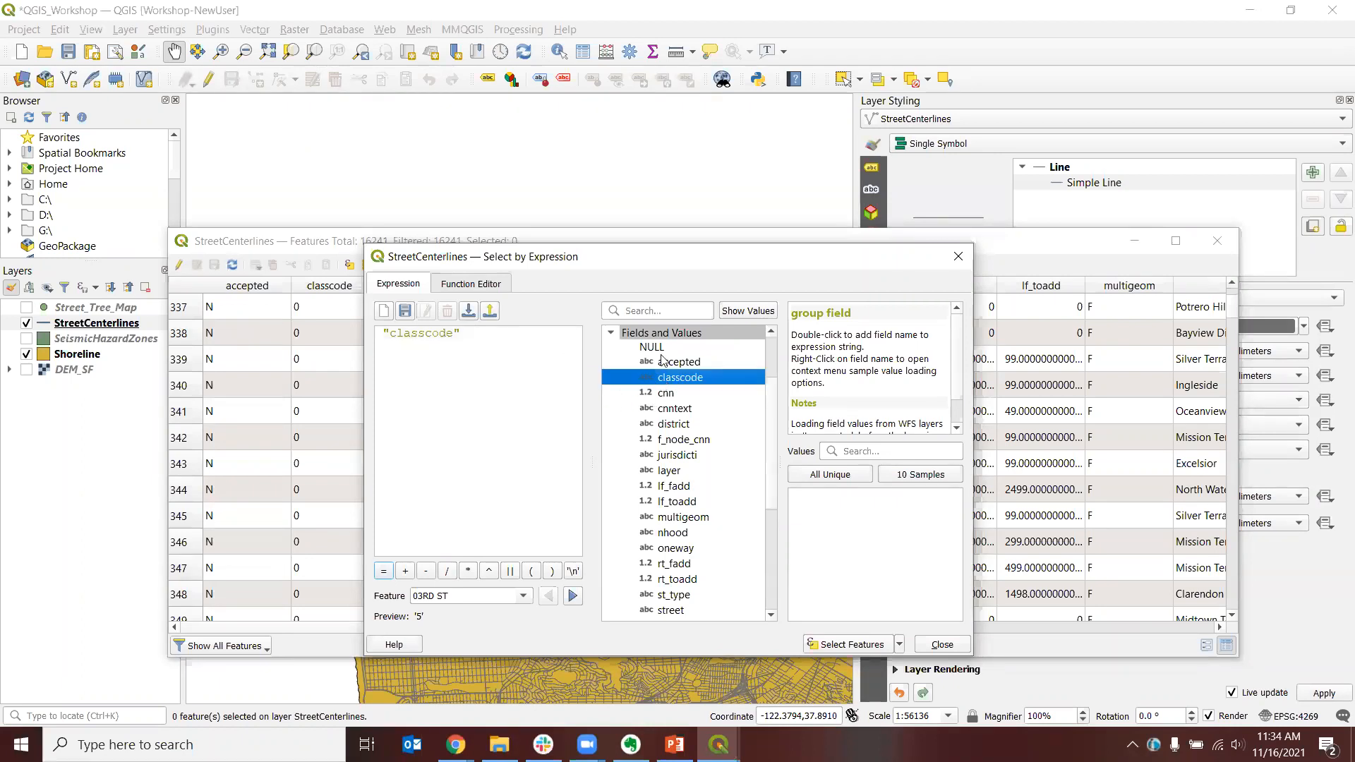
left_click(656, 347)
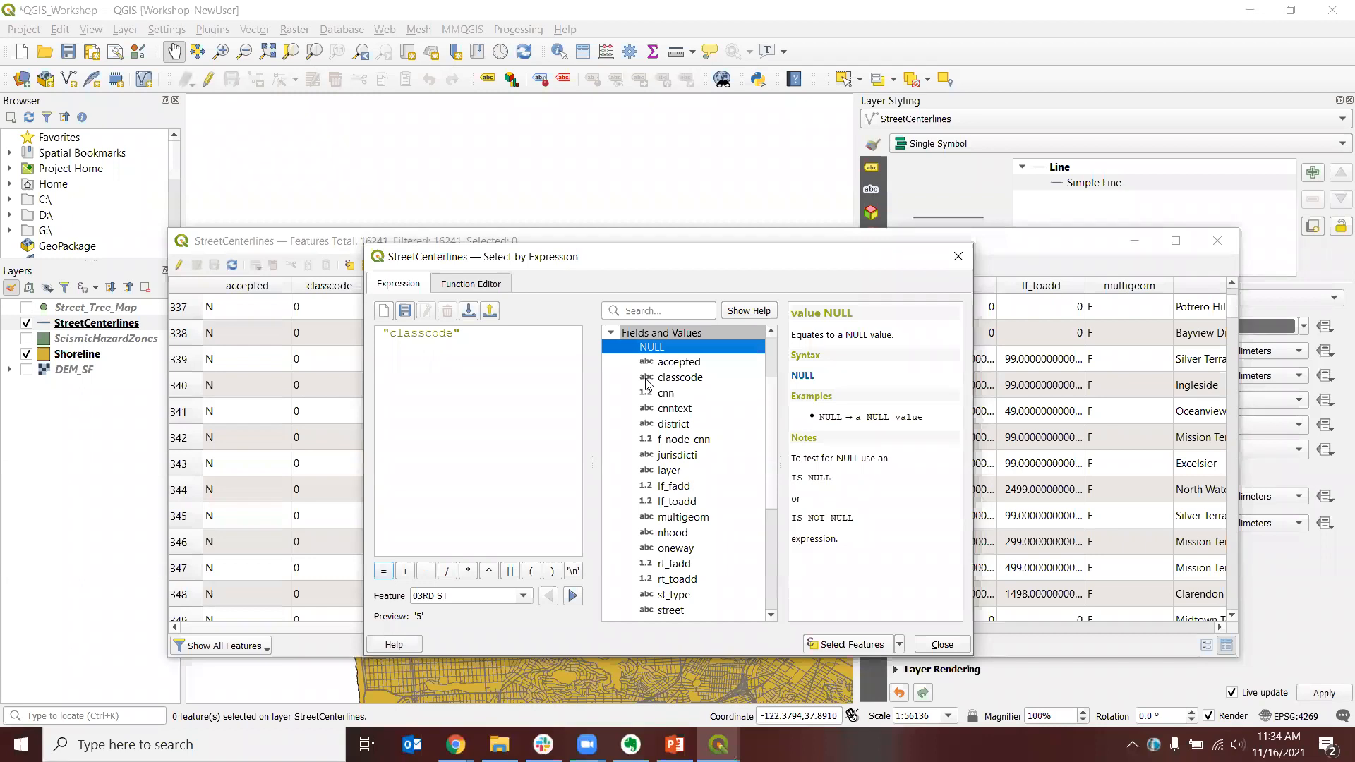
Step: Complete the expression as "classcode" = '1' and select the matching StreetCenterlines features
left_click(513, 343)
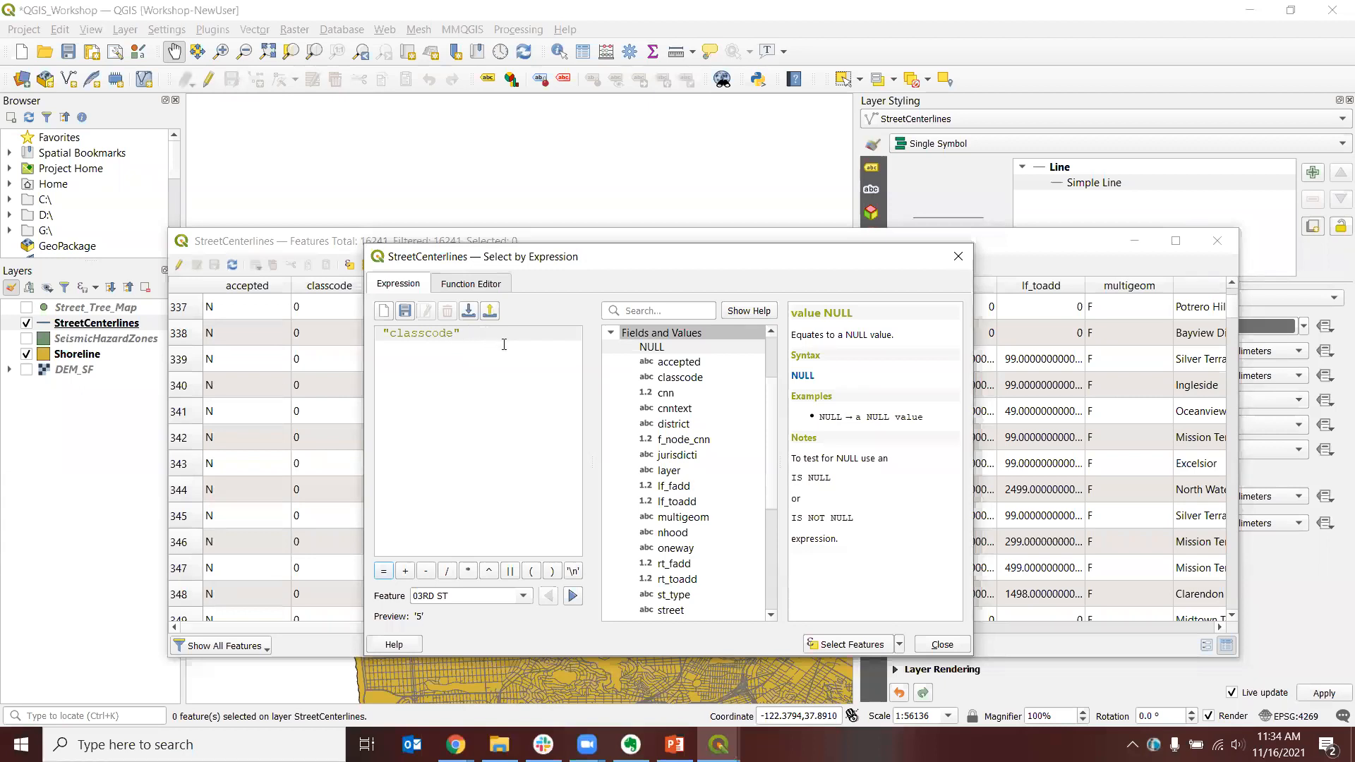
type("=")
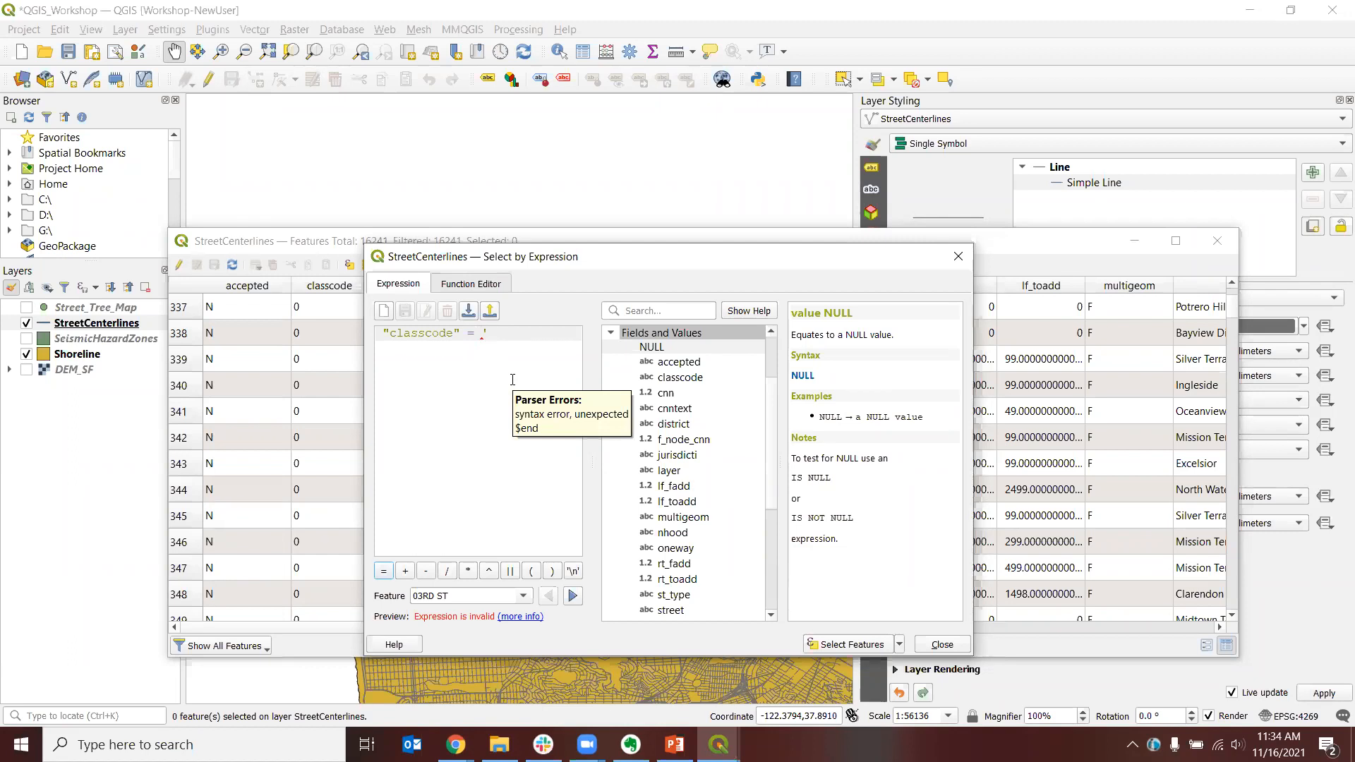
type("1'")
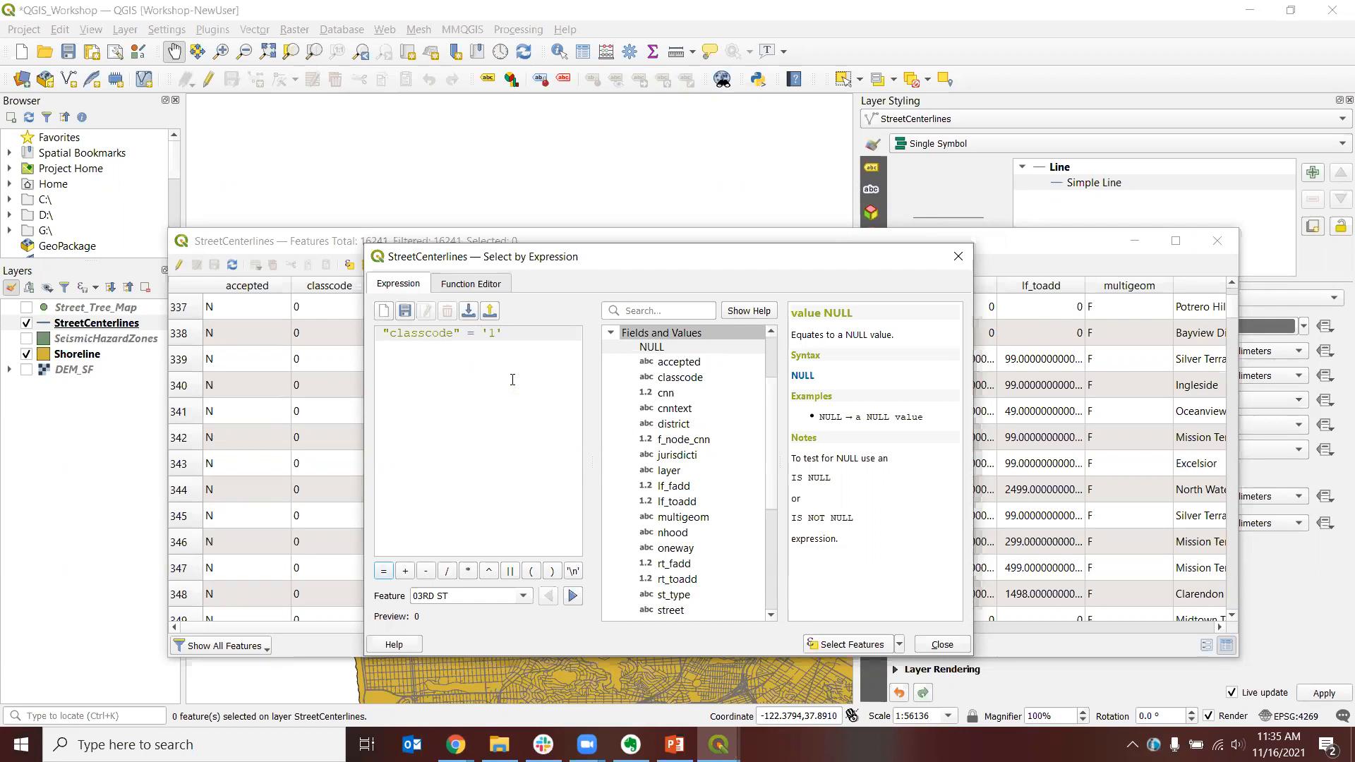
key("BackSpace")
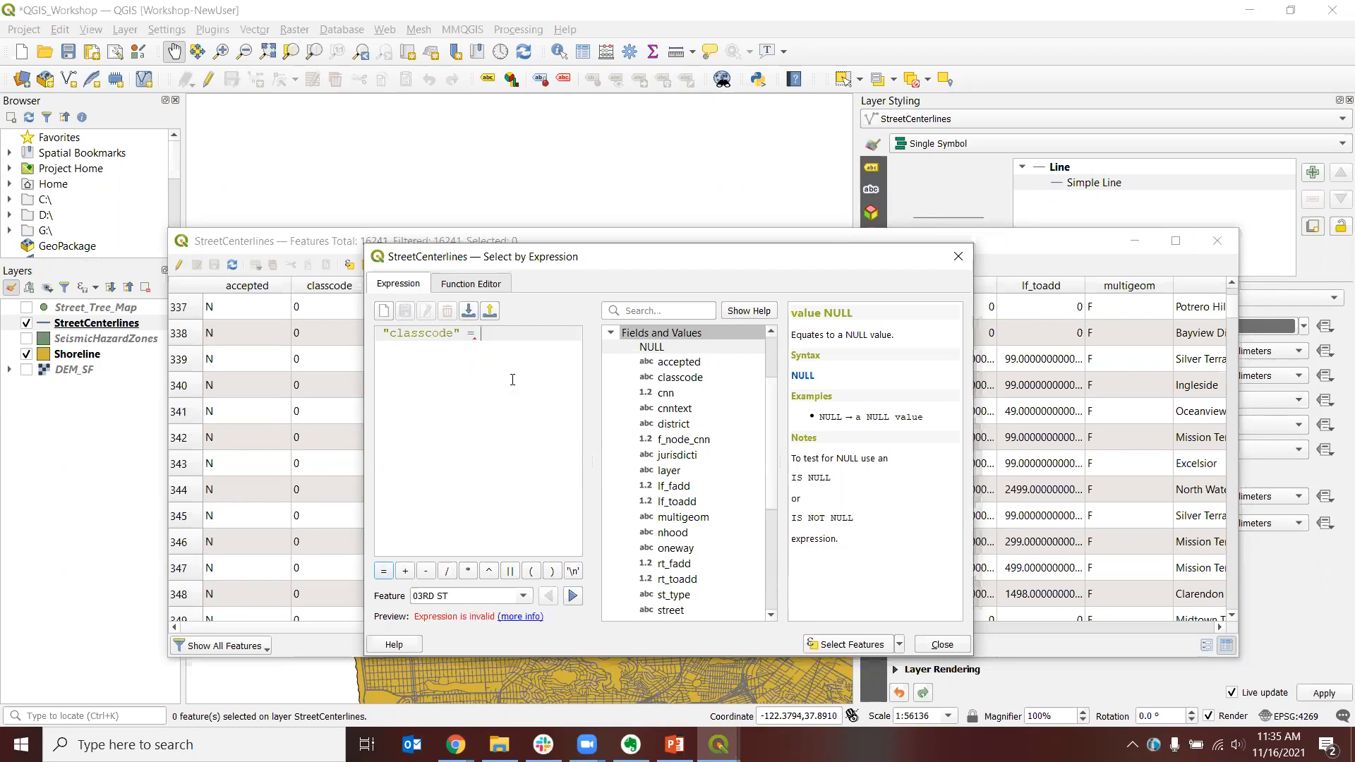
type("1")
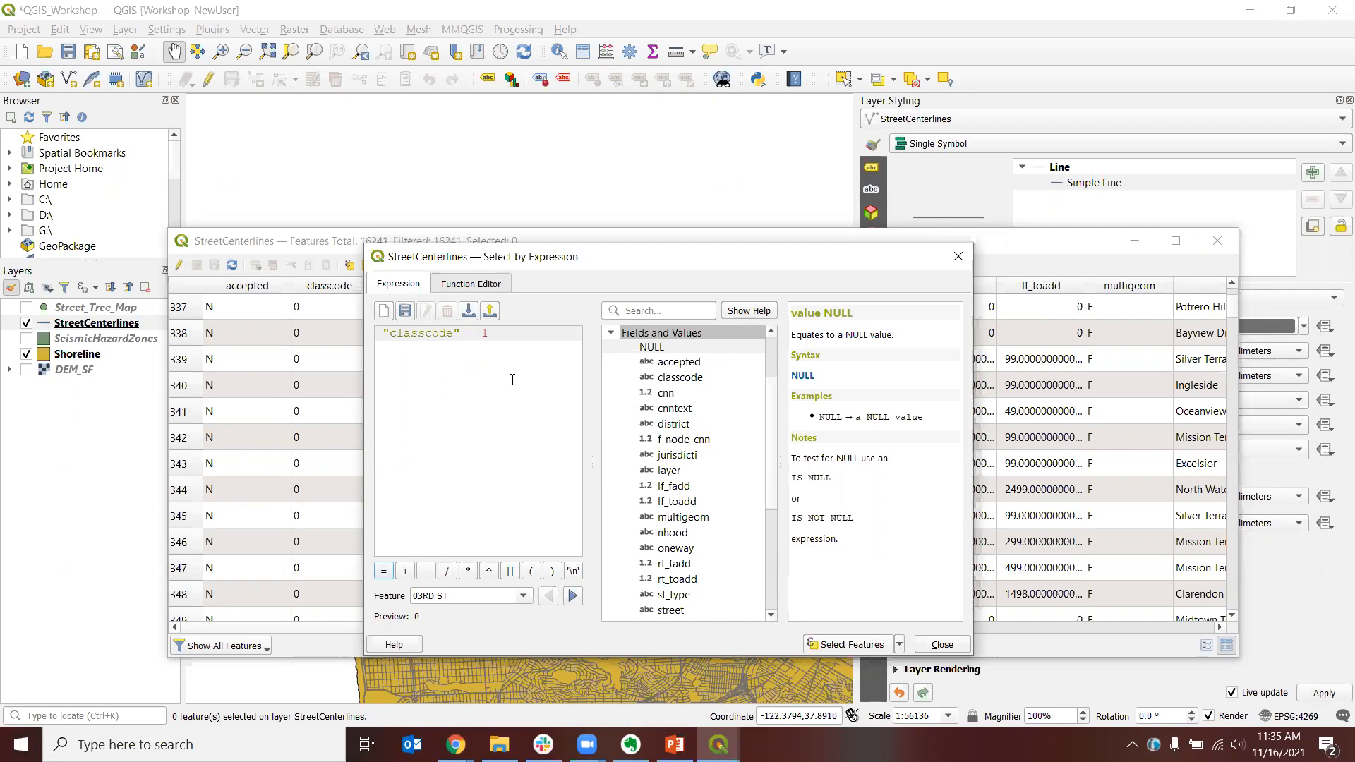
key("BackSpace")
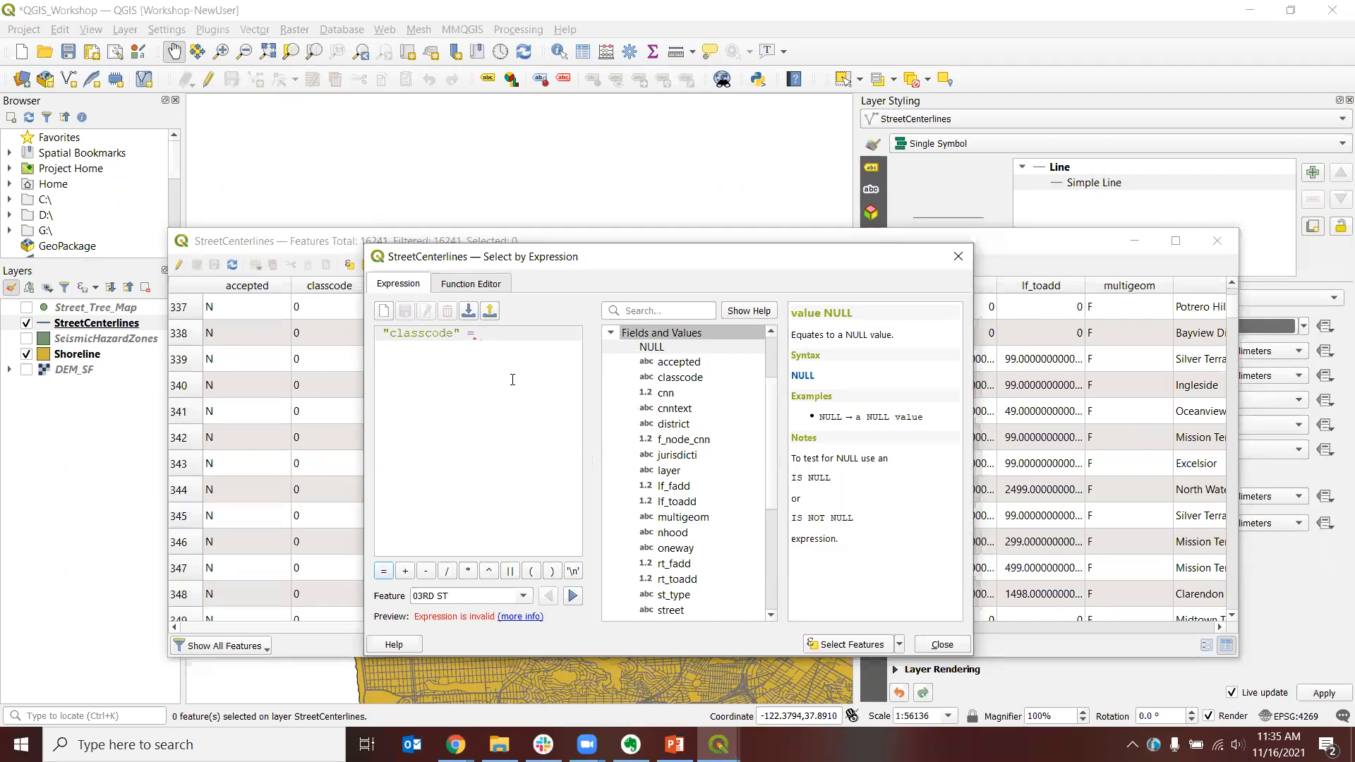
type("1'")
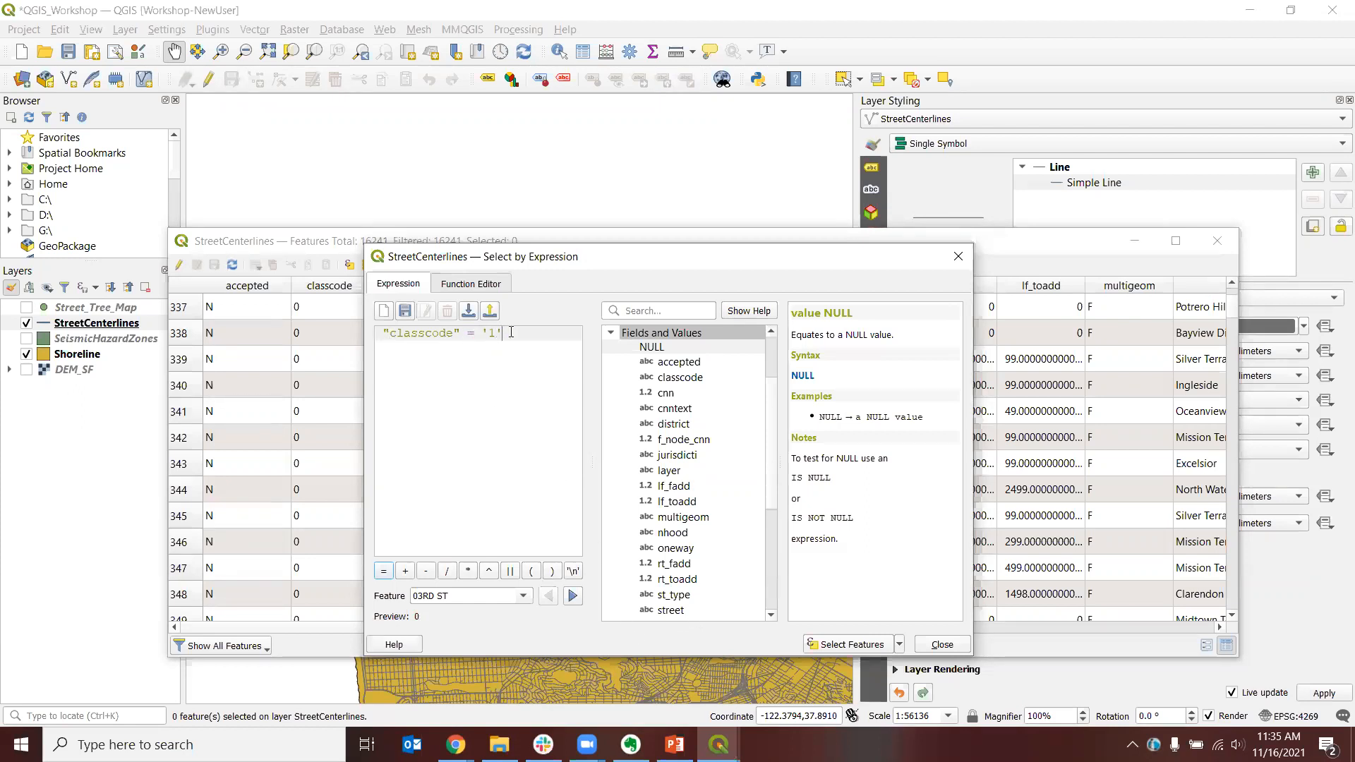
left_click(845, 648)
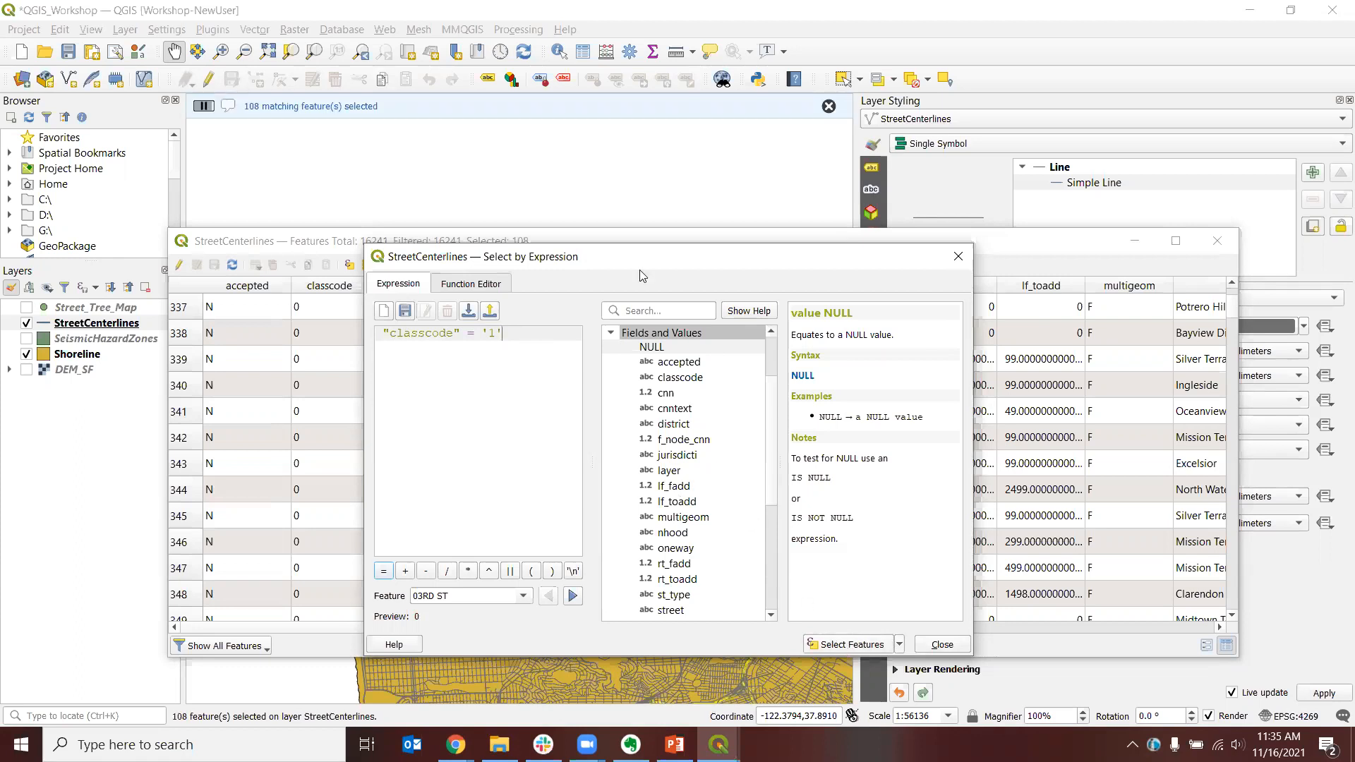
Step: Move the expression dialog and attribute table off the map and examine where the selected streets lie across San Francisco
left_click_drag(644, 267, 816, 305)
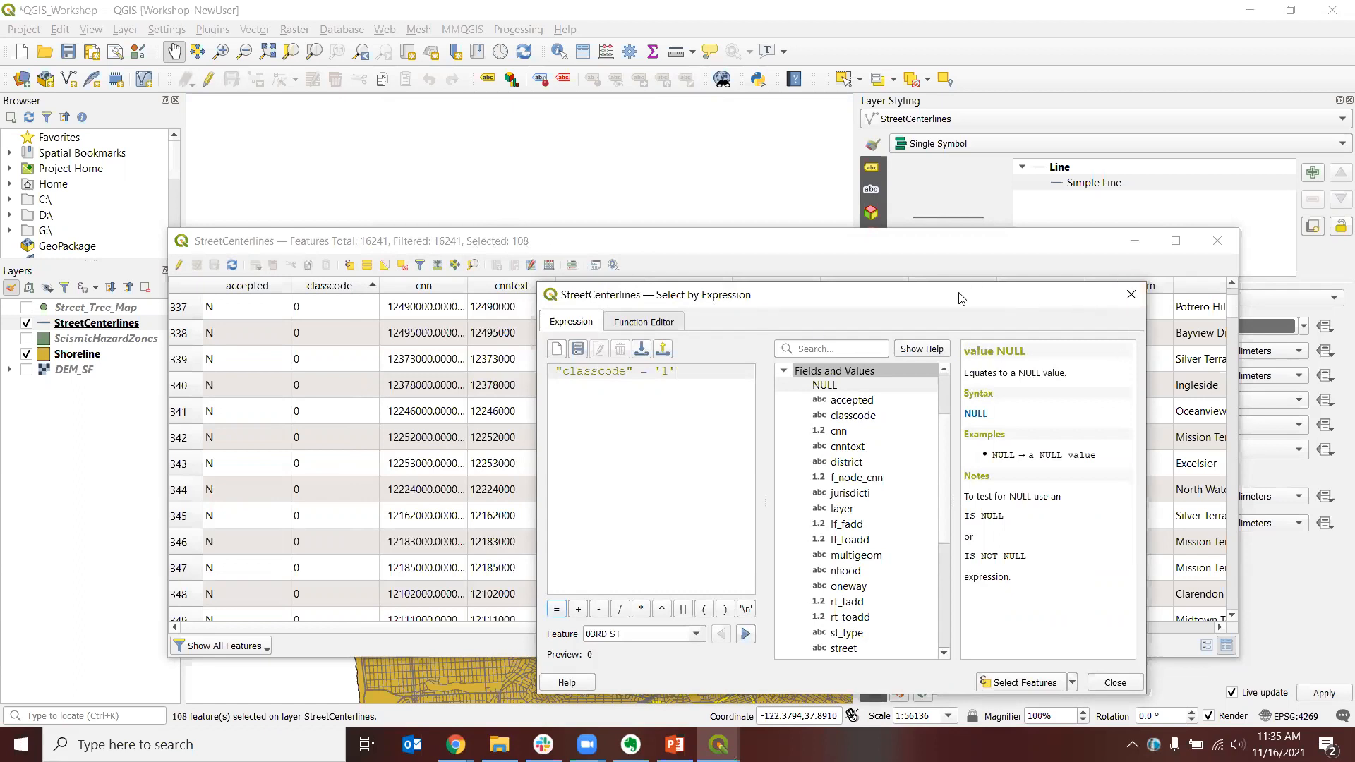
left_click_drag(960, 298, 1114, 359)
left_click(966, 247)
left_click_drag(187, 247, 839, 250)
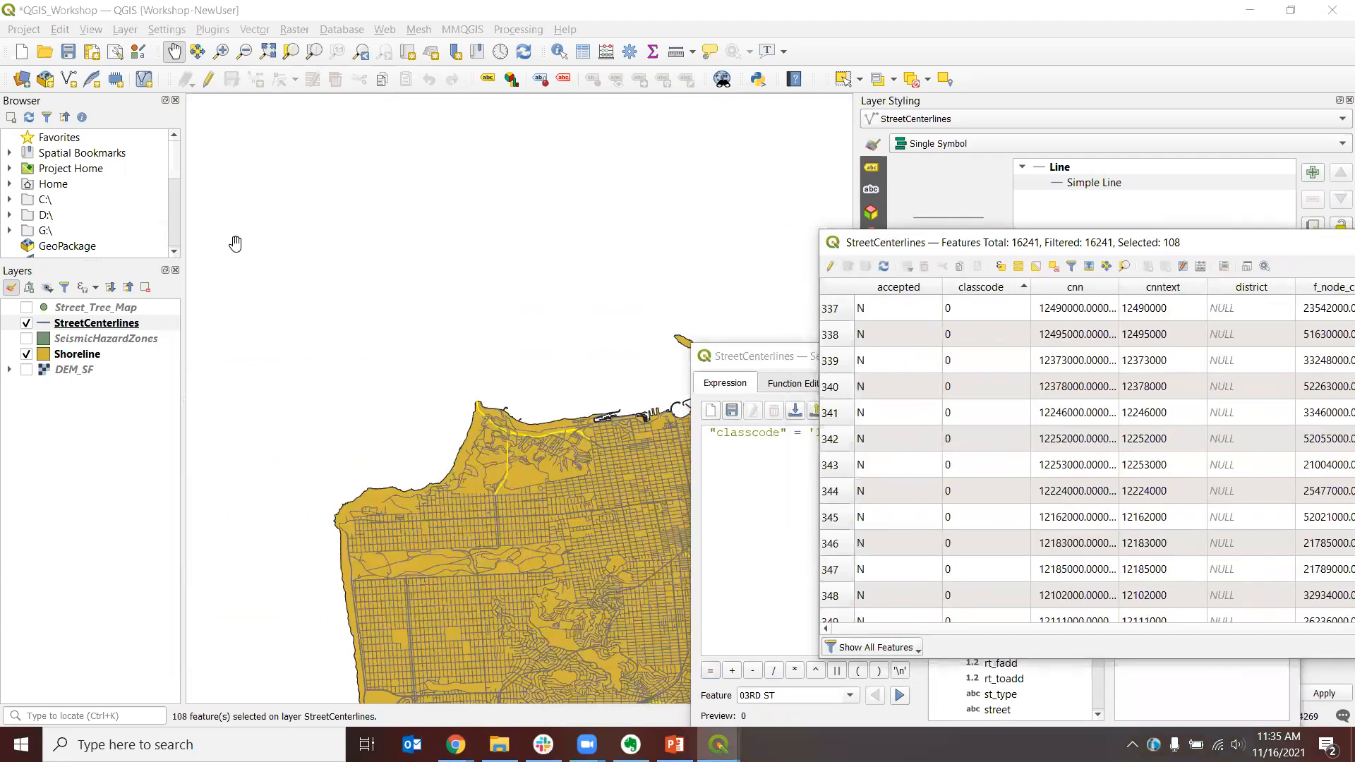
left_click_drag(528, 542, 413, 404)
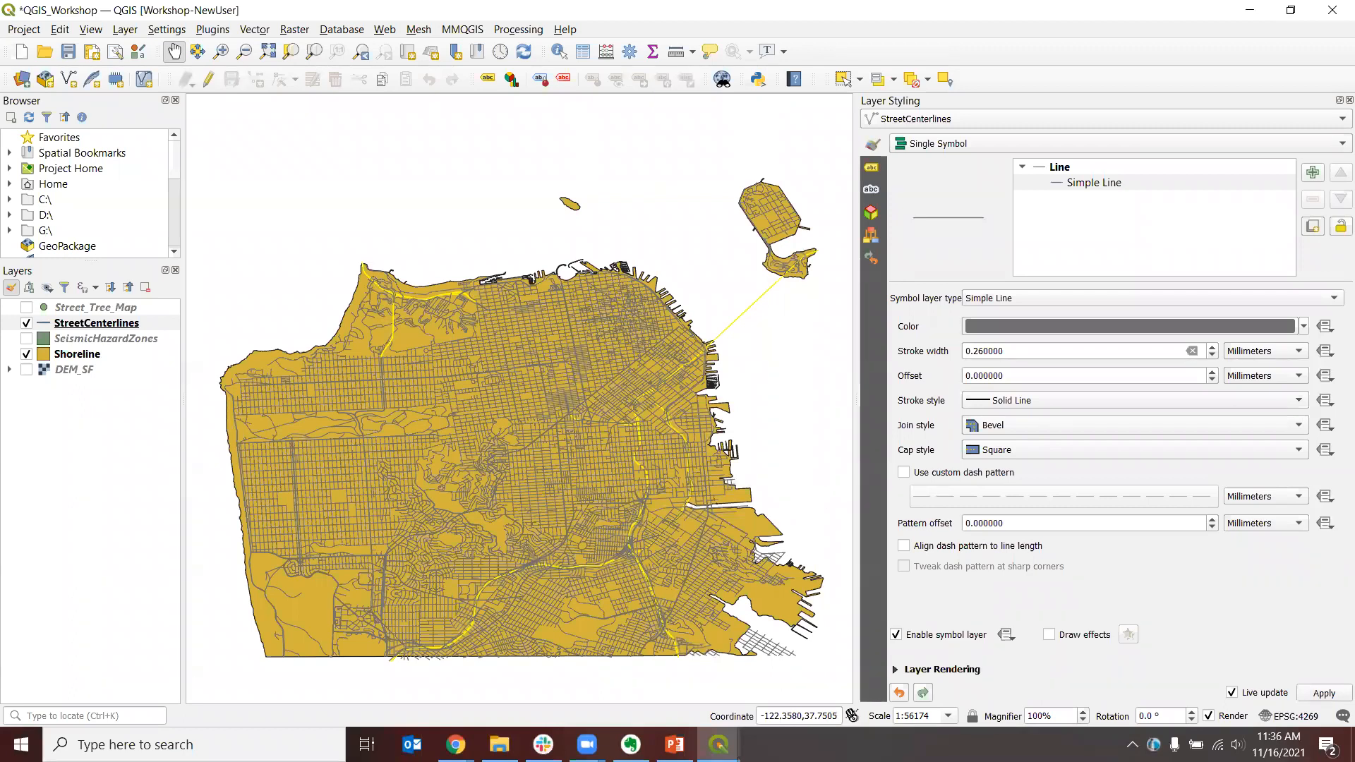
Step: Bring back the StreetCenterlines attribute table, move the selected rows to the top, and check their streetname values
key("alt+Tab")
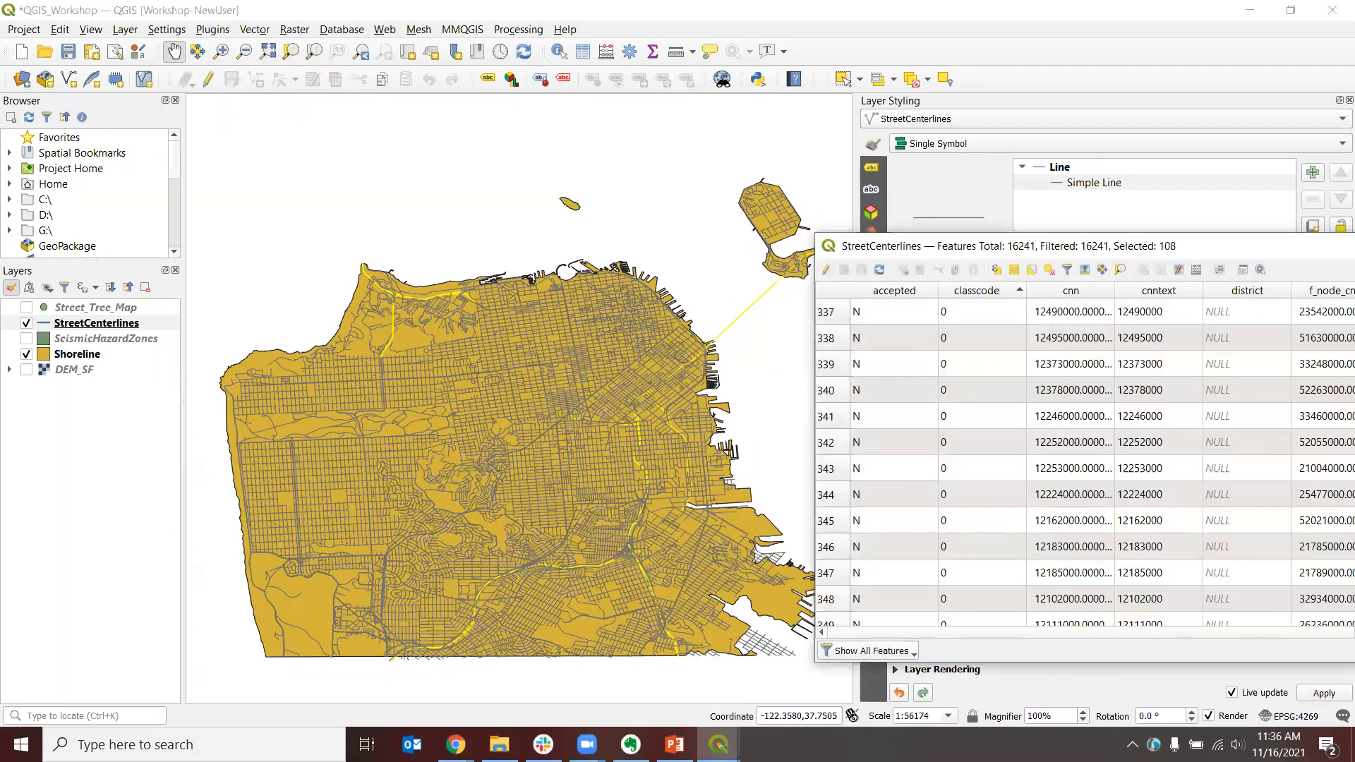
left_click_drag(1354, 247, 712, 213)
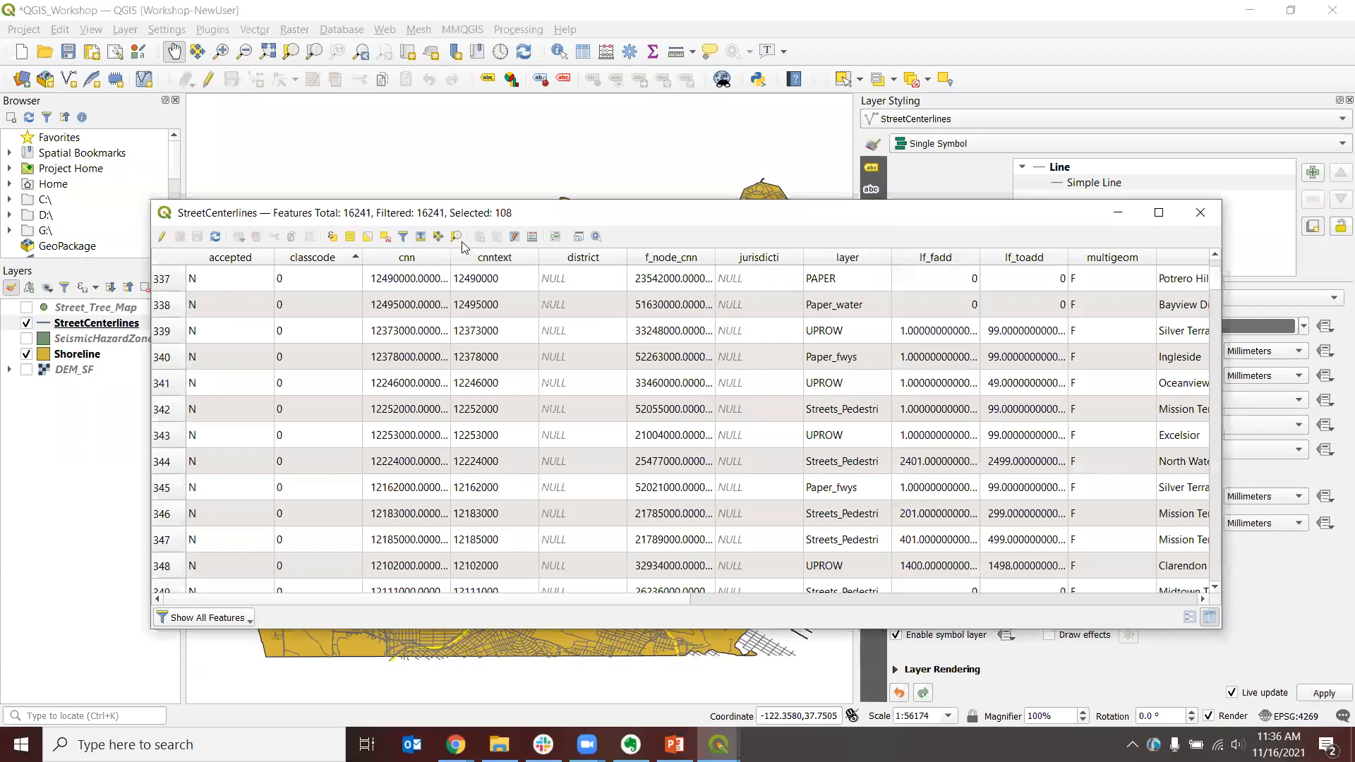
left_click(420, 238)
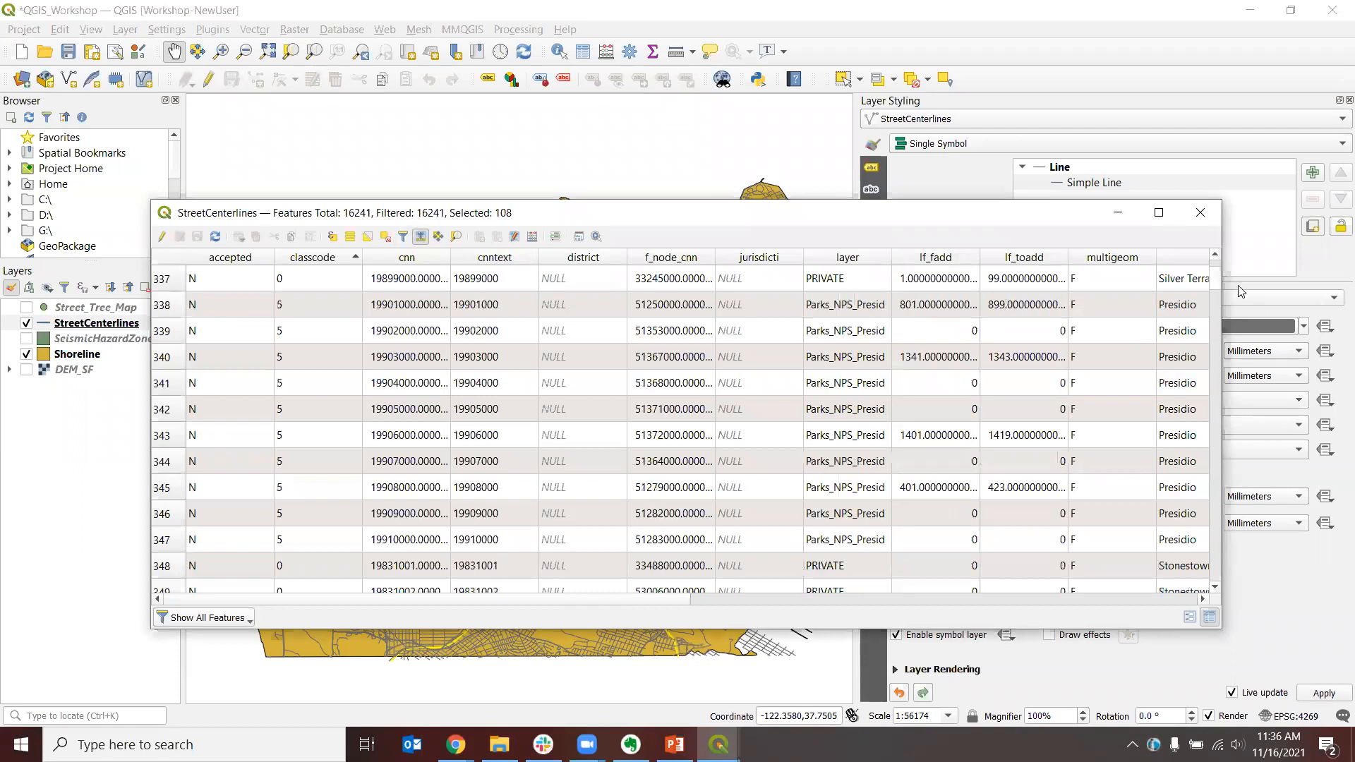
left_click_drag(1217, 286, 1218, 261)
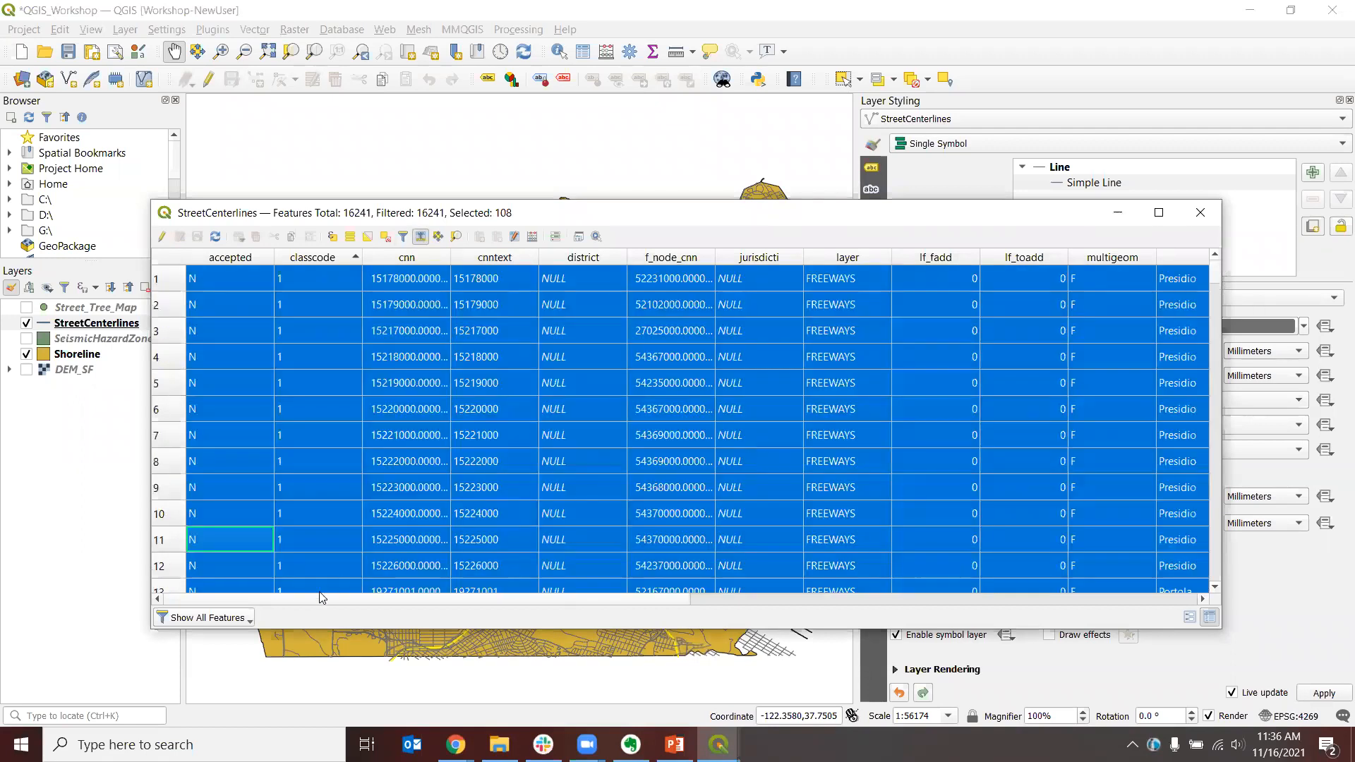
left_click_drag(296, 598, 920, 613)
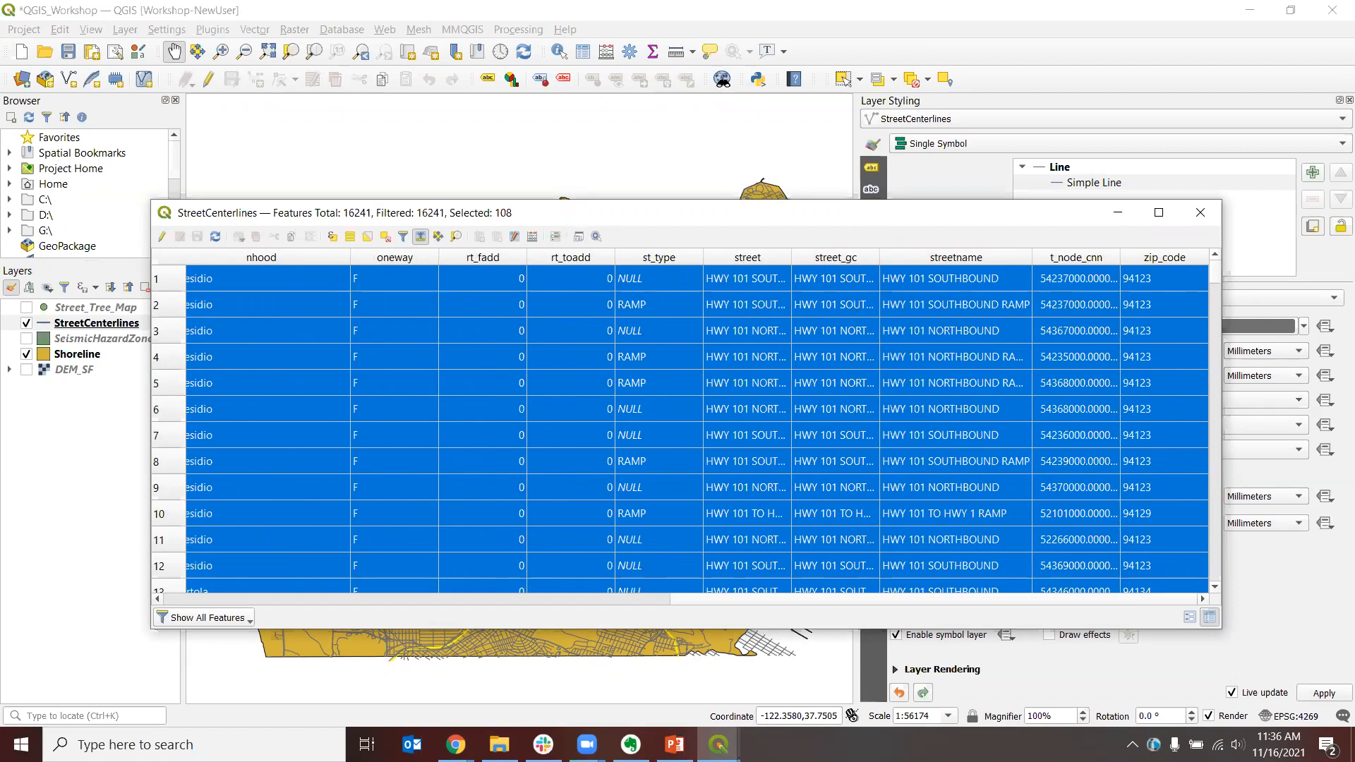
Step: Return to Select by Expression, change the expression to "classcode" = '2', and select the matching StreetCenterlines features
left_click_drag(570, 218, 0, 219)
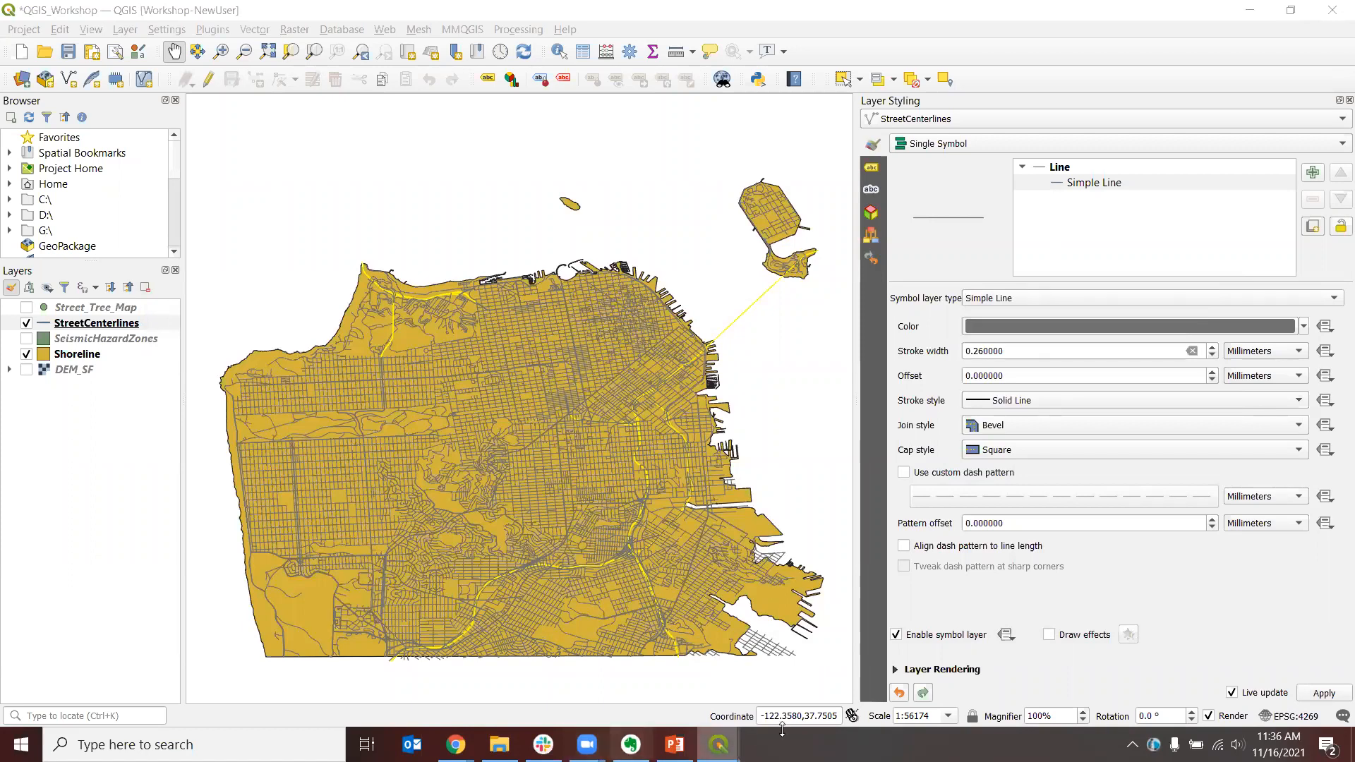
mouse_move(718, 744)
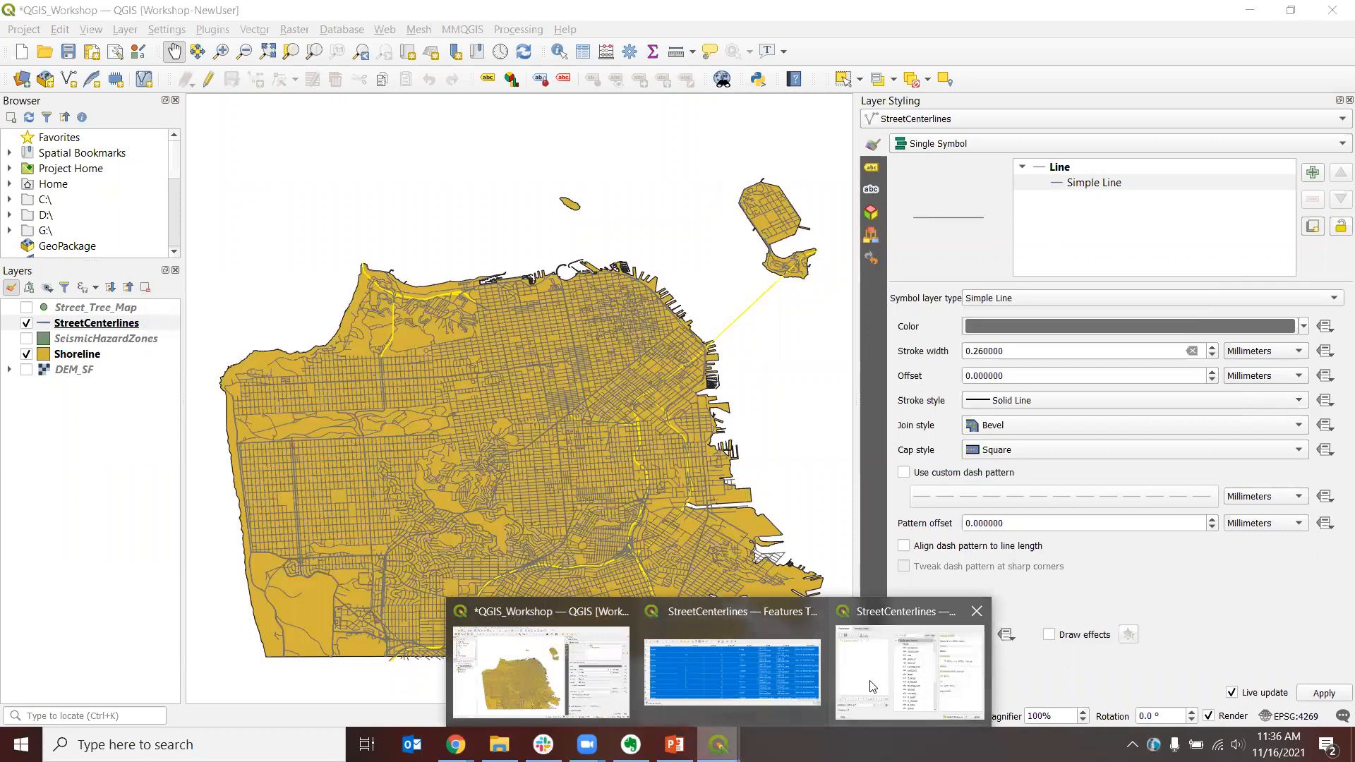
left_click(909, 673)
left_click_drag(922, 353, 888, 266)
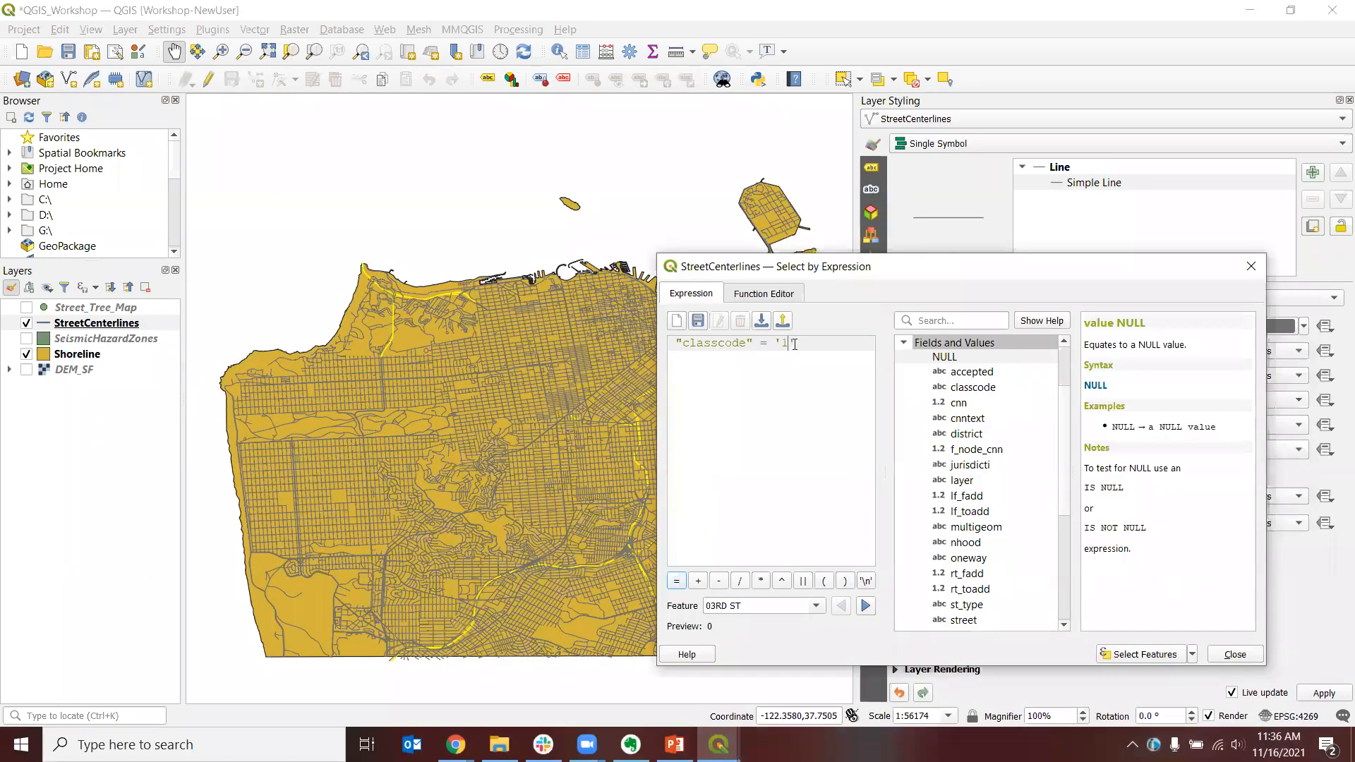
key("shift+Left")
type("2")
left_click(1143, 657)
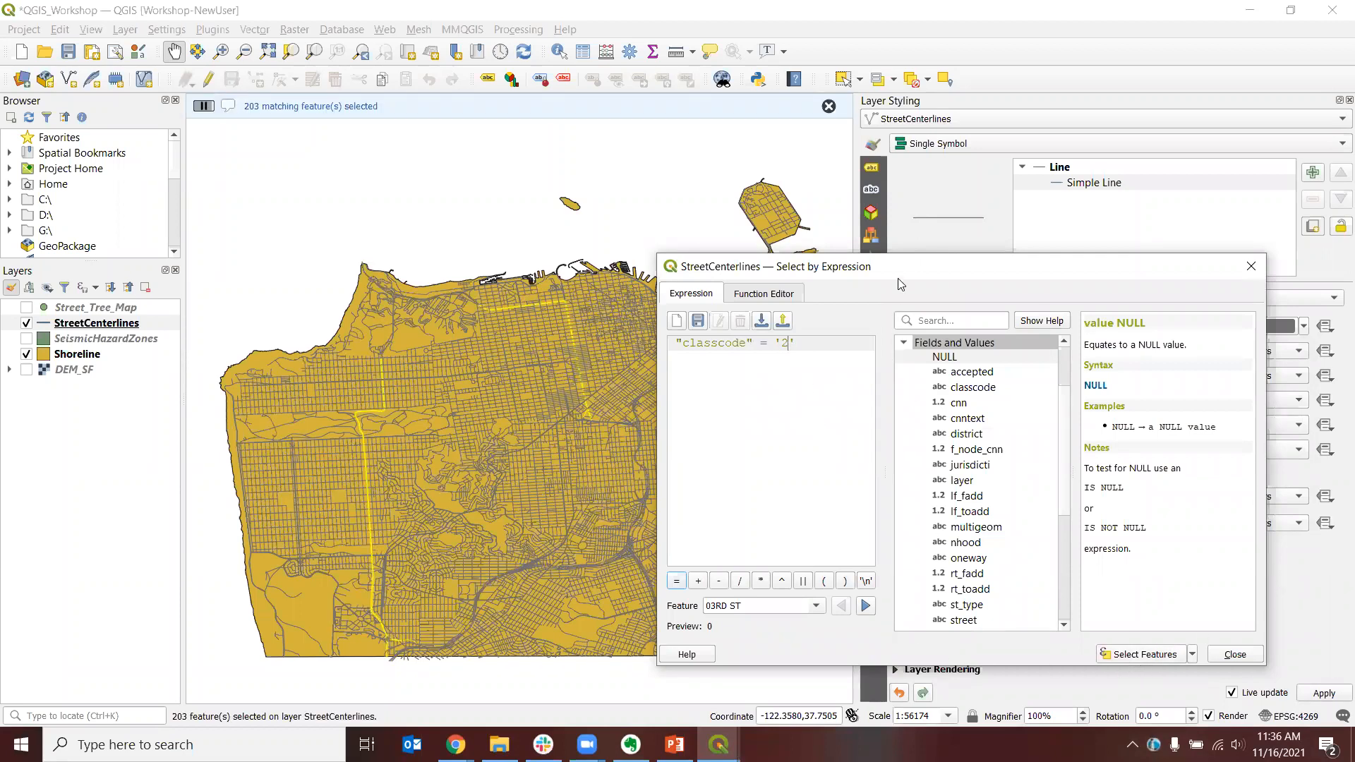
Step: Examine the classcode 2 streets on the uncovered map and their street names in the attribute table
left_click_drag(840, 267, 964, 279)
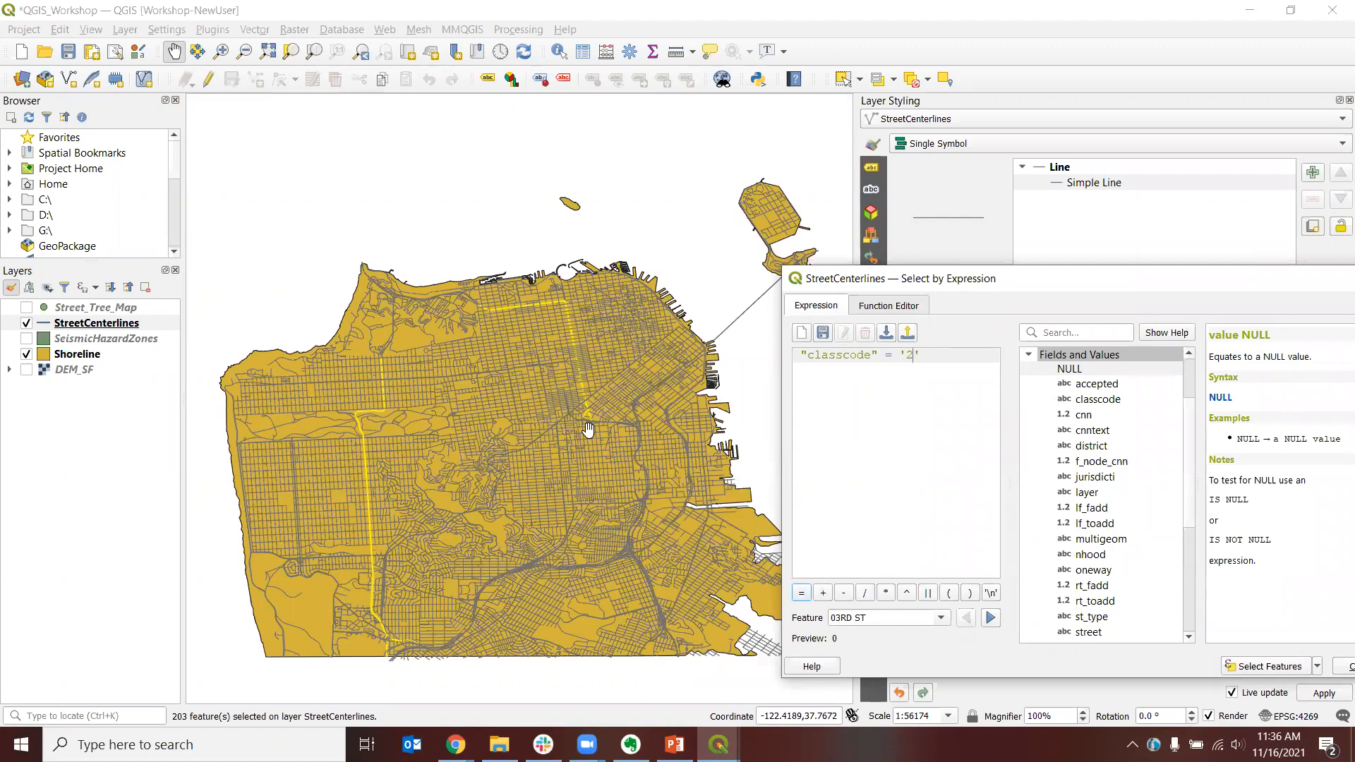
left_click_drag(901, 277, 842, 267)
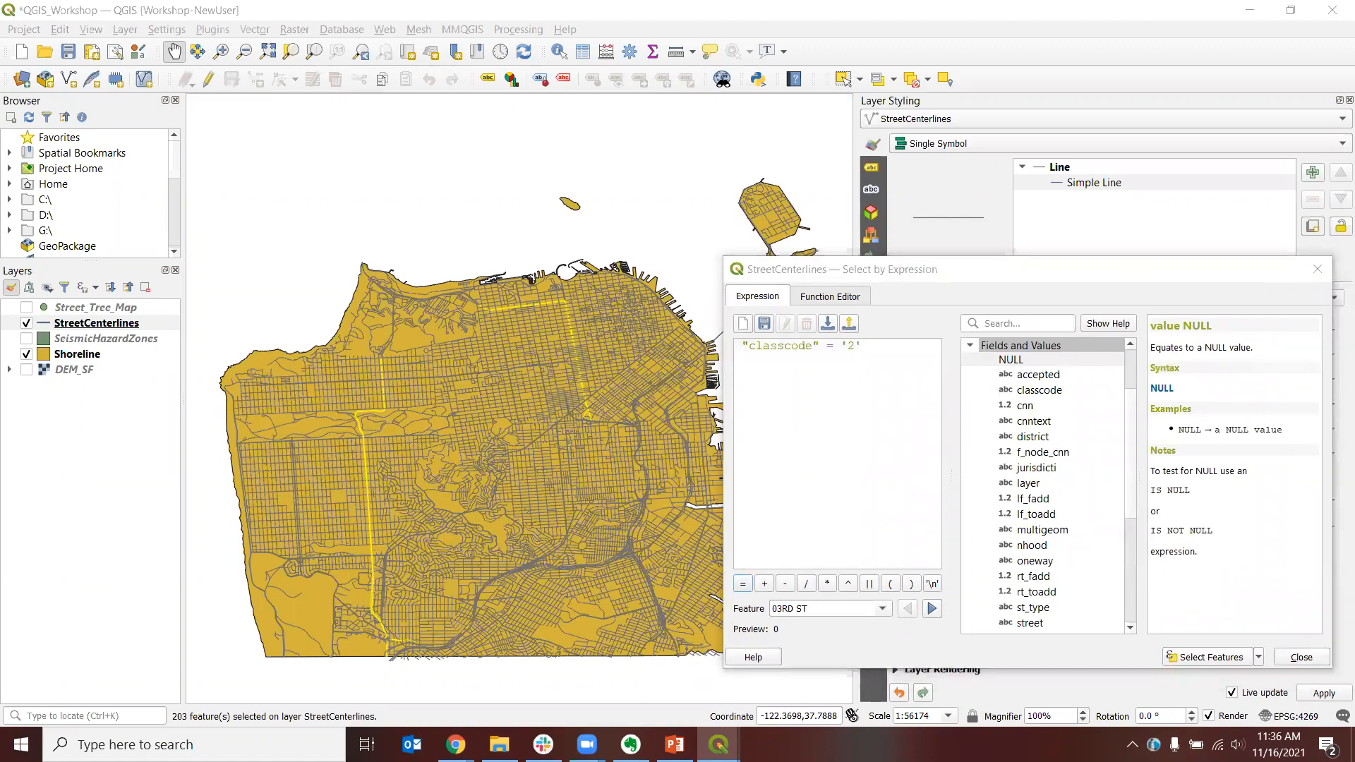
left_click(790, 663)
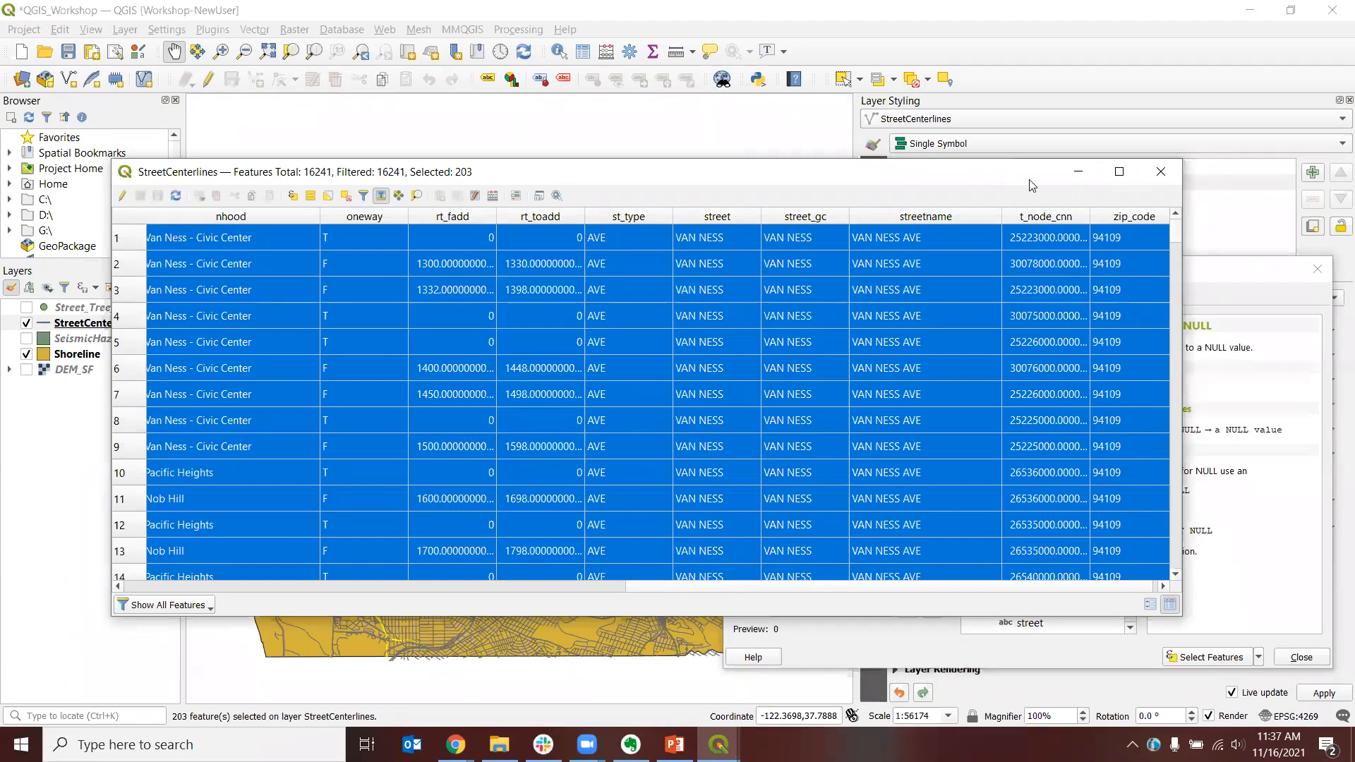
left_click(1074, 175)
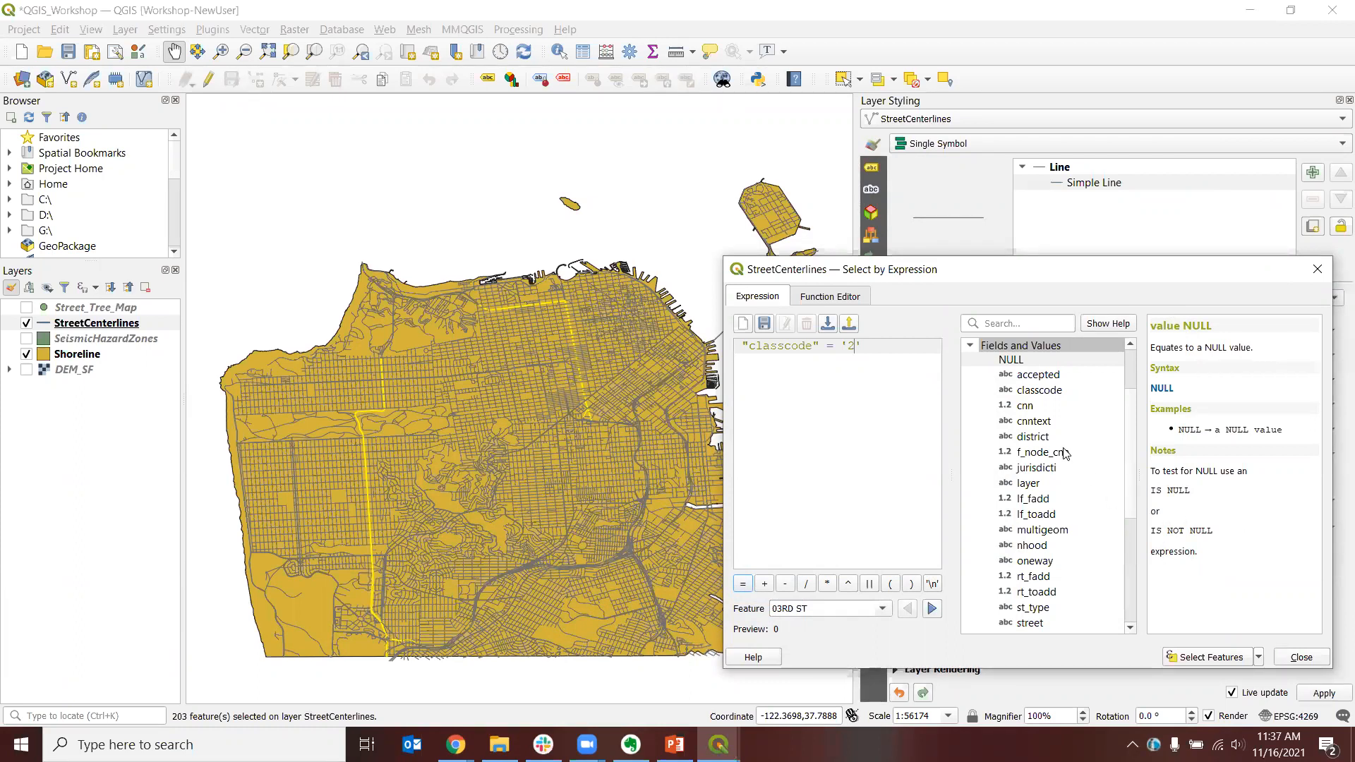
Step: Close the Select by Expression dialog and the attribute table, and deselect features from all layers
left_click(1301, 657)
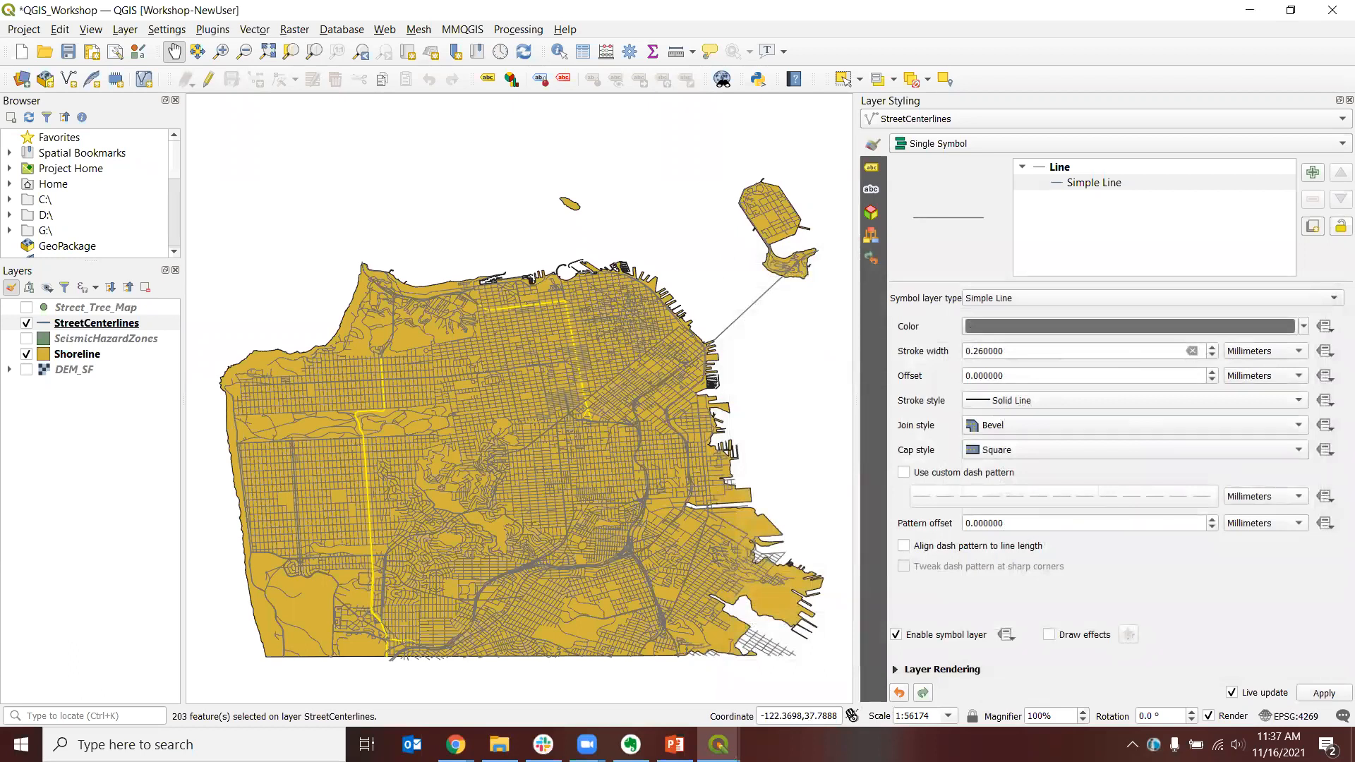
mouse_move(718, 744)
left_click(776, 676)
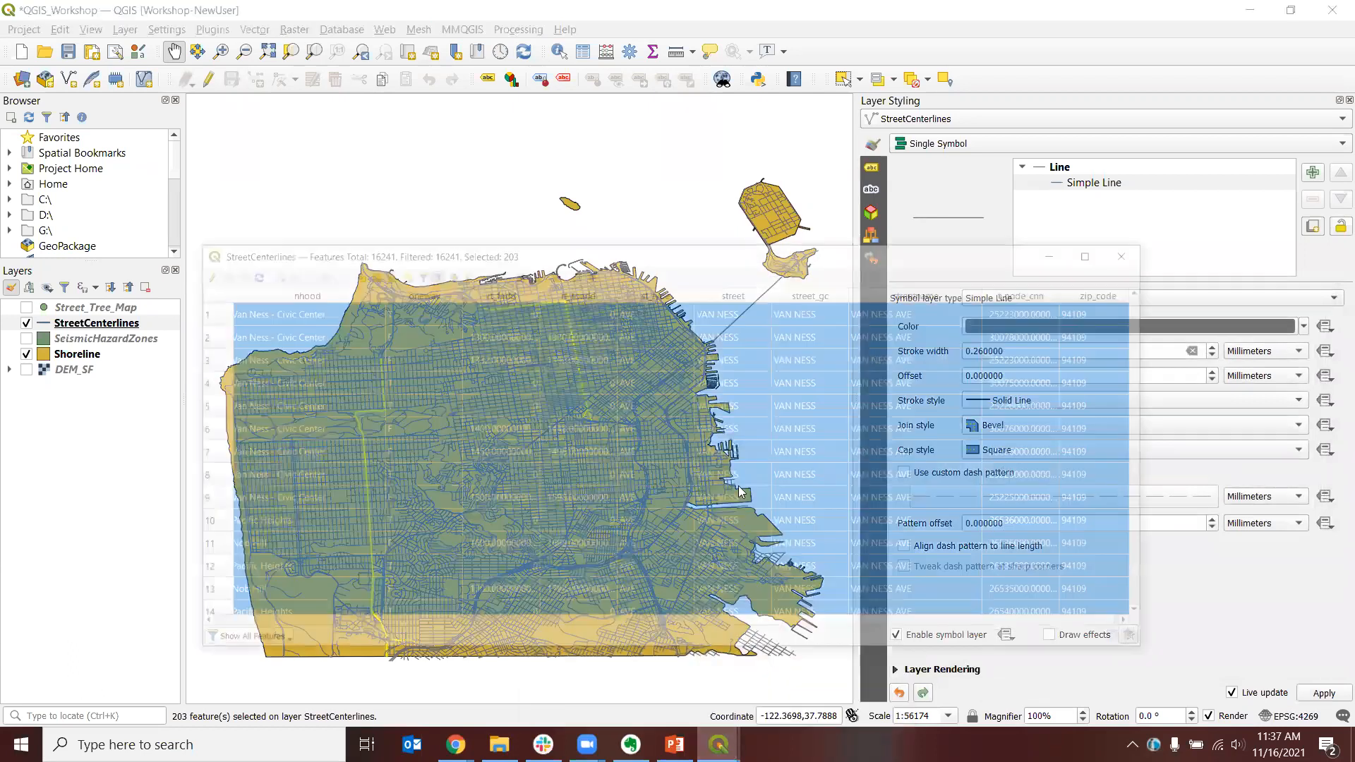
left_click(1158, 173)
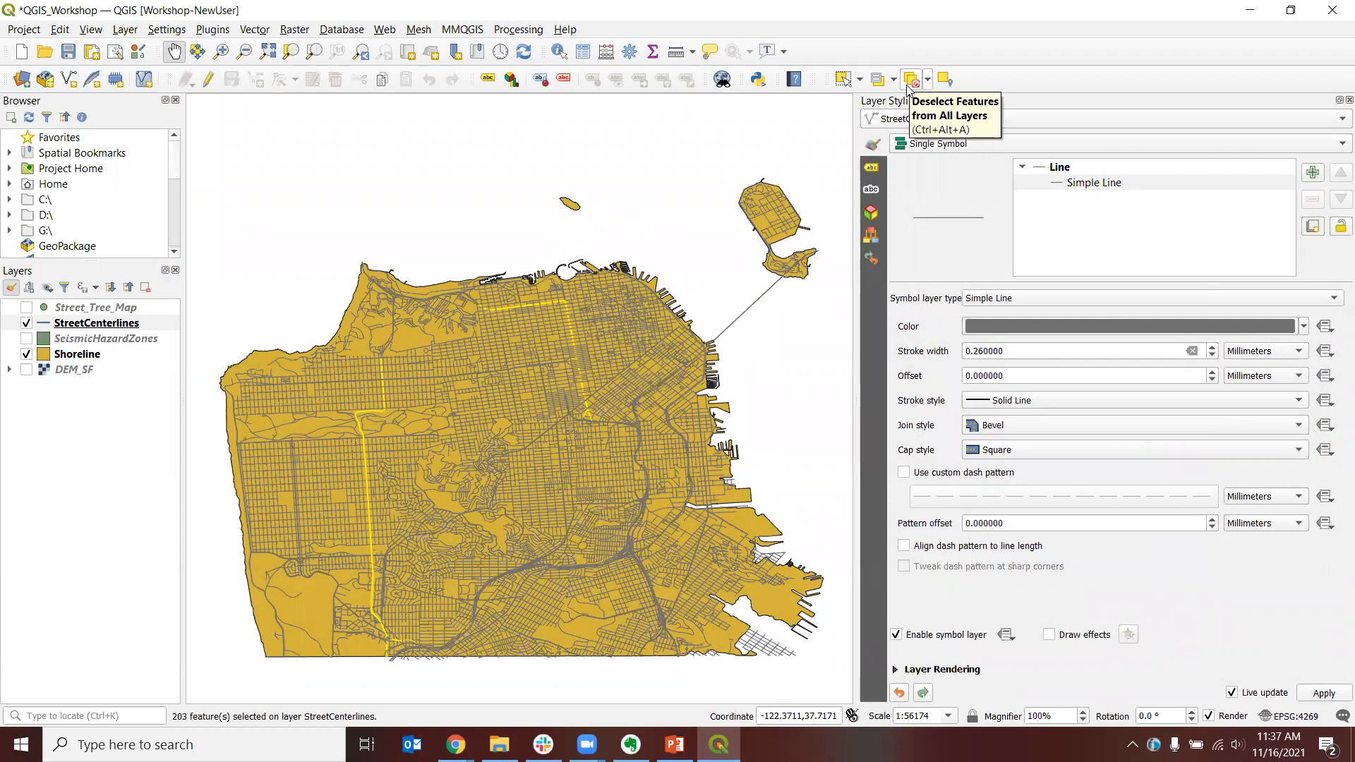
left_click(909, 82)
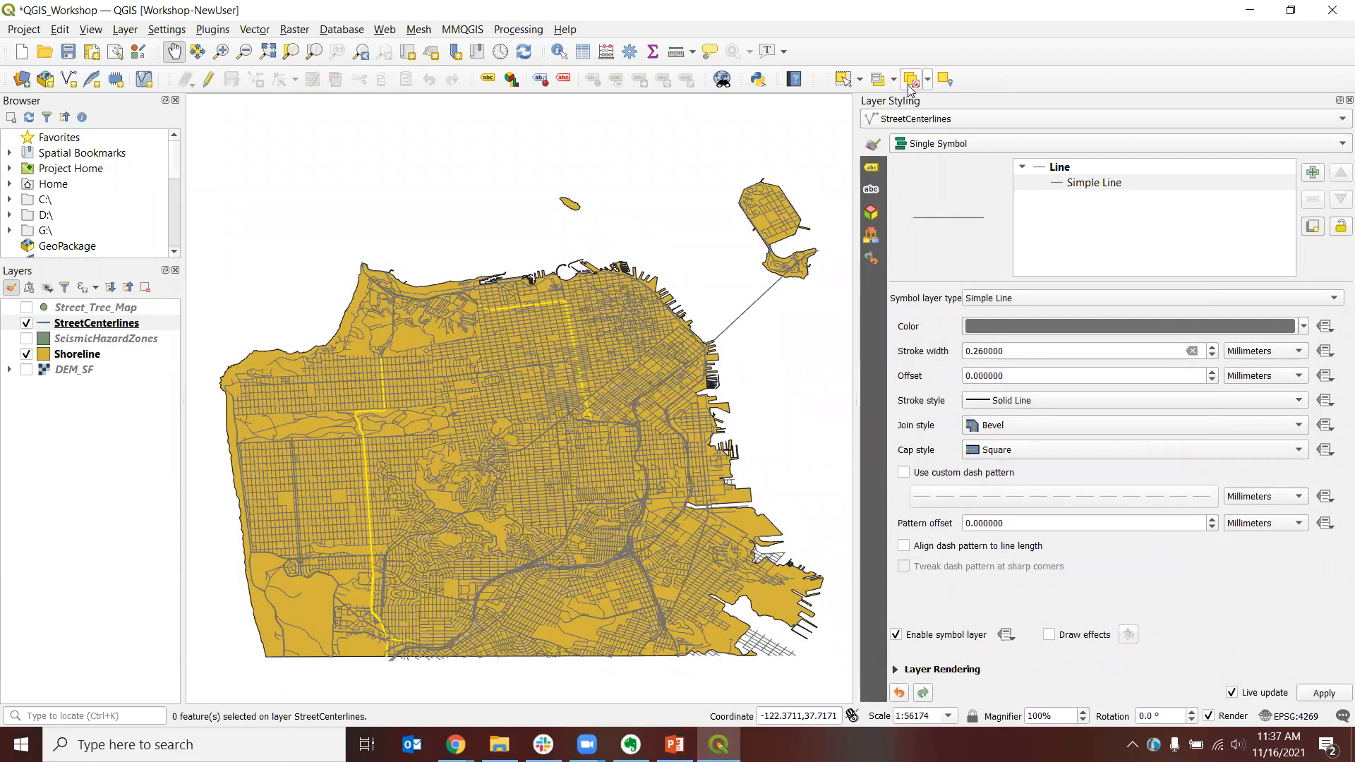
left_click(127, 31)
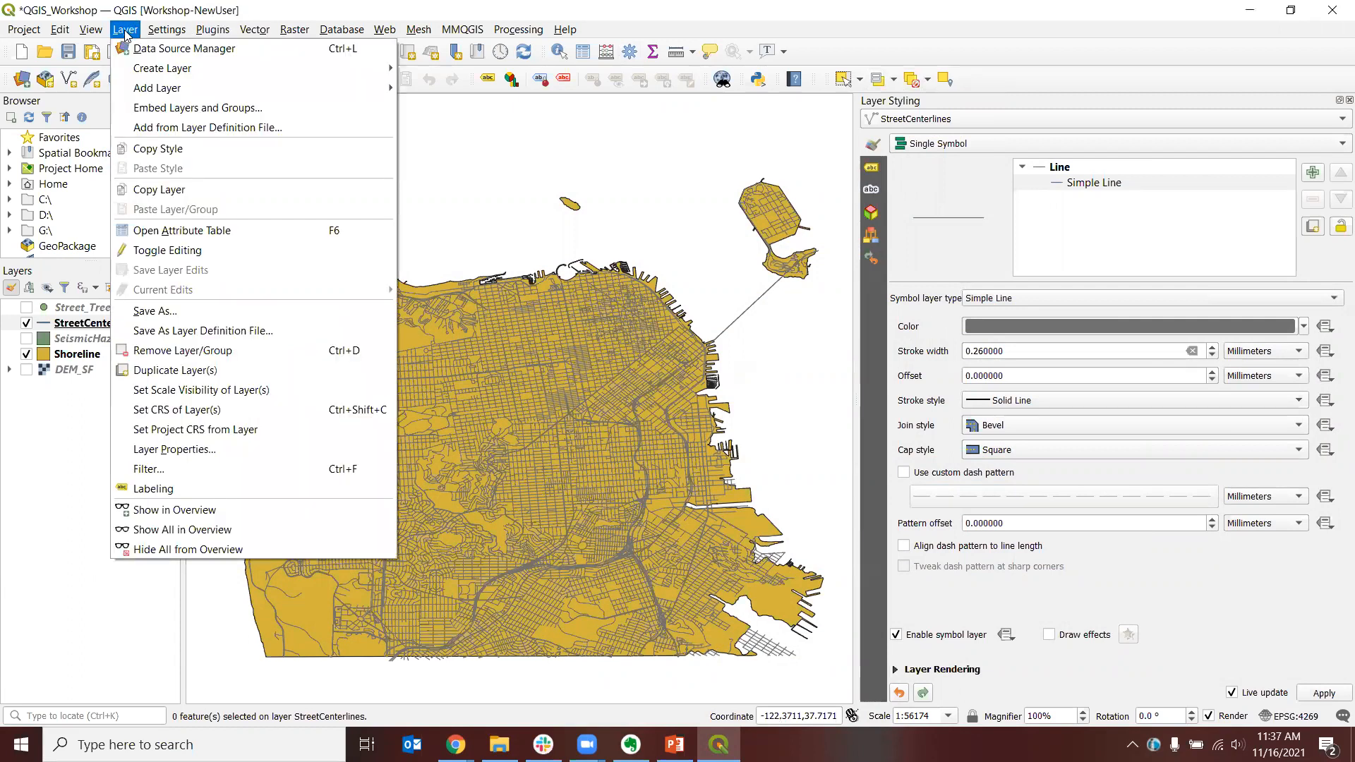
mouse_move(164, 35)
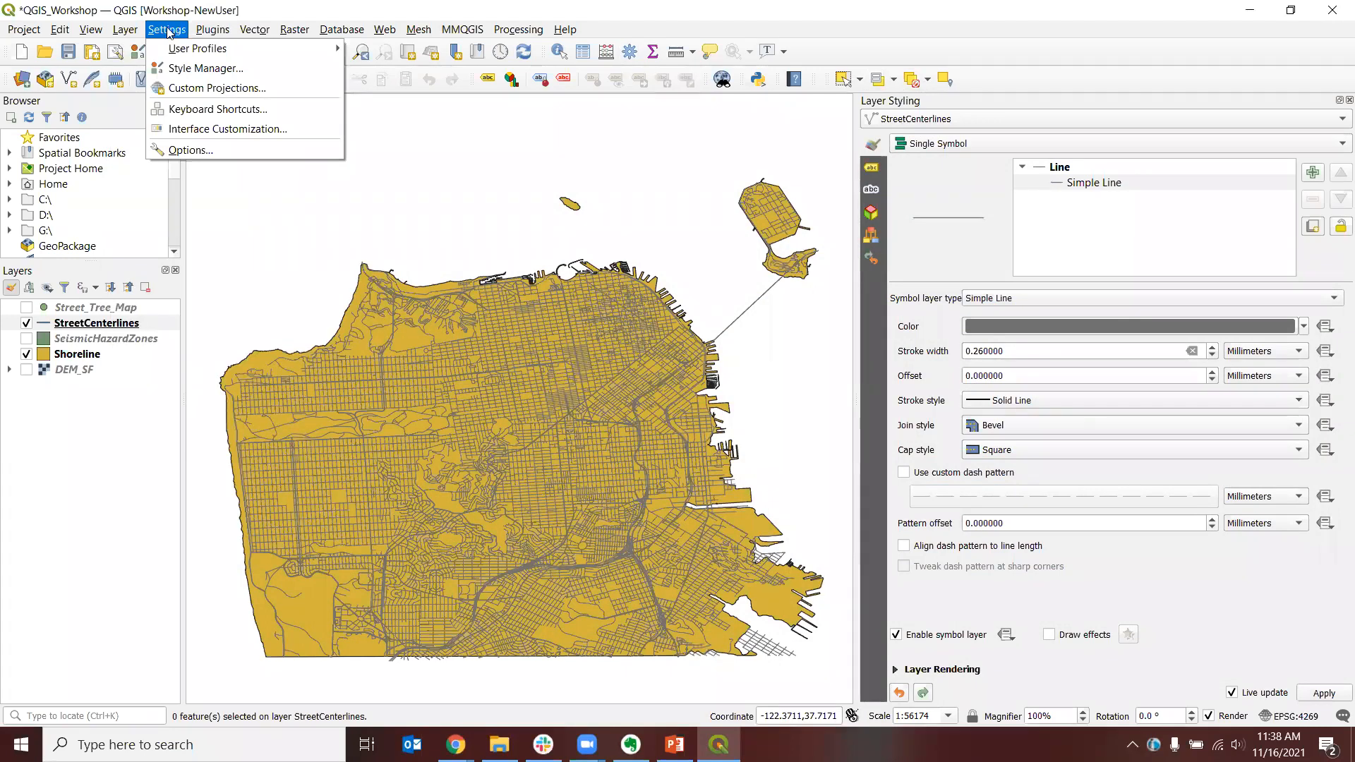
left_click(381, 8)
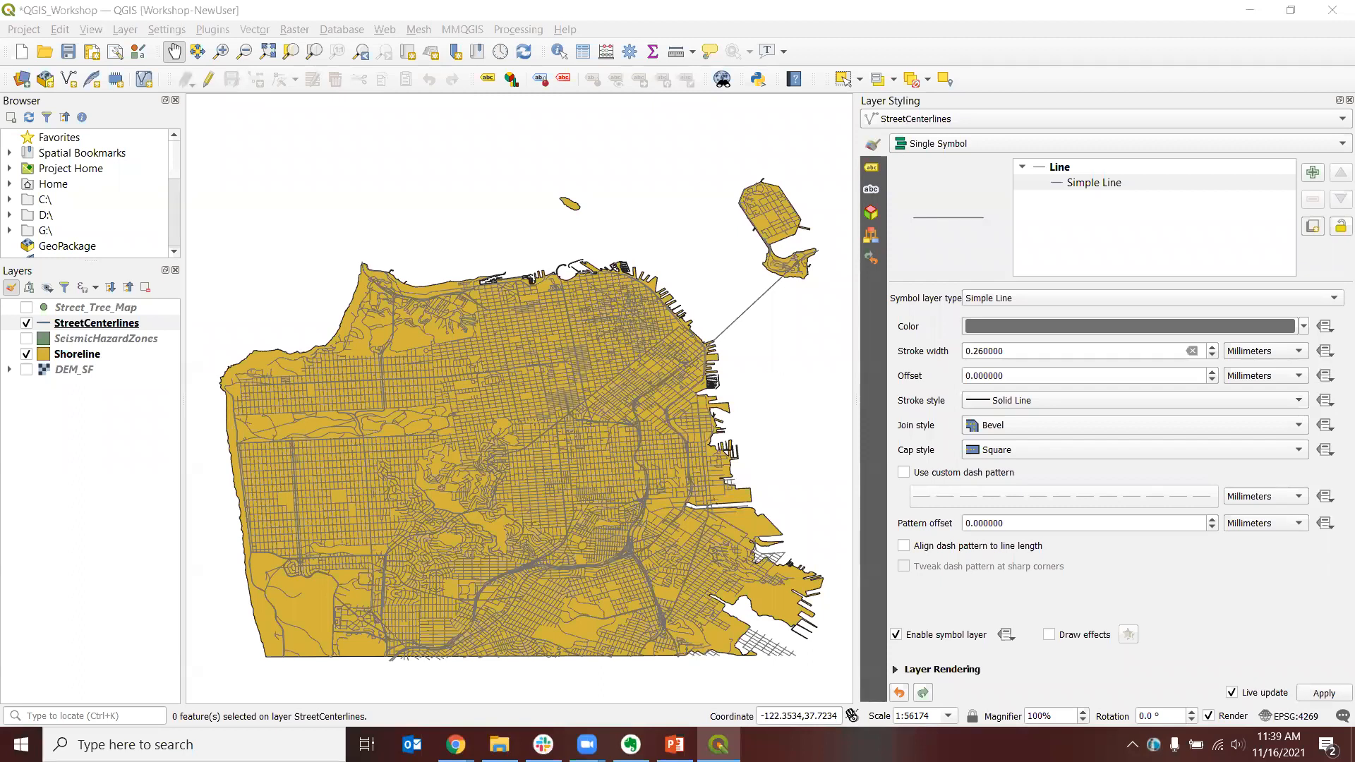
key("alt+Tab")
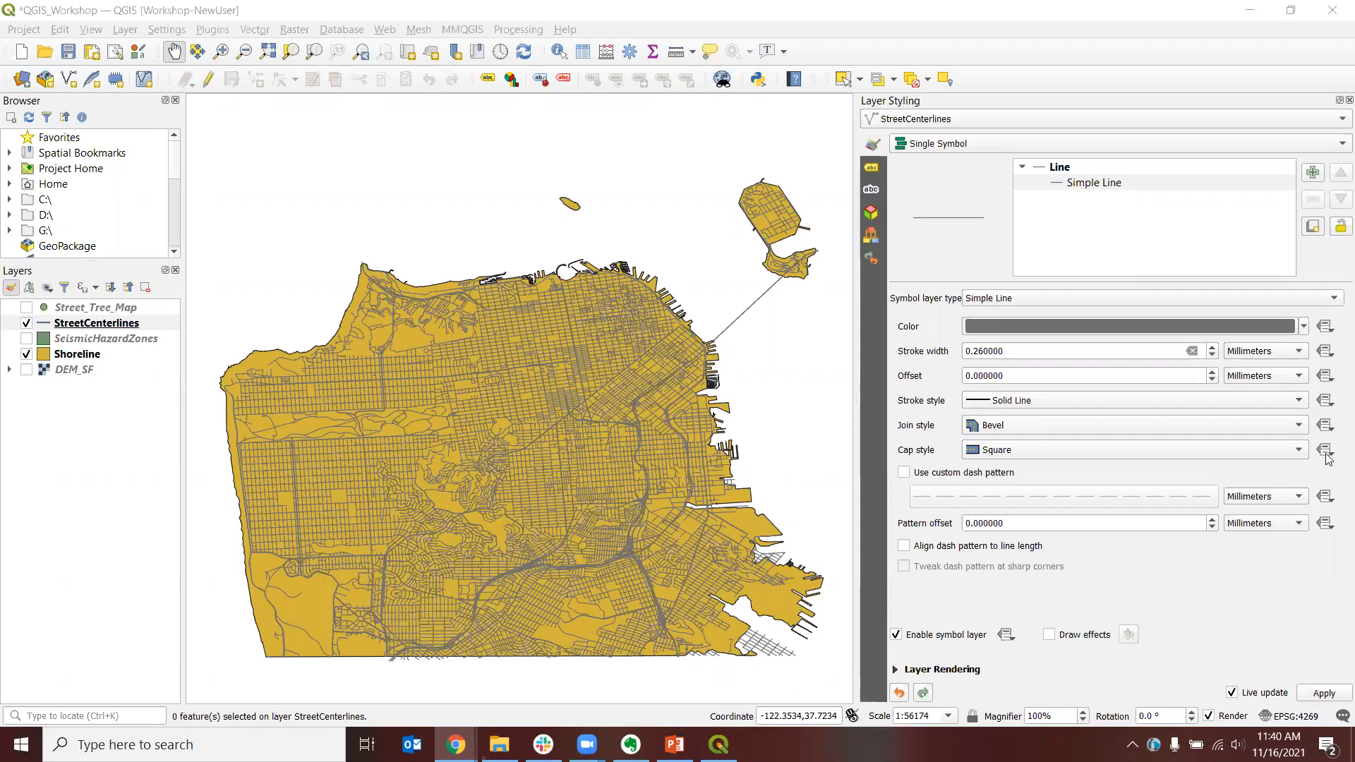
Step: Hide the Shoreline layer and switch the StreetCenterlines symbology from Single Symbol to Categorized
left_click(26, 355)
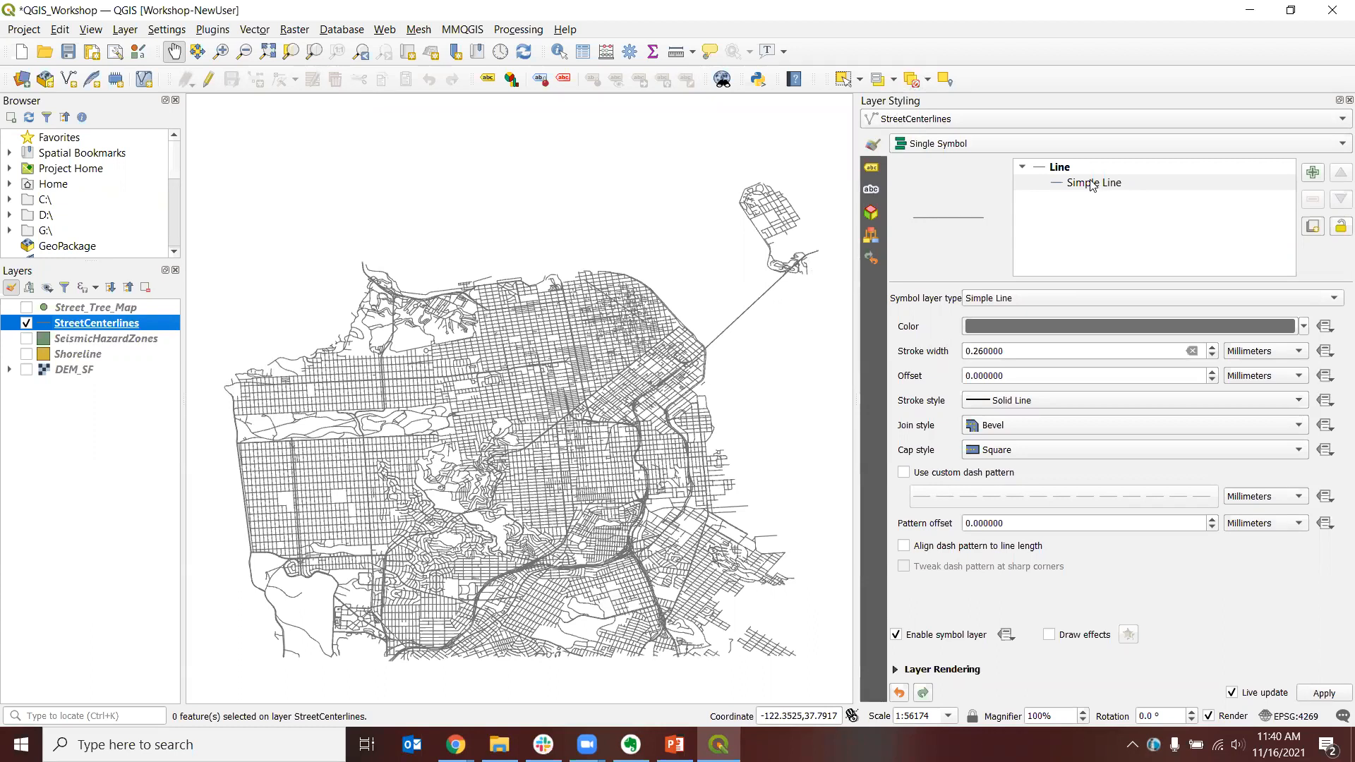
left_click(990, 142)
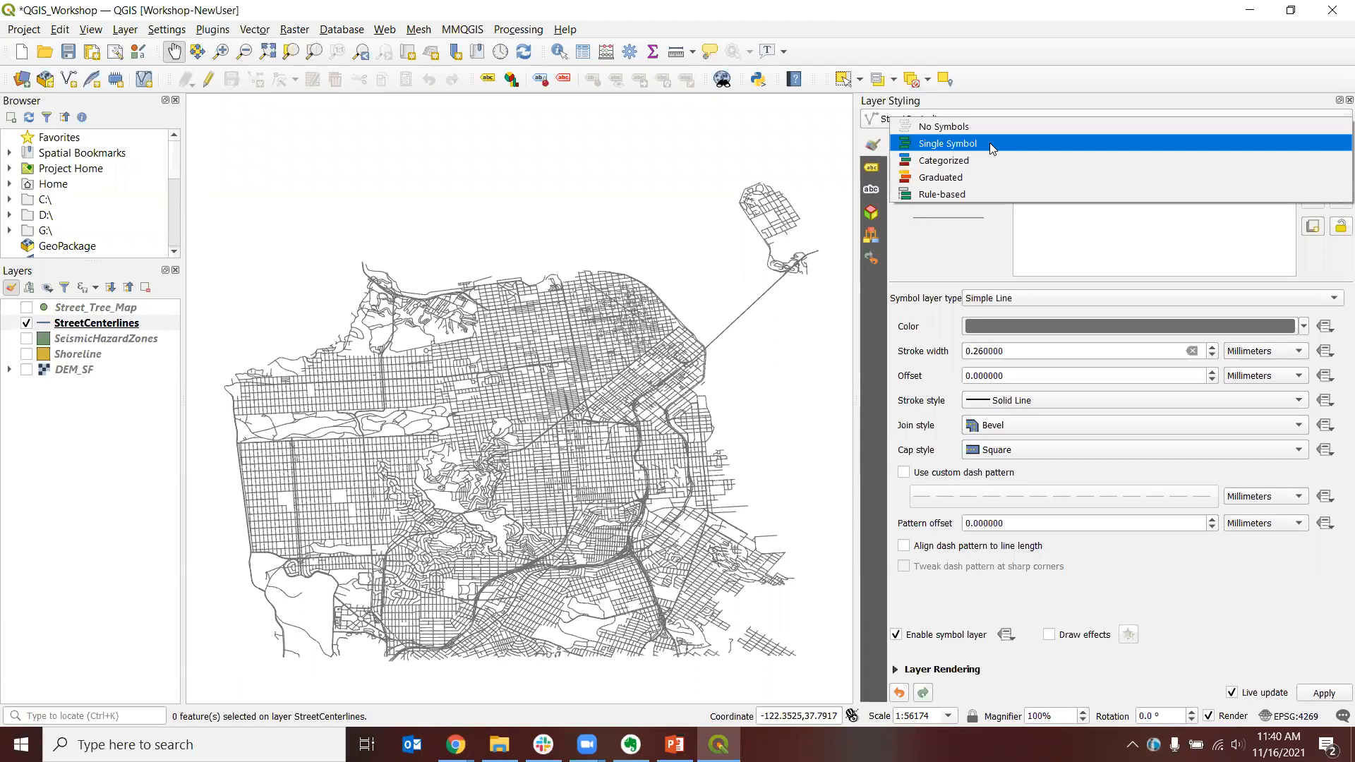
left_click(953, 160)
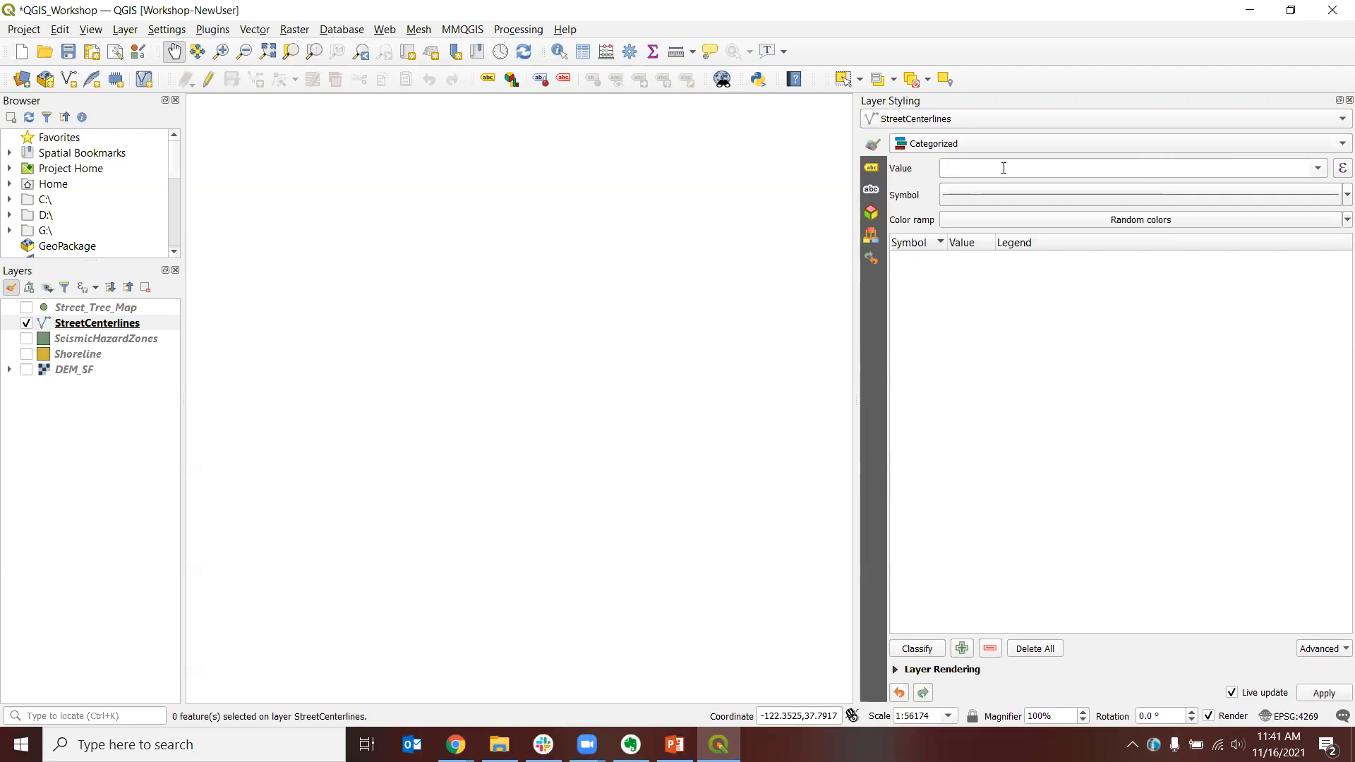
Step: Categorize the StreetCenterlines layer by the classcode field and generate its classes with random colors
left_click(1317, 168)
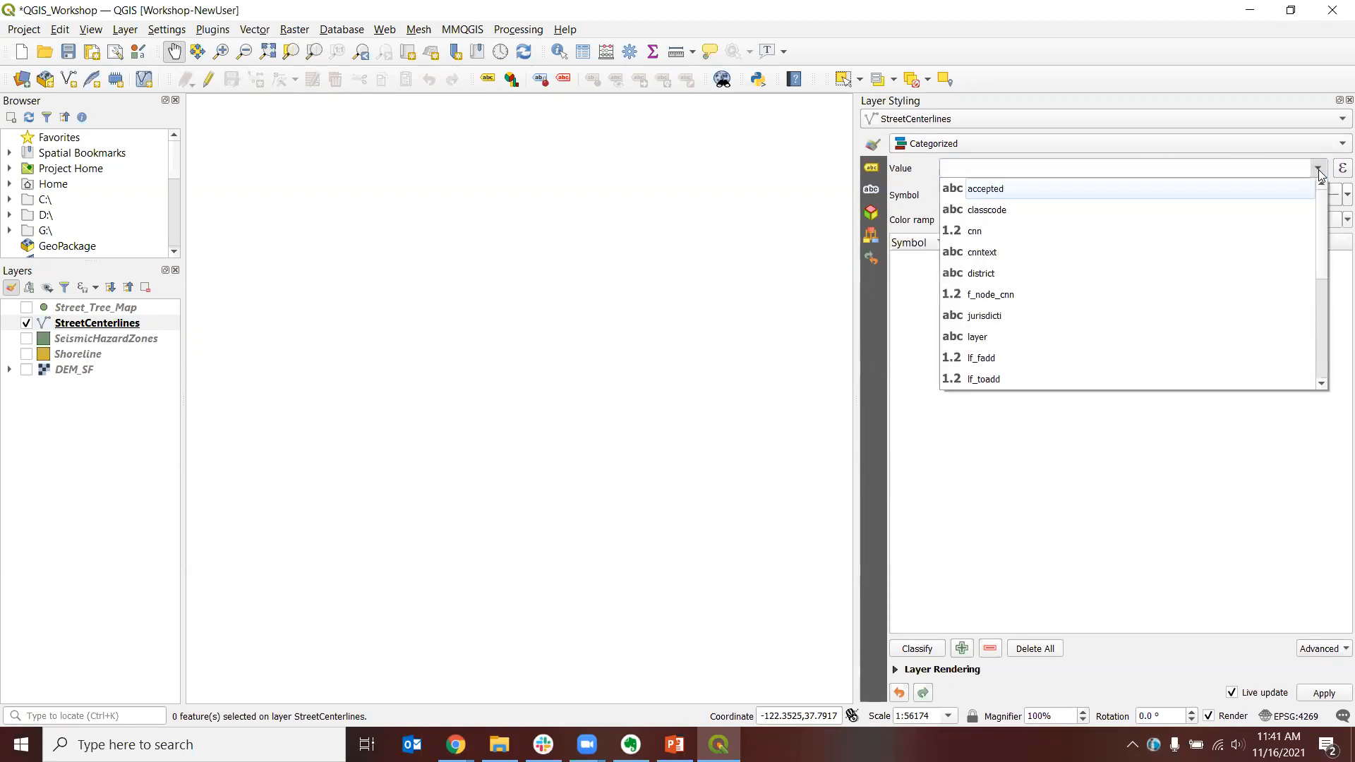
left_click(999, 209)
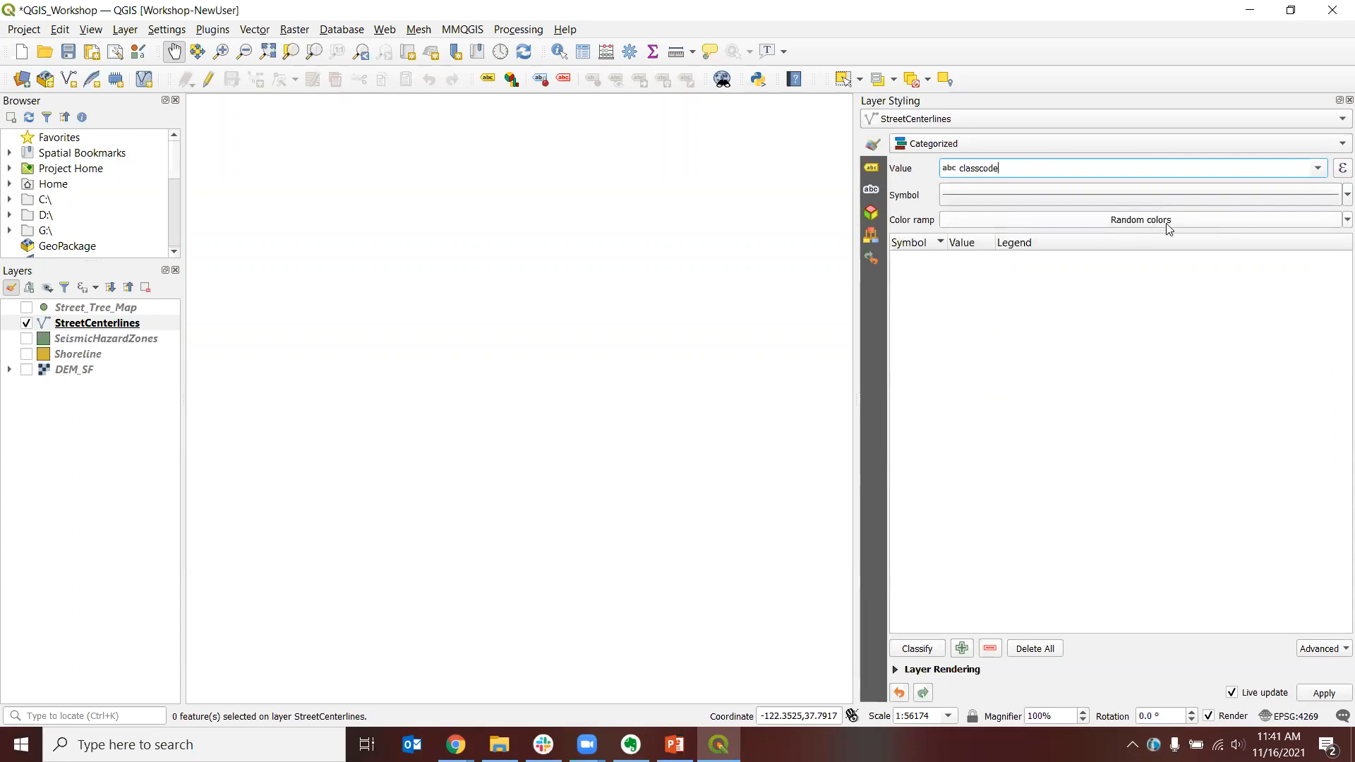
left_click(917, 649)
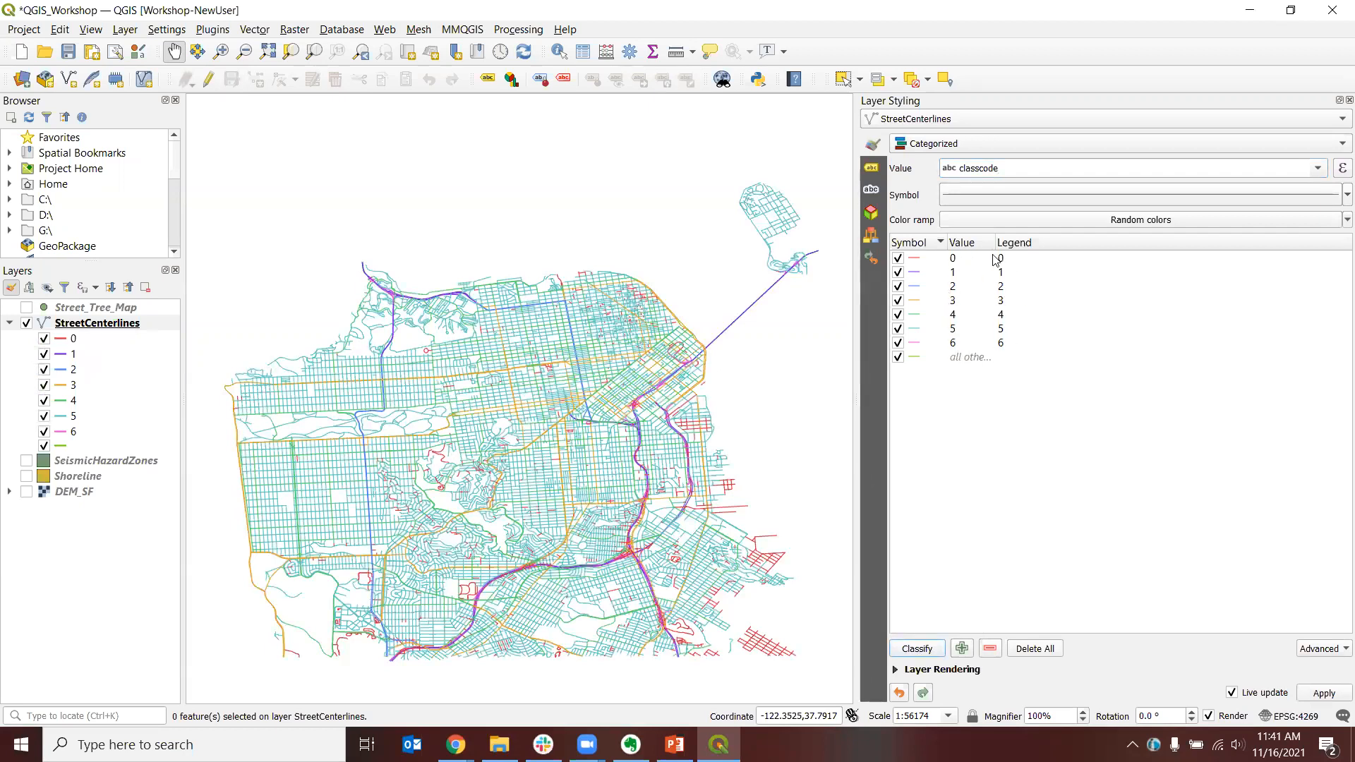
left_click(1319, 170)
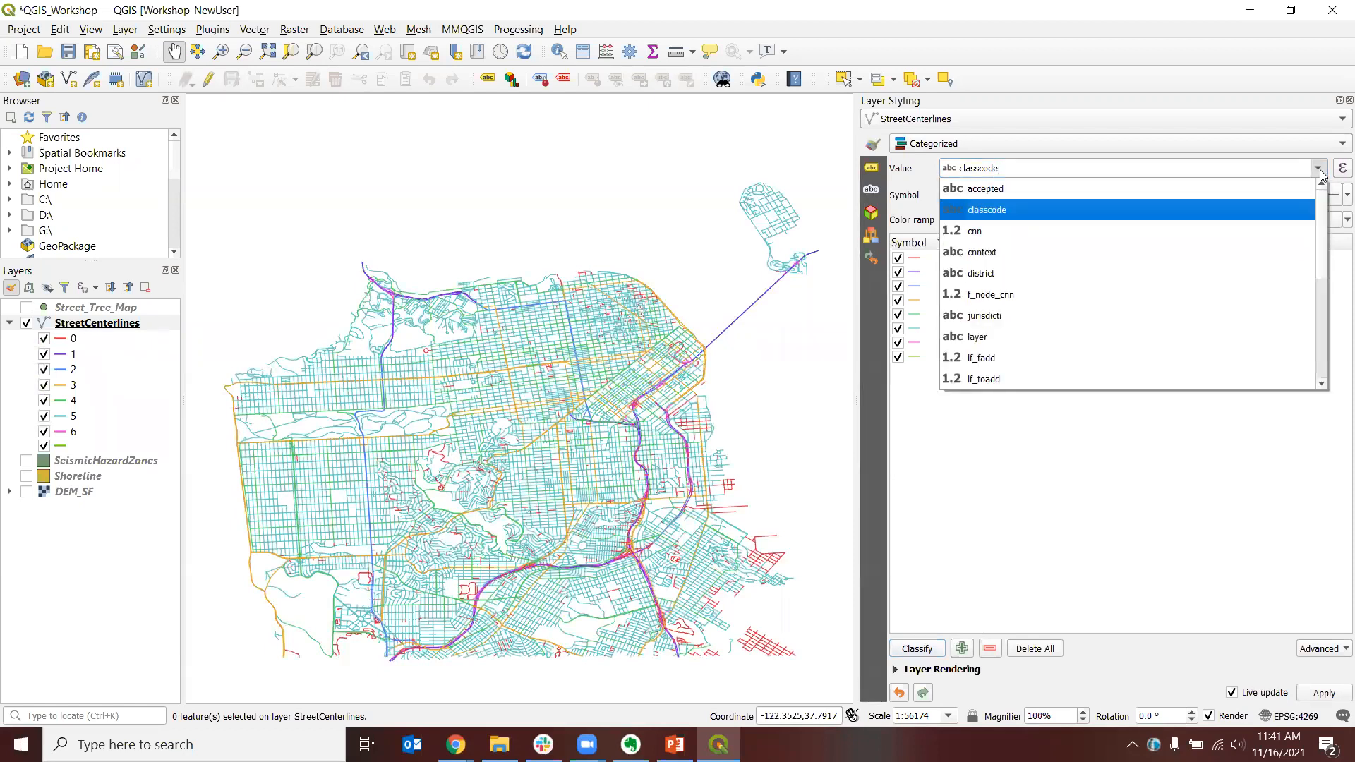
left_click(1286, 210)
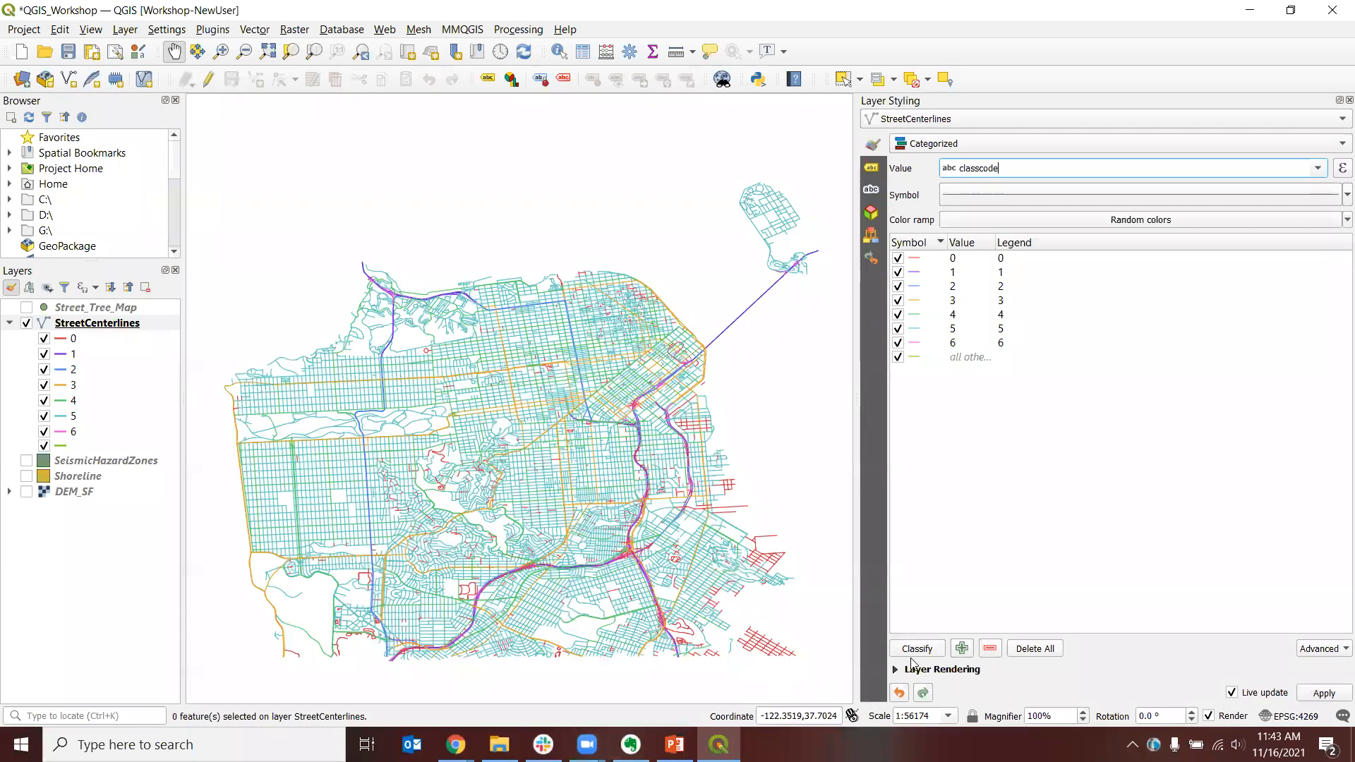
Step: Turn off the all-other-values category and set the symbol color of categories 0 through 6 to #a0a0a0
left_click(919, 261)
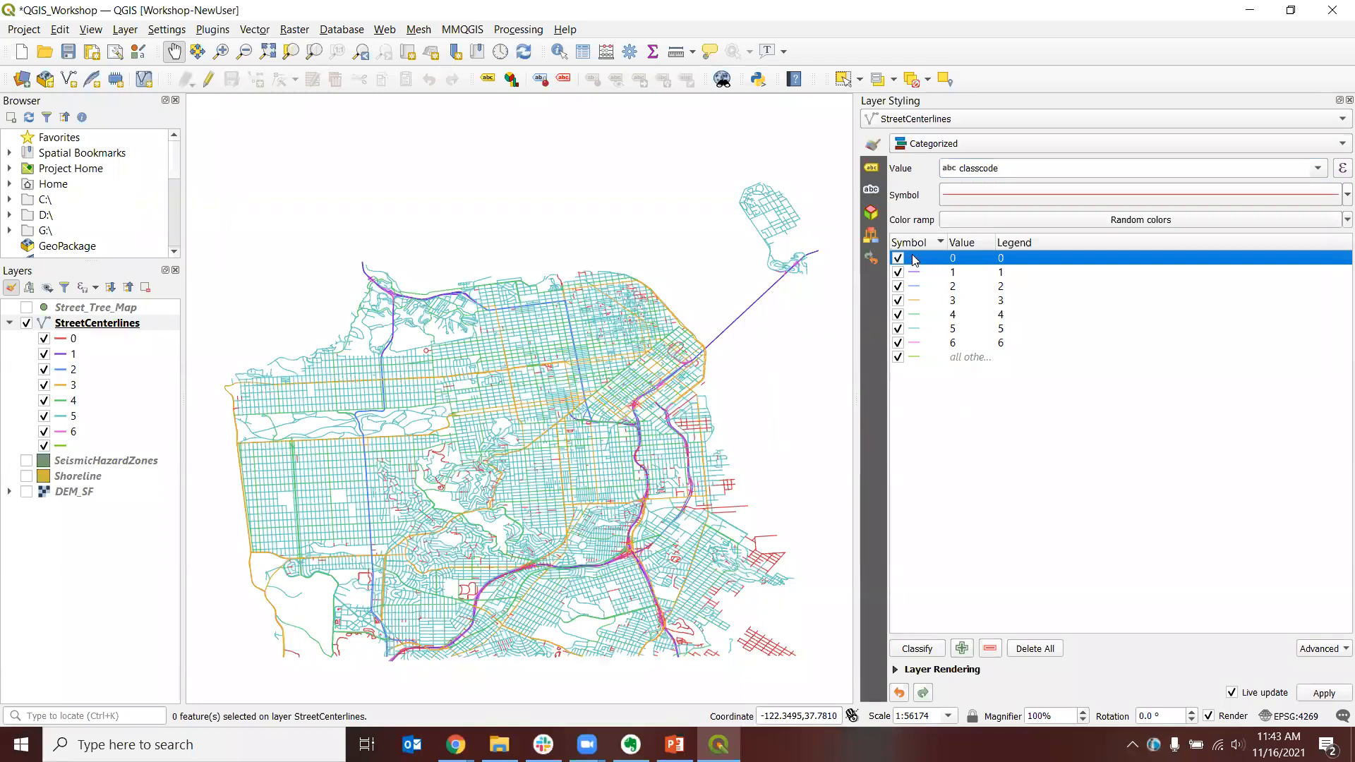
left_click(913, 347, "shift")
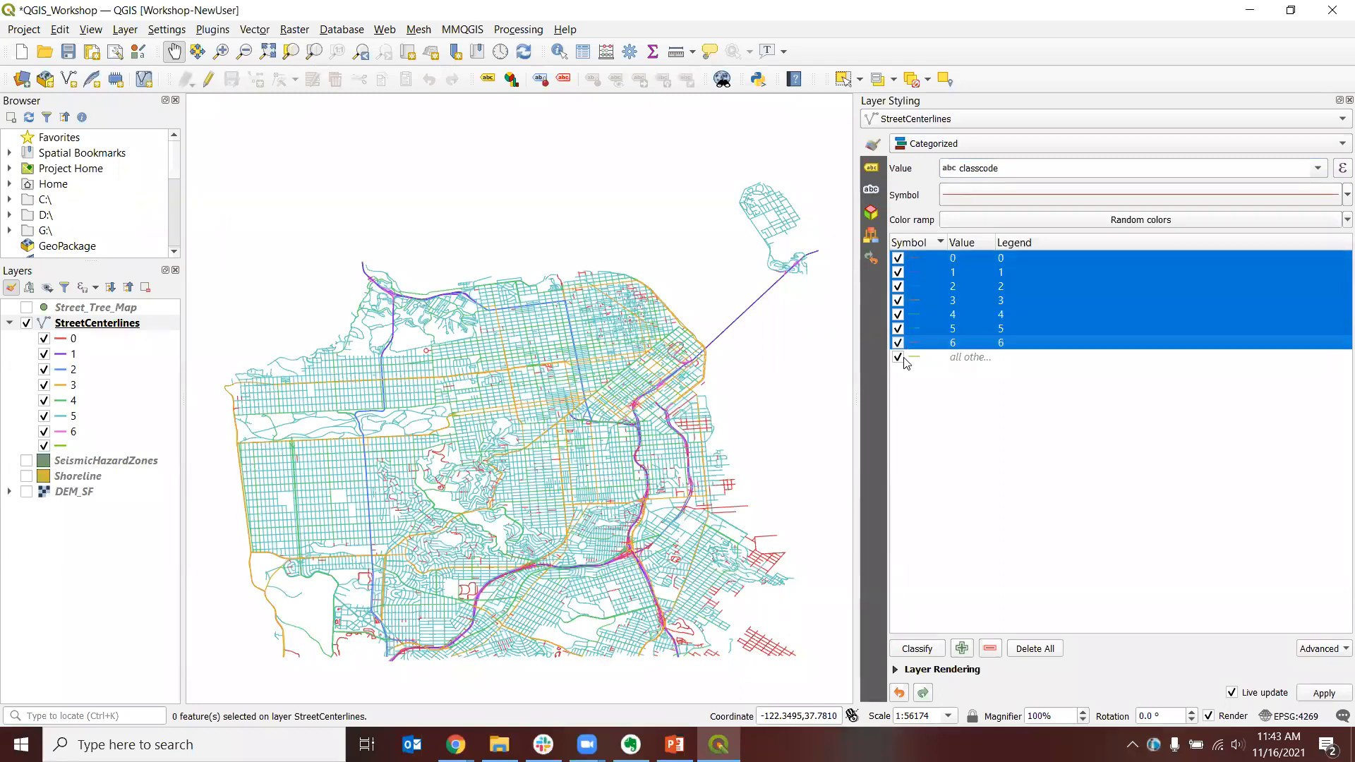
left_click(897, 358)
right_click(914, 299)
left_click(991, 346)
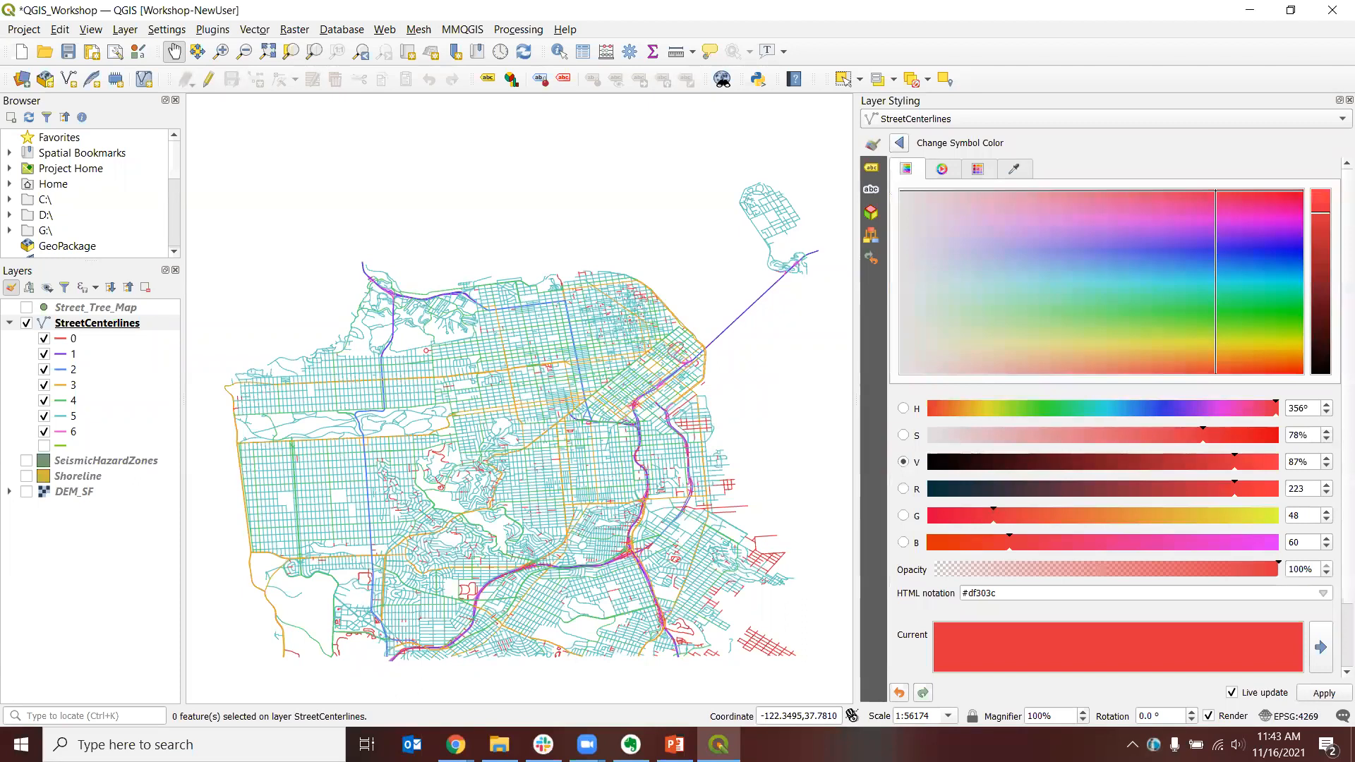
left_click_drag(1006, 592, 969, 594)
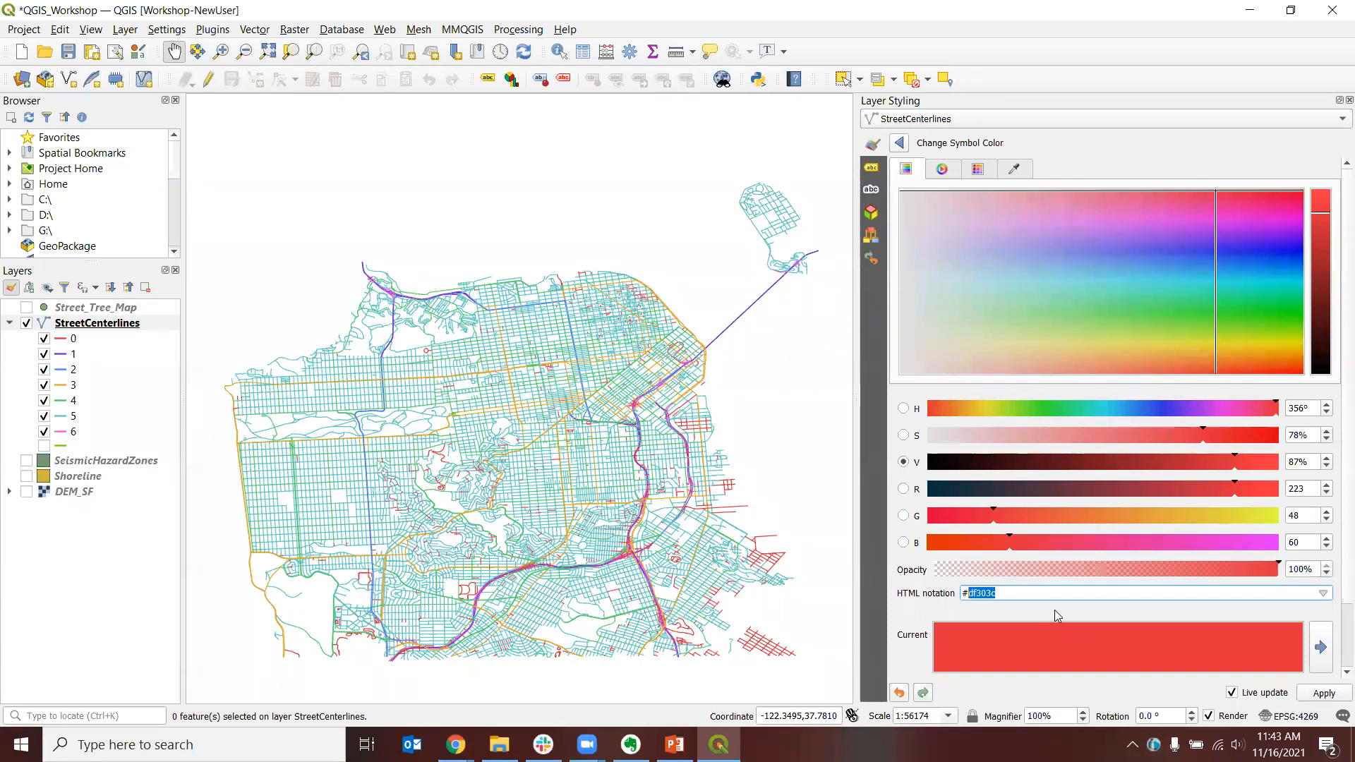
type("a0a0a0")
key("Return")
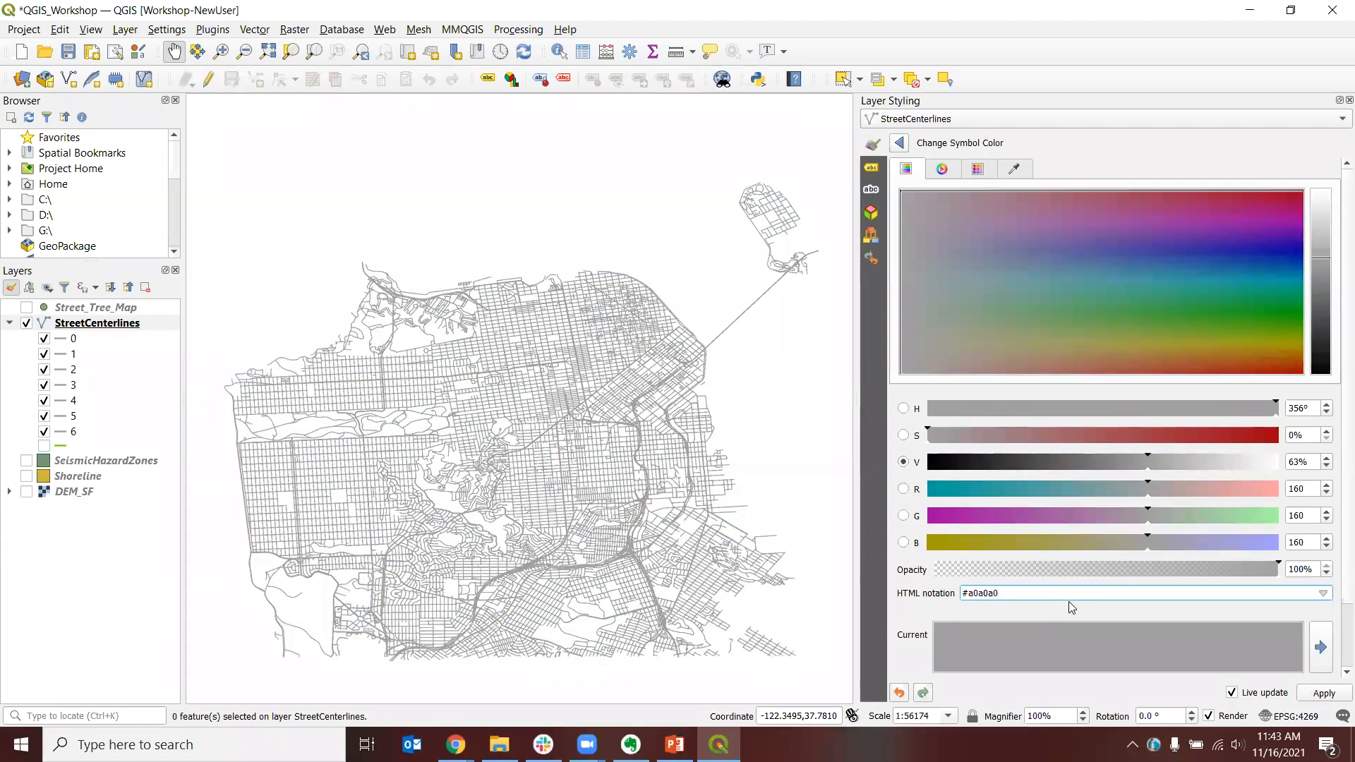
left_click(899, 143)
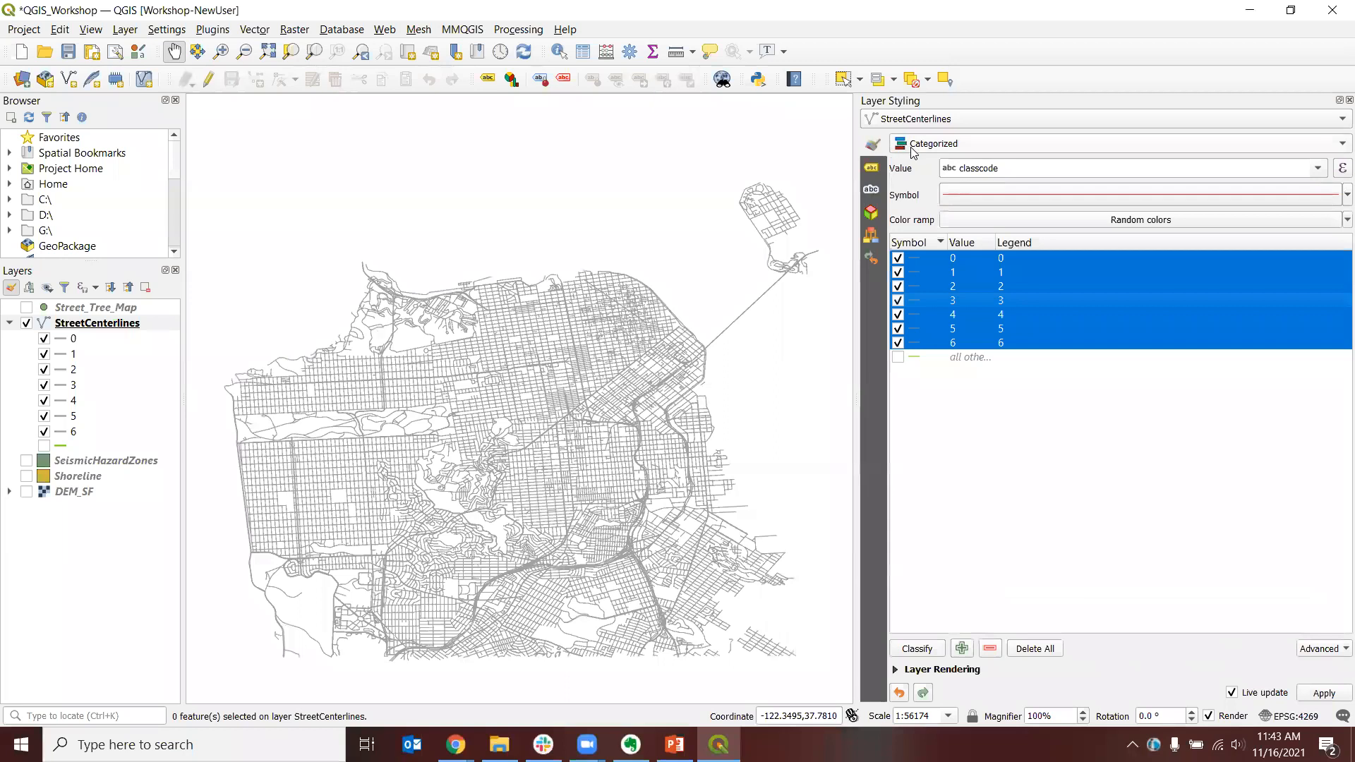
Step: Rename the legend entries for values 0, 1 and 2 as Private Streets, Freeways and Highways
left_click(942, 295)
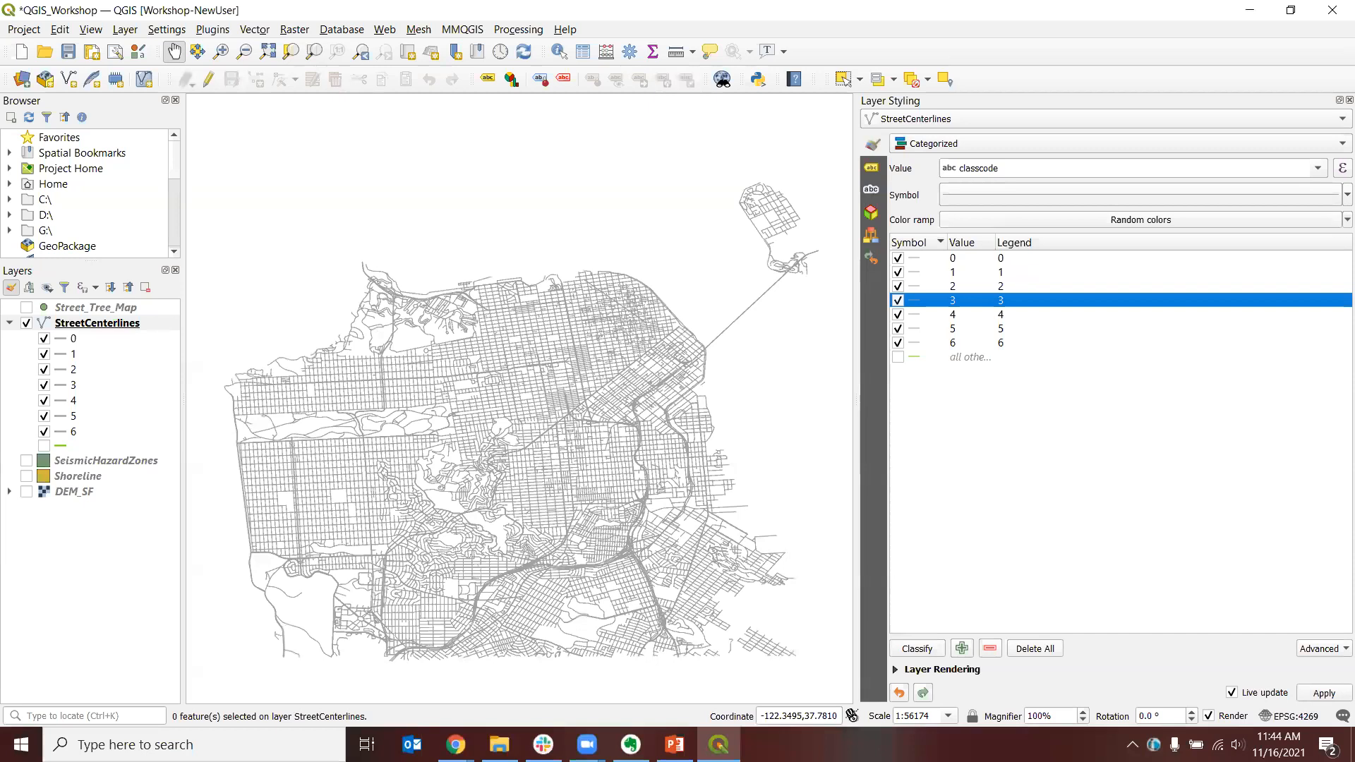
left_click(1016, 258)
left_click(1007, 256)
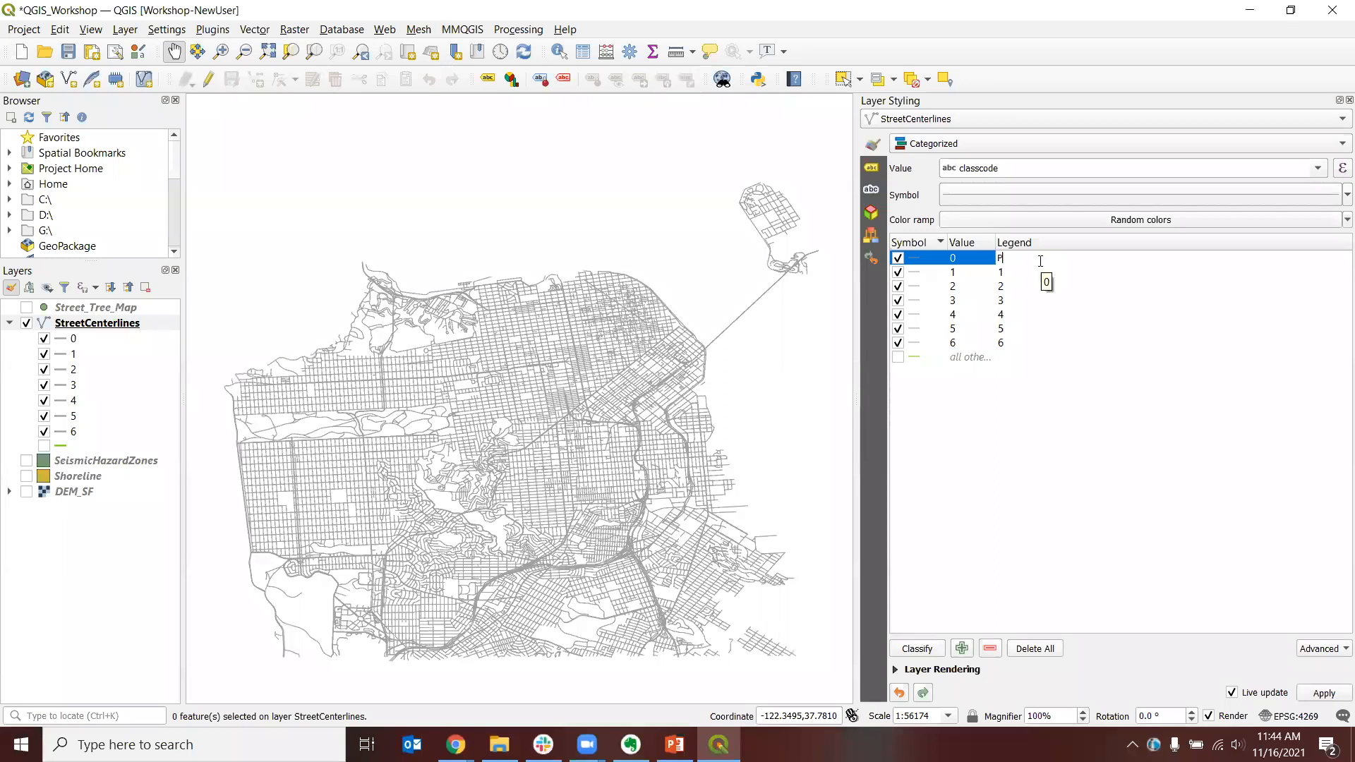
type("Private Streets")
key("Tab")
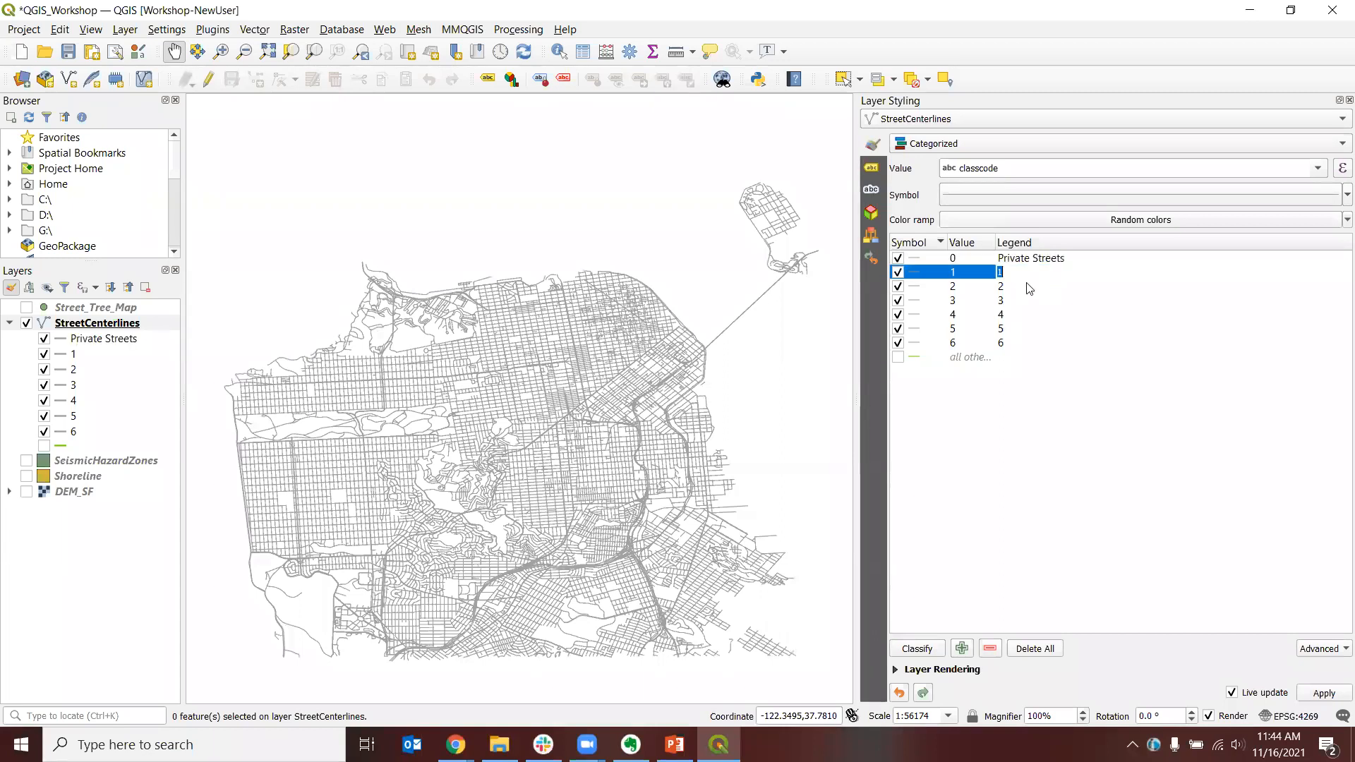
type("Freeways")
key("Tab")
type("Highw")
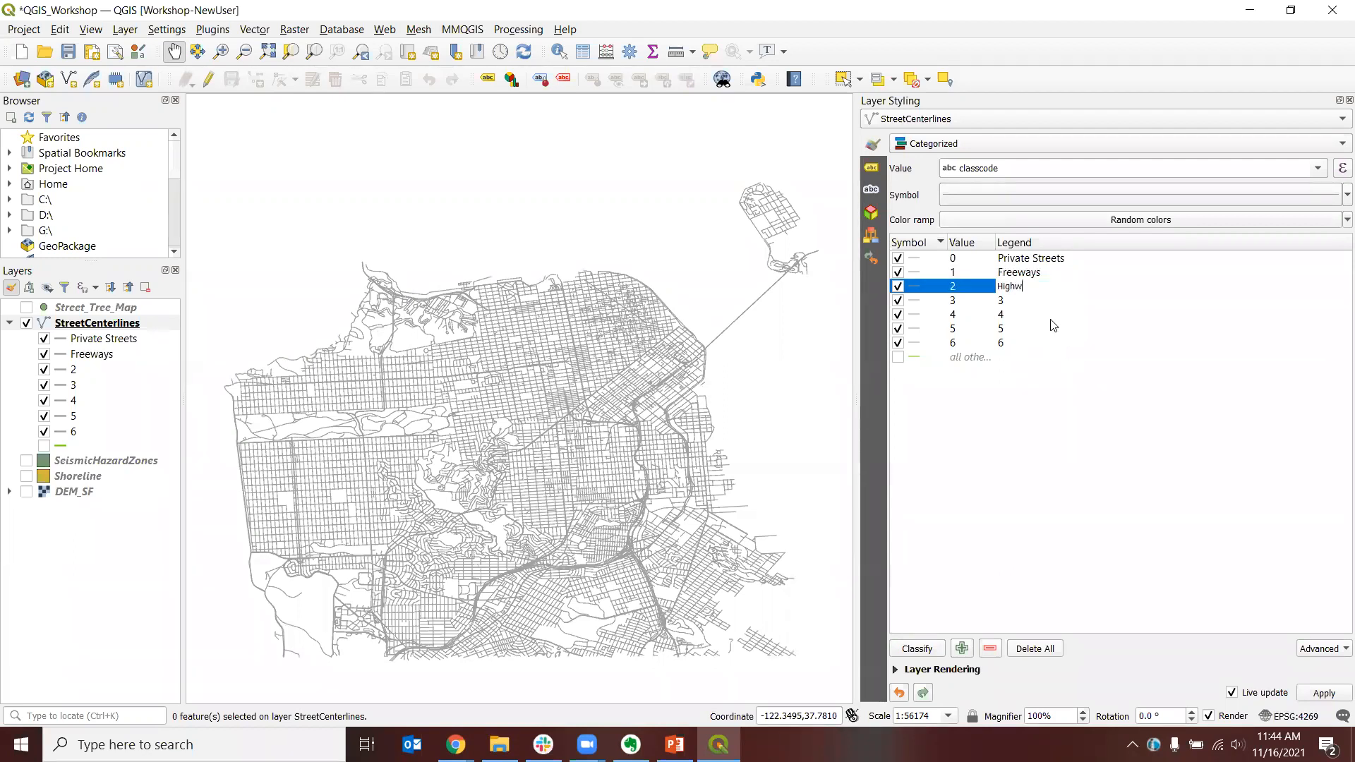
key("Tab")
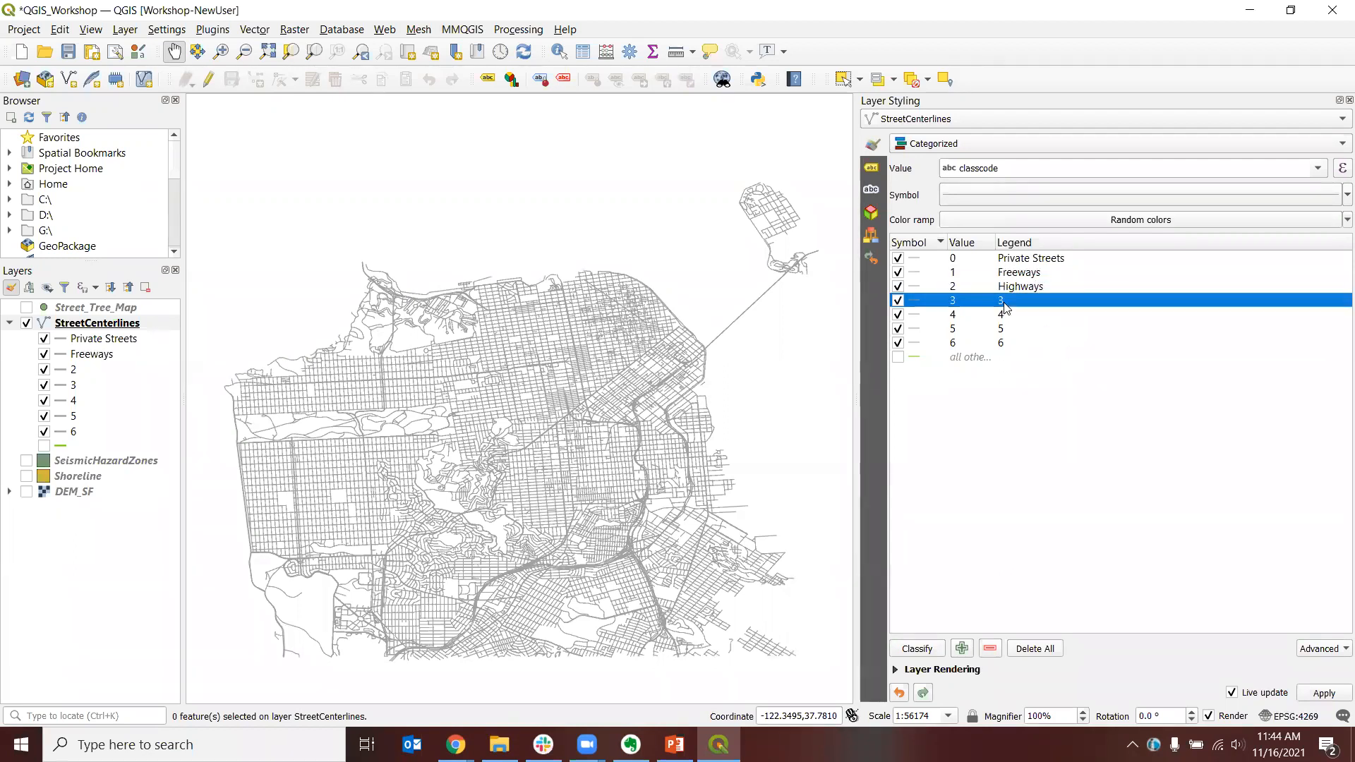
Step: Rename the legend entries for values 3, 4 and 5 as Major Streets, Secondary Streets and Local Streets
type("Major Streets")
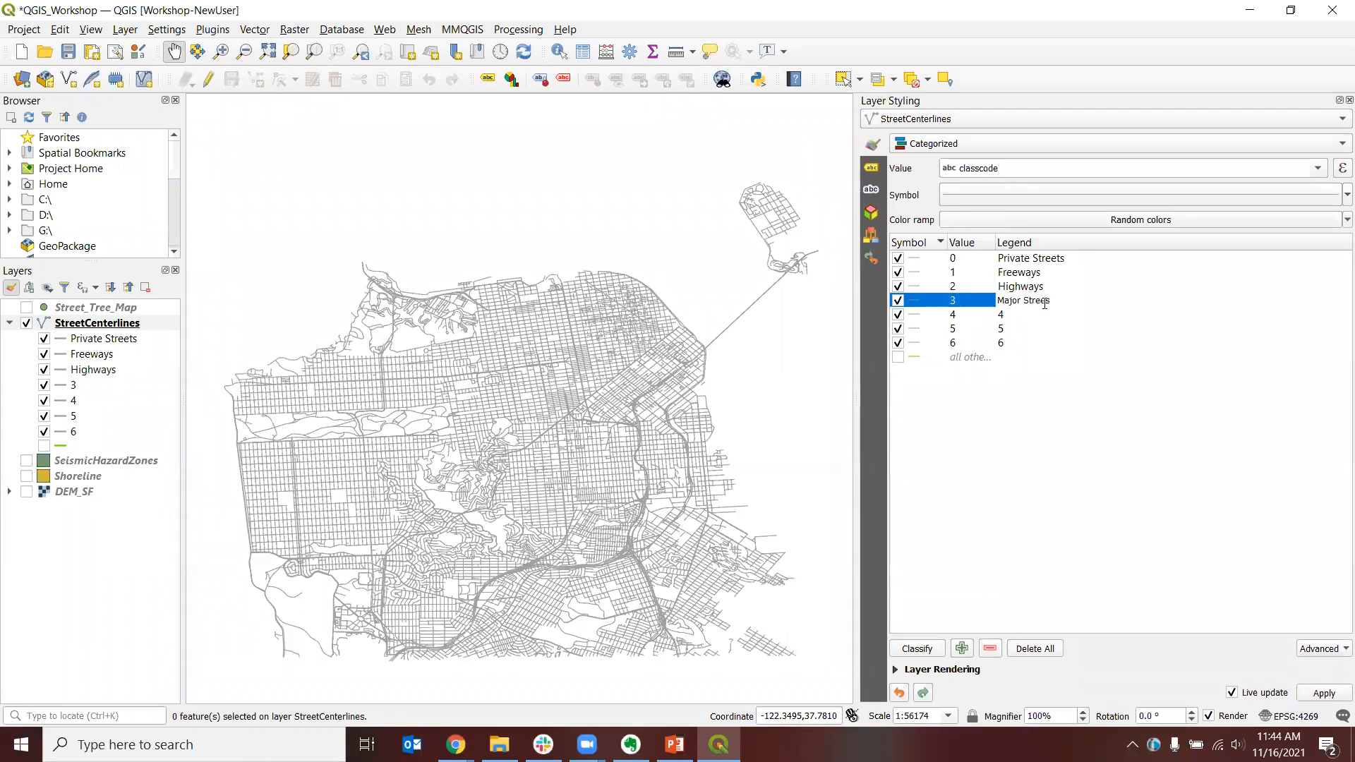
double_click(1015, 313)
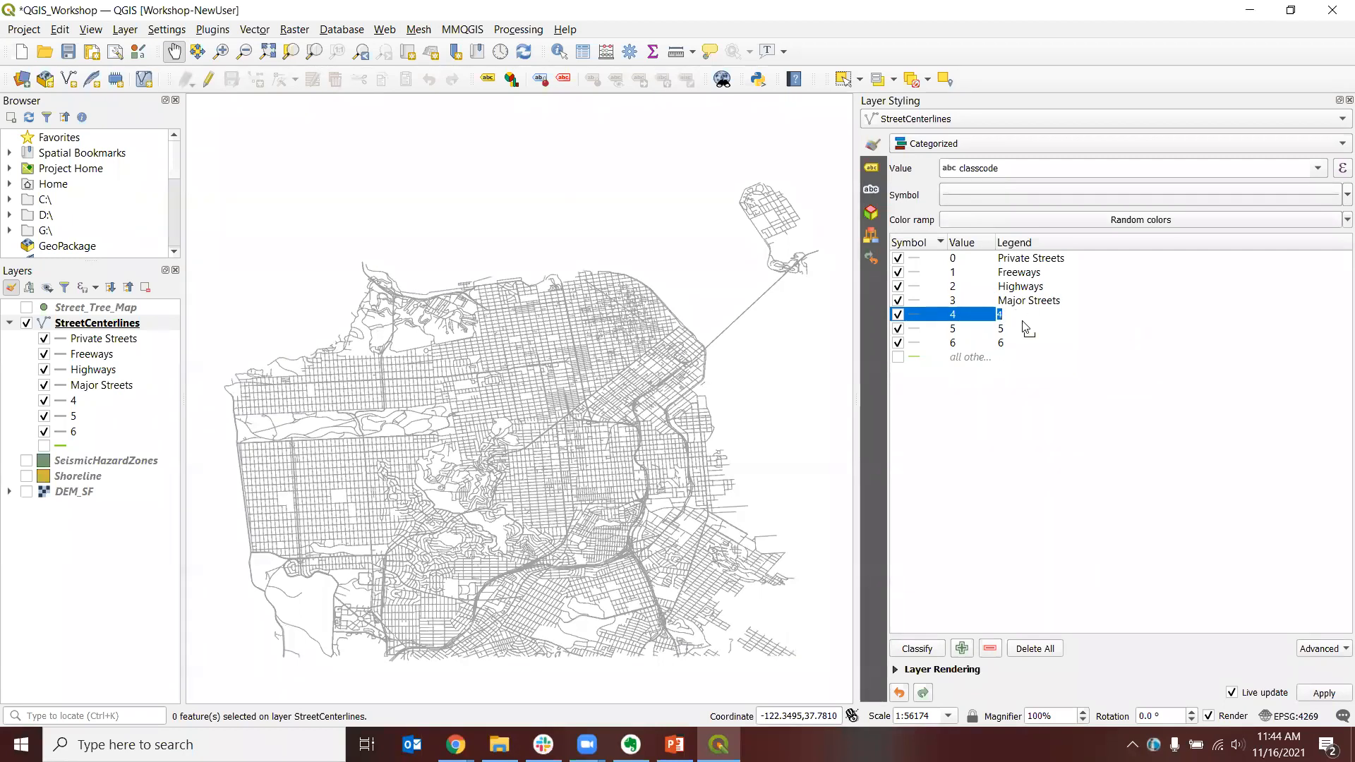
type("econdary Streets")
double_click(1025, 328)
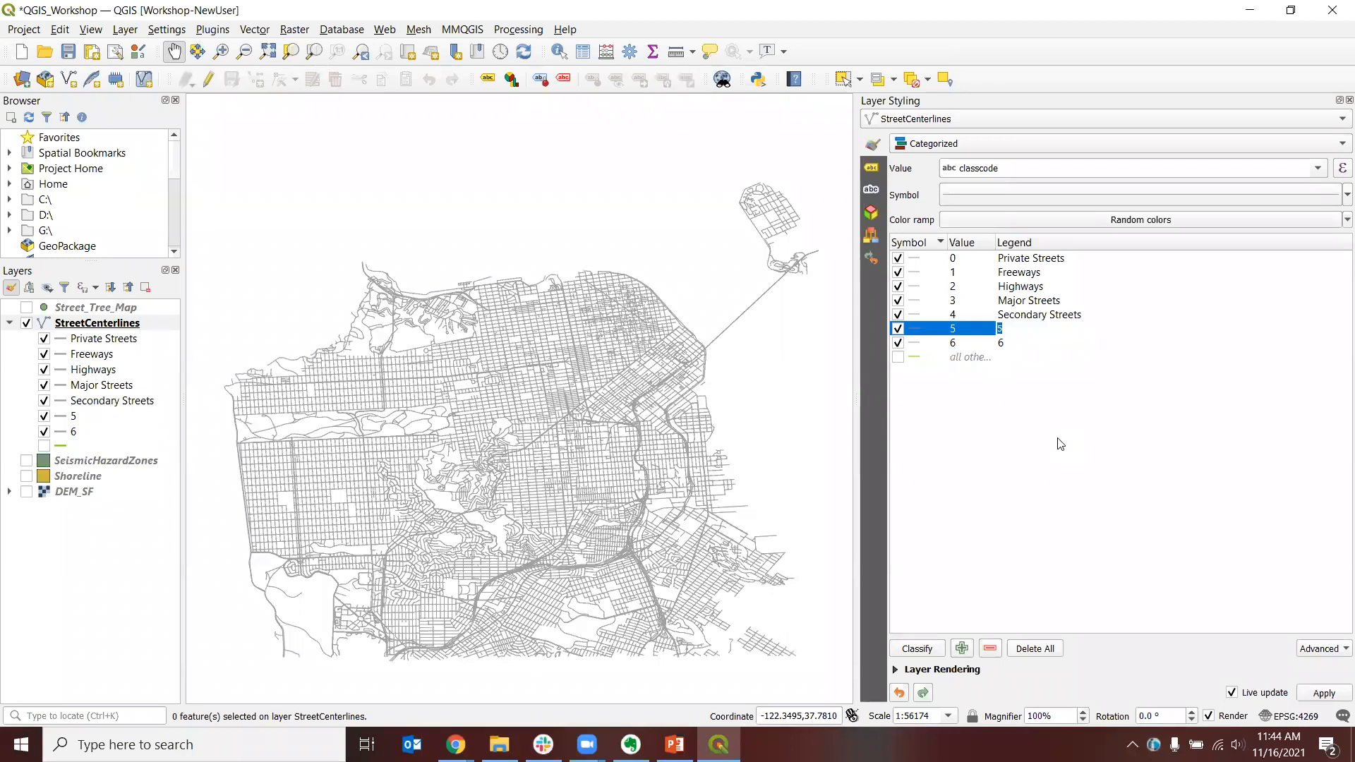
type("ocal Streets")
key("Tab")
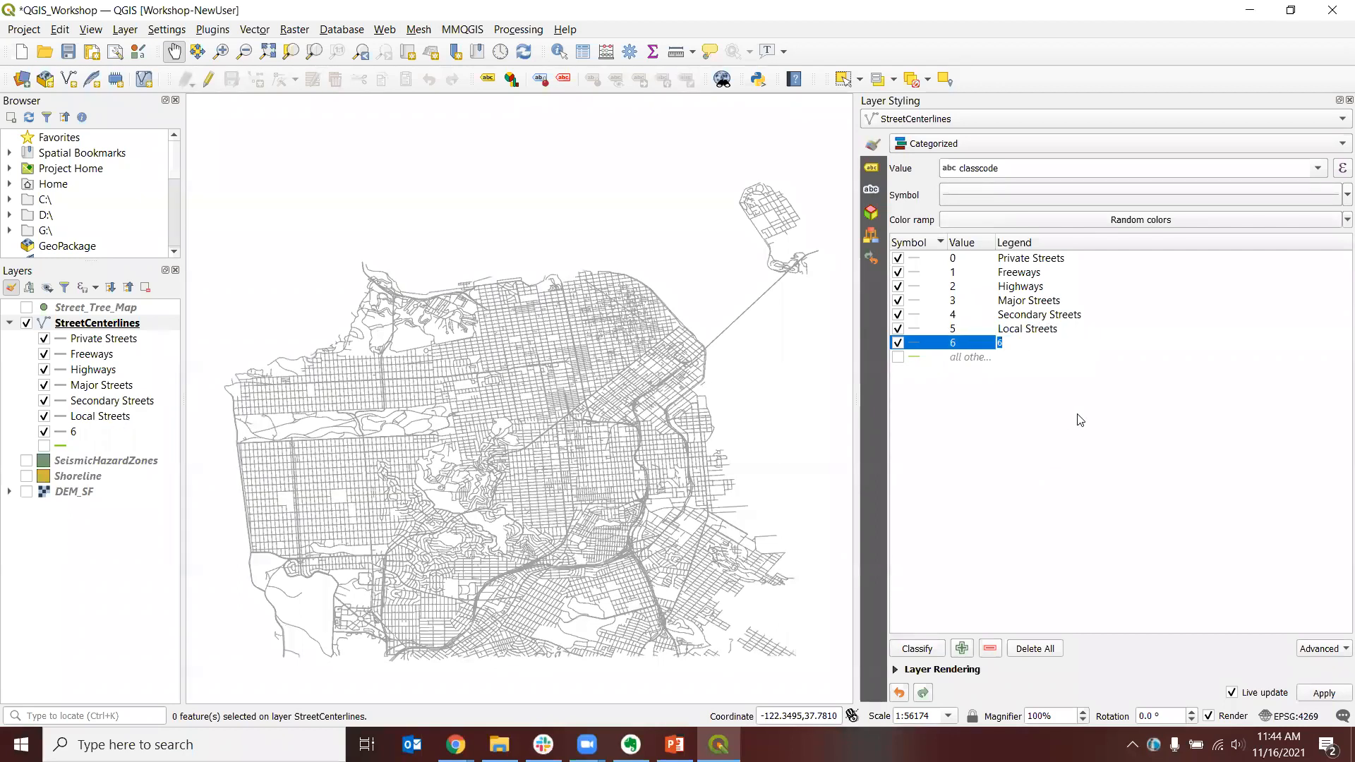
Step: Rename the legend entry for value 6 as Freeway Ramps
type("Freeway")
type(" Onr")
key("BackSpace")
key("BackSpace")
type("Ramps")
key("Return")
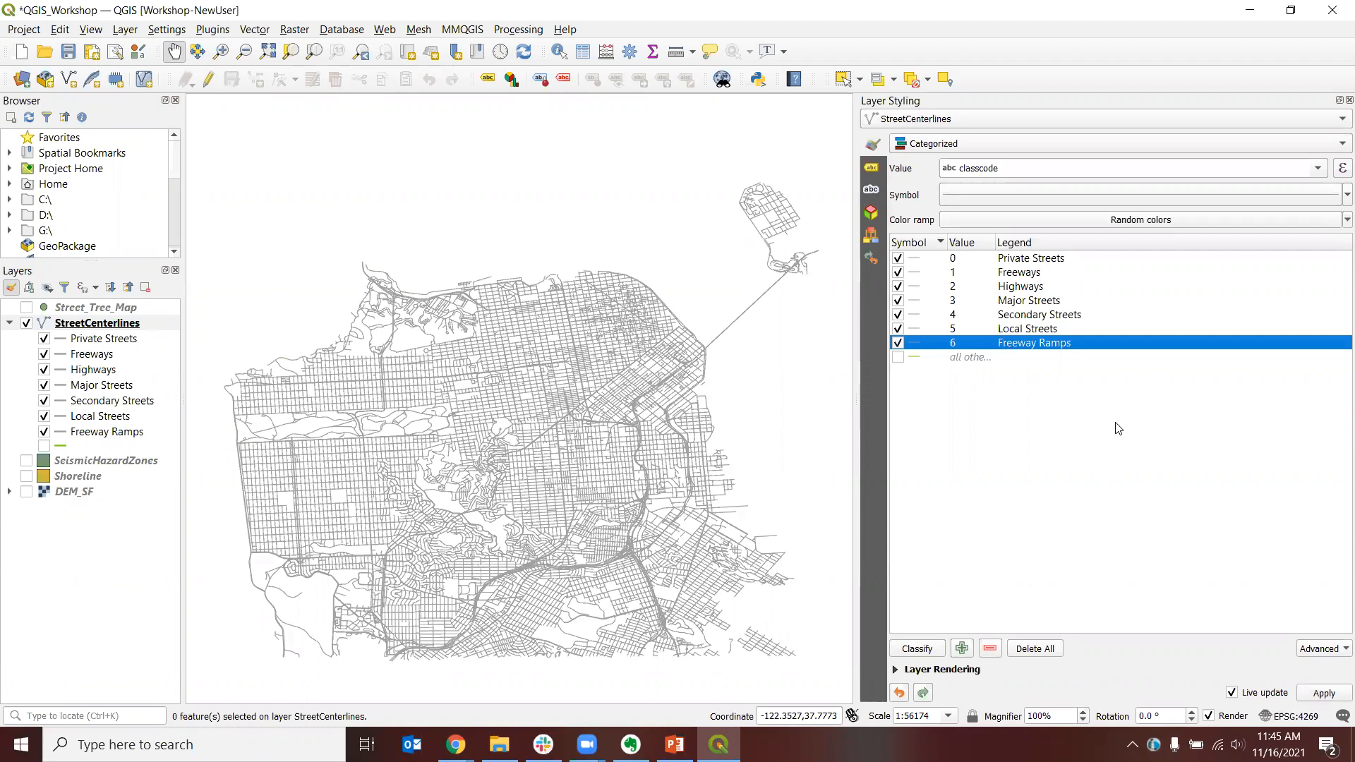
Step: Set the stroke width of the Freeways category's simple line to 2.0 millimeters and return to the category list
left_click(915, 275)
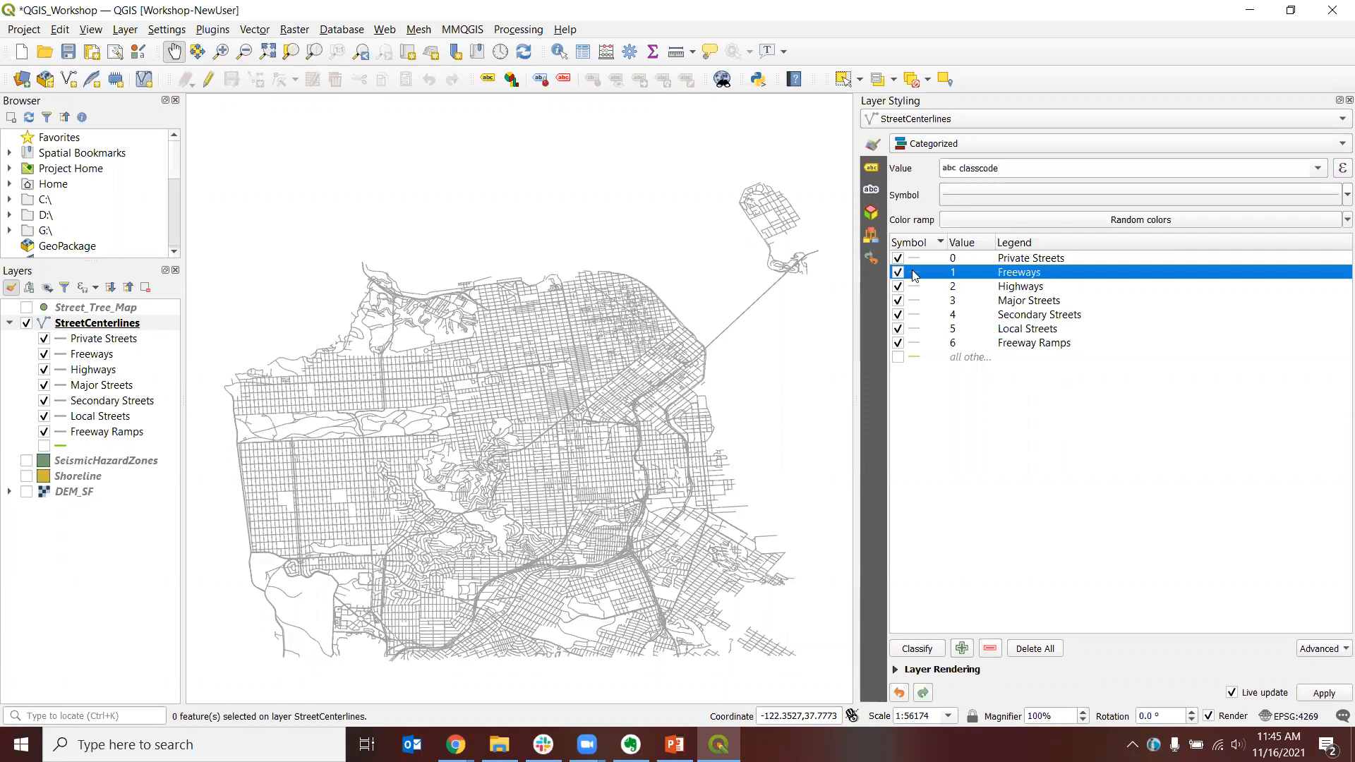
double_click(915, 276)
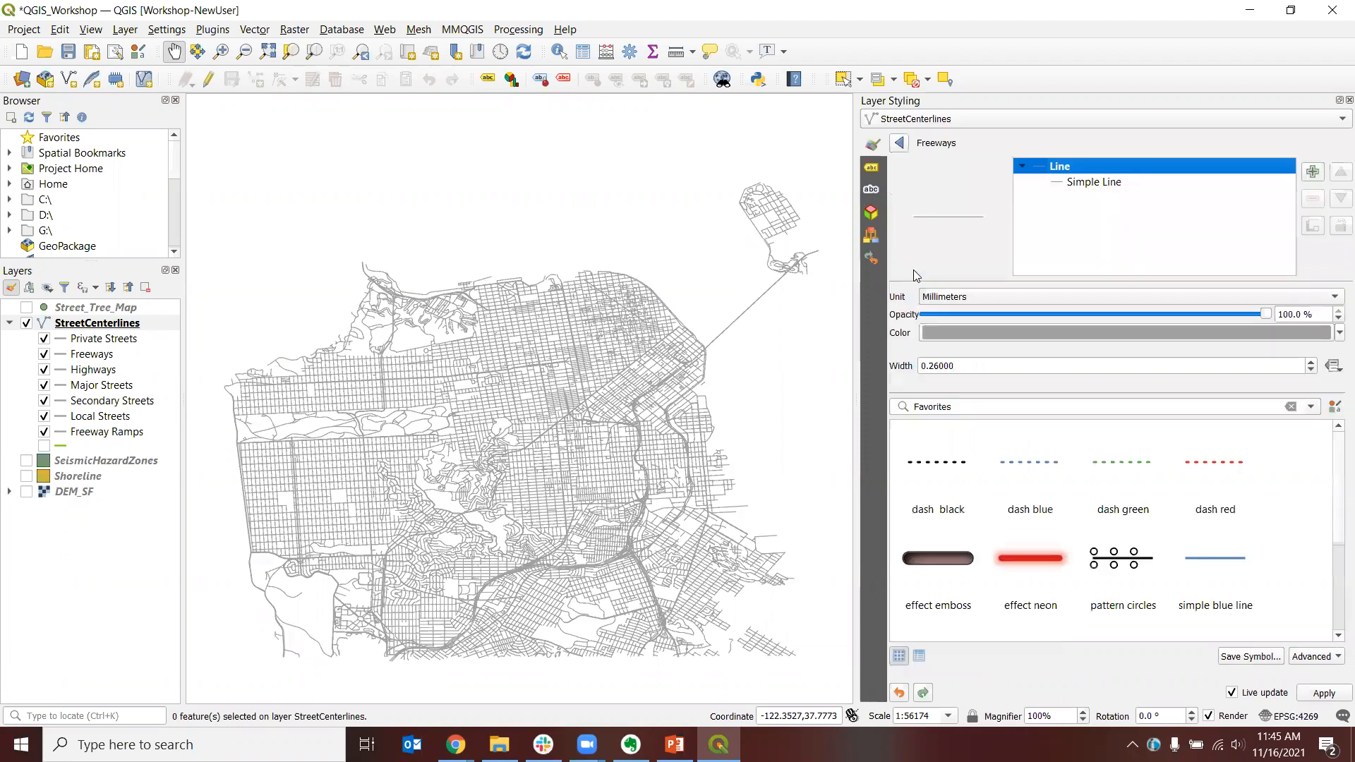
left_click(1090, 183)
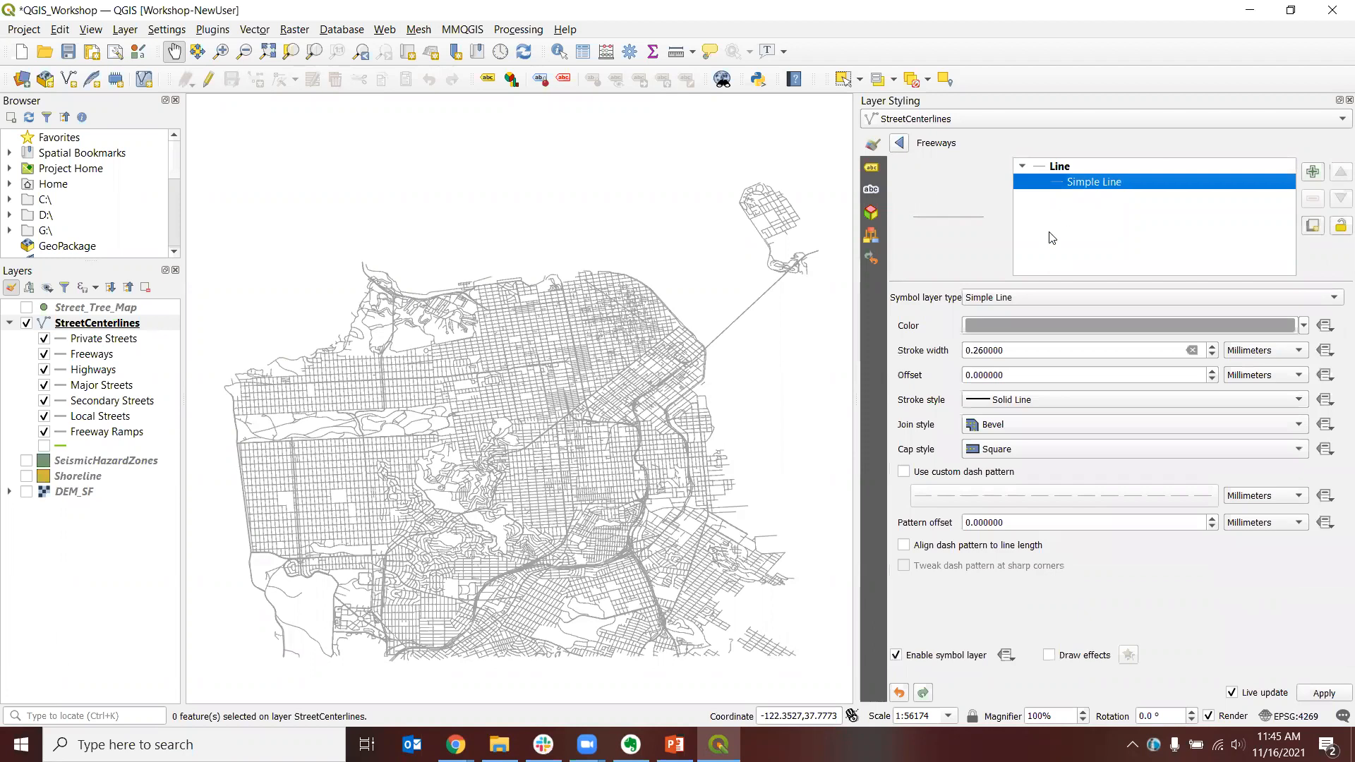
left_click(1027, 350)
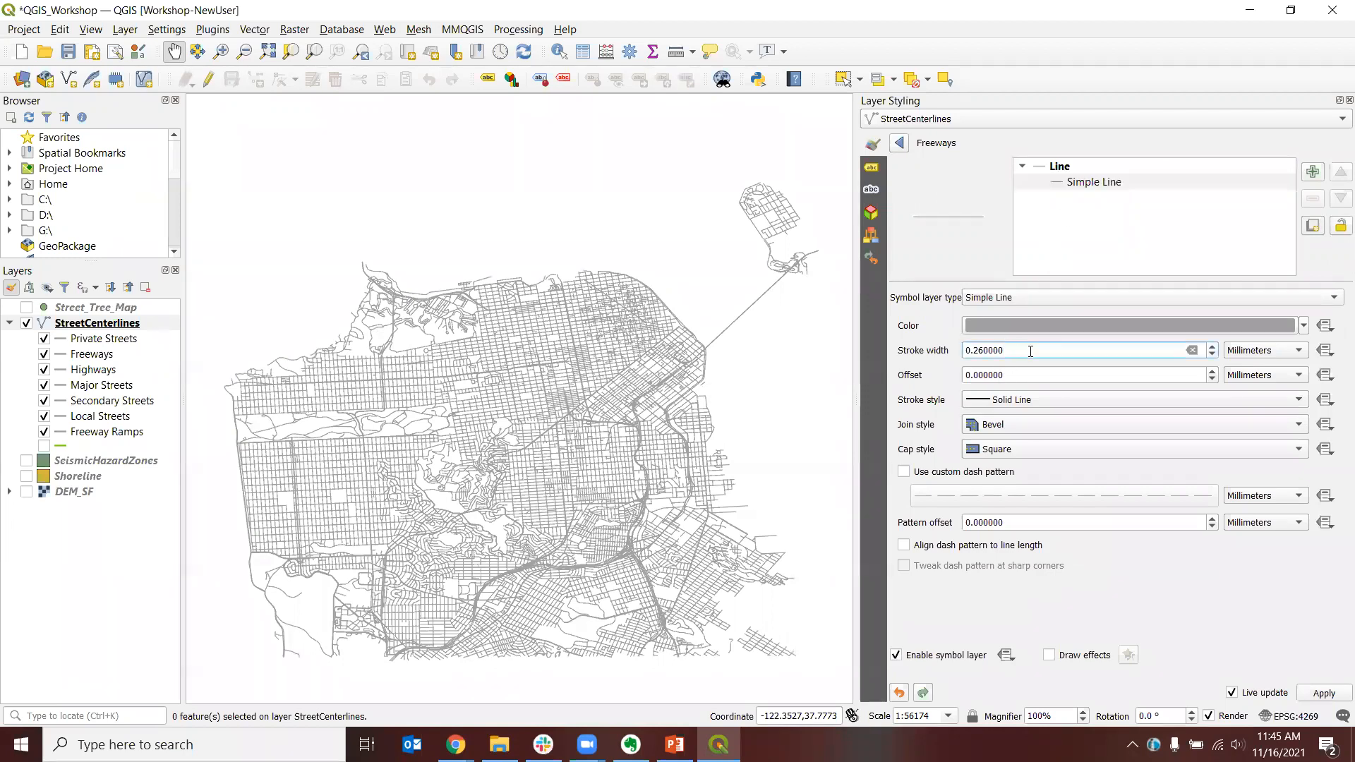
left_click_drag(1036, 351, 950, 355)
type("2")
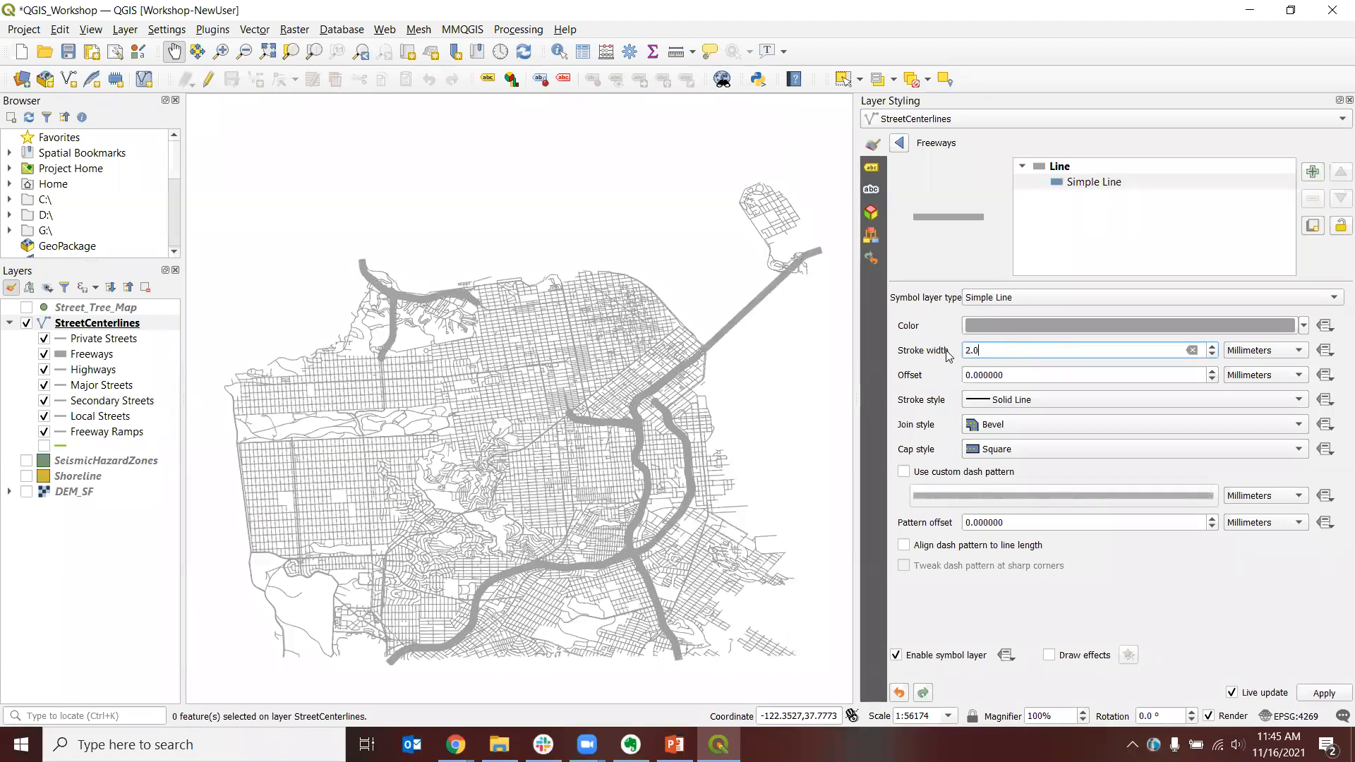
key("Return")
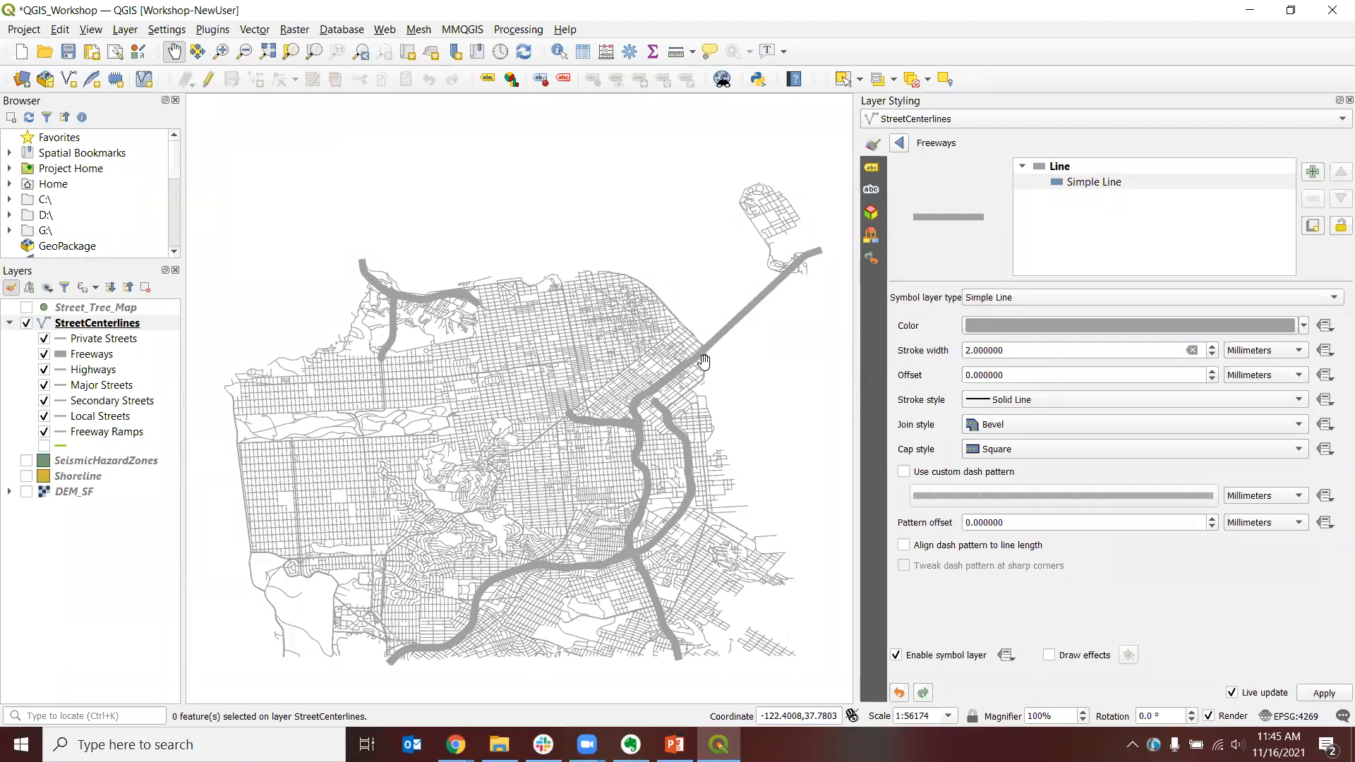
left_click(898, 143)
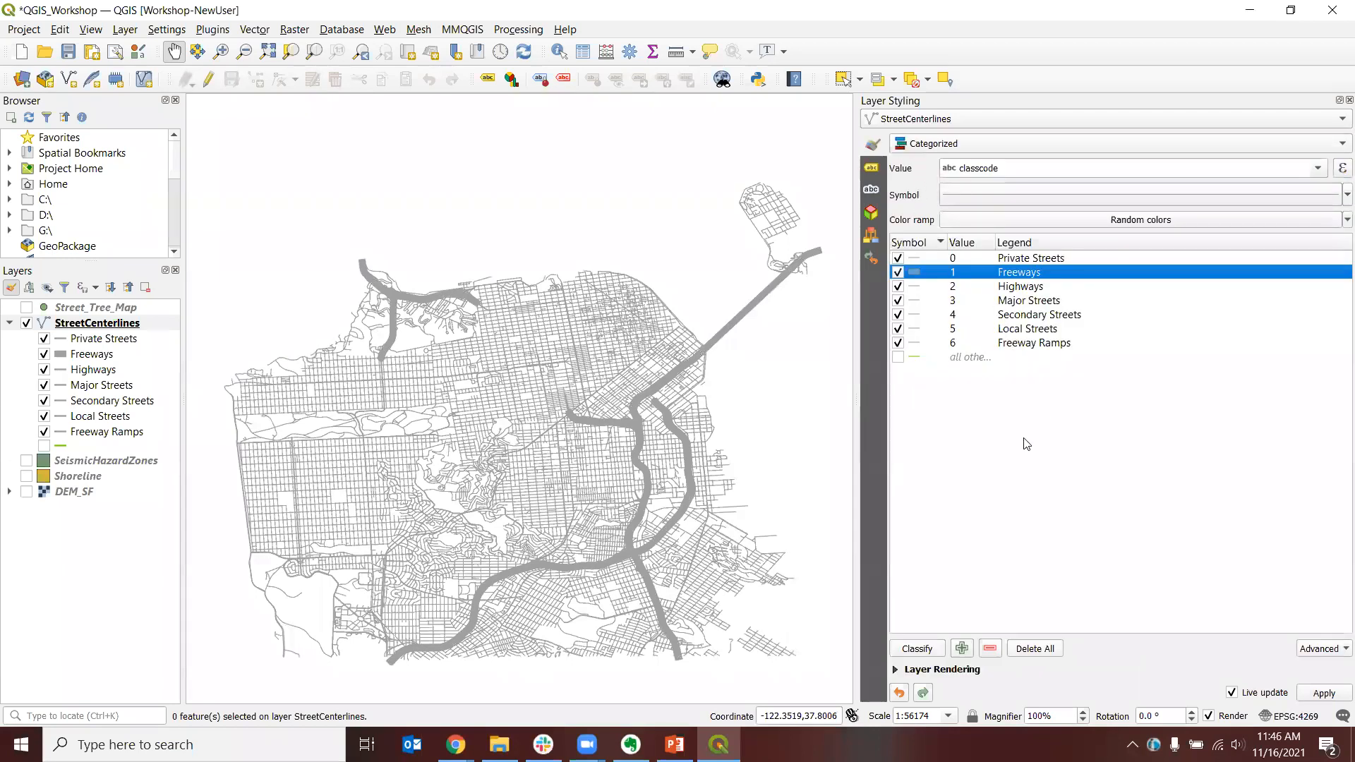
Step: Set the Highways category's simple line stroke width to 2.0 millimeters and return to the category list
left_click(915, 290)
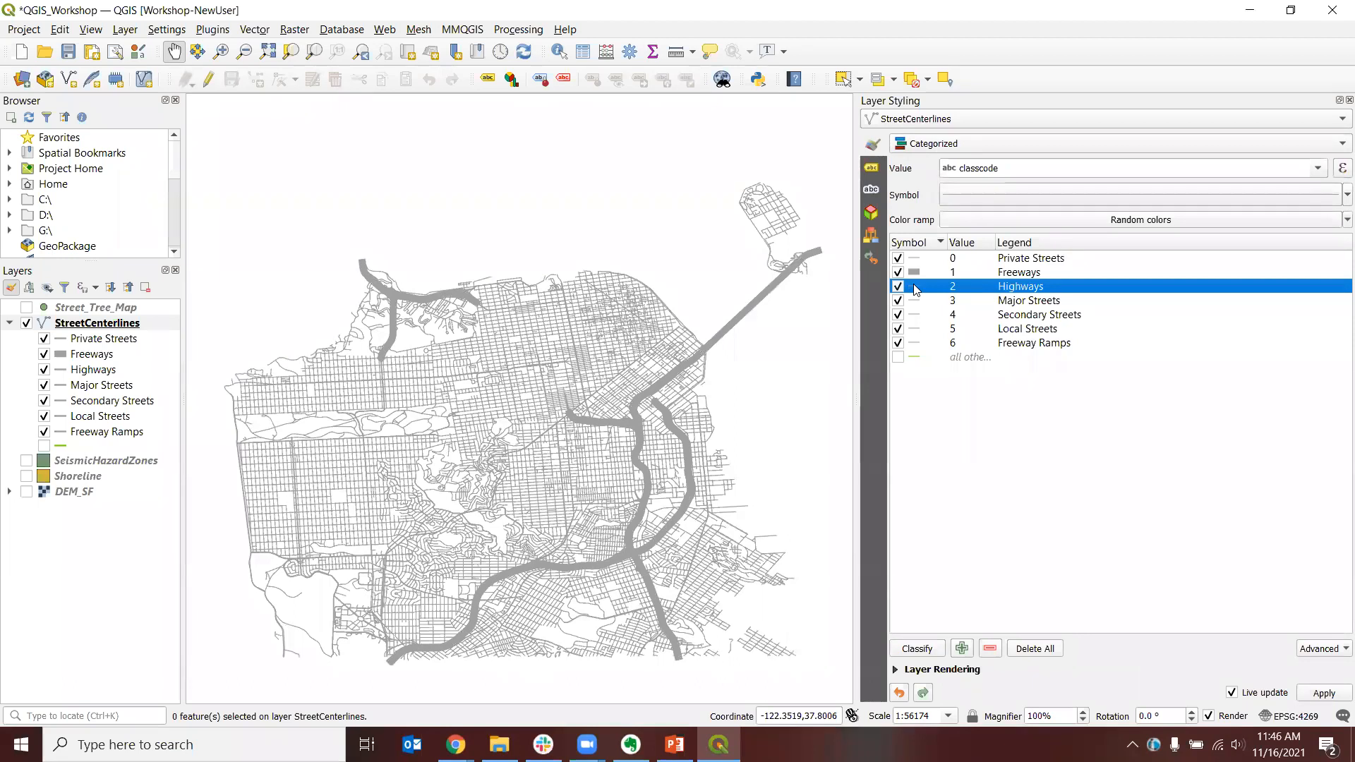
double_click(915, 289)
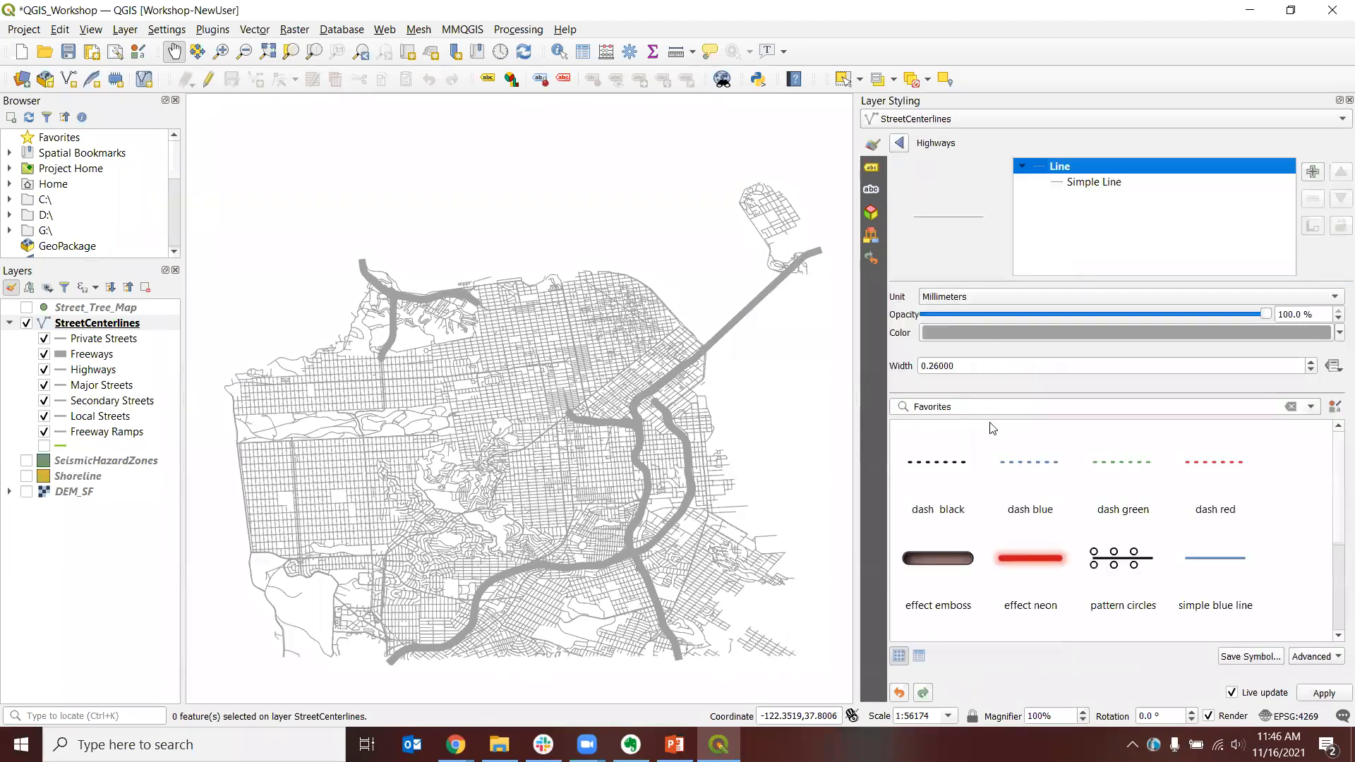
left_click(1086, 184)
left_click(968, 350)
type("2.0")
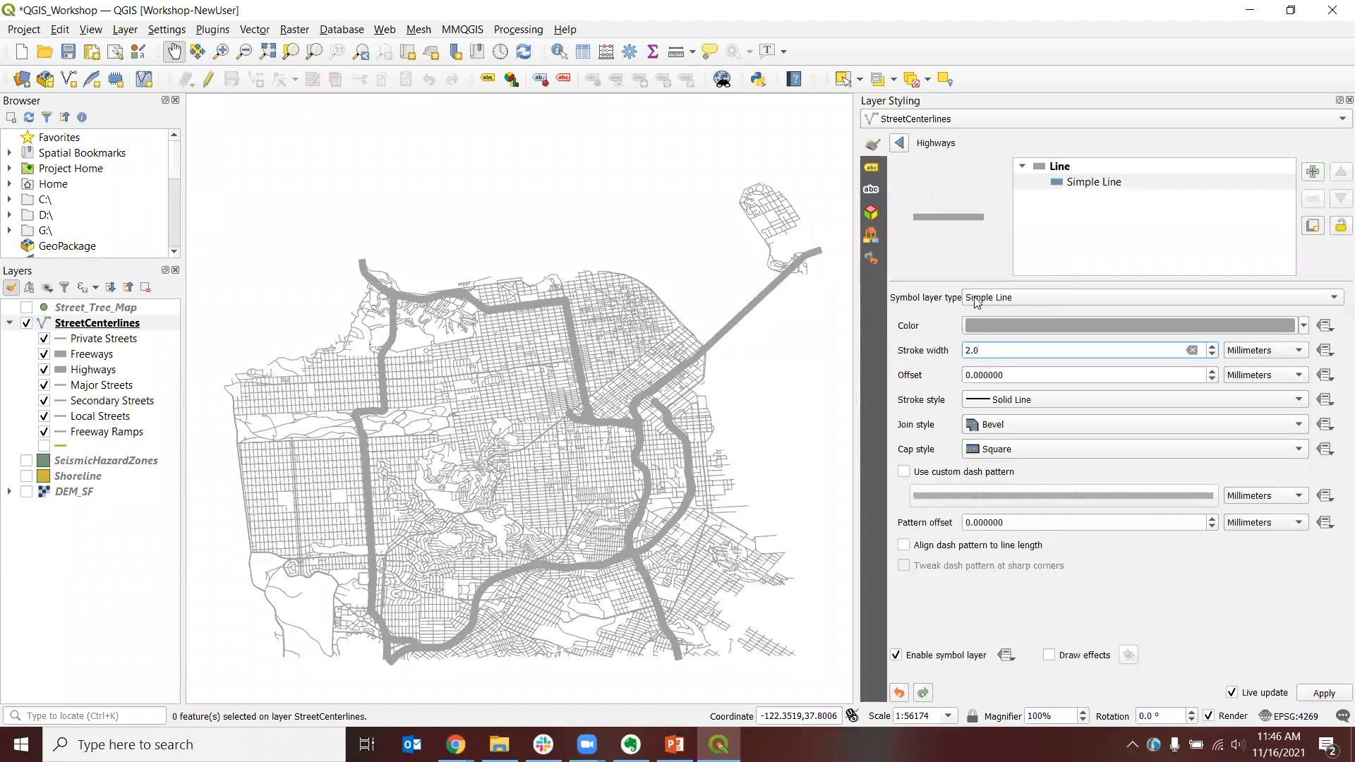
left_click(899, 144)
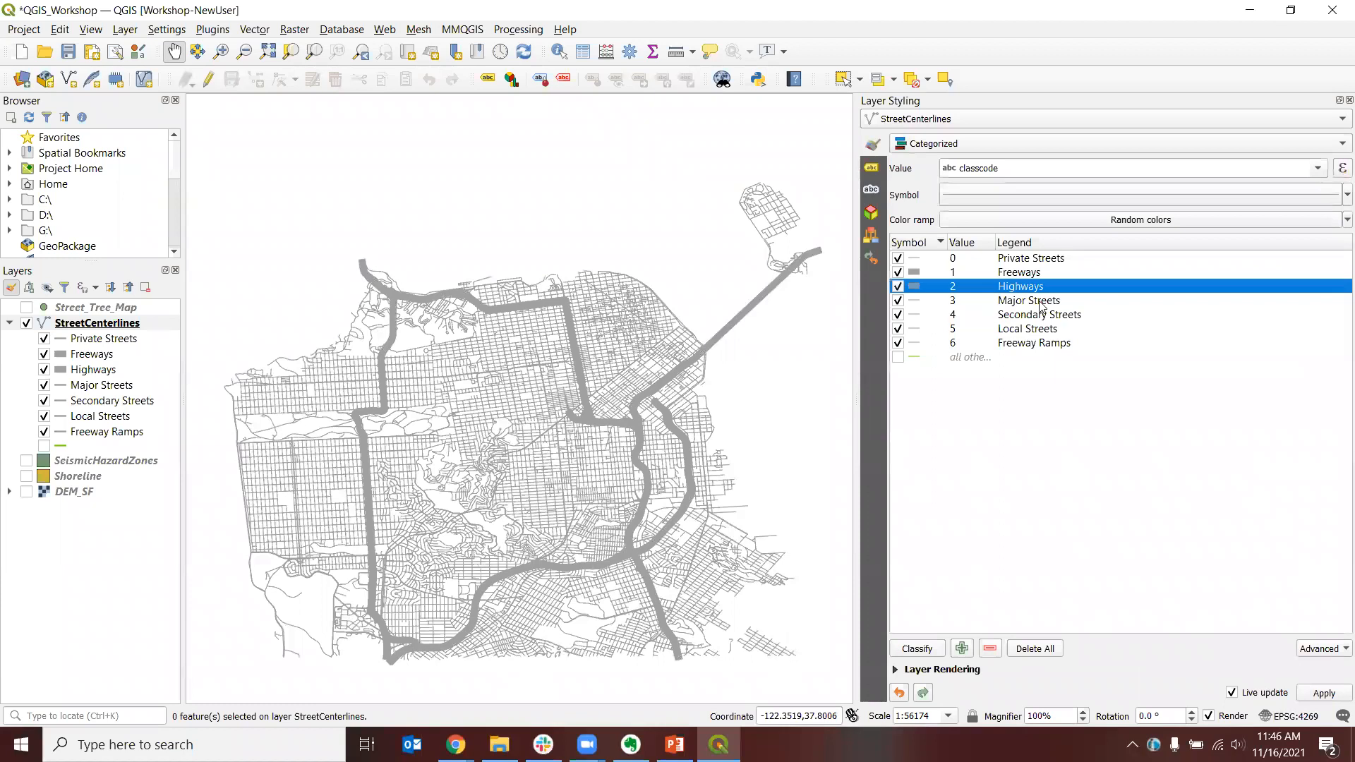
Step: Set the stroke width of the Major Streets category's simple line to 1.0 millimeters
left_click(912, 301)
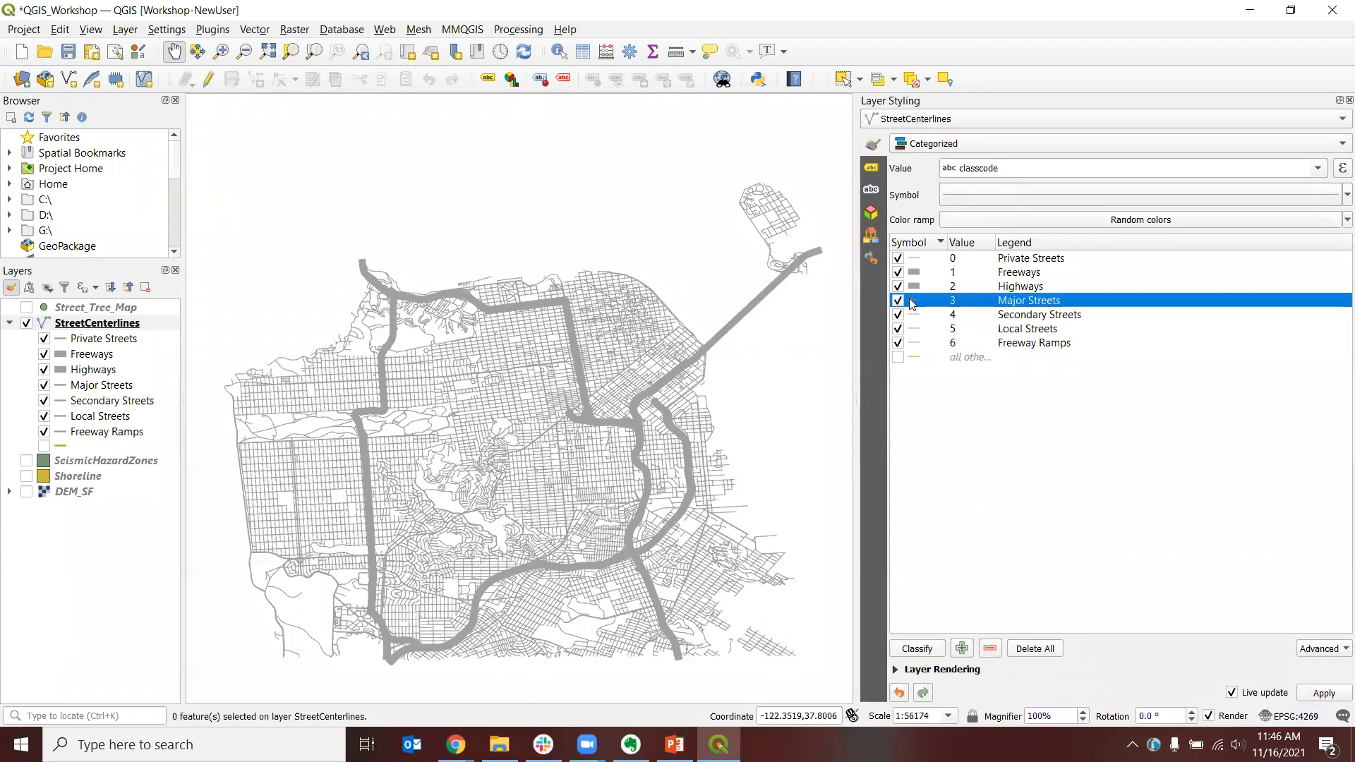
double_click(913, 302)
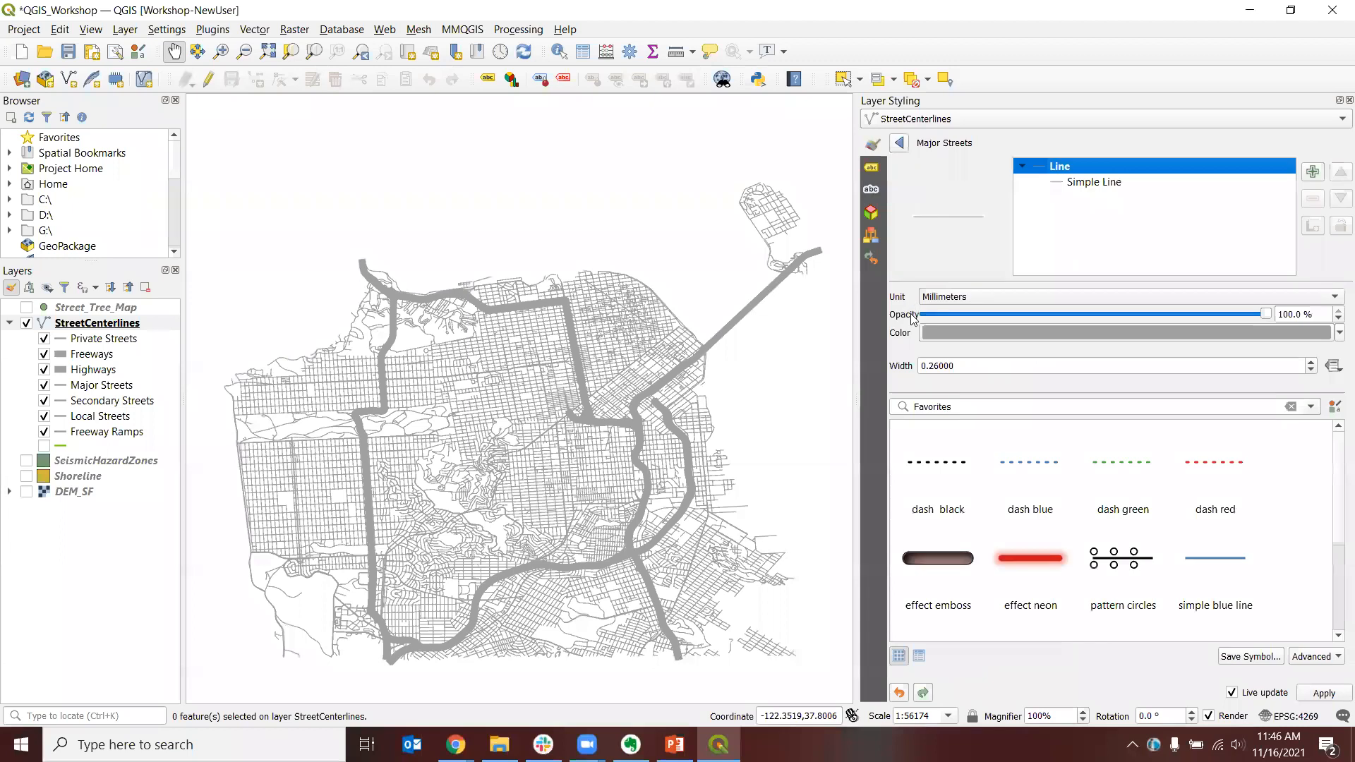
left_click(1081, 185)
key("Tab")
type("1.0")
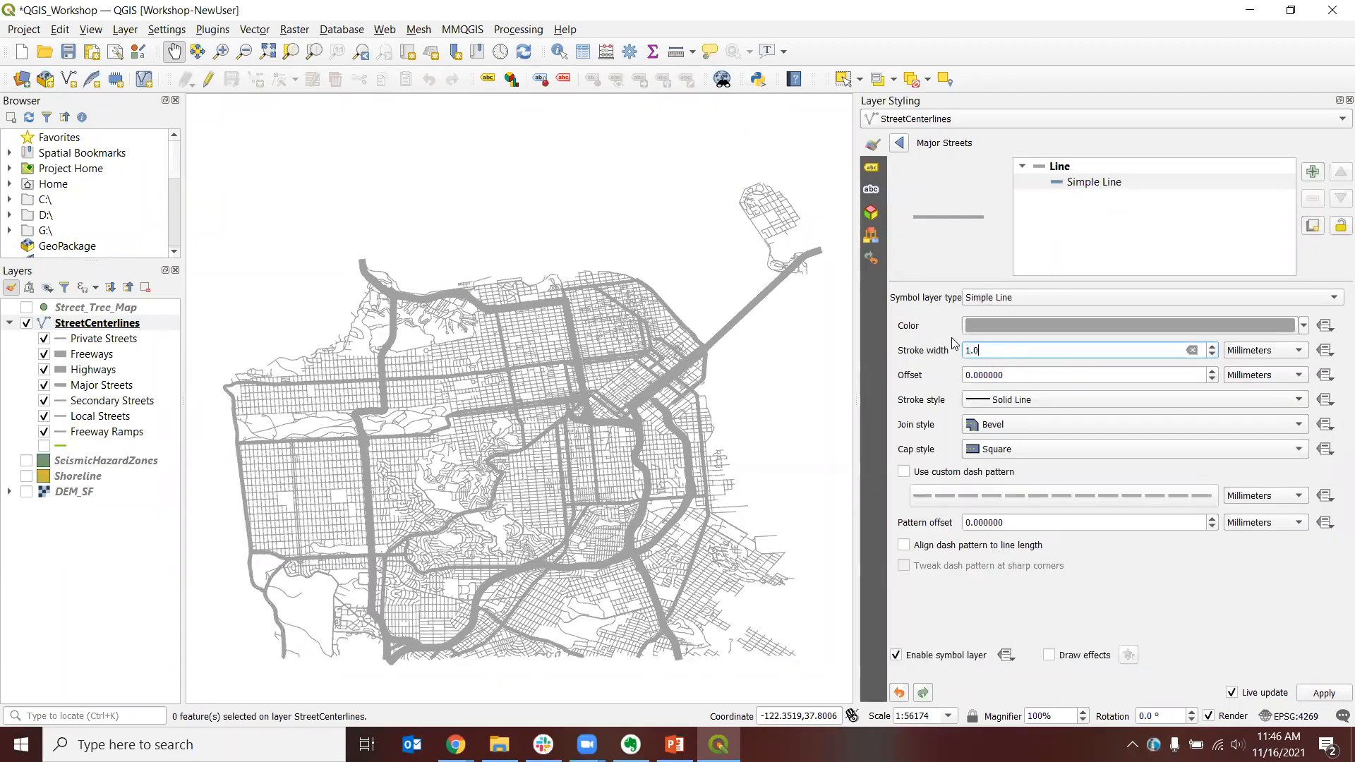
Step: Set the Freeway Ramps category's simple line stroke width to 0.5 millimeters, return to the category list and save the project
left_click(935, 377)
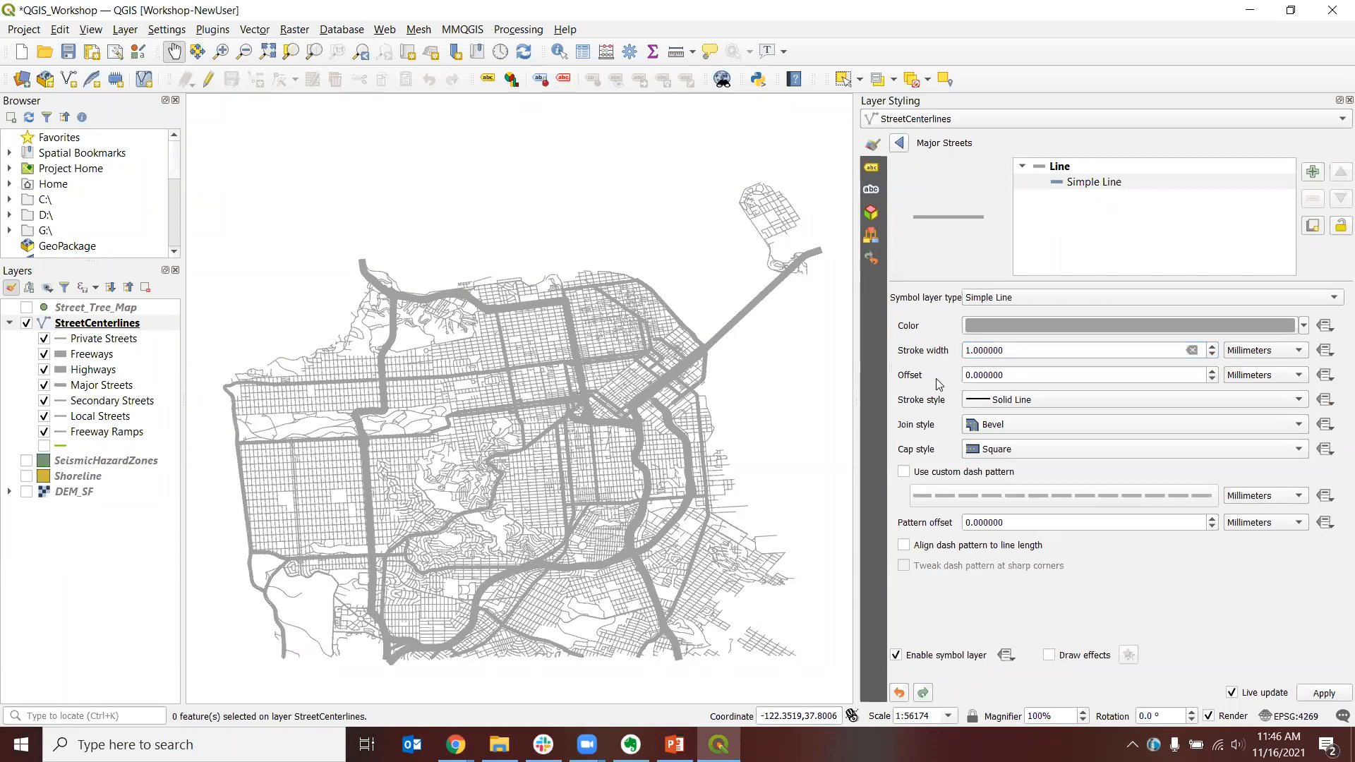
left_click(899, 144)
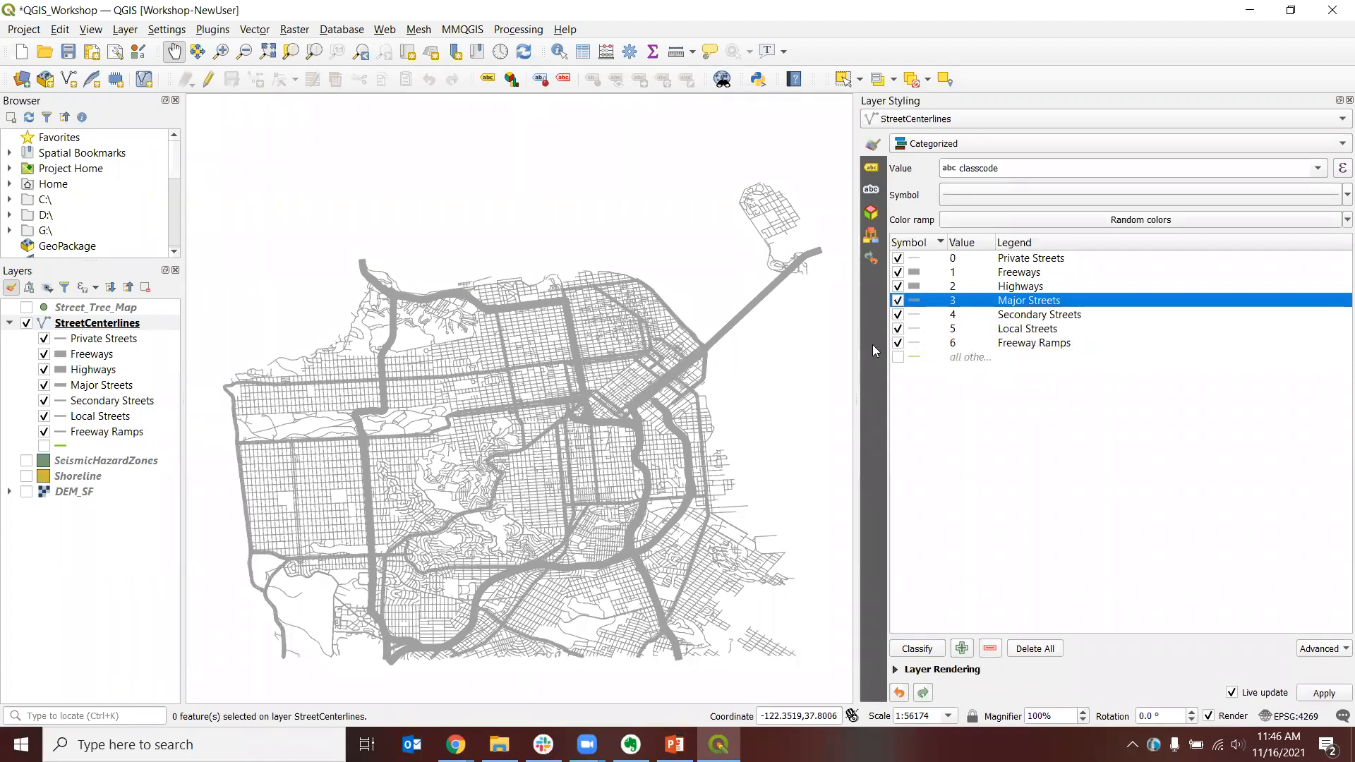
double_click(912, 343)
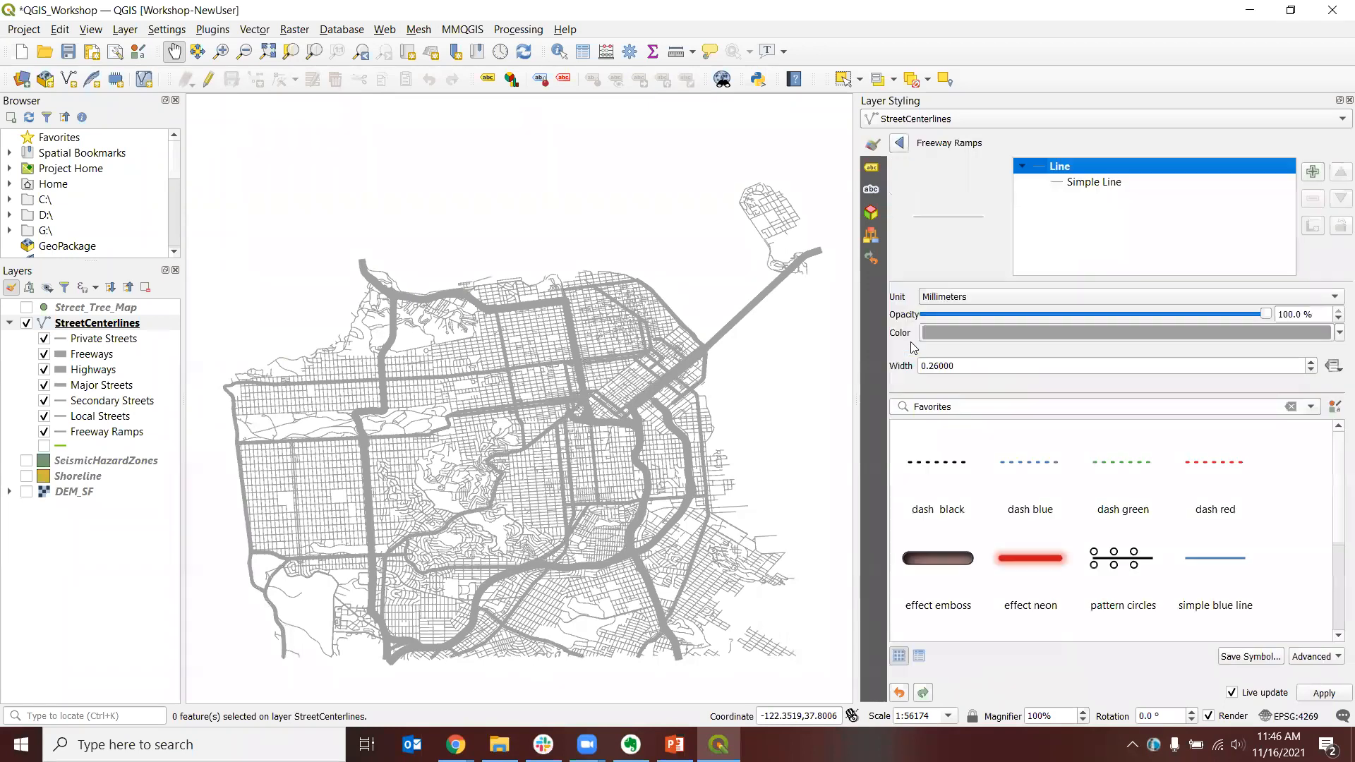
left_click(1093, 183)
left_click(1047, 350)
left_click_drag(1047, 351, 944, 344)
type(".5")
key("Return")
left_click(974, 264)
left_click(902, 144)
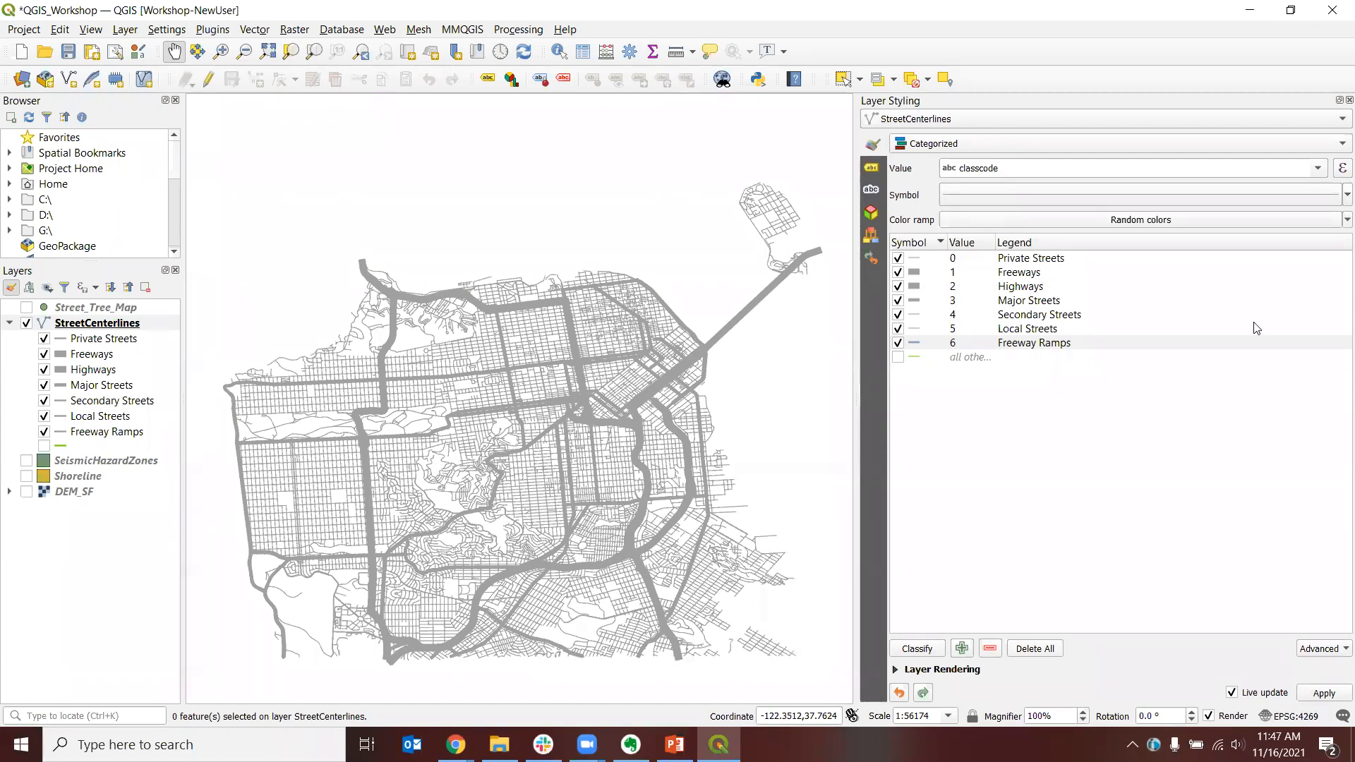
left_click(70, 54)
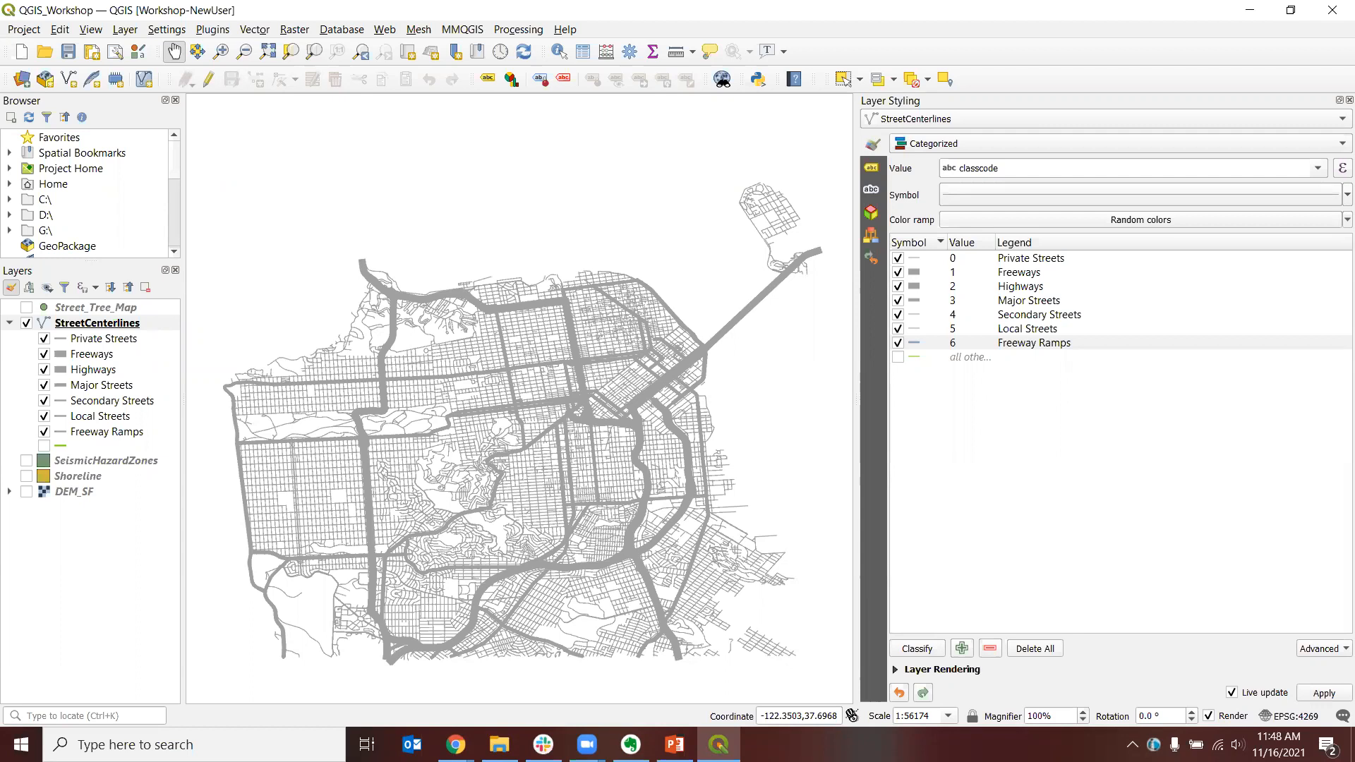
Step: Switch to the workshop README in Chrome and review the line weight table and the rule-based symbology instructions for Canary Pine
key("alt+Tab")
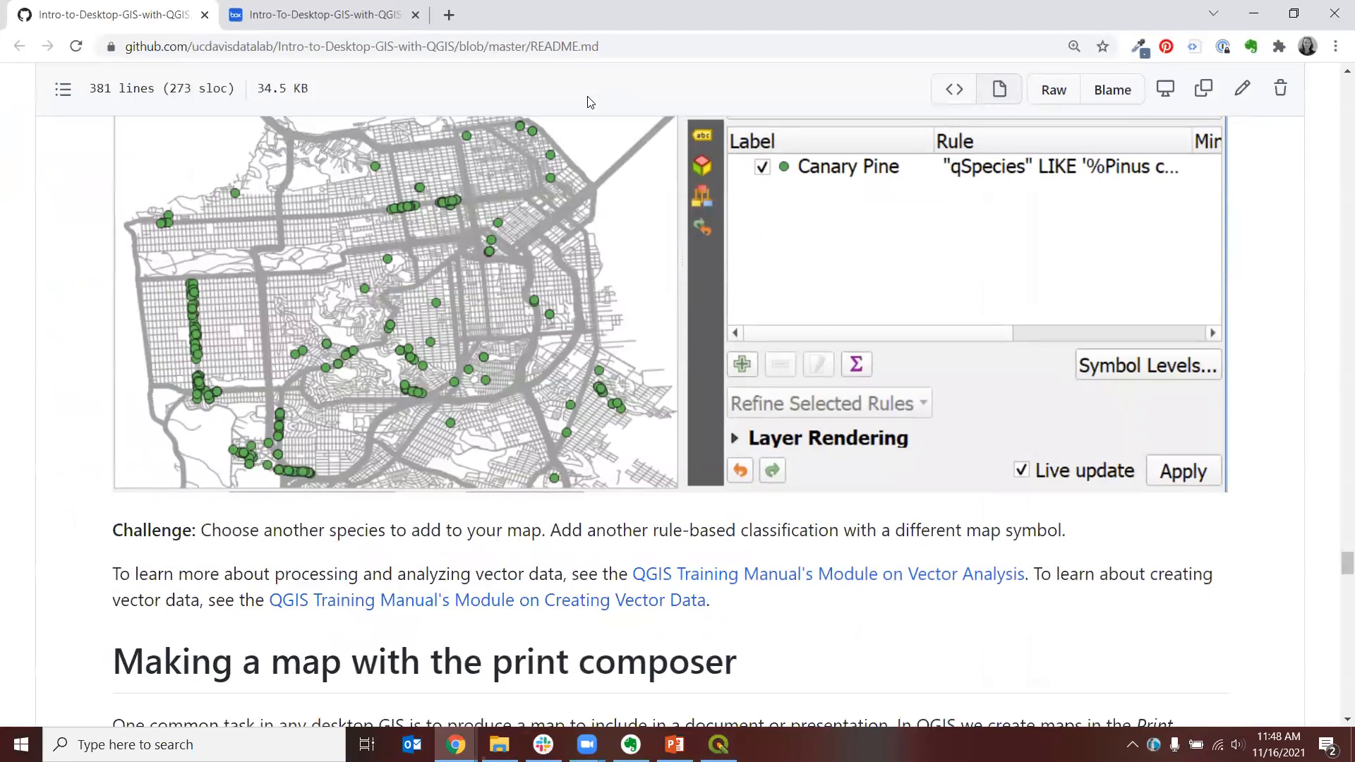
left_click(590, 102)
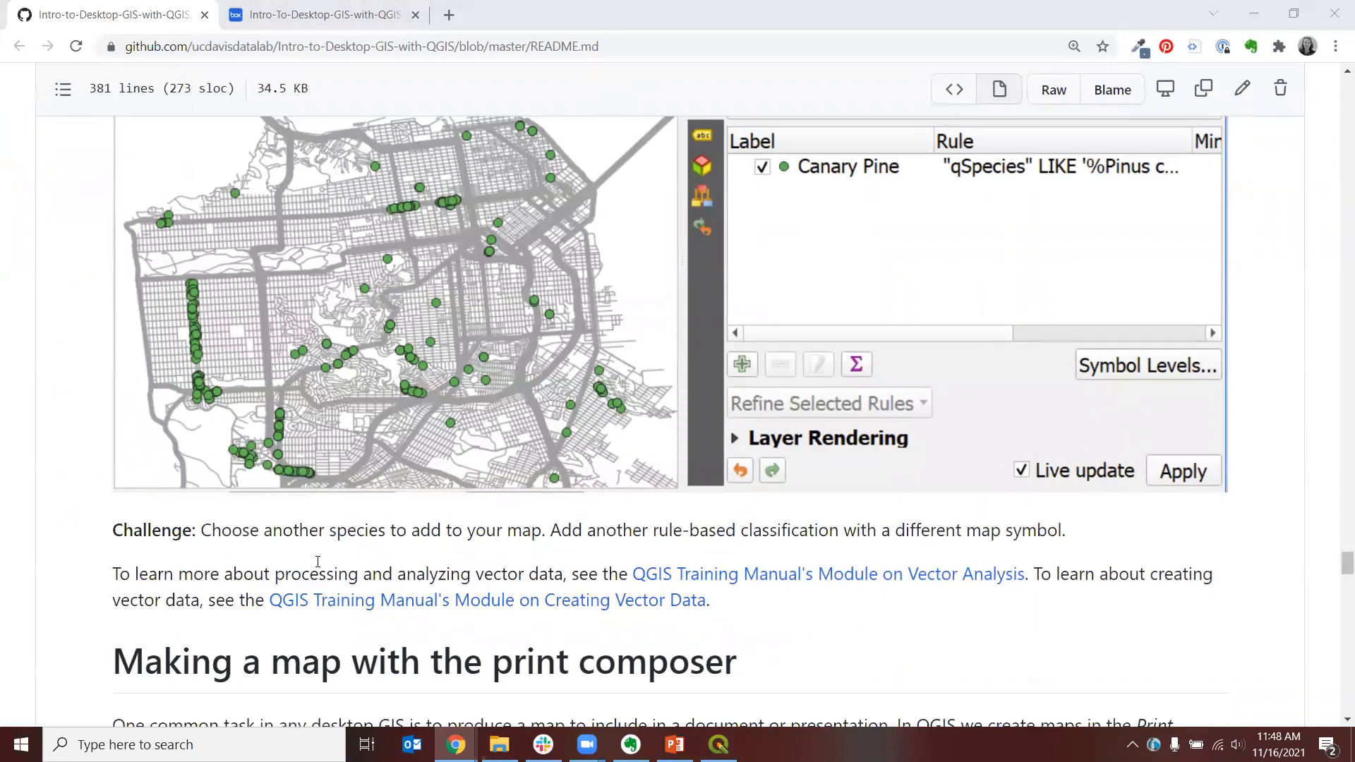
scroll(167, 495, "up", 12)
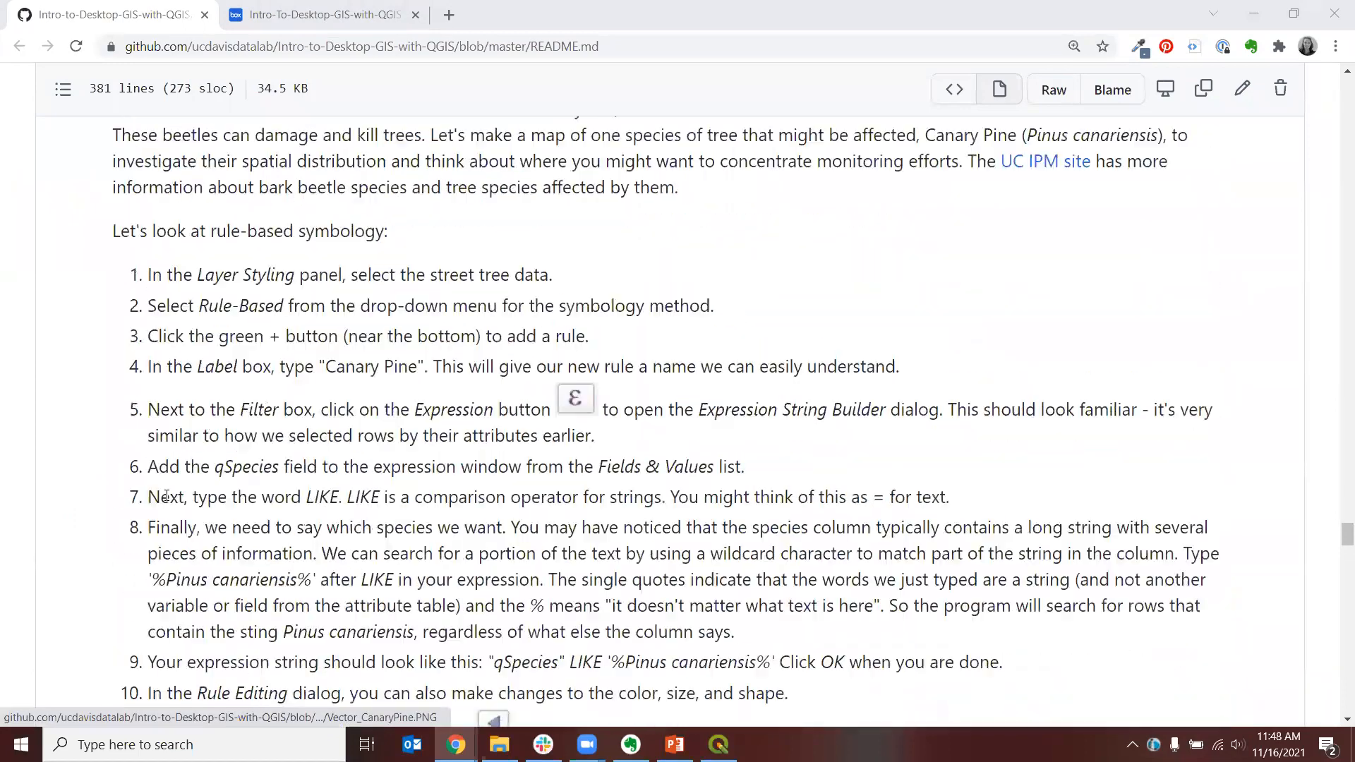
scroll(166, 495, "up", 12)
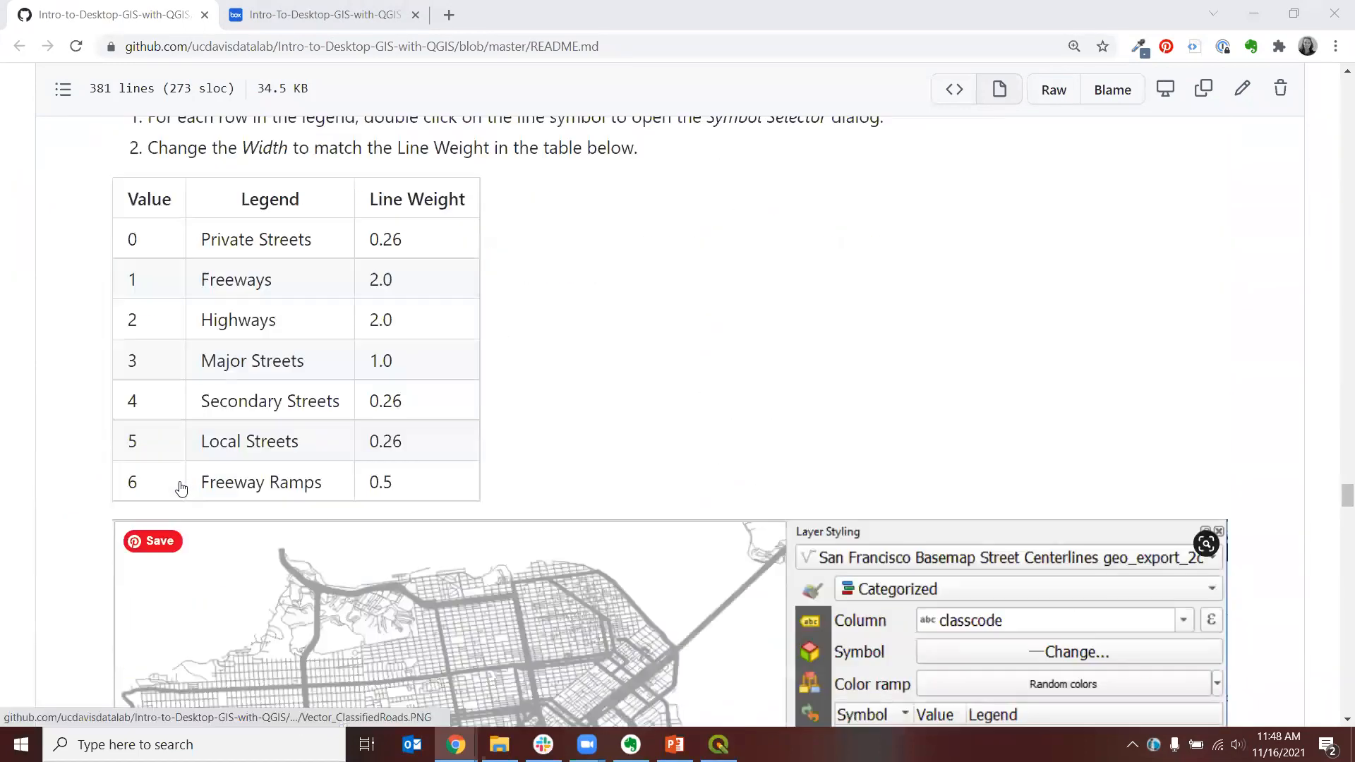
scroll(182, 487, "down", 5)
scroll(182, 486, "down", 1)
scroll(458, 377, "up", 7)
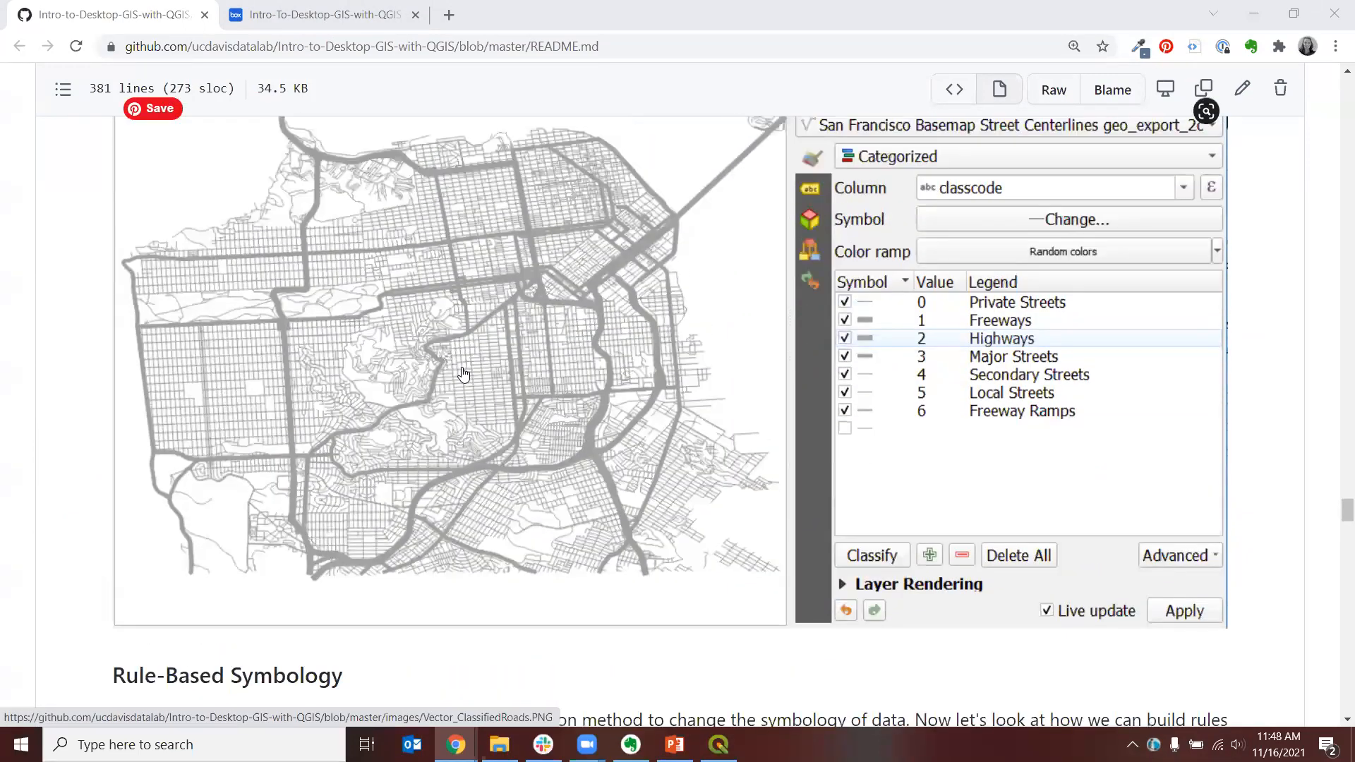
scroll(463, 374, "up", 1)
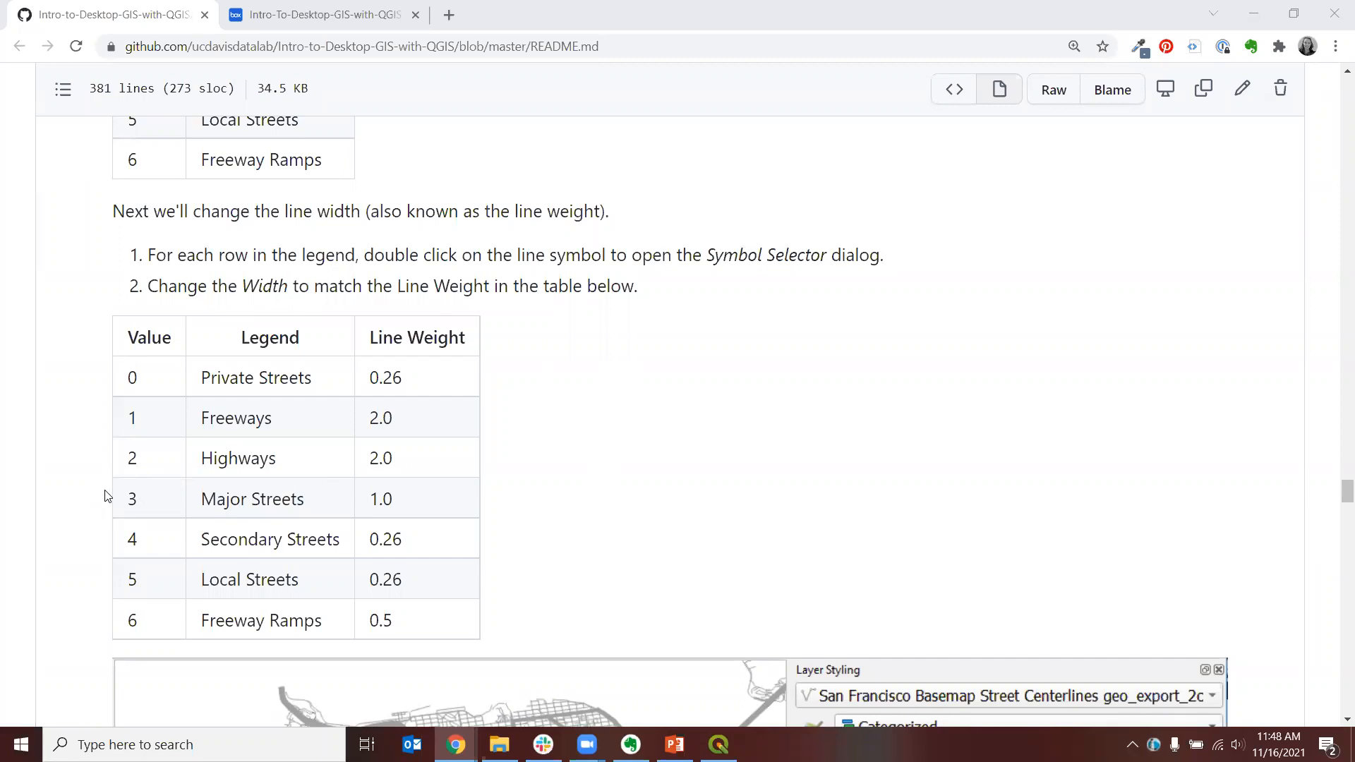
scroll(105, 496, "down", 4)
scroll(106, 496, "down", 4)
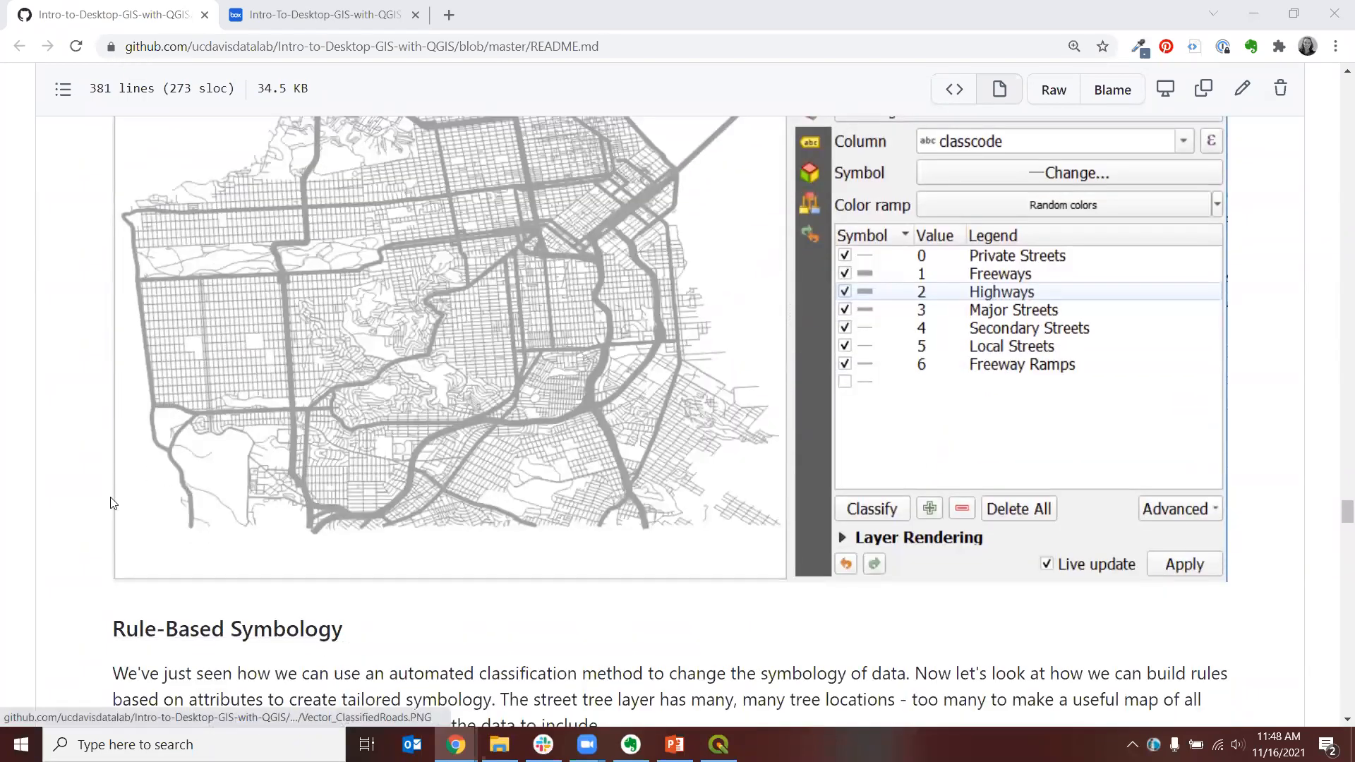
scroll(107, 500, "down", 2)
scroll(107, 502, "down", 1)
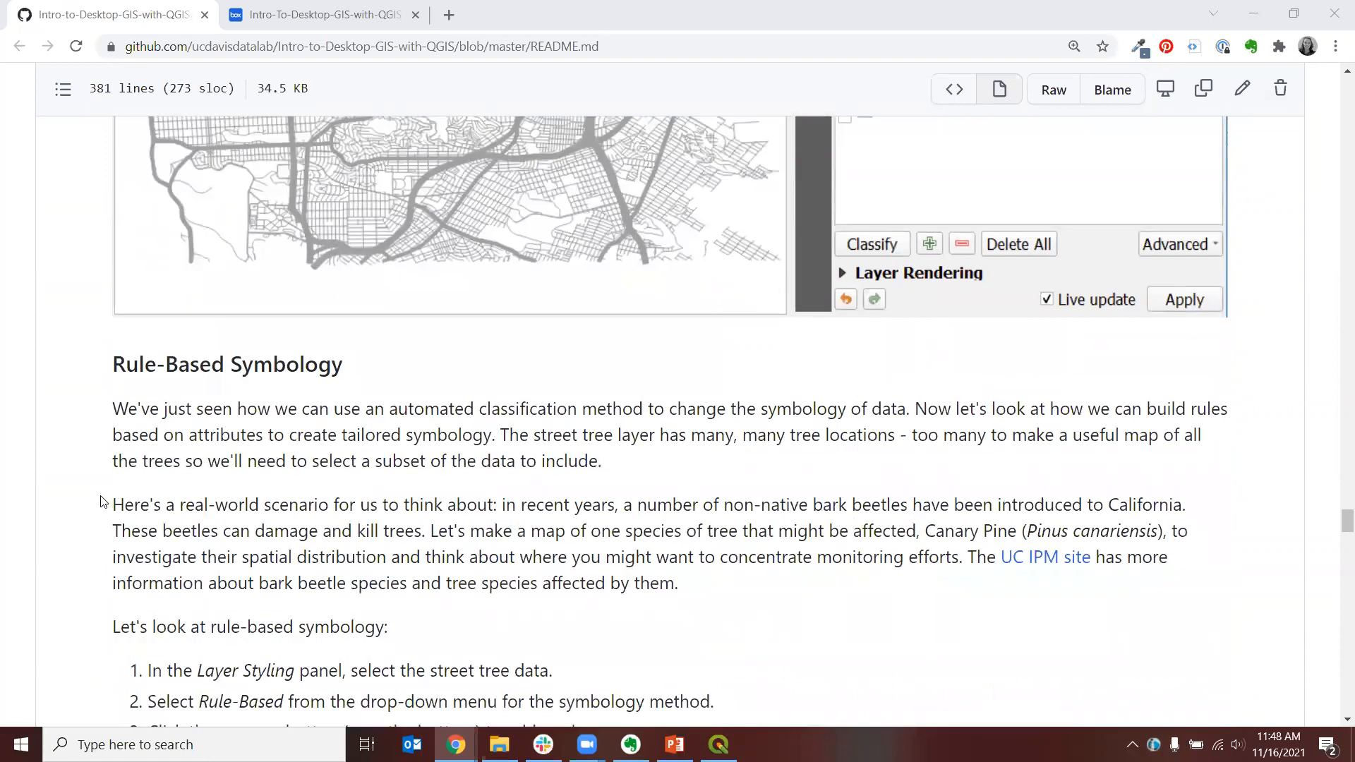
scroll(100, 505, "down", 4)
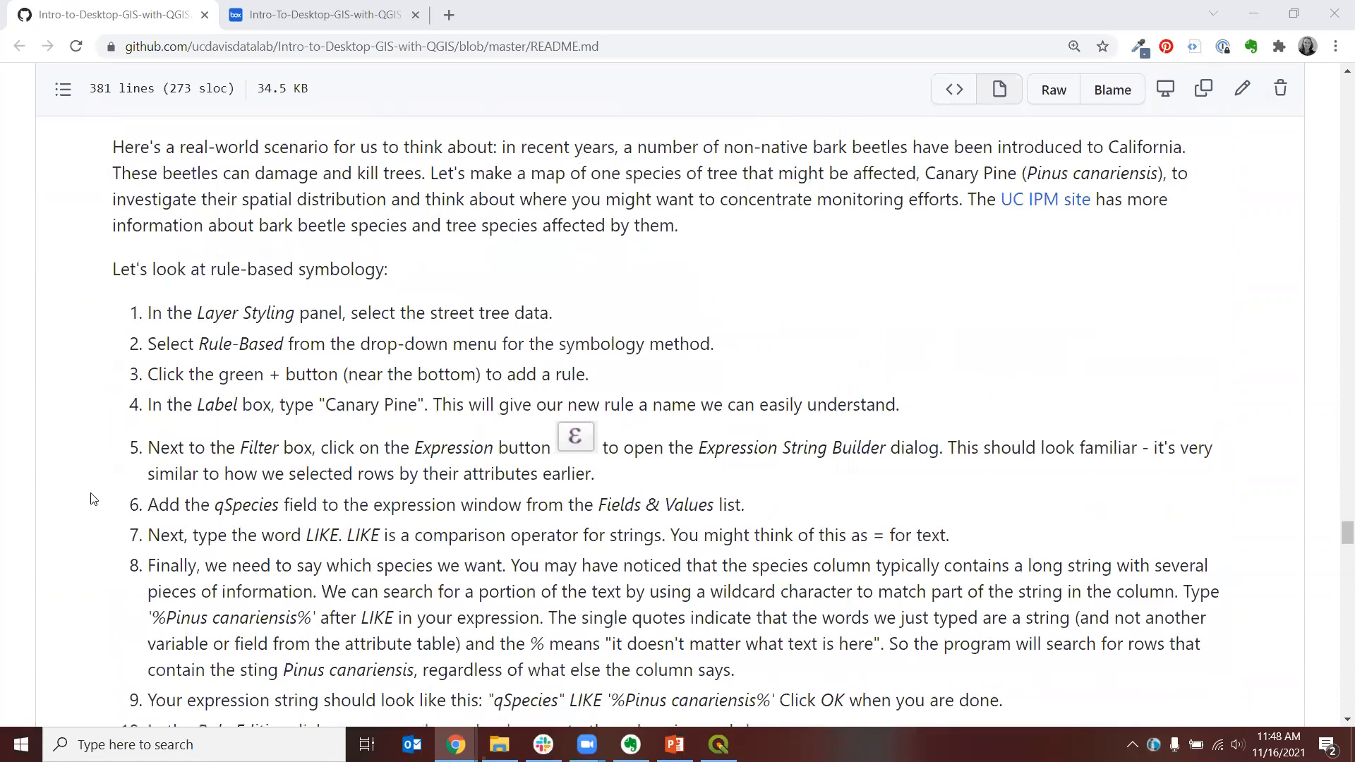
scroll(91, 499, "down", 5)
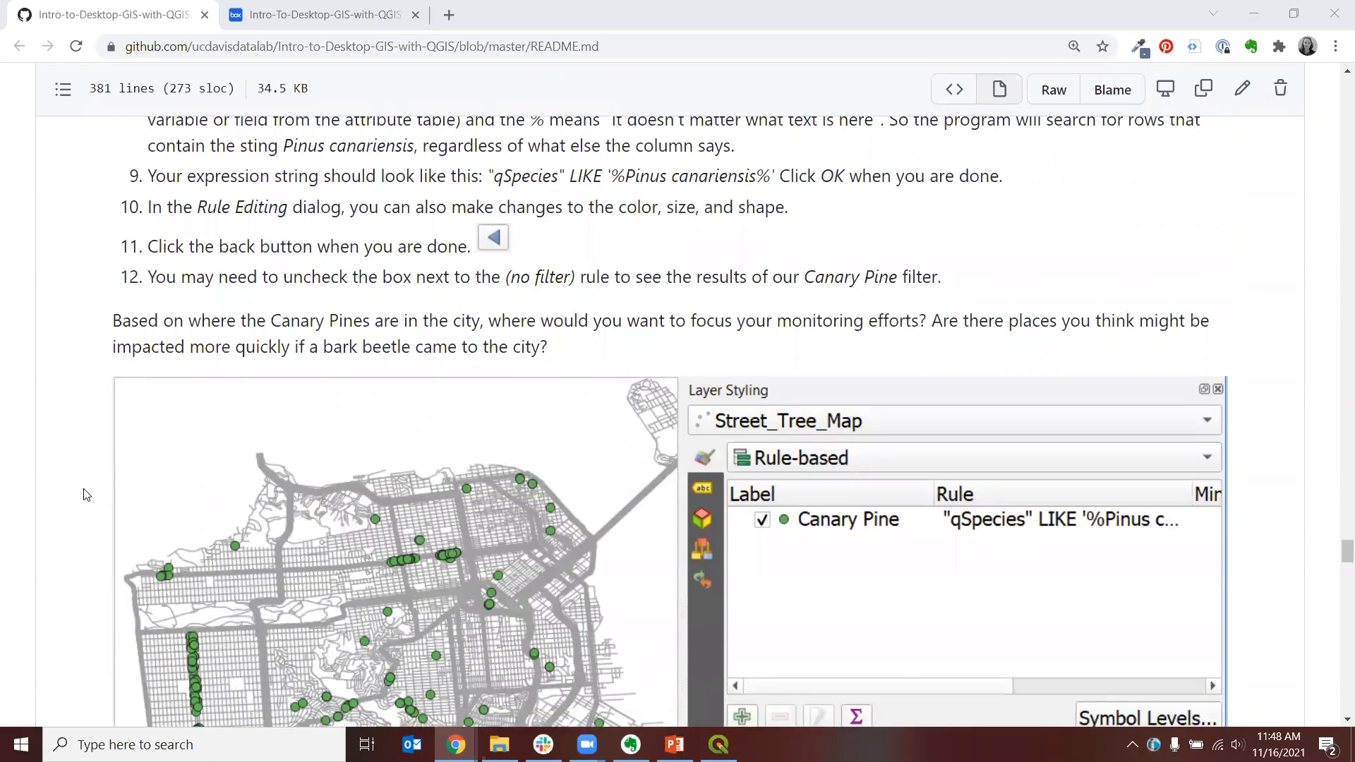
scroll(83, 494, "down", 2)
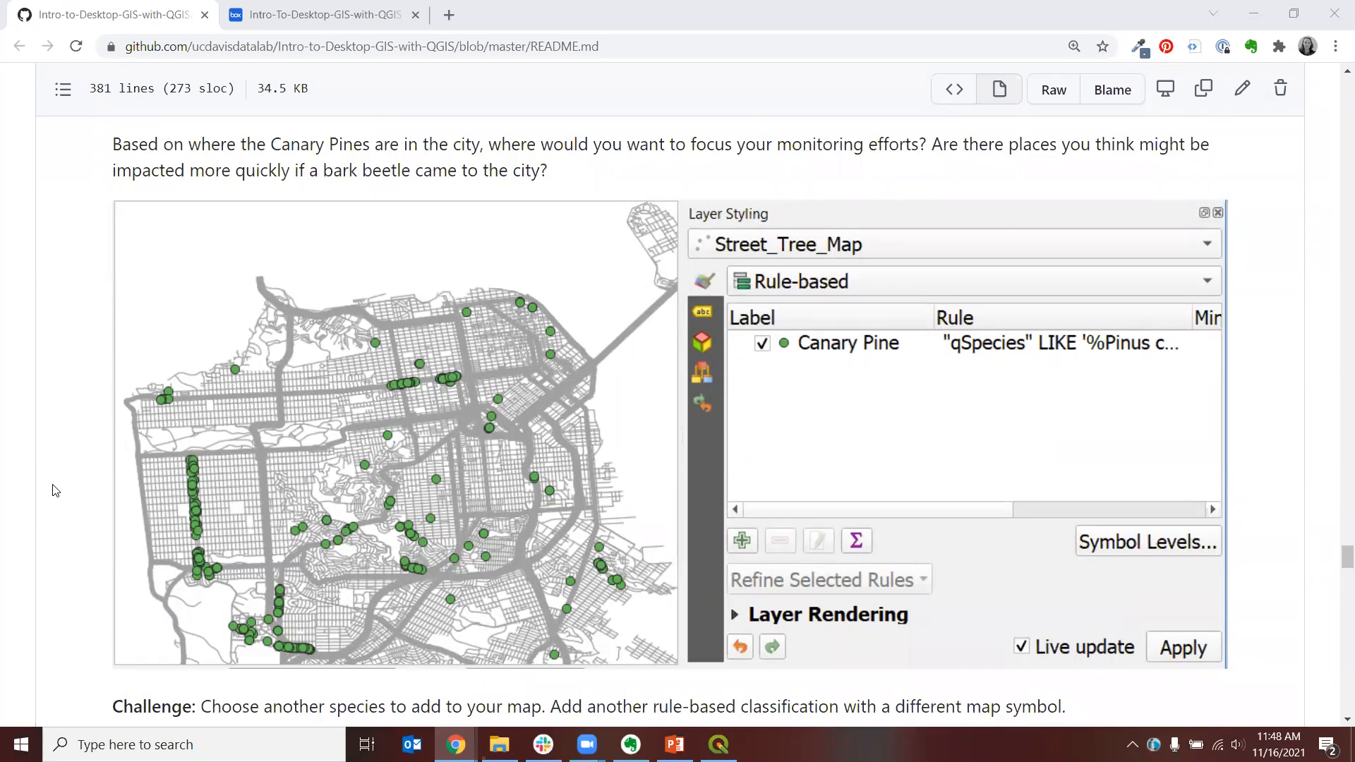
Step: Skim the README's print composer, Select by Location and Further Reading sections and return to QGIS
scroll(55, 491, "down", 5)
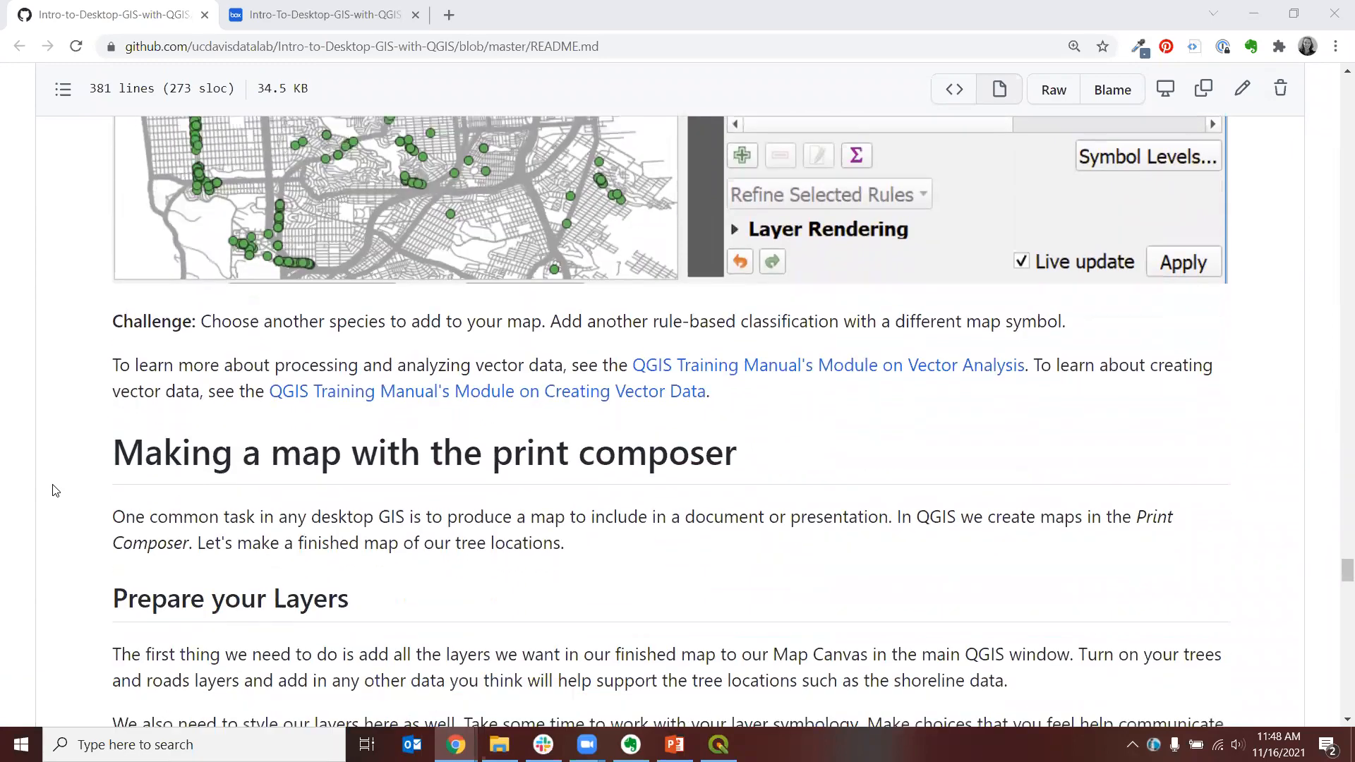
scroll(55, 491, "down", 5)
scroll(55, 490, "down", 12)
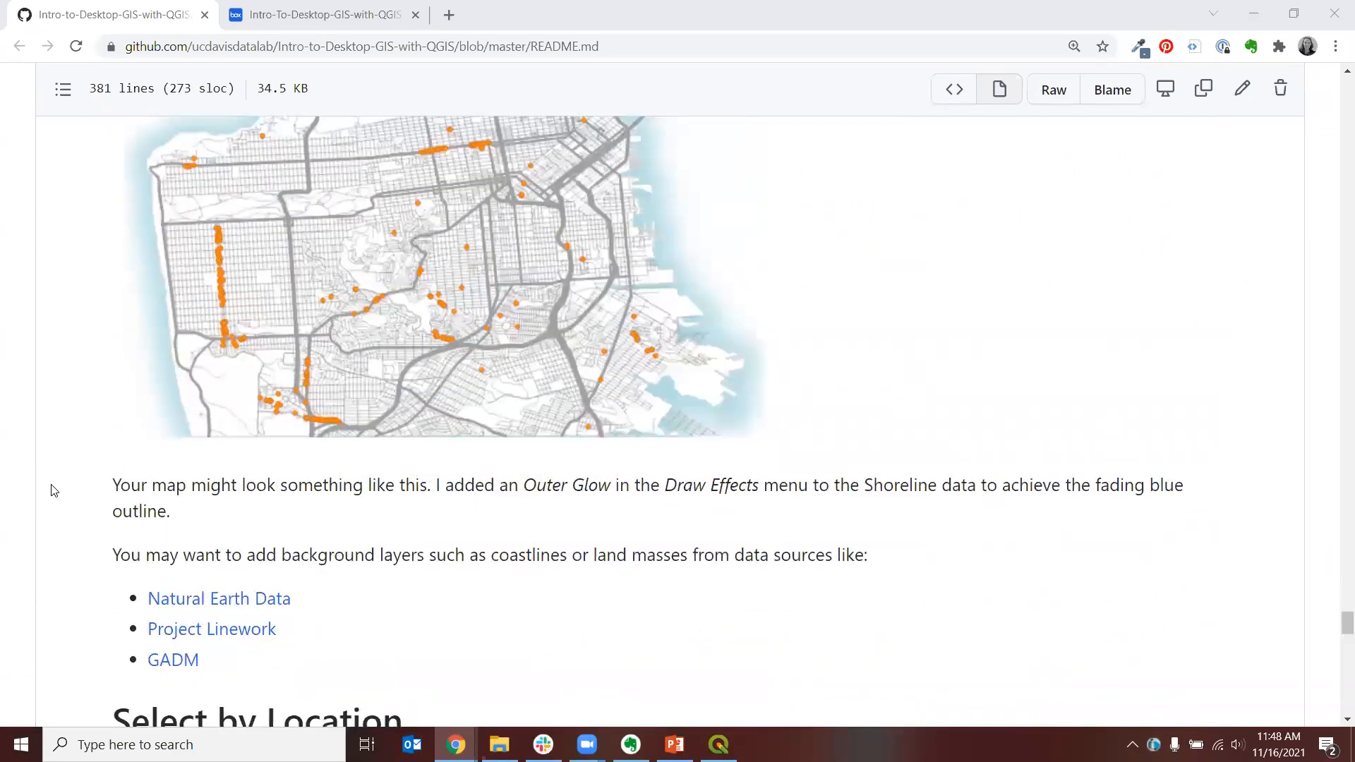
scroll(54, 491, "down", 4)
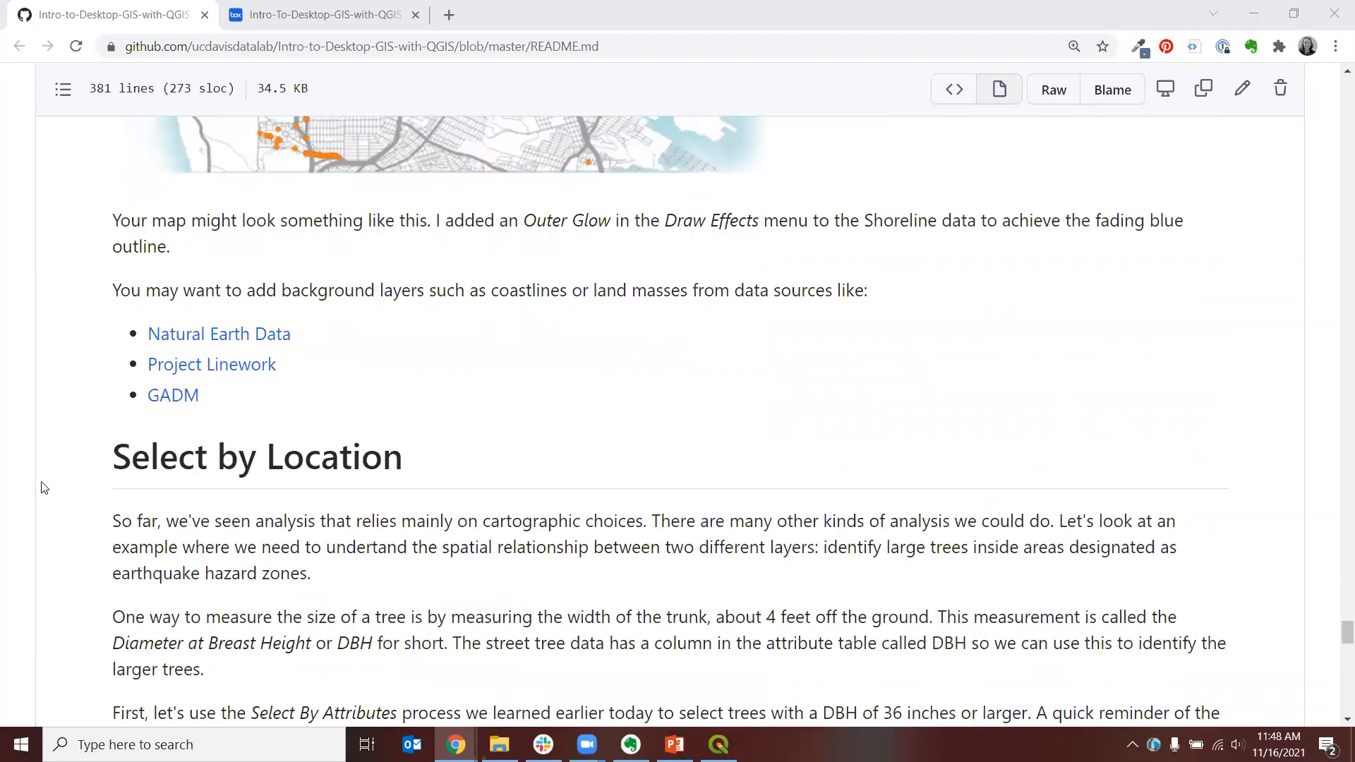
scroll(43, 487, "down", 5)
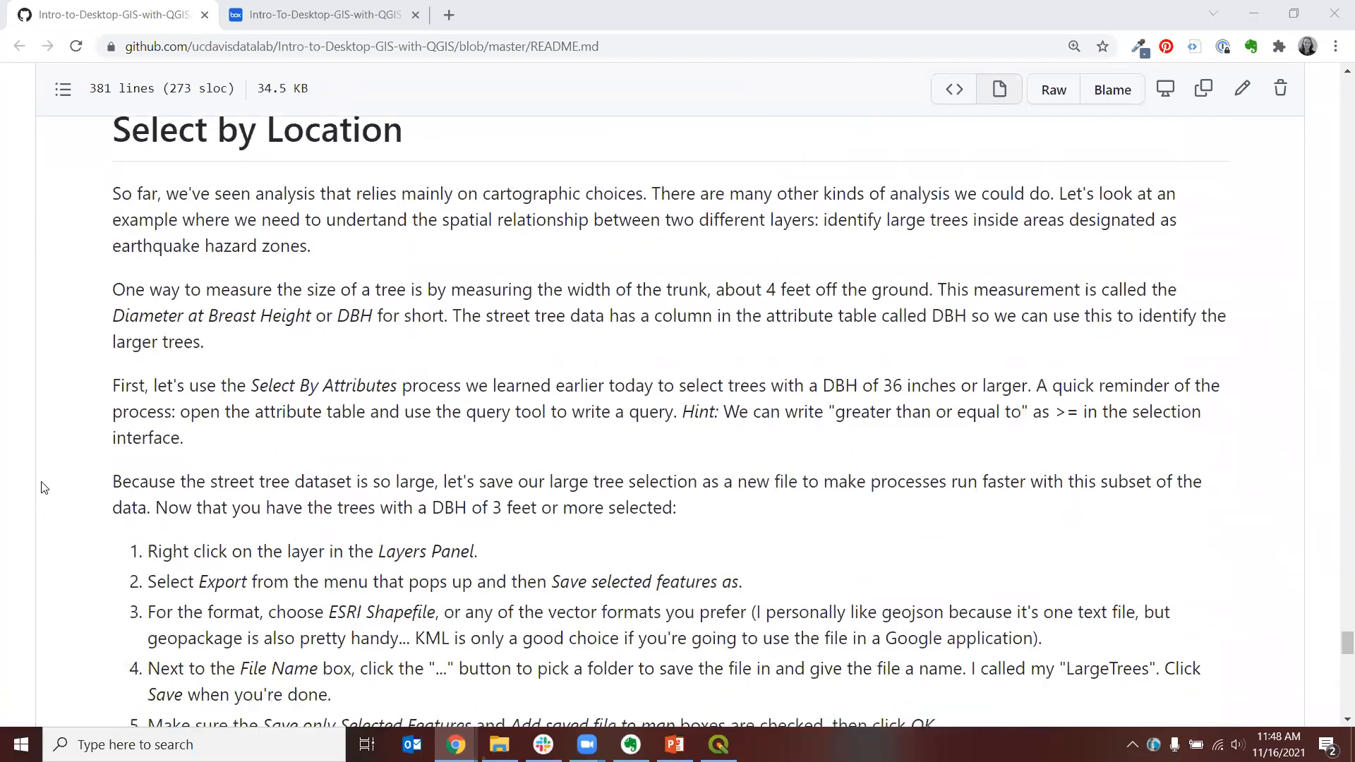
scroll(44, 487, "up", 1)
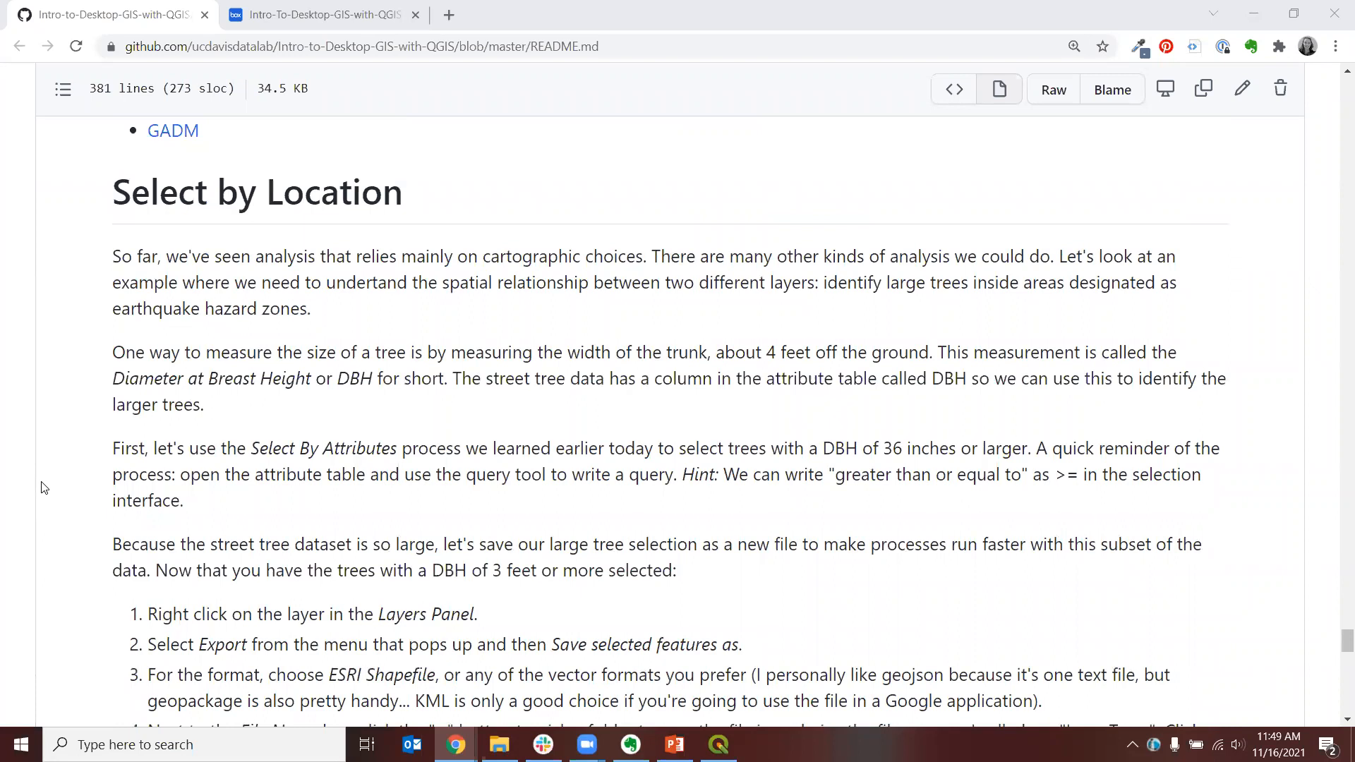
scroll(44, 487, "down", 7)
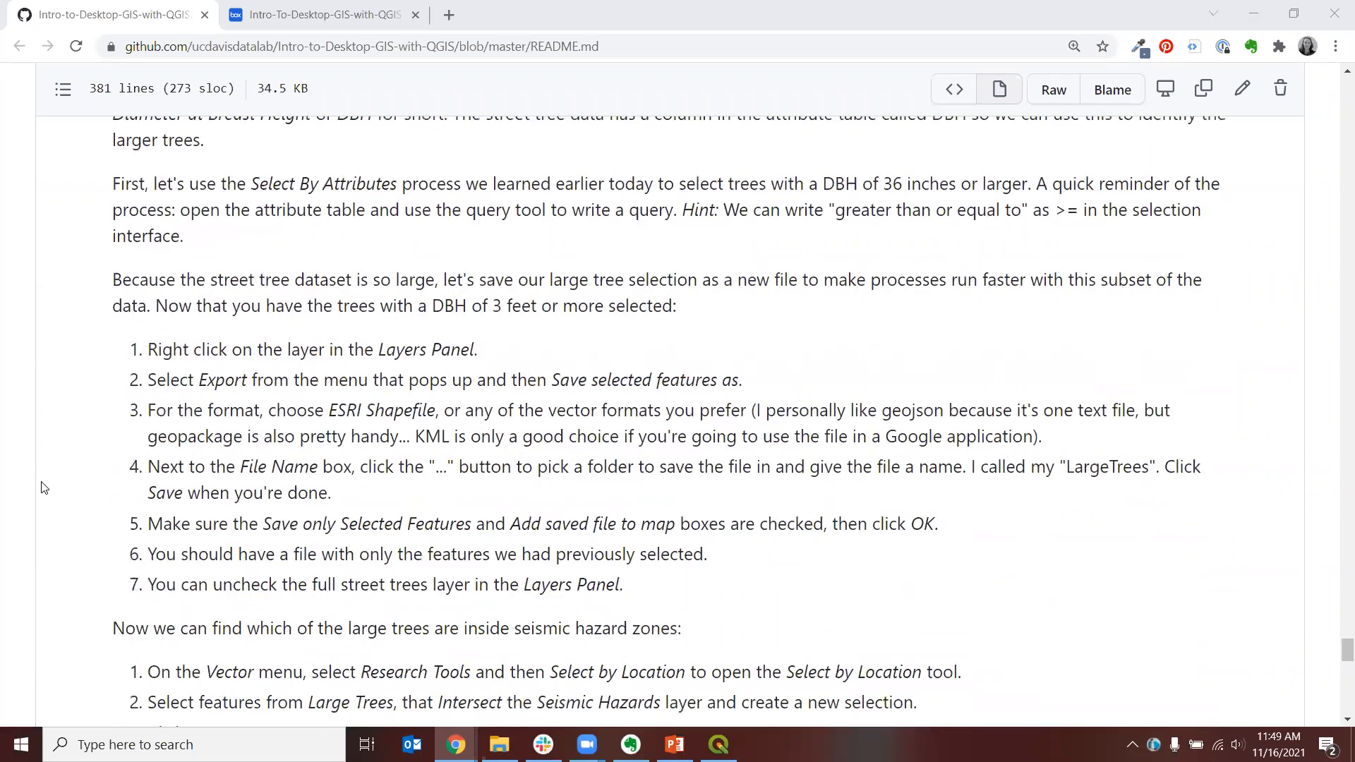
scroll(43, 487, "down", 12)
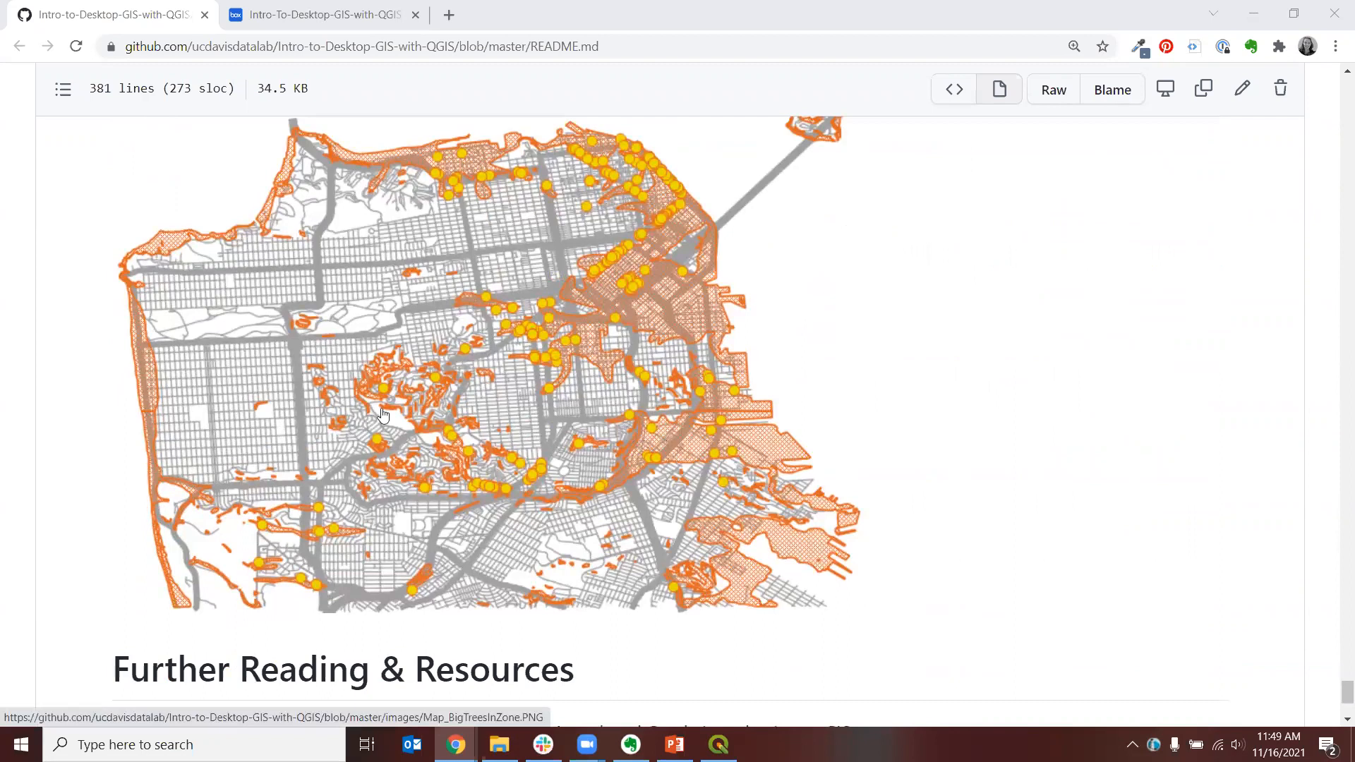
scroll(223, 417, "down", 1)
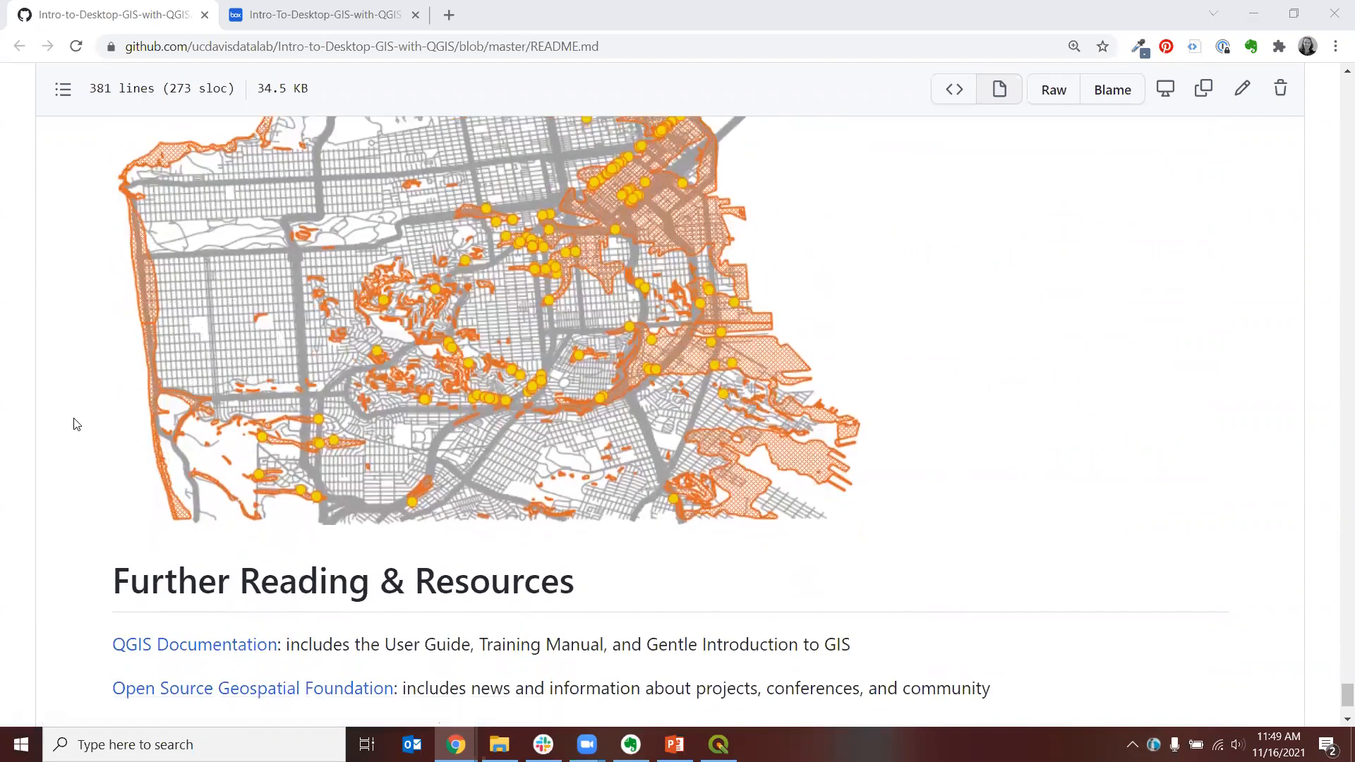
scroll(74, 424, "down", 2)
scroll(74, 423, "up", 15)
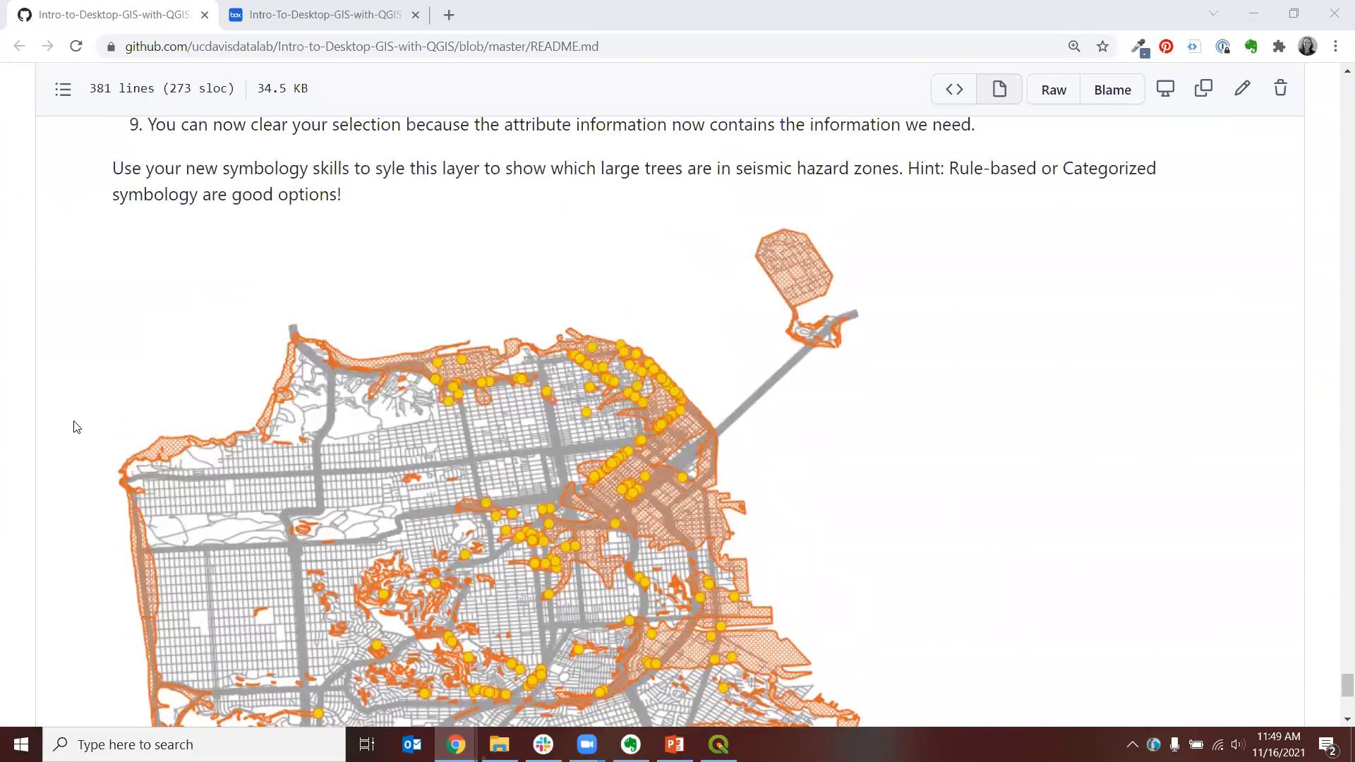
left_click(1253, 14)
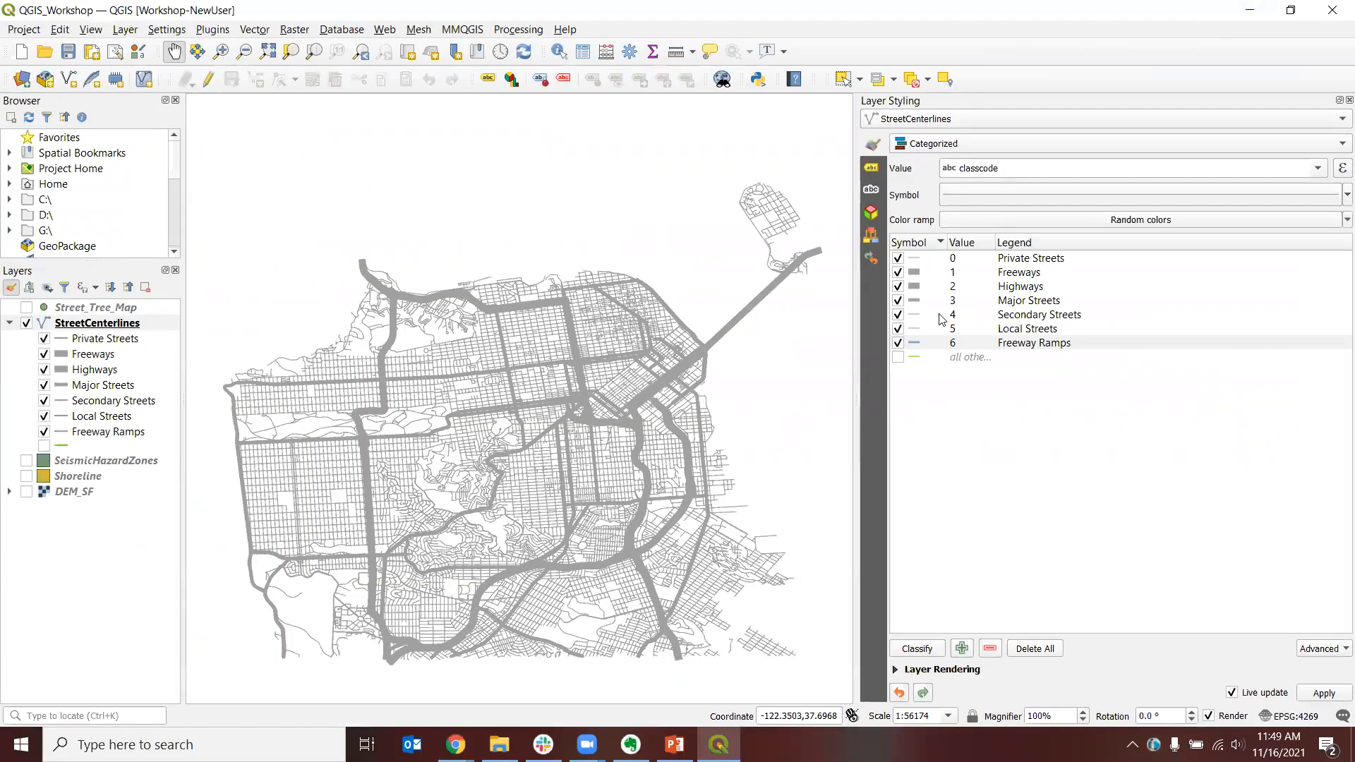